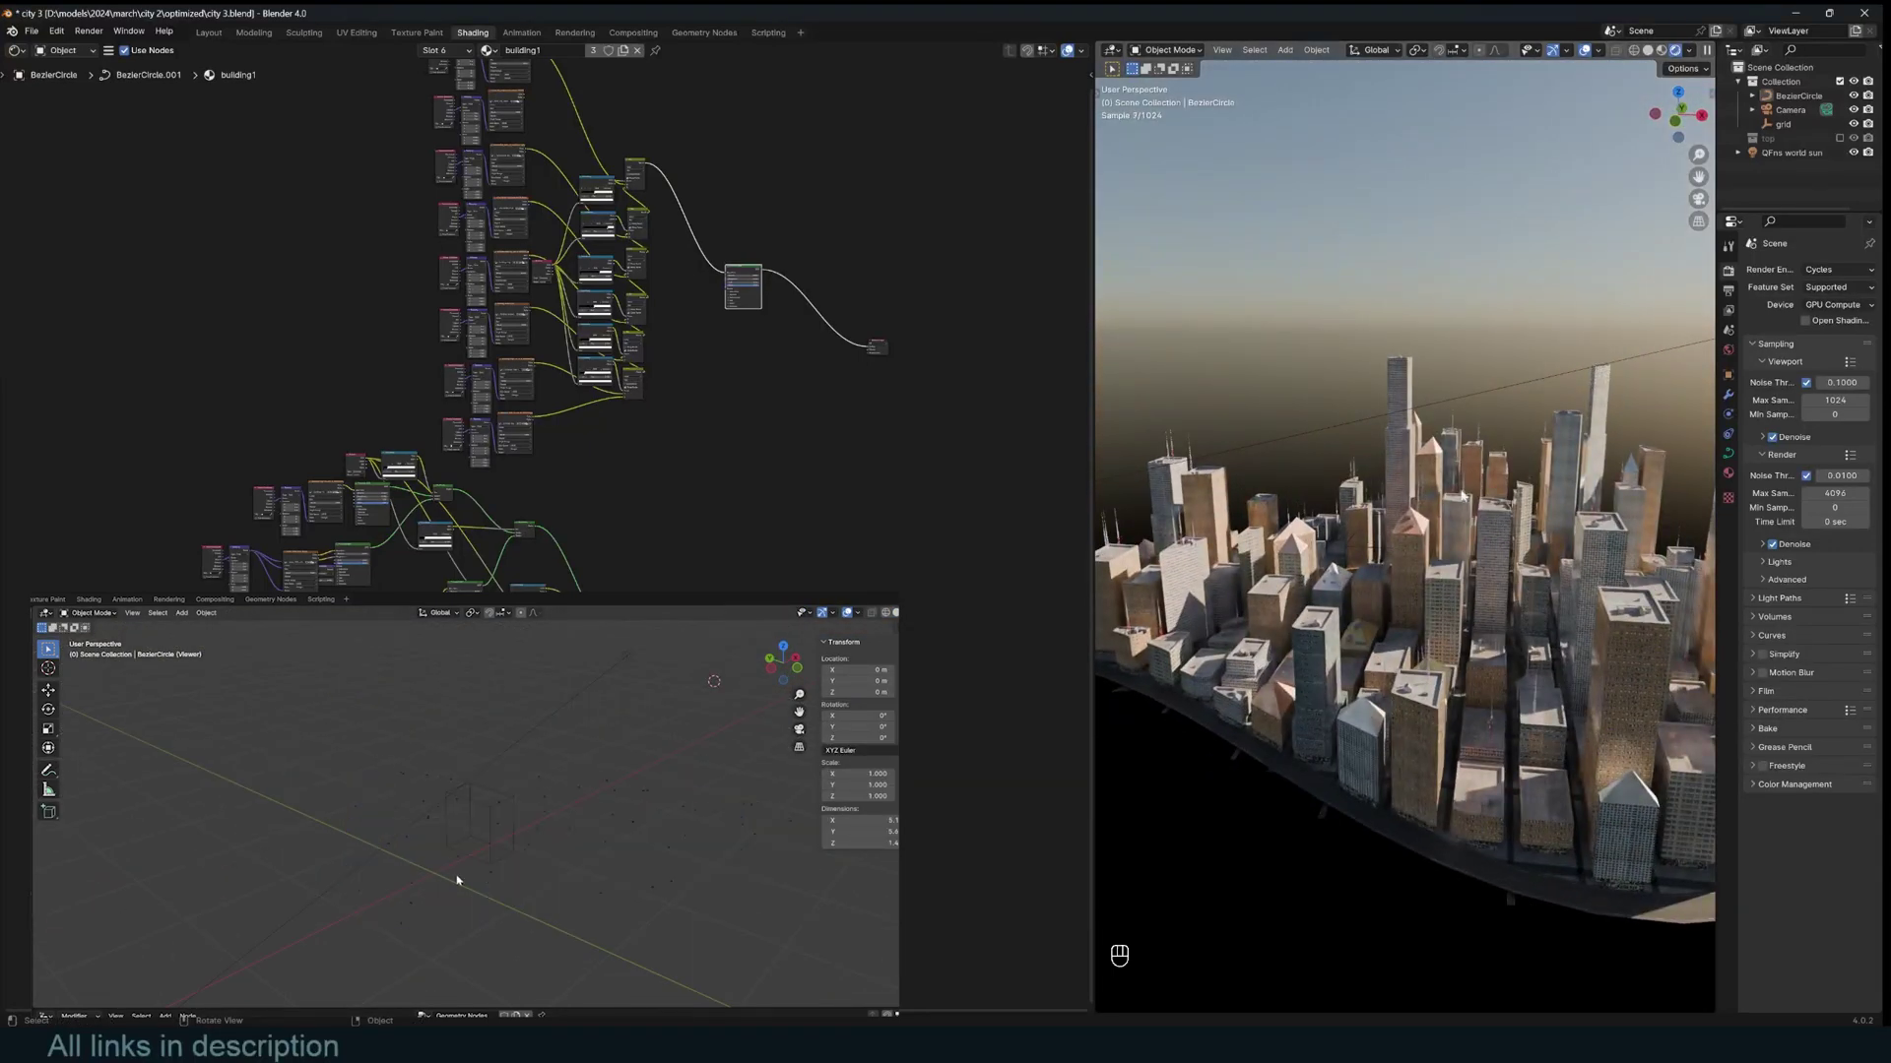
Examine the generated city from several angles and zoom levels in the rendered 3D view.
{"action": "middle_click_drag", "start_coordinate": [1463, 503], "coordinate": [1532, 493]}
{"action": "scroll", "coordinate": [1458, 581], "scroll_direction": "up", "scroll_amount": 1}
{"action": "scroll", "coordinate": [1544, 565], "scroll_direction": "down", "scroll_amount": 2}
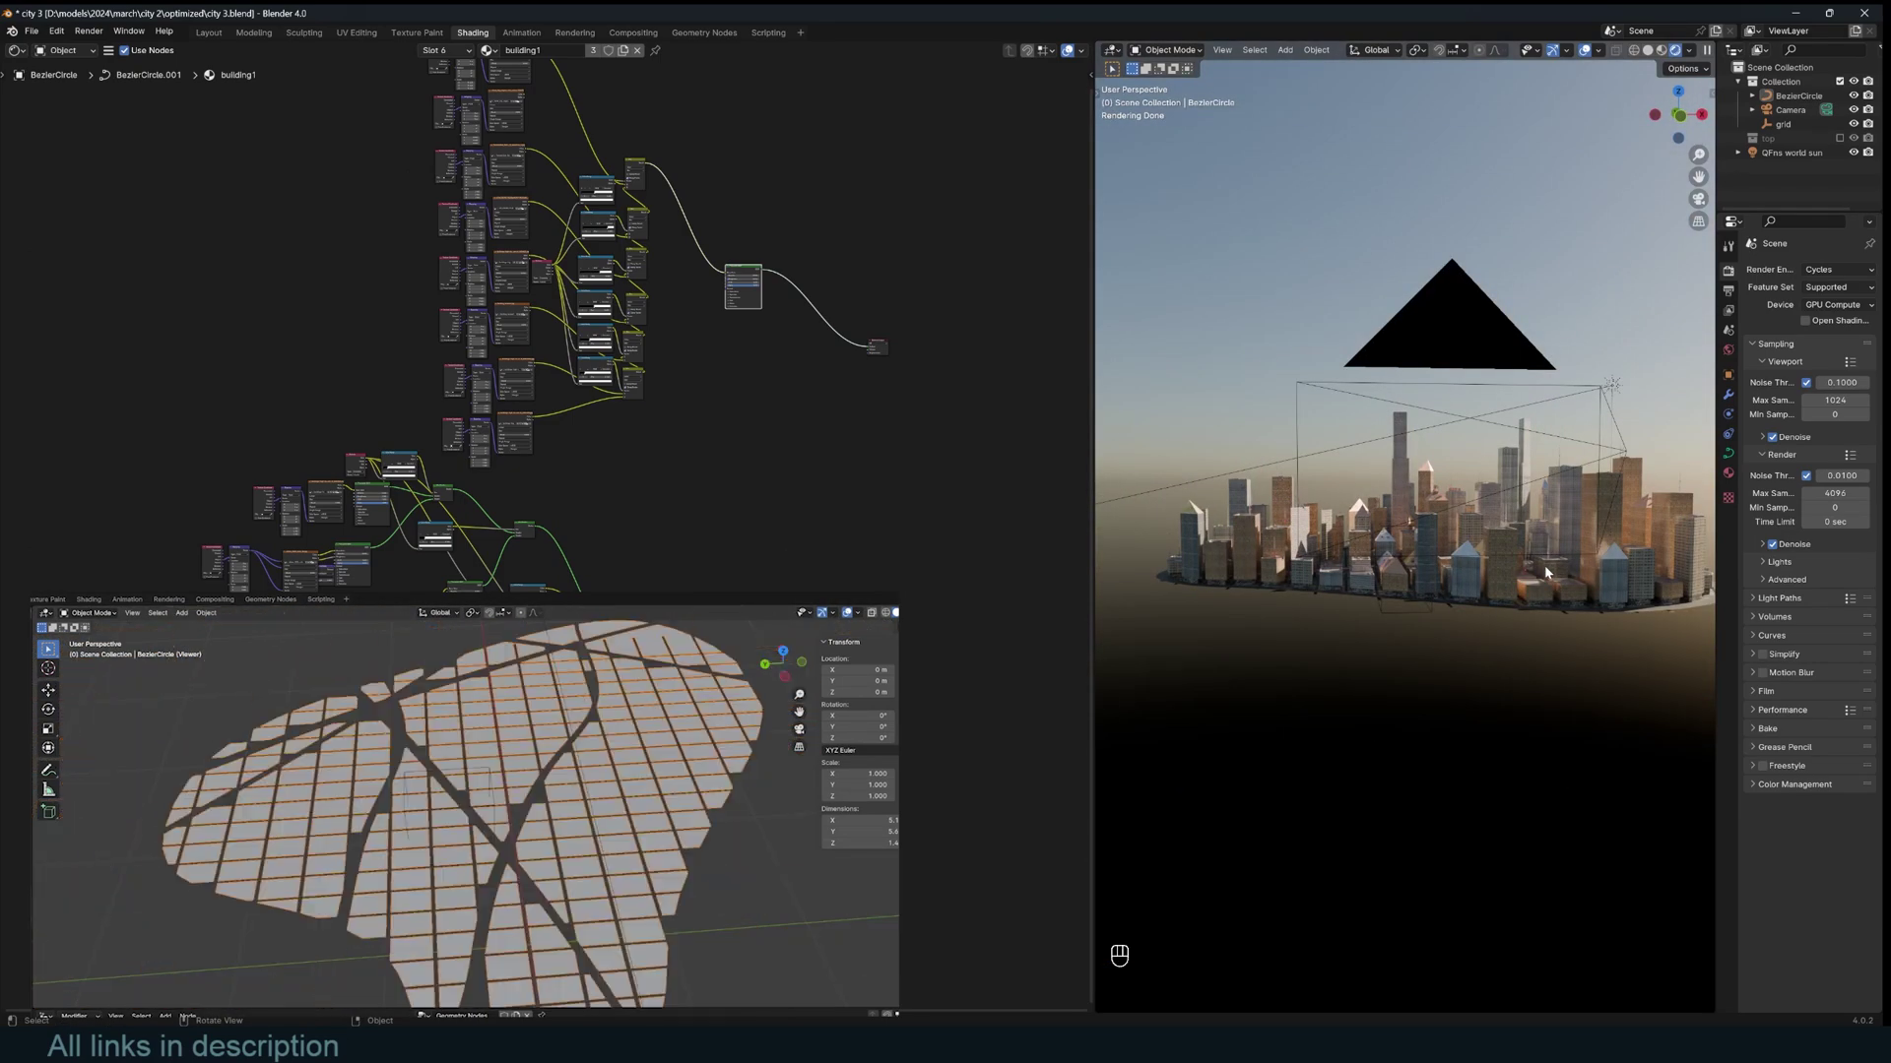
{"action": "middle_click_drag", "start_coordinate": [1332, 616], "coordinate": [1405, 796]}
{"action": "scroll", "coordinate": [1425, 756], "scroll_direction": "up", "scroll_amount": 4}
{"action": "scroll", "coordinate": [1408, 788], "scroll_direction": "down", "scroll_amount": 2}
{"action": "middle_click_drag", "start_coordinate": [1406, 796], "coordinate": [1452, 787]}
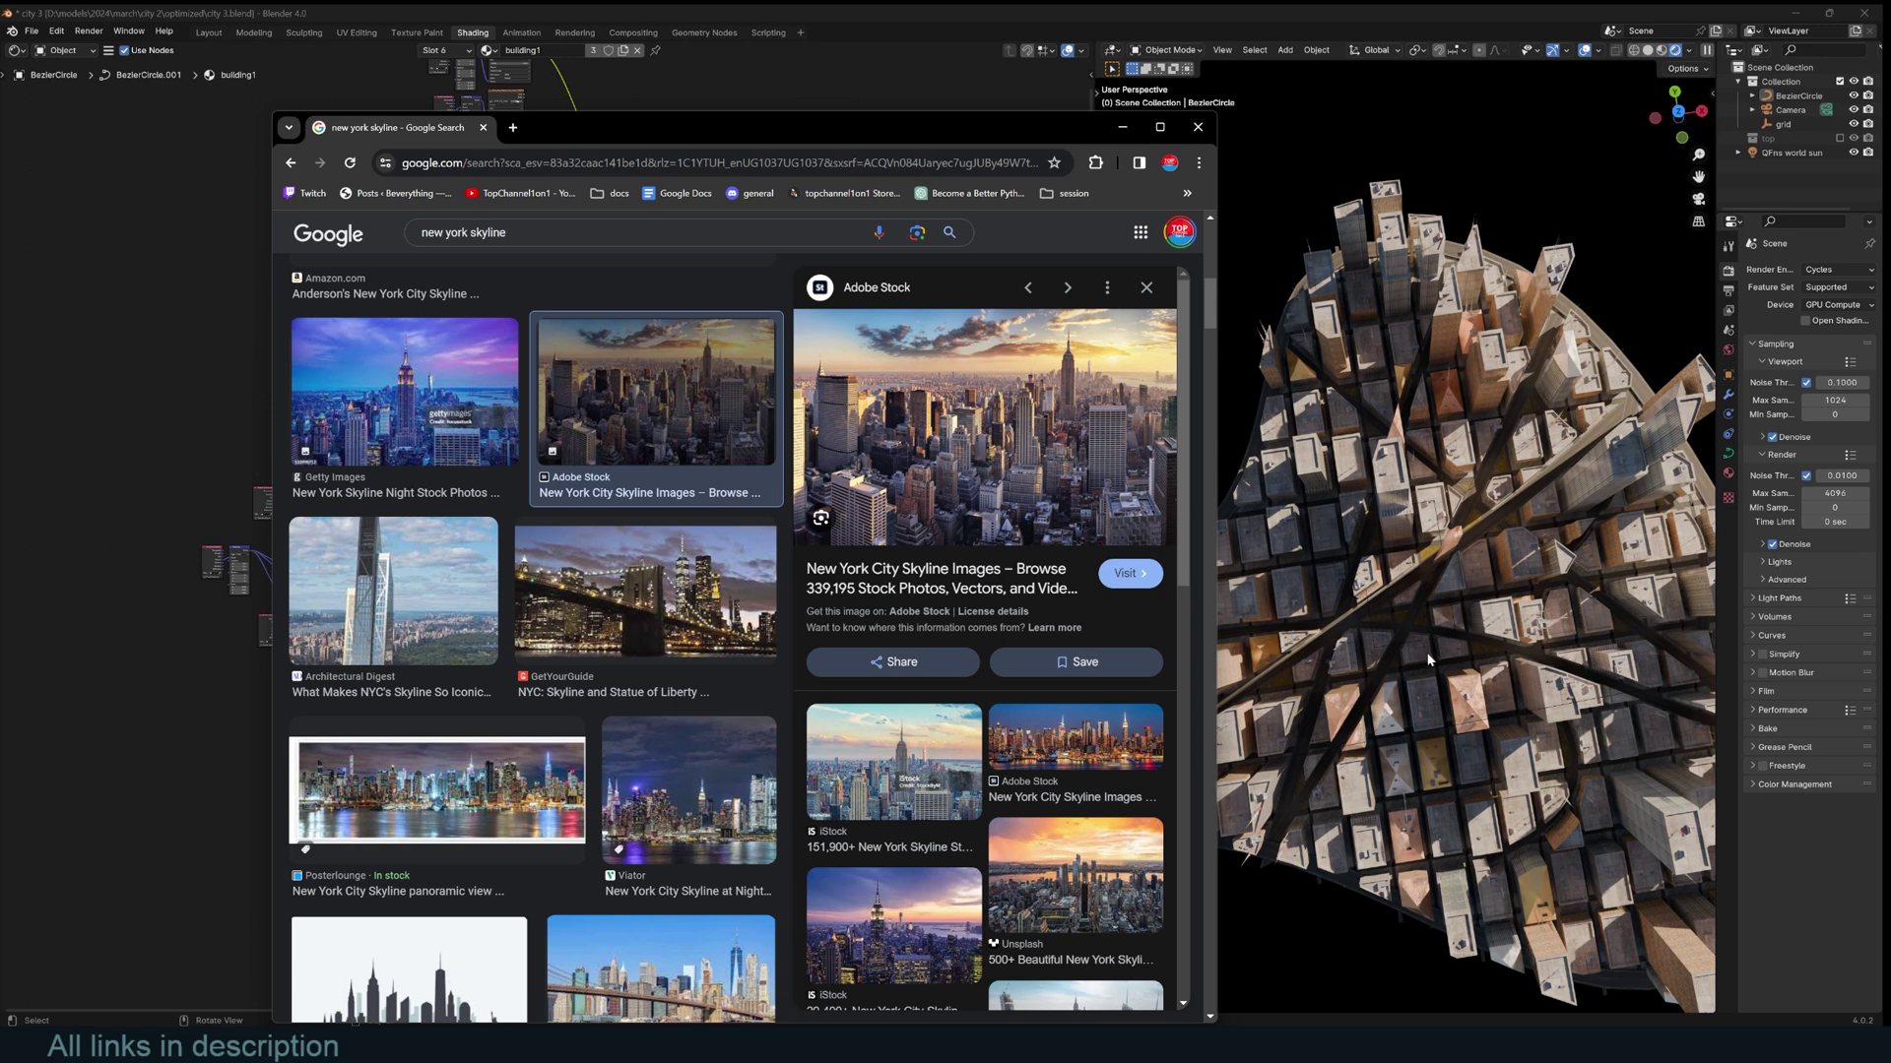
Return to Blender, select the city curve, open its Geometry Nodes modifier settings and set Curved roads to 3.
{"action": "left_click", "coordinate": [1525, 482]}
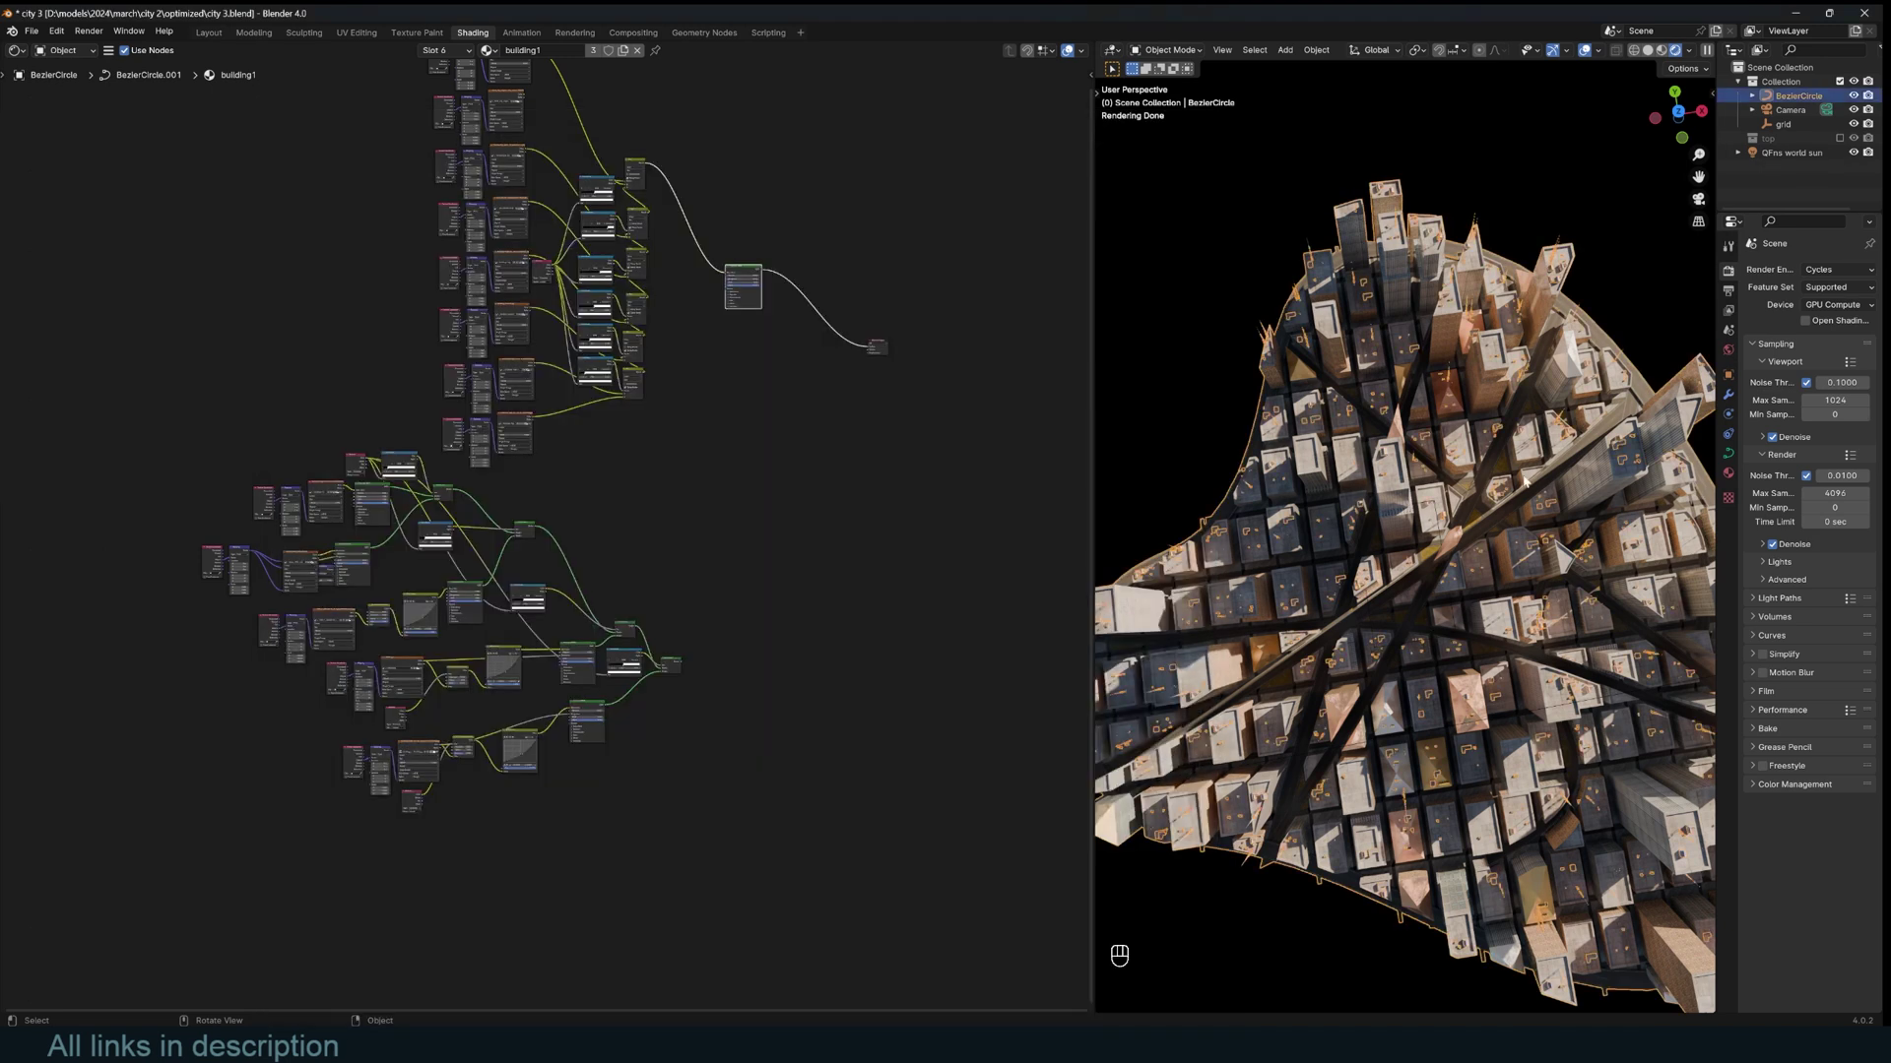
{"action": "left_click", "coordinate": [1730, 394]}
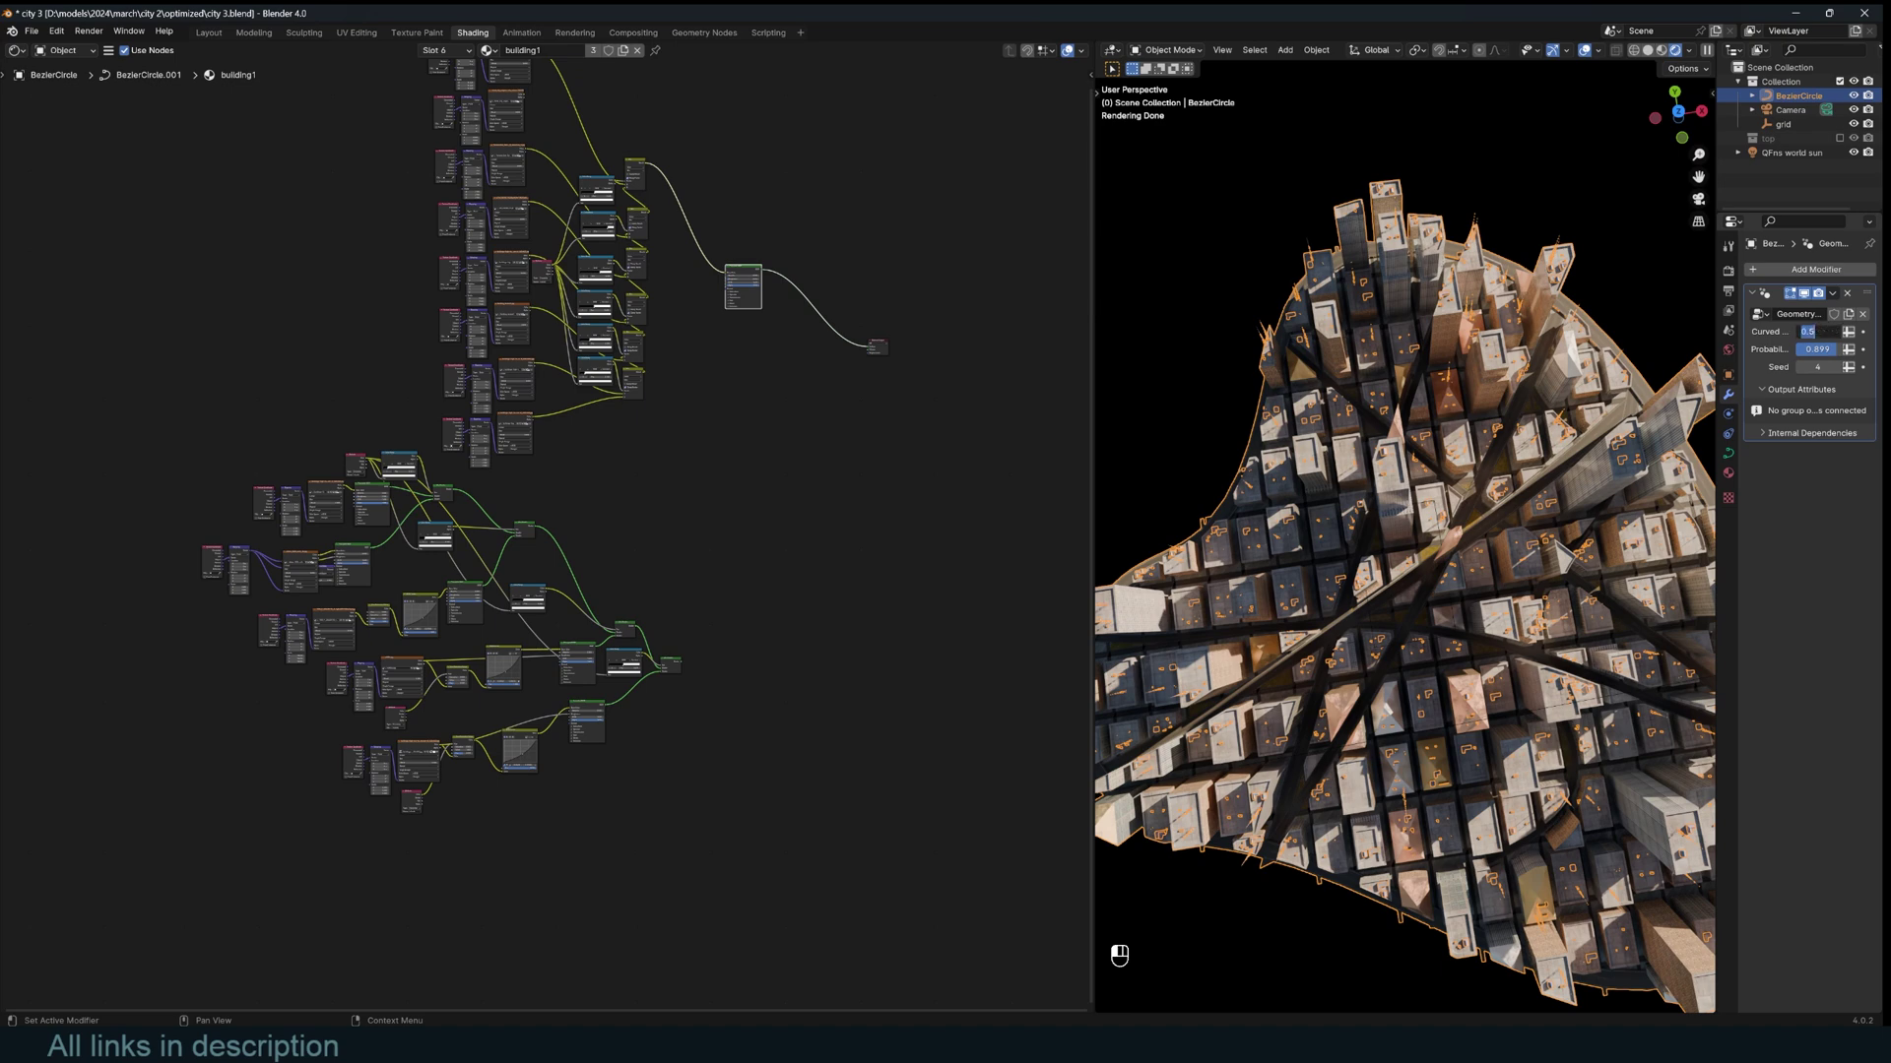
{"action": "left_click", "coordinate": [1656, 363]}
{"action": "scroll", "coordinate": [1575, 514], "scroll_direction": "down", "scroll_amount": 1}
{"action": "middle_click_drag", "start_coordinate": [1575, 514], "coordinate": [1502, 362]}
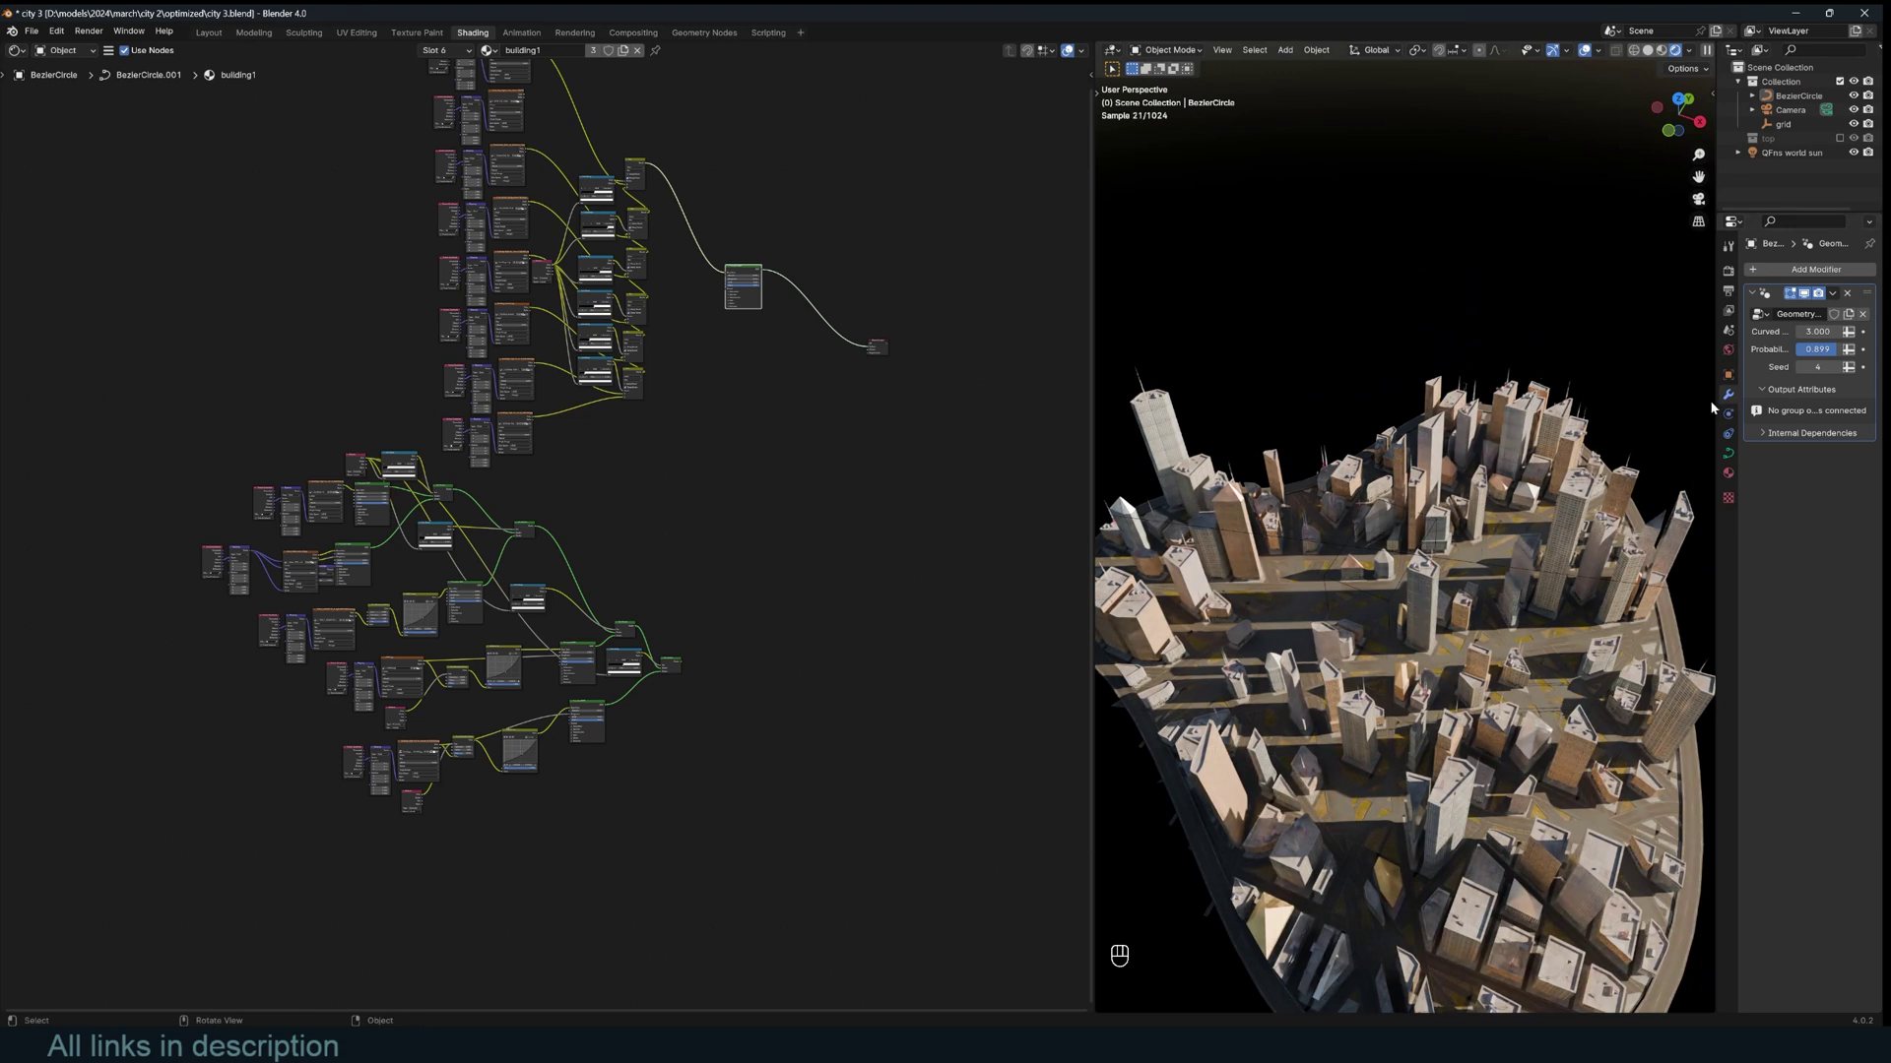
Widen the properties area and set the modifier's Curved roads value to 1.2.
{"action": "left_click_drag", "start_coordinate": [1713, 400], "coordinate": [1642, 400]}
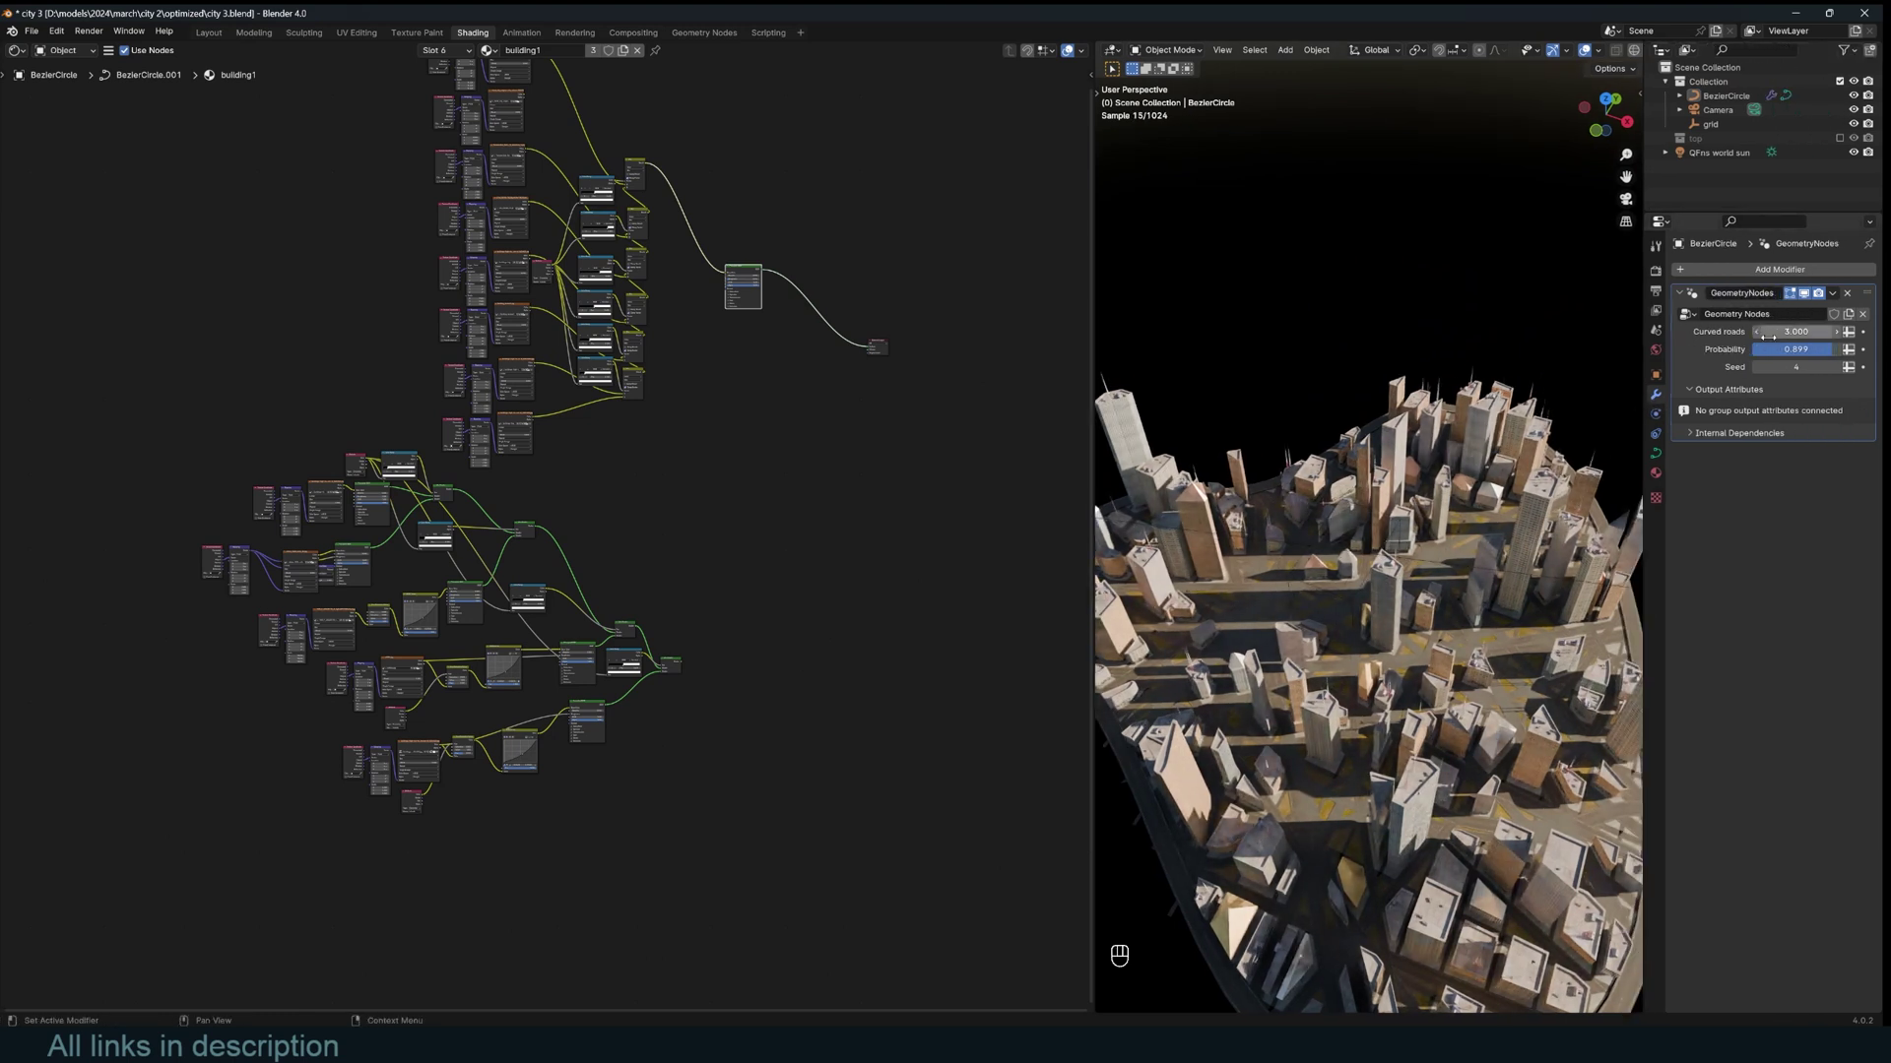
{"action": "double_click", "coordinate": [1767, 332]}
{"action": "type", "text": "1.2"}
{"action": "key", "text": "Return"}
Lower the city modifier's Probability to 0.154.
{"action": "middle_click_drag", "start_coordinate": [1239, 297], "coordinate": [1302, 449]}
{"action": "left_click_drag", "start_coordinate": [1812, 349], "coordinate": [1766, 349]}
{"action": "middle_click_drag", "start_coordinate": [1421, 351], "coordinate": [1345, 455]}
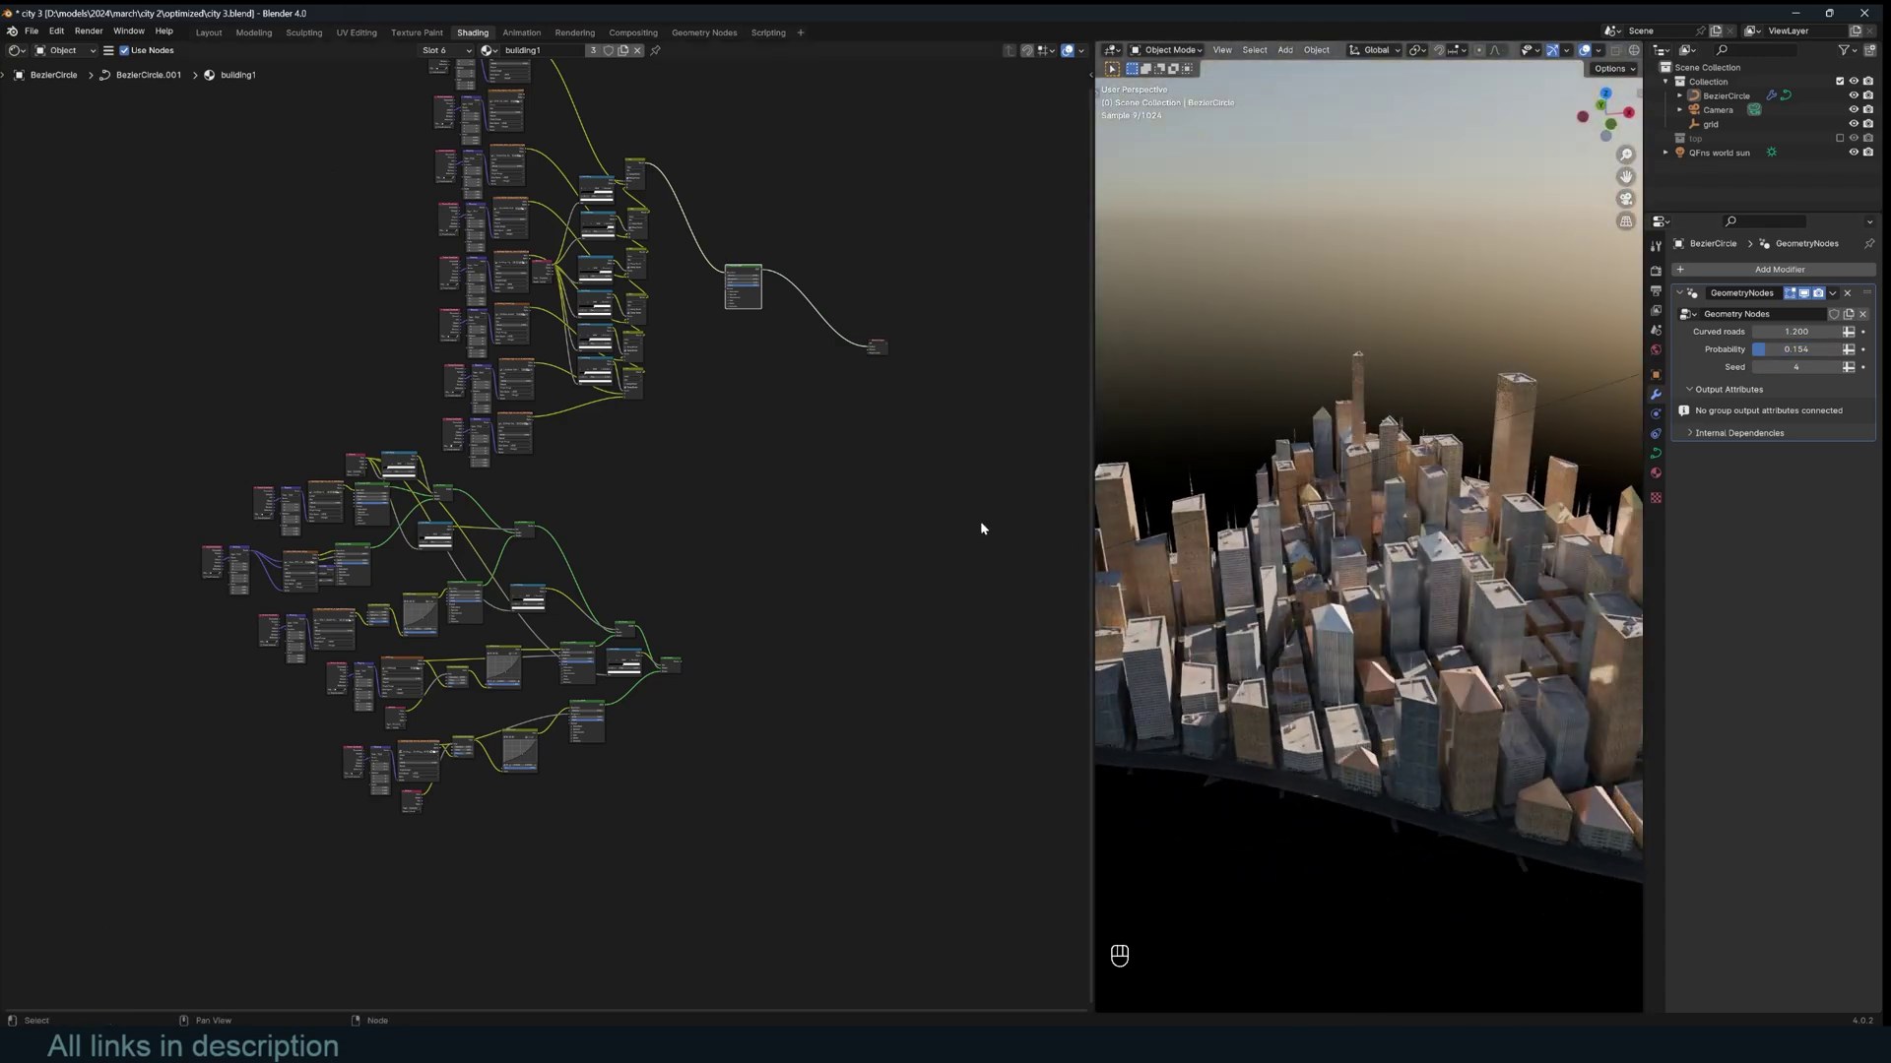
Connect the final Mix Shader of the lower node network to the building1 material output.
{"action": "scroll", "coordinate": [1234, 545], "scroll_direction": "up", "scroll_amount": 2}
{"action": "middle_click_drag", "start_coordinate": [1281, 571], "coordinate": [1343, 547]}
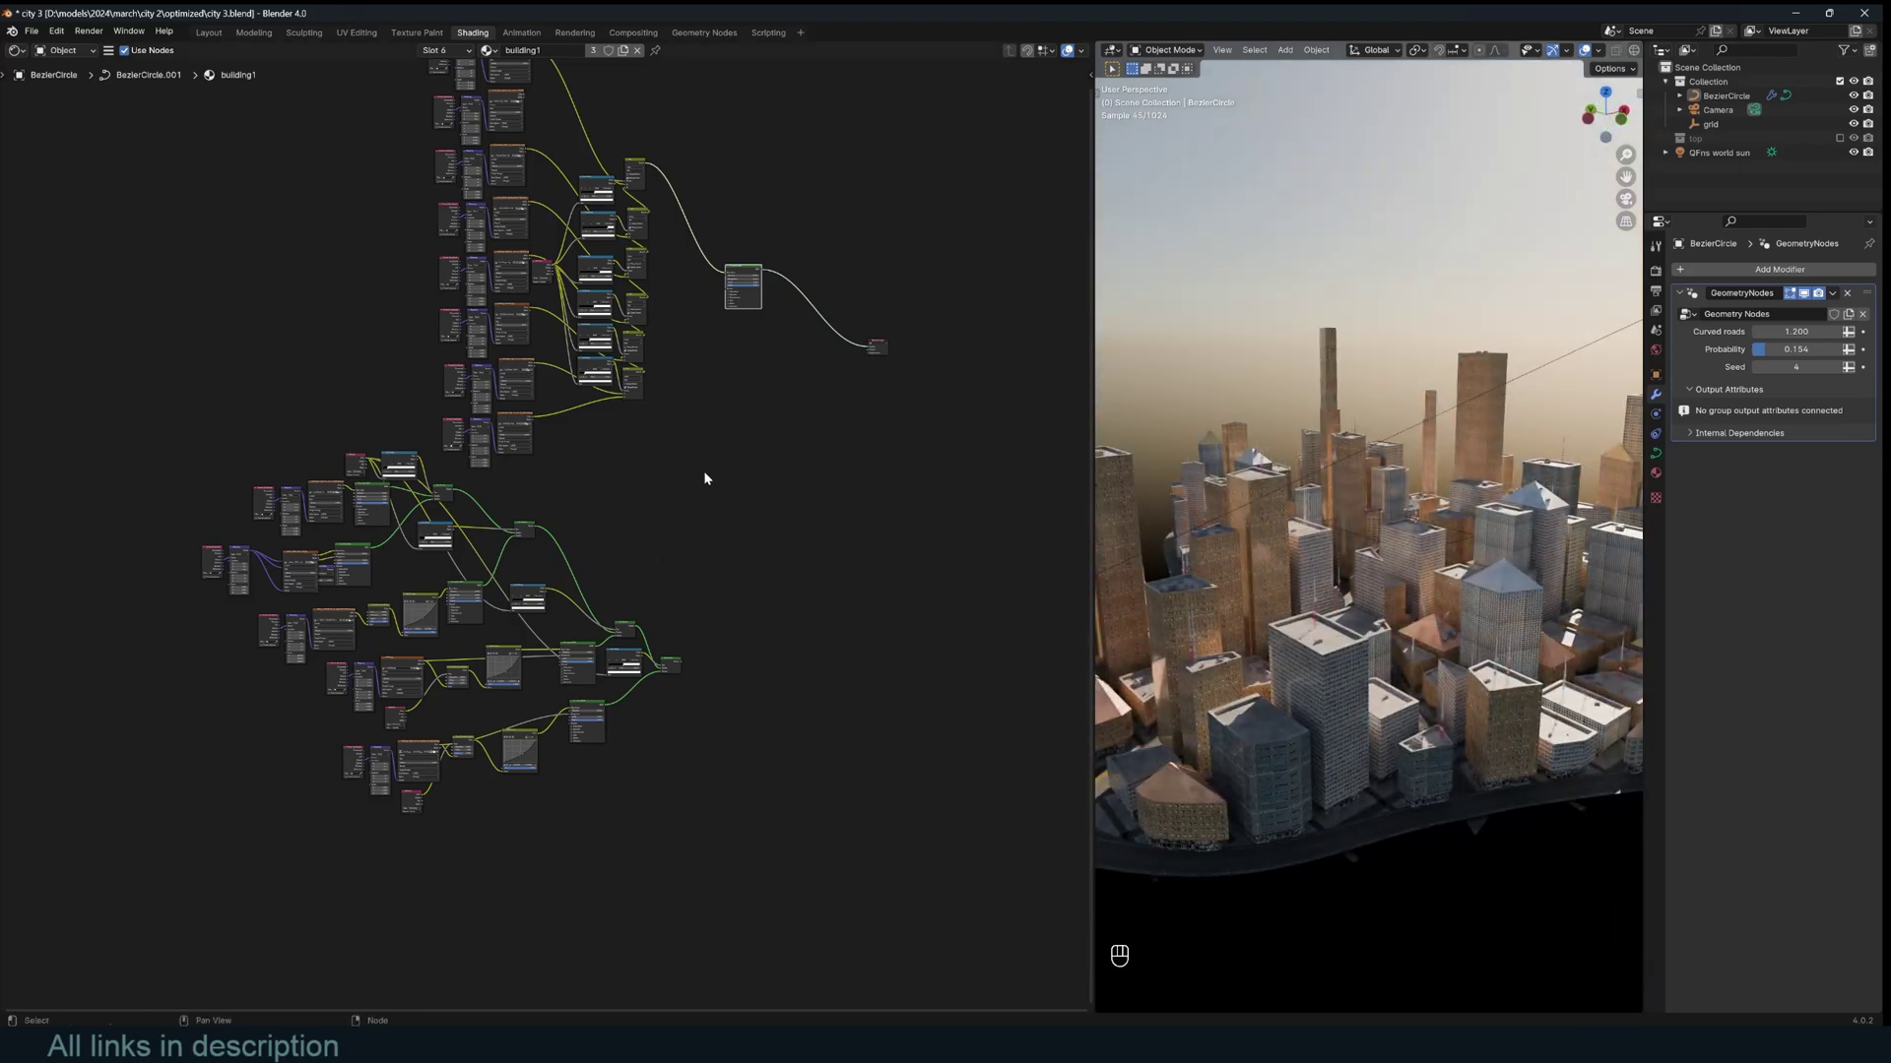
{"action": "left_click", "coordinate": [674, 662], "text": "ctrl+shift"}
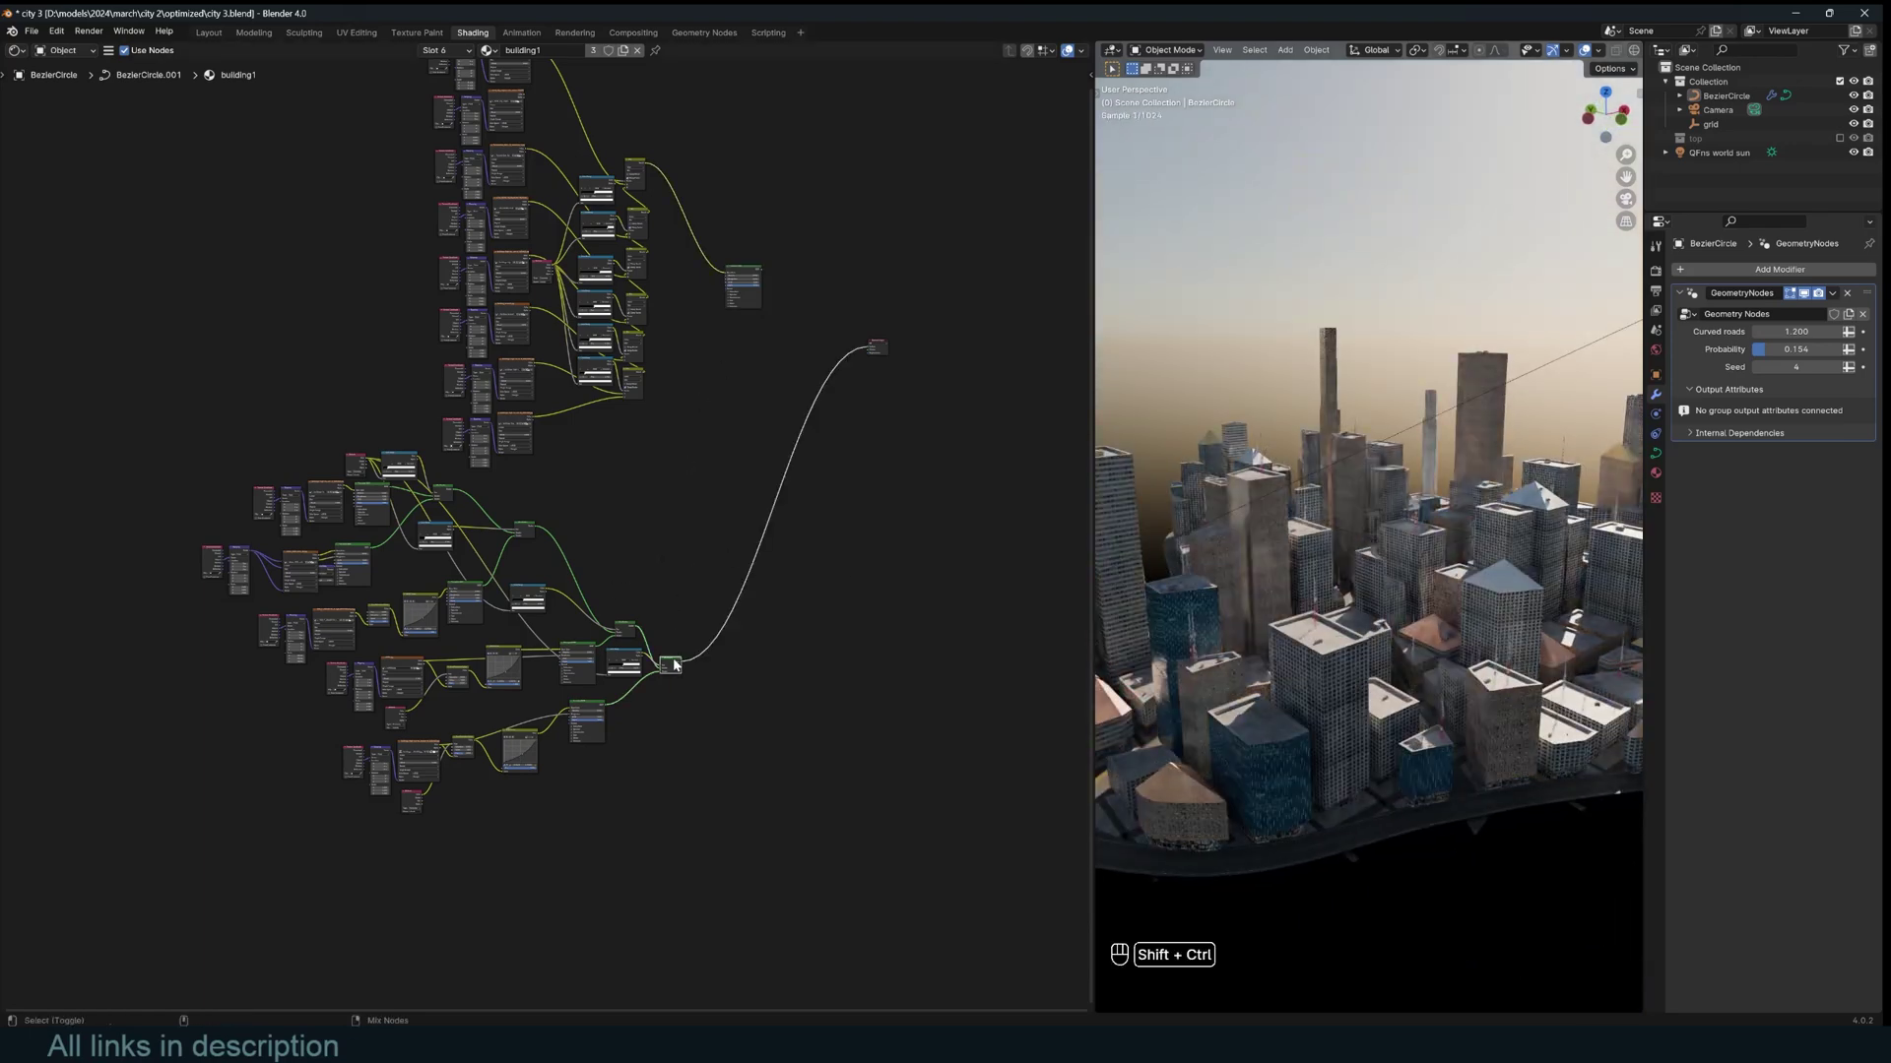
{"action": "middle_click_drag", "start_coordinate": [1362, 433], "coordinate": [1024, 437], "text": "alt"}
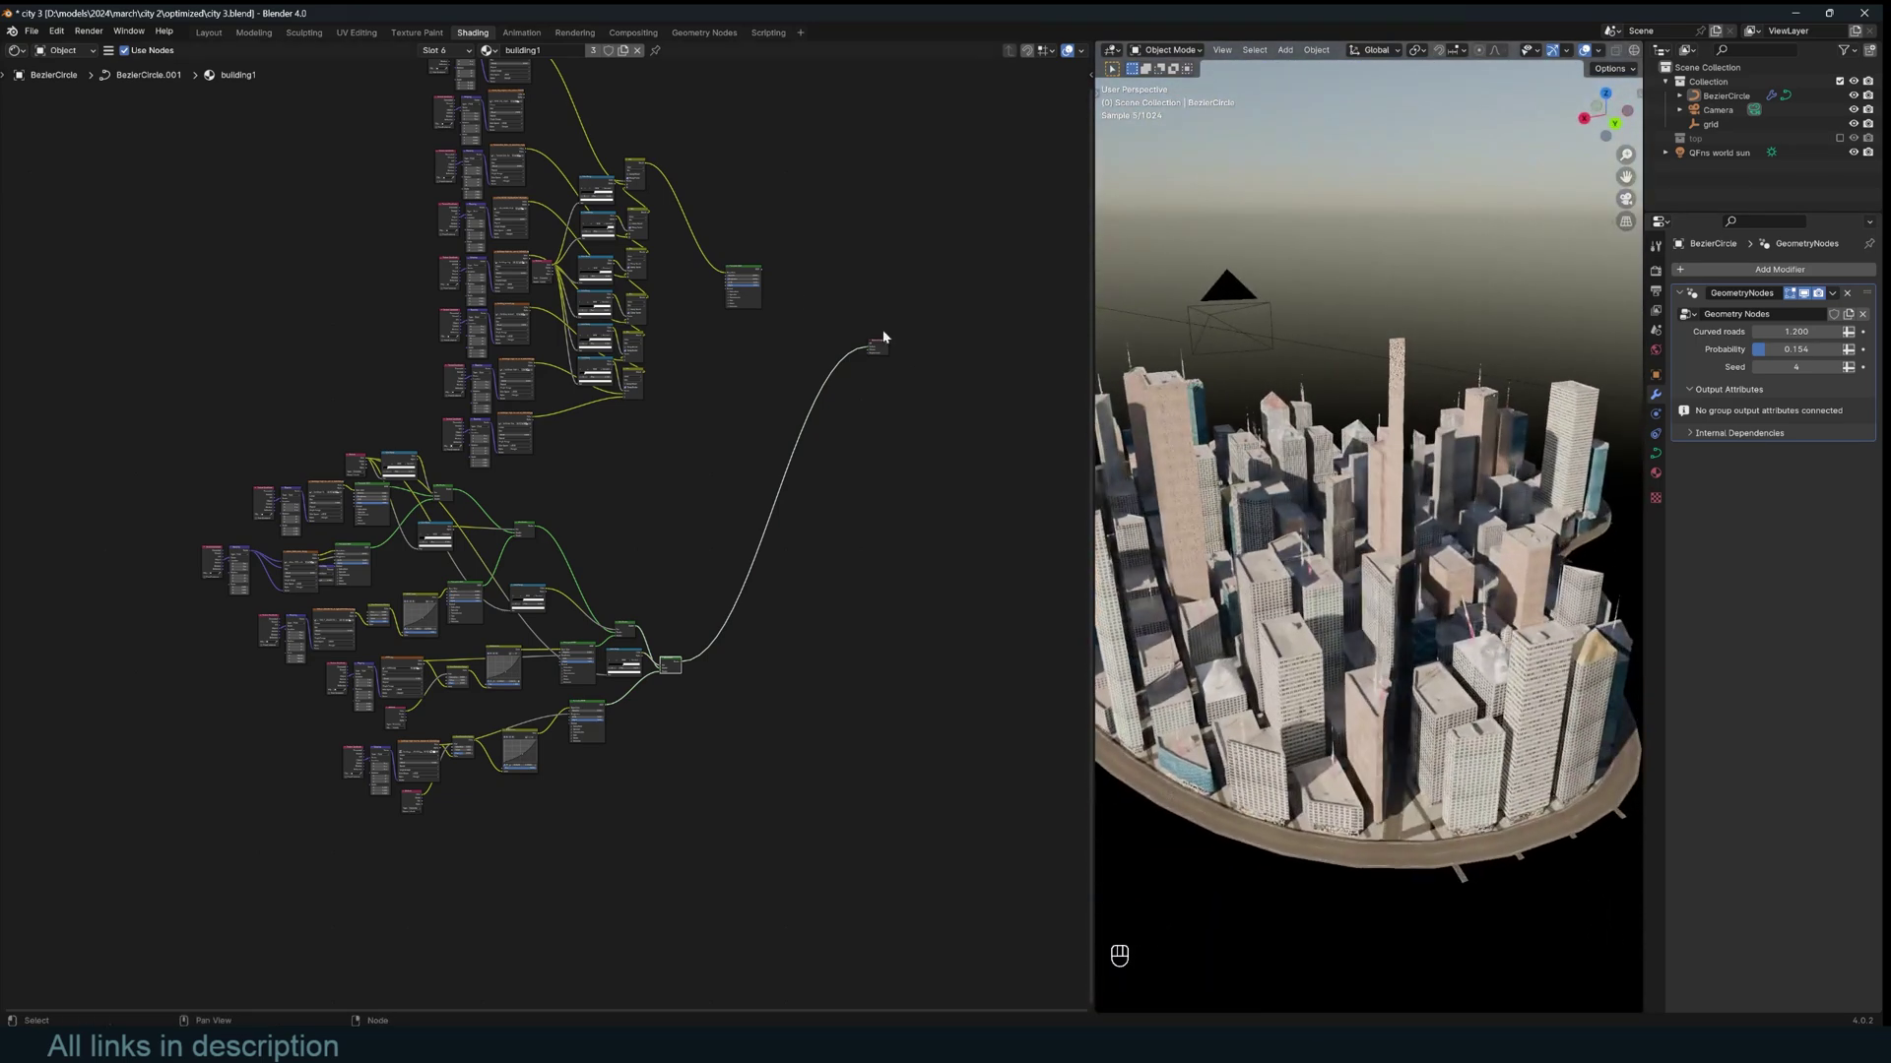
Compare the building1 variants by previewing the upper network's shader and switching back to the lower network's Mix Shader.
{"action": "left_click", "coordinate": [745, 282], "text": "ctrl+shift"}
{"action": "middle_click_drag", "start_coordinate": [1206, 576], "coordinate": [1080, 620]}
{"action": "left_click", "coordinate": [670, 667], "text": "ctrl+shift"}
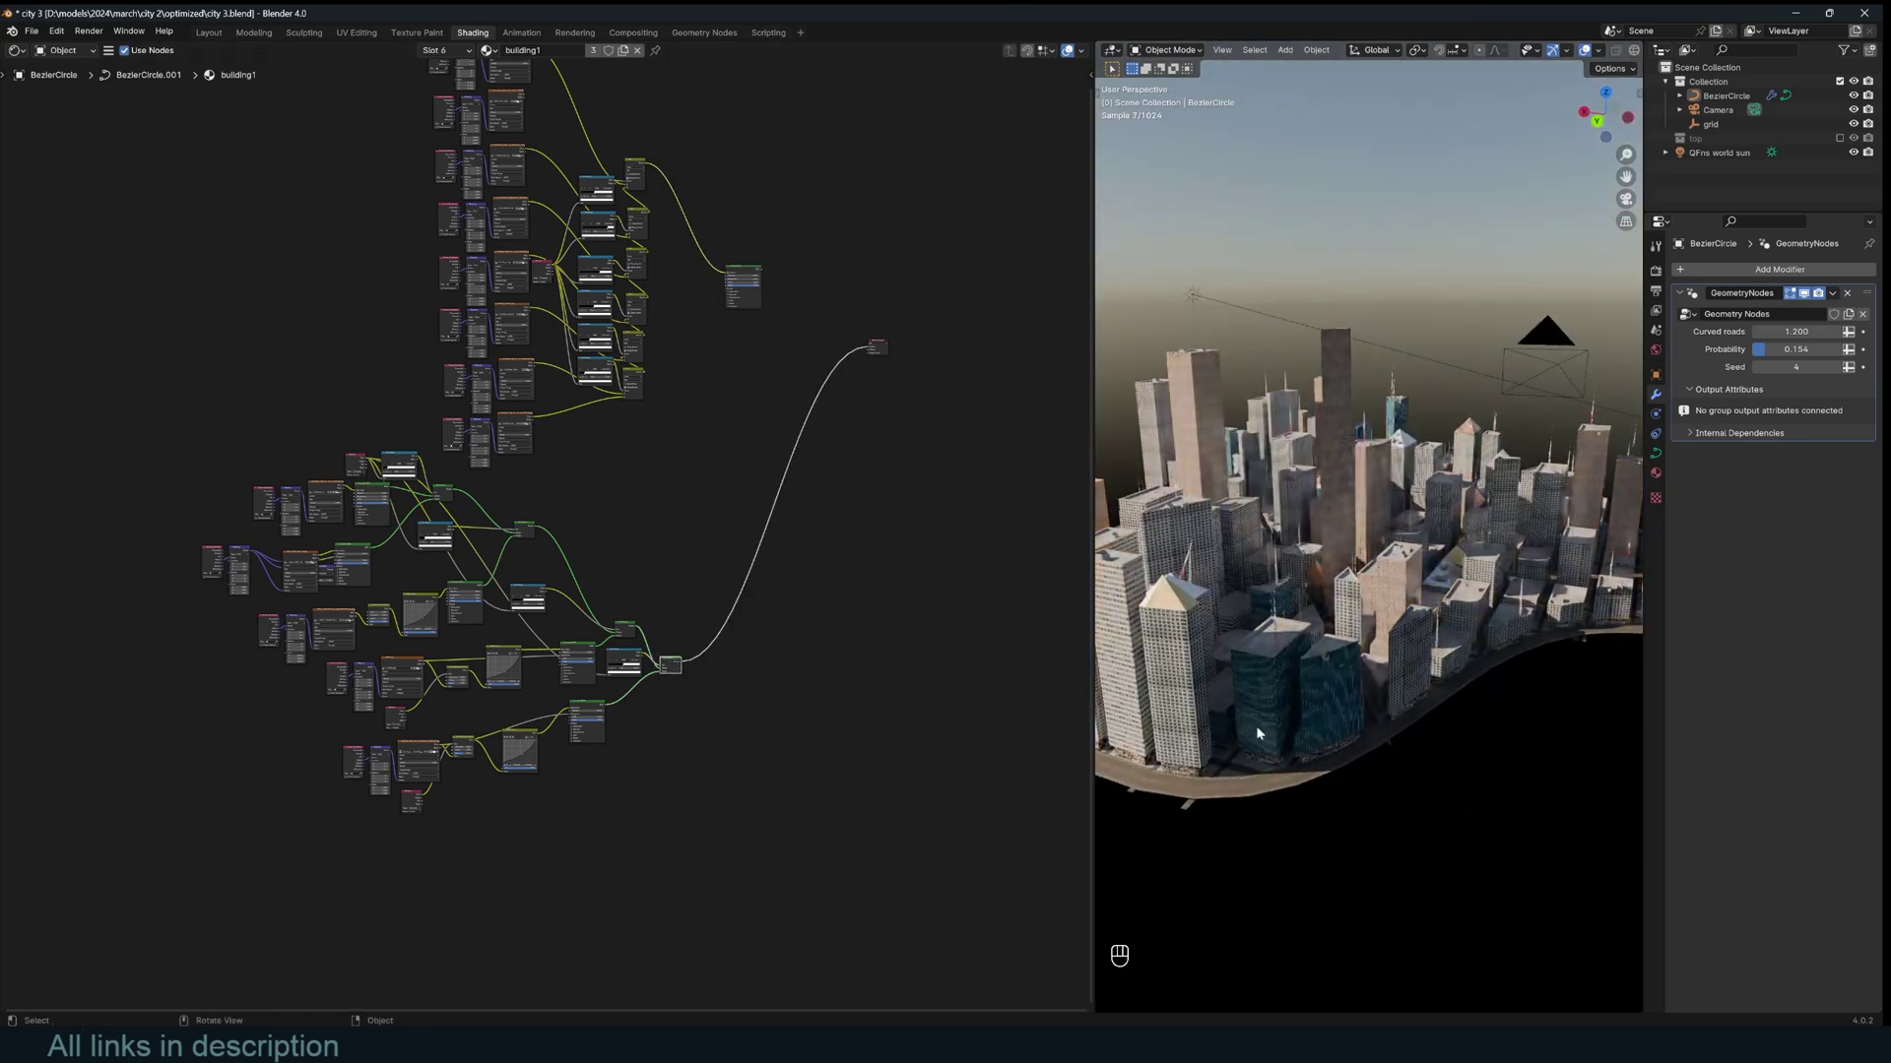
Select the grid empty inside the city and try rotating it about the Z axis.
{"action": "middle_click_drag", "start_coordinate": [1300, 731], "coordinate": [1351, 619]}
{"action": "left_click", "coordinate": [1373, 410]}
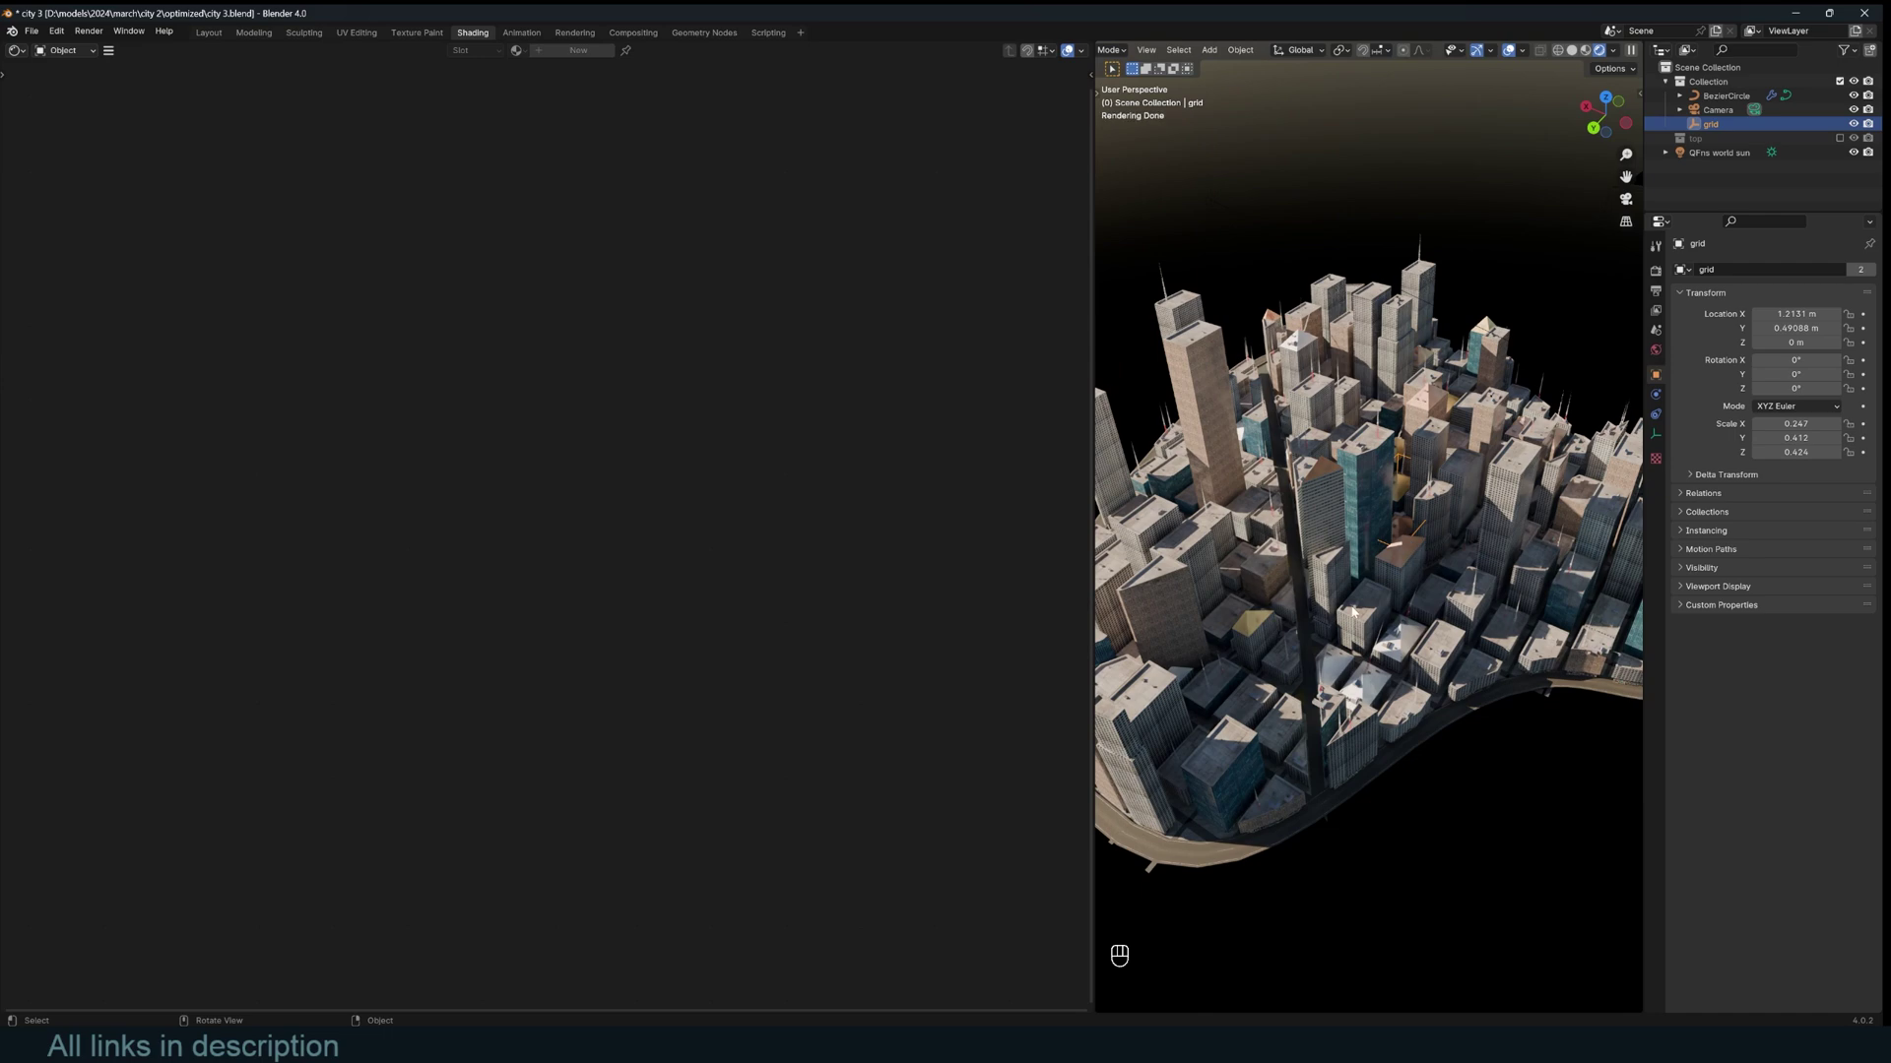
{"action": "key", "text": "r"}
{"action": "key", "text": "z"}
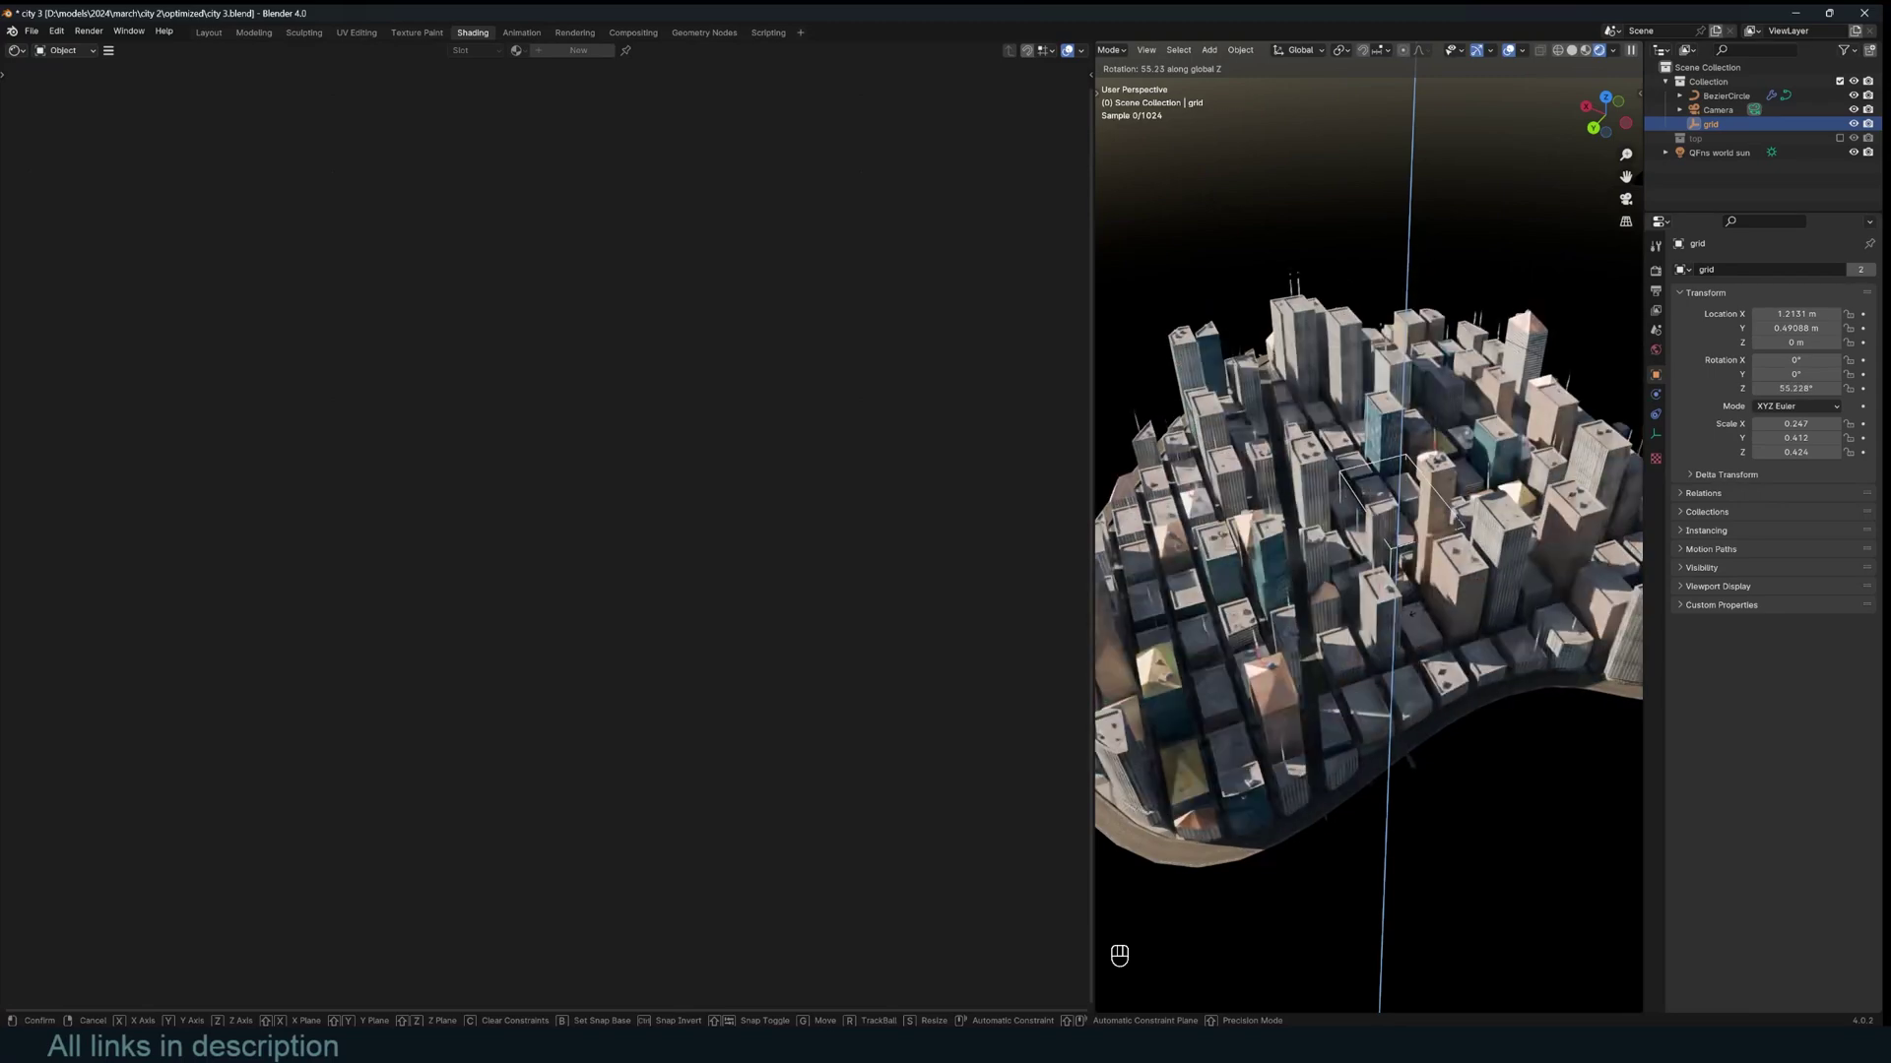
Scale the grid empty down uniformly to about 0.68 of its size for smaller city blocks.
{"action": "key", "text": "s"}
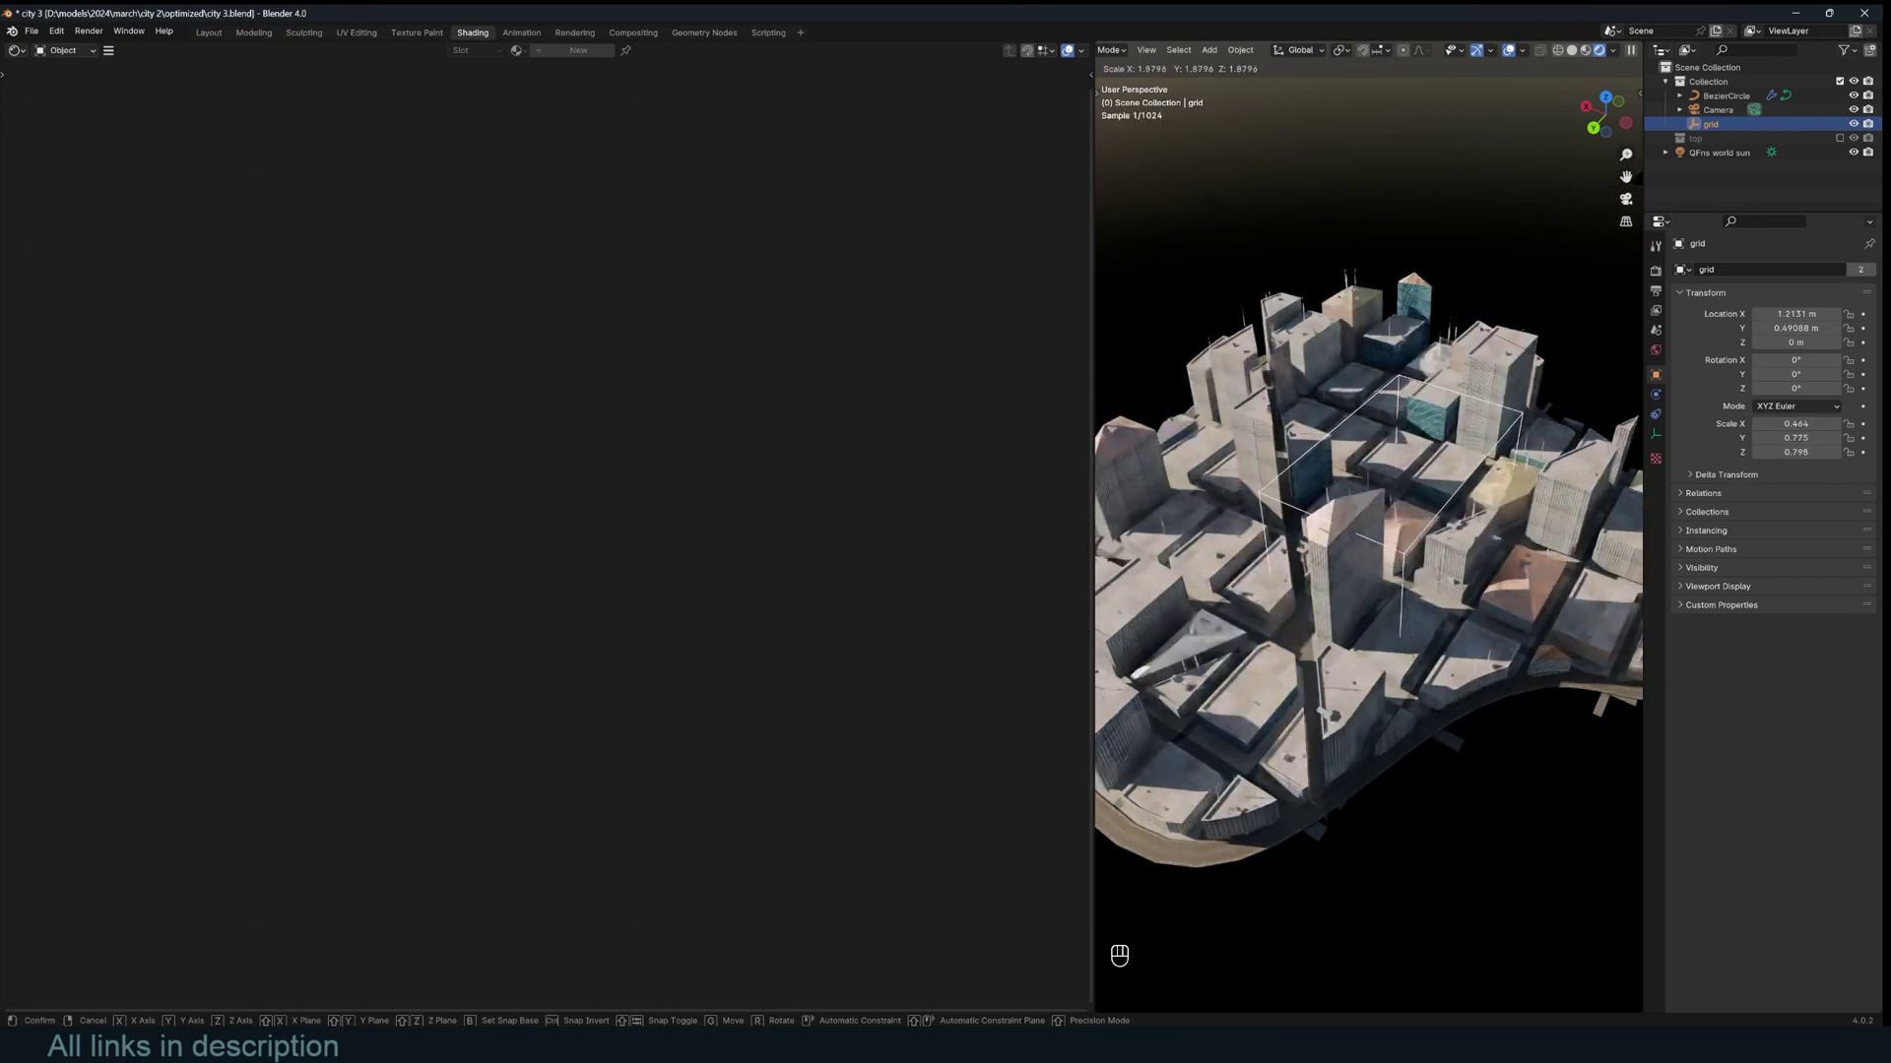
{"action": "key", "text": "Escape"}
{"action": "key", "text": "s"}
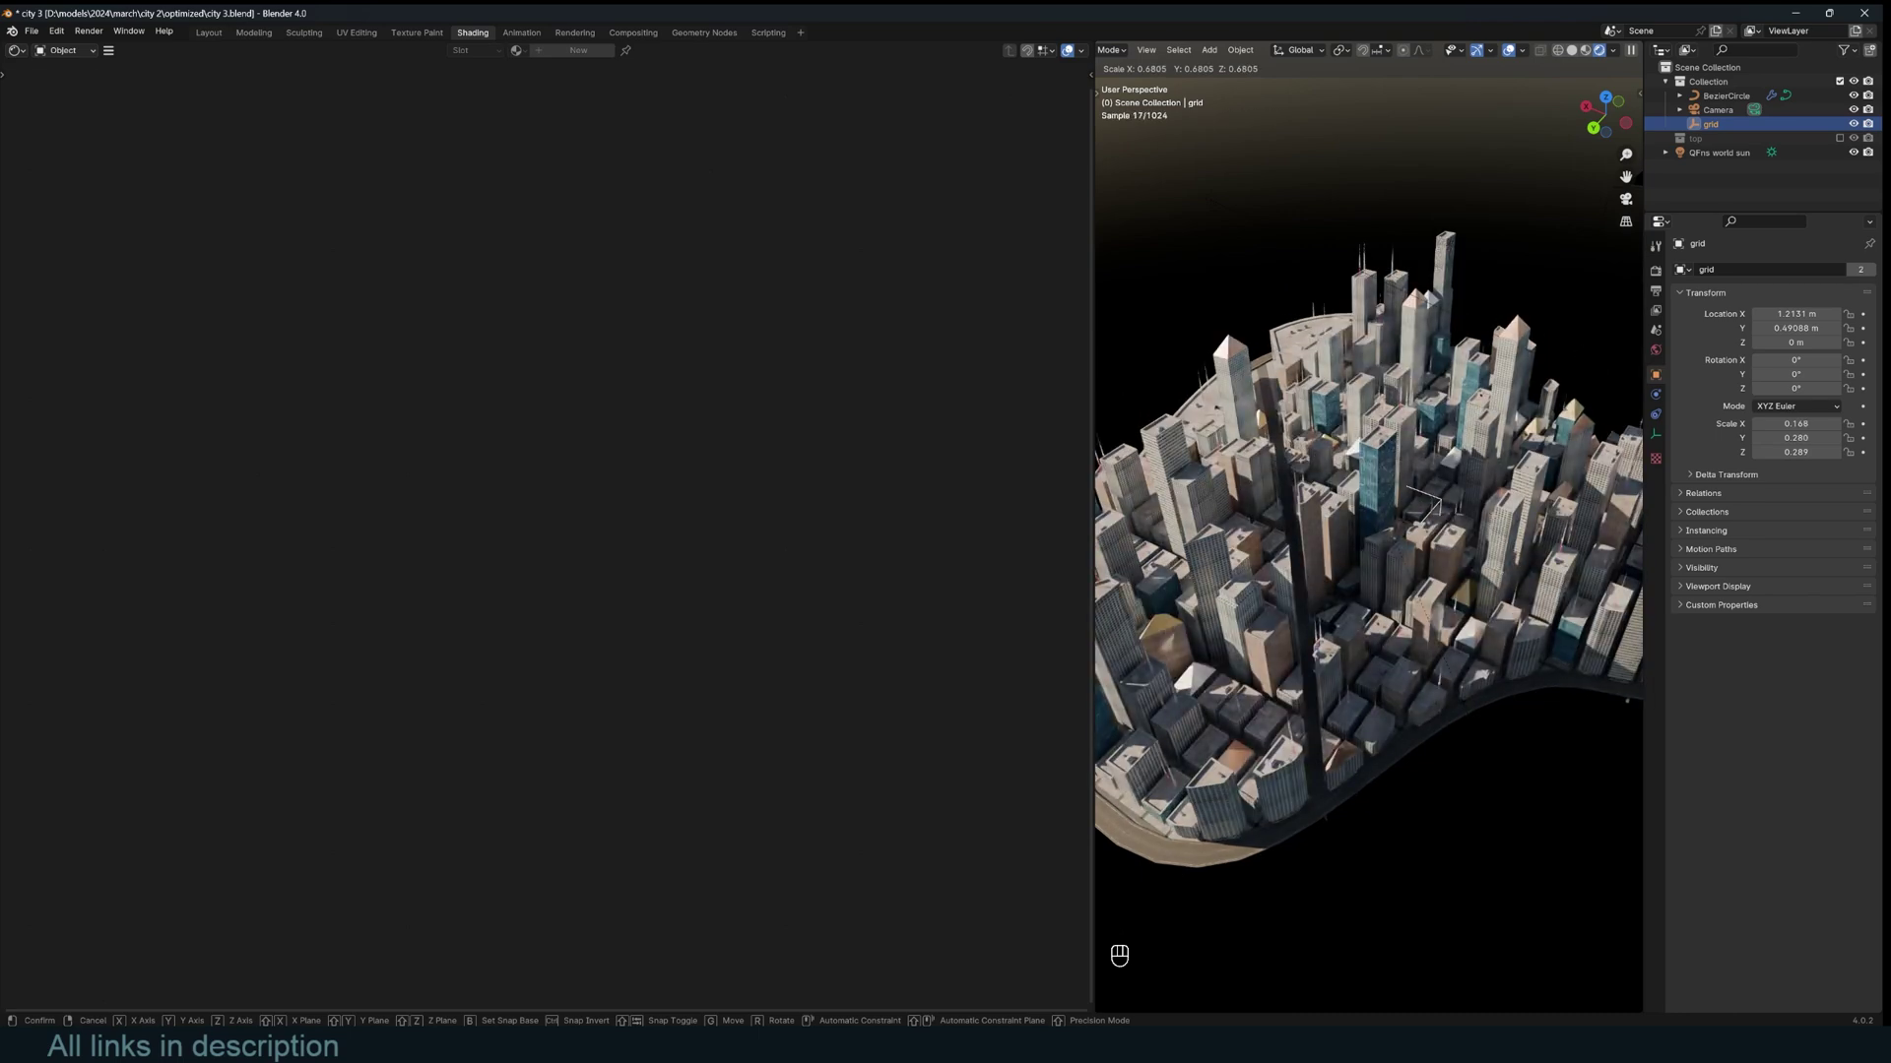
{"action": "left_click", "coordinate": [1474, 736]}
{"action": "middle_click_drag", "start_coordinate": [1474, 735], "coordinate": [1363, 700]}
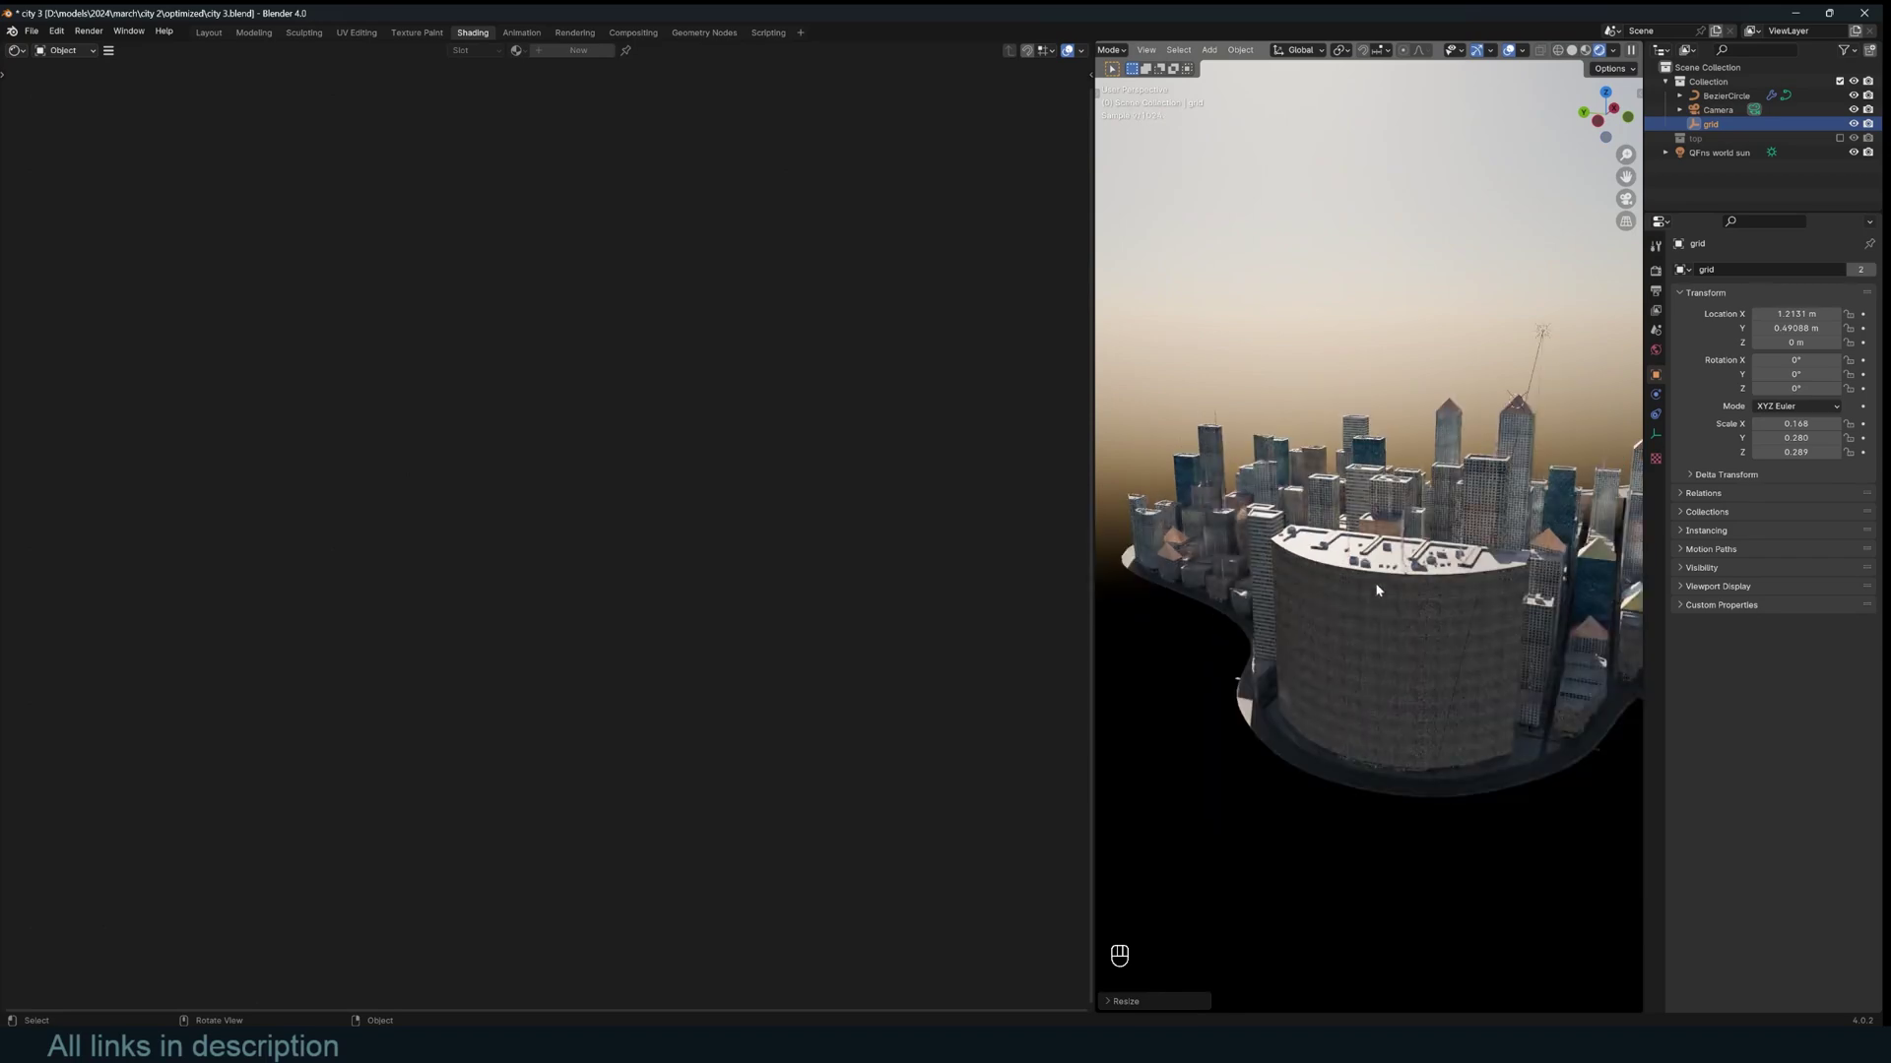
{"action": "middle_click_drag", "start_coordinate": [1376, 635], "coordinate": [1399, 680]}
Make the city curve active again and set its modifier's Curved roads value to 1.
{"action": "left_click", "coordinate": [1391, 676]}
{"action": "middle_click_drag", "start_coordinate": [1349, 488], "coordinate": [1531, 531]}
{"action": "key", "text": "alt+a"}
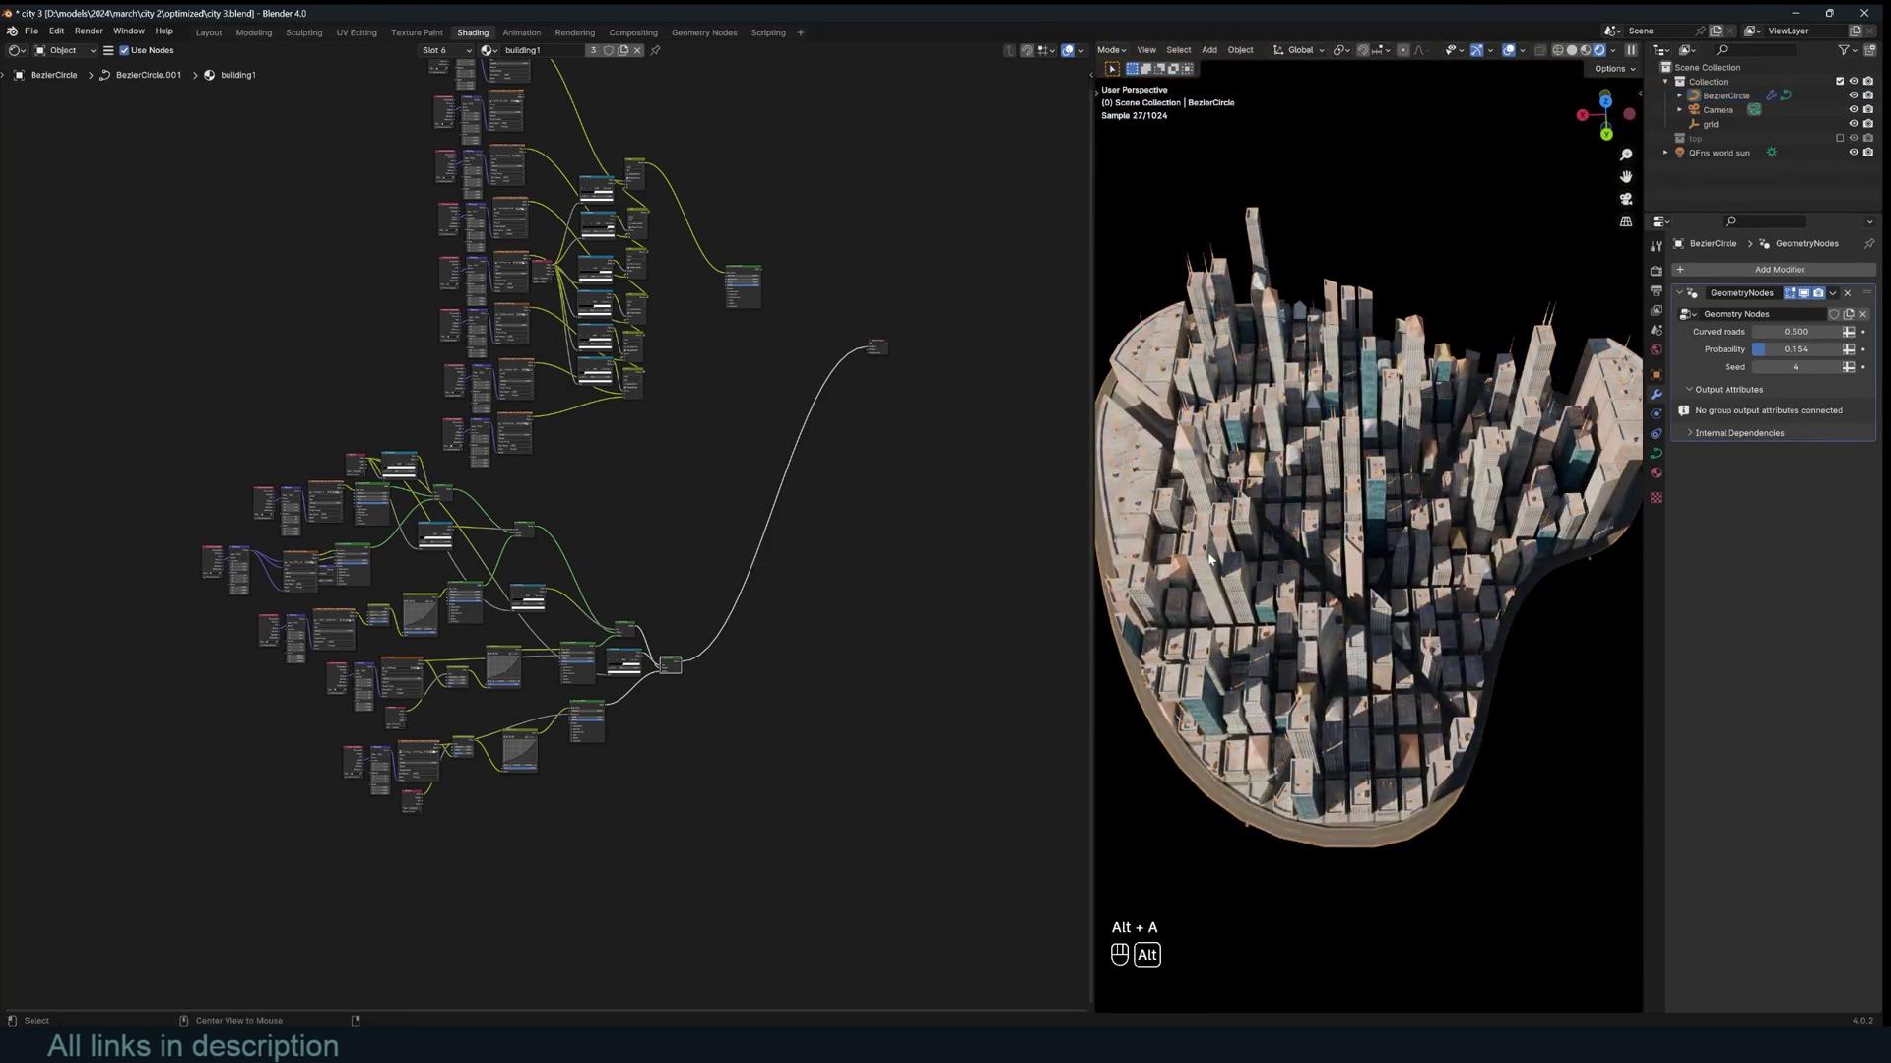
{"action": "double_click", "coordinate": [1796, 332]}
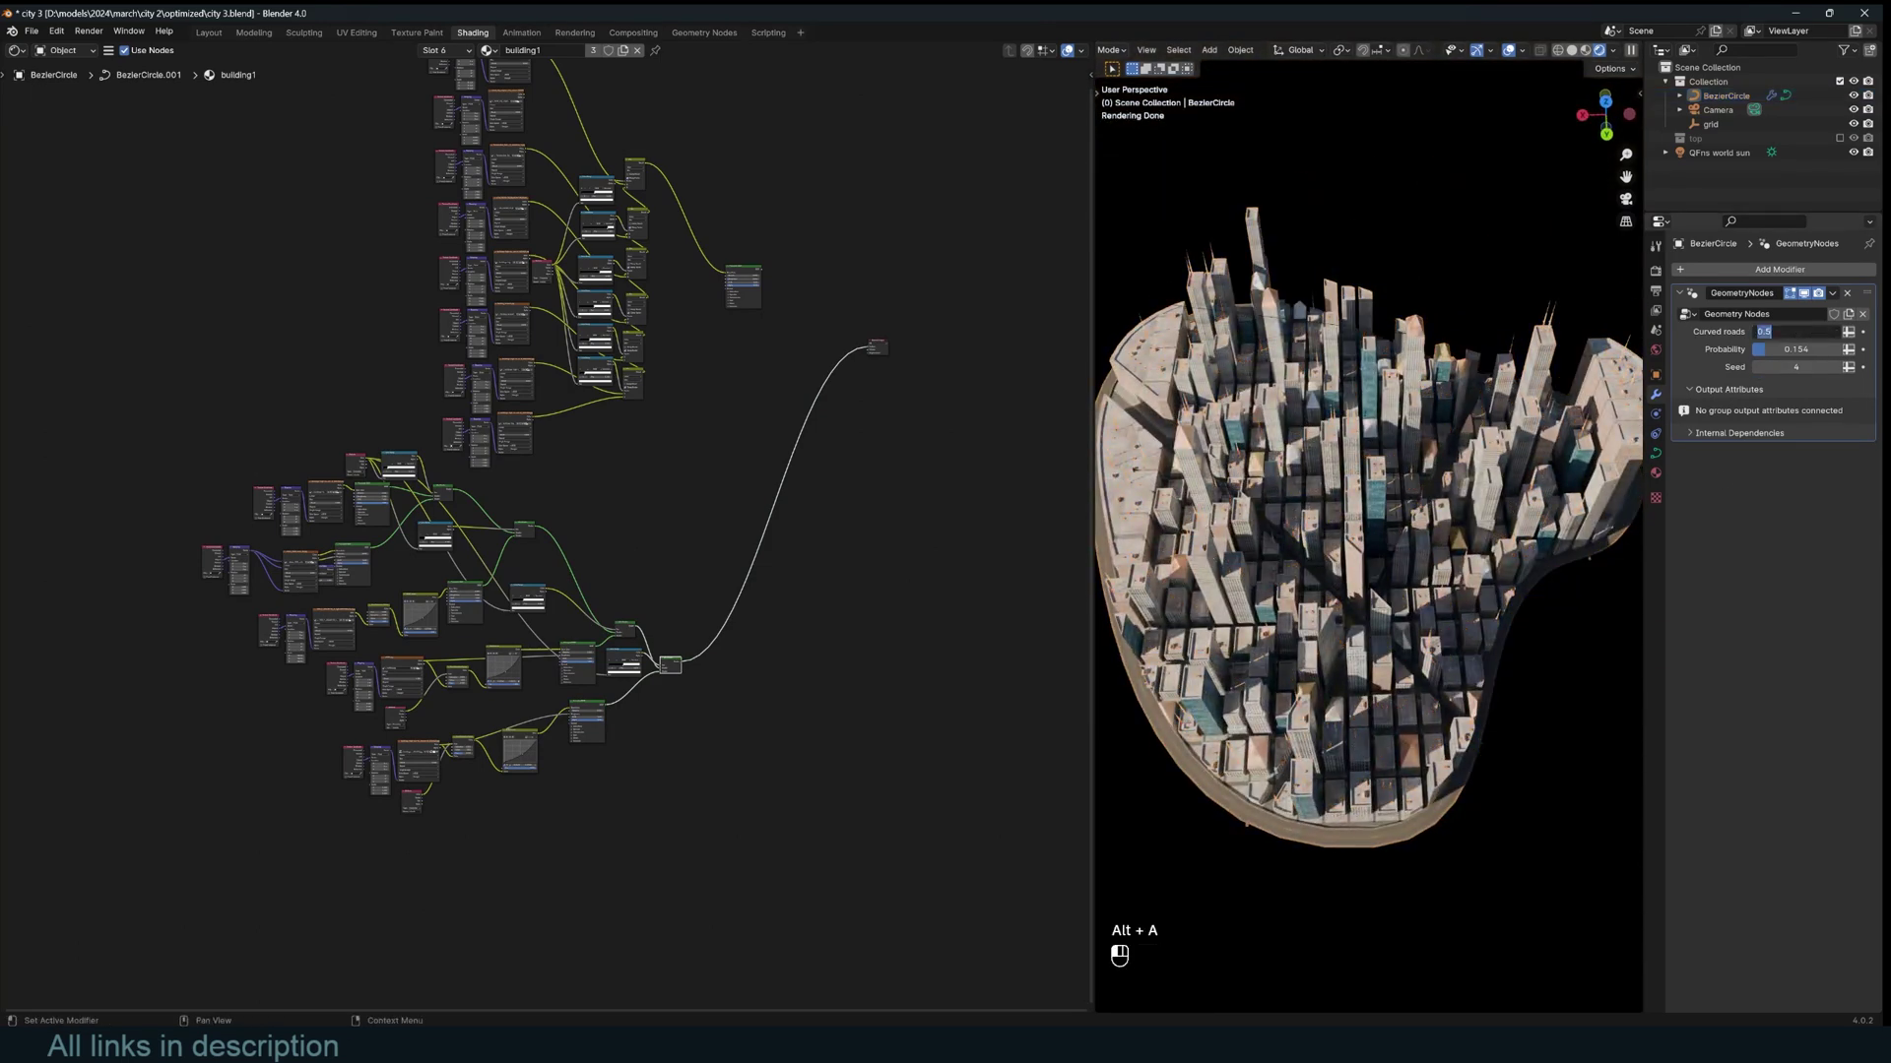
{"action": "type", "text": "1"}
{"action": "key", "text": "Return"}
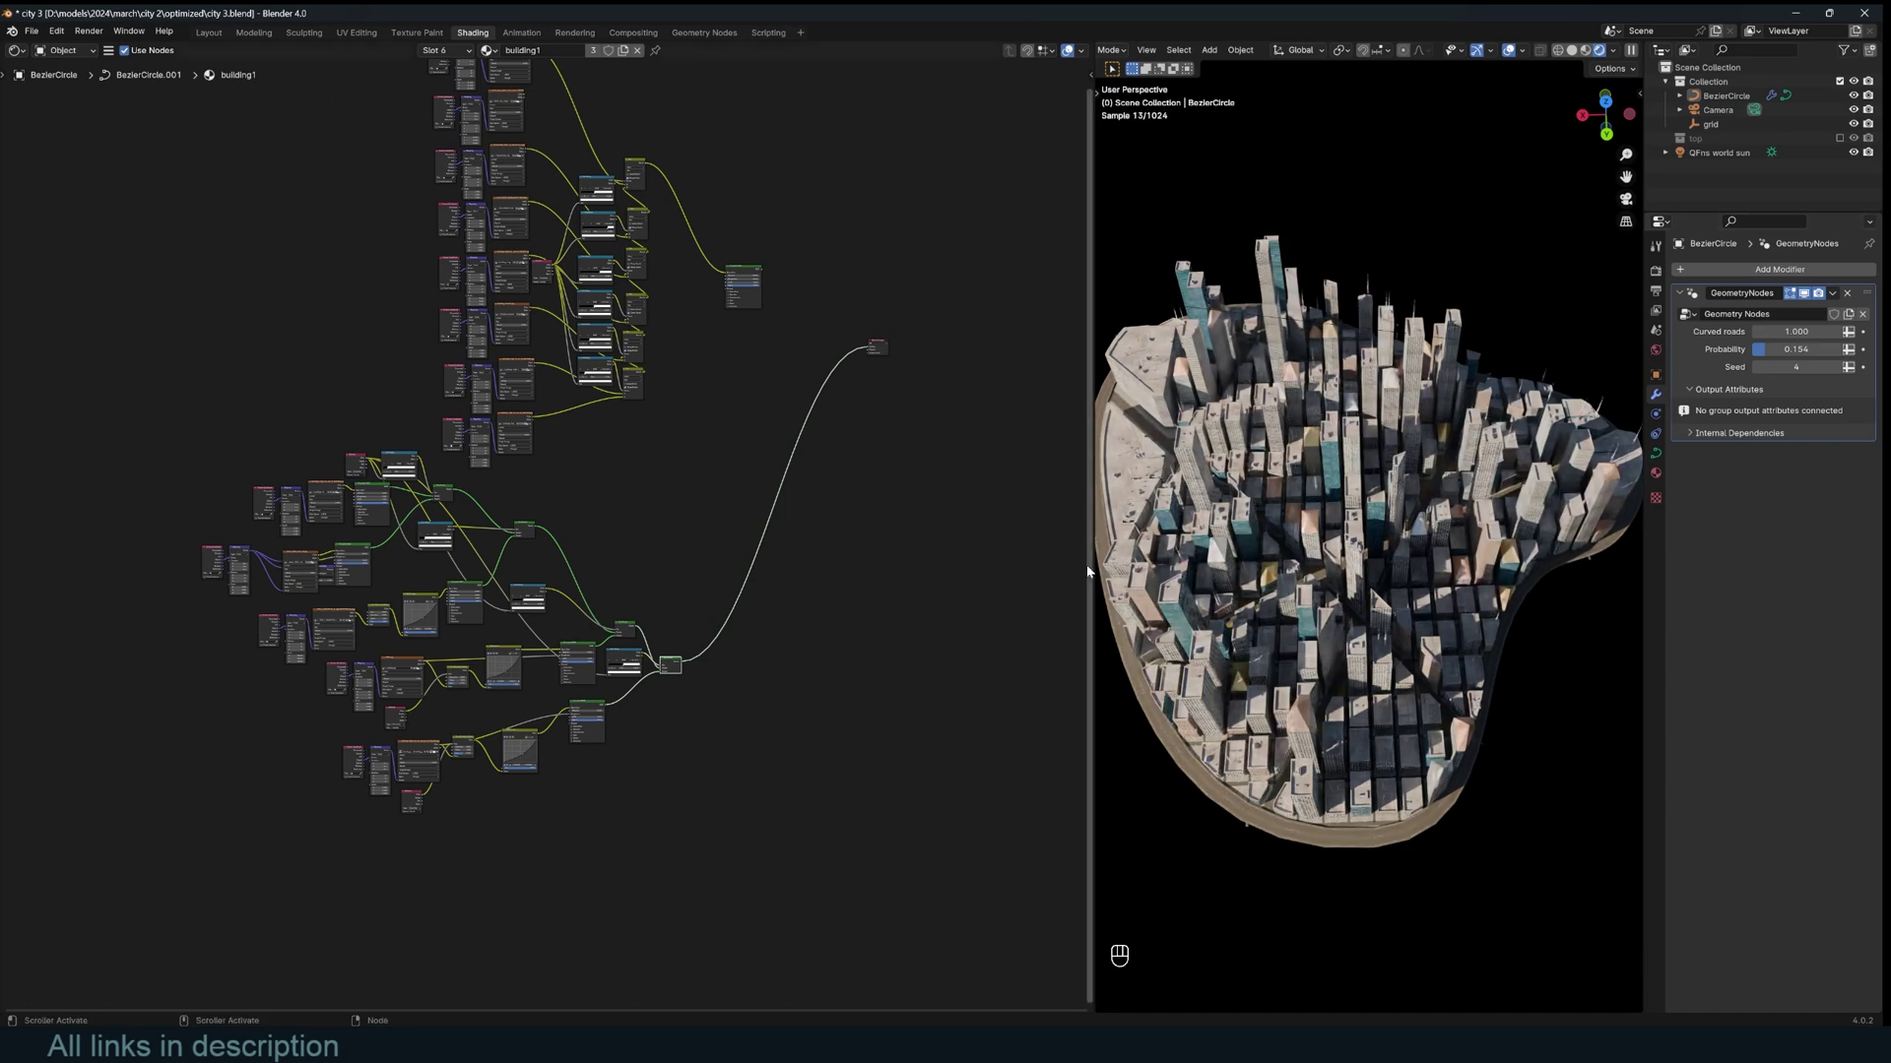
Set the Curved roads value of the city modifier to 3 and inspect the road layout.
{"action": "middle_click_drag", "start_coordinate": [1270, 512], "coordinate": [1327, 412]}
{"action": "double_click", "coordinate": [1787, 333]}
{"action": "key", "text": "Return"}
{"action": "middle_click_drag", "start_coordinate": [1339, 591], "coordinate": [1497, 591]}
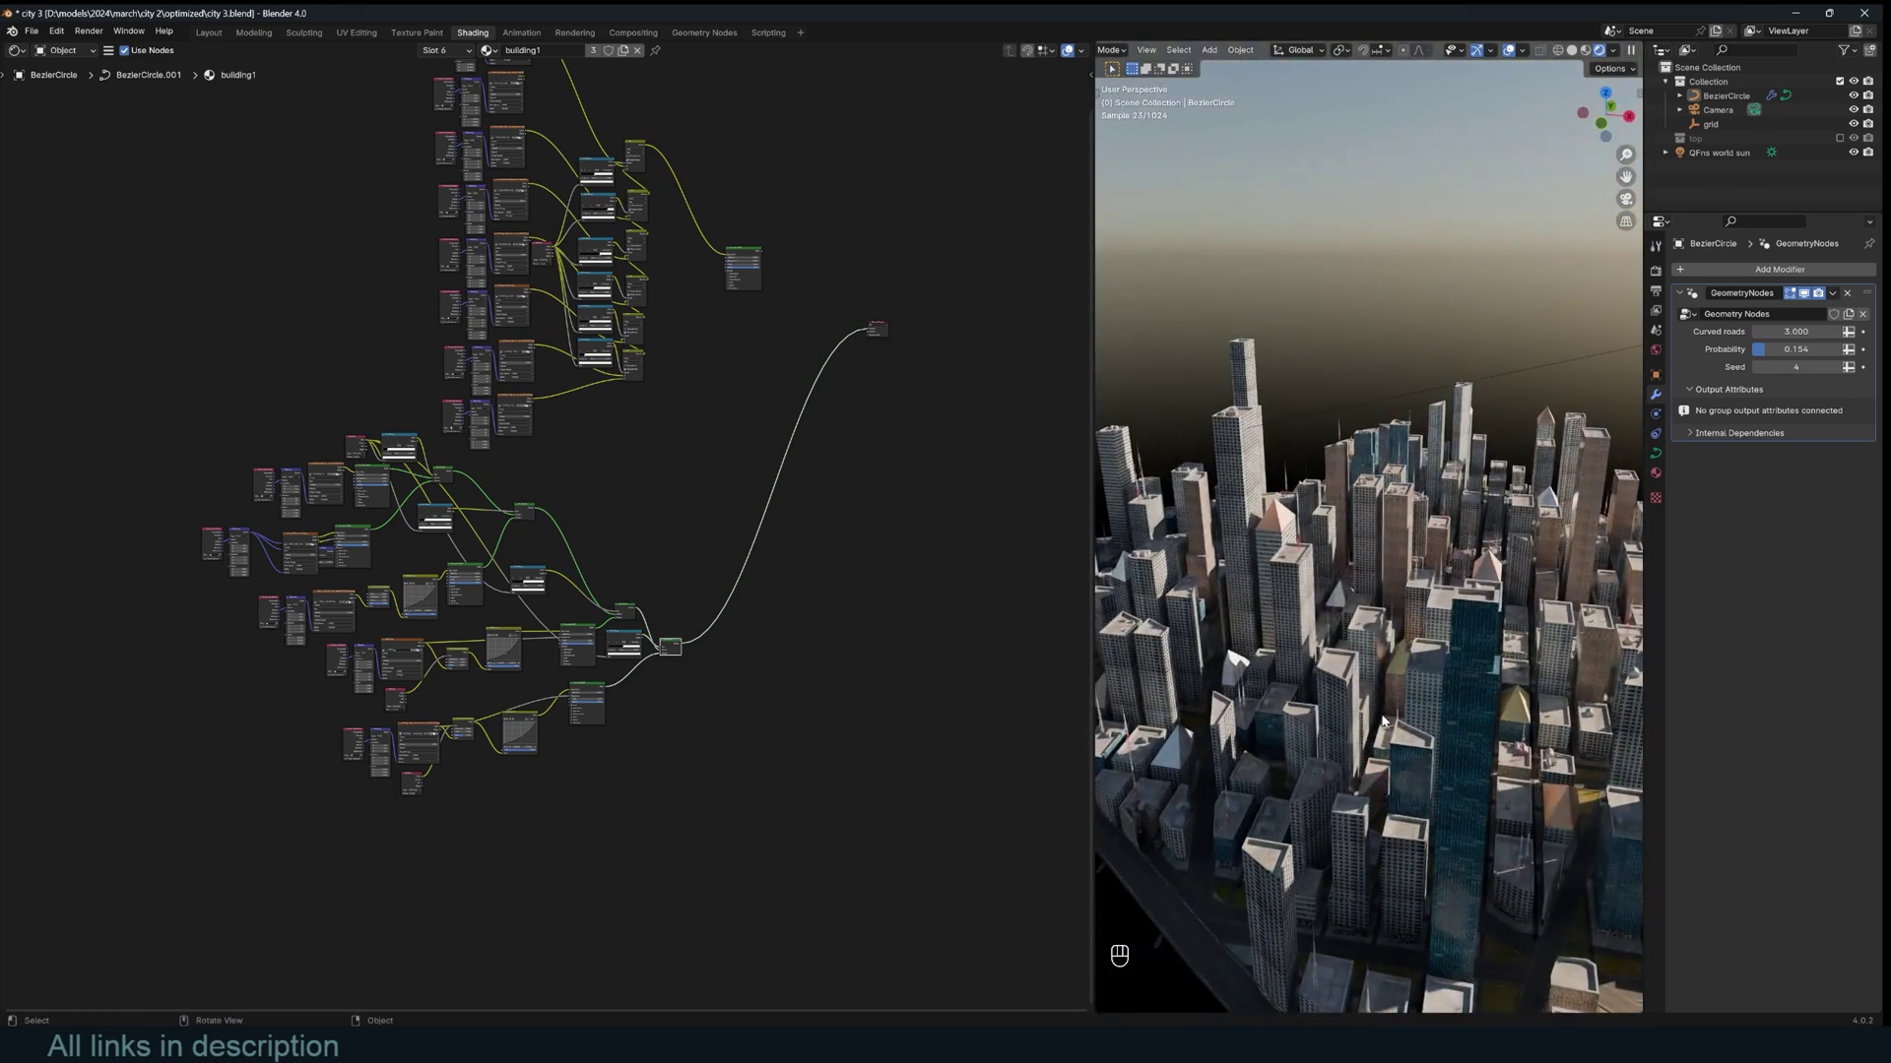
{"action": "middle_click_drag", "start_coordinate": [1382, 722], "coordinate": [1418, 688]}
{"action": "middle_click_drag", "start_coordinate": [1247, 608], "coordinate": [1328, 699]}
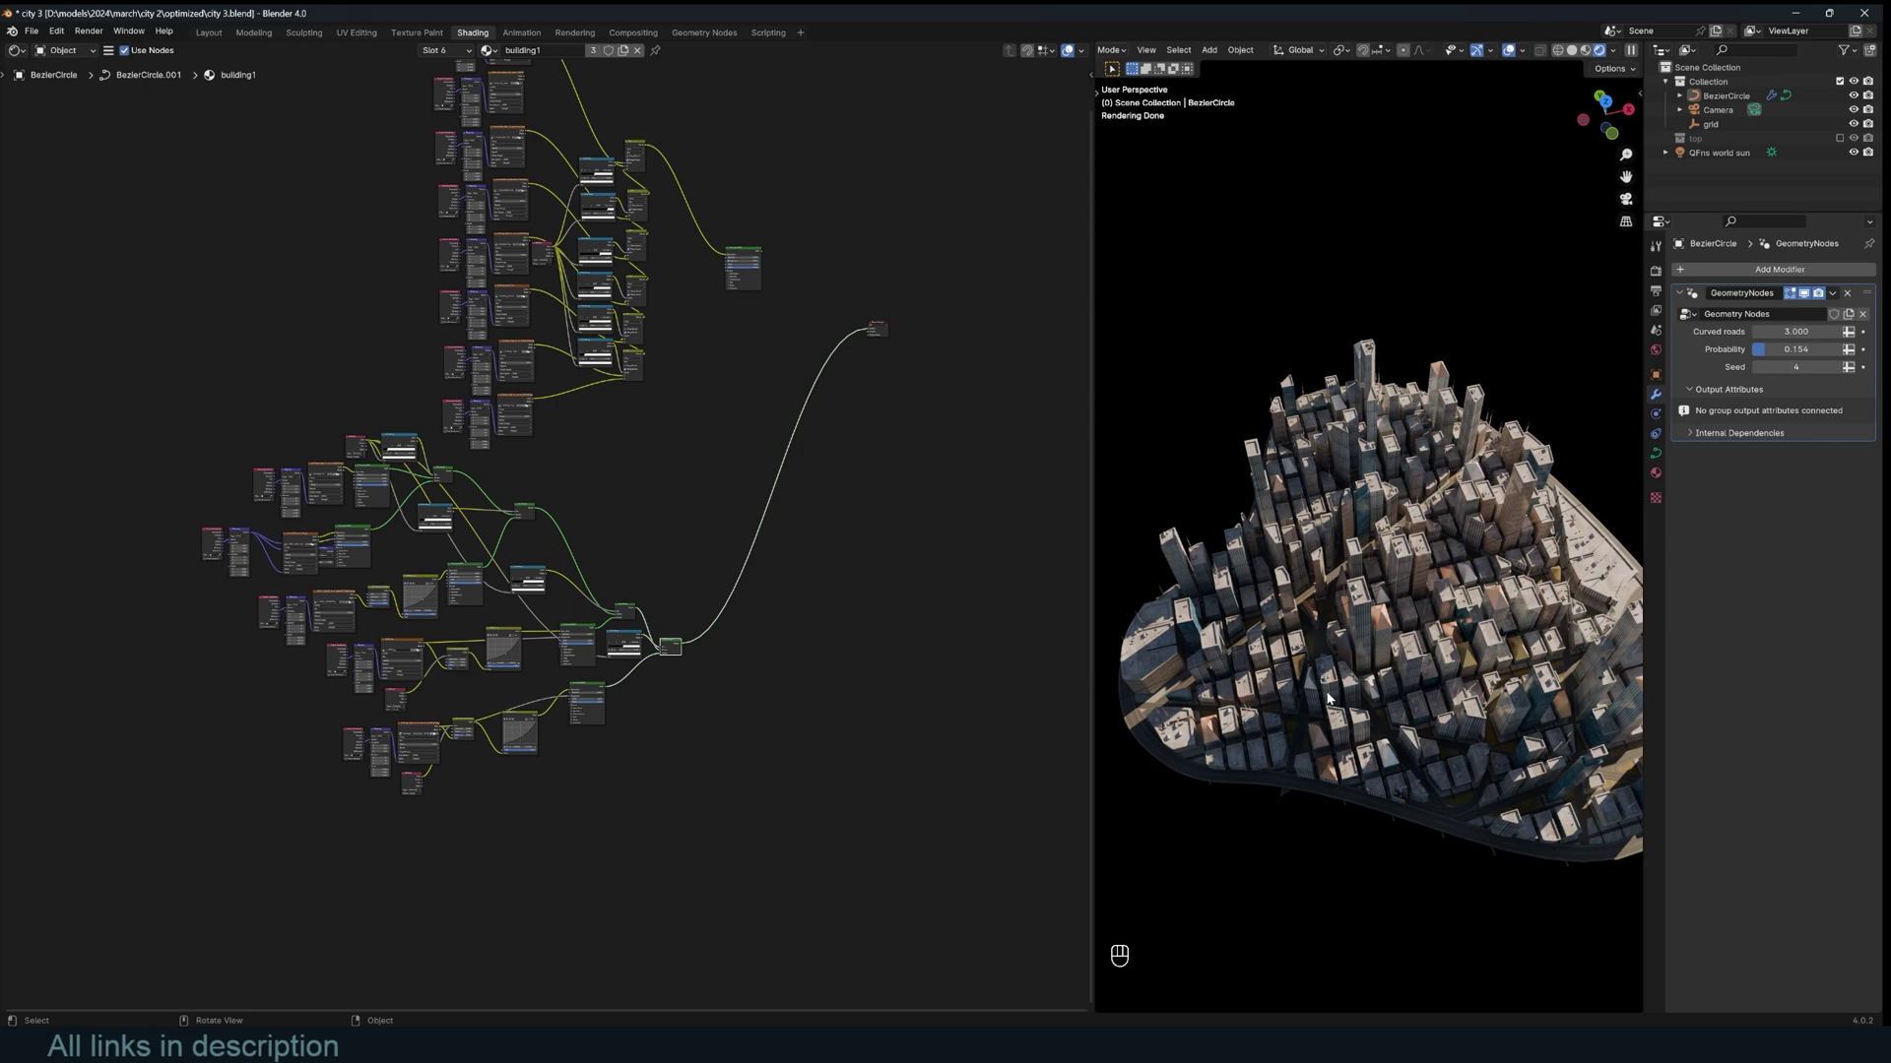
Set the city modifier's Seed to 6 to generate a different arrangement.
{"action": "middle_click_drag", "start_coordinate": [1327, 697], "coordinate": [1319, 720]}
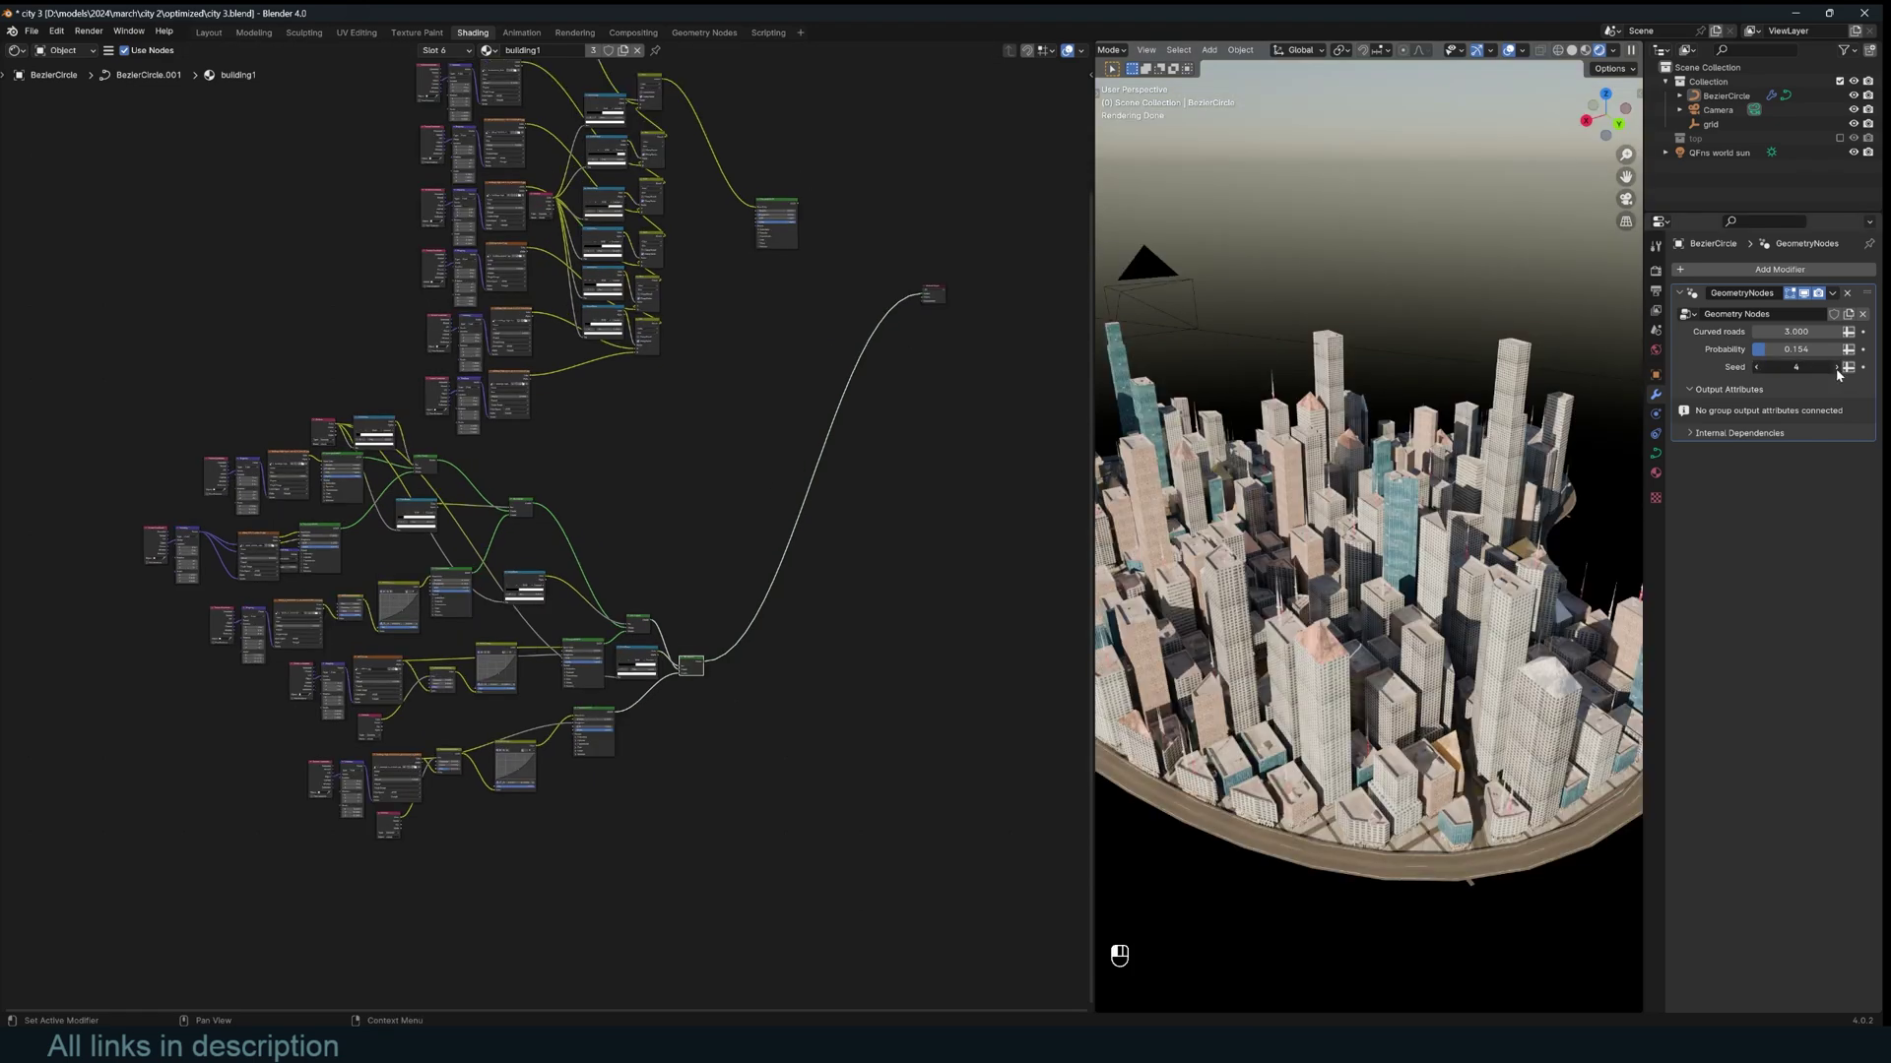
{"action": "left_click", "coordinate": [1837, 367]}
{"action": "left_click", "coordinate": [1837, 367]}
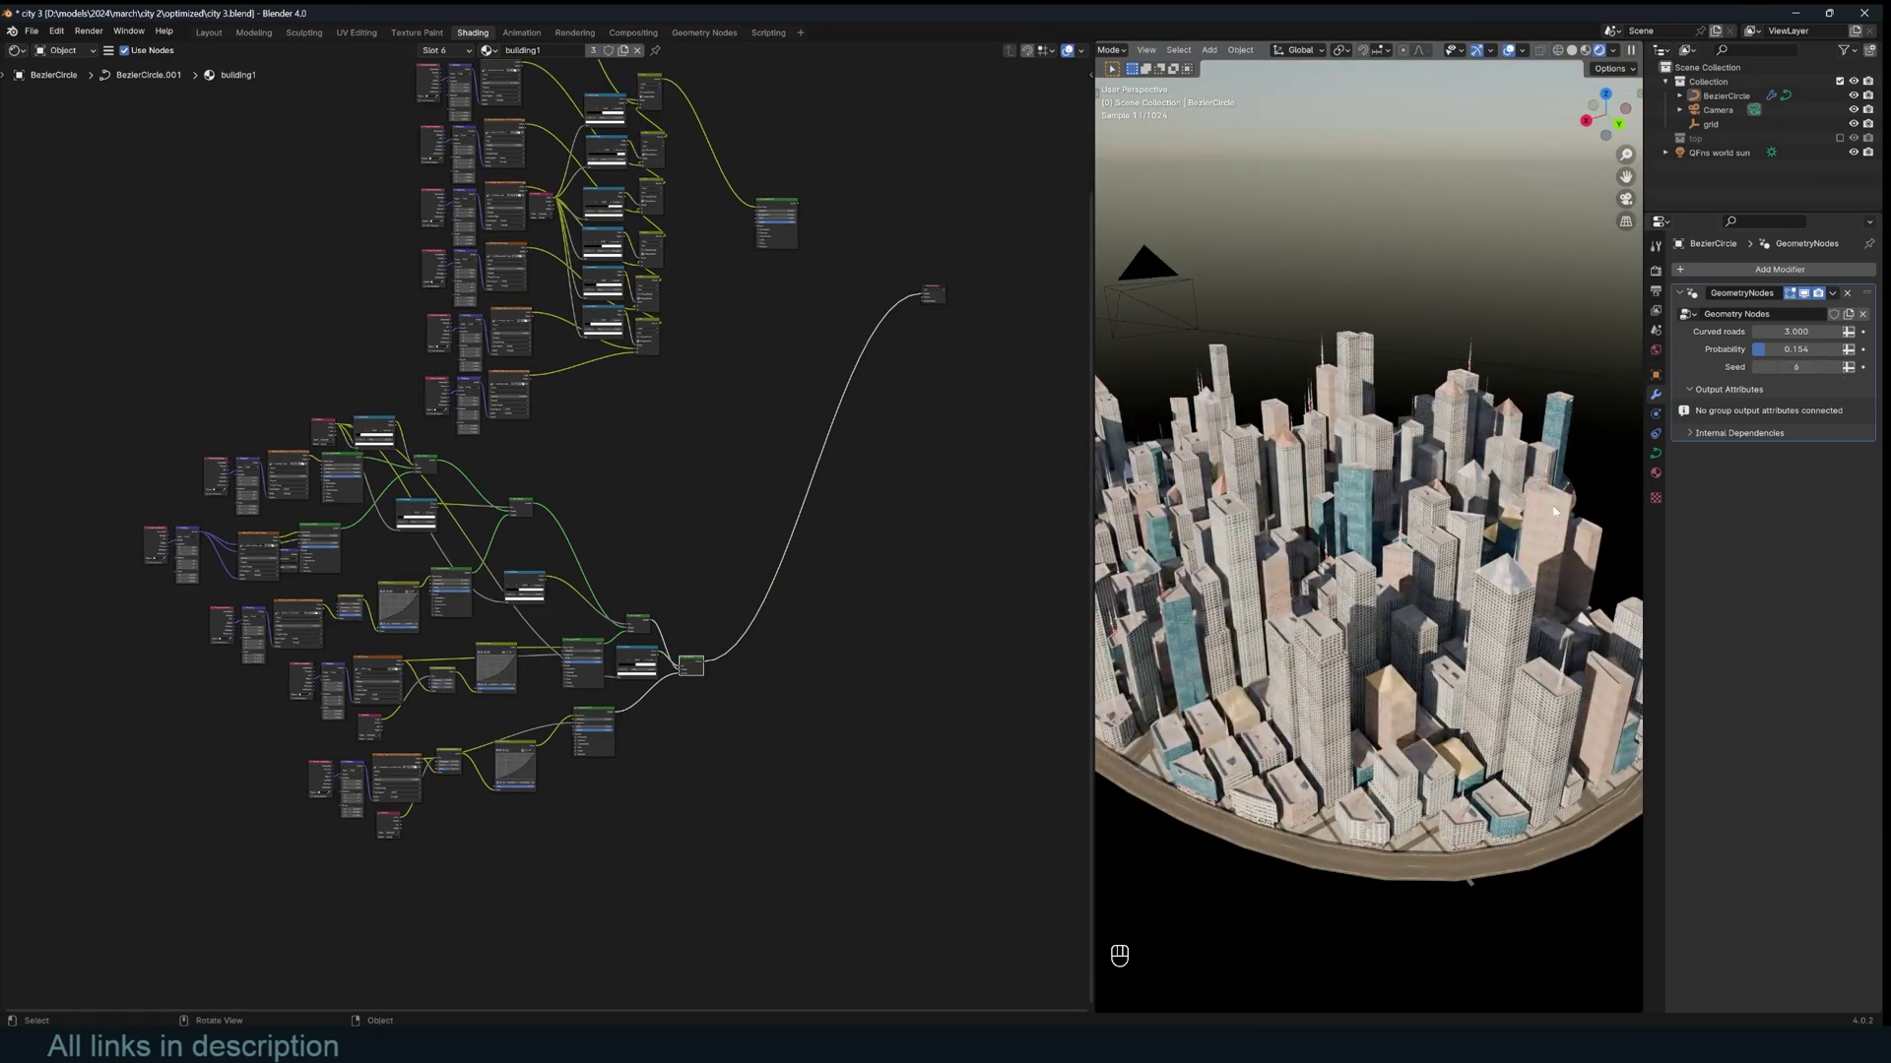
{"action": "middle_click_drag", "start_coordinate": [1562, 431], "coordinate": [1292, 556]}
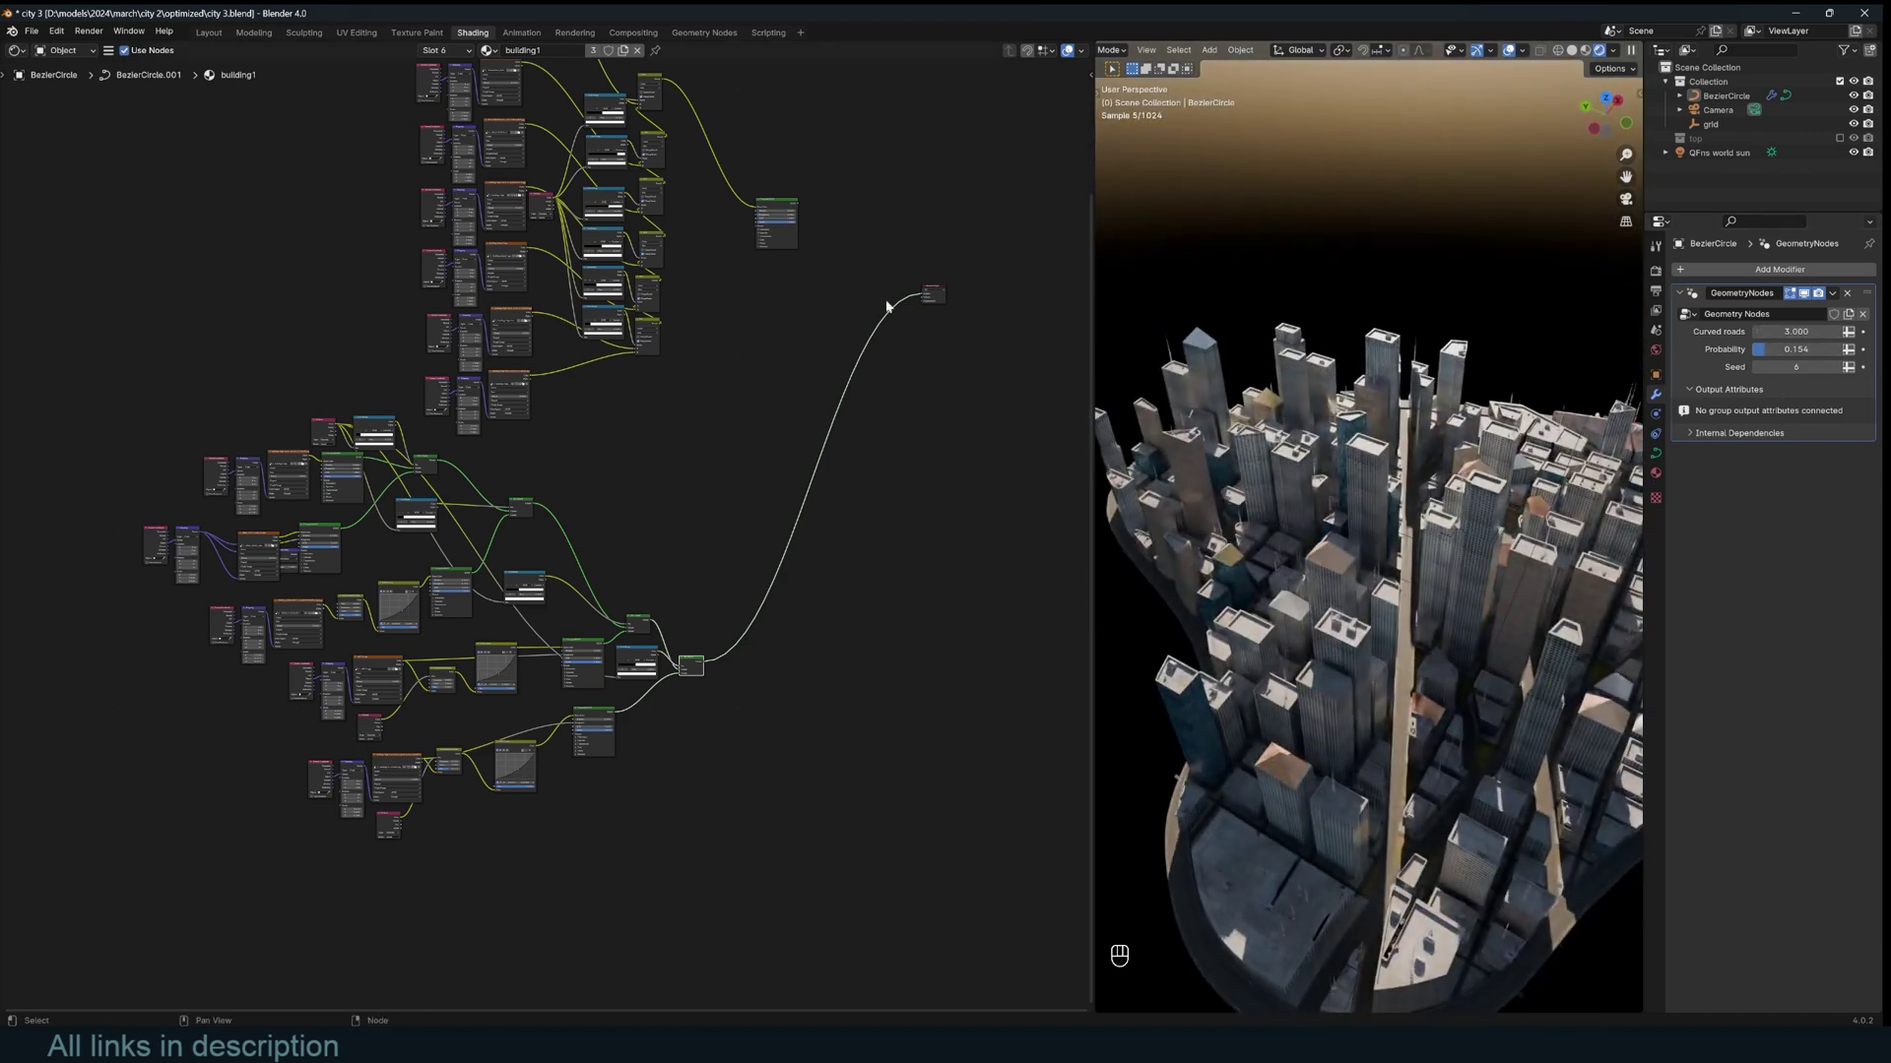
In the Layout workspace, preview the Group Input's base curve and the final joined geometry of the city node tree.
{"action": "left_click", "coordinate": [208, 32]}
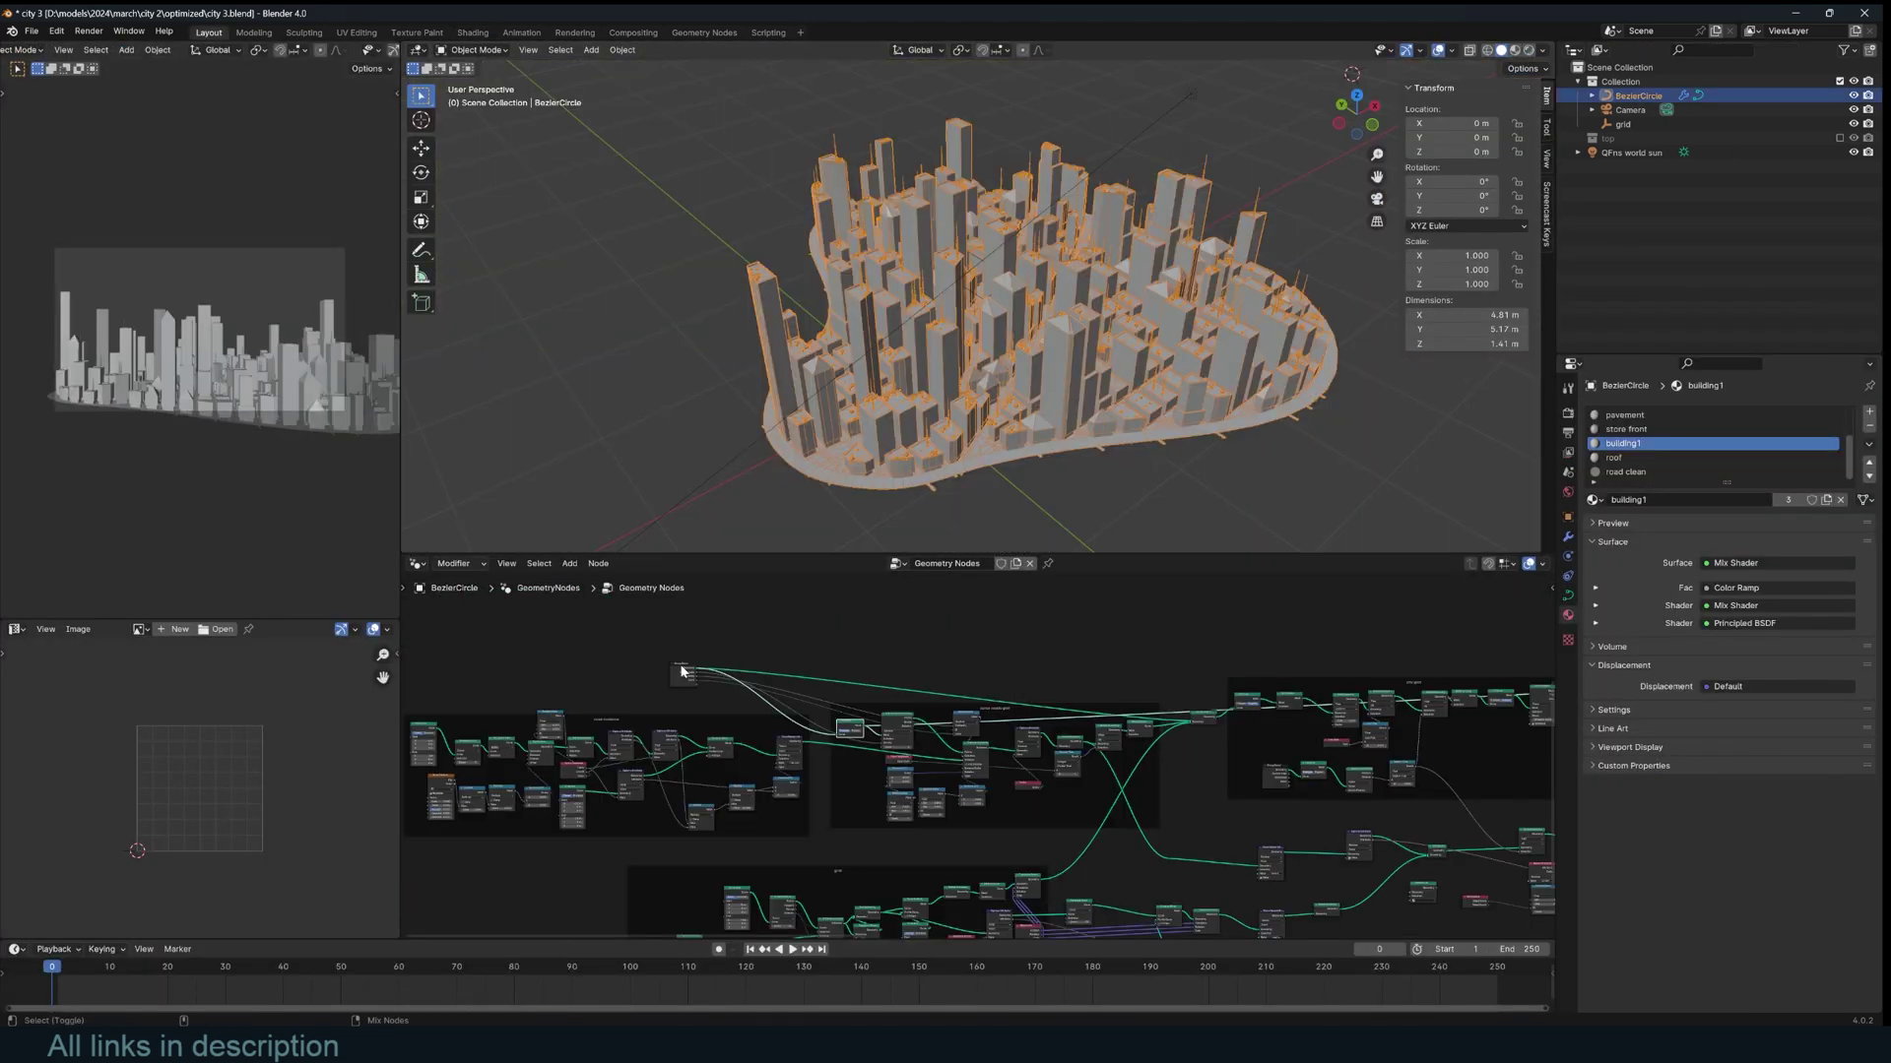
{"action": "left_click", "coordinate": [681, 672], "text": "ctrl+shift"}
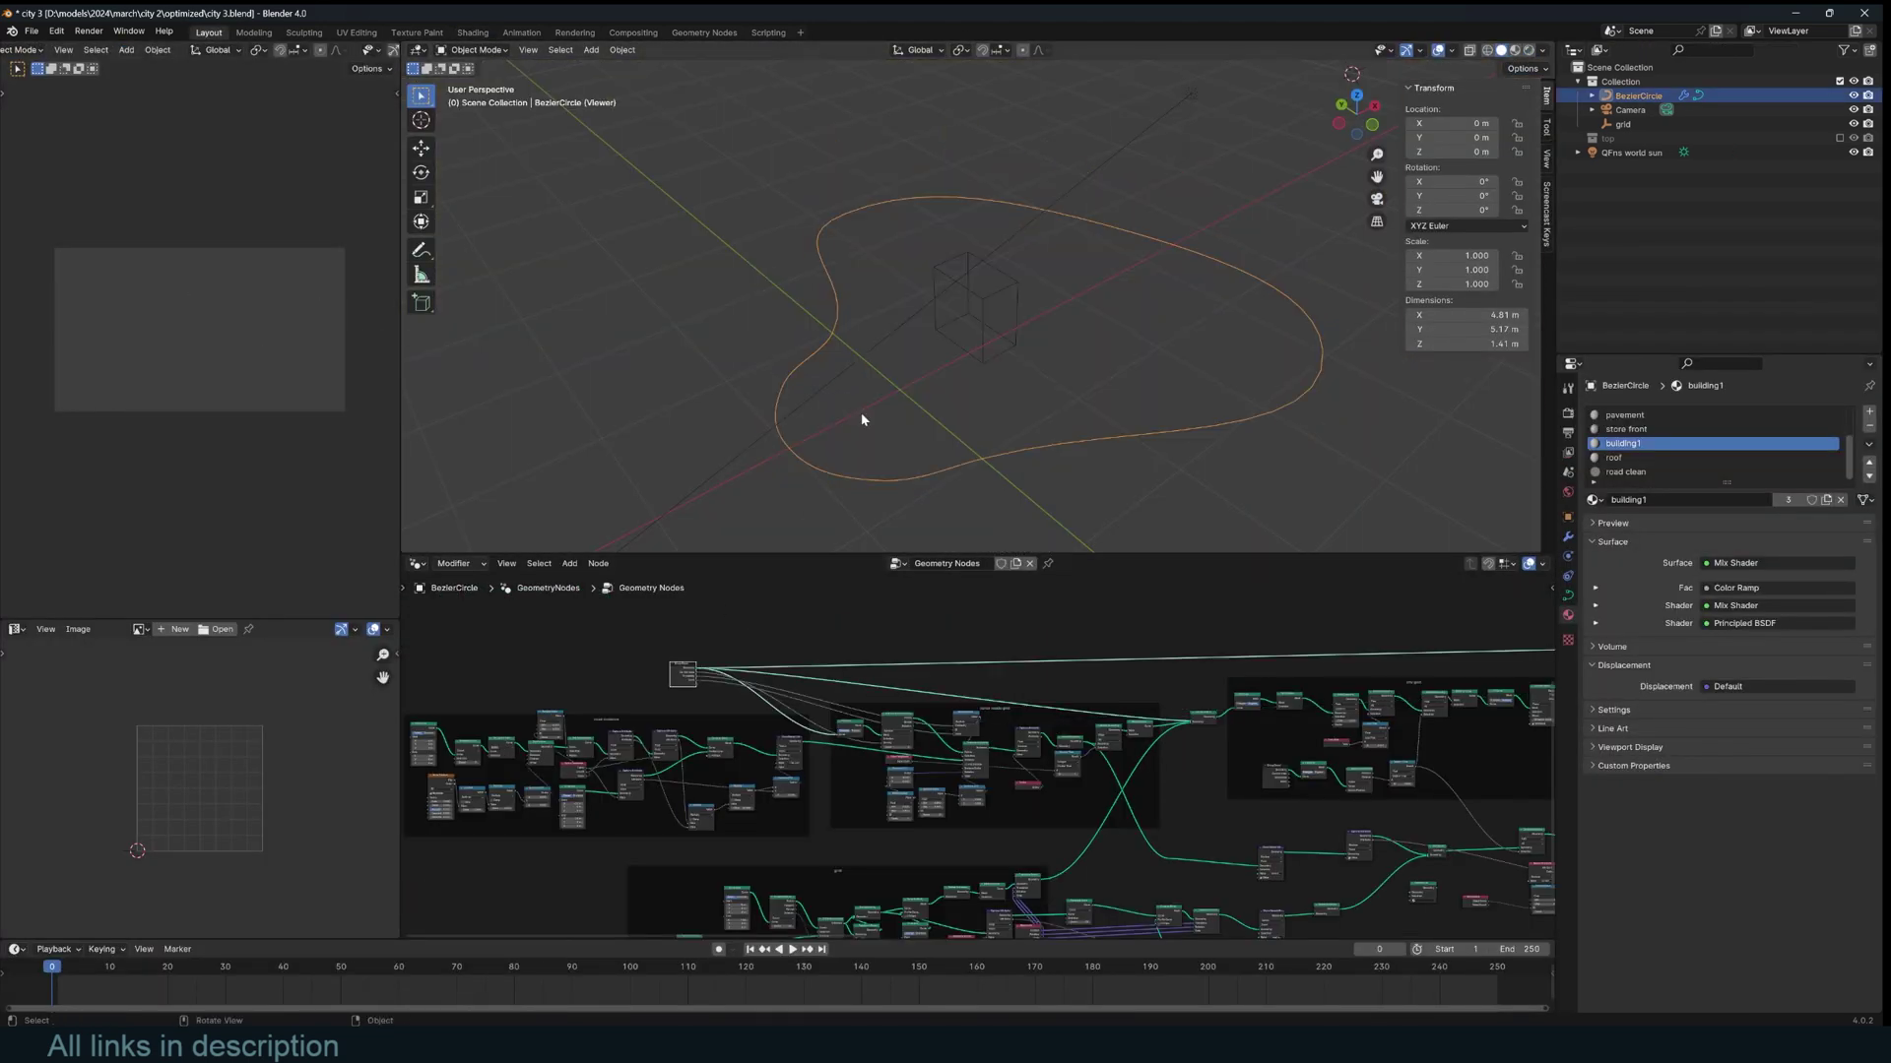
{"action": "scroll", "coordinate": [1319, 639], "scroll_direction": "down", "scroll_amount": 5}
{"action": "middle_click_drag", "start_coordinate": [1315, 640], "coordinate": [949, 730]}
{"action": "middle_click_drag", "start_coordinate": [1452, 726], "coordinate": [883, 748]}
{"action": "middle_click_drag", "start_coordinate": [1304, 718], "coordinate": [978, 745]}
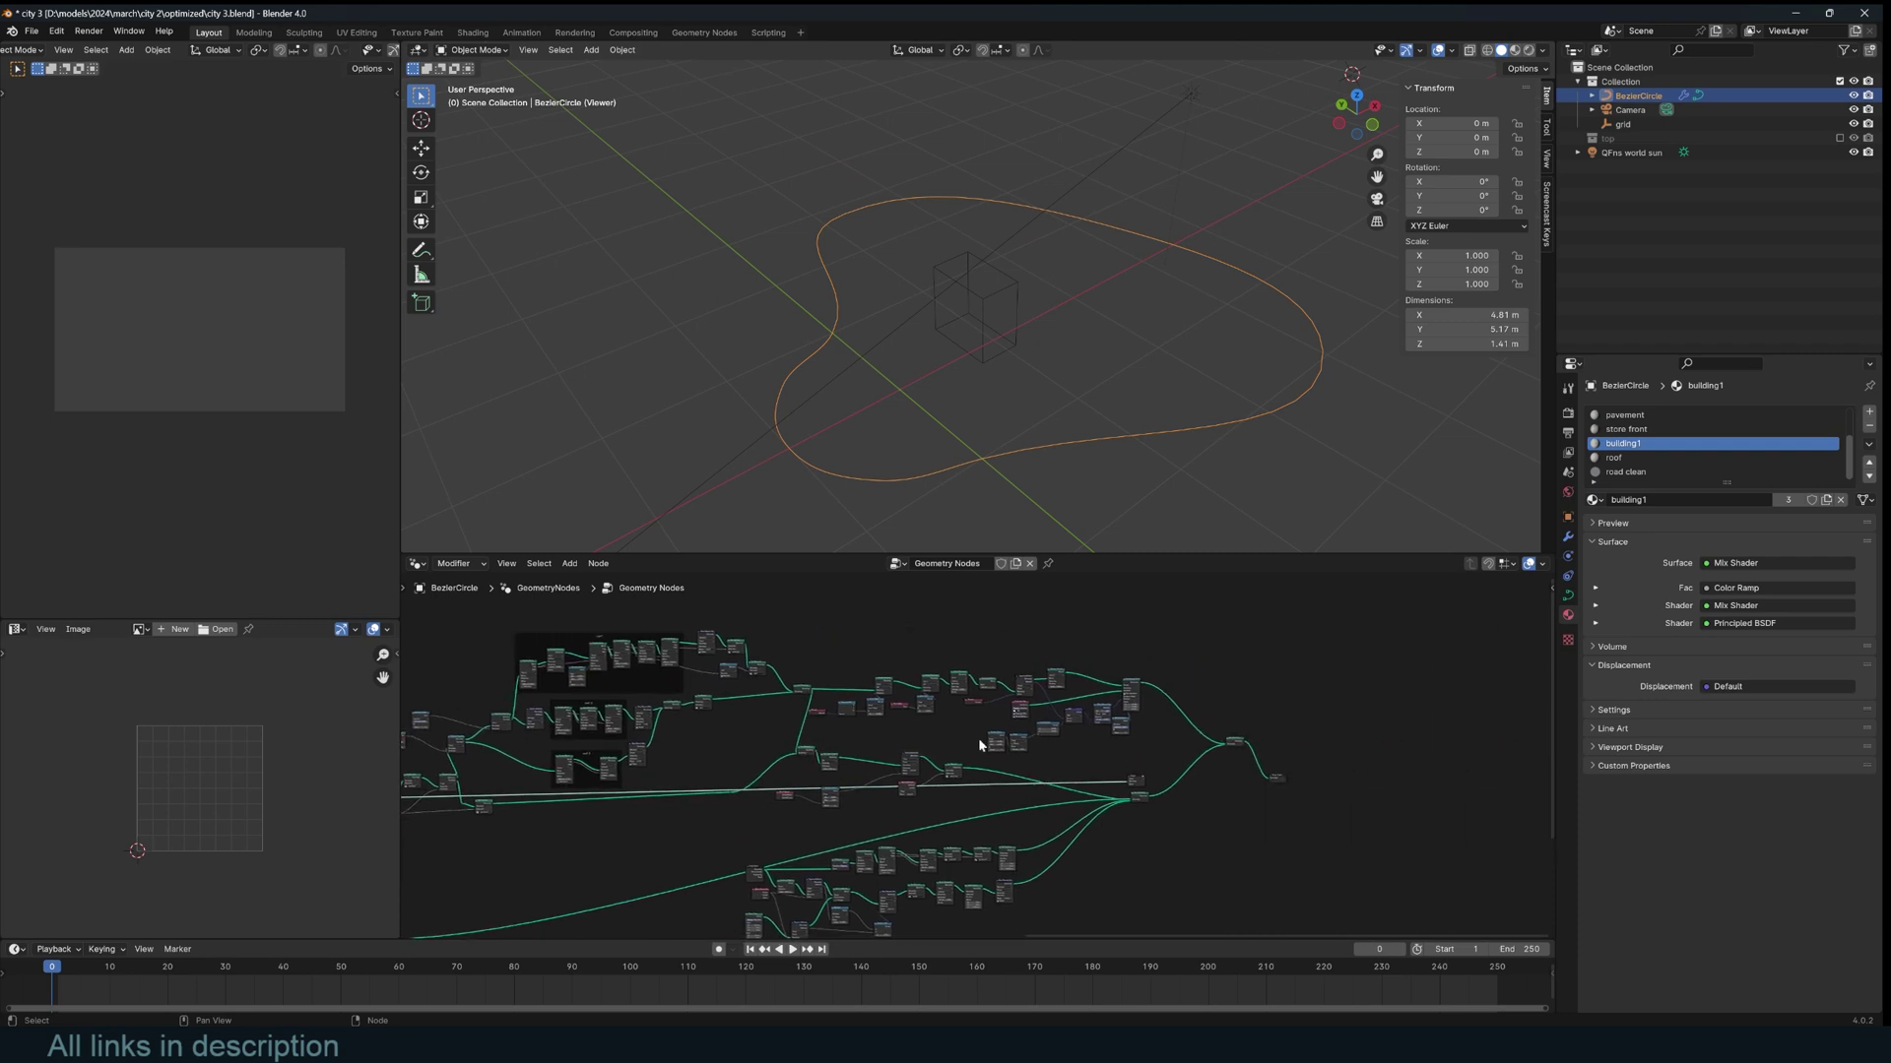
{"action": "left_click", "coordinate": [1235, 745], "text": "ctrl+shift"}
Enter Edit Mode on the city outline curve and display the viewport in Material Preview shading.
{"action": "left_click", "coordinate": [1528, 50]}
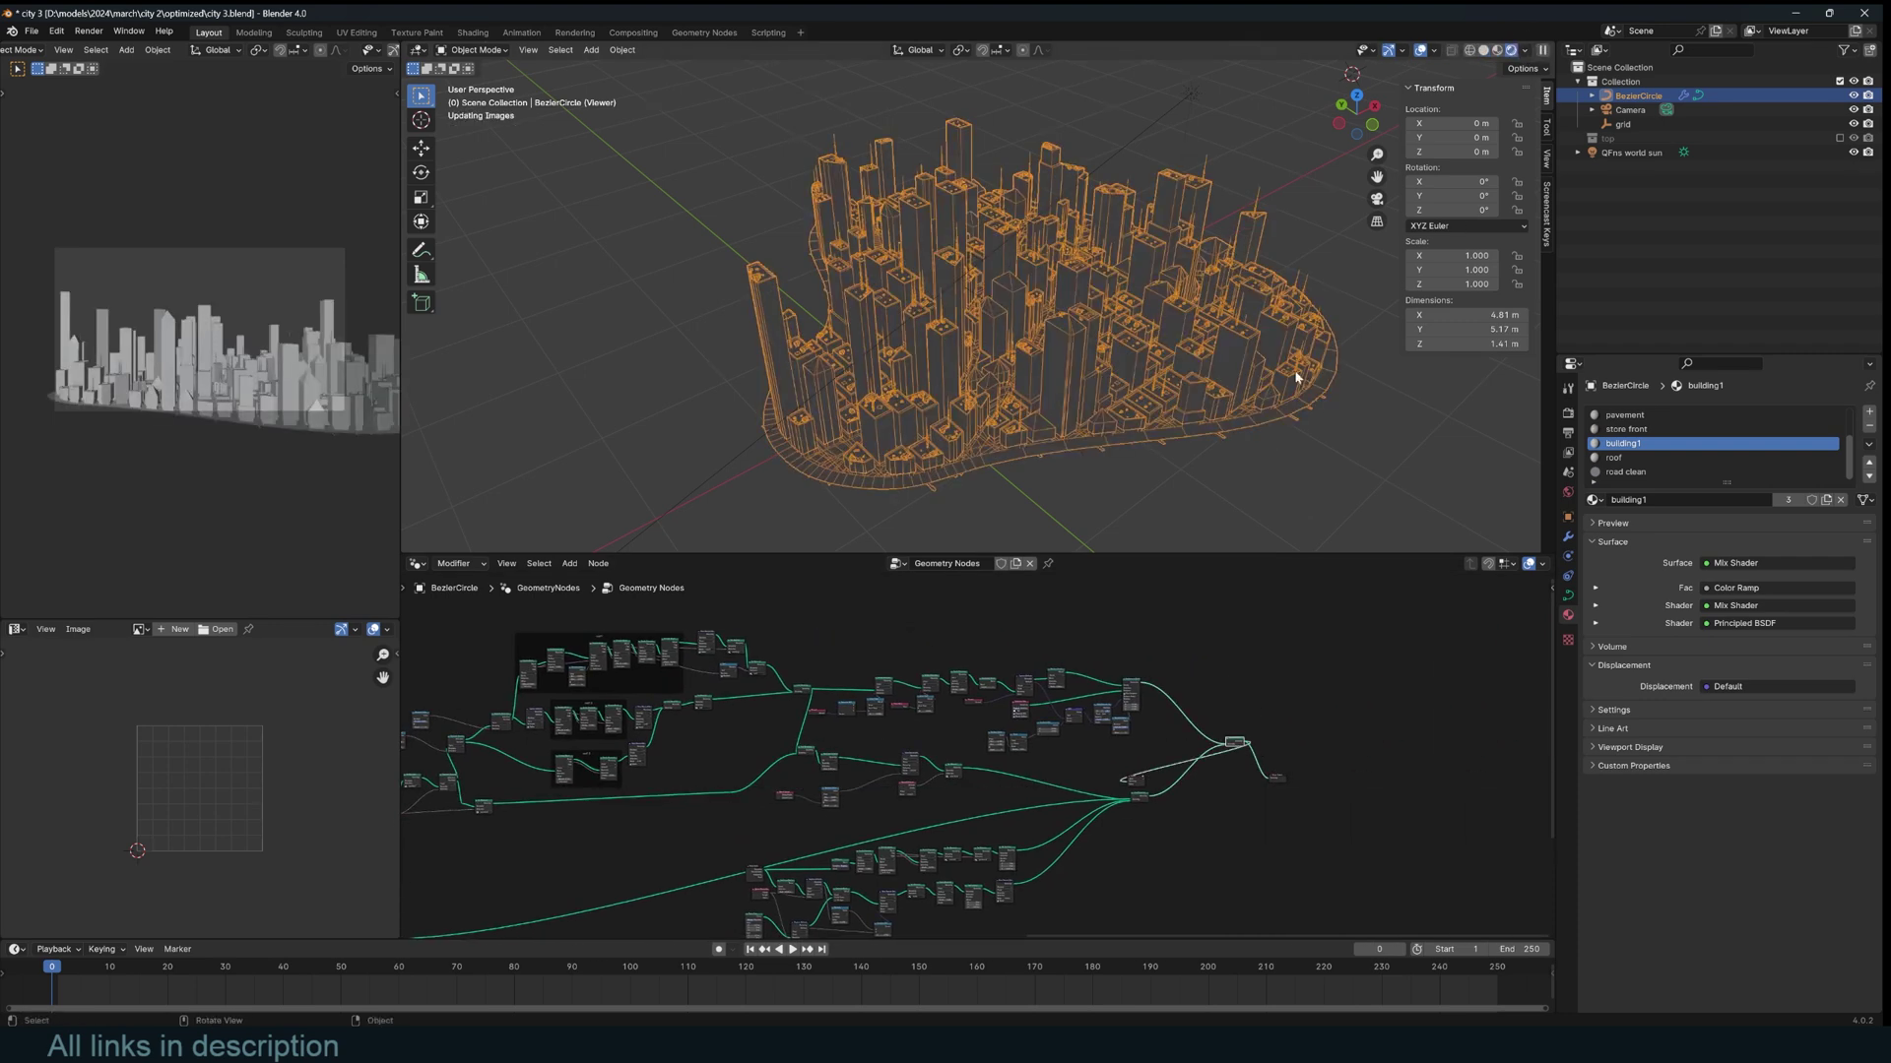
{"action": "key", "text": "Tab"}
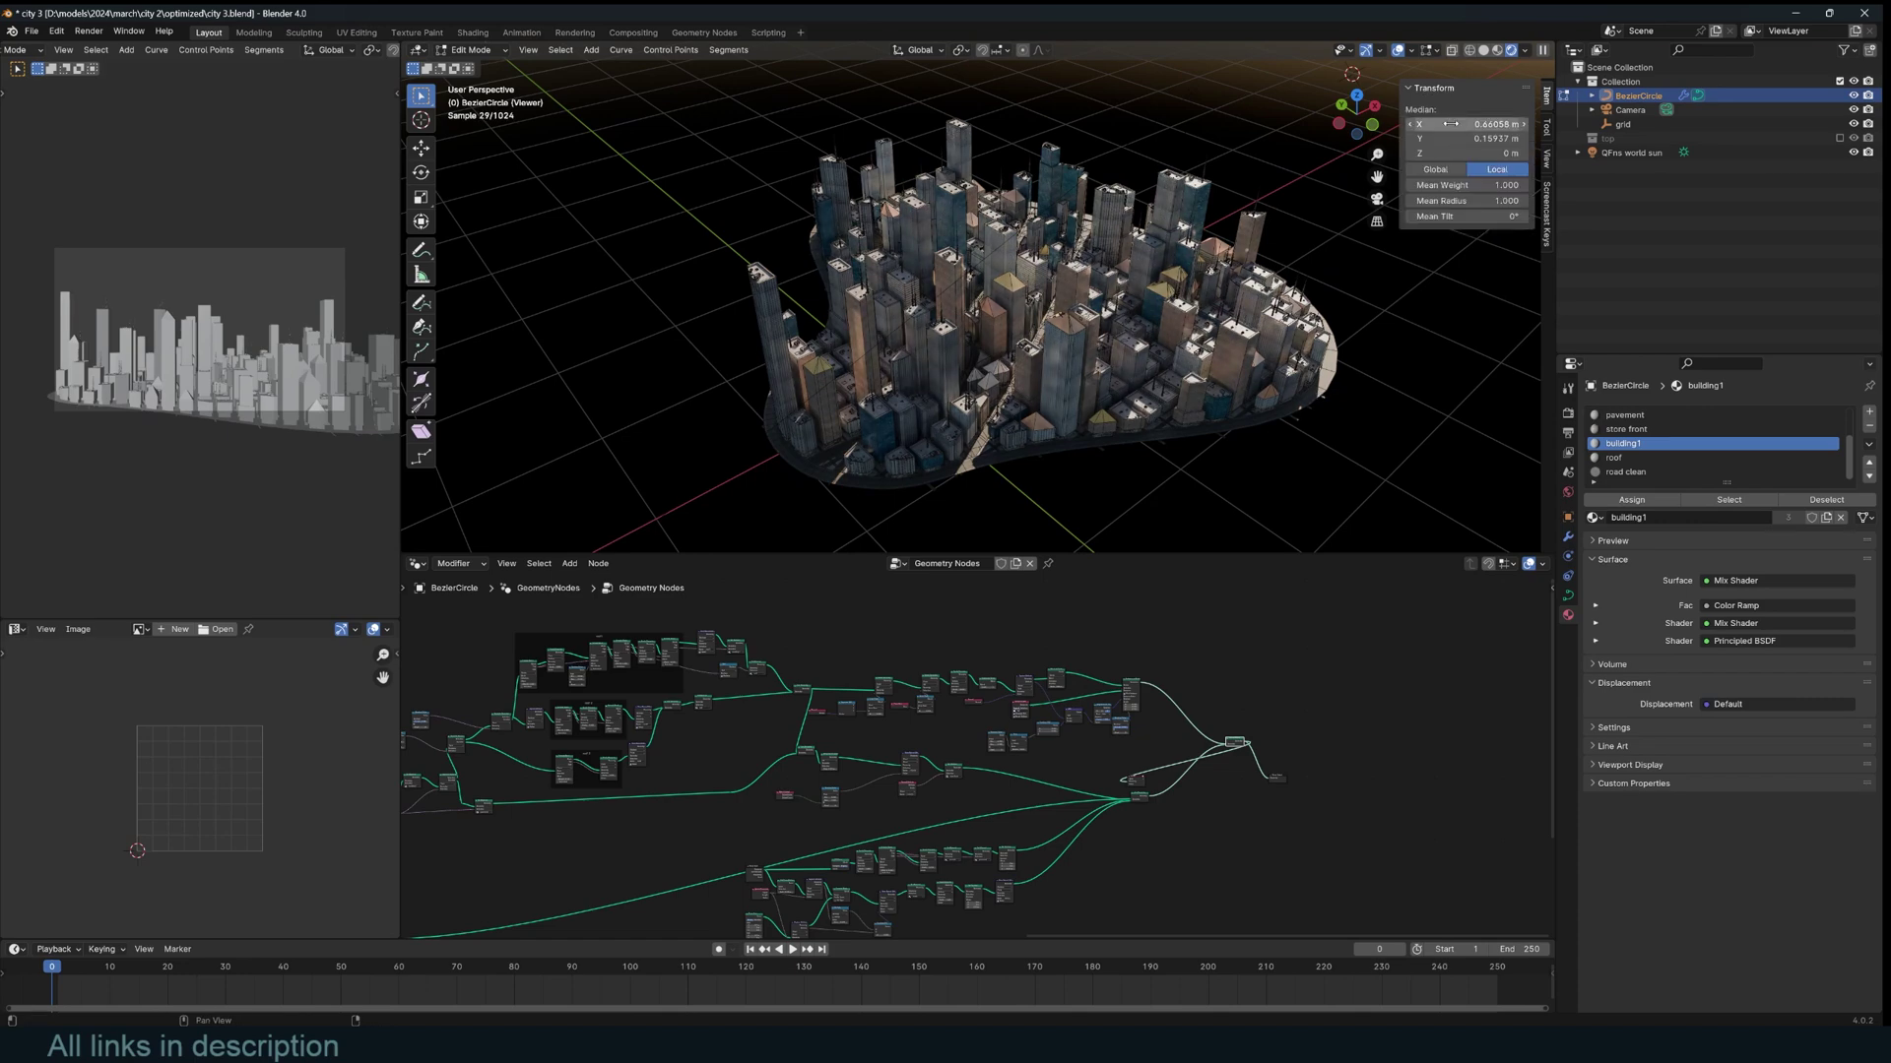
{"action": "left_click", "coordinate": [1497, 50]}
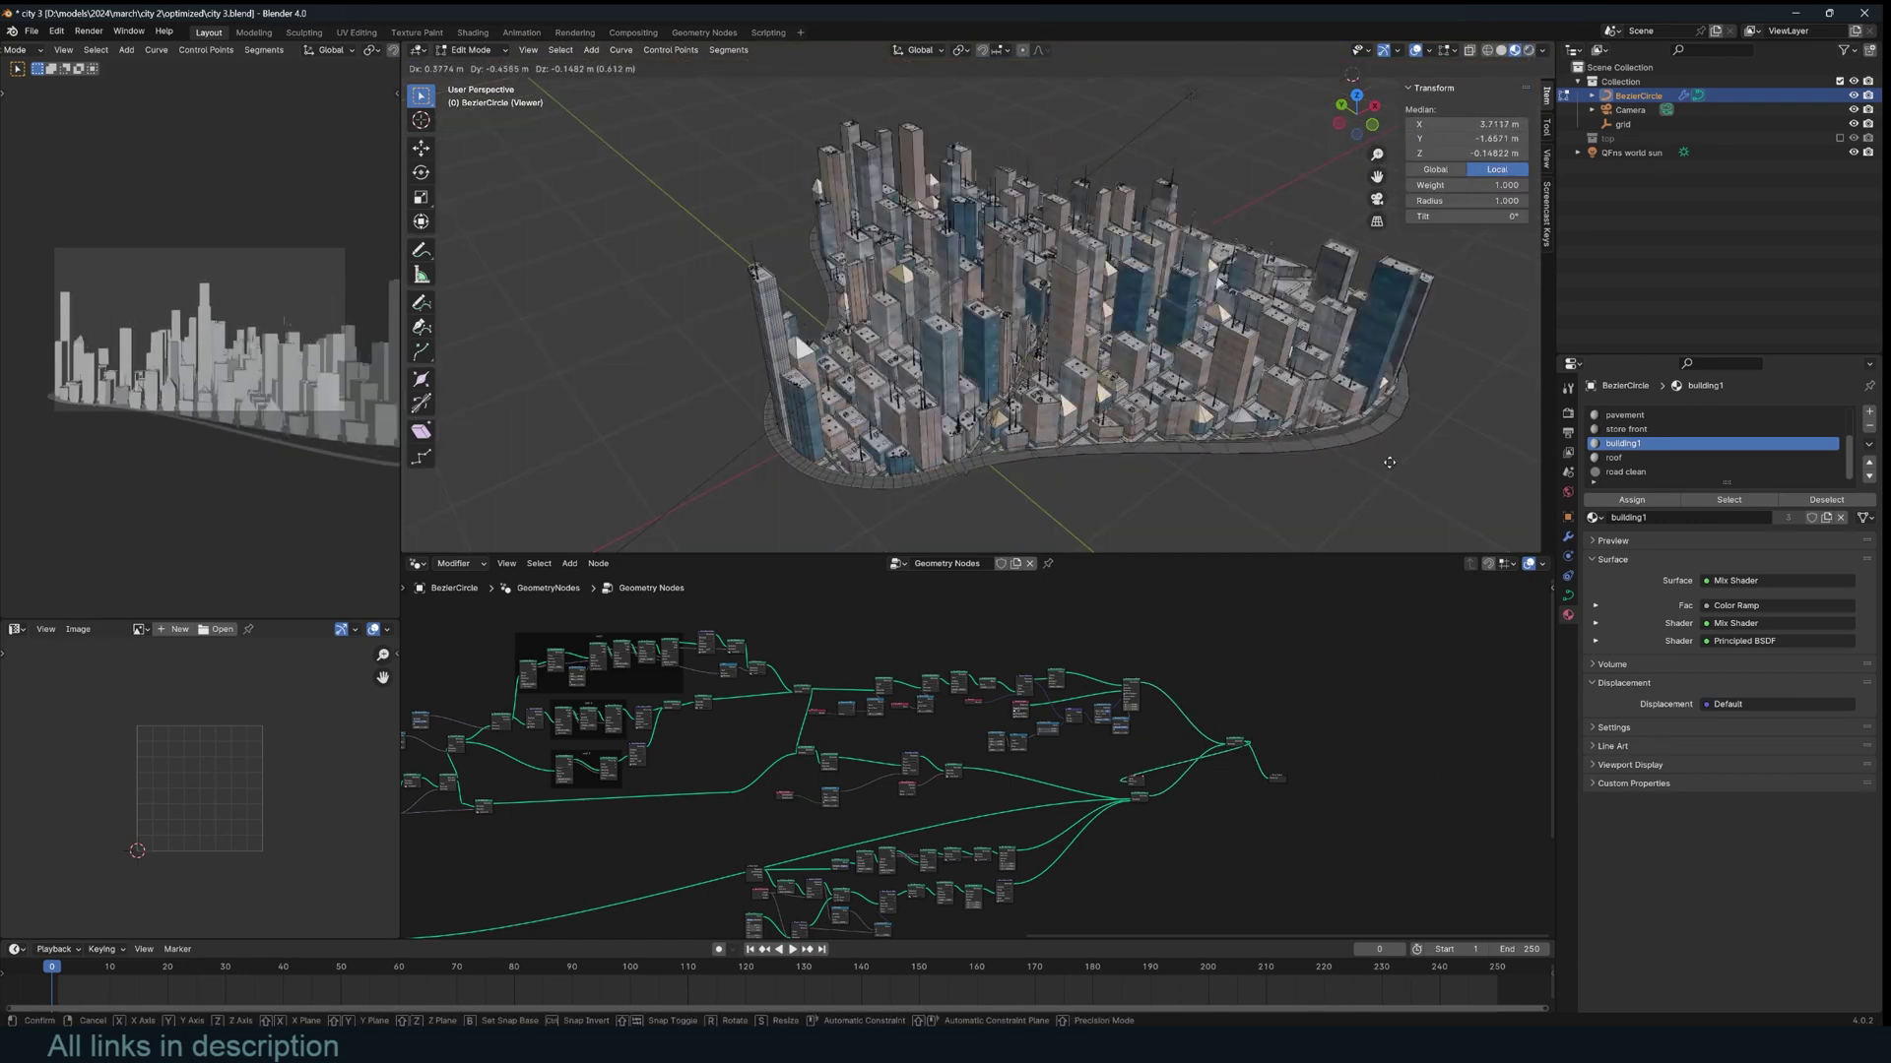
Move the control point at the outline's +X end outward by about 0.58 m with Z locked, and return to Object Mode.
{"action": "right_click", "coordinate": [1309, 441]}
{"action": "key", "text": "g"}
{"action": "key", "text": "shift+z"}
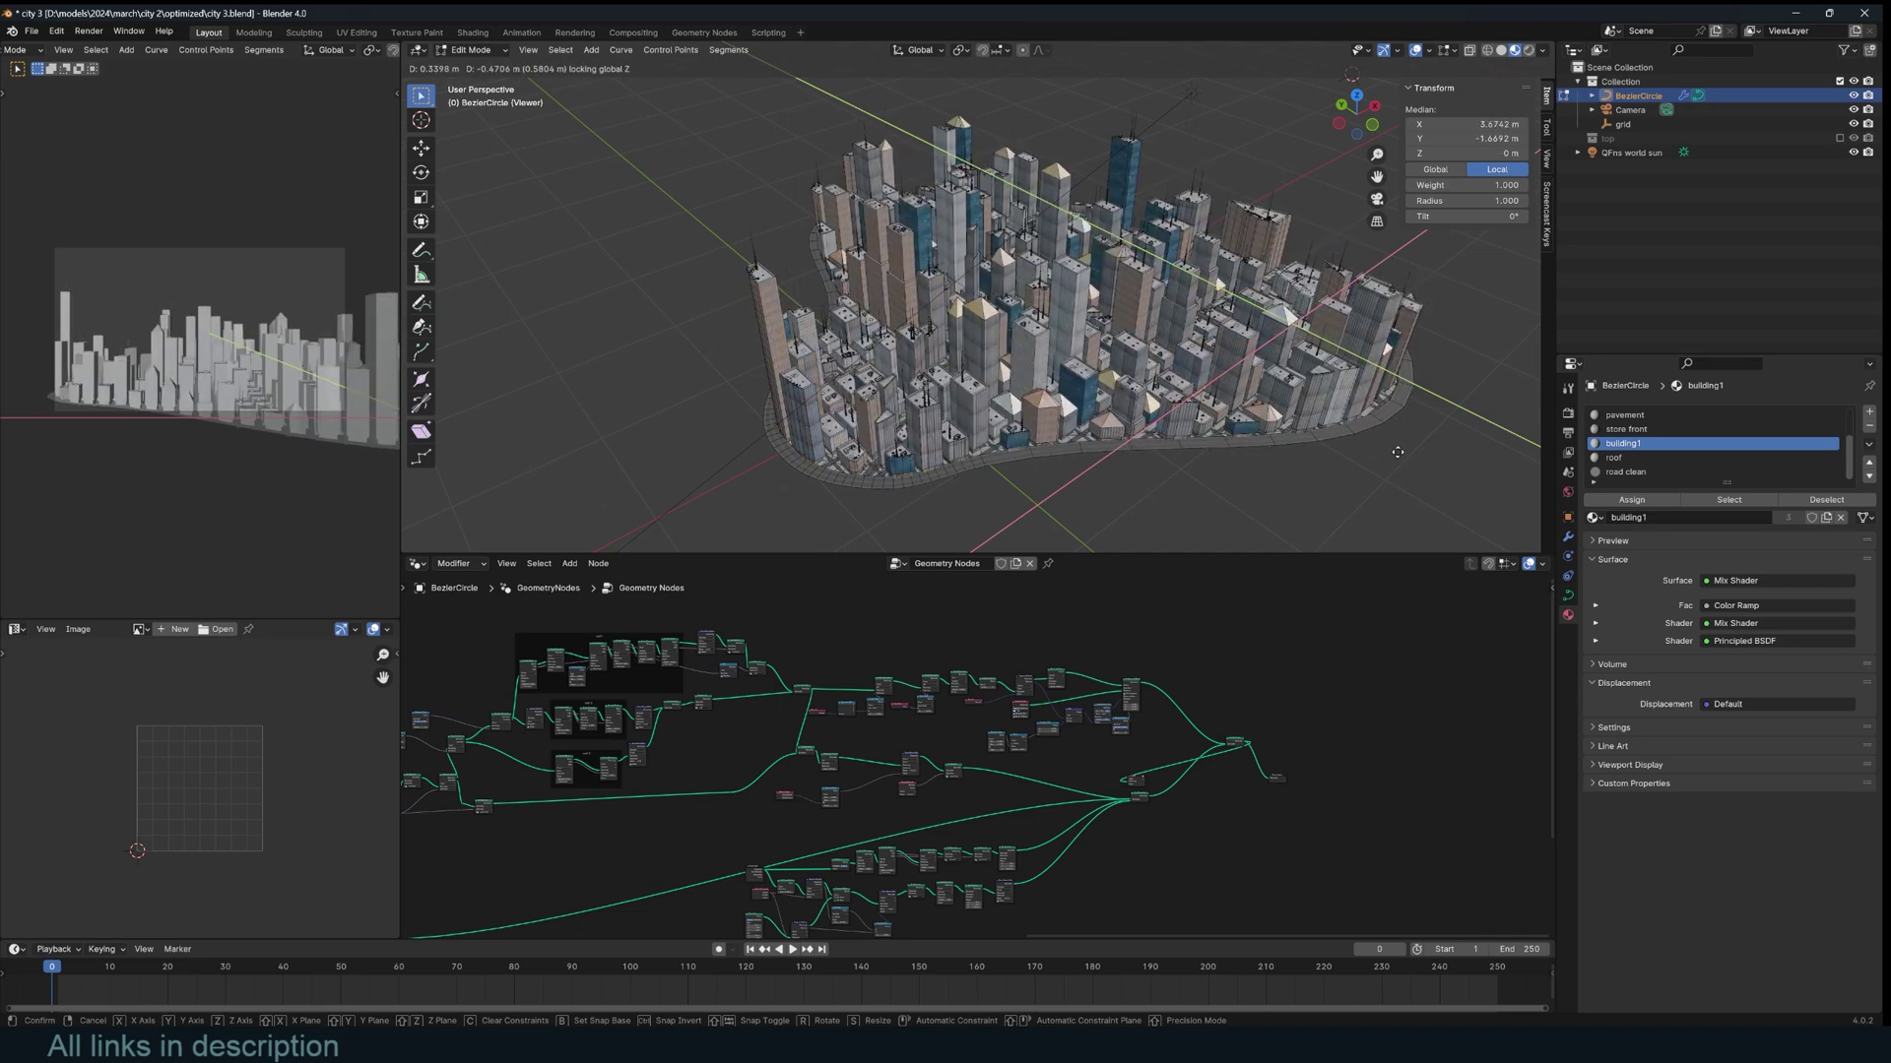
{"action": "left_click", "coordinate": [1401, 453]}
{"action": "key", "text": "Tab"}
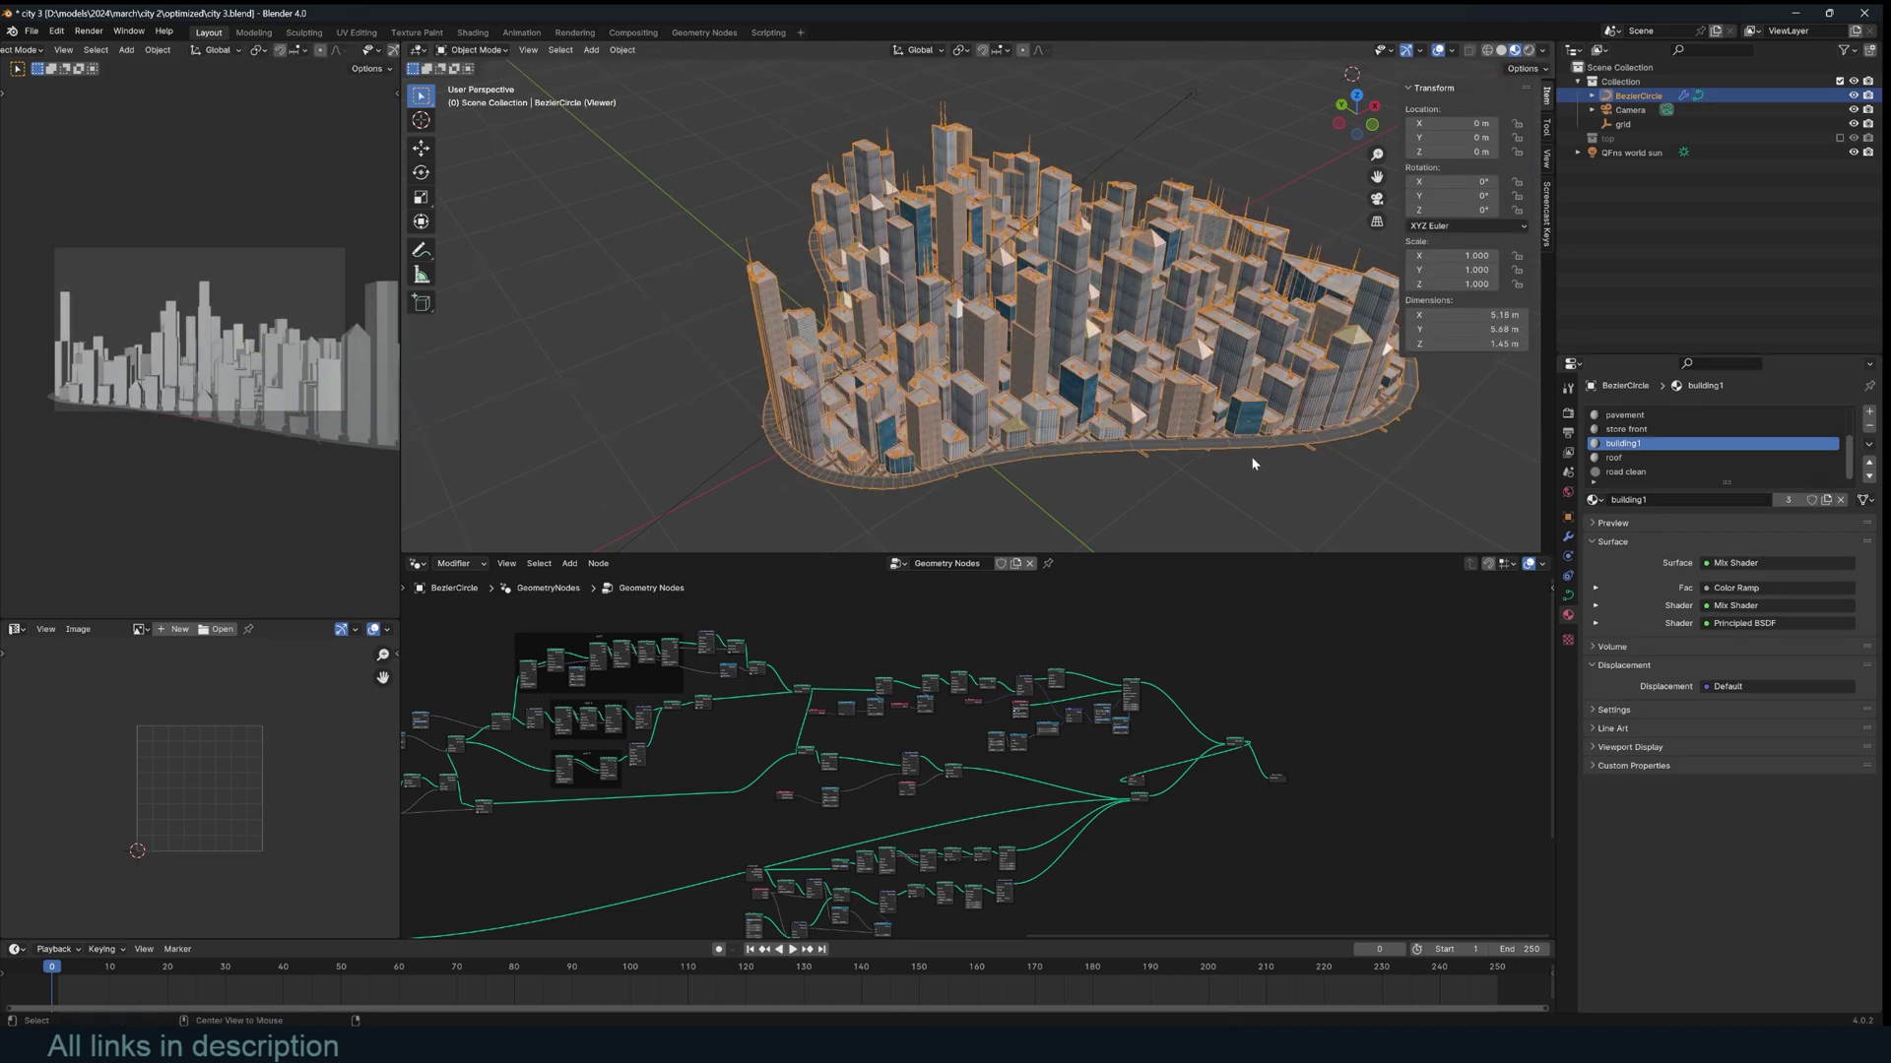
Preview the reshaped outline curve straight from the Group Input node above the road instance frame.
{"action": "key", "text": "grave"}
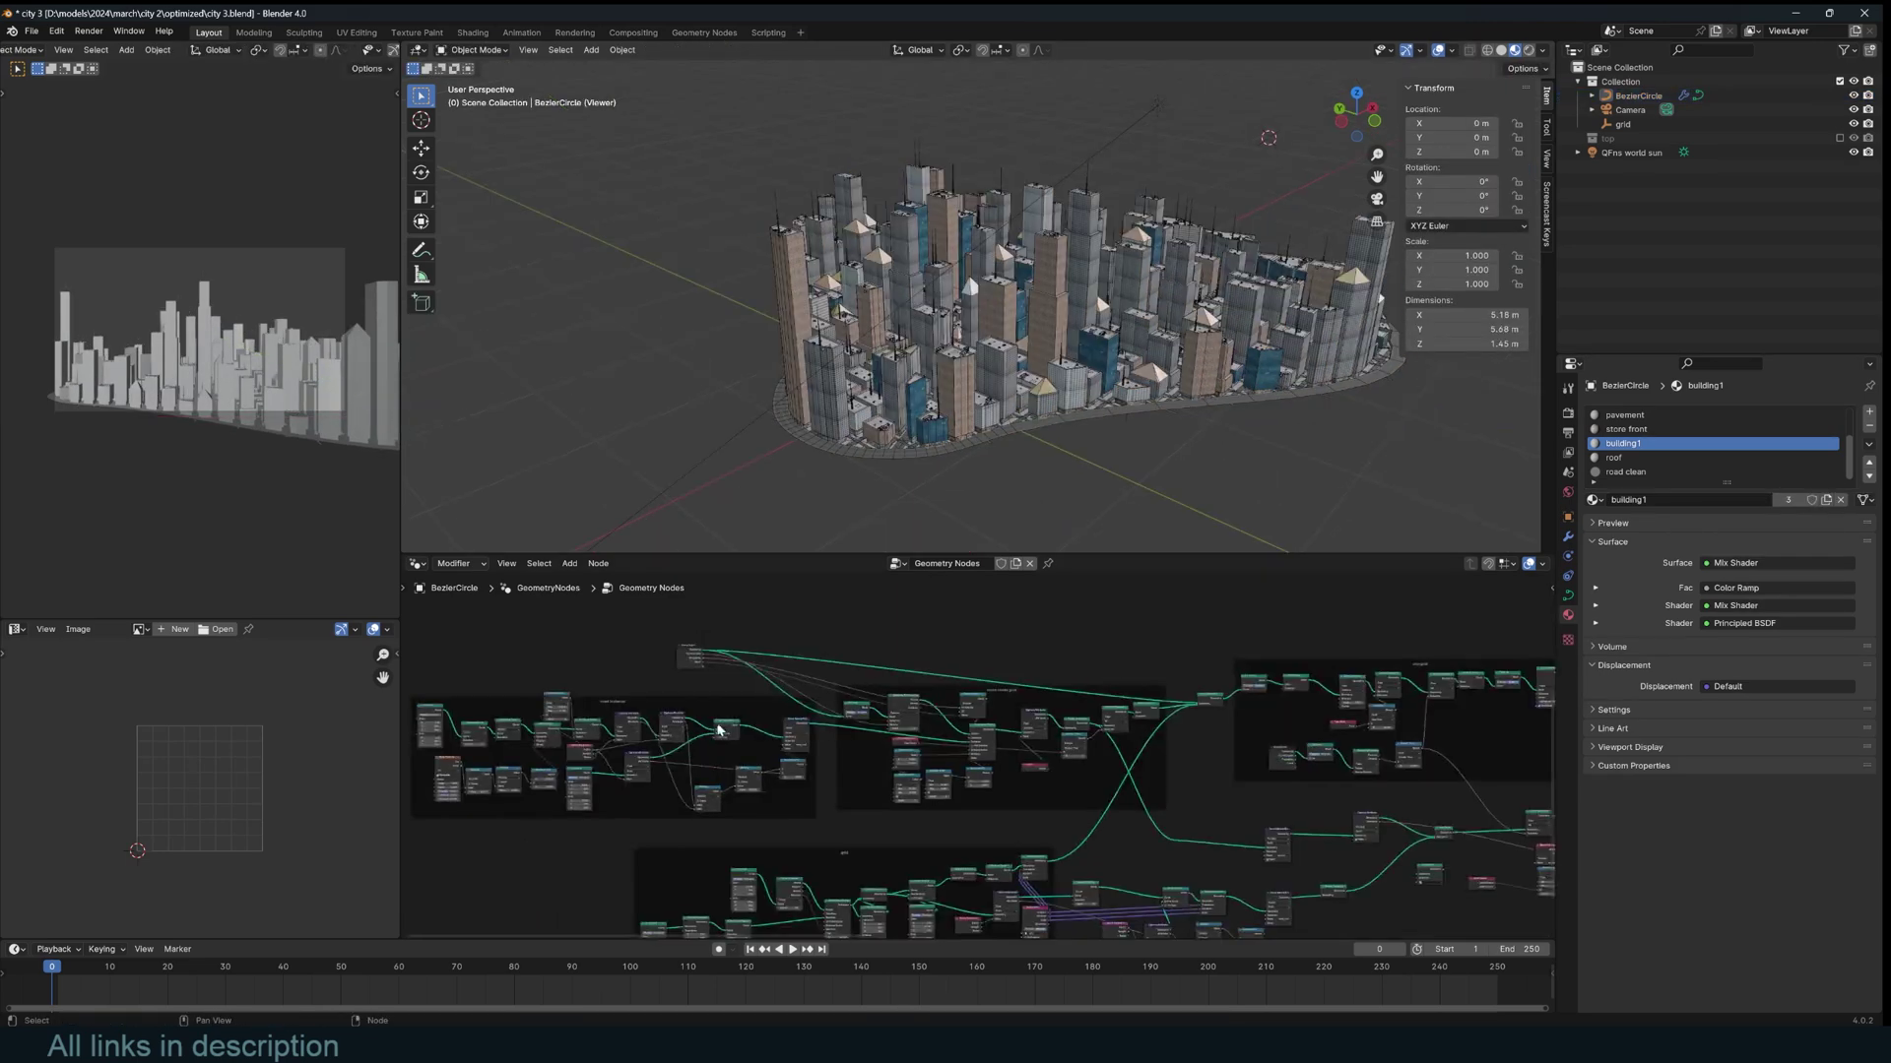
{"action": "middle_click_drag", "start_coordinate": [718, 725], "coordinate": [882, 798]}
{"action": "scroll", "coordinate": [882, 797], "scroll_direction": "up", "scroll_amount": 1}
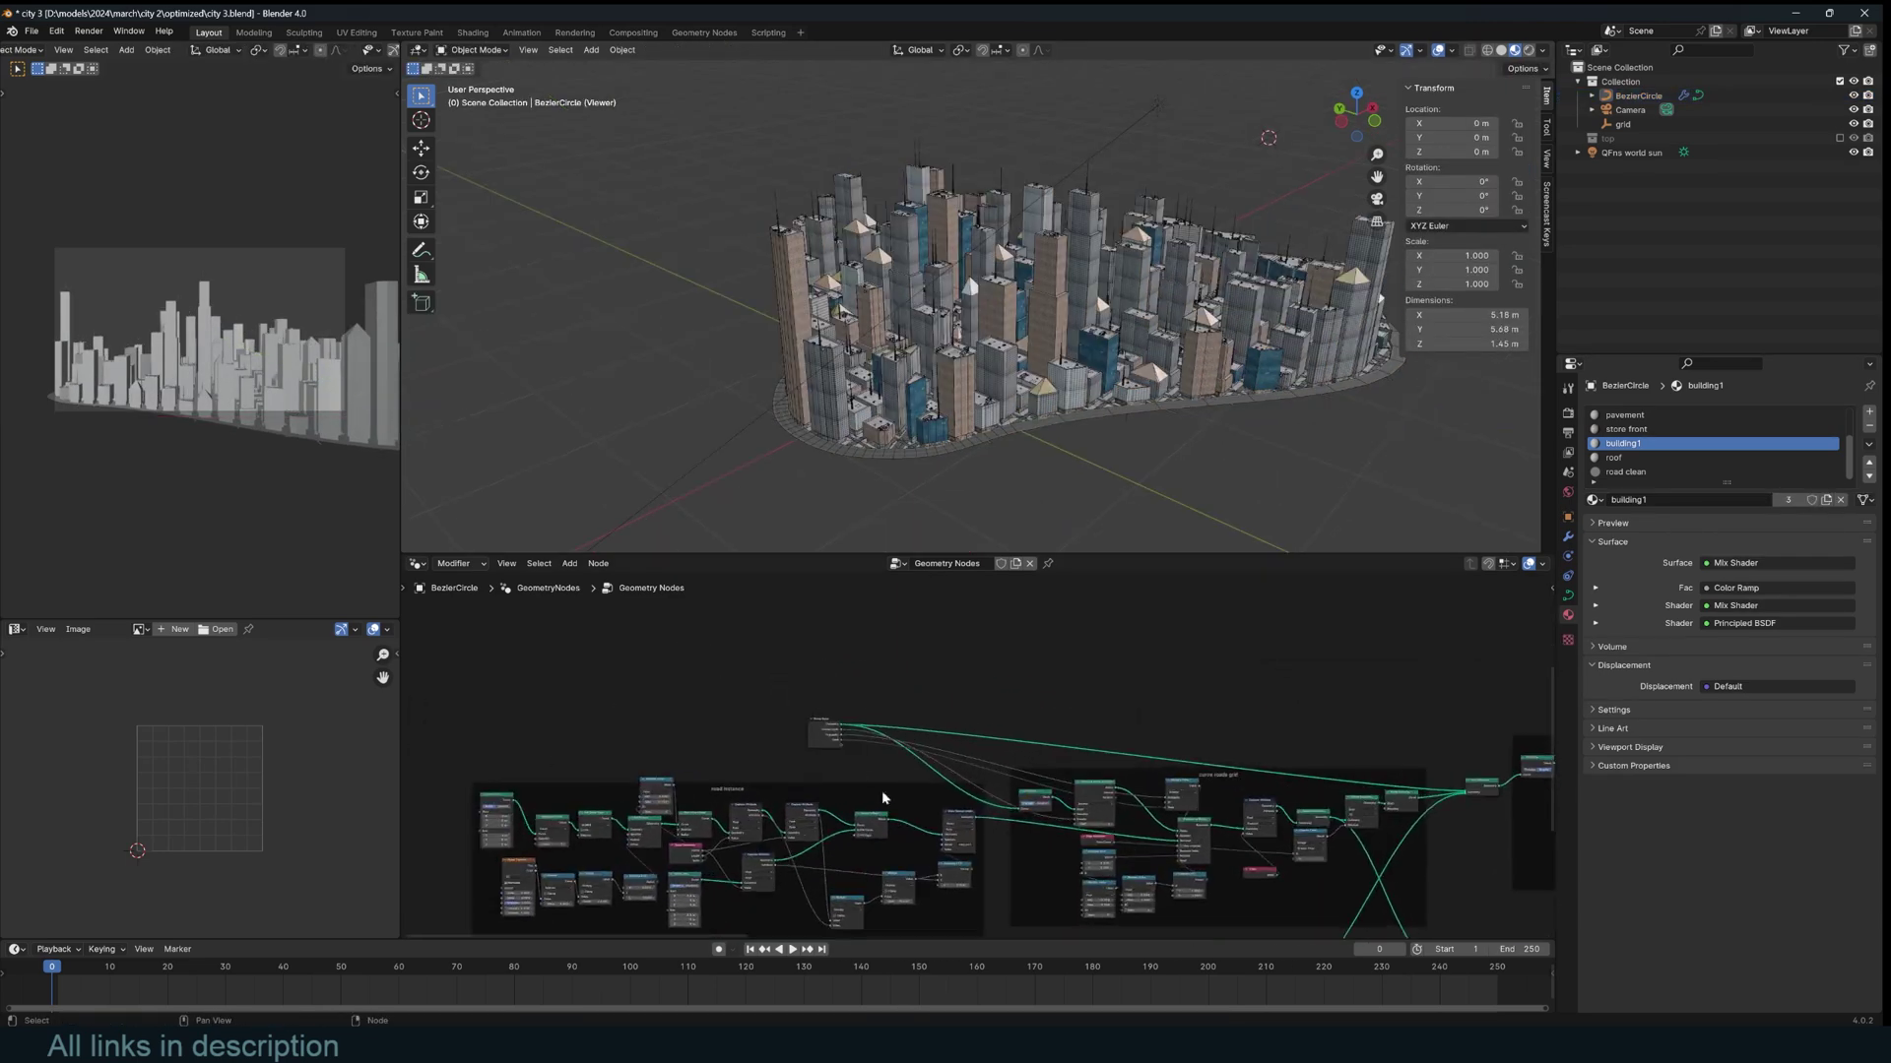
{"action": "left_click", "coordinate": [835, 729], "text": "ctrl+shift"}
{"action": "scroll", "coordinate": [965, 793], "scroll_direction": "up", "scroll_amount": 3}
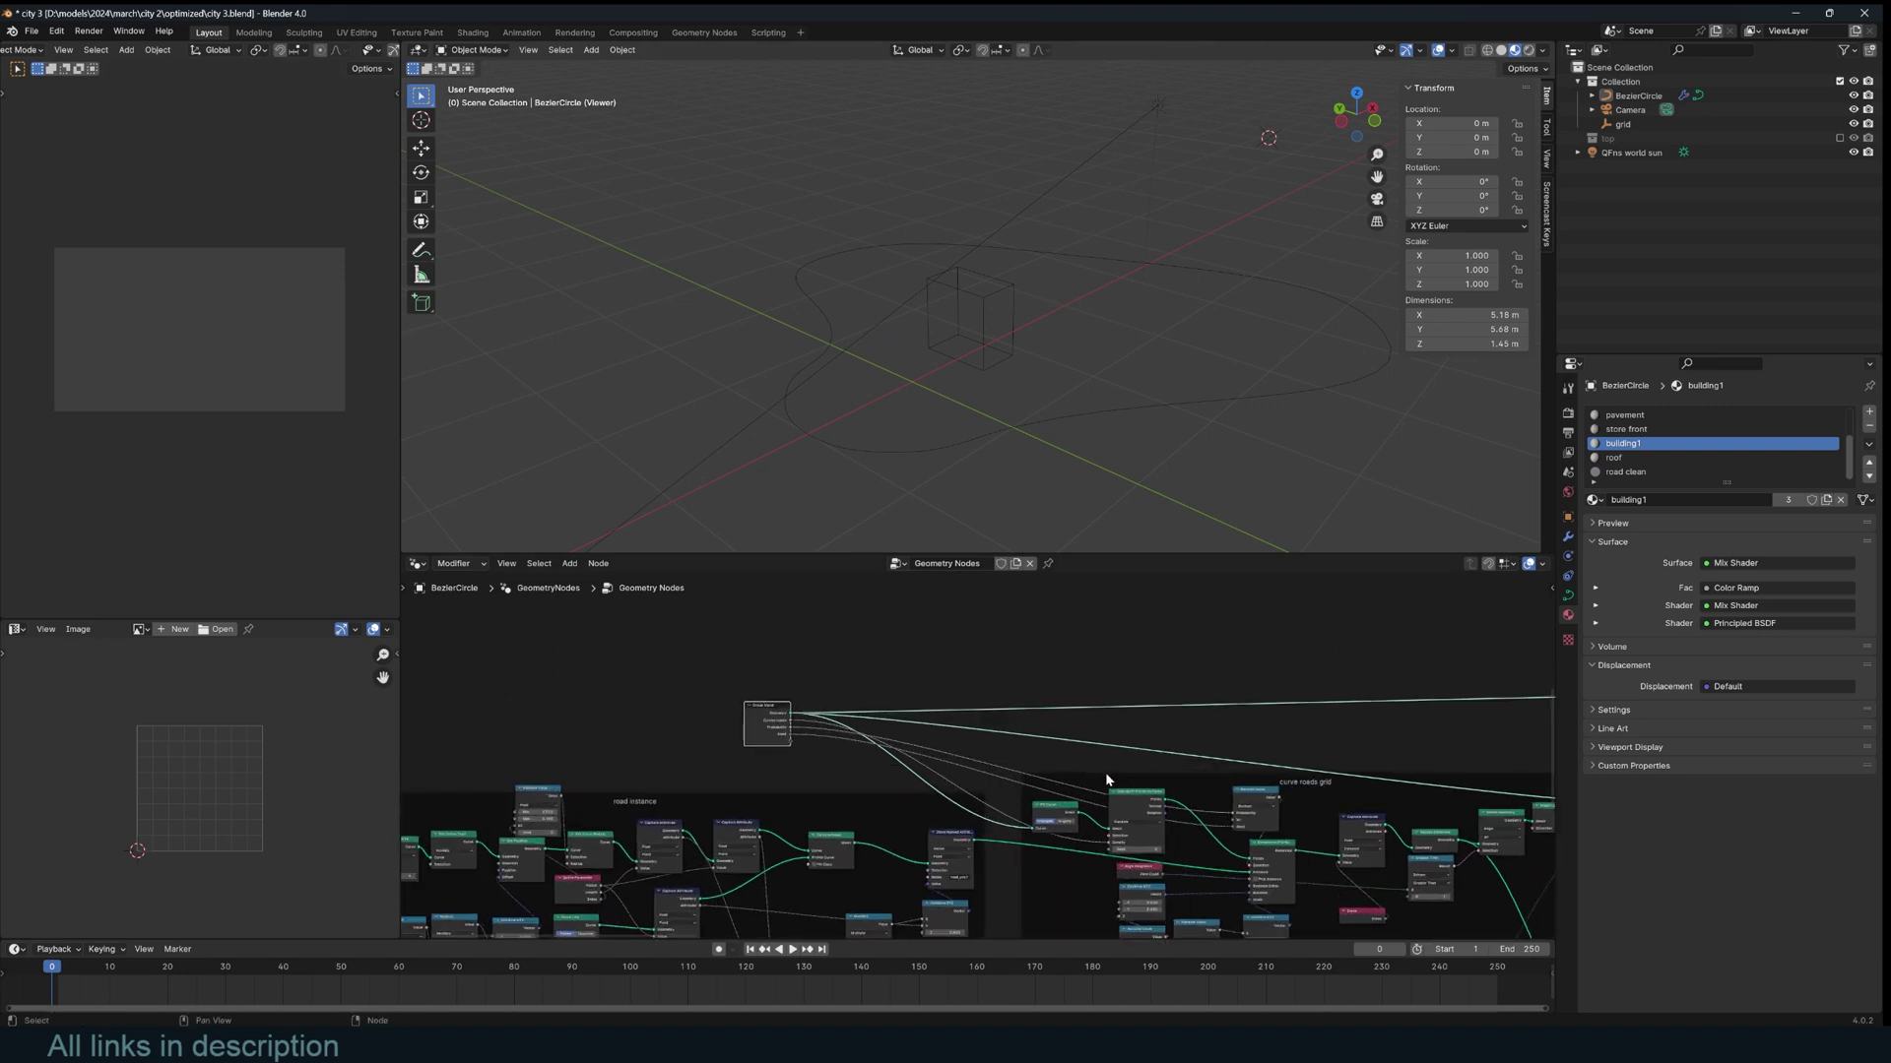
Align the Distribute Points on Faces node with Fill Curve, and preview the curve roads grid from Fill Curve through Instance on Points.
{"action": "left_click", "coordinate": [1054, 786], "text": "ctrl+shift"}
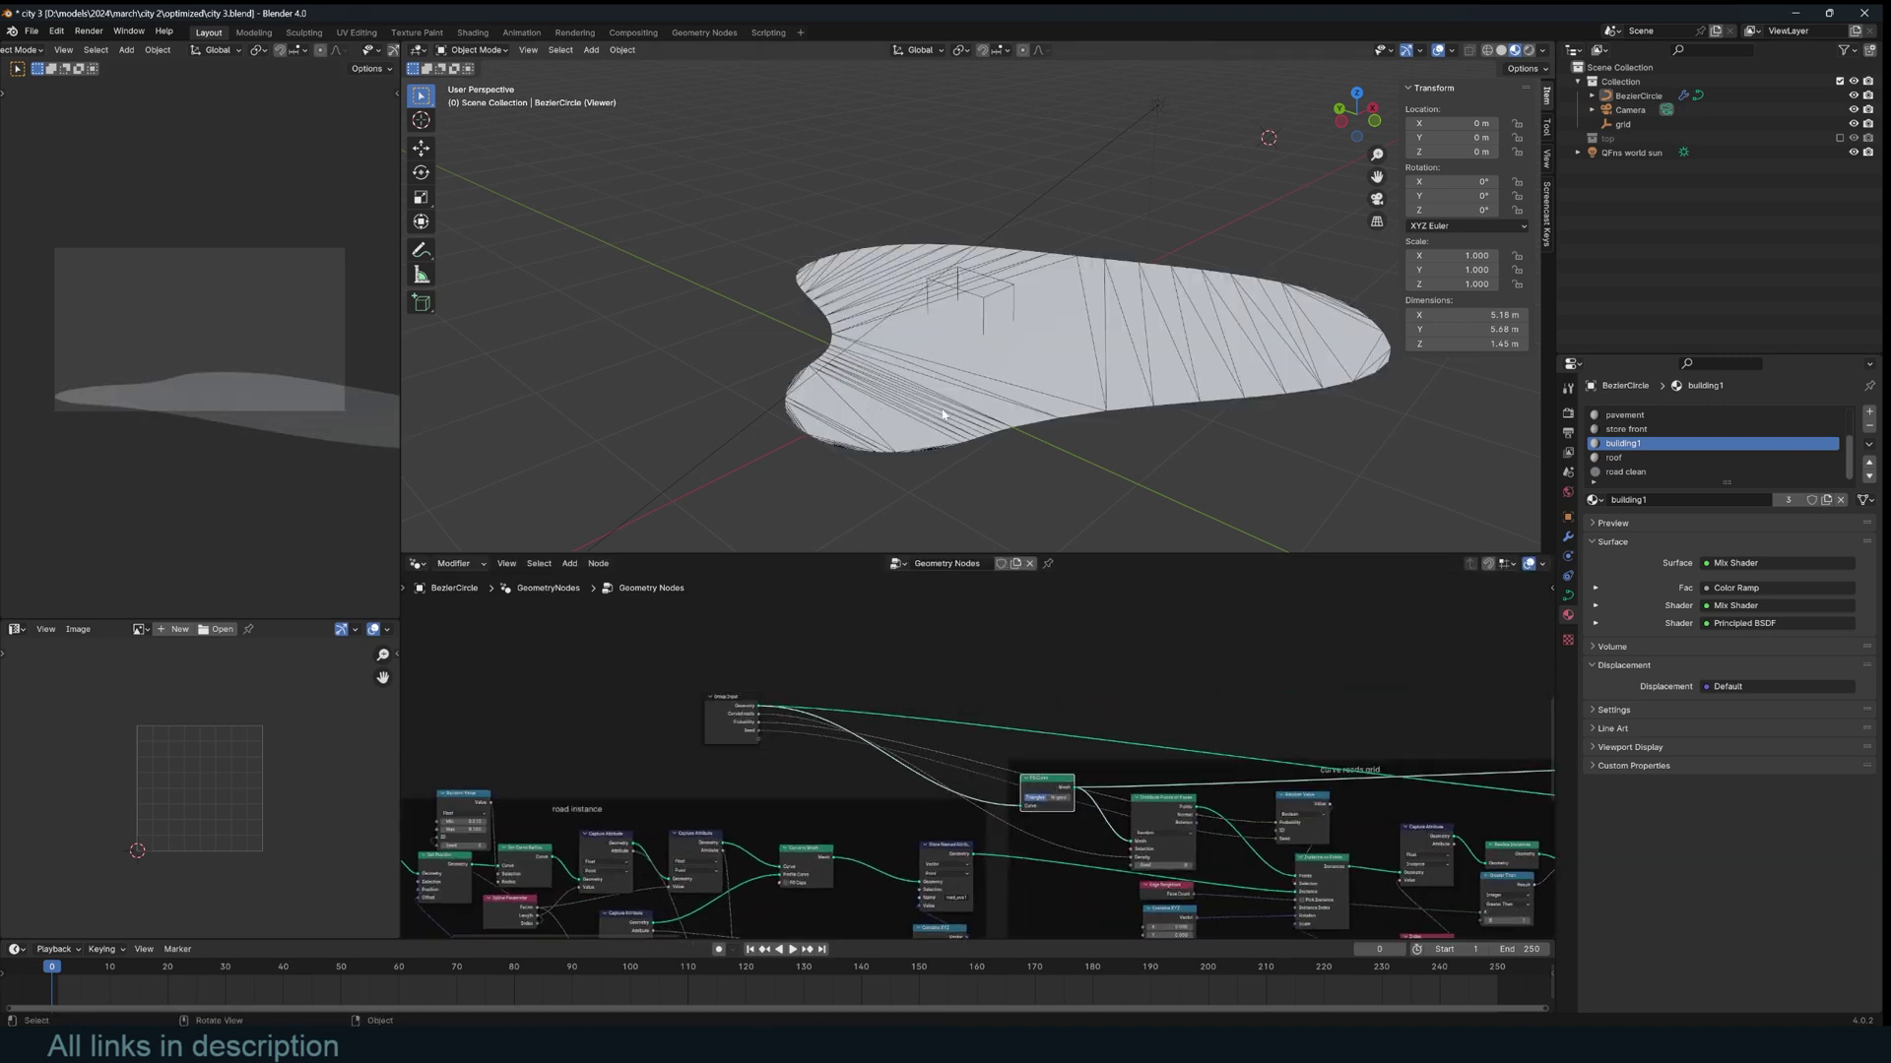
{"action": "middle_click_drag", "start_coordinate": [1141, 735], "coordinate": [1087, 629]}
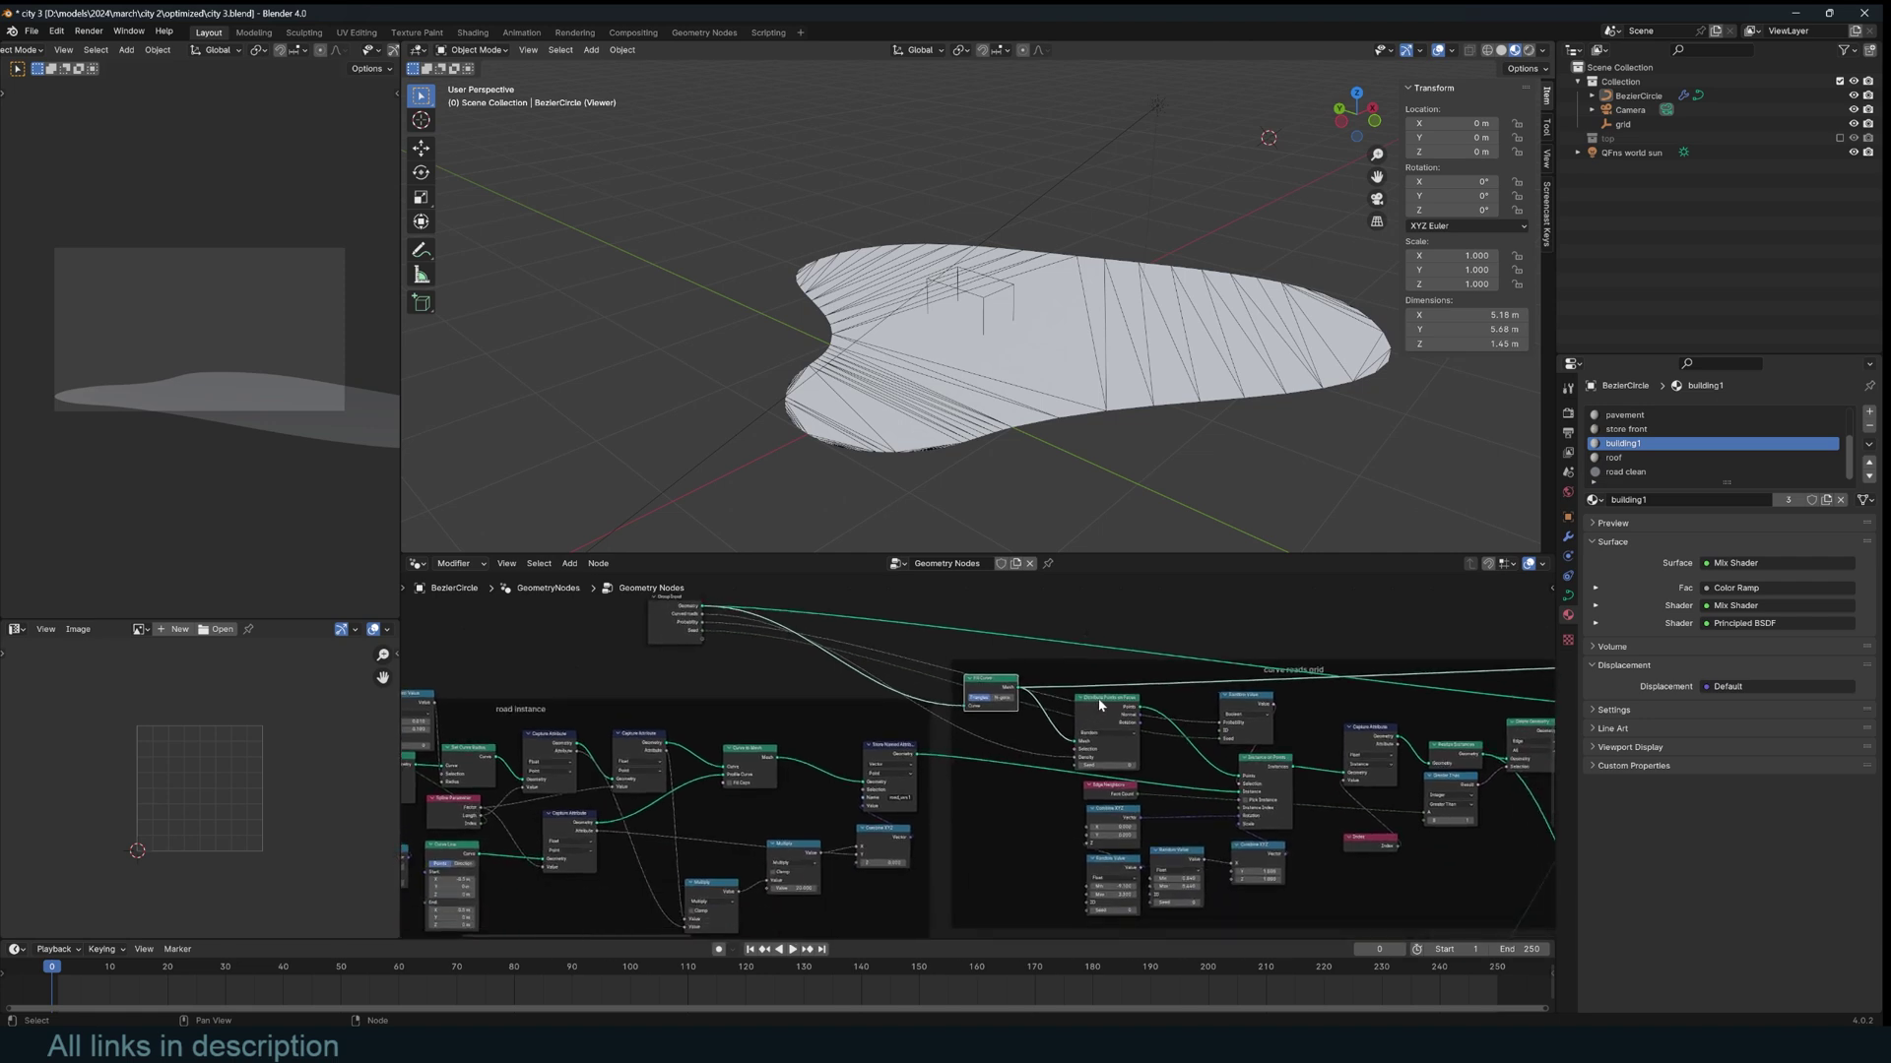
{"action": "left_click_drag", "start_coordinate": [1103, 707], "coordinate": [1109, 686]}
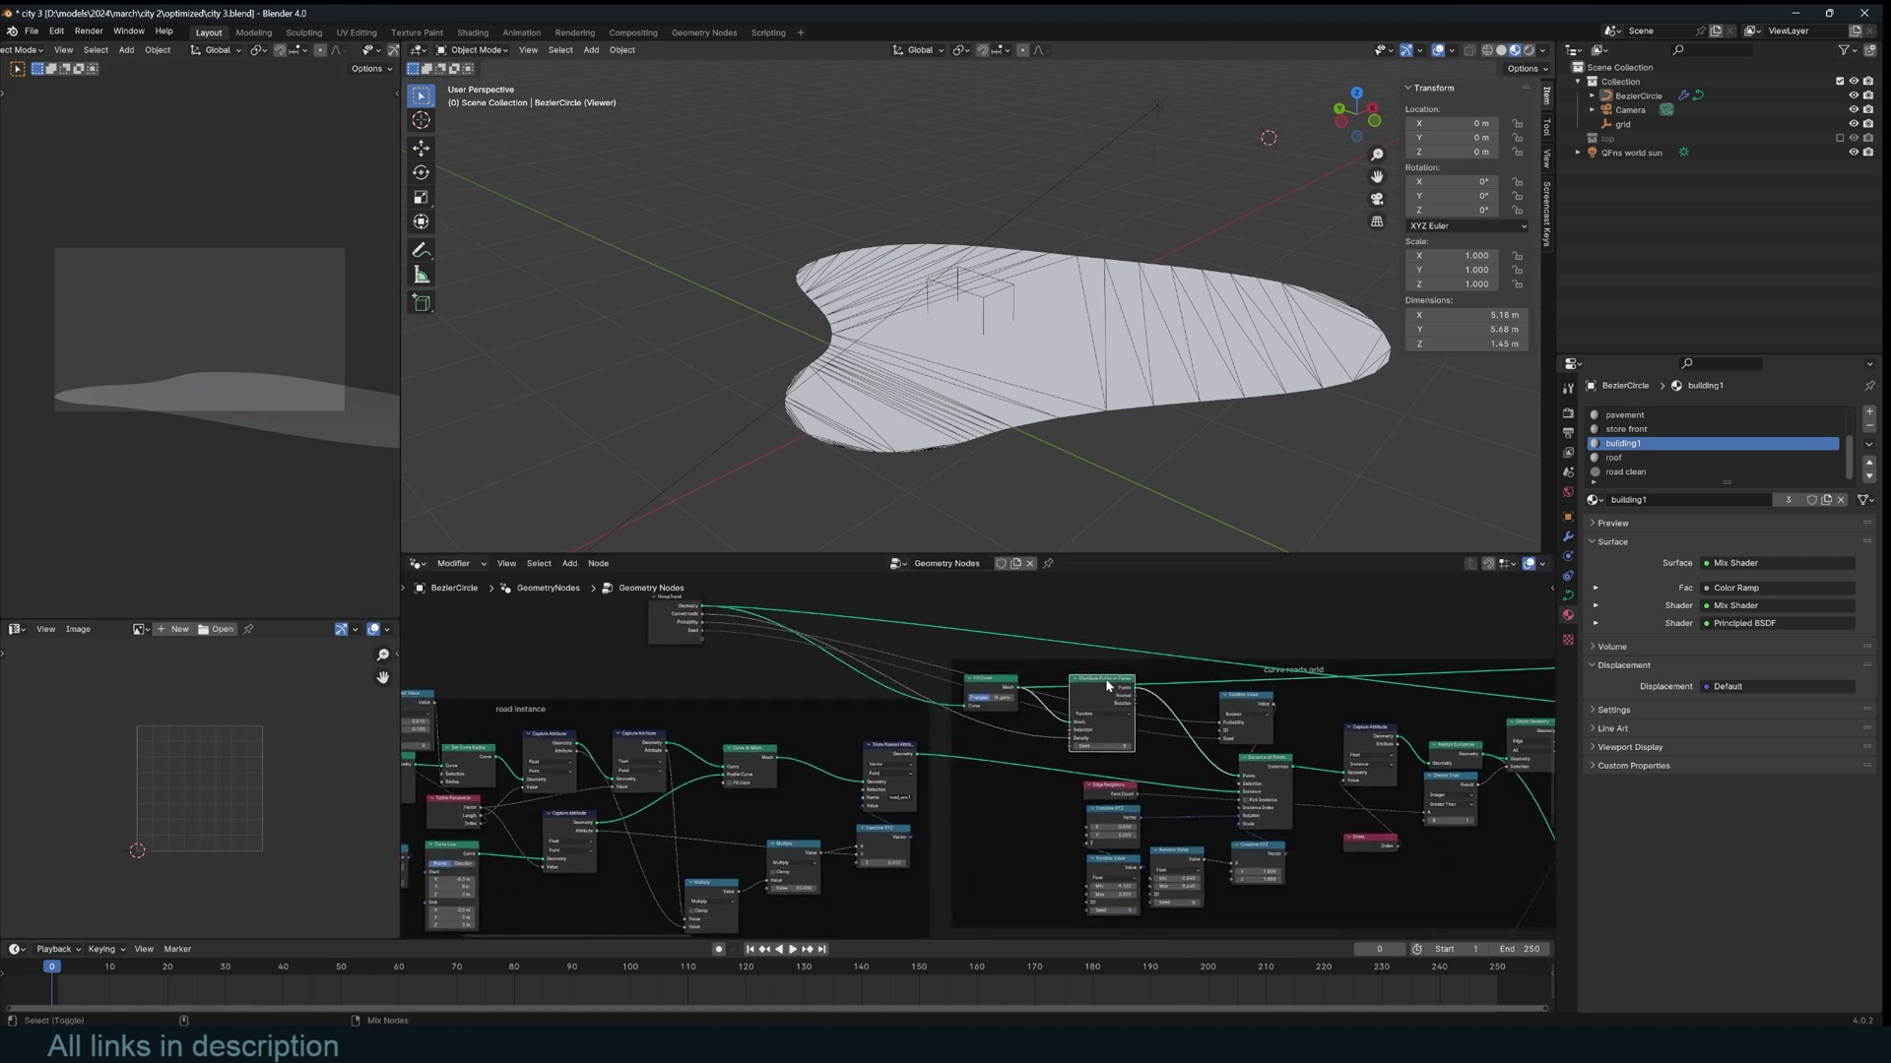
{"action": "left_click", "coordinate": [1107, 687], "text": "ctrl+shift"}
{"action": "middle_click_drag", "start_coordinate": [966, 417], "coordinate": [987, 428]}
{"action": "middle_click_drag", "start_coordinate": [1189, 739], "coordinate": [1148, 702]}
{"action": "left_click", "coordinate": [1235, 722], "text": "ctrl+shift"}
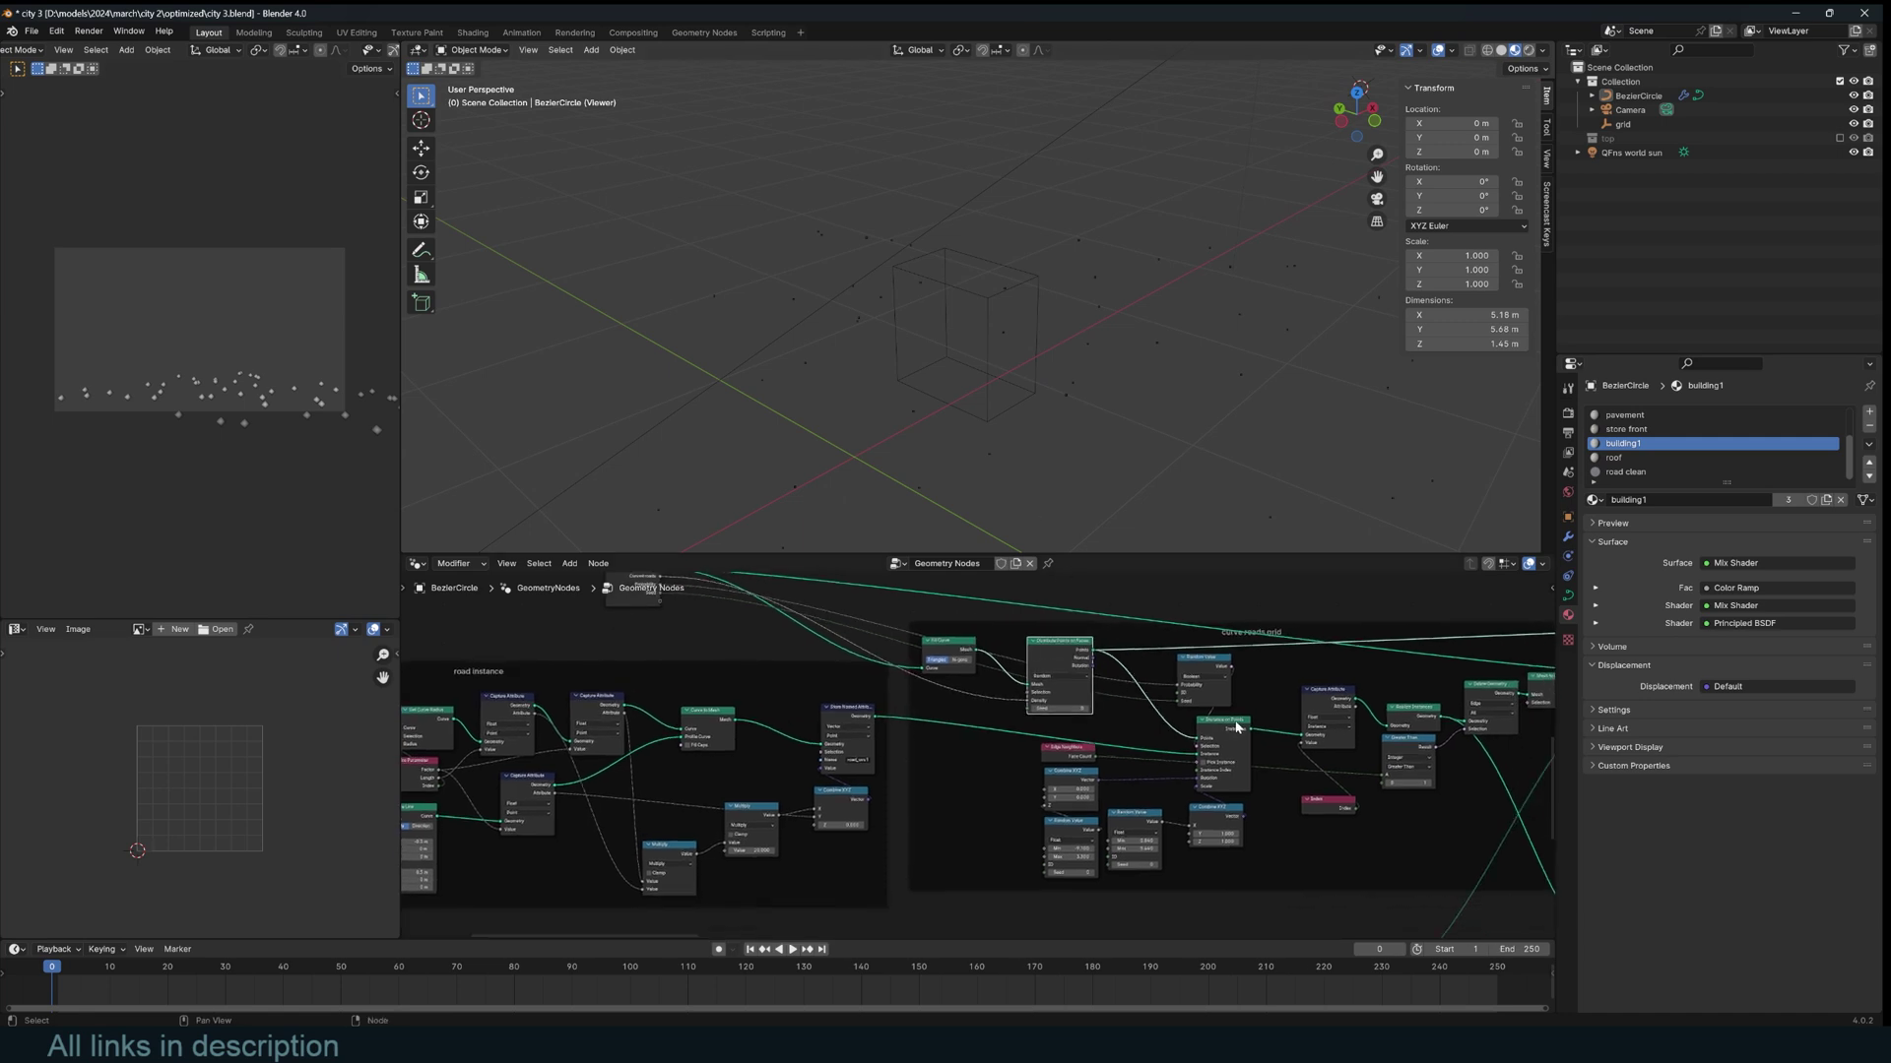
Preview the Curve Line node that starts the road instance frame.
{"action": "middle_click_drag", "start_coordinate": [933, 289], "coordinate": [1104, 349]}
{"action": "middle_click_drag", "start_coordinate": [860, 672], "coordinate": [1187, 672]}
{"action": "middle_click_drag", "start_coordinate": [646, 731], "coordinate": [1084, 713]}
{"action": "scroll", "coordinate": [1067, 713], "scroll_direction": "up", "scroll_amount": 2}
{"action": "left_click", "coordinate": [869, 671], "text": "ctrl+shift"}
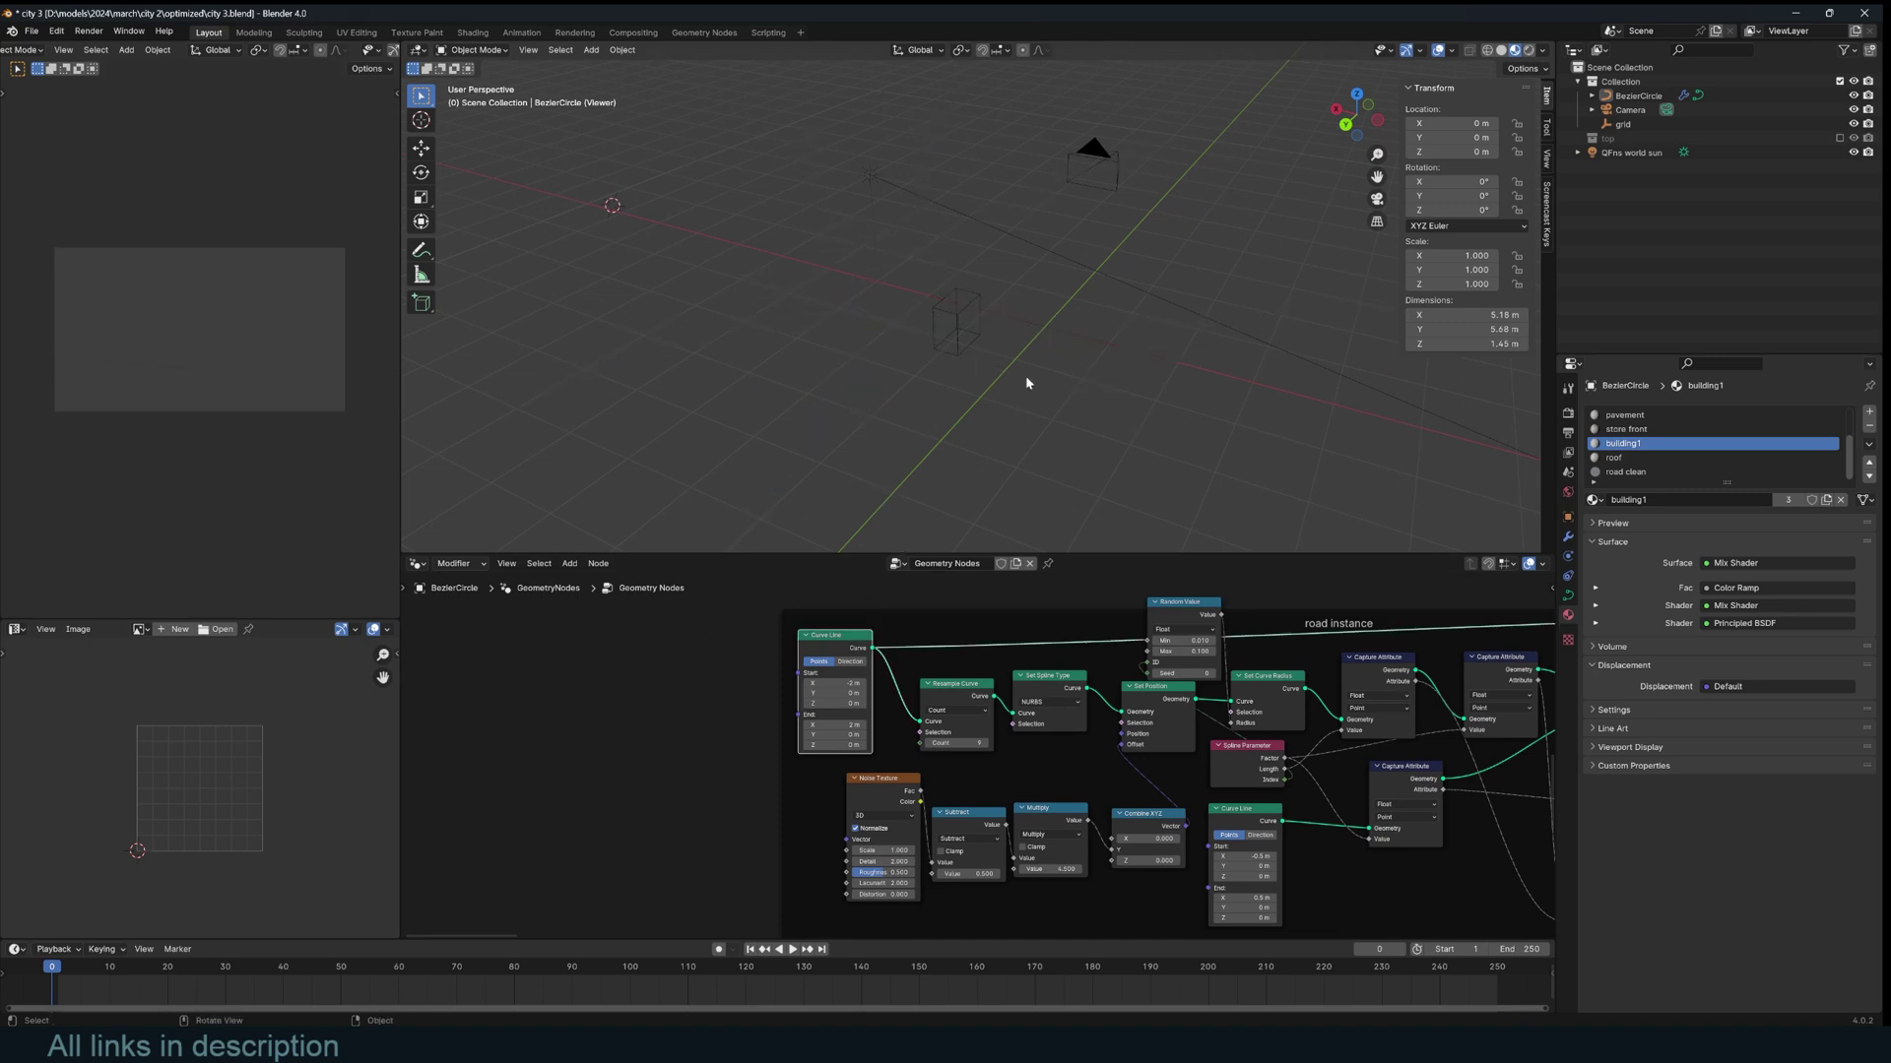
{"action": "middle_click_drag", "start_coordinate": [1025, 375], "coordinate": [874, 445]}
{"action": "middle_click_drag", "start_coordinate": [1102, 713], "coordinate": [950, 748]}
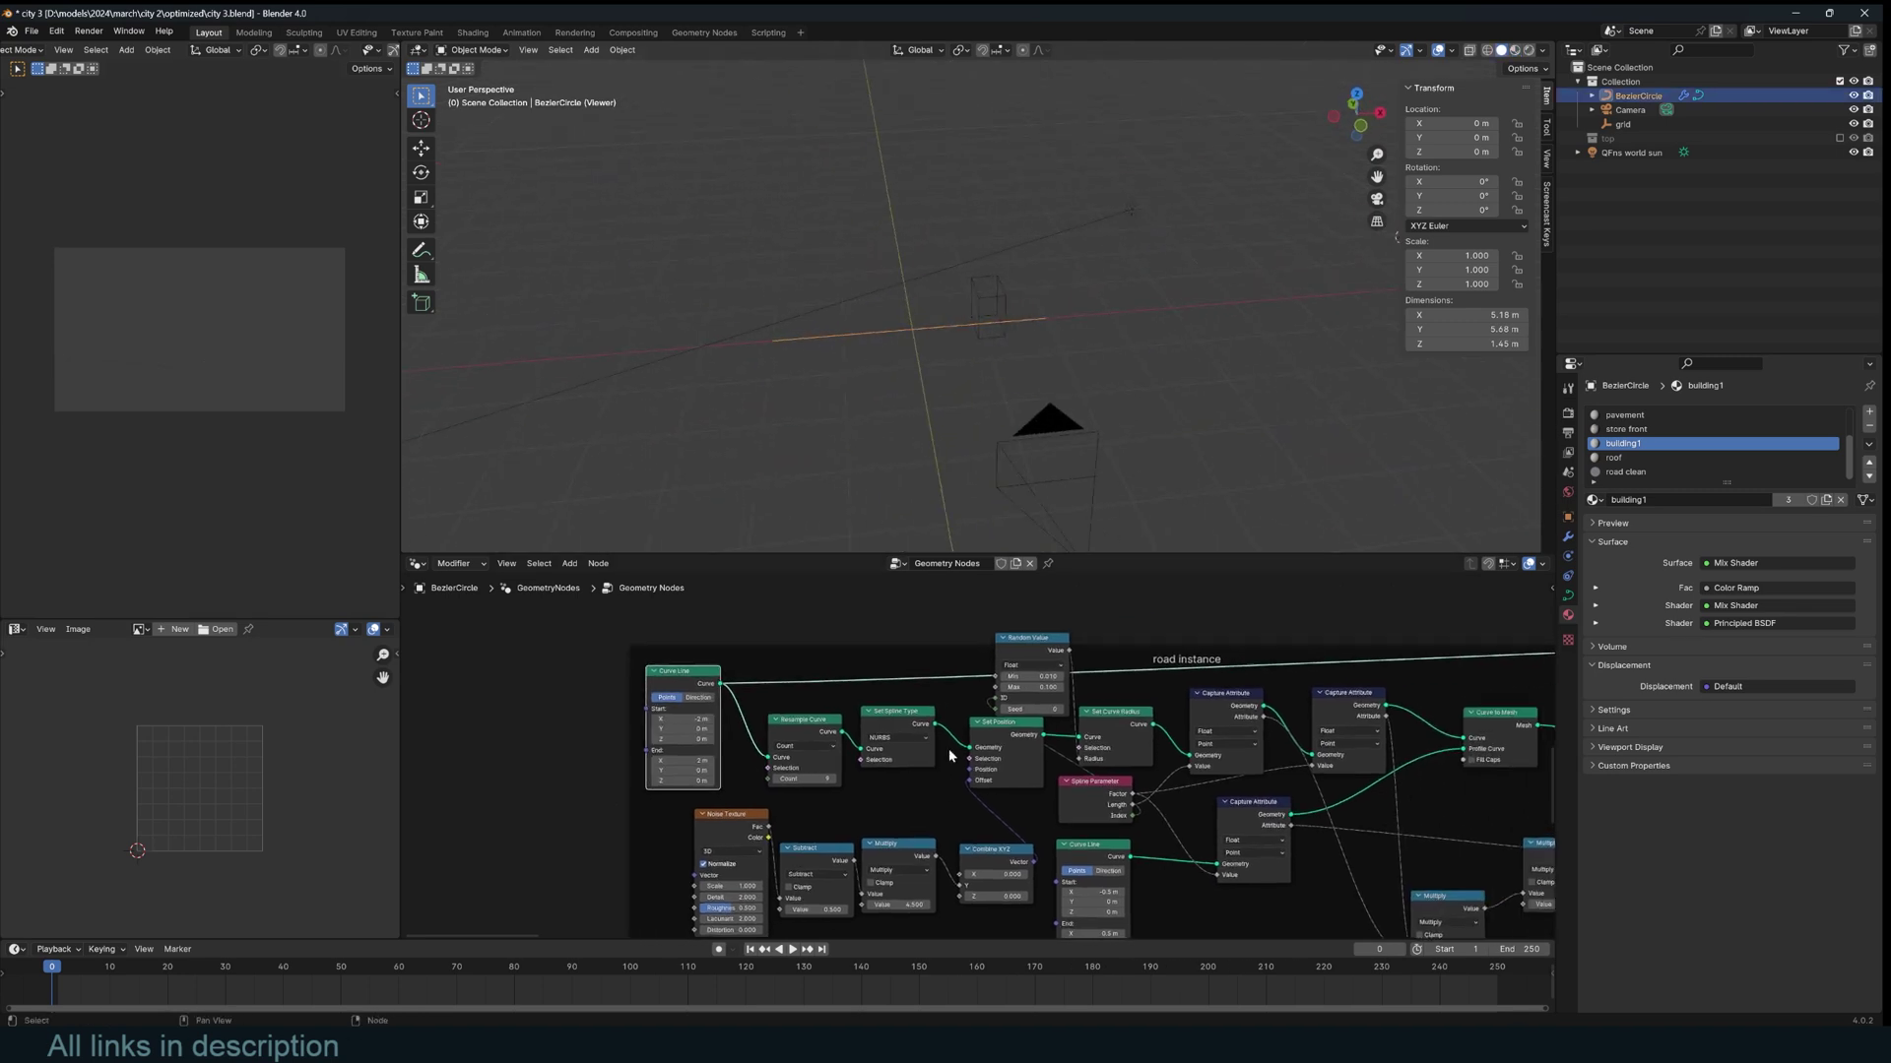
Preview the single road curve at the Set Spline Type, Set Position and Set Curve Radius nodes.
{"action": "left_click", "coordinate": [898, 722], "text": "ctrl+shift"}
{"action": "left_click", "coordinate": [1015, 728], "text": "ctrl+shift"}
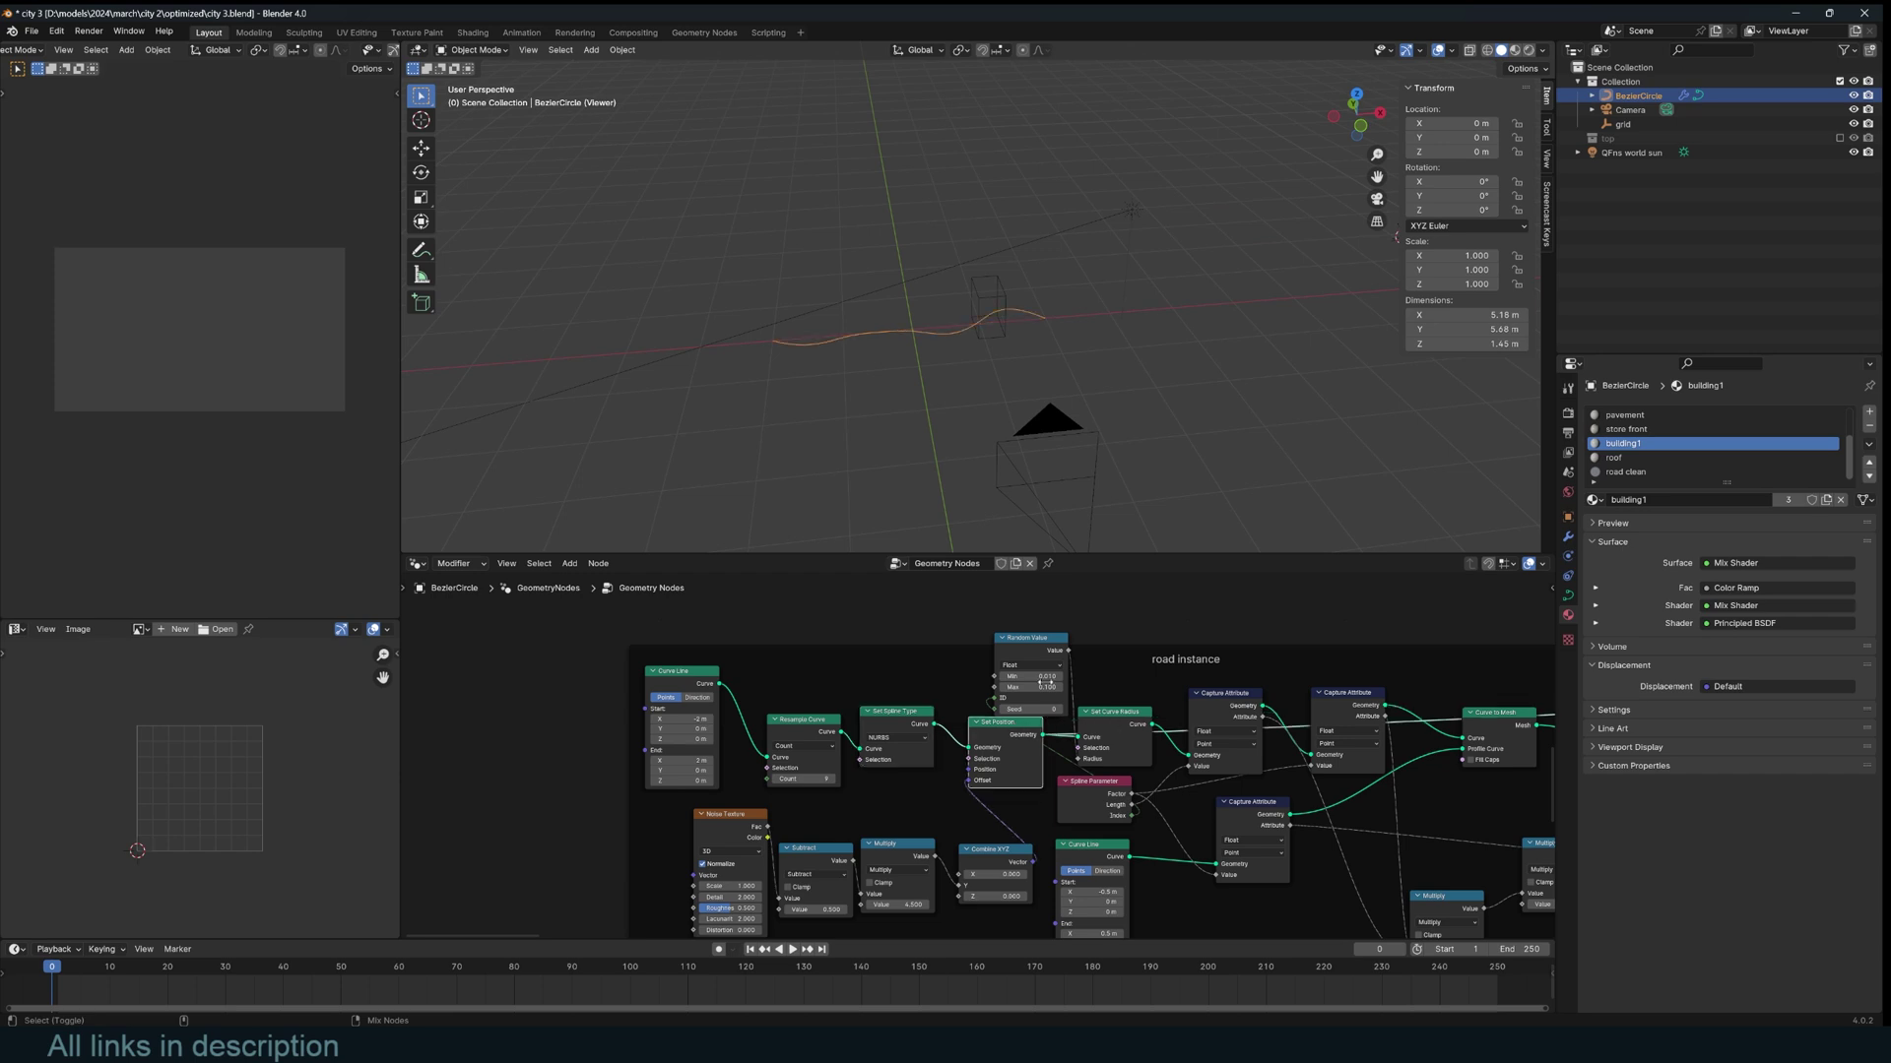
{"action": "middle_click_drag", "start_coordinate": [995, 384], "coordinate": [1073, 349]}
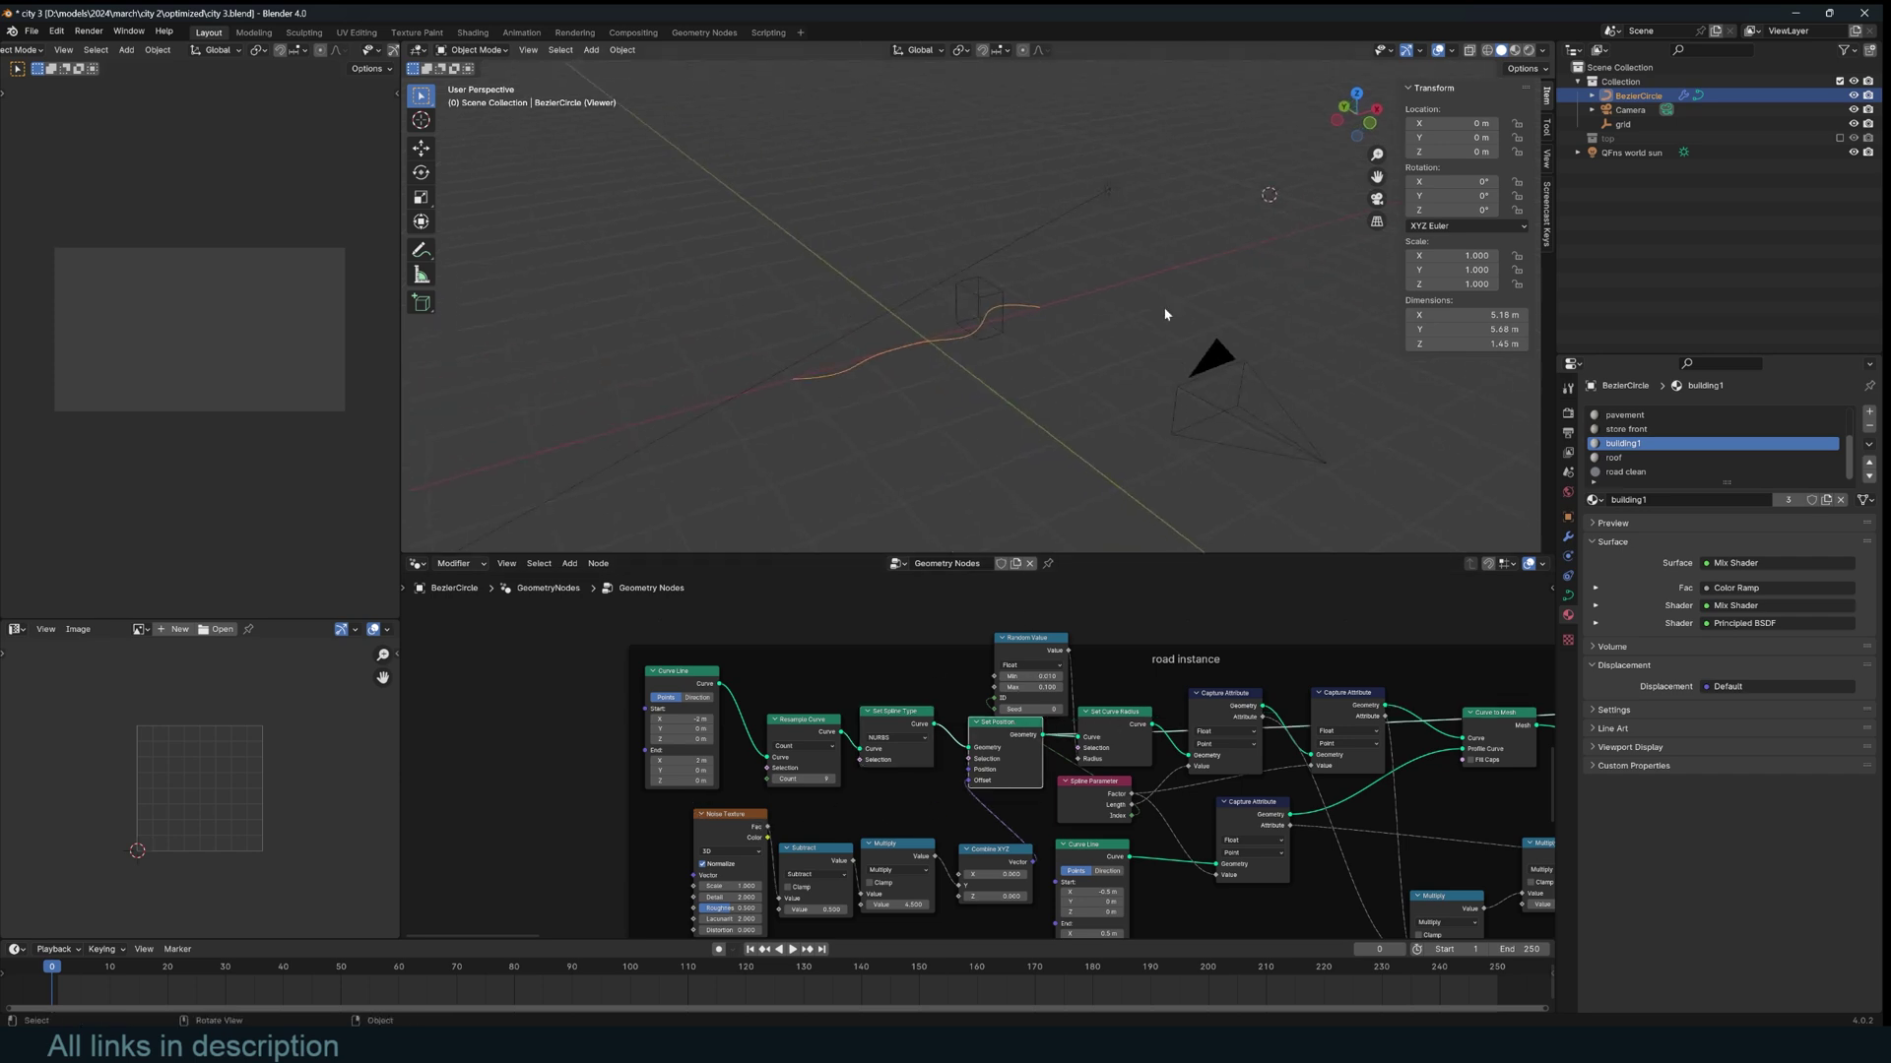
{"action": "middle_click_drag", "start_coordinate": [1109, 187], "coordinate": [1037, 477]}
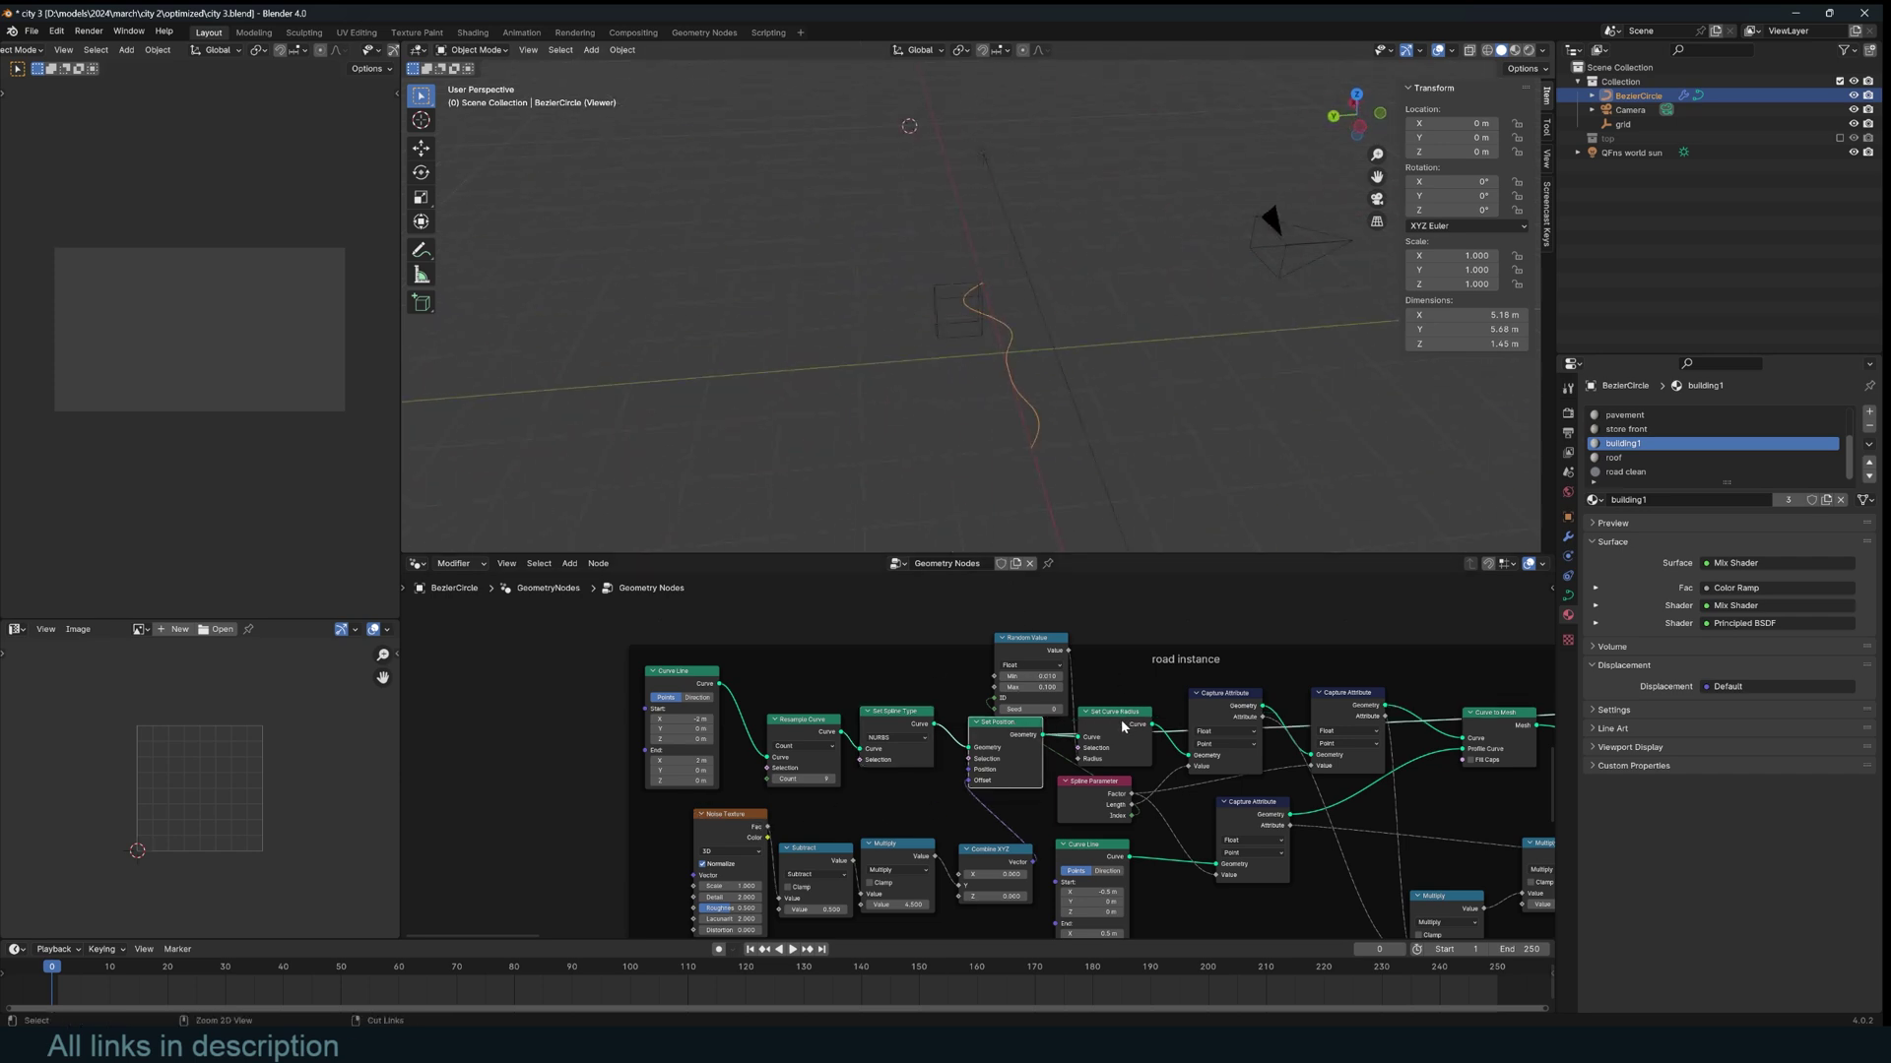
{"action": "middle_click_drag", "start_coordinate": [1122, 726], "coordinate": [730, 640]}
{"action": "left_click", "coordinate": [756, 674], "text": "ctrl+shift"}
{"action": "scroll", "coordinate": [937, 775], "scroll_direction": "down", "scroll_amount": 1}
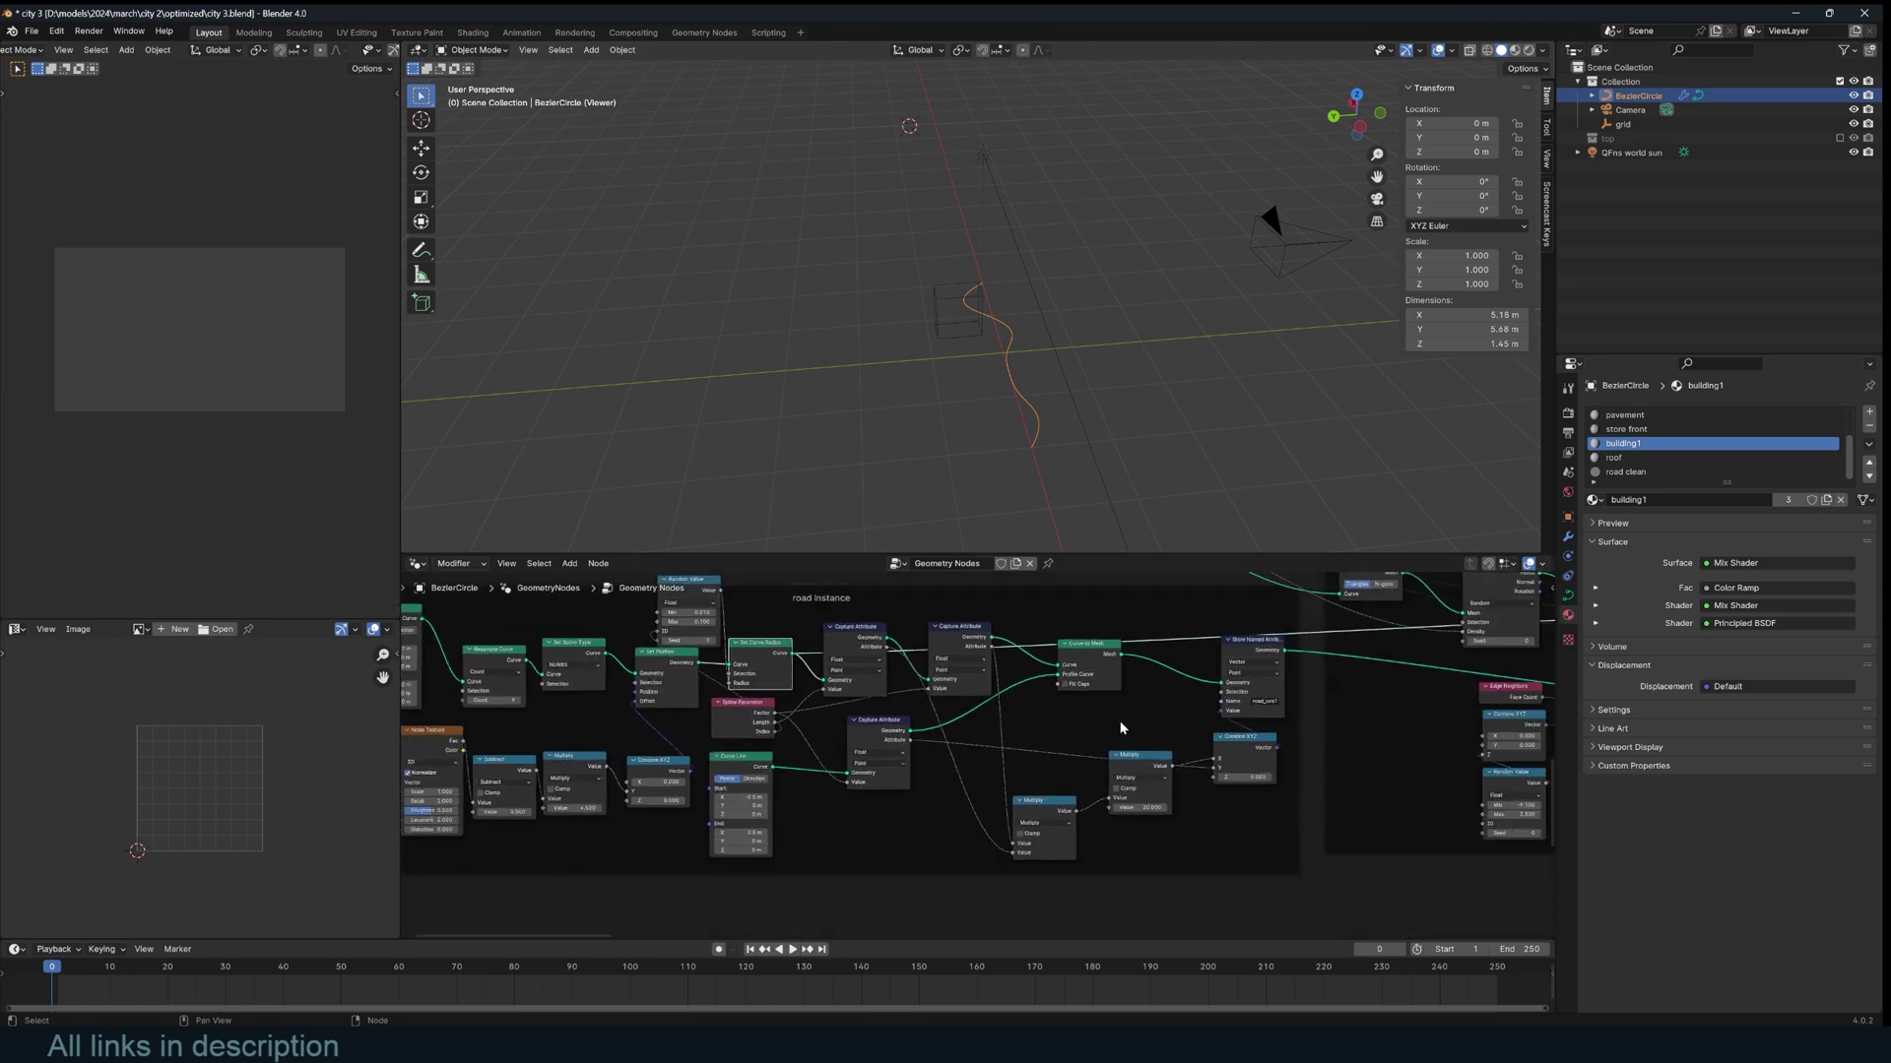
Preview the road strip at Store Named Attribute and the Multiply and Capture Attribute nodes feeding its UV values.
{"action": "middle_click_drag", "start_coordinate": [1315, 788], "coordinate": [1152, 826]}
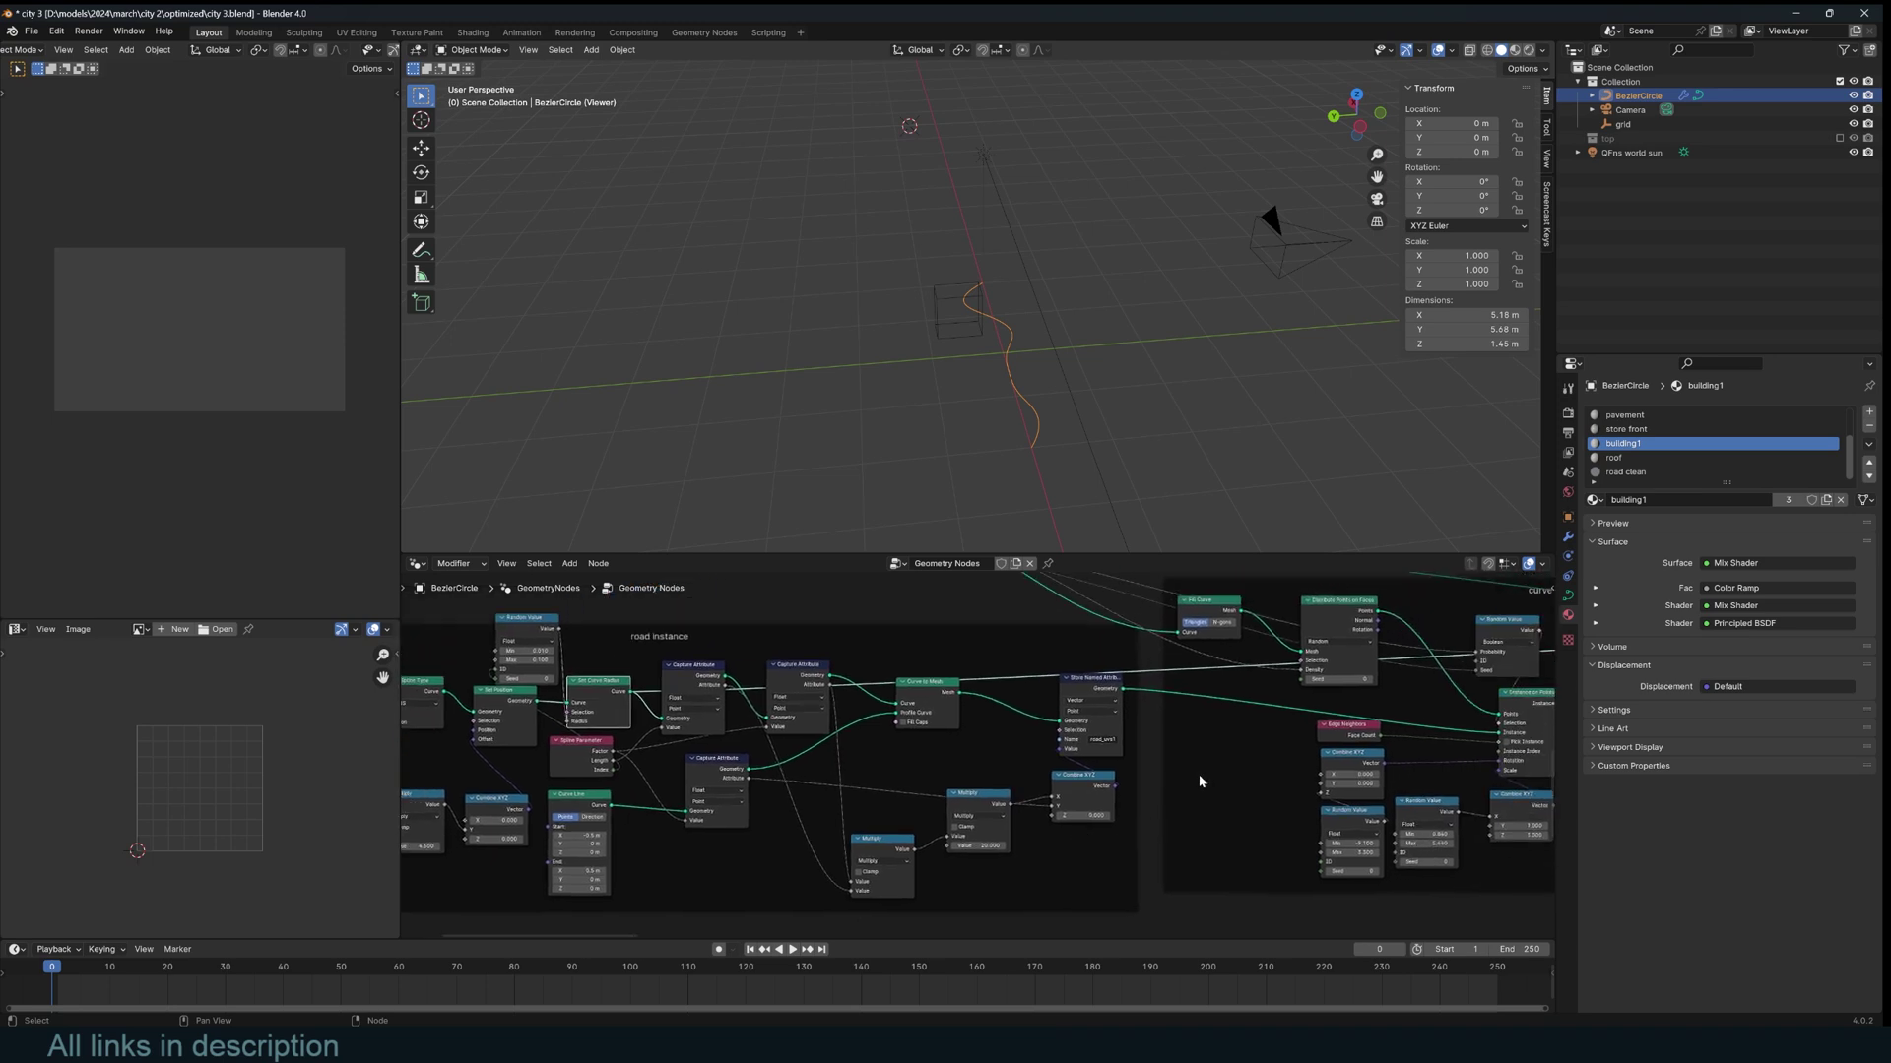
{"action": "left_click", "coordinate": [1107, 695], "text": "ctrl+shift"}
{"action": "scroll", "coordinate": [979, 362], "scroll_direction": "up", "scroll_amount": 5}
{"action": "middle_click_drag", "start_coordinate": [978, 363], "coordinate": [924, 356]}
{"action": "left_click", "coordinate": [996, 796], "text": "ctrl+shift"}
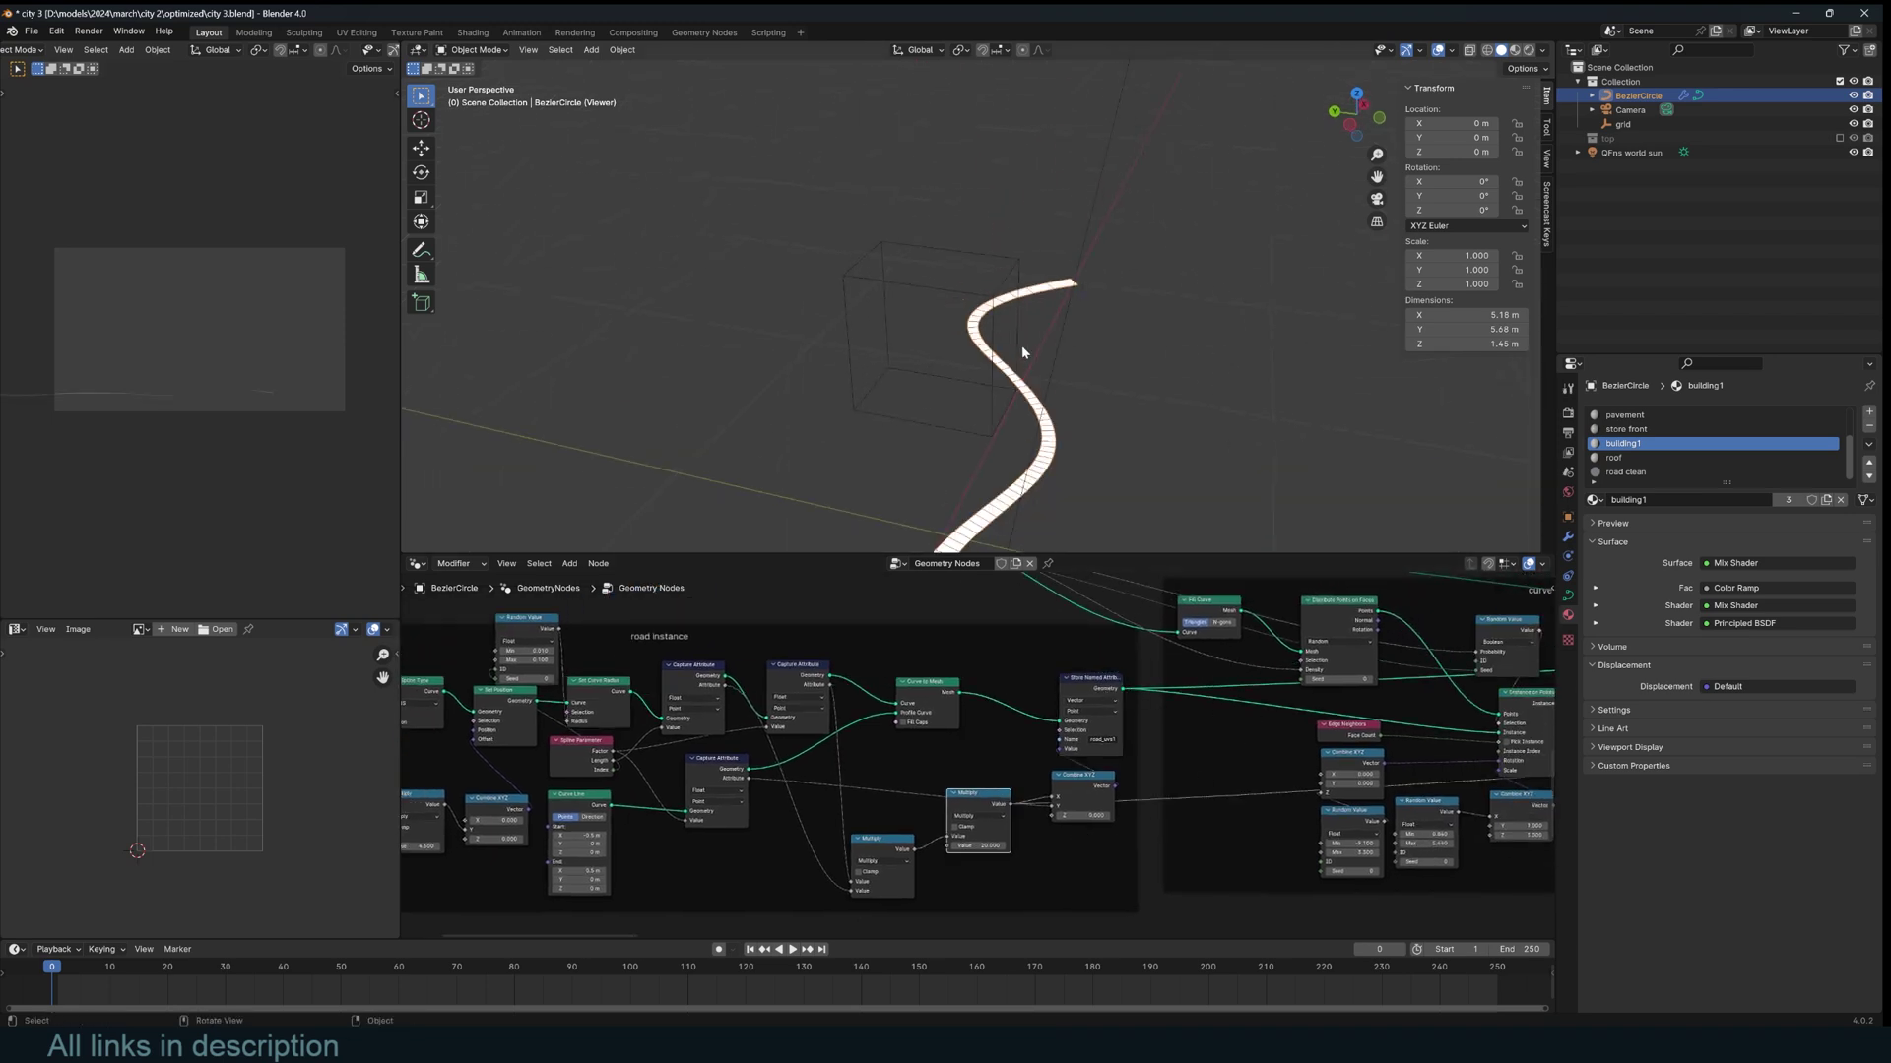
{"action": "left_click", "coordinate": [746, 779], "text": "ctrl+shift"}
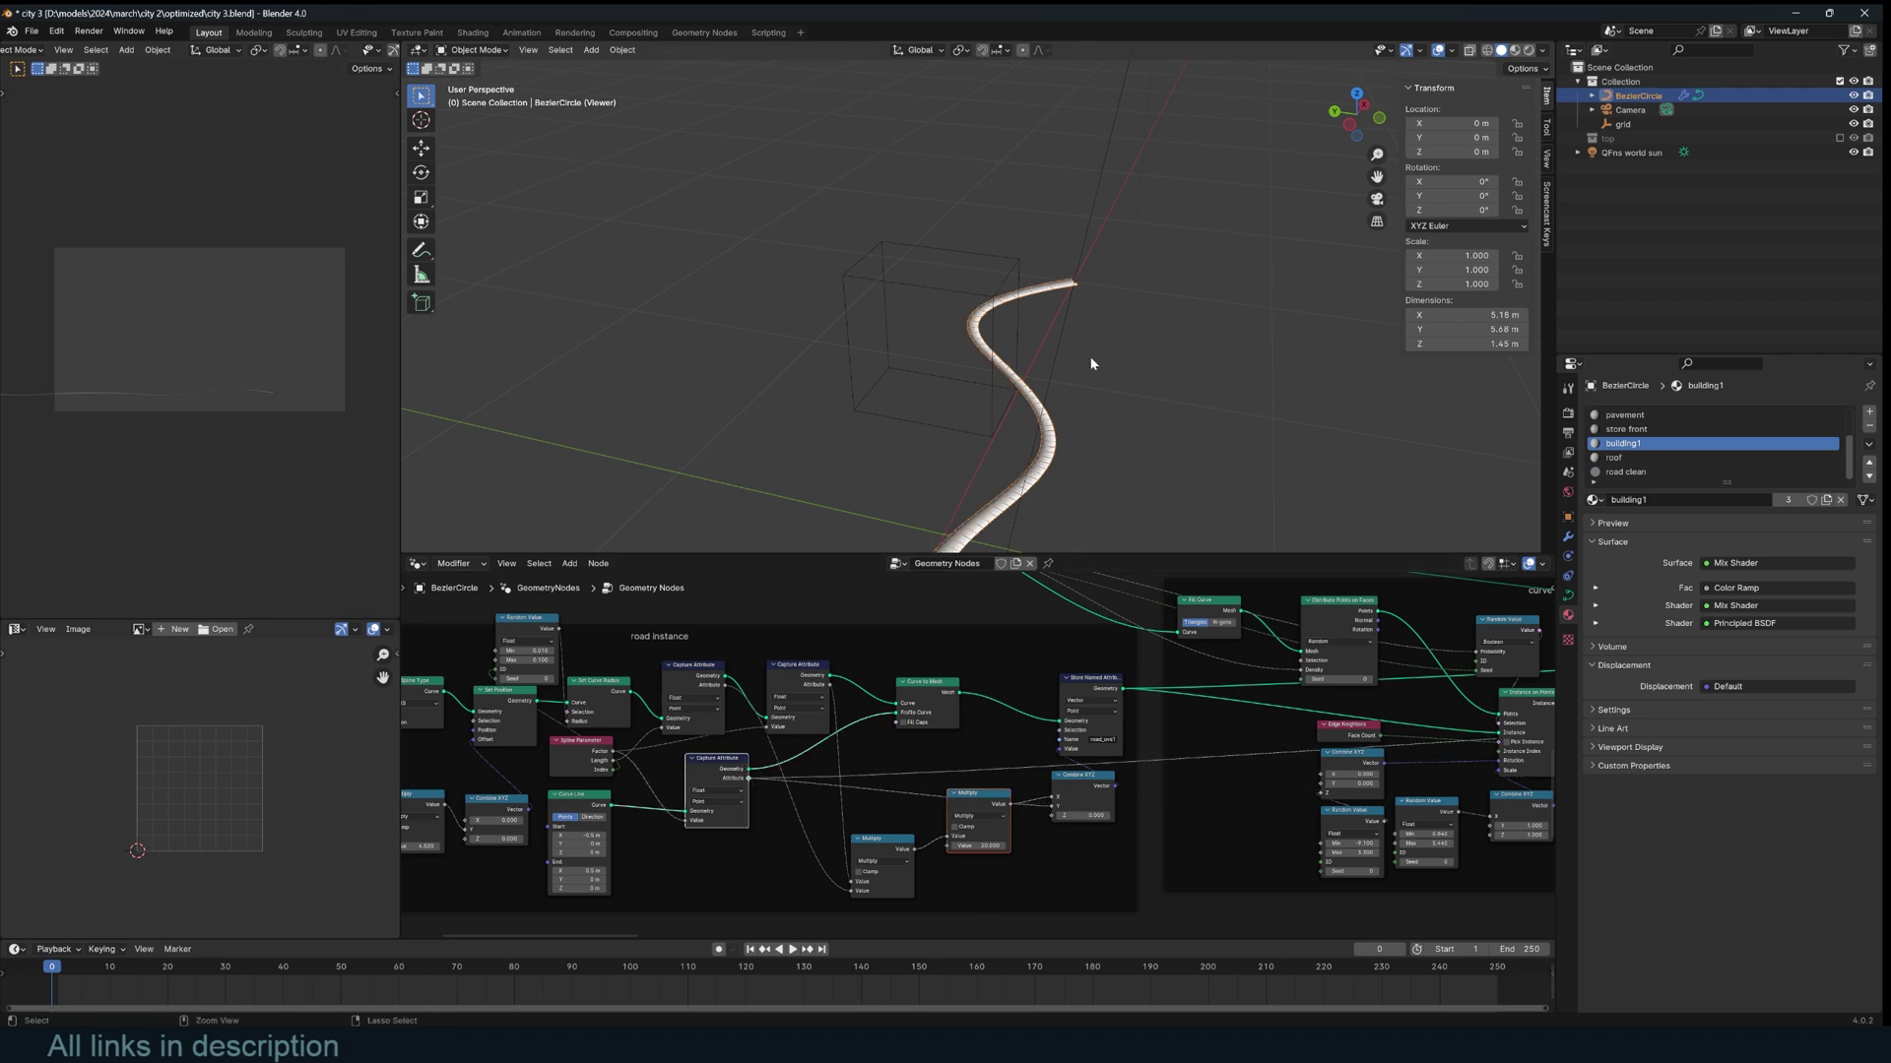
{"action": "middle_click_drag", "start_coordinate": [1032, 390], "coordinate": [933, 477]}
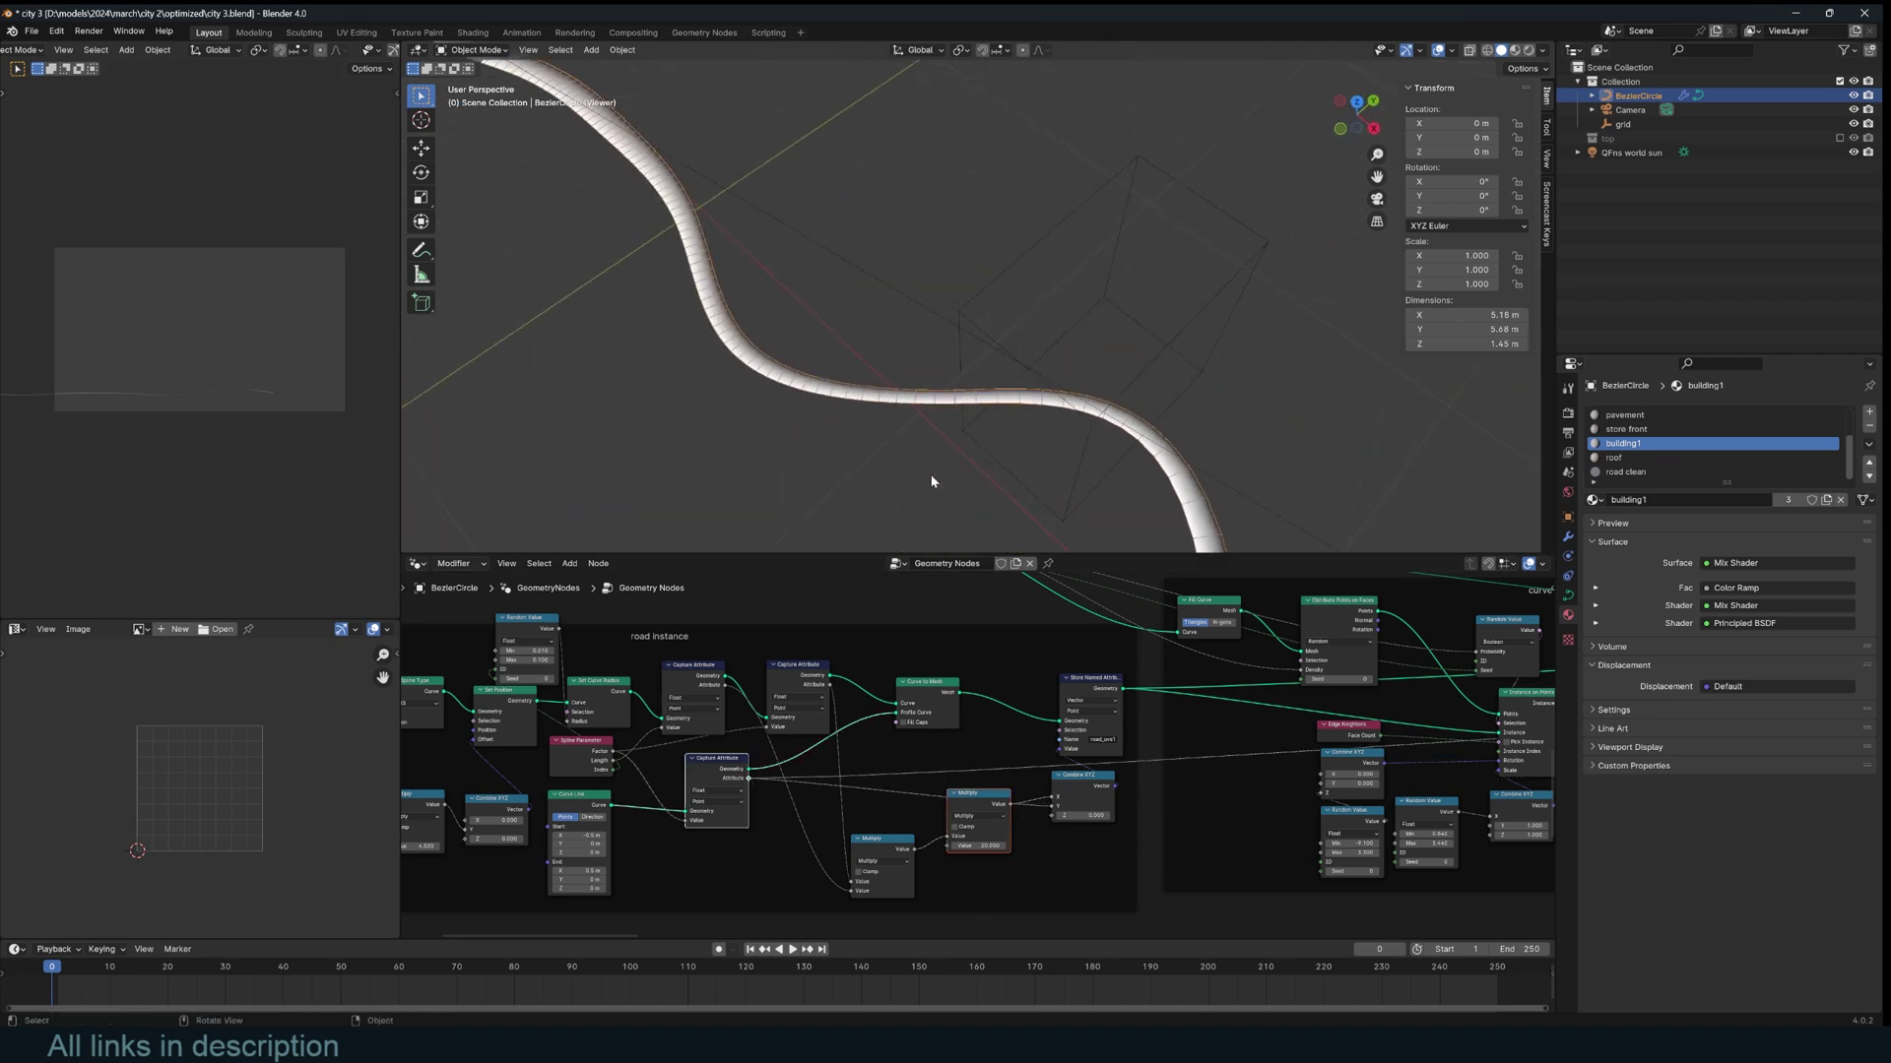
Preview the other Multiply node, the Combine XYZ node and the stored UV attribute on the road strip.
{"action": "left_click", "coordinate": [898, 854], "text": "ctrl+shift"}
{"action": "left_click", "coordinate": [1107, 782], "text": "ctrl+shift"}
{"action": "middle_click_drag", "start_coordinate": [1019, 475], "coordinate": [763, 288]}
{"action": "middle_click_drag", "start_coordinate": [1106, 738], "coordinate": [993, 732]}
{"action": "left_click", "coordinate": [984, 682], "text": "ctrl+shift"}
{"action": "scroll", "coordinate": [1187, 791], "scroll_direction": "down", "scroll_amount": 1}
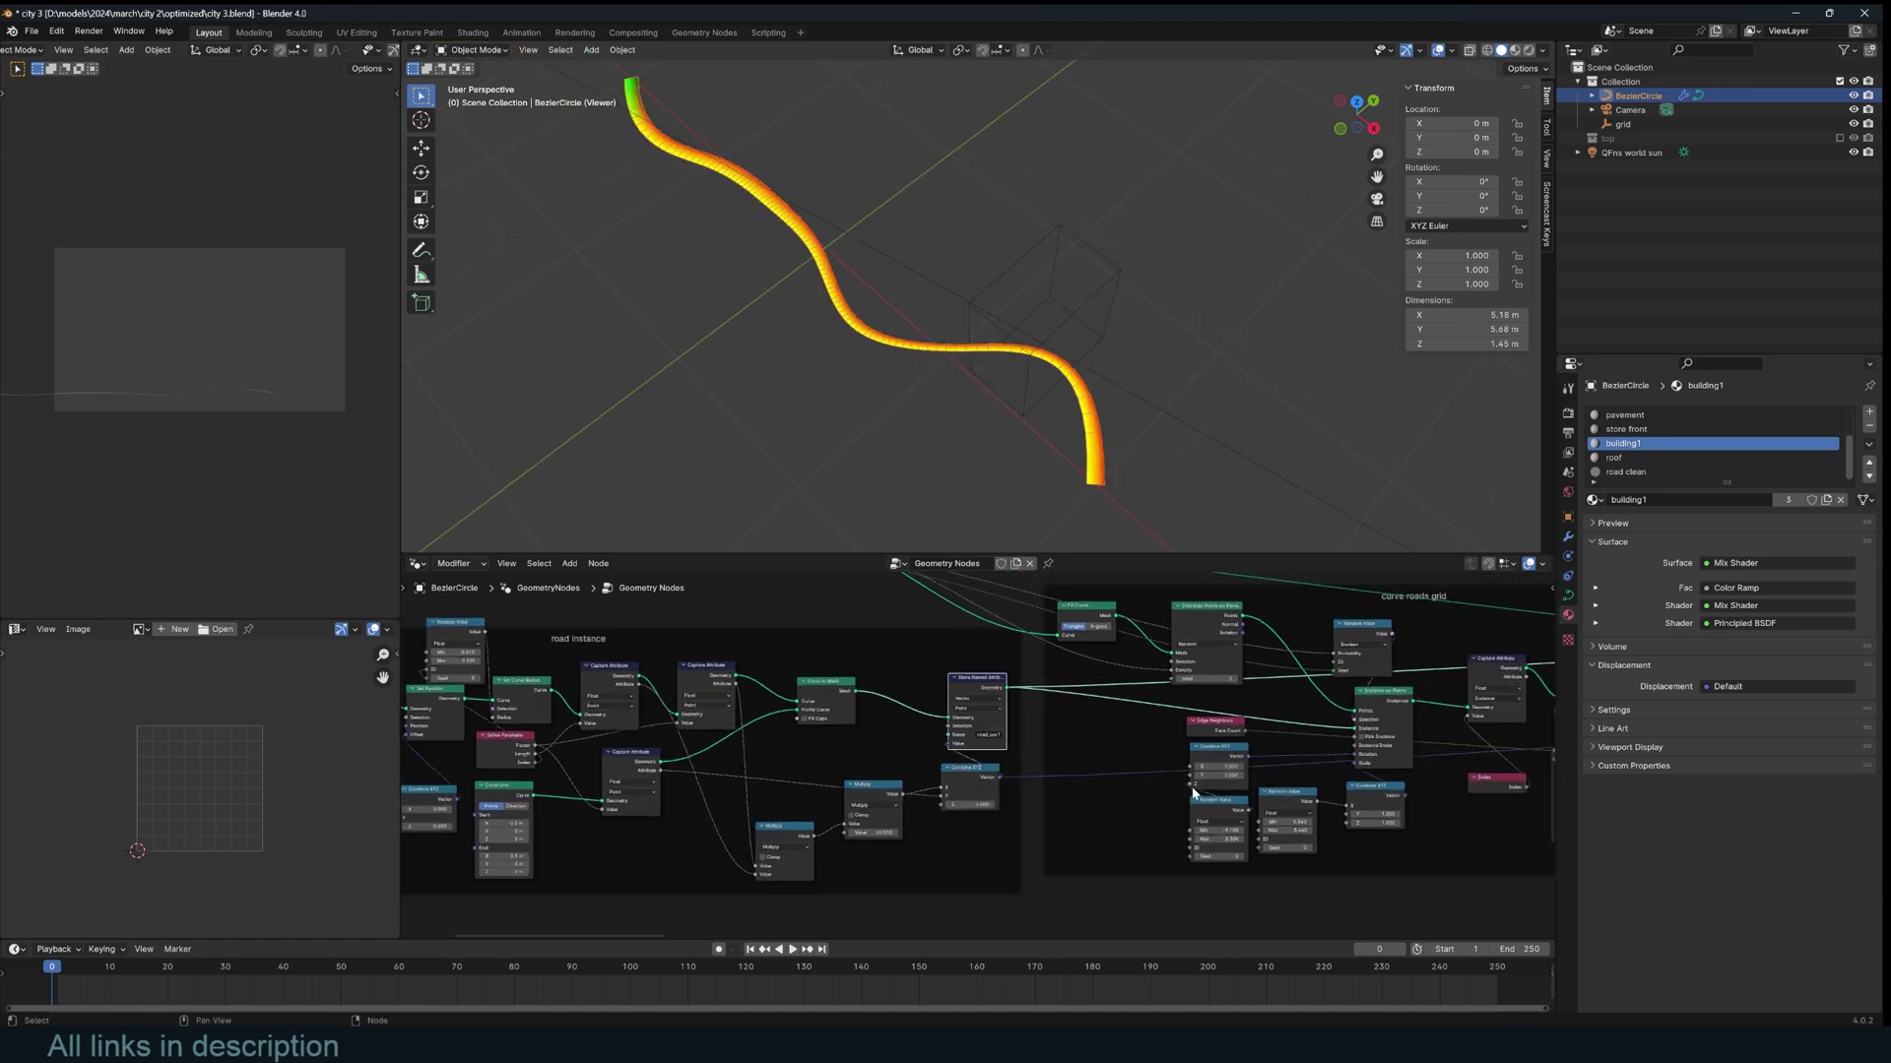
Compare the scattered points with the road strips instanced on them in the curve roads grid frame.
{"action": "middle_click_drag", "start_coordinate": [1170, 797], "coordinate": [1015, 826]}
{"action": "middle_click_drag", "start_coordinate": [1224, 815], "coordinate": [1132, 800]}
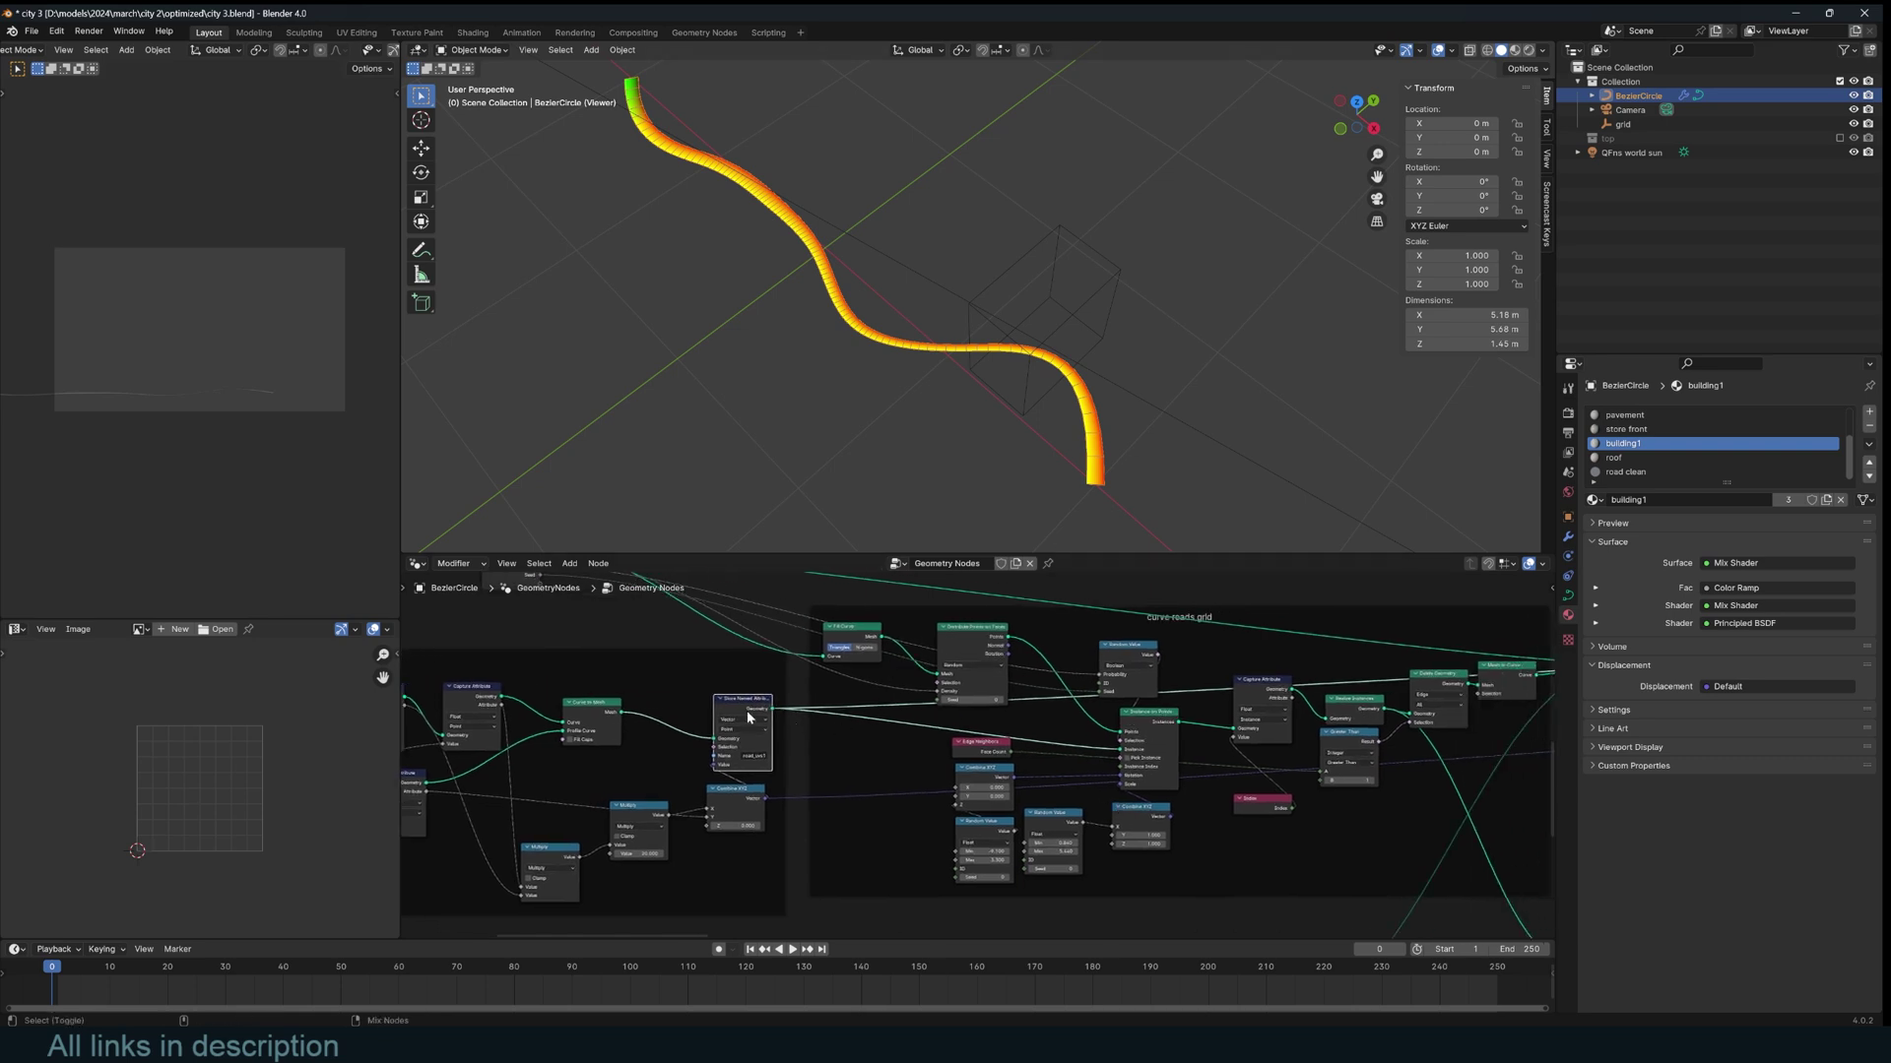
{"action": "left_click", "coordinate": [1160, 716], "text": "ctrl+shift"}
{"action": "middle_click_drag", "start_coordinate": [1249, 434], "coordinate": [1010, 488]}
{"action": "left_click", "coordinate": [977, 635], "text": "ctrl+shift"}
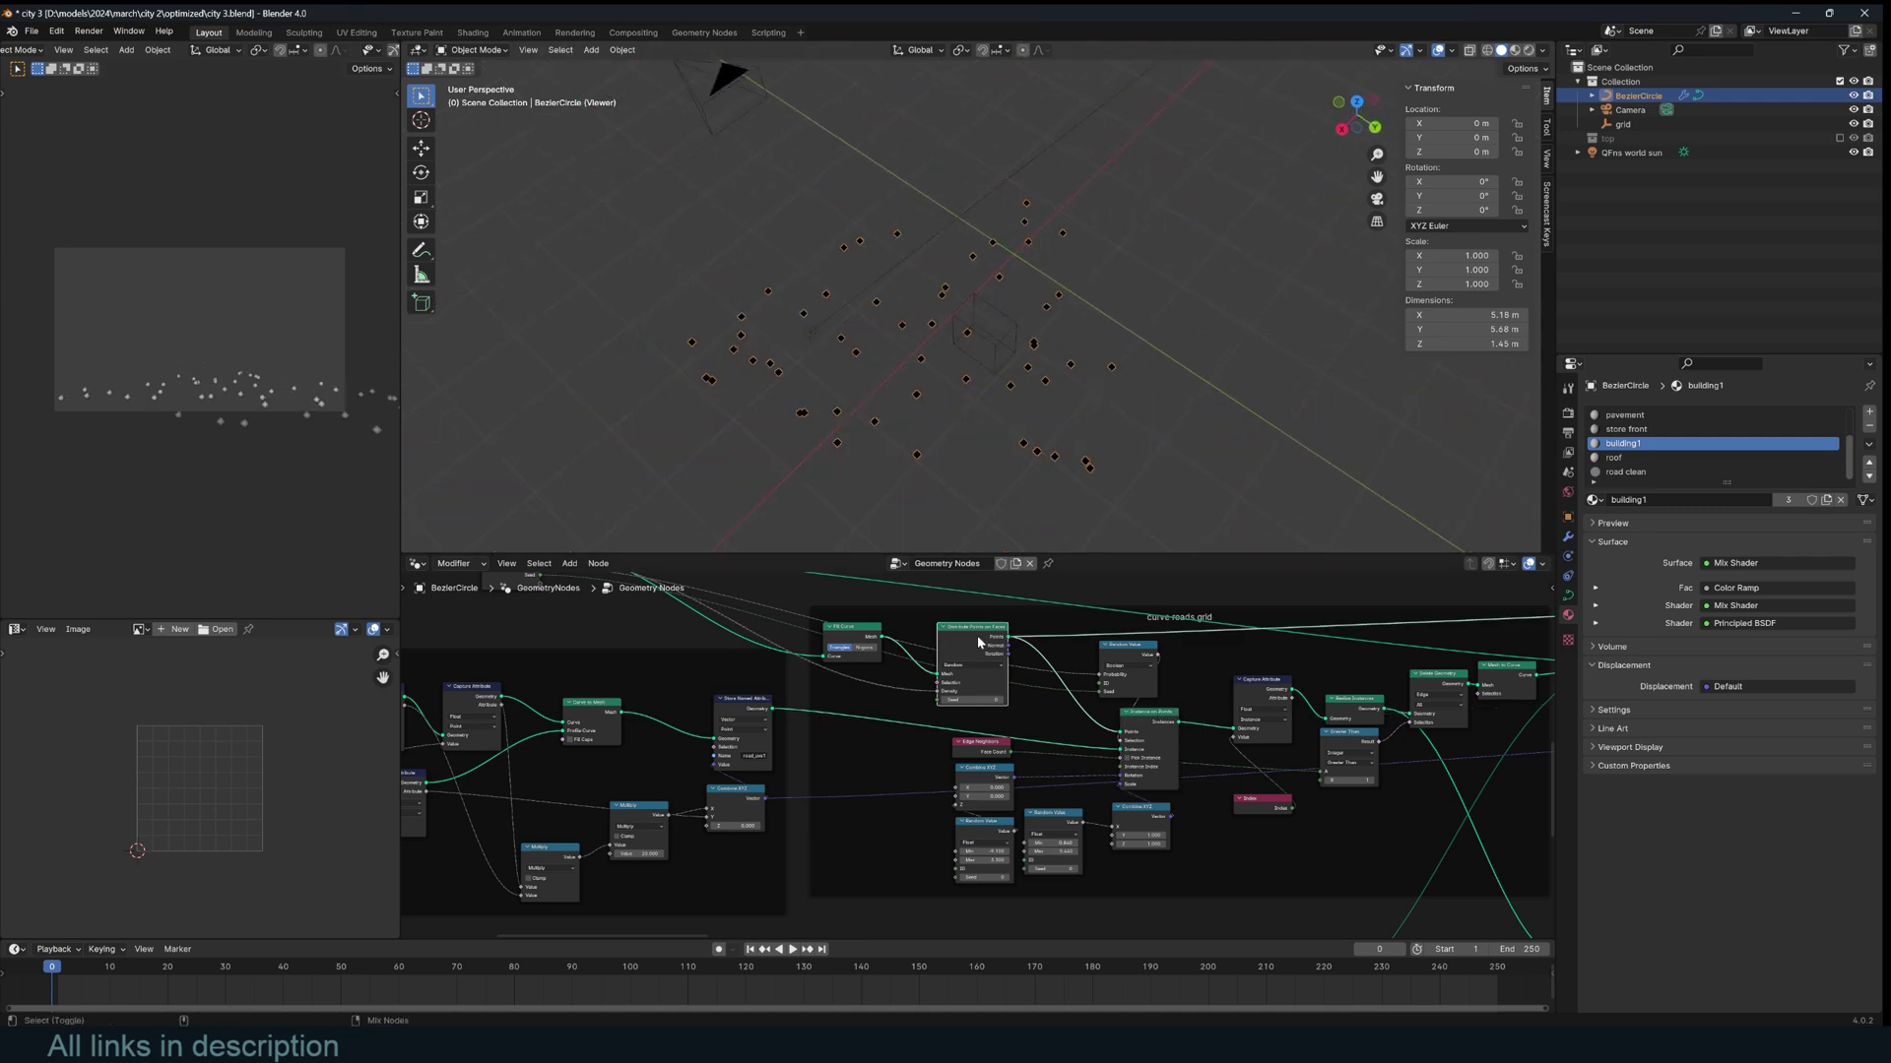
{"action": "left_click", "coordinate": [1156, 722], "text": "ctrl+shift"}
{"action": "scroll", "coordinate": [1025, 376], "scroll_direction": "down", "scroll_amount": 4}
{"action": "middle_click_drag", "start_coordinate": [1025, 376], "coordinate": [1095, 392]}
Preview the instanced curve roads again and nudge the Capture Attribute and Index nodes in the curve roads grid frame.
{"action": "middle_click_drag", "start_coordinate": [1184, 799], "coordinate": [1058, 756]}
{"action": "scroll", "coordinate": [1329, 802], "scroll_direction": "down", "scroll_amount": 8}
{"action": "middle_click_drag", "start_coordinate": [1329, 802], "coordinate": [1024, 788]}
{"action": "middle_click_drag", "start_coordinate": [1444, 772], "coordinate": [894, 788]}
{"action": "left_click", "coordinate": [831, 742], "text": "ctrl+shift"}
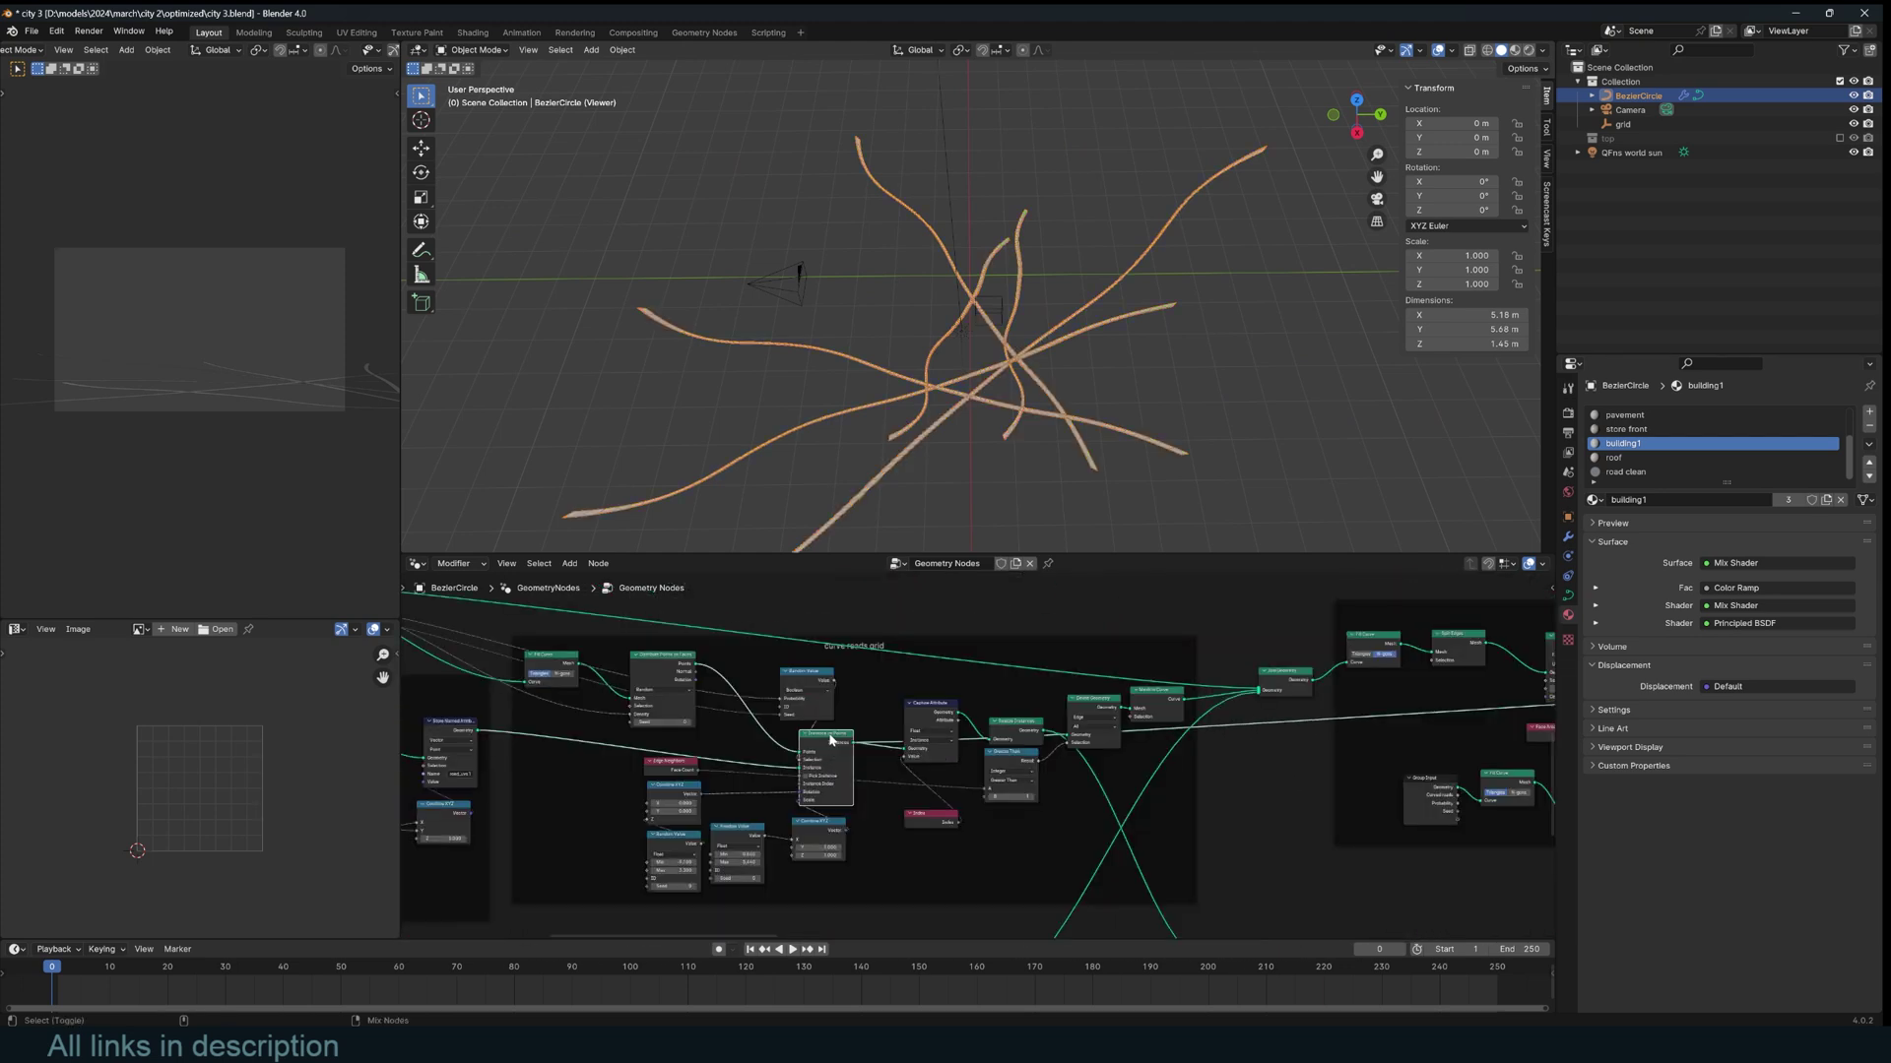
{"action": "scroll", "coordinate": [938, 767], "scroll_direction": "up", "scroll_amount": 2}
{"action": "scroll", "coordinate": [945, 778], "scroll_direction": "up", "scroll_amount": 1}
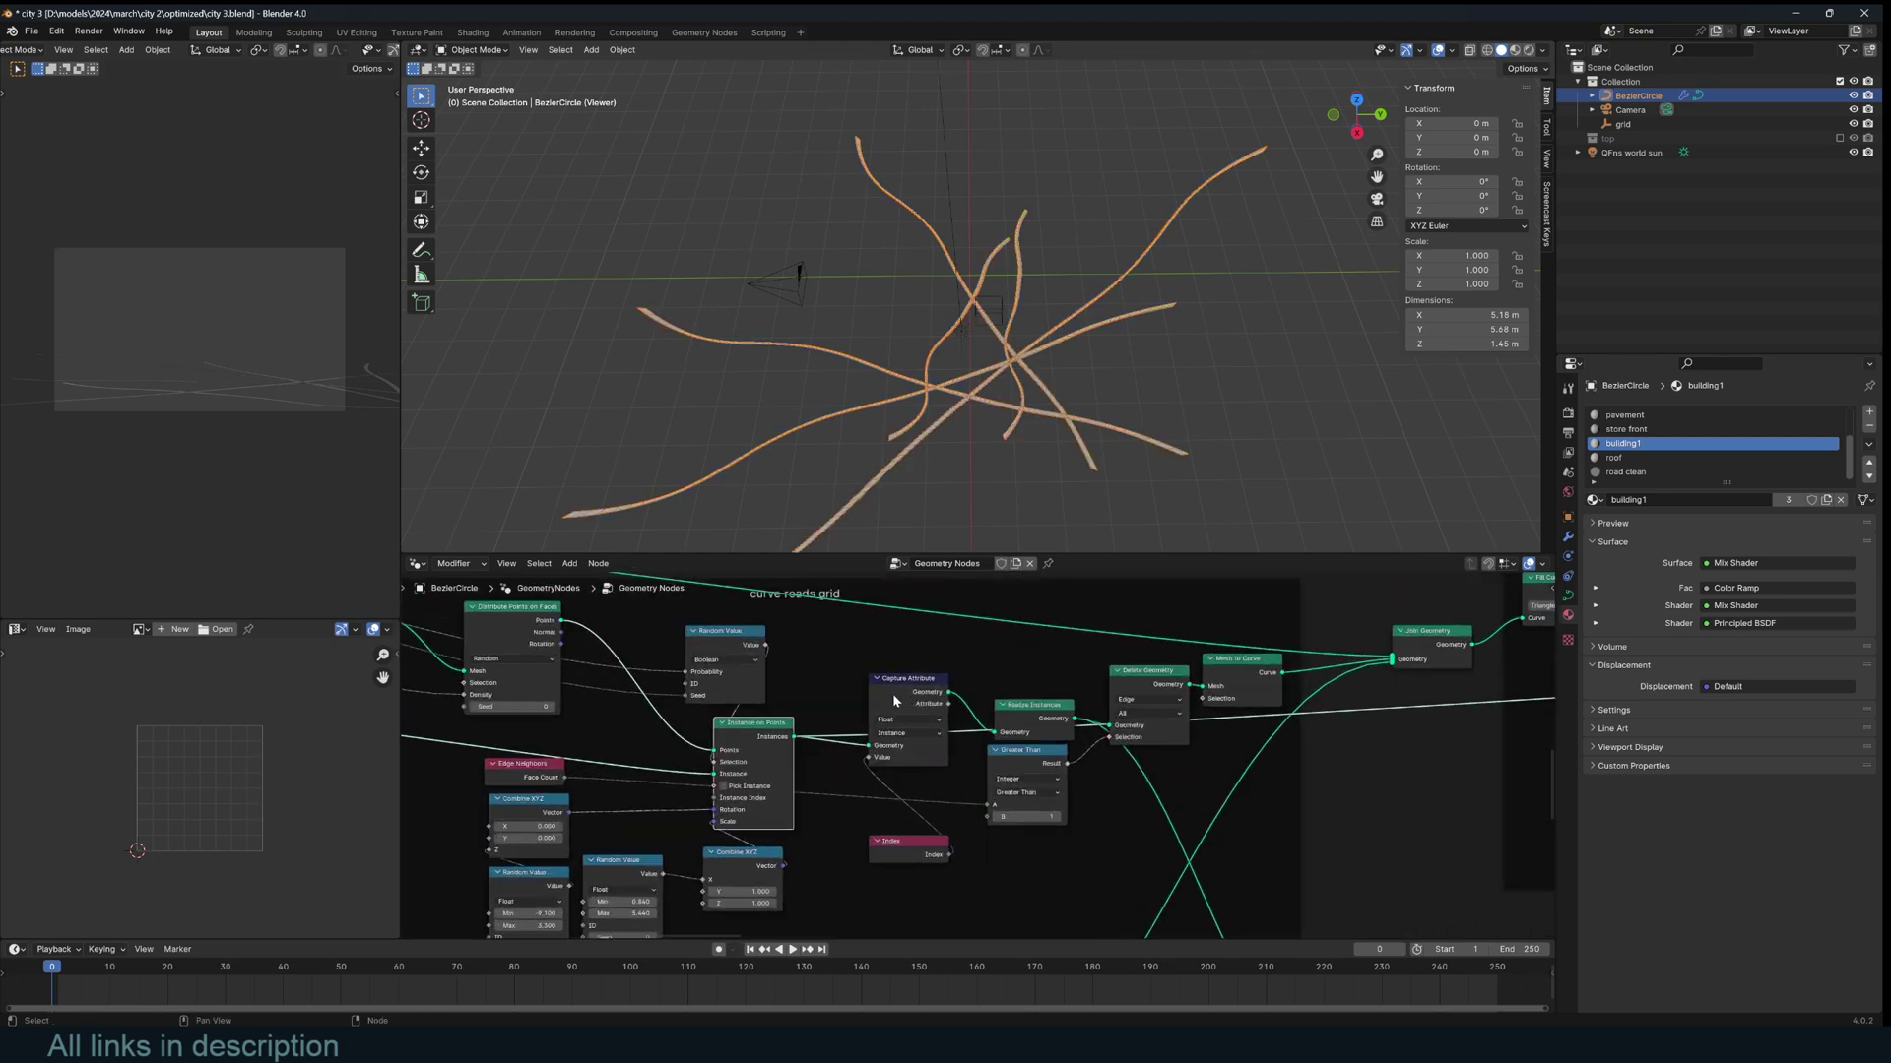
{"action": "left_click_drag", "start_coordinate": [894, 725], "coordinate": [870, 738]}
{"action": "left_click_drag", "start_coordinate": [894, 851], "coordinate": [878, 844]}
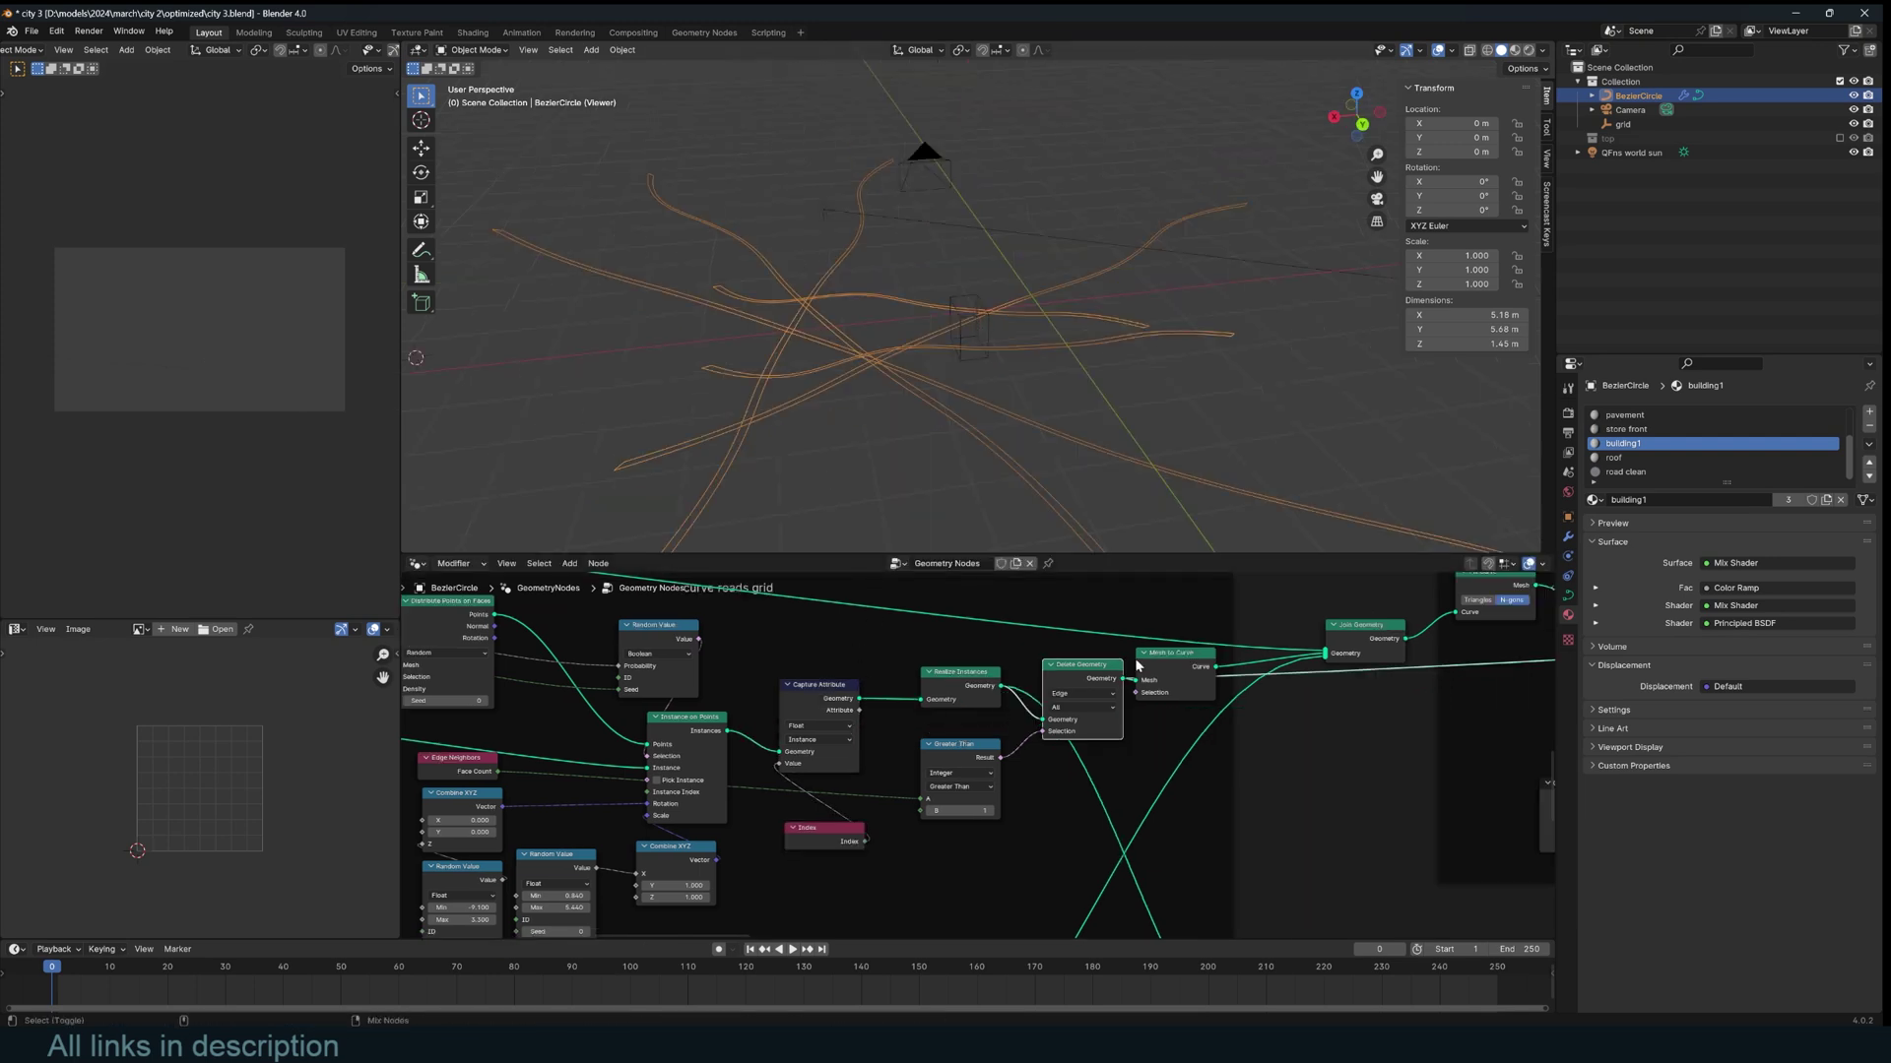
Preview the curve roads at Mesh to Curve and at the Join Geometry node that combines them with the street grid.
{"action": "left_click", "coordinate": [1154, 659], "text": "ctrl+shift"}
{"action": "scroll", "coordinate": [1244, 726], "scroll_direction": "down", "scroll_amount": 3}
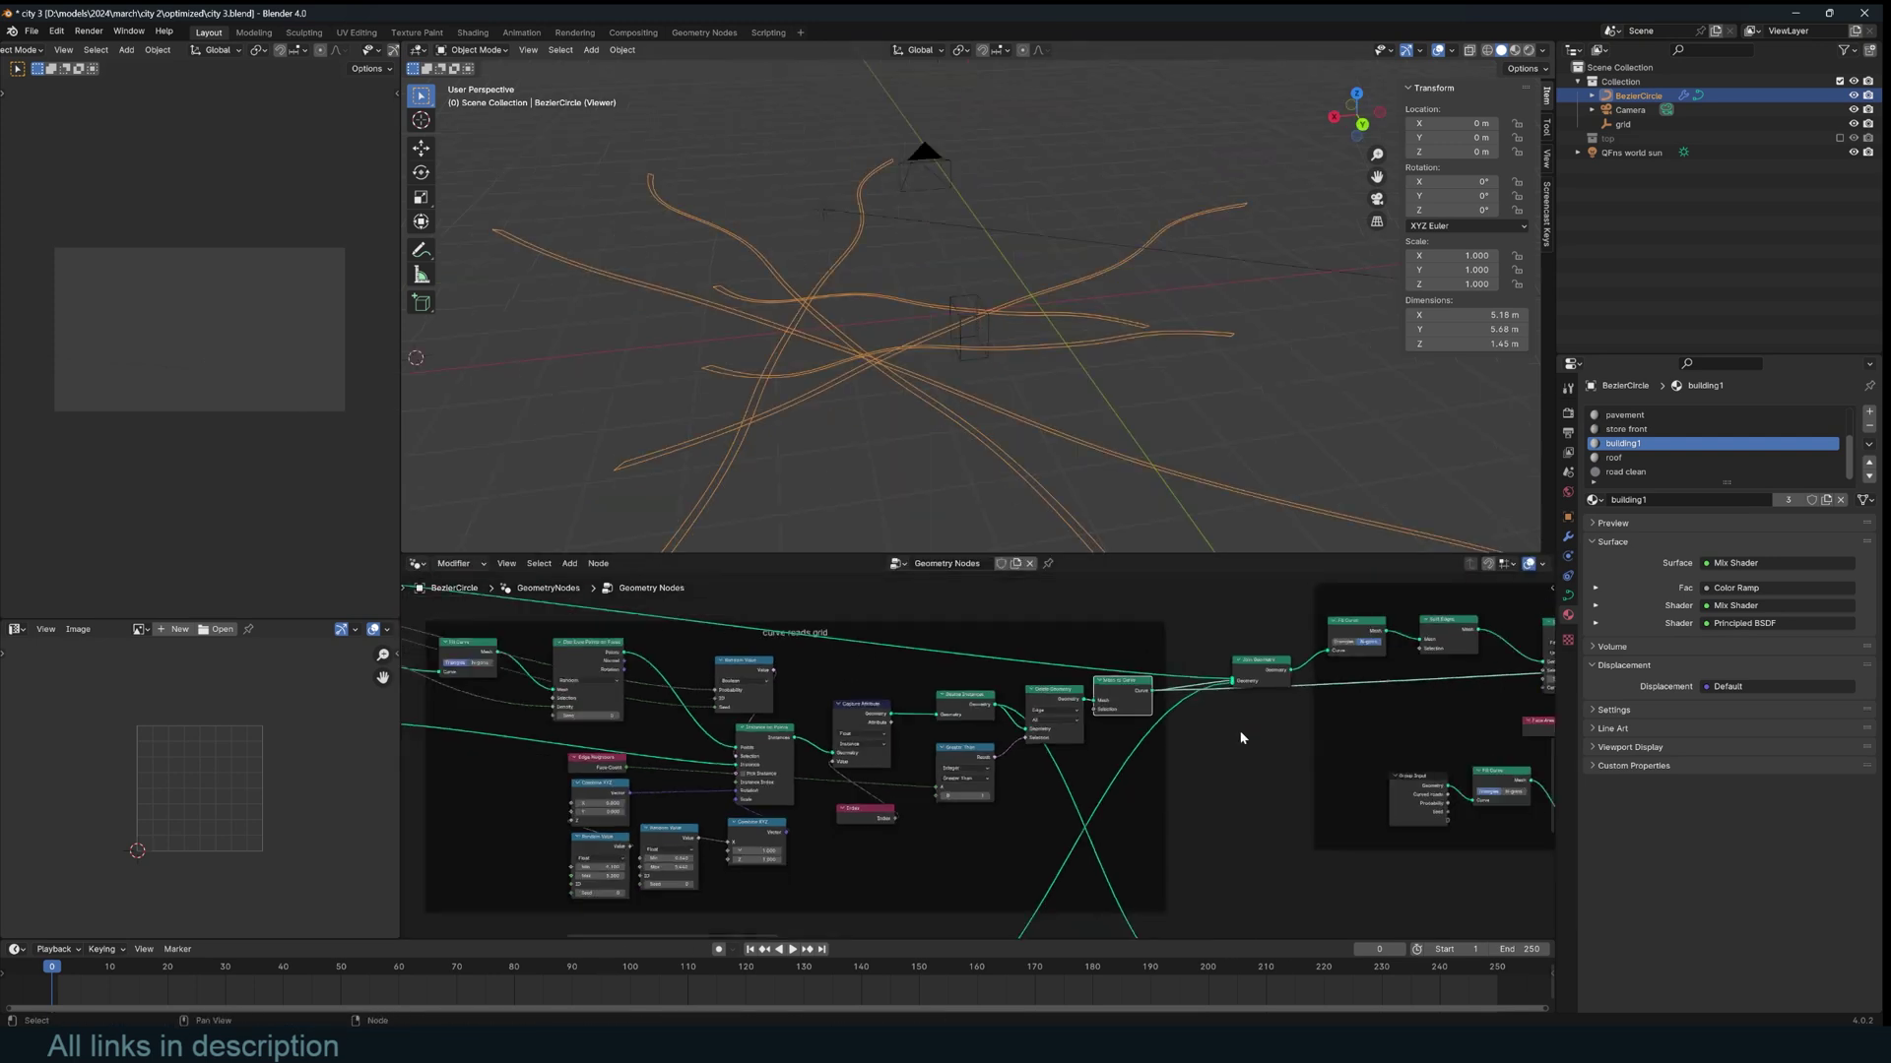
{"action": "left_click", "coordinate": [1178, 620], "text": "ctrl+shift"}
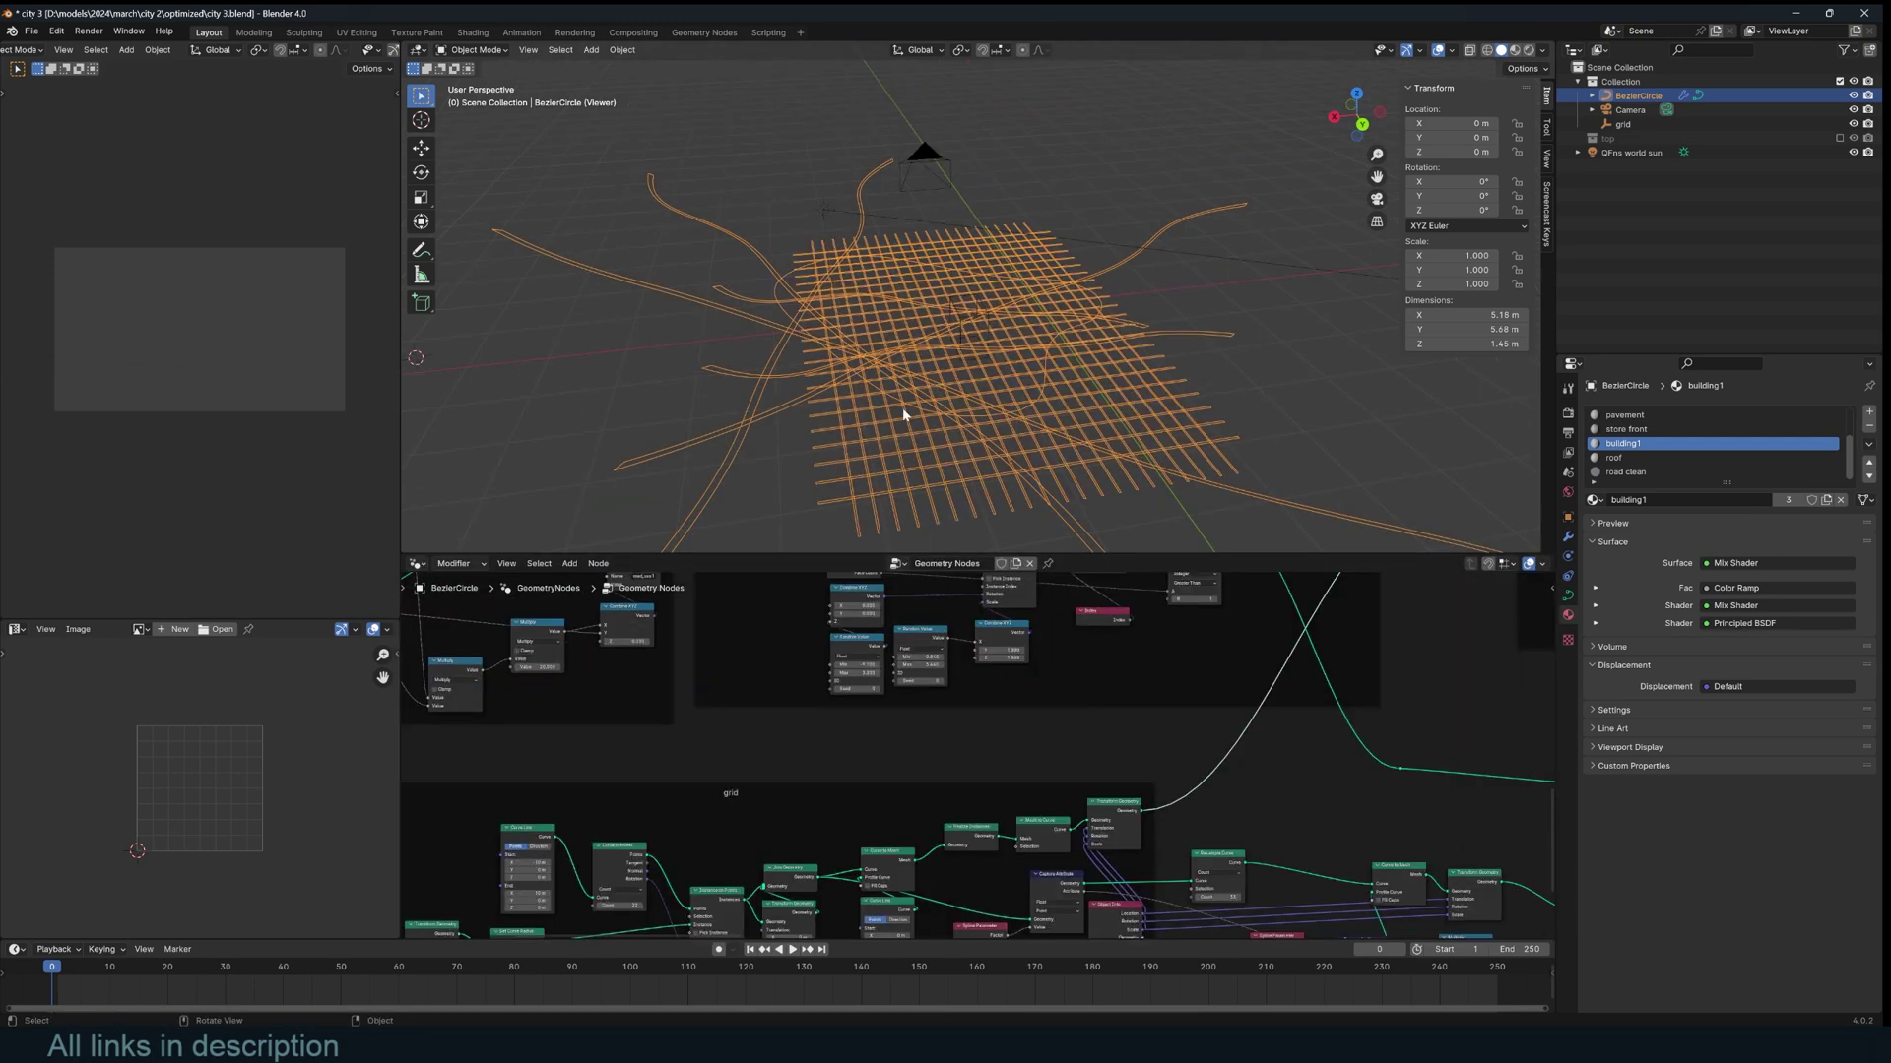
{"action": "middle_click_drag", "start_coordinate": [902, 408], "coordinate": [1005, 419]}
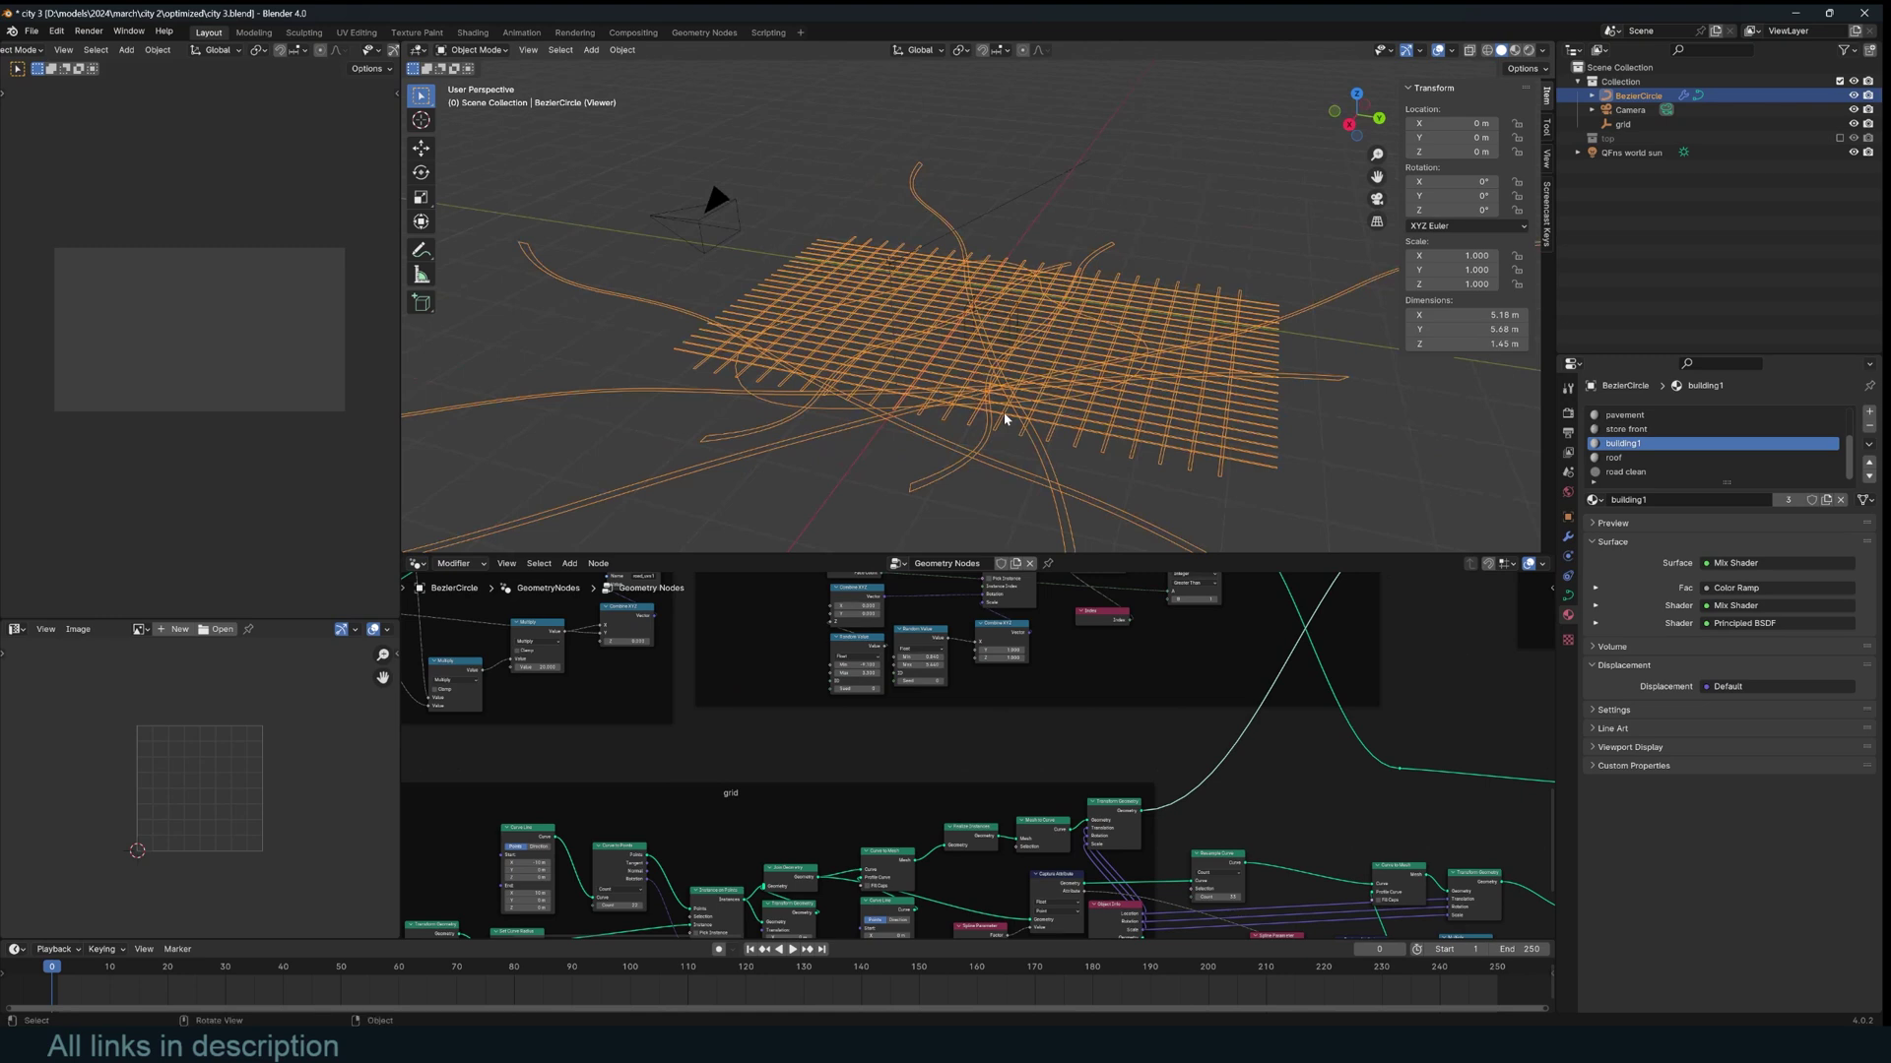
Preview the upper Curve Line node at the start of the grid frame.
{"action": "scroll", "coordinate": [1047, 718], "scroll_direction": "down", "scroll_amount": 4}
{"action": "middle_click_drag", "start_coordinate": [940, 819], "coordinate": [1223, 700]}
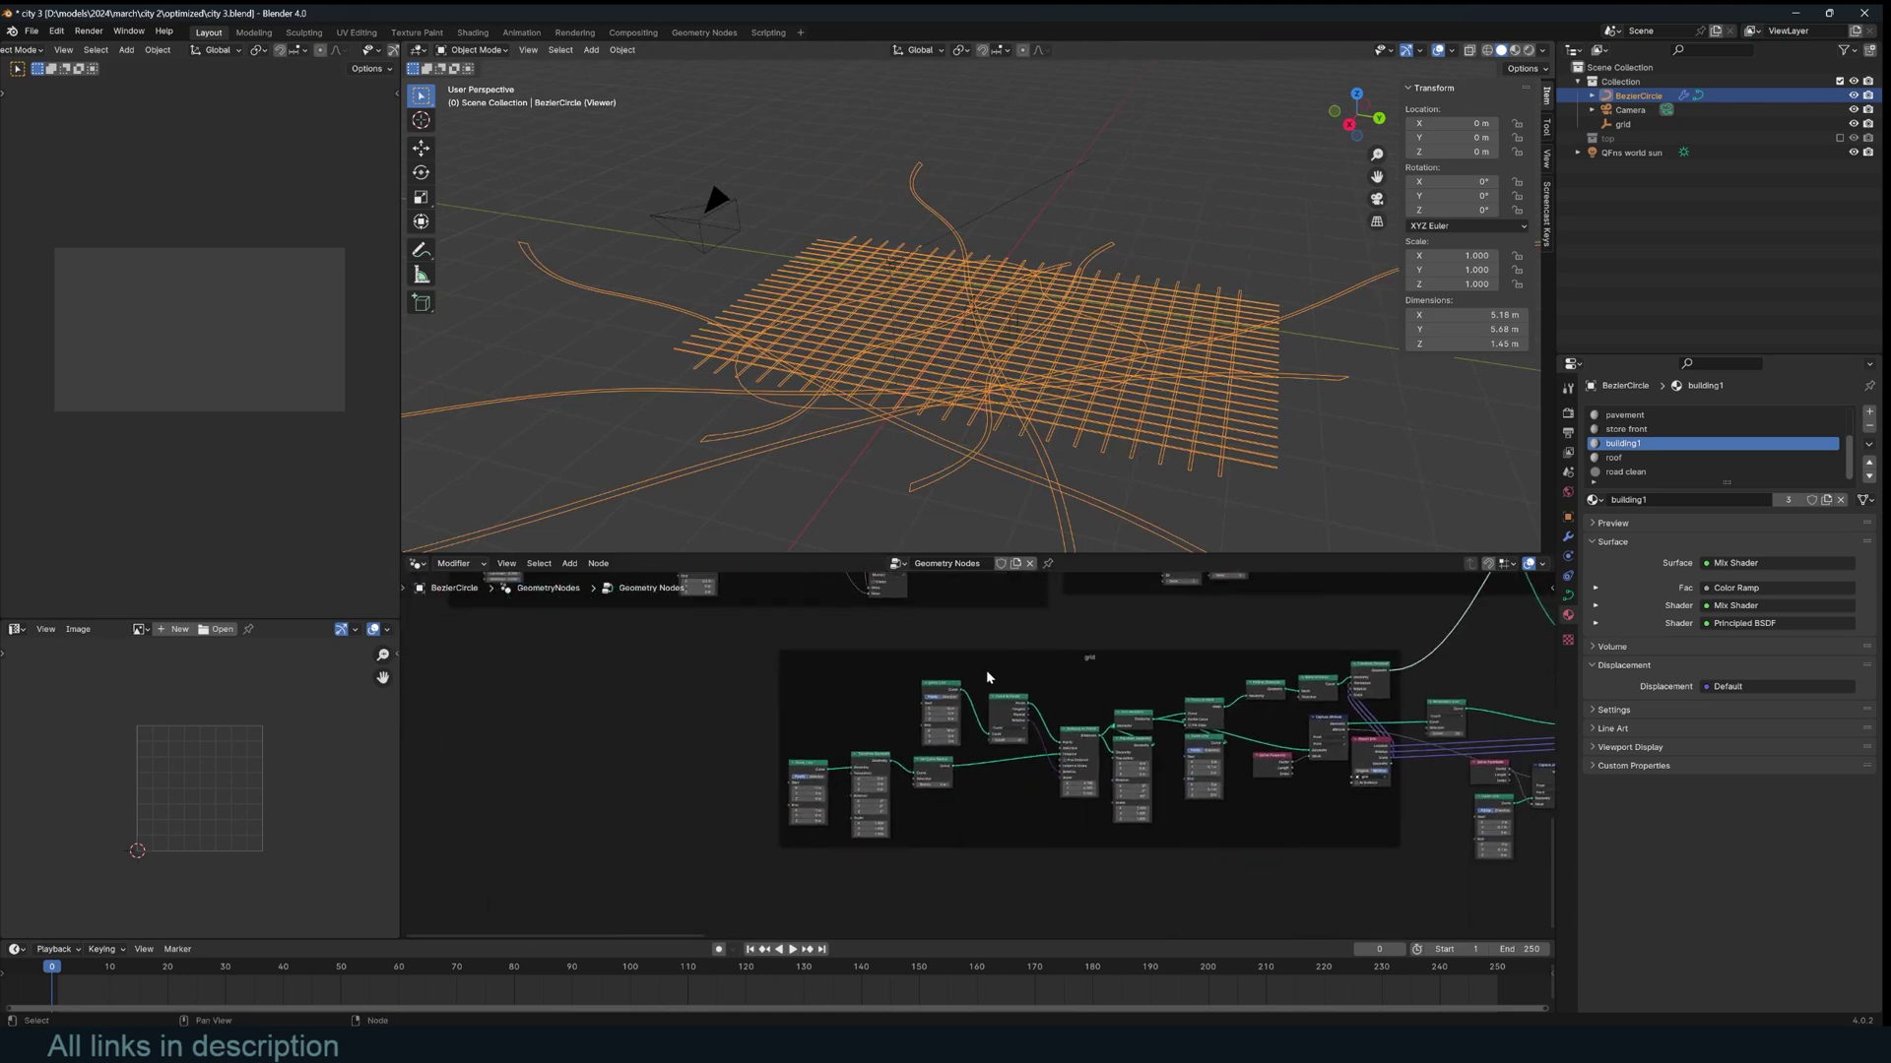
{"action": "middle_click_drag", "start_coordinate": [987, 677], "coordinate": [915, 775]}
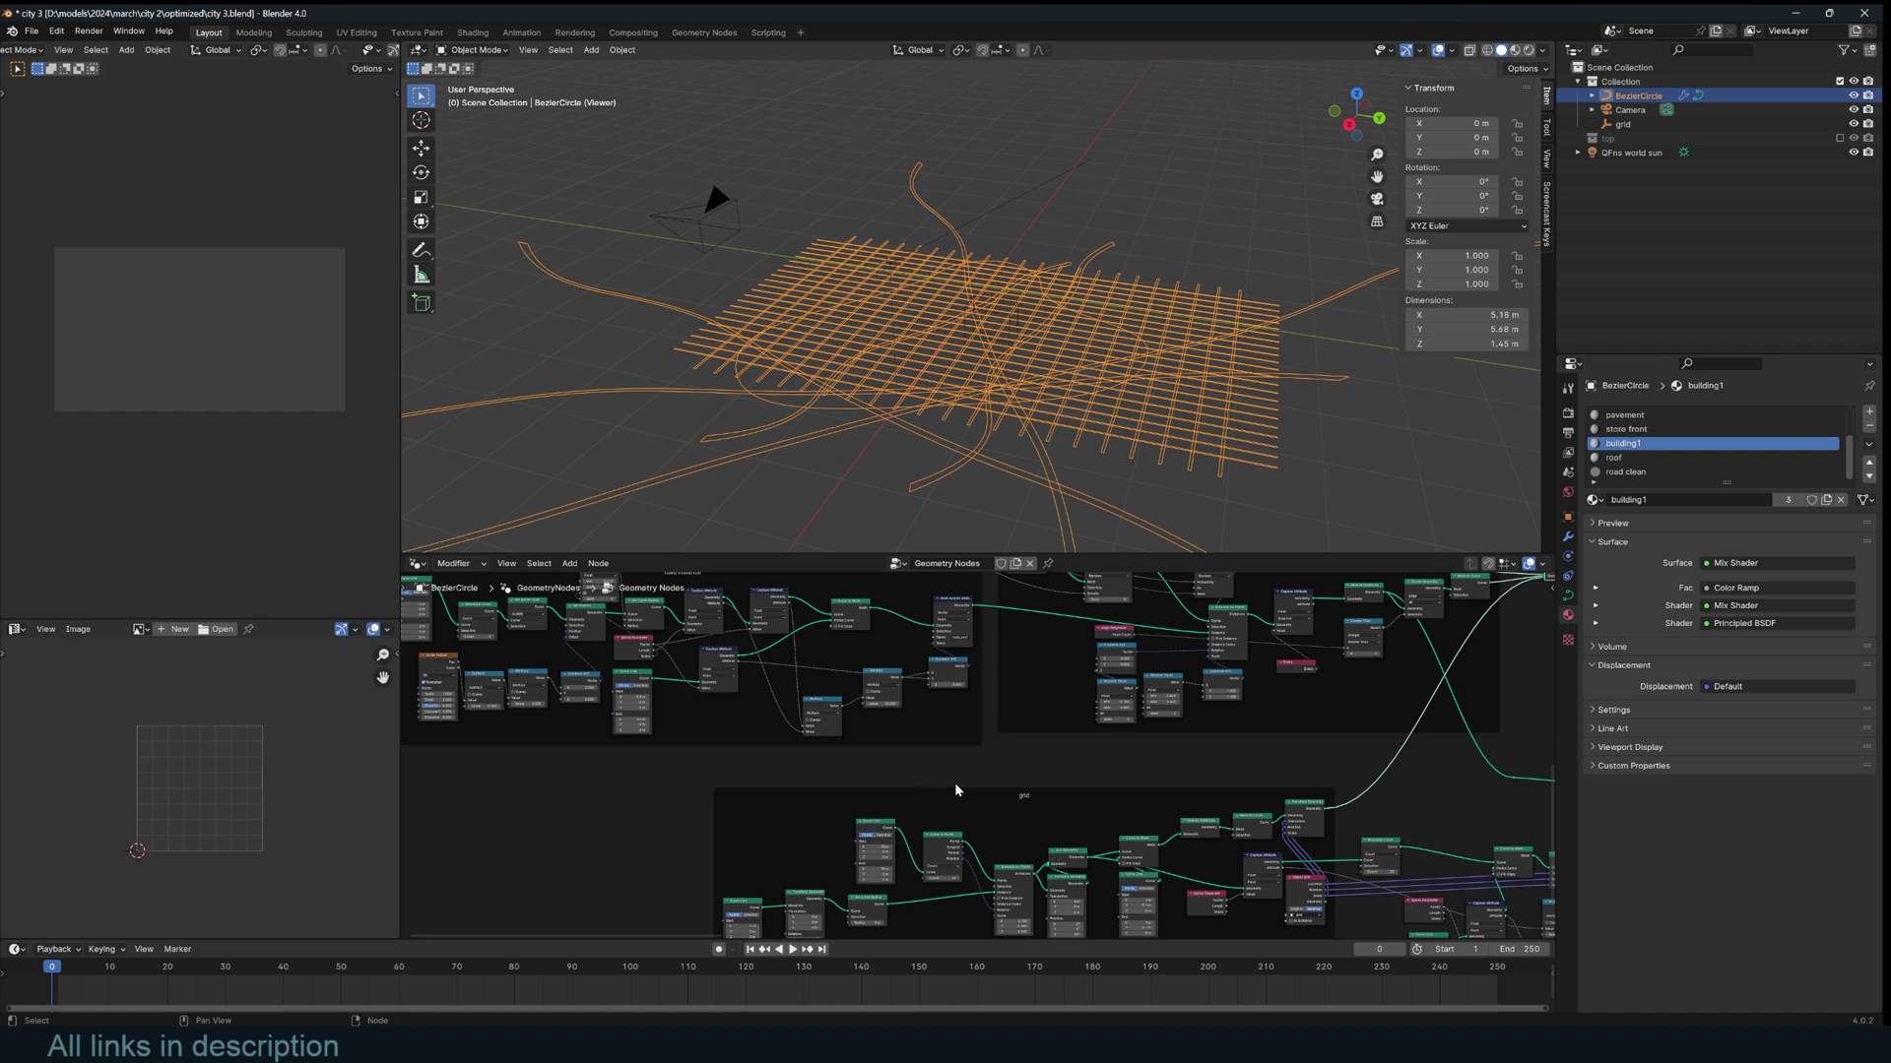
{"action": "scroll", "coordinate": [955, 789], "scroll_direction": "up", "scroll_amount": 3}
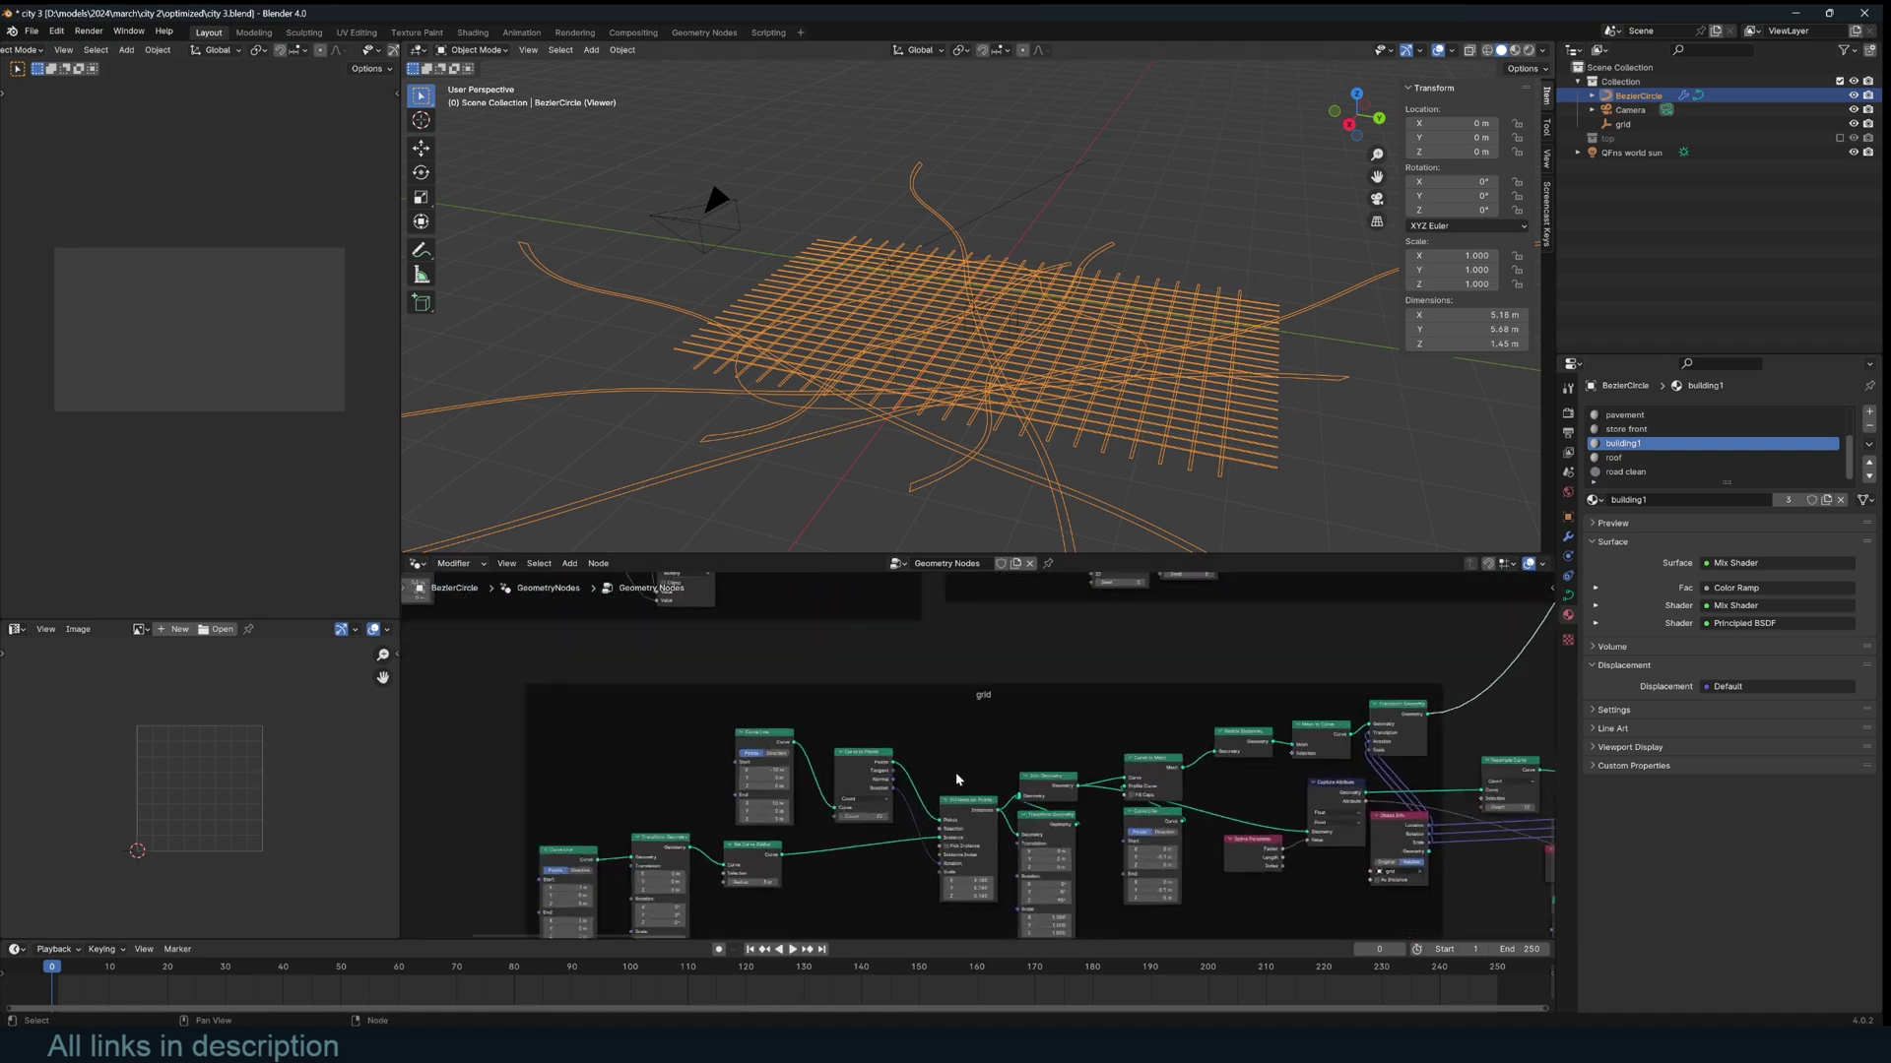
{"action": "middle_click_drag", "start_coordinate": [979, 807], "coordinate": [1071, 752]}
{"action": "middle_click_drag", "start_coordinate": [1246, 750], "coordinate": [1132, 780]}
{"action": "left_click", "coordinate": [745, 719], "text": "ctrl+shift"}
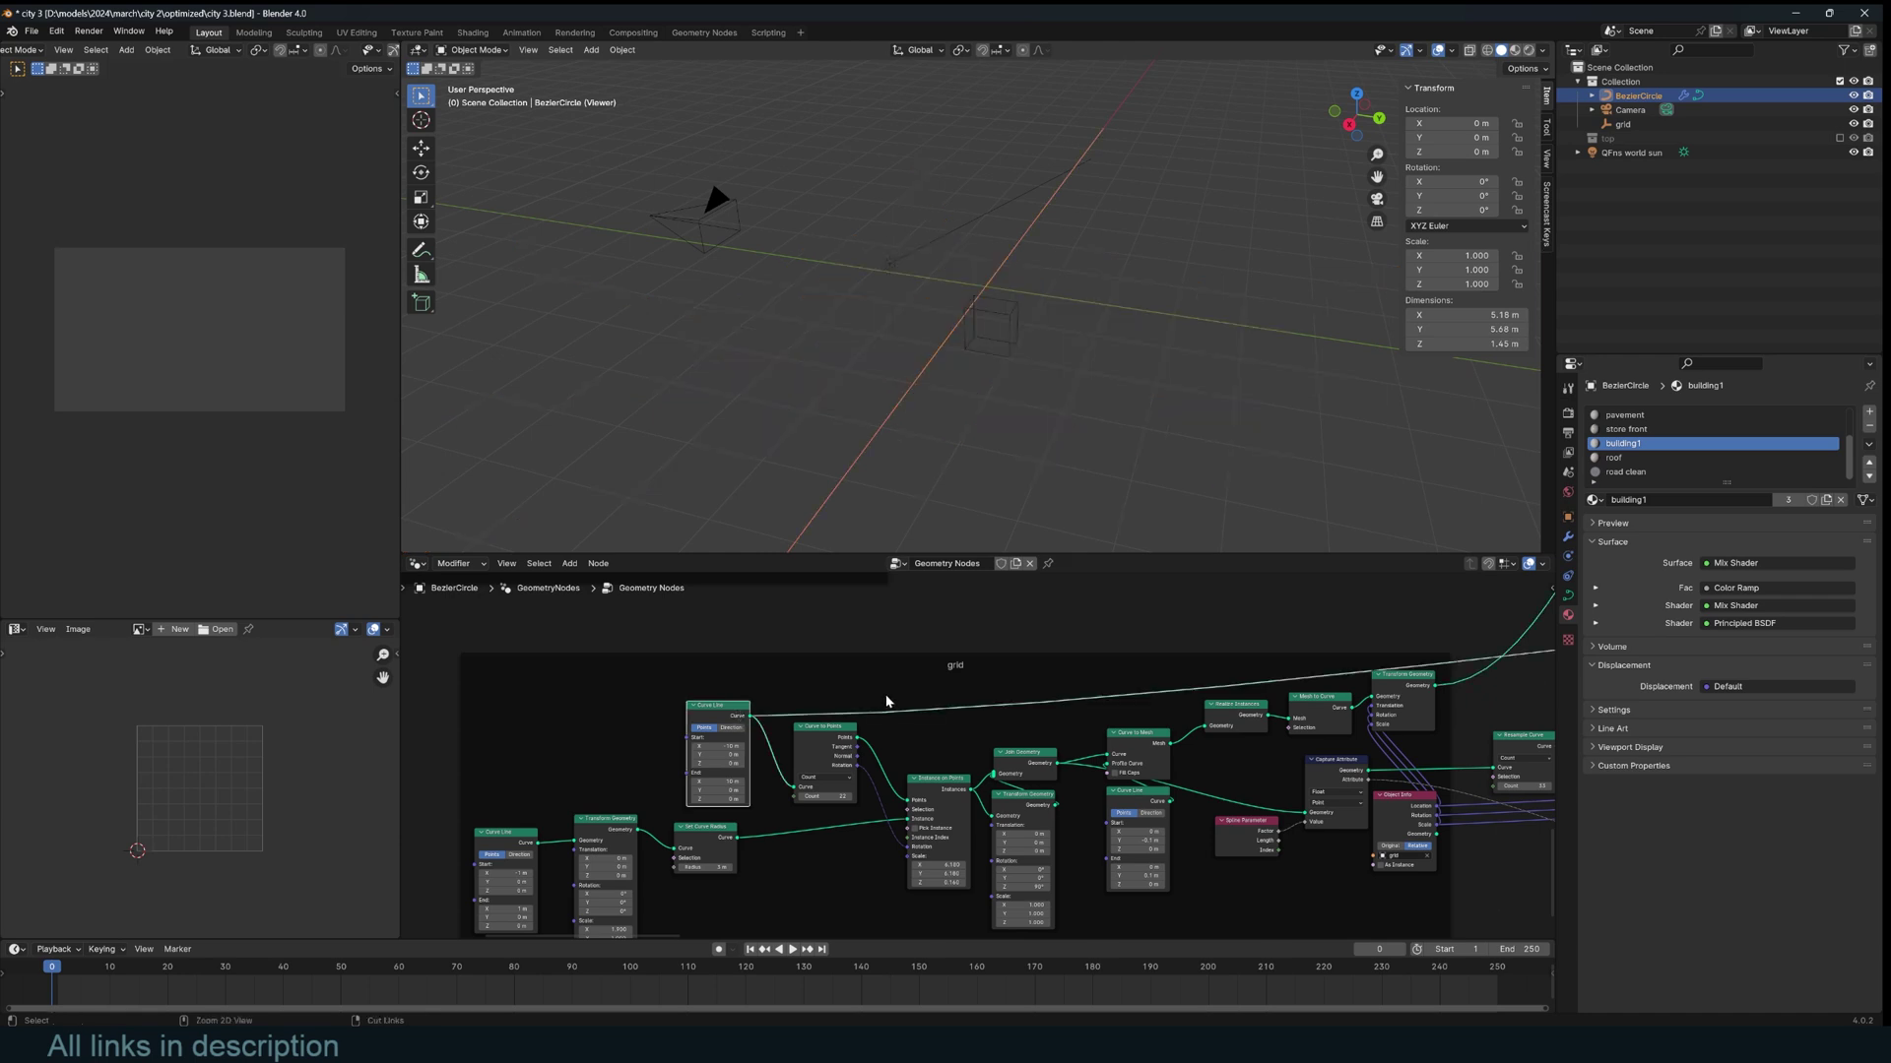
Preview the grid frame's Instance on Points lines and the crossed lines from its Join Geometry node.
{"action": "left_click", "coordinate": [938, 817], "text": "ctrl+shift"}
{"action": "scroll", "coordinate": [1007, 386], "scroll_direction": "down", "scroll_amount": 2}
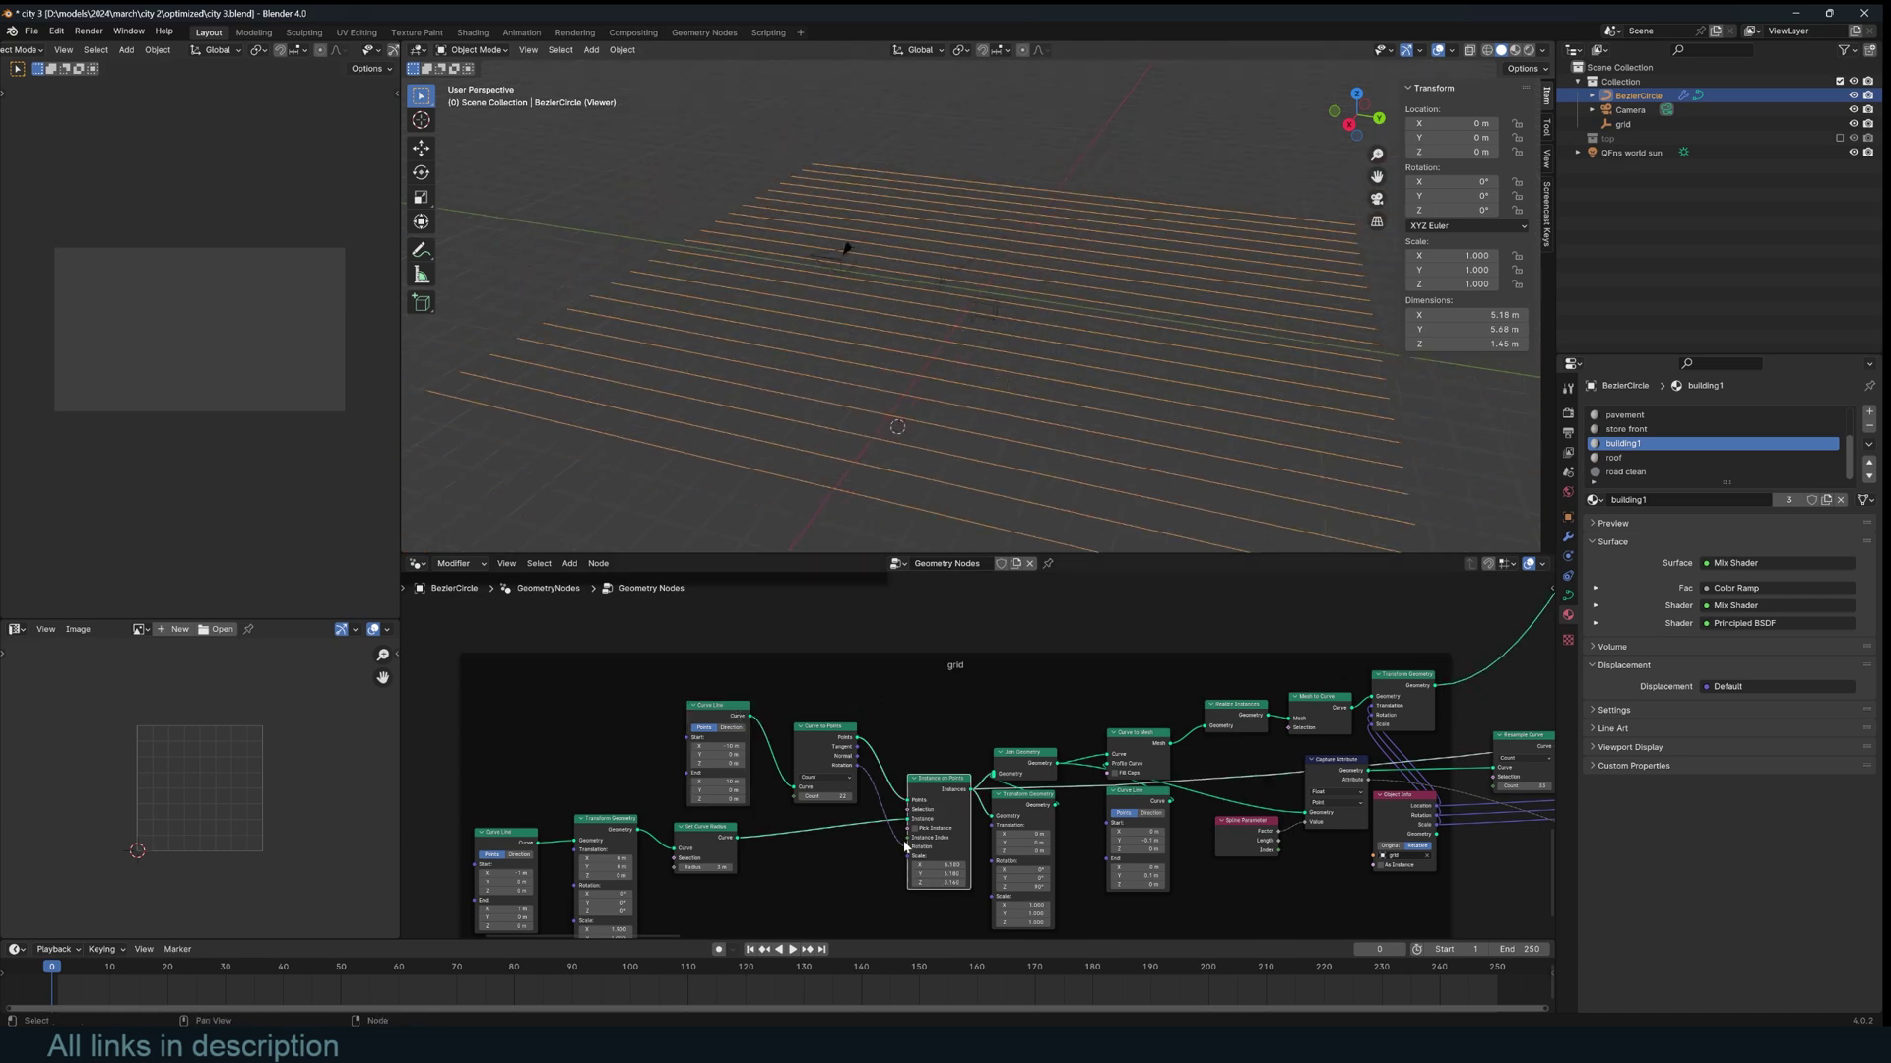
{"action": "middle_click_drag", "start_coordinate": [967, 802], "coordinate": [944, 770]}
{"action": "left_click", "coordinate": [979, 727], "text": "ctrl+shift"}
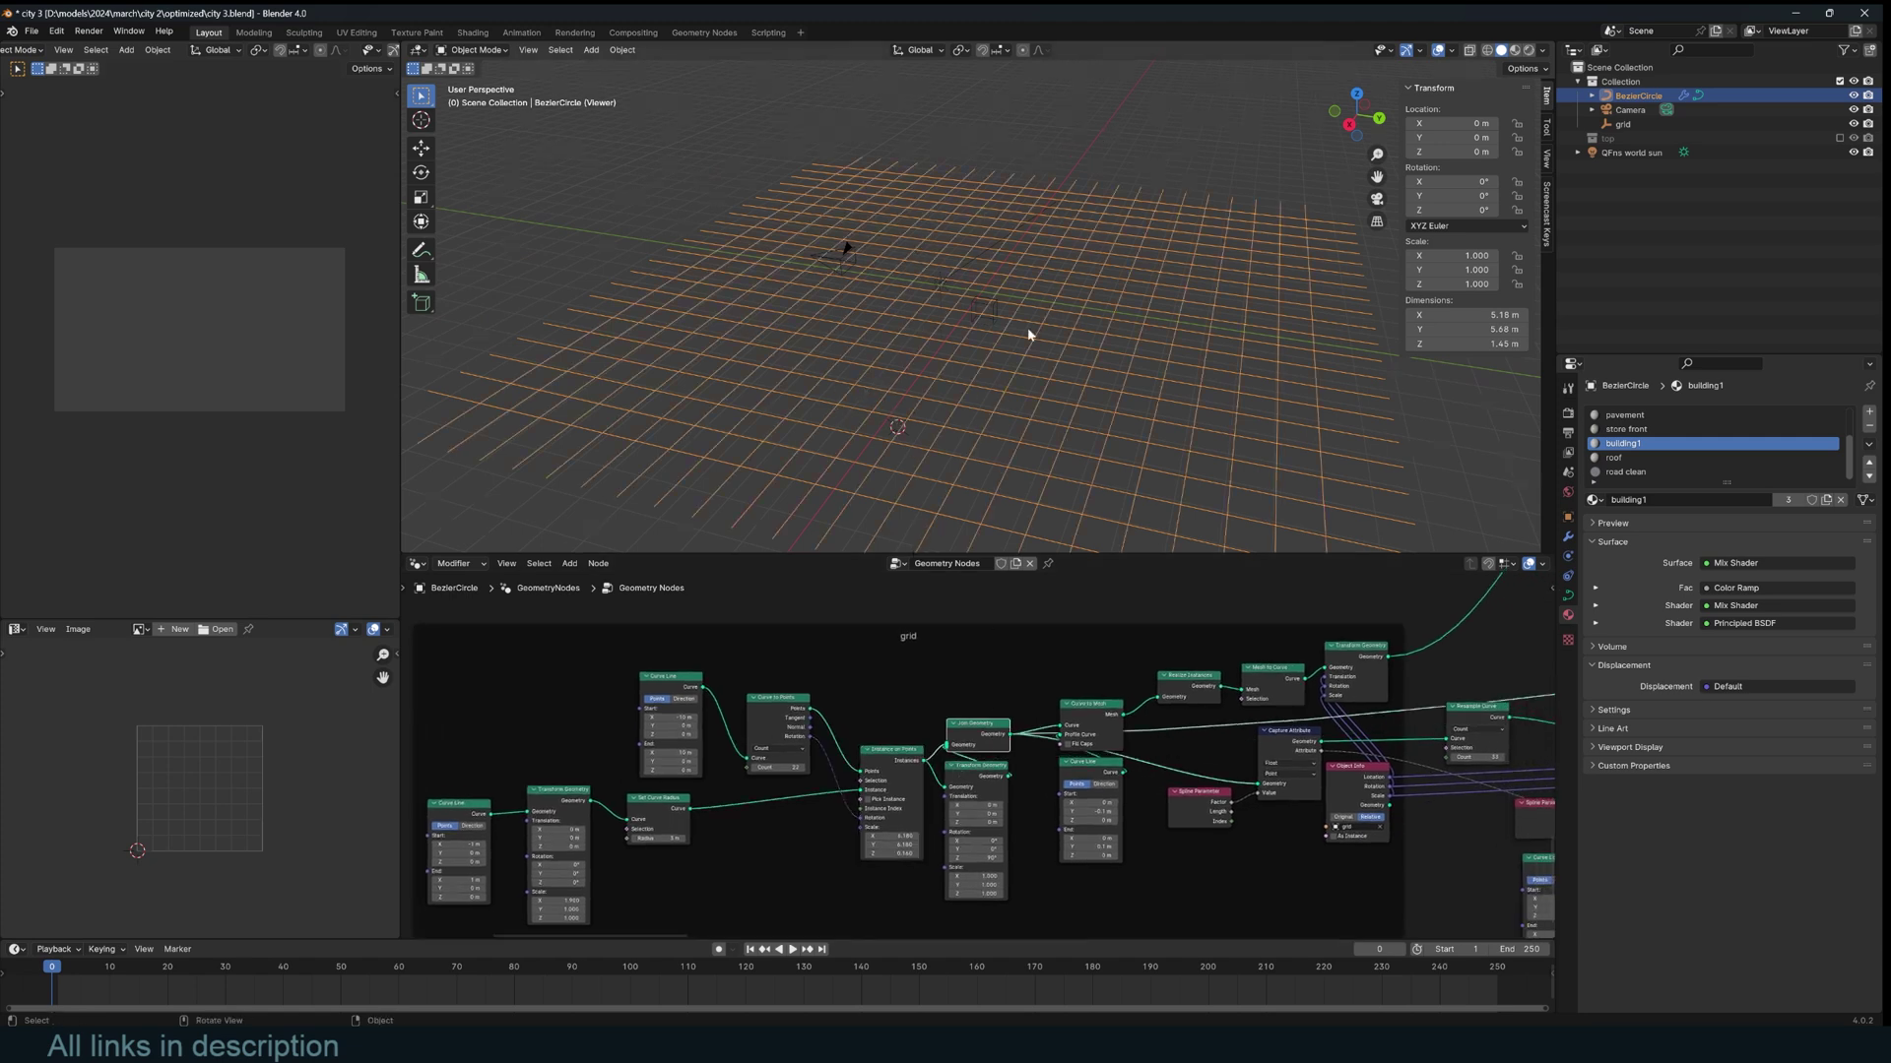
Preview the grid's Curve to Mesh output and the Curve Line used as its profile, returning to the meshed streets.
{"action": "middle_click_drag", "start_coordinate": [1090, 711], "coordinate": [984, 699]}
{"action": "left_click", "coordinate": [983, 696], "text": "ctrl+shift"}
{"action": "scroll", "coordinate": [819, 423], "scroll_direction": "up", "scroll_amount": 7}
{"action": "scroll", "coordinate": [973, 756], "scroll_direction": "up", "scroll_amount": 3}
{"action": "left_click", "coordinate": [983, 760], "text": "ctrl+shift"}
{"action": "left_click", "coordinate": [1009, 689], "text": "ctrl+shift"}
{"action": "scroll", "coordinate": [975, 293], "scroll_direction": "down", "scroll_amount": 4}
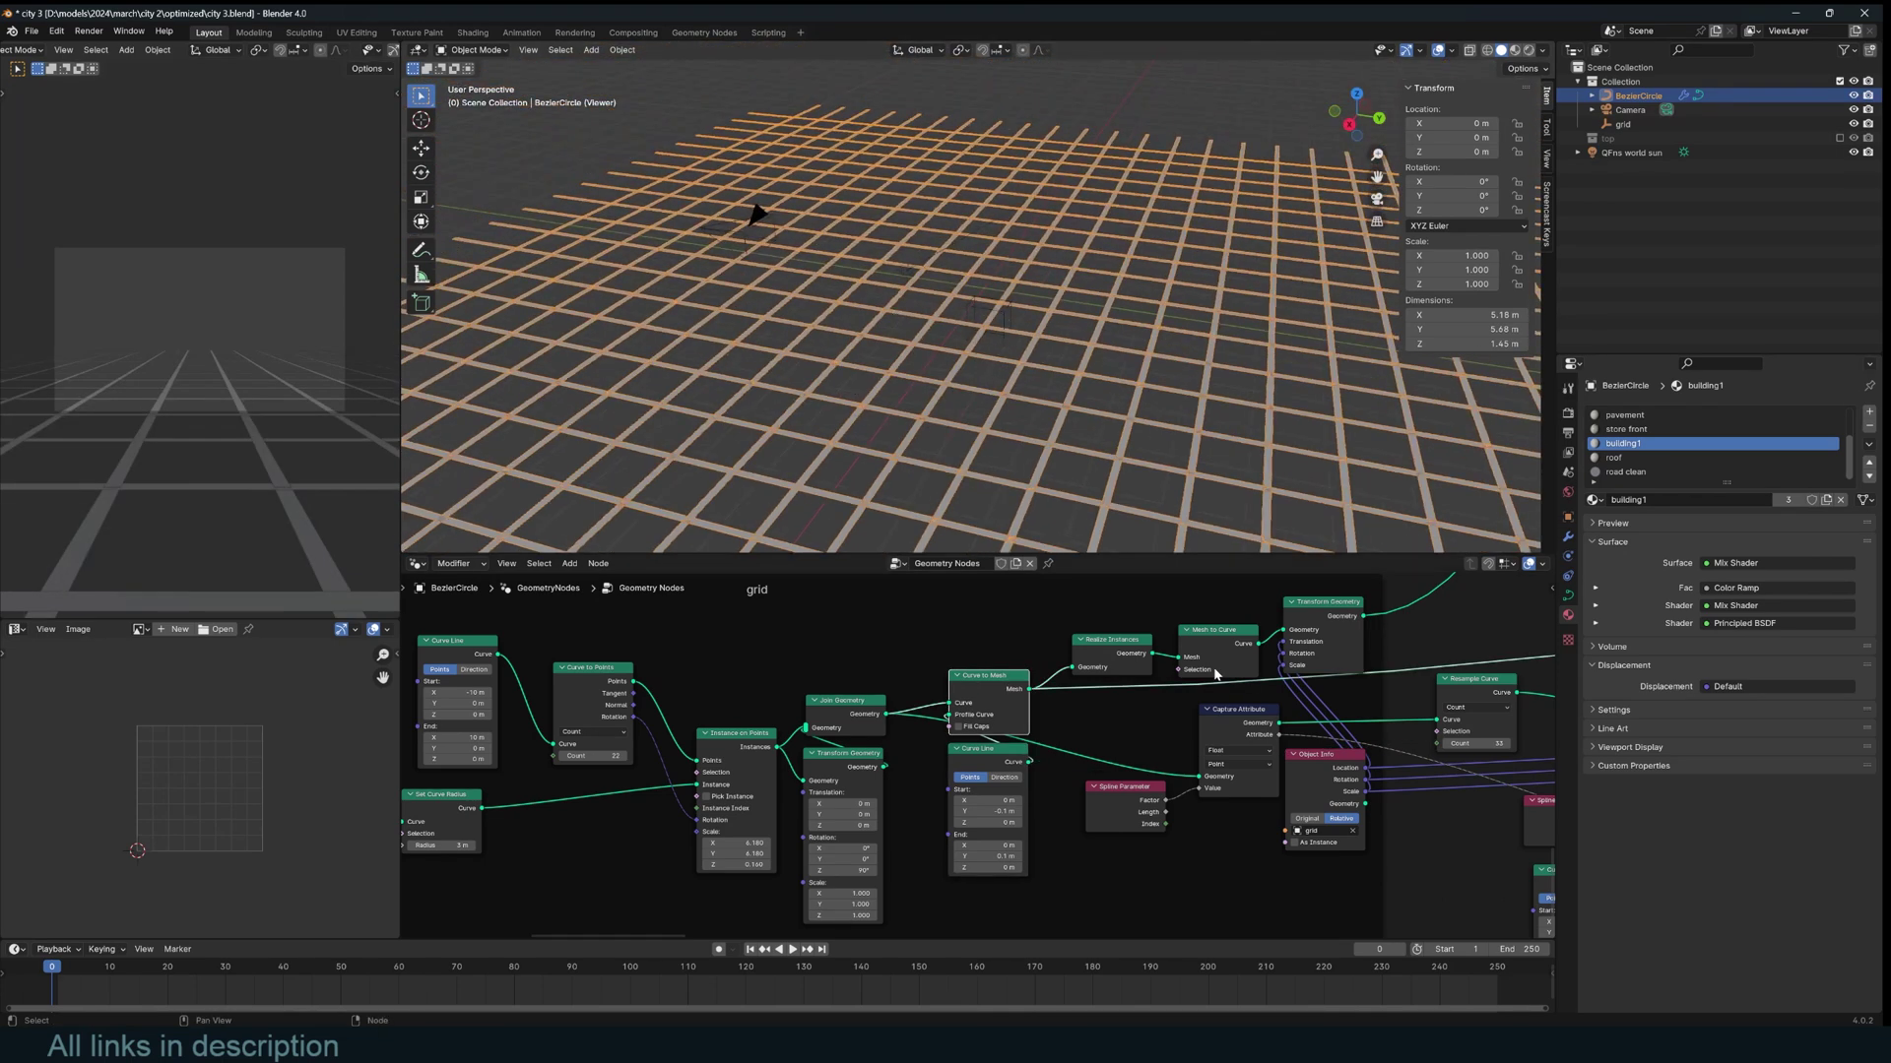
Select the grid empty among the buildings to inspect its transform, and reselect the city object.
{"action": "middle_click_drag", "start_coordinate": [1242, 698], "coordinate": [1132, 701]}
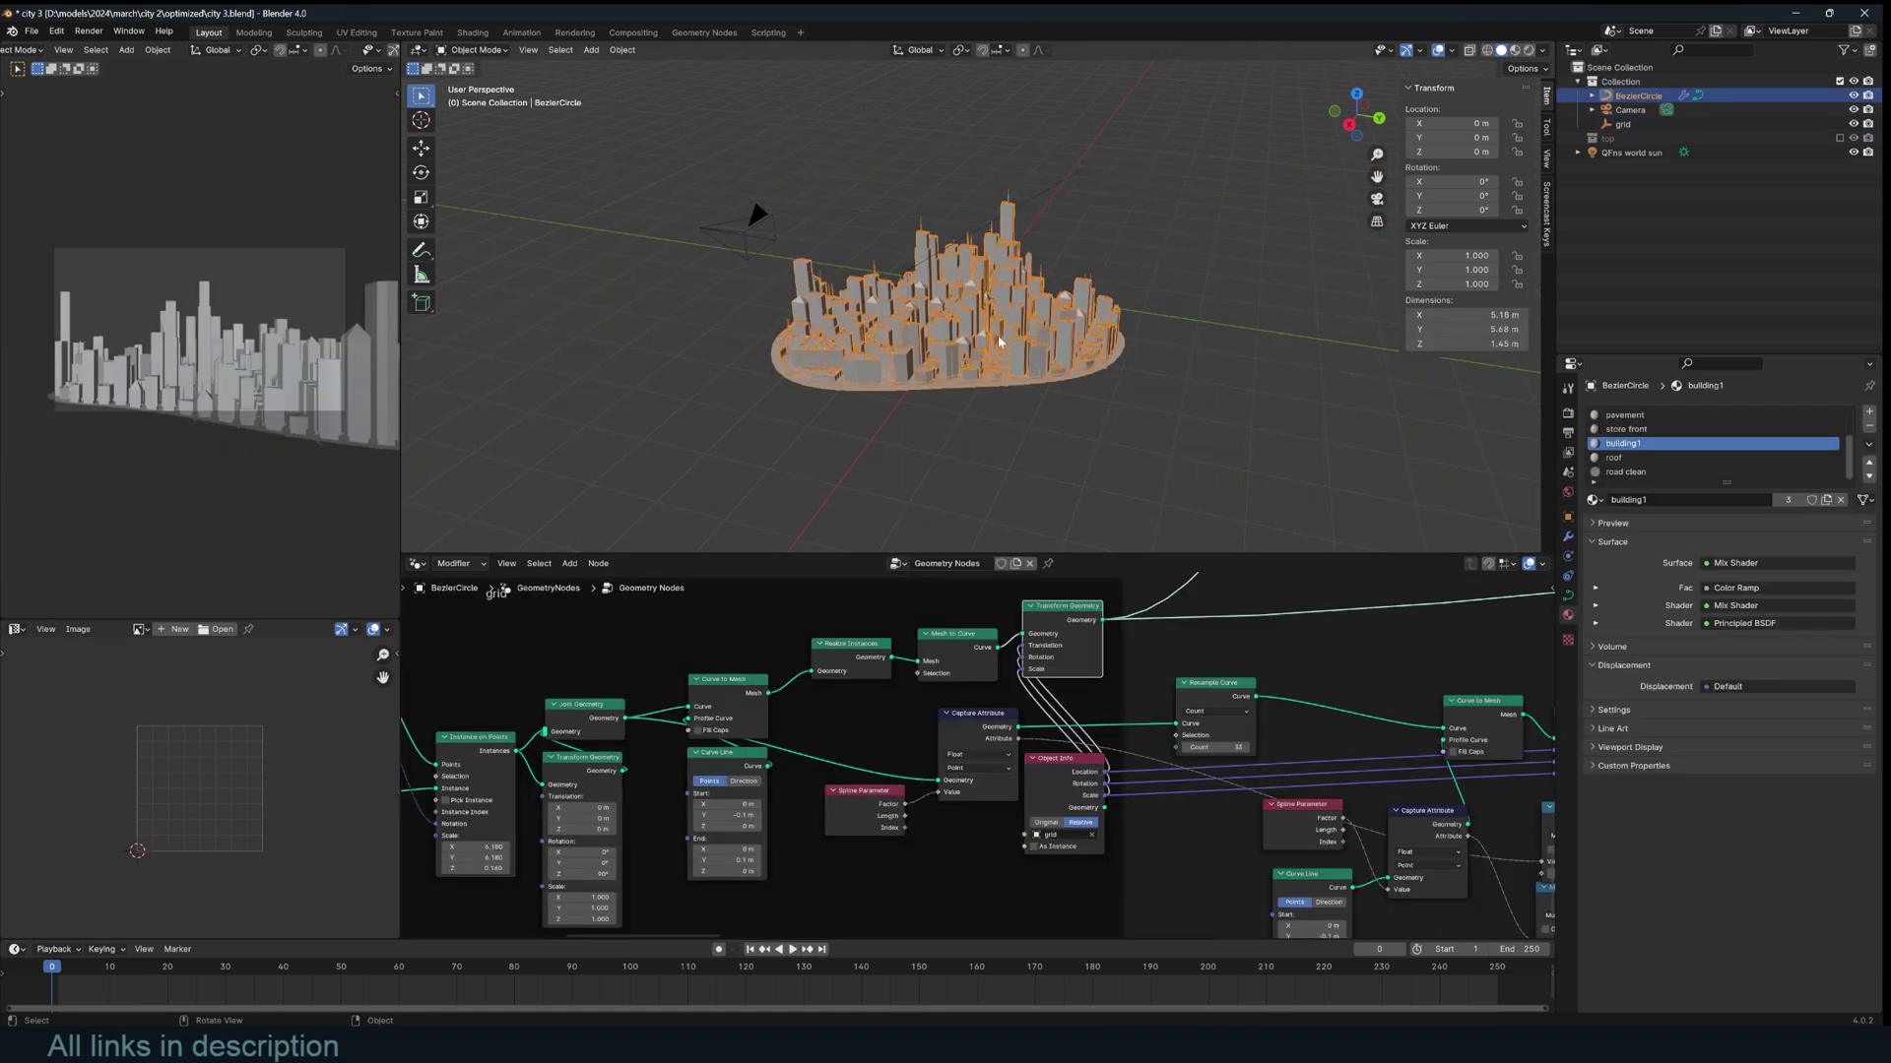
{"action": "left_click", "coordinate": [991, 302]}
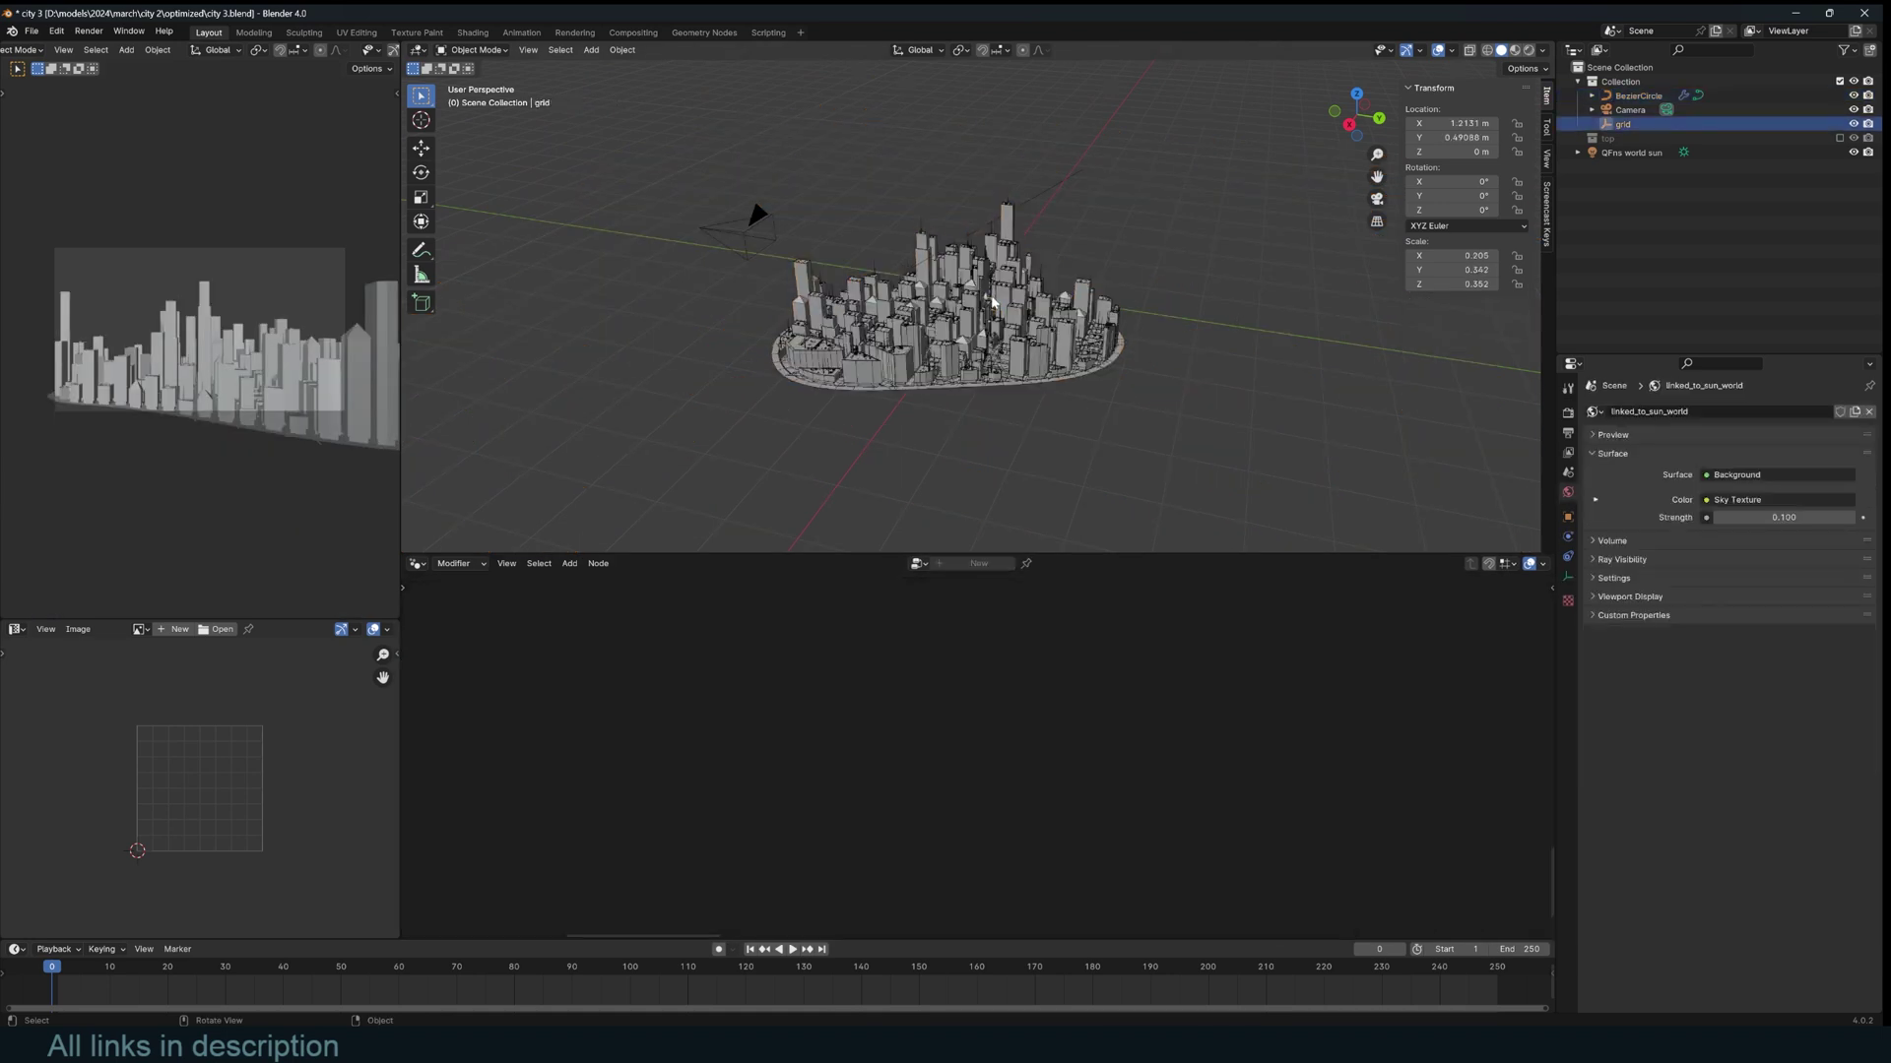
{"action": "left_click", "coordinate": [1111, 321]}
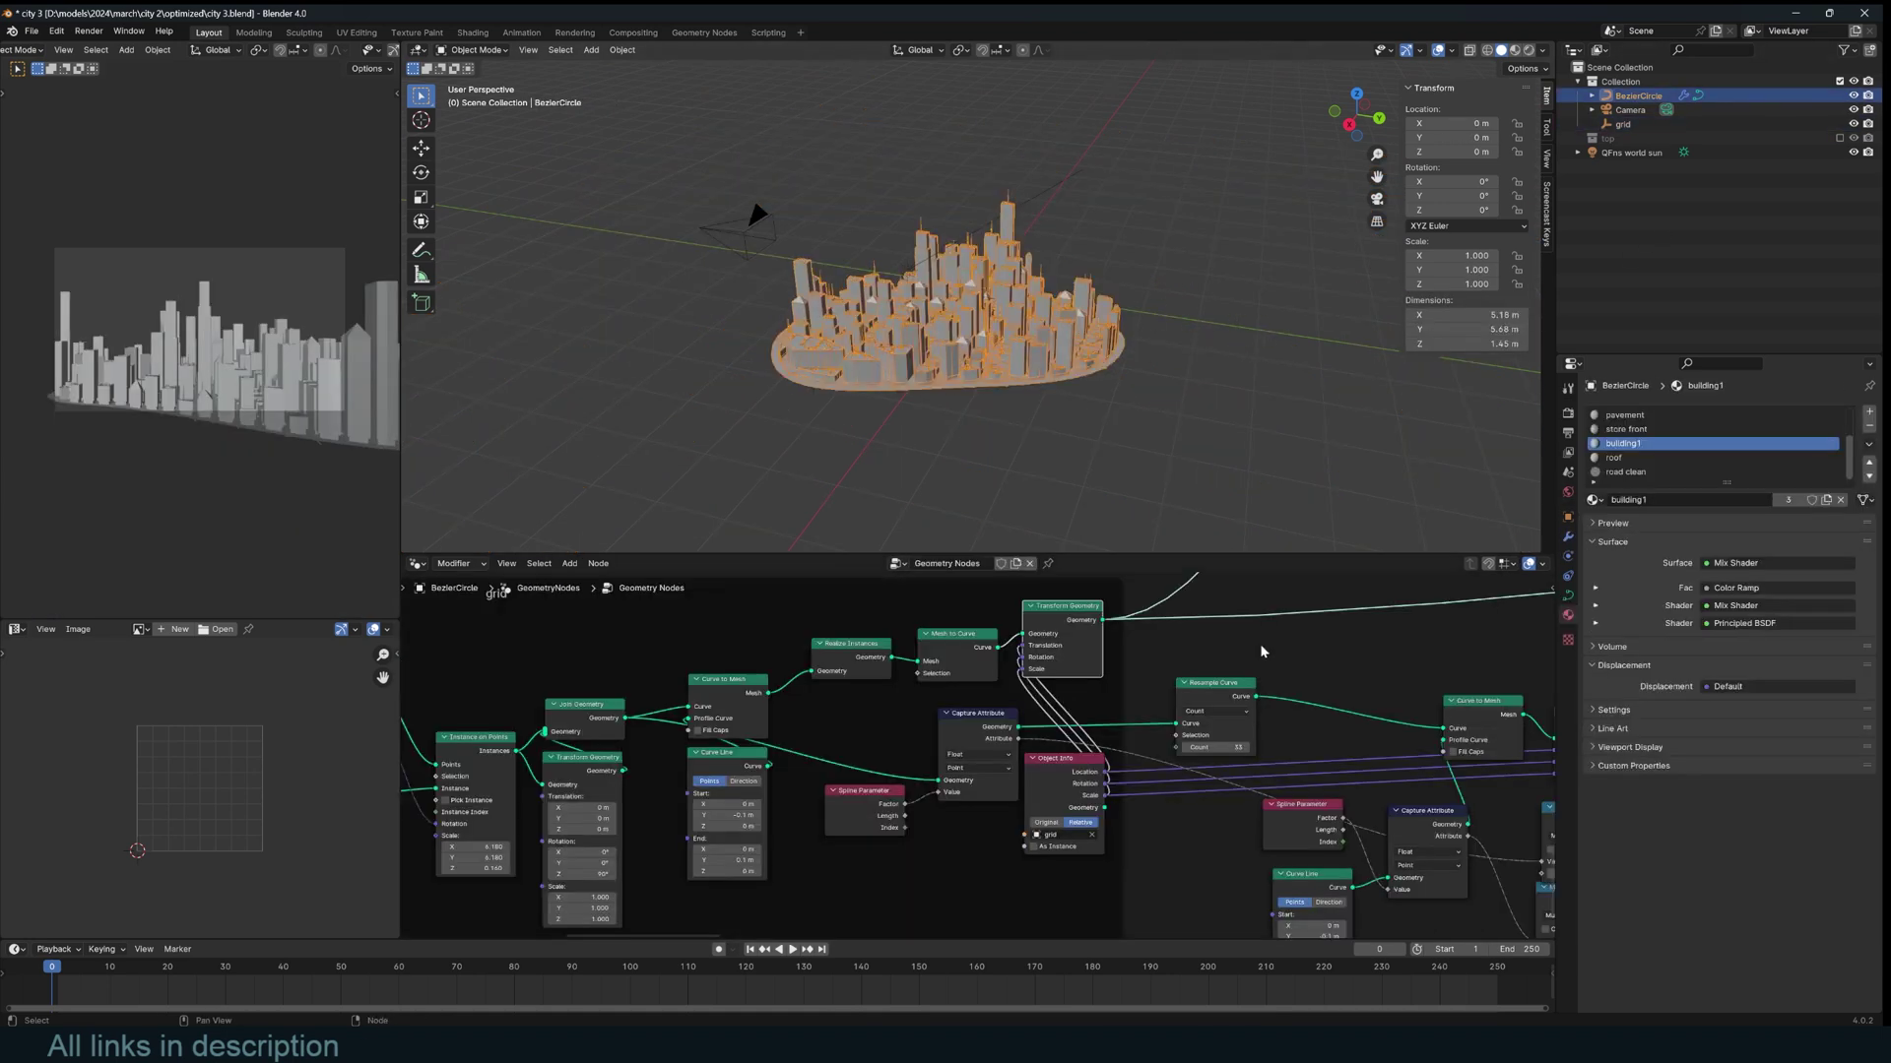
Preview the grid's Transform Geometry output and nudge the Object Info node that references the grid empty.
{"action": "scroll", "coordinate": [1264, 658], "scroll_direction": "down", "scroll_amount": 3}
{"action": "left_click", "coordinate": [1037, 674], "text": "ctrl+shift"}
{"action": "scroll", "coordinate": [1067, 431], "scroll_direction": "up", "scroll_amount": 5}
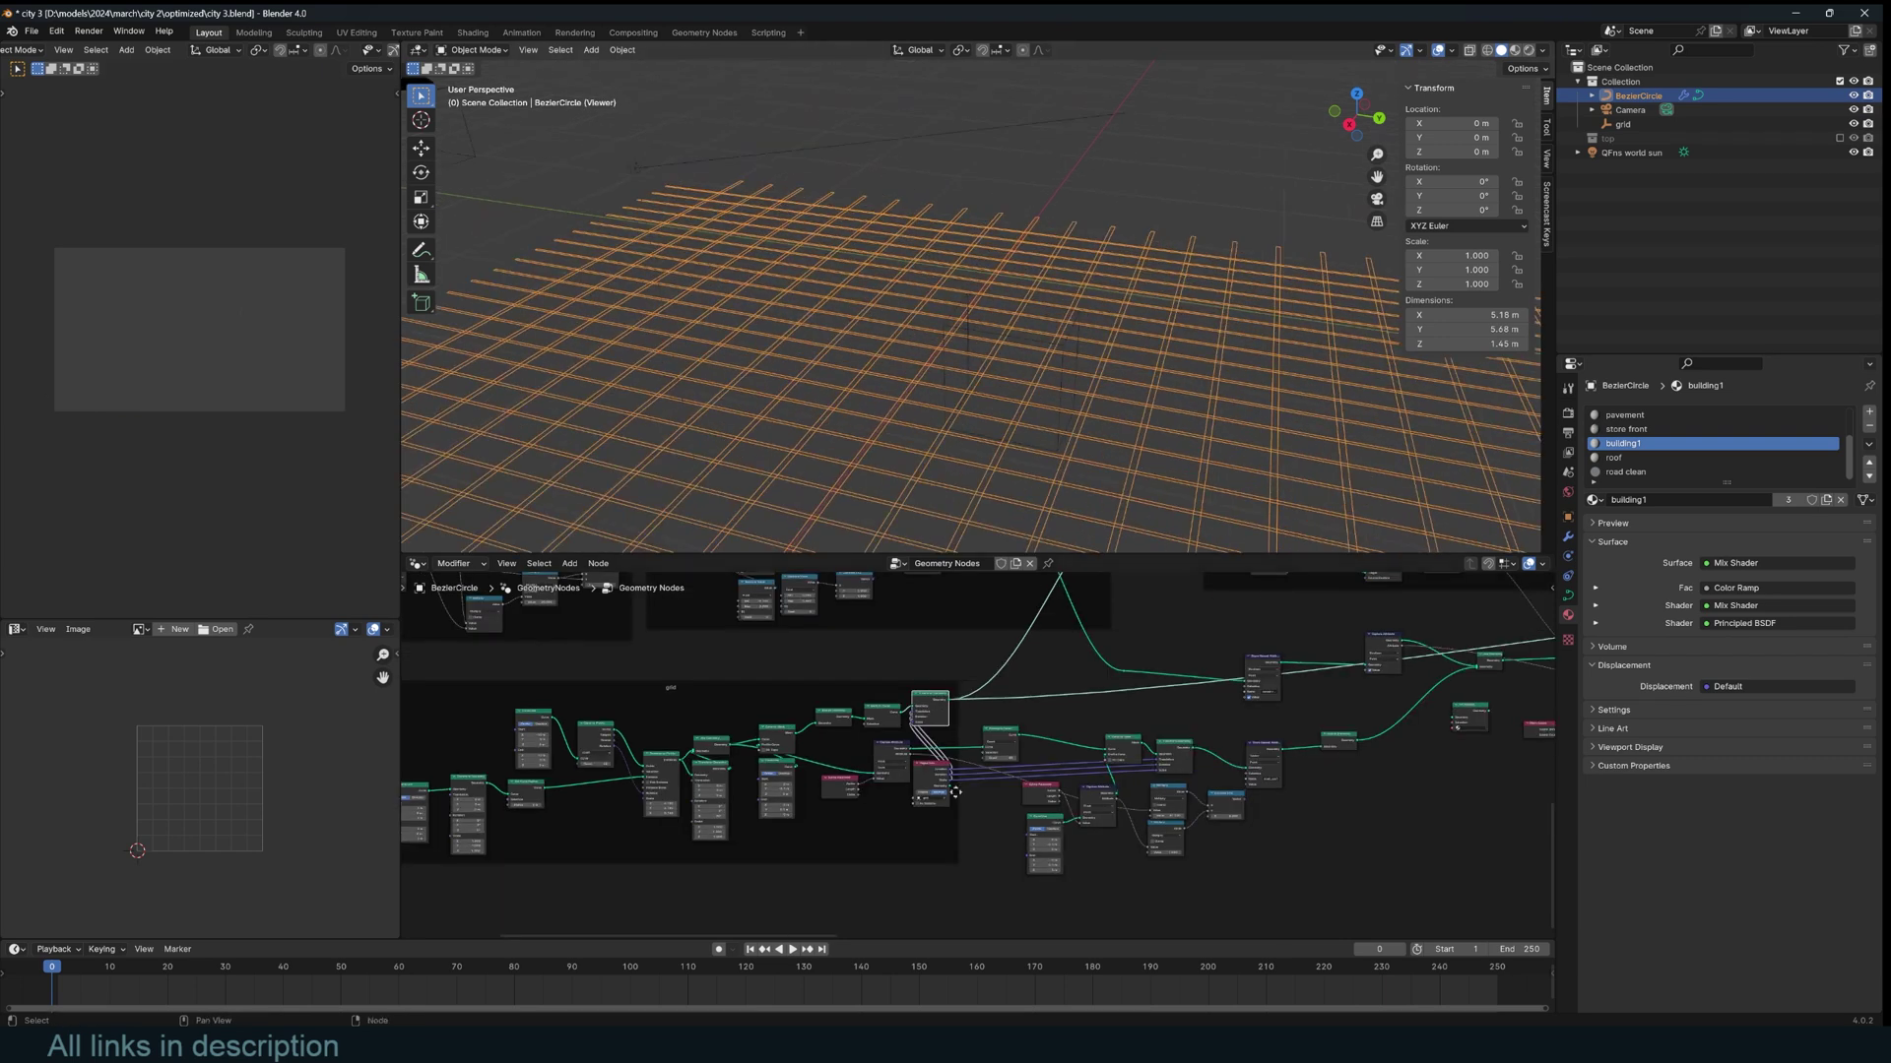
{"action": "scroll", "coordinate": [954, 789], "scroll_direction": "up", "scroll_amount": 8}
{"action": "left_click_drag", "start_coordinate": [890, 781], "coordinate": [901, 775]}
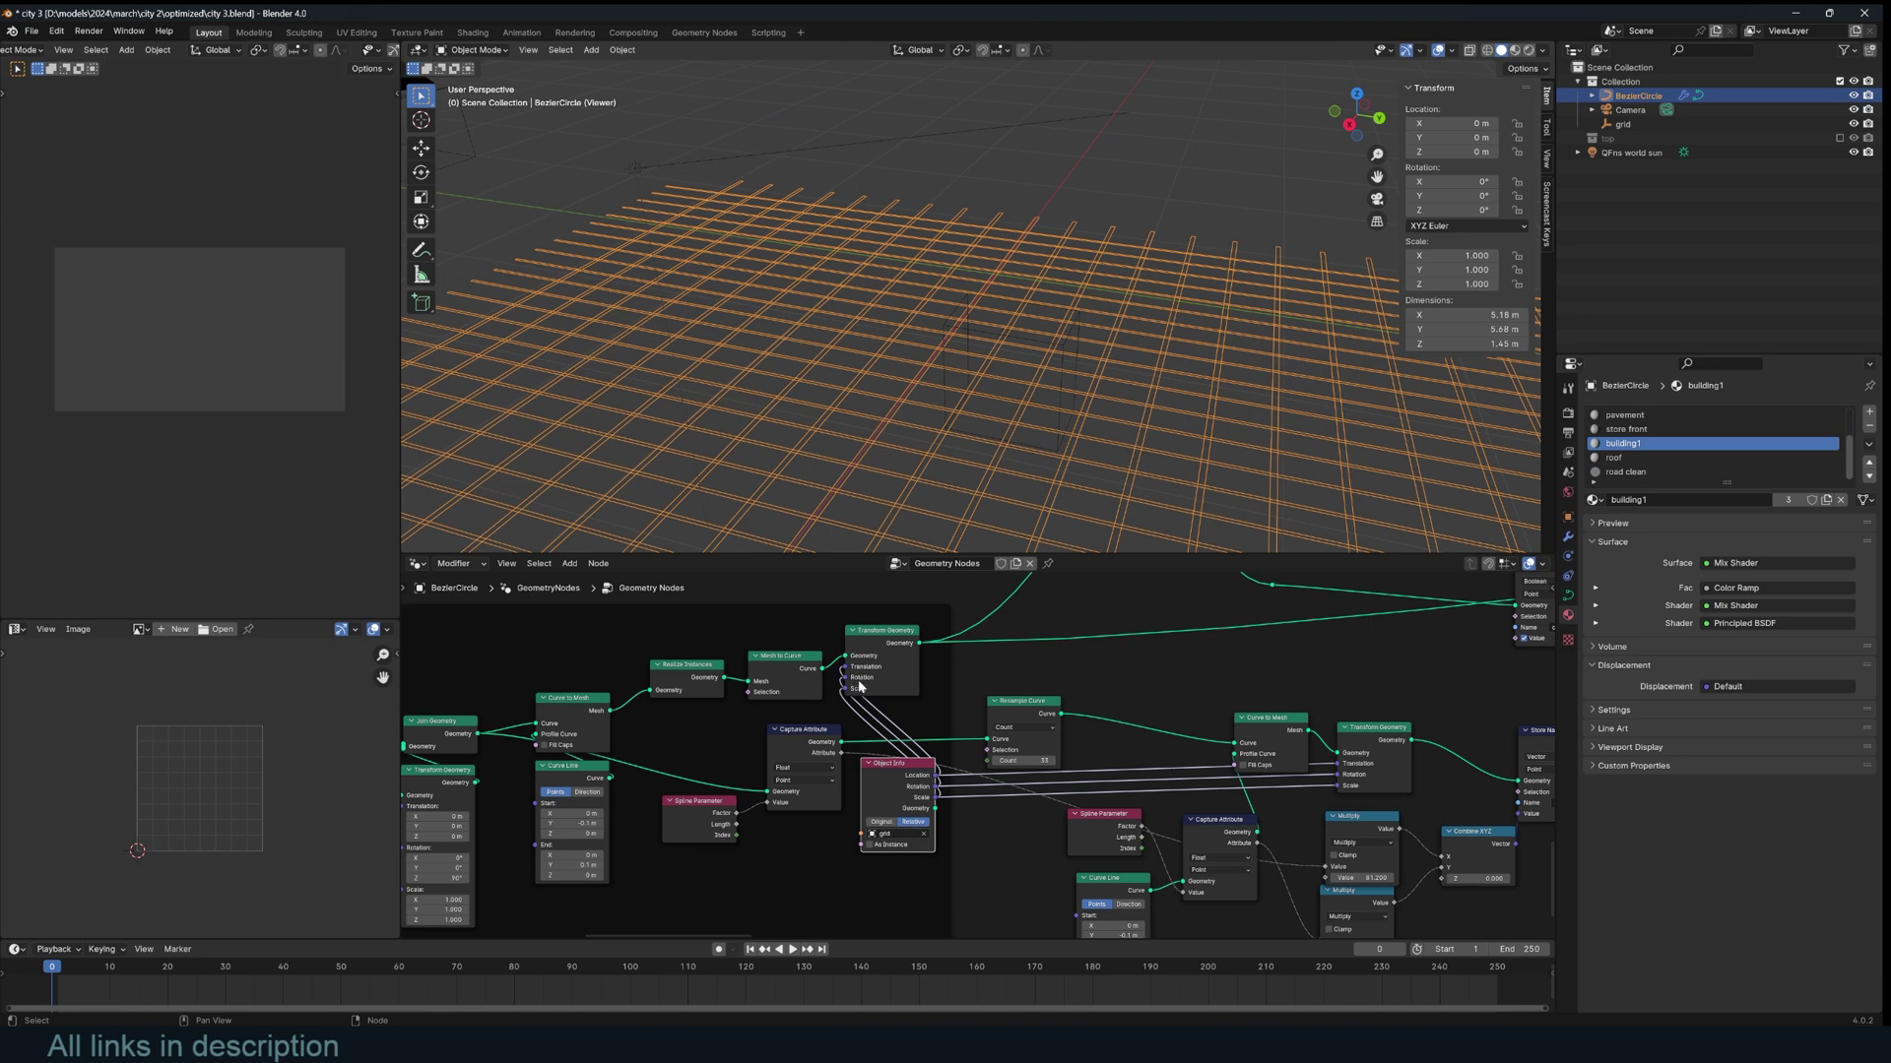
Nudge the grid's Transform Geometry node, and preview the curved roads and the Join Geometry node merging them with the grid.
{"action": "mouse_move", "coordinate": [863, 678]}
{"action": "left_mouse_down"}
{"action": "mouse_move", "coordinate": [888, 678]}
{"action": "mouse_move", "coordinate": [866, 662]}
{"action": "left_mouse_up"}
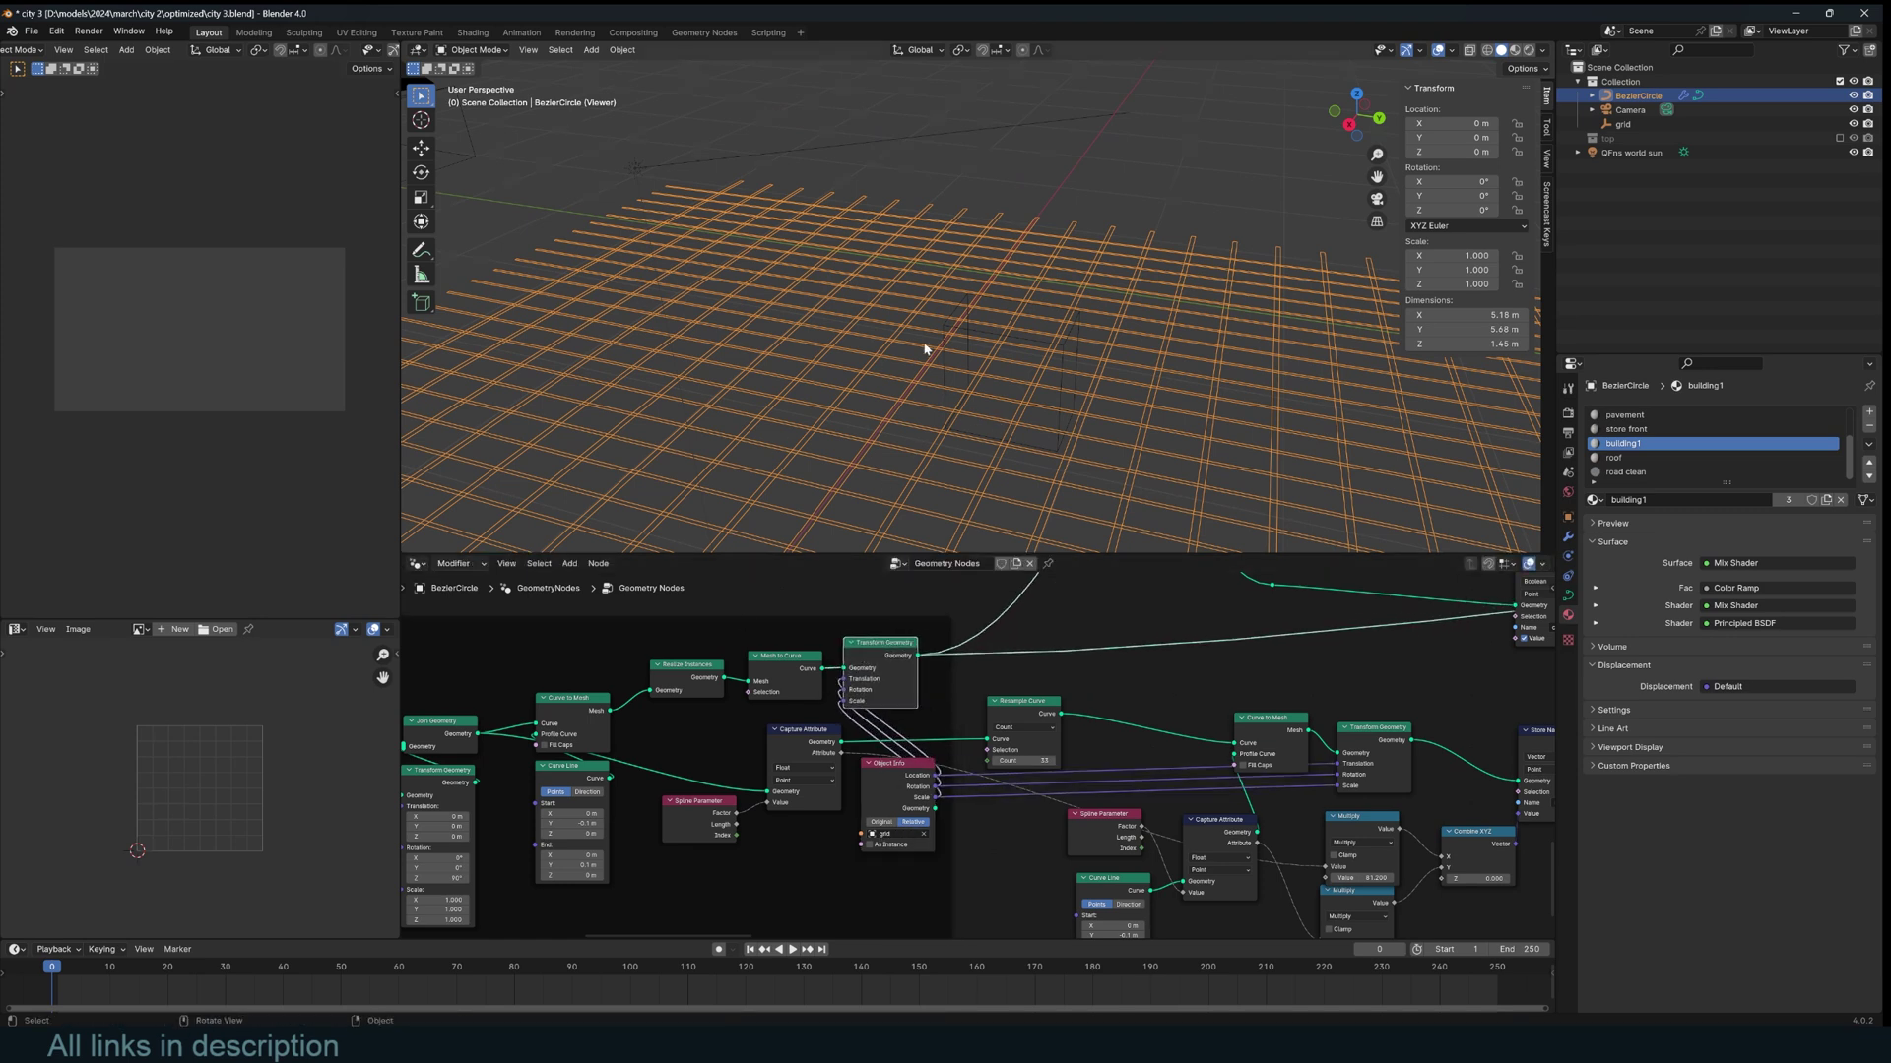
{"action": "scroll", "coordinate": [1084, 675], "scroll_direction": "down", "scroll_amount": 3}
{"action": "middle_click_drag", "start_coordinate": [1063, 680], "coordinate": [971, 907]}
{"action": "scroll", "coordinate": [1024, 711], "scroll_direction": "down", "scroll_amount": 5}
{"action": "middle_click_drag", "start_coordinate": [1003, 717], "coordinate": [960, 694]}
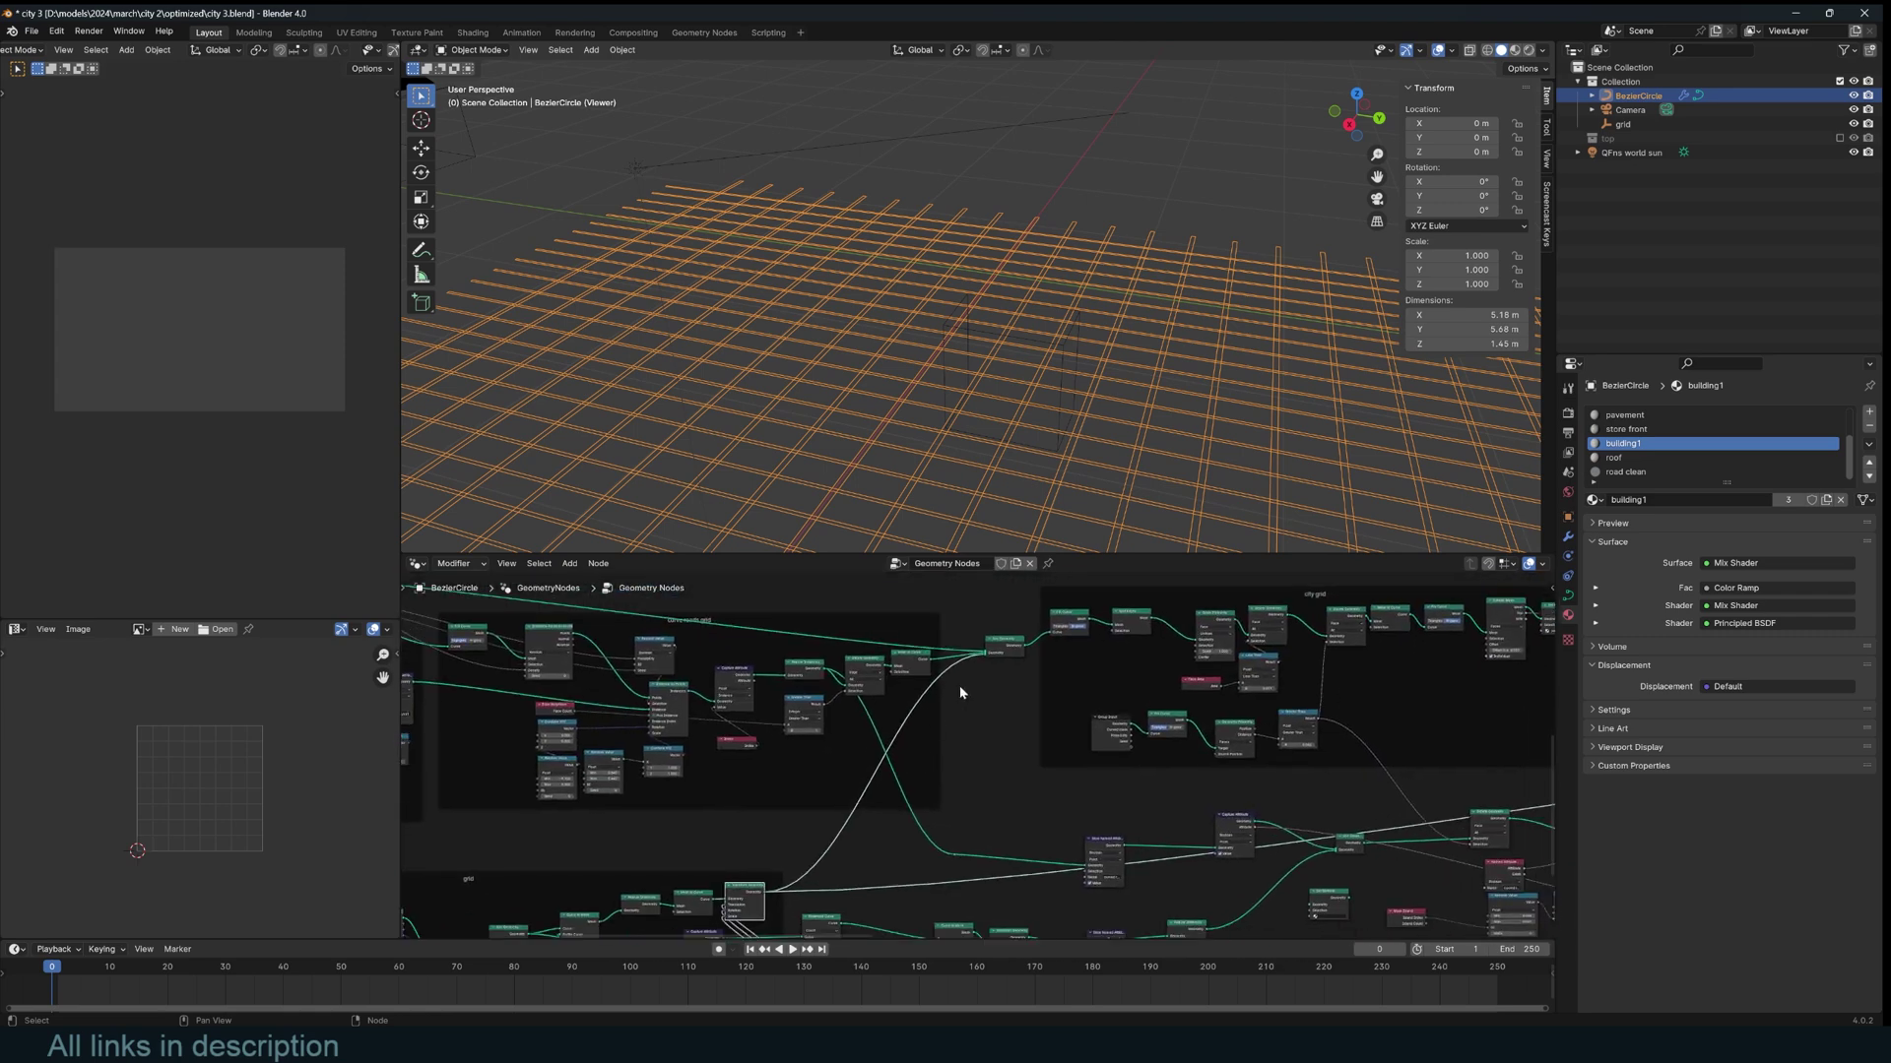
{"action": "left_click", "coordinate": [910, 662], "text": "ctrl+shift"}
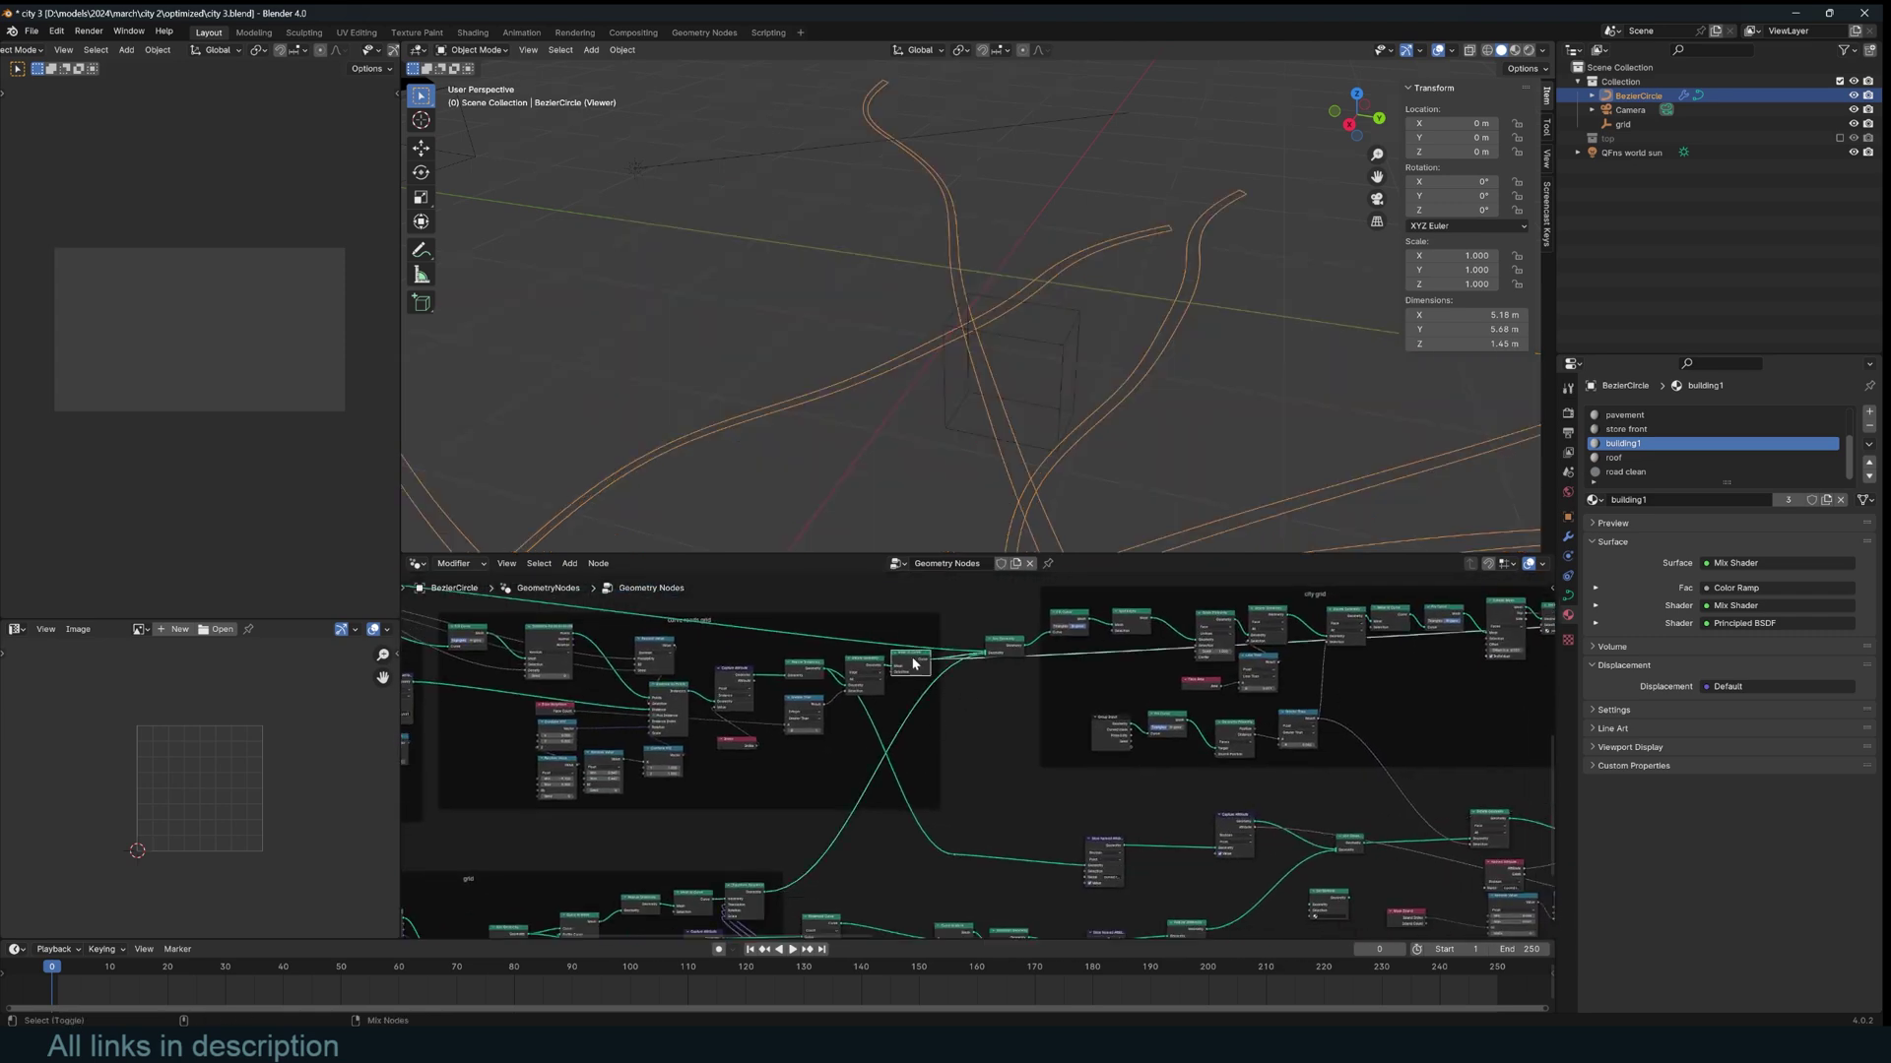
{"action": "left_click", "coordinate": [1006, 650], "text": "ctrl+shift"}
{"action": "scroll", "coordinate": [992, 498], "scroll_direction": "down", "scroll_amount": 2}
{"action": "scroll", "coordinate": [1088, 731], "scroll_direction": "down", "scroll_amount": 2}
{"action": "scroll", "coordinate": [943, 337], "scroll_direction": "down", "scroll_amount": 1}
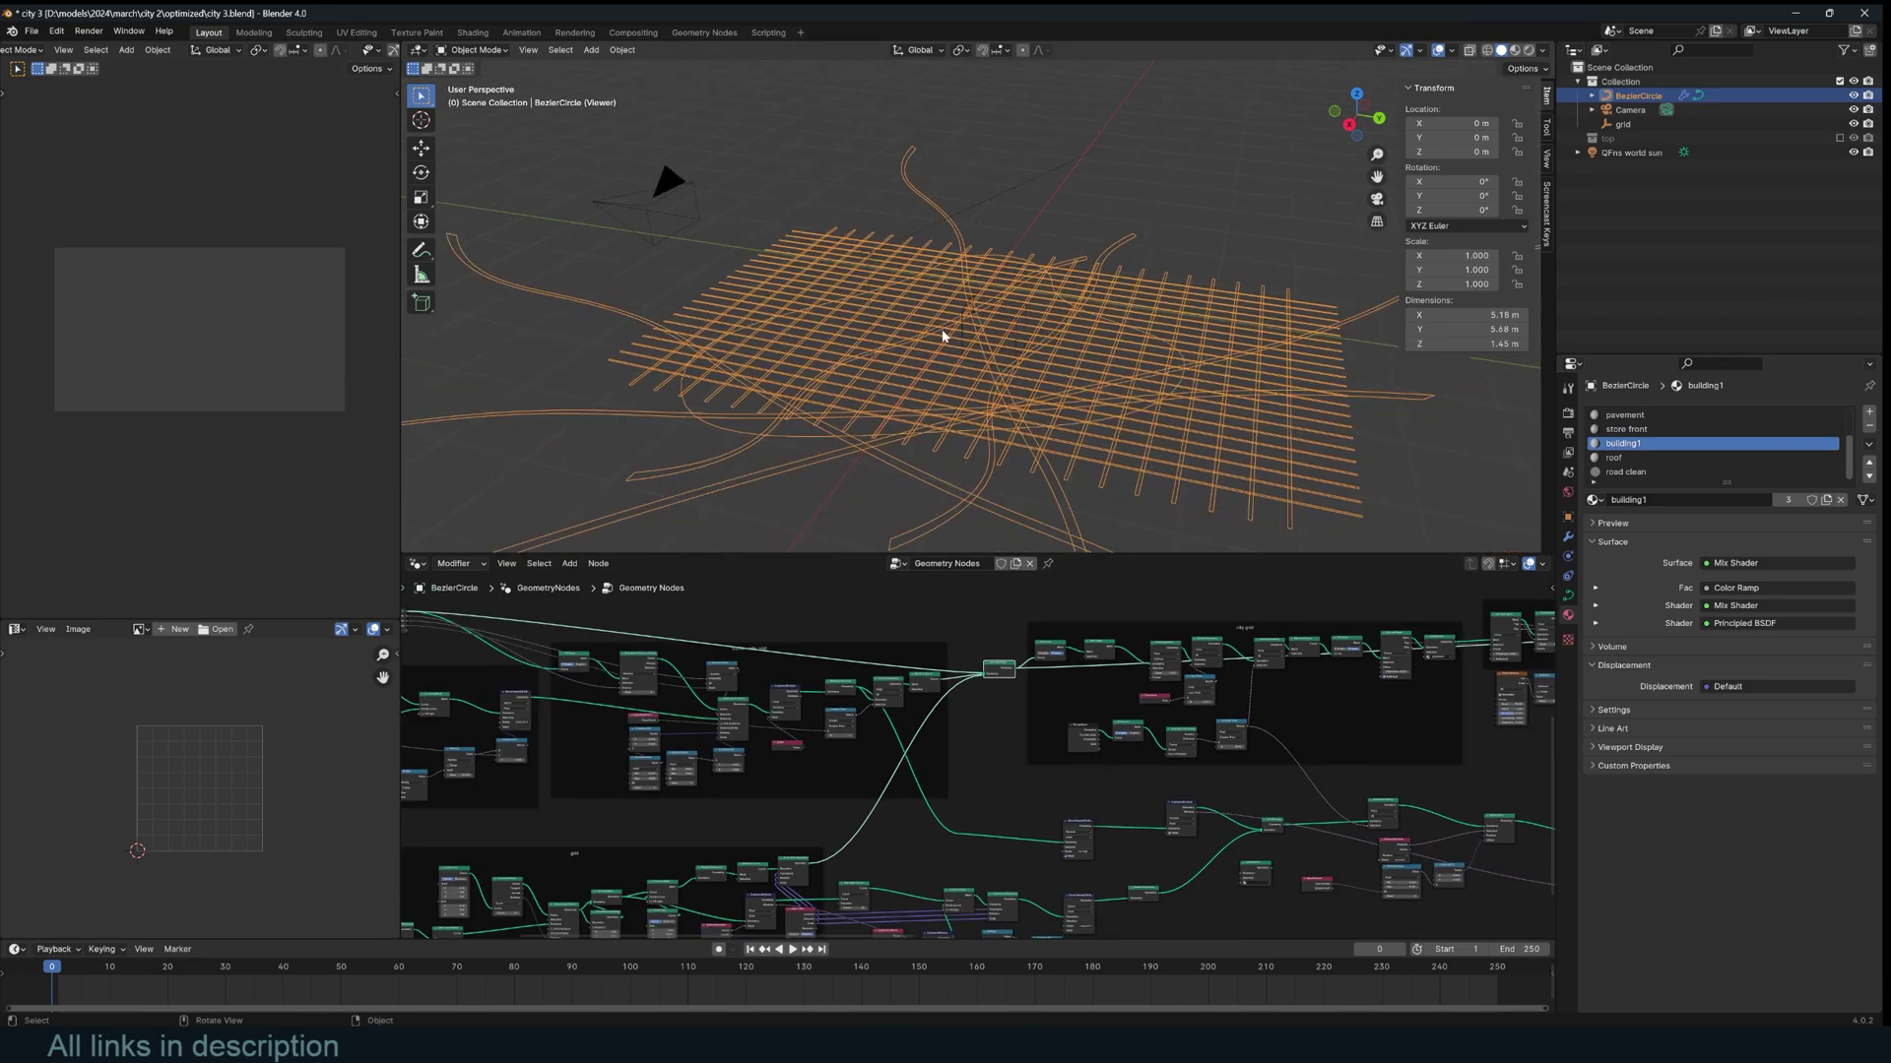
{"action": "middle_click_drag", "start_coordinate": [943, 337], "coordinate": [996, 401]}
{"action": "scroll", "coordinate": [993, 400], "scroll_direction": "up", "scroll_amount": 5}
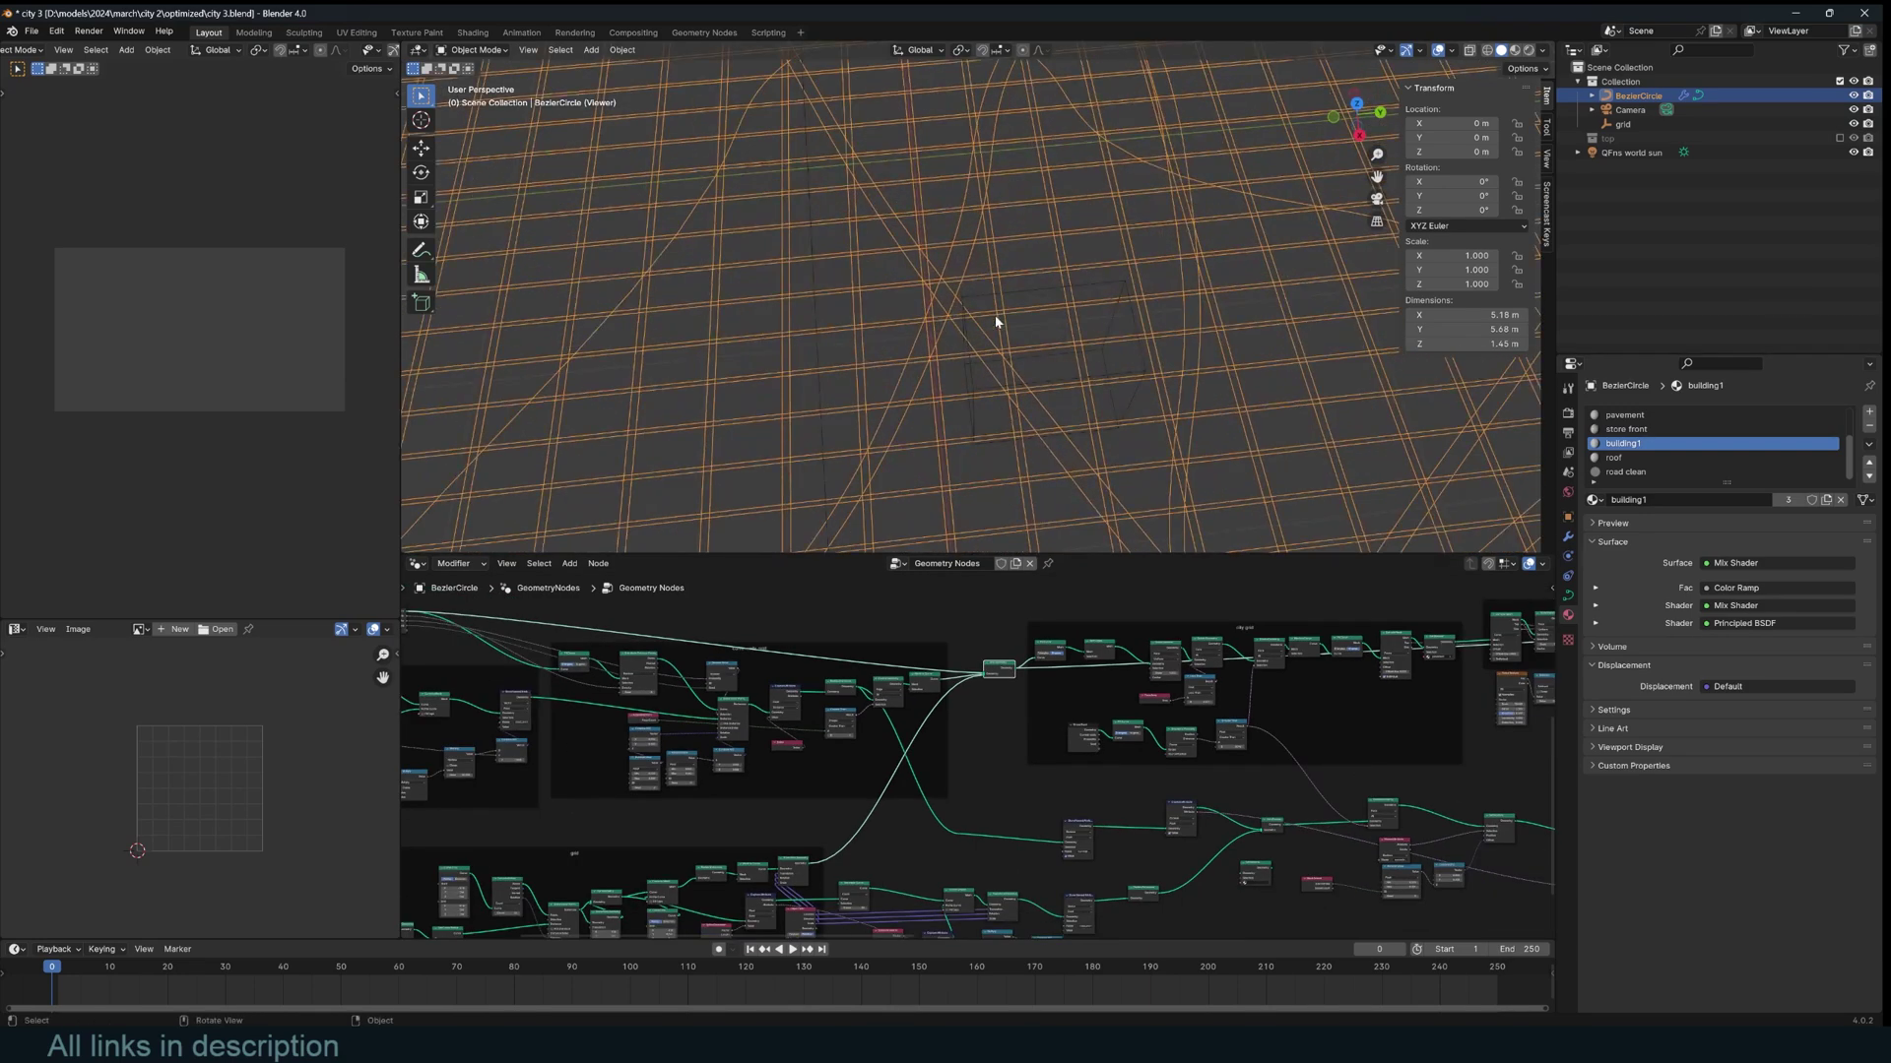
Preview the N-gon Fill Curve output at the start of the city grid frame and examine the overlapping road intersections.
{"action": "middle_click_drag", "start_coordinate": [1068, 701], "coordinate": [922, 704]}
{"action": "scroll", "coordinate": [921, 704], "scroll_direction": "up", "scroll_amount": 2}
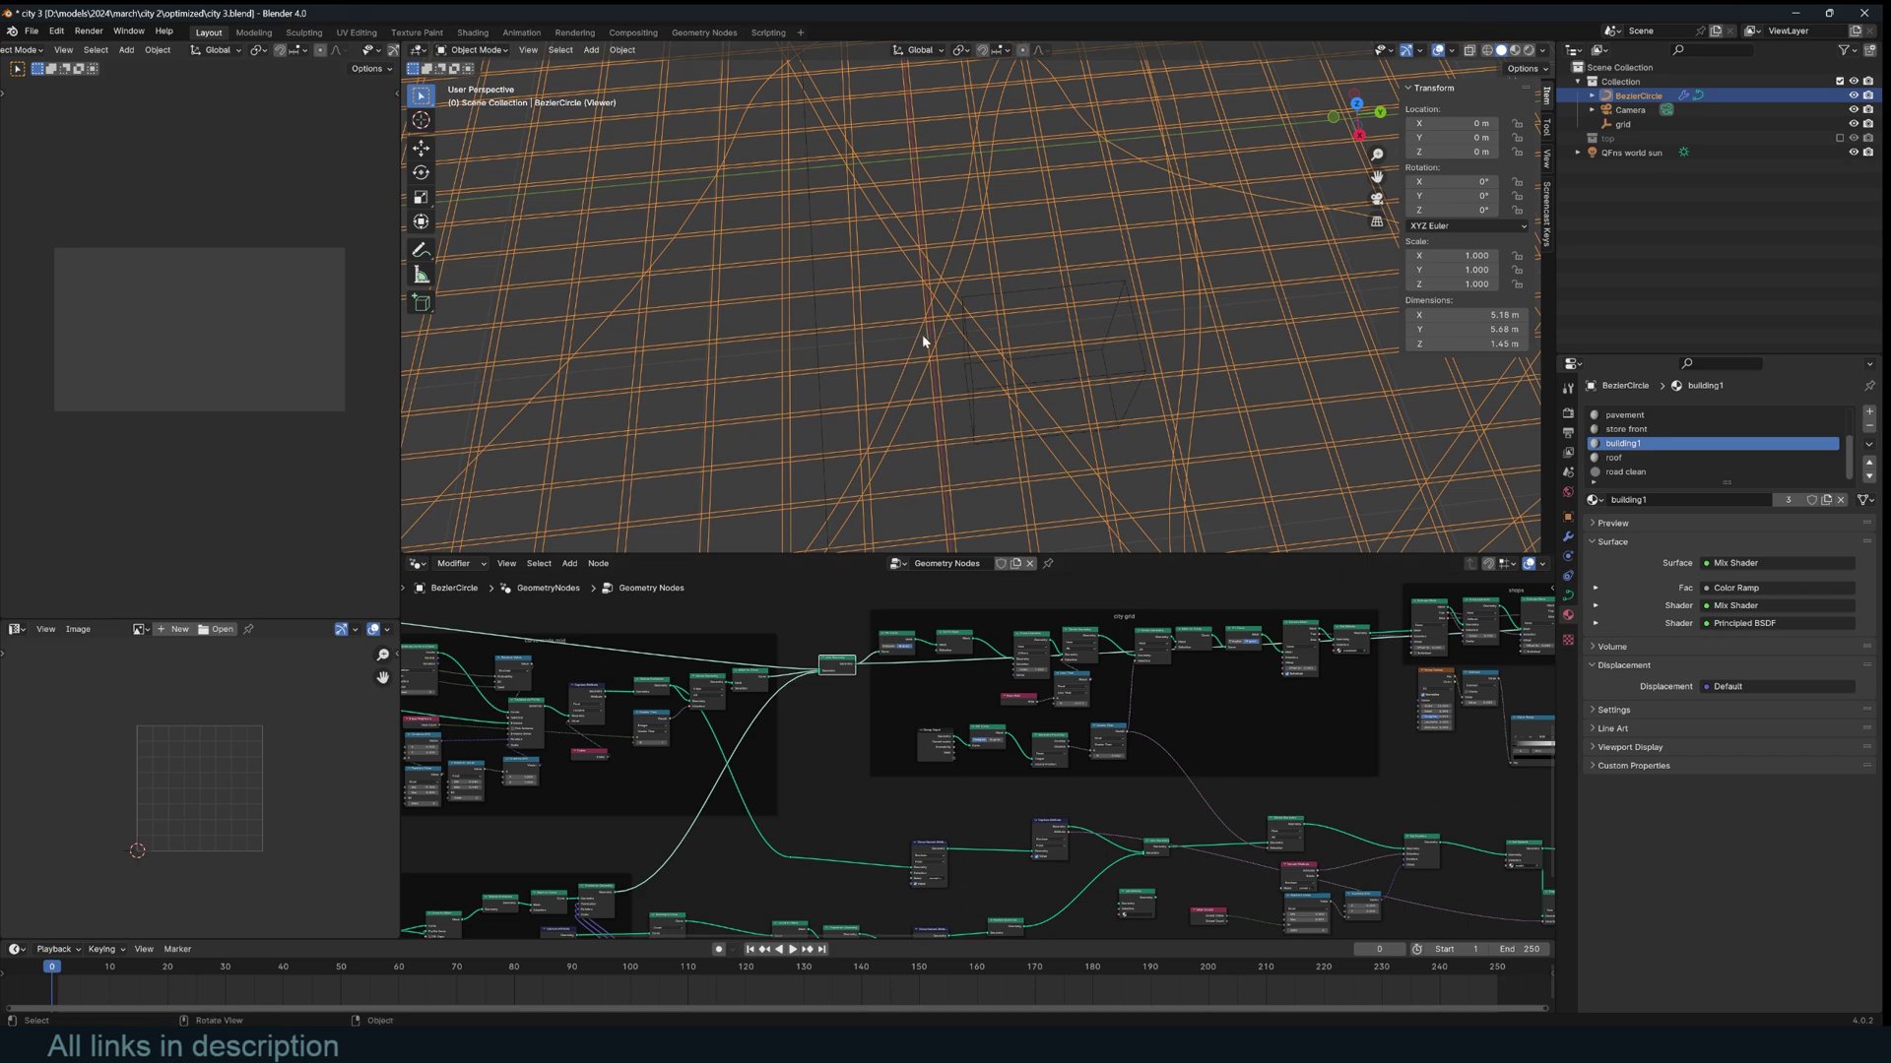
{"action": "scroll", "coordinate": [925, 650], "scroll_direction": "up", "scroll_amount": 2}
{"action": "middle_click_drag", "start_coordinate": [911, 602], "coordinate": [926, 676]}
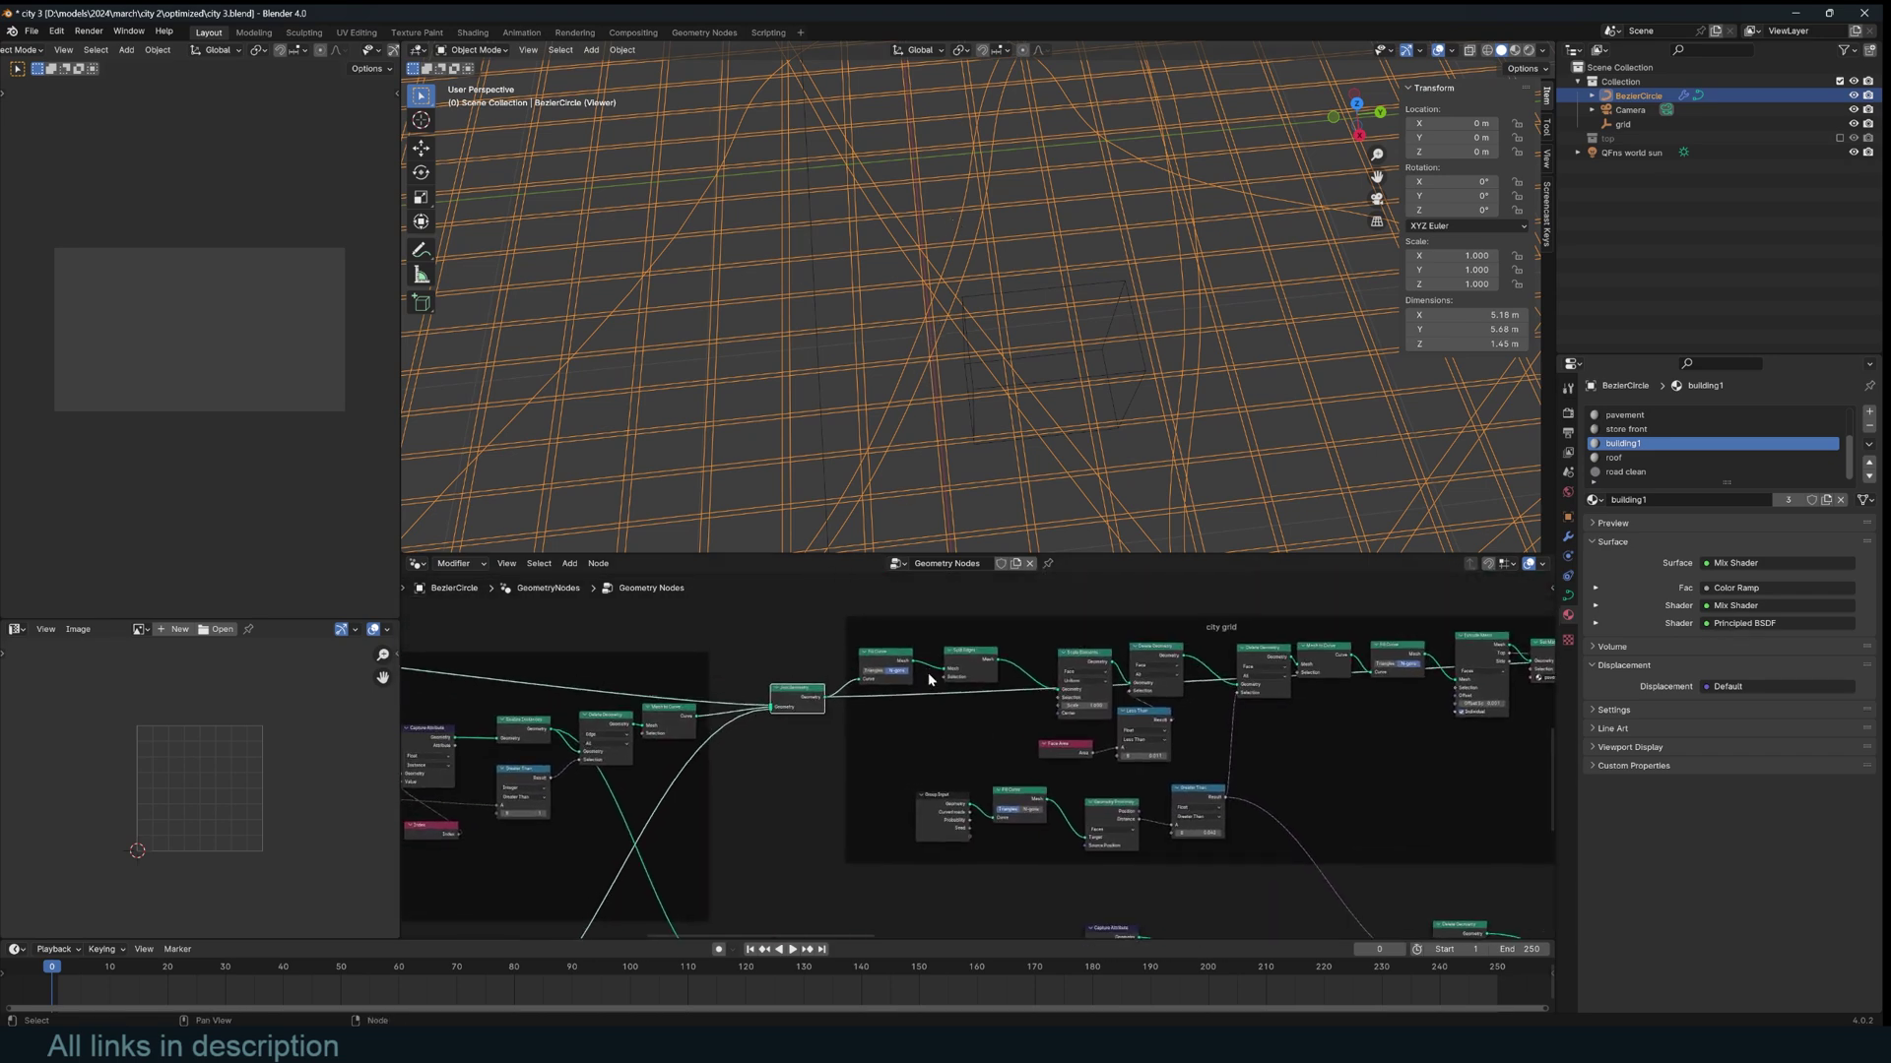
{"action": "left_click", "coordinate": [898, 665], "text": "ctrl+shift"}
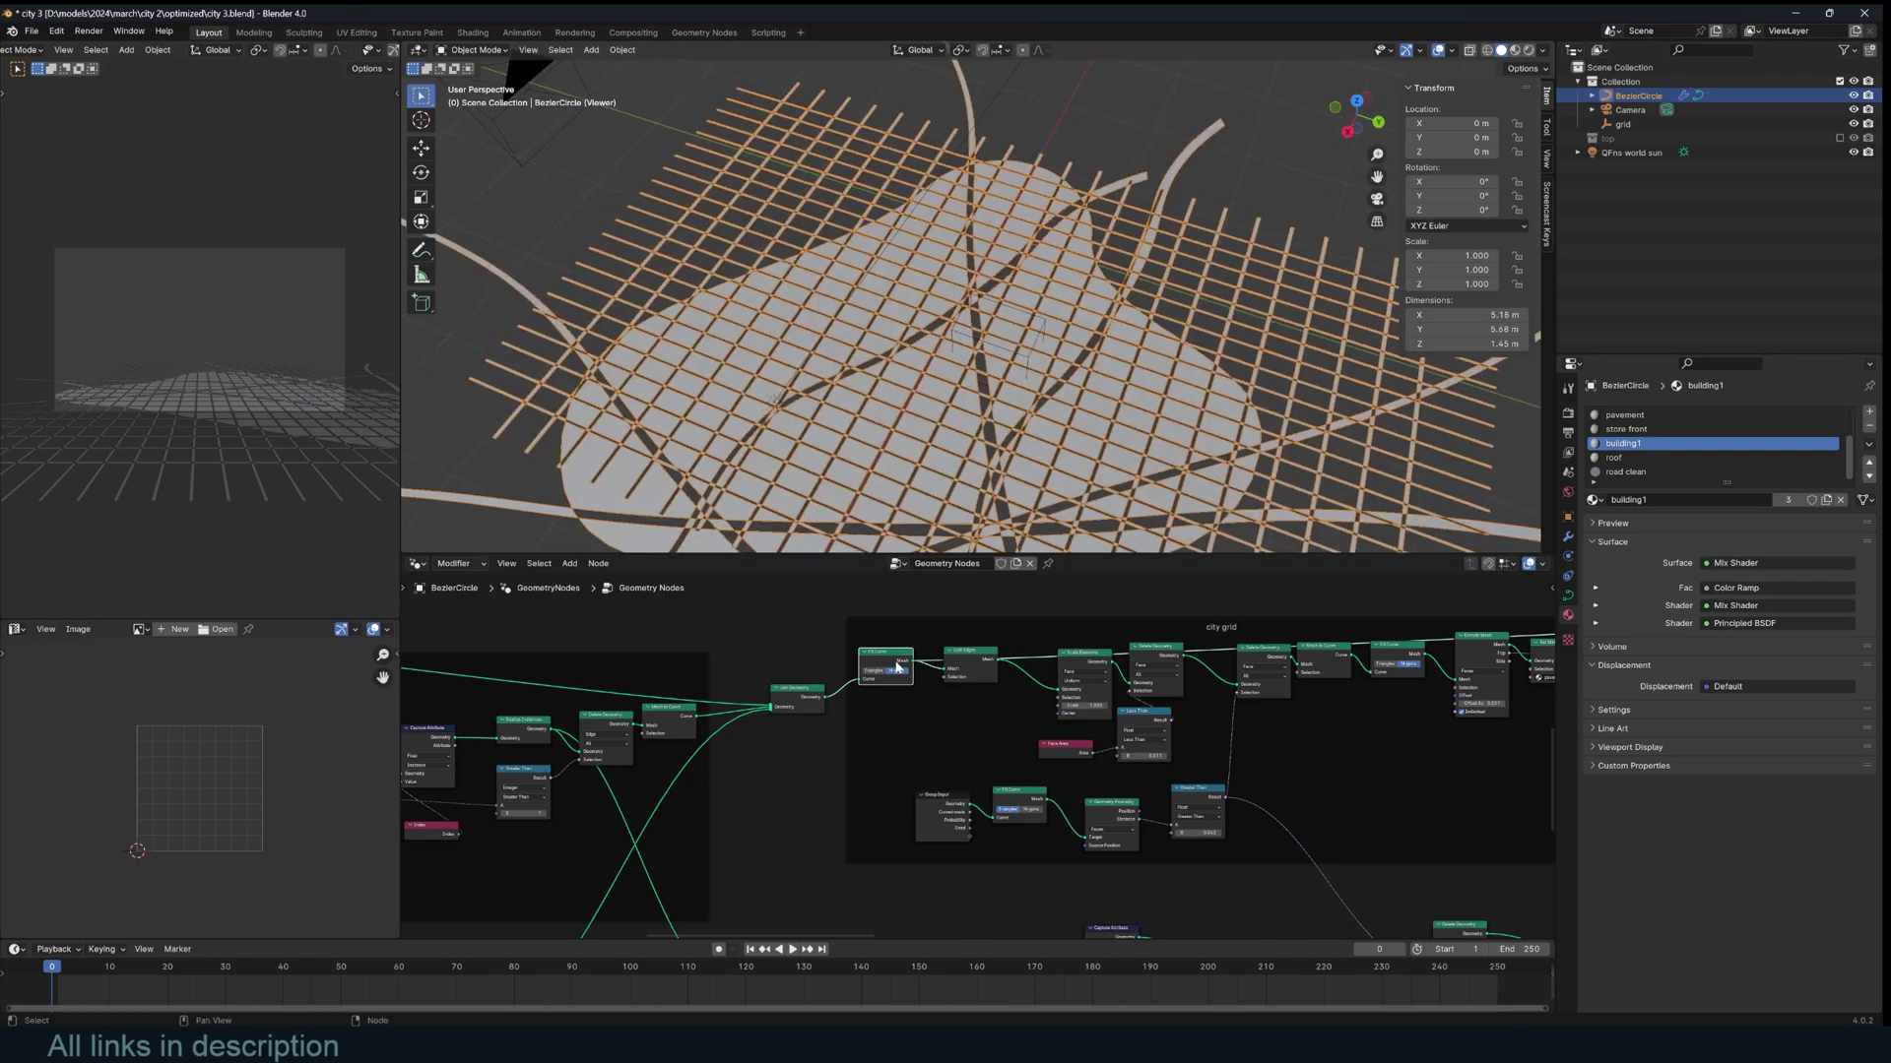
{"action": "scroll", "coordinate": [1083, 424], "scroll_direction": "up", "scroll_amount": 3}
{"action": "middle_click_drag", "start_coordinate": [1083, 423], "coordinate": [900, 422]}
{"action": "scroll", "coordinate": [935, 305], "scroll_direction": "up", "scroll_amount": 2}
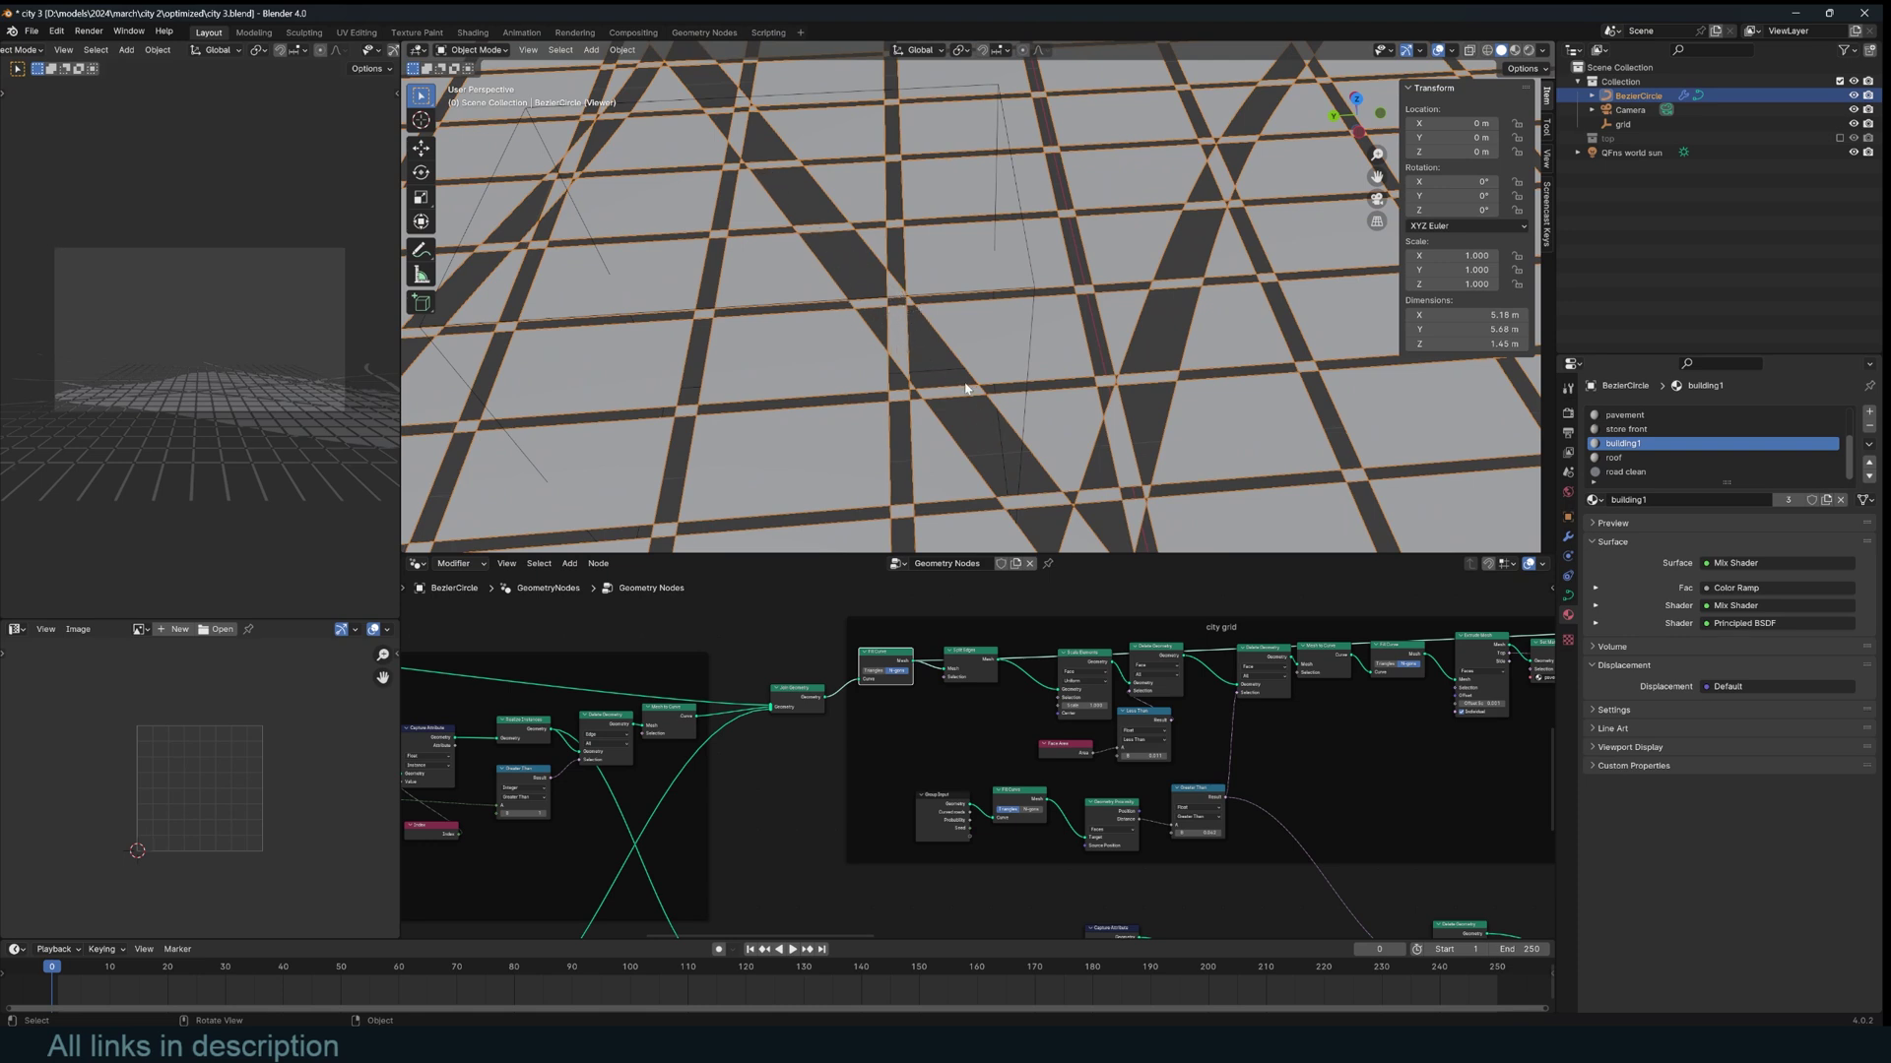
{"action": "scroll", "coordinate": [998, 442], "scroll_direction": "down", "scroll_amount": 8}
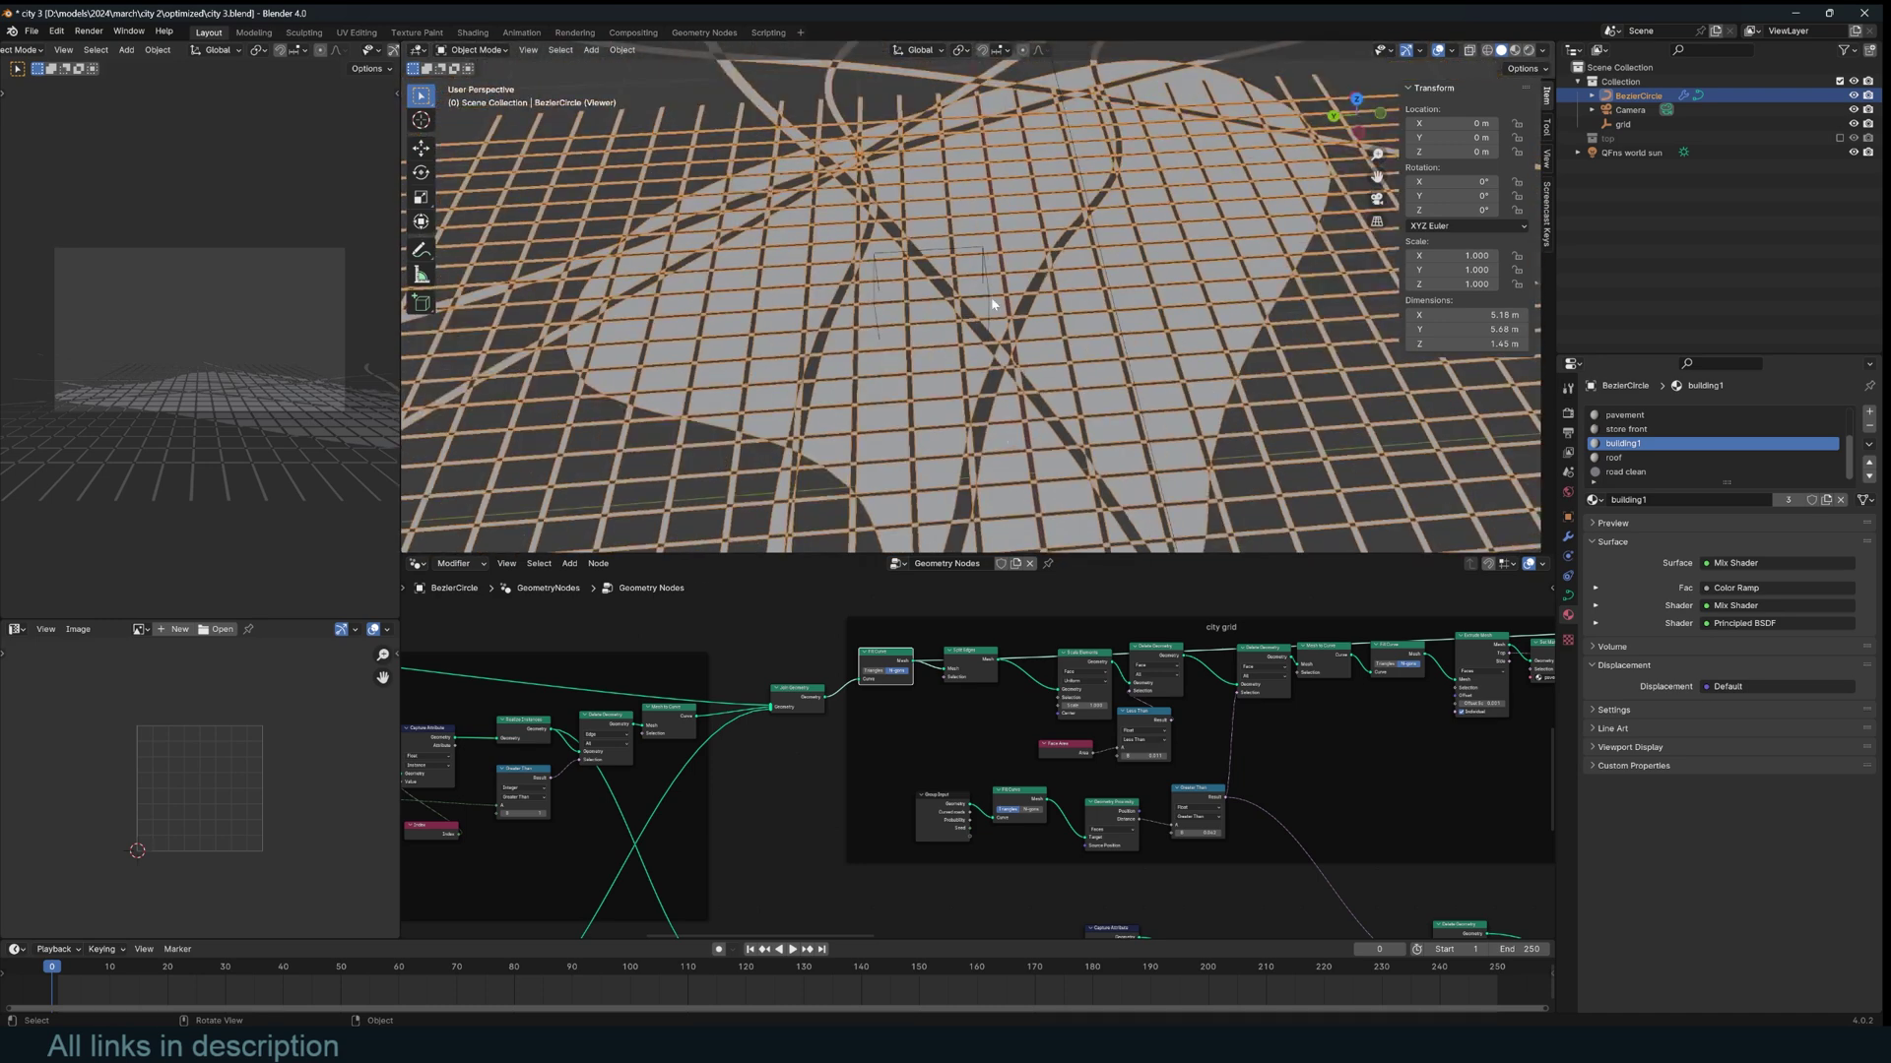
Preview the city grid's Split Edges output and test the face scale in Scale Elements, restoring it to 1.000.
{"action": "middle_click_drag", "start_coordinate": [1080, 677], "coordinate": [1033, 670]}
{"action": "left_click", "coordinate": [940, 654]}
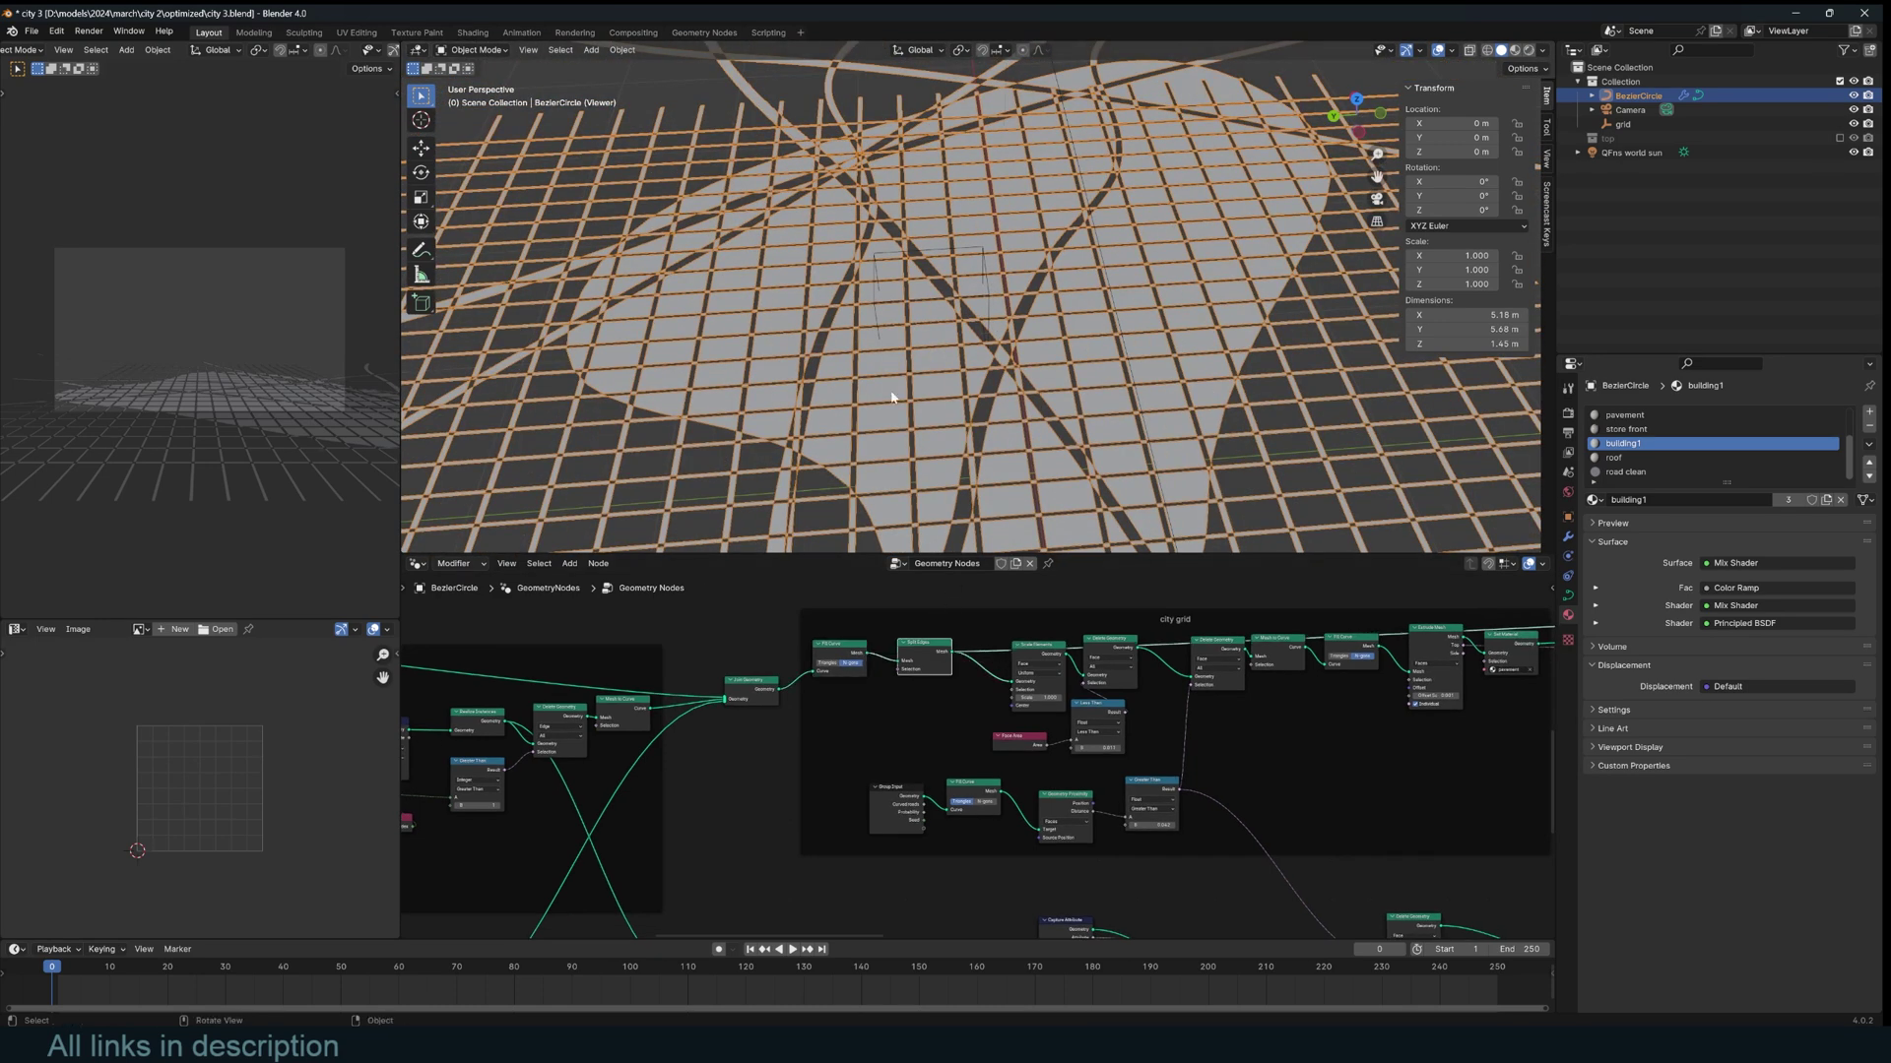
{"action": "left_click", "coordinate": [1055, 705]}
{"action": "mouse_move", "coordinate": [1048, 697]}
{"action": "left_mouse_down"}
{"action": "mouse_move", "coordinate": [975, 697]}
{"action": "mouse_move", "coordinate": [1021, 697]}
{"action": "left_mouse_up"}
{"action": "left_click", "coordinate": [1043, 697]}
{"action": "key", "text": "Return"}
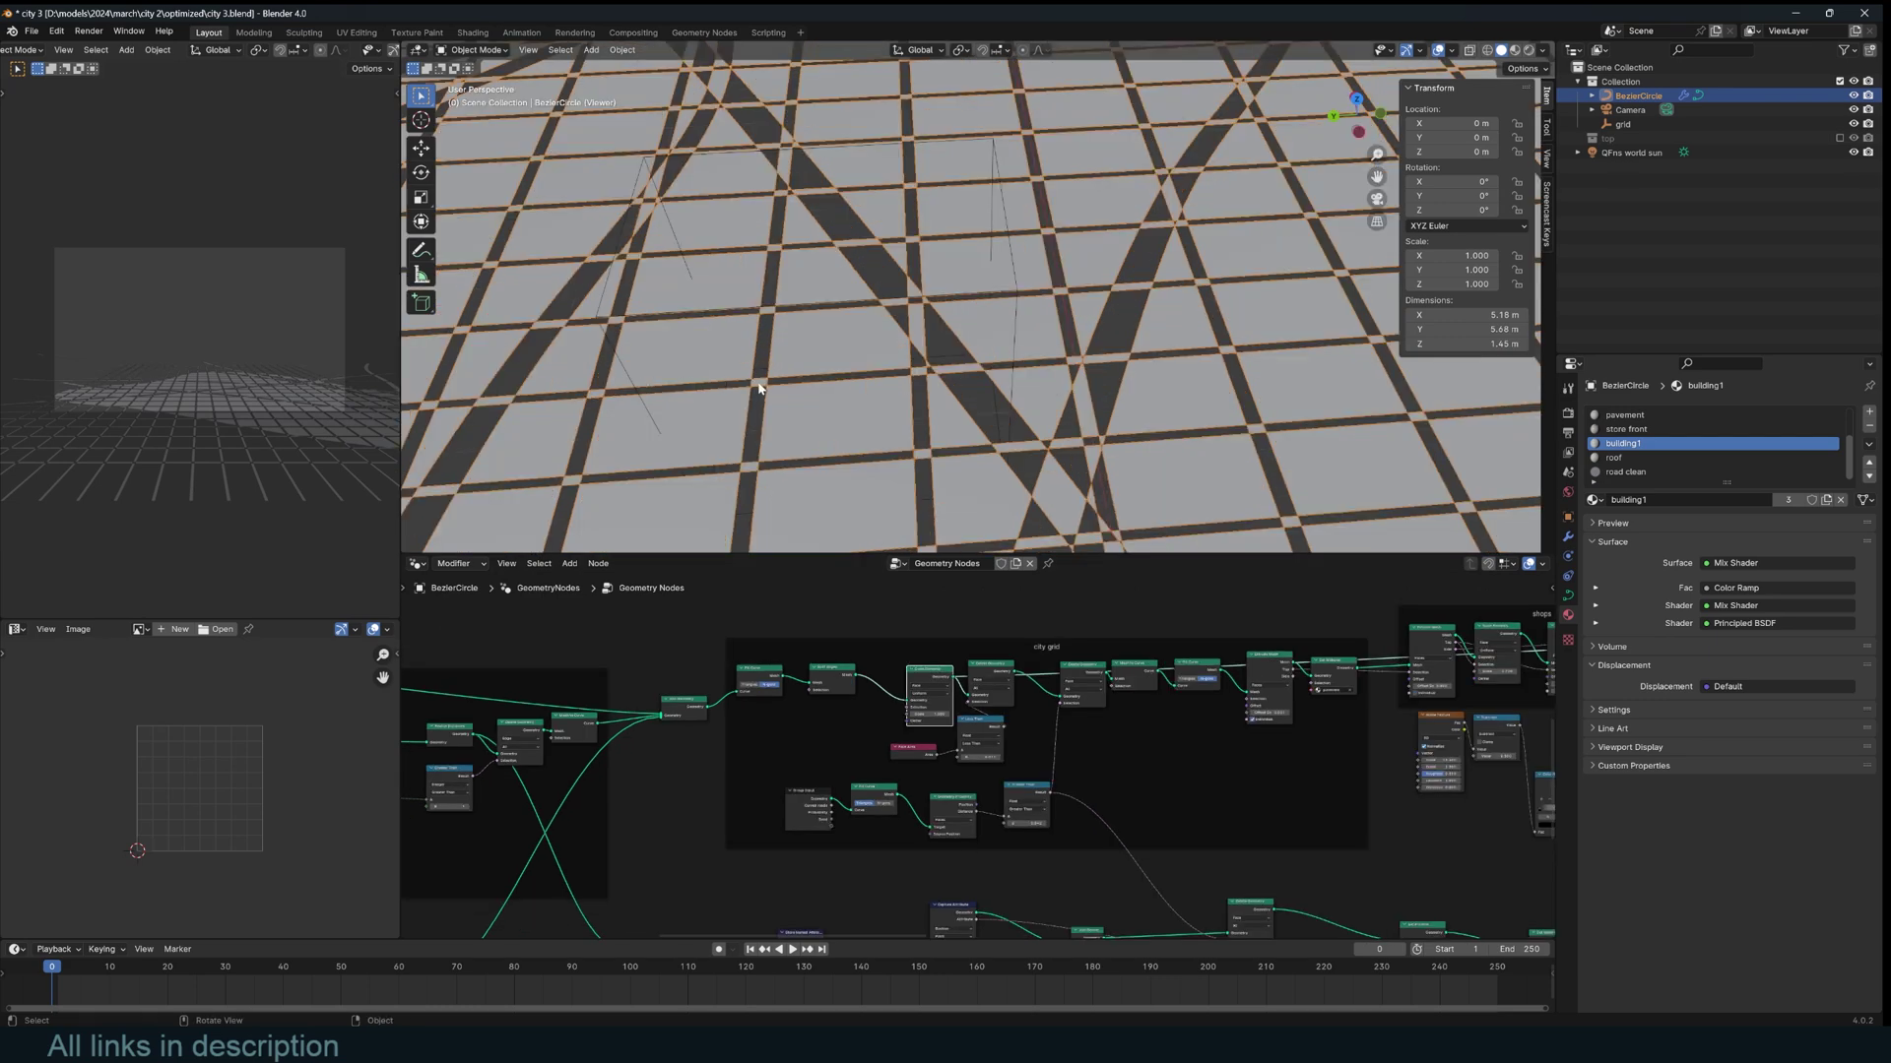
{"action": "middle_click_drag", "start_coordinate": [746, 402], "coordinate": [853, 355]}
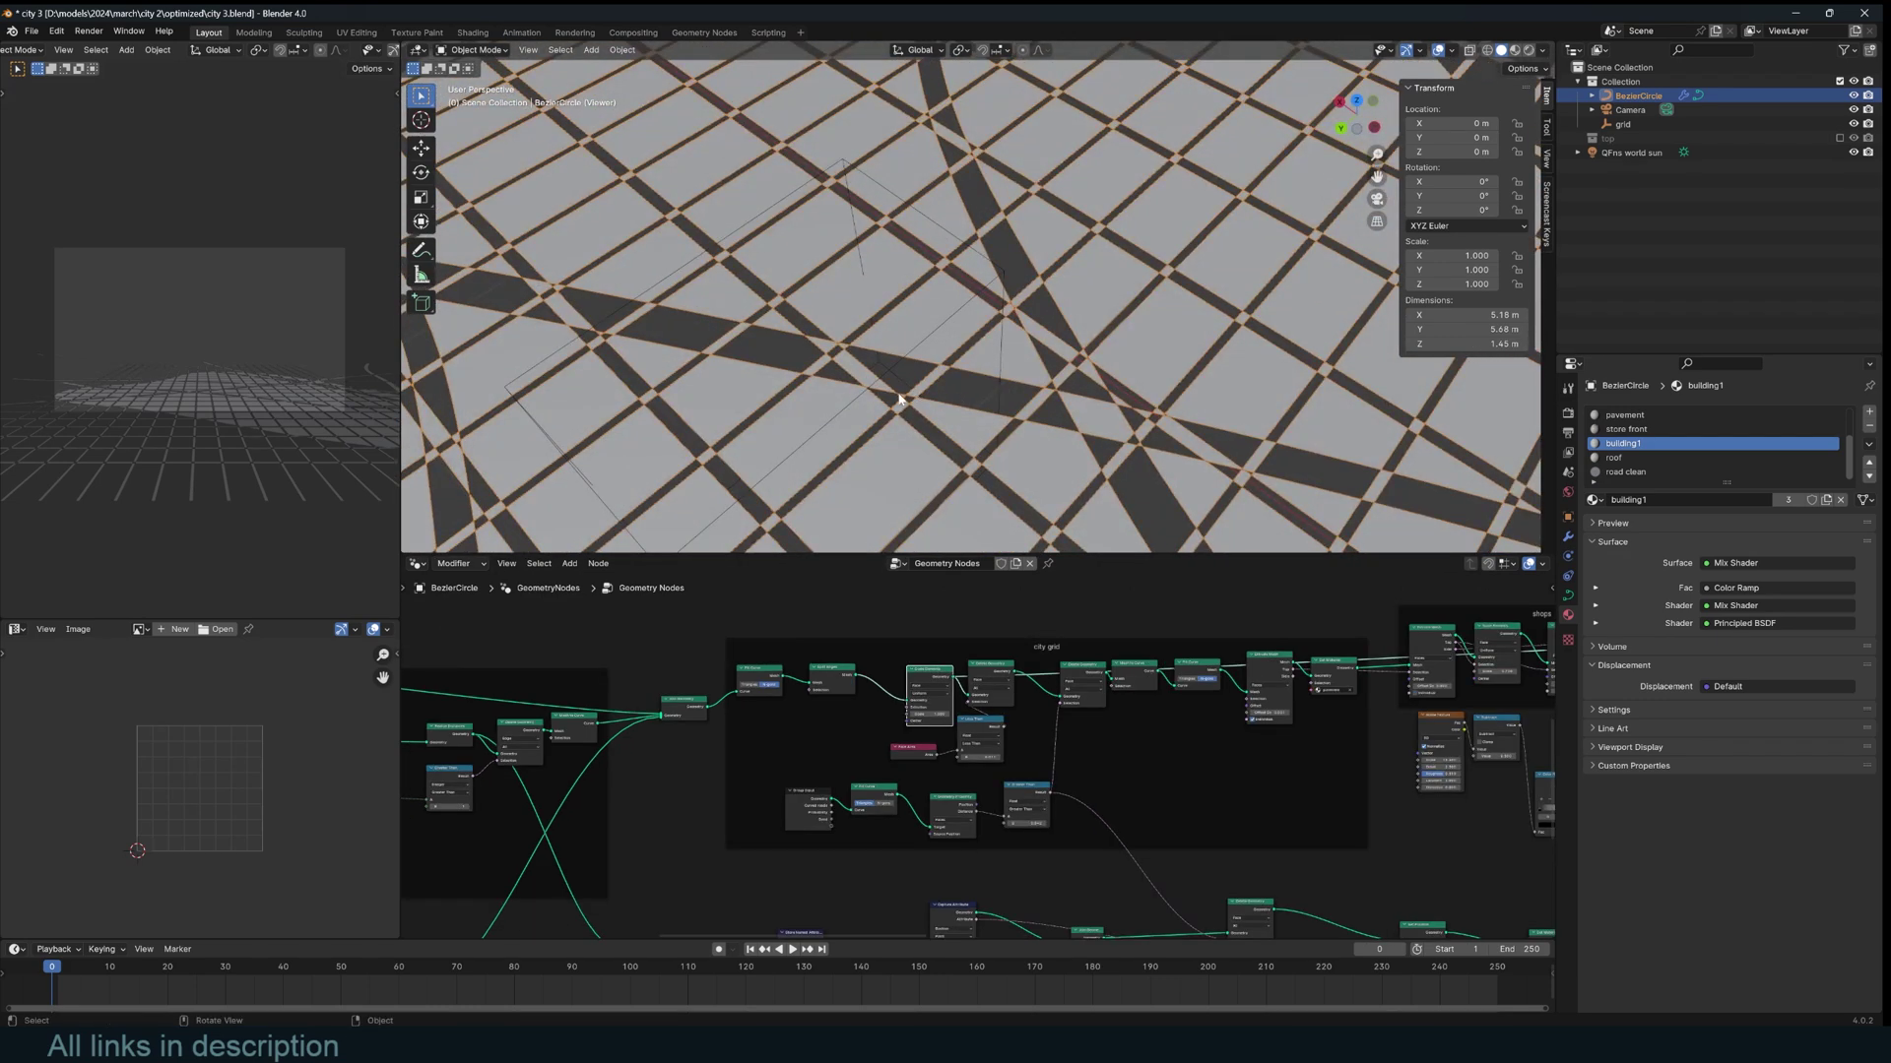
{"action": "scroll", "coordinate": [966, 658], "scroll_direction": "up", "scroll_amount": 4}
{"action": "scroll", "coordinate": [1005, 492], "scroll_direction": "down", "scroll_amount": 4}
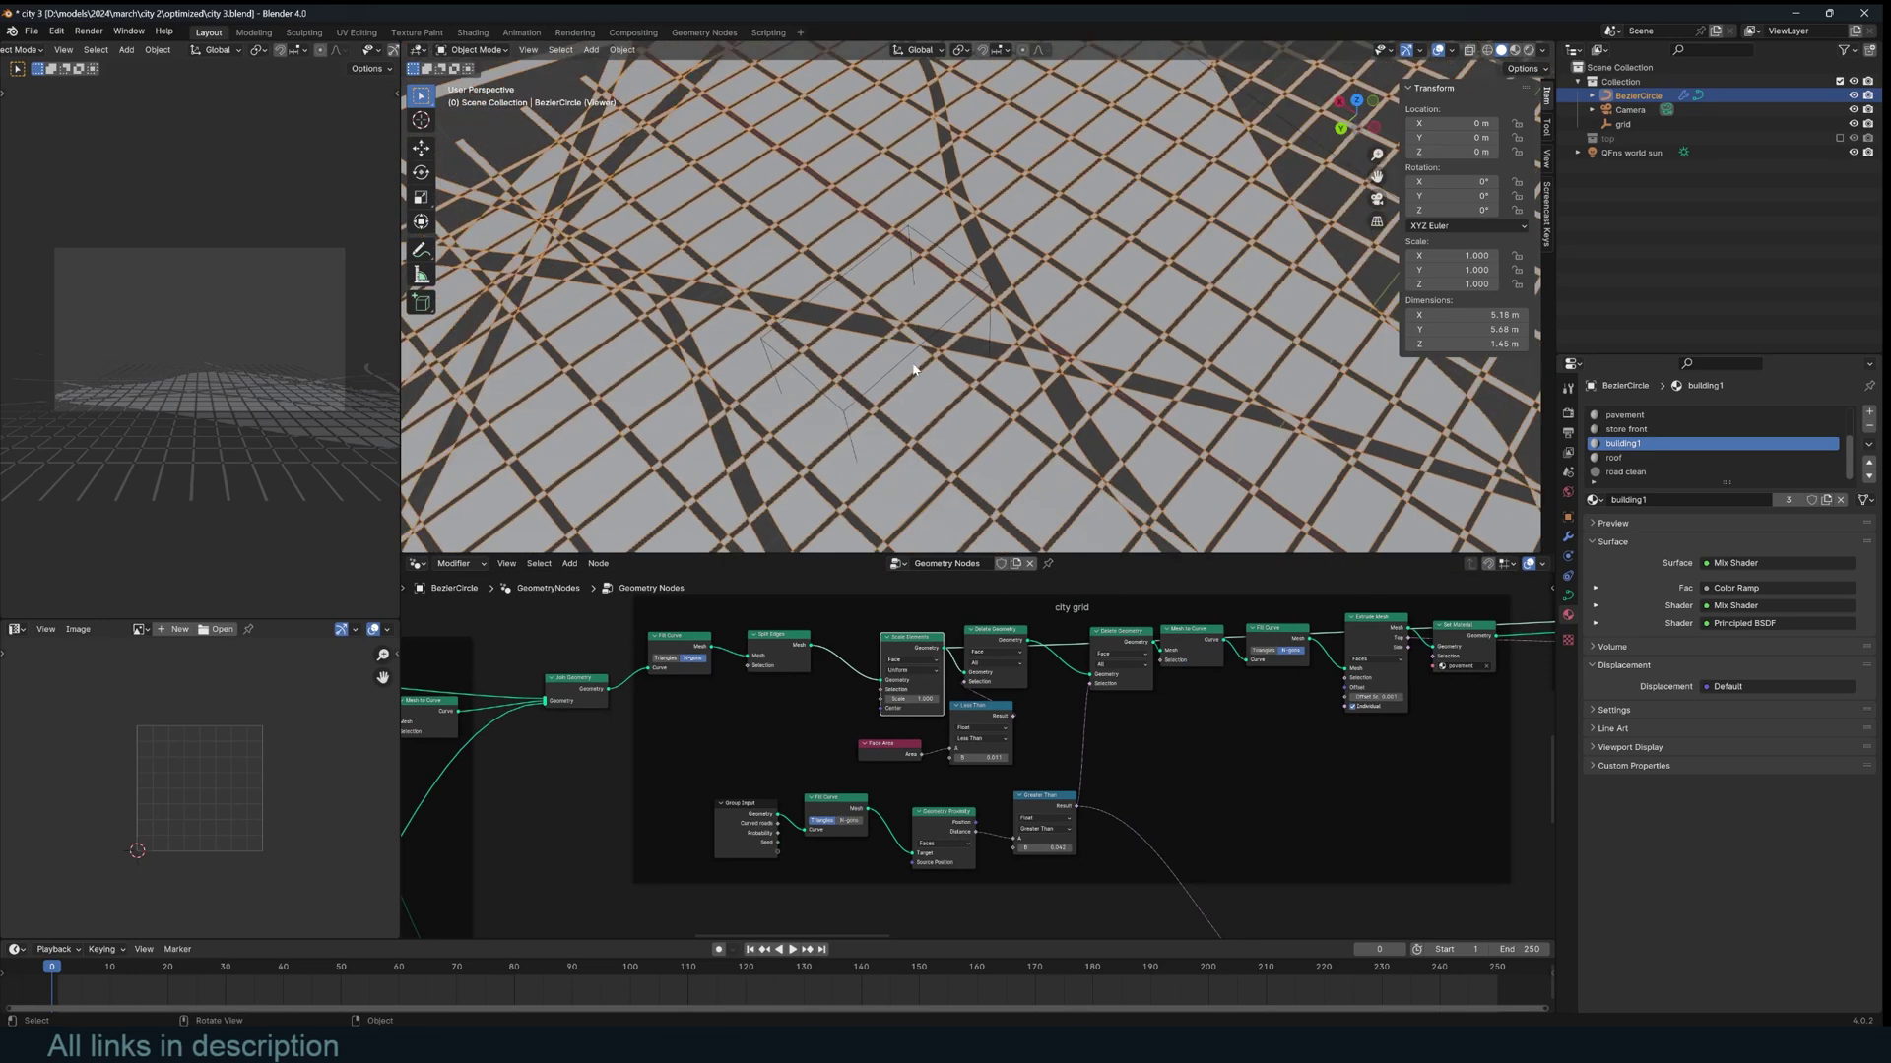
{"action": "middle_click_drag", "start_coordinate": [914, 370], "coordinate": [912, 391]}
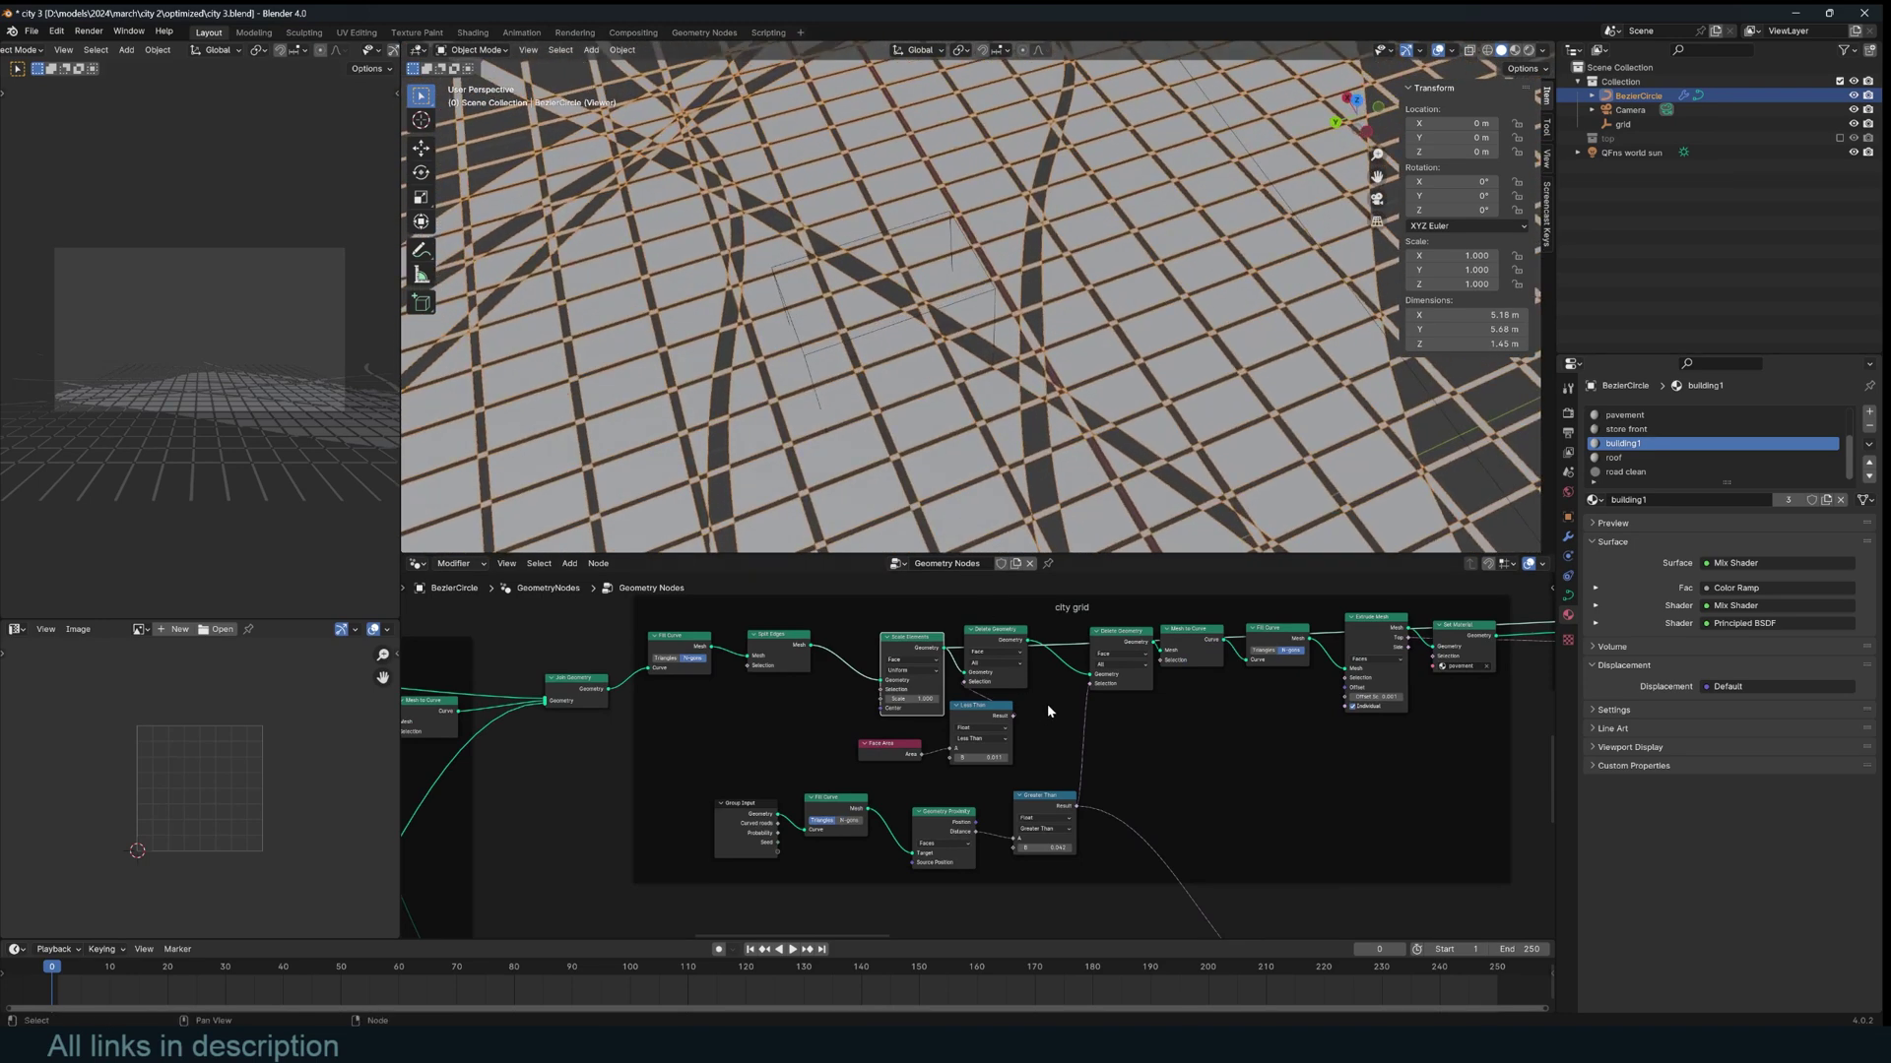
Preview the city grid's first Delete Geometry output and point out the Face Area node driving its selection.
{"action": "scroll", "coordinate": [1058, 701], "scroll_direction": "up", "scroll_amount": 3}
{"action": "left_click", "coordinate": [999, 630], "text": "ctrl+shift"}
{"action": "left_click", "coordinate": [872, 754]}
{"action": "scroll", "coordinate": [872, 755], "scroll_direction": "down", "scroll_amount": 2}
{"action": "scroll", "coordinate": [1079, 621], "scroll_direction": "down", "scroll_amount": 1}
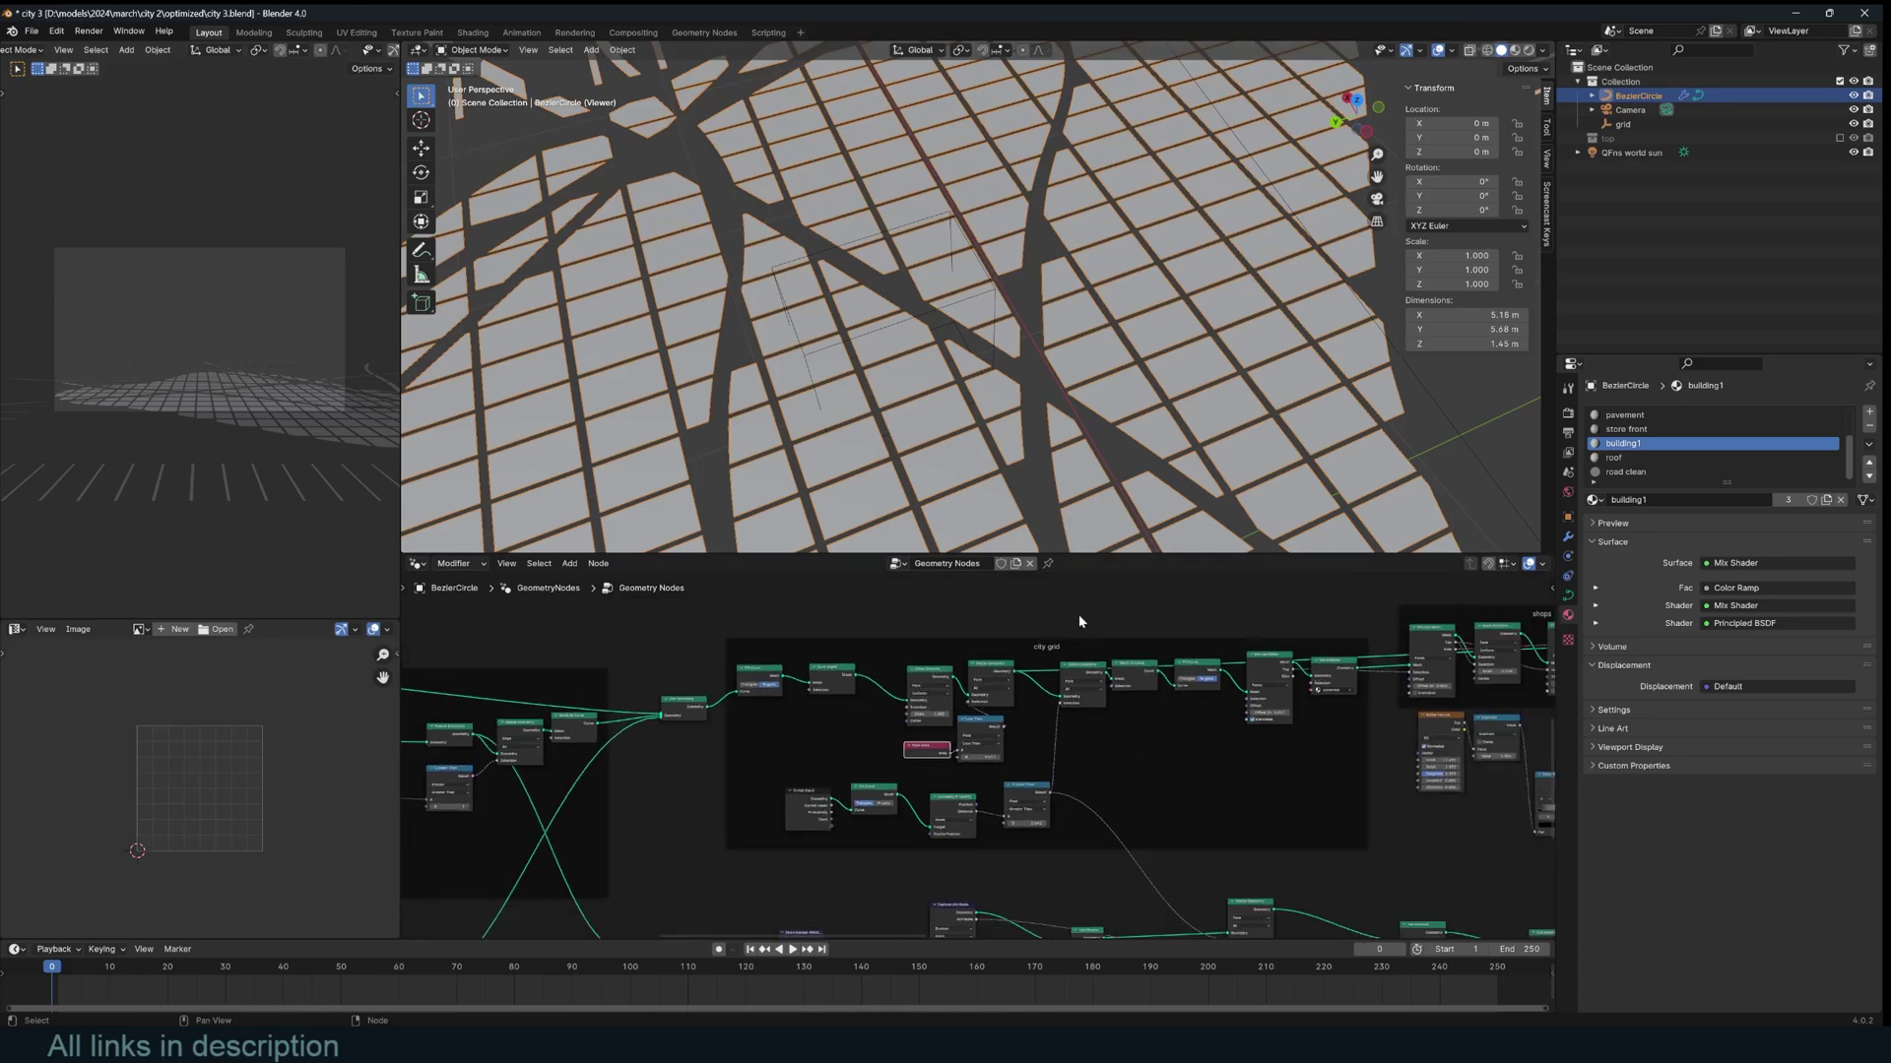
Preview the second Delete Geometry node, comparing it with the first one, Split Edges and the Fill Curve of the city outline.
{"action": "left_click", "coordinate": [1088, 666], "text": "ctrl+shift"}
{"action": "scroll", "coordinate": [1022, 313], "scroll_direction": "down", "scroll_amount": 7}
{"action": "middle_click_drag", "start_coordinate": [1022, 313], "coordinate": [966, 313]}
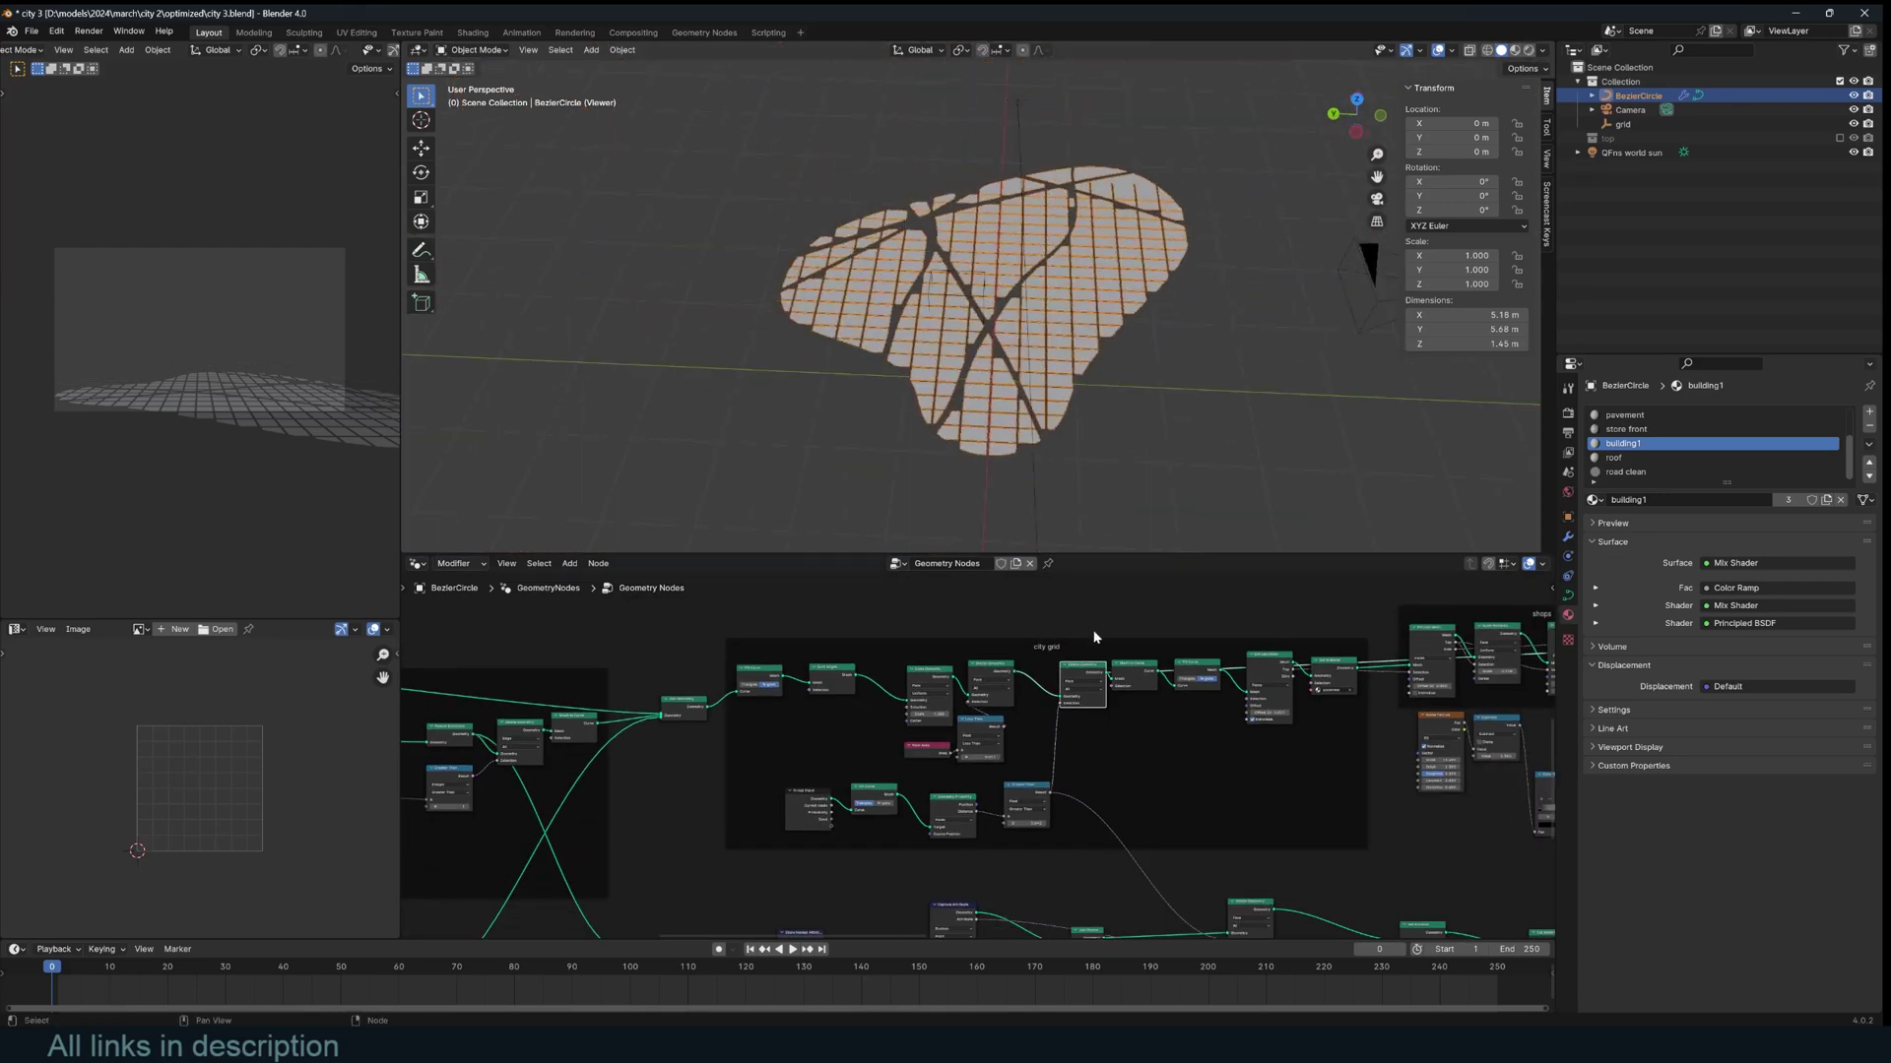
{"action": "left_click", "coordinate": [990, 680], "text": "ctrl+shift"}
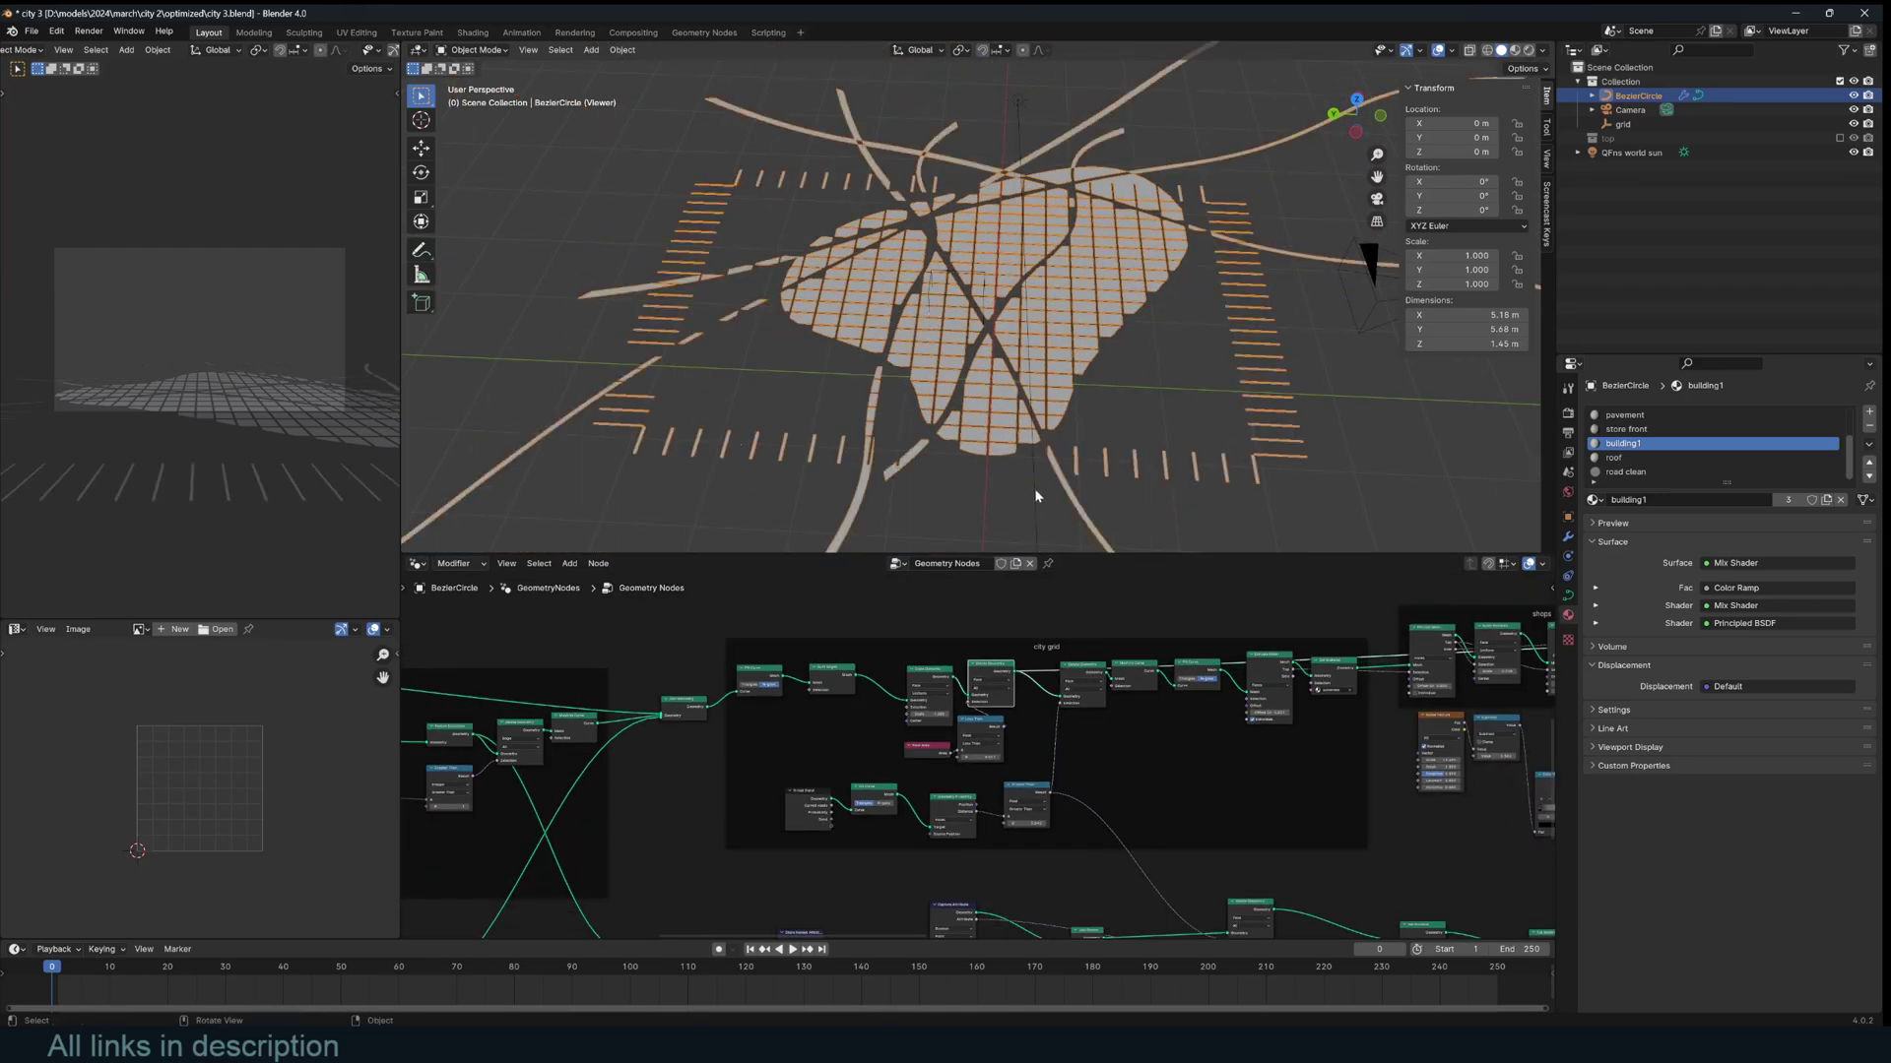
{"action": "left_click", "coordinate": [843, 670], "text": "ctrl+shift"}
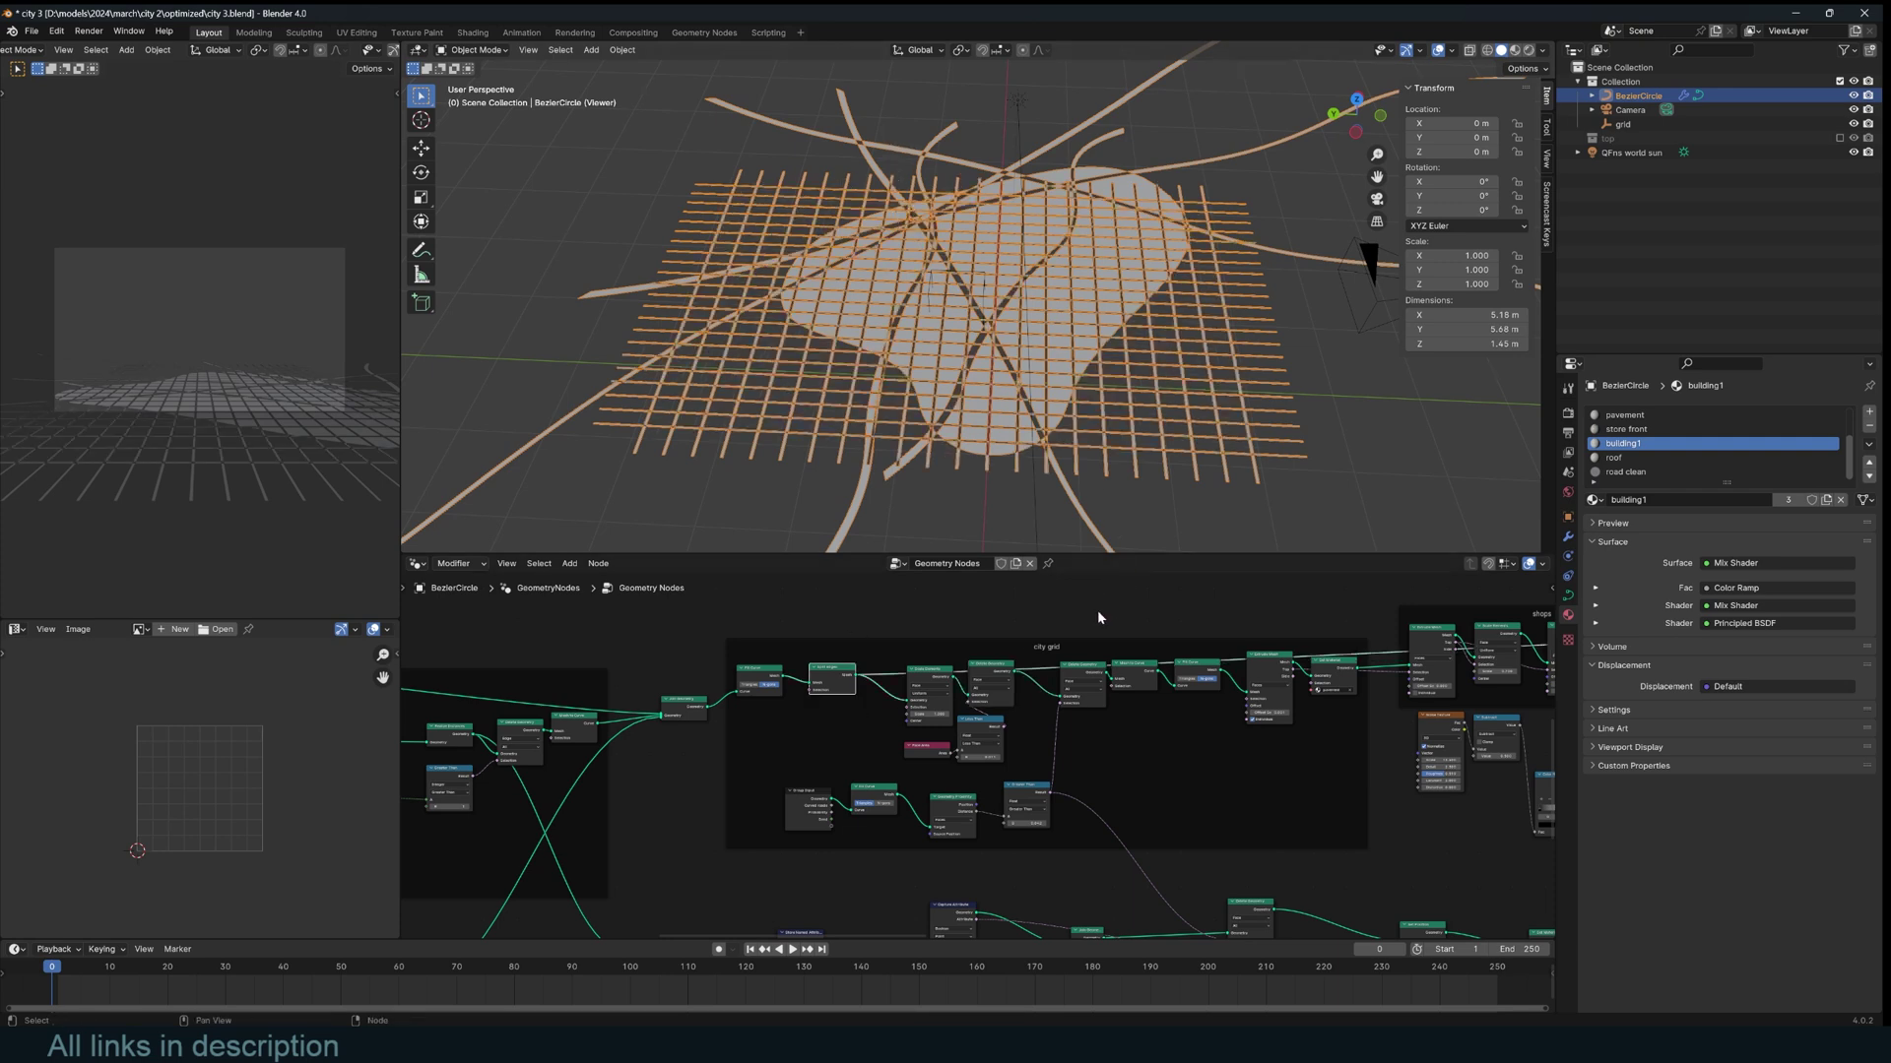
{"action": "left_click", "coordinate": [870, 796], "text": "ctrl+shift"}
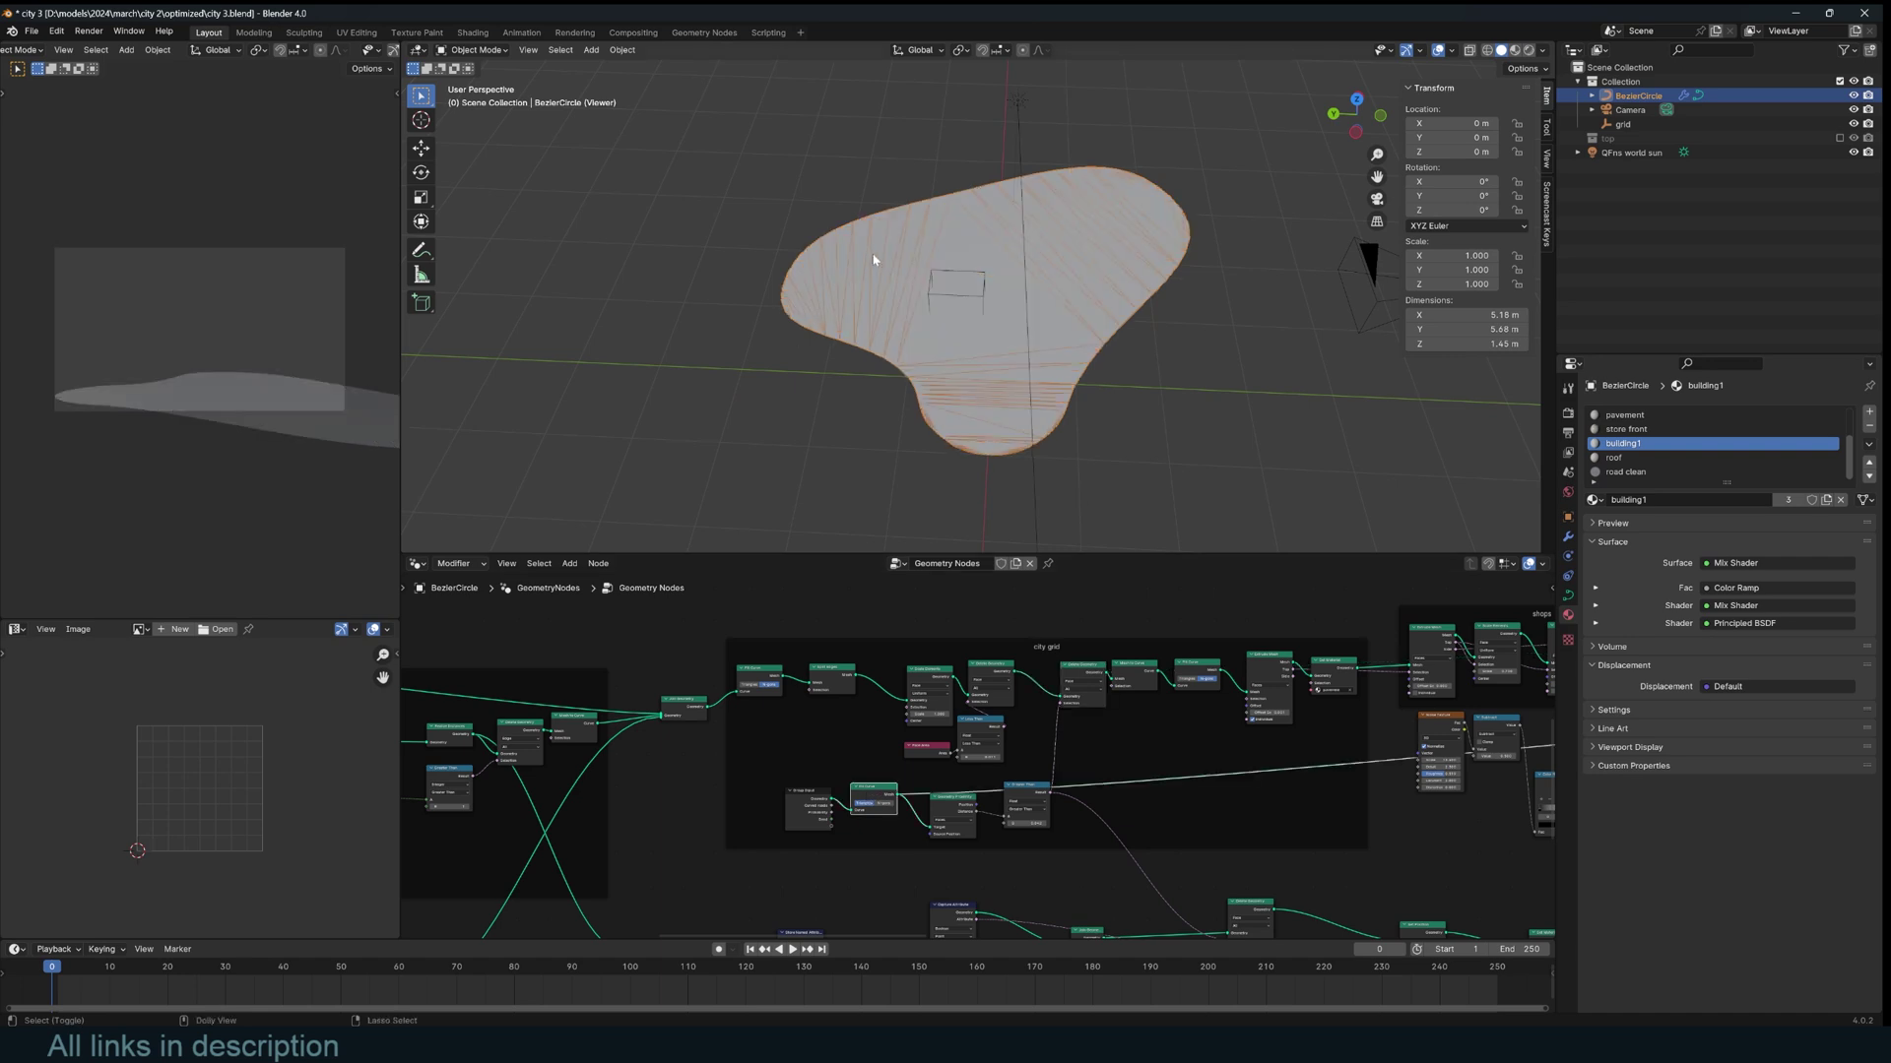
{"action": "left_click", "coordinate": [1088, 675], "text": "ctrl+shift"}
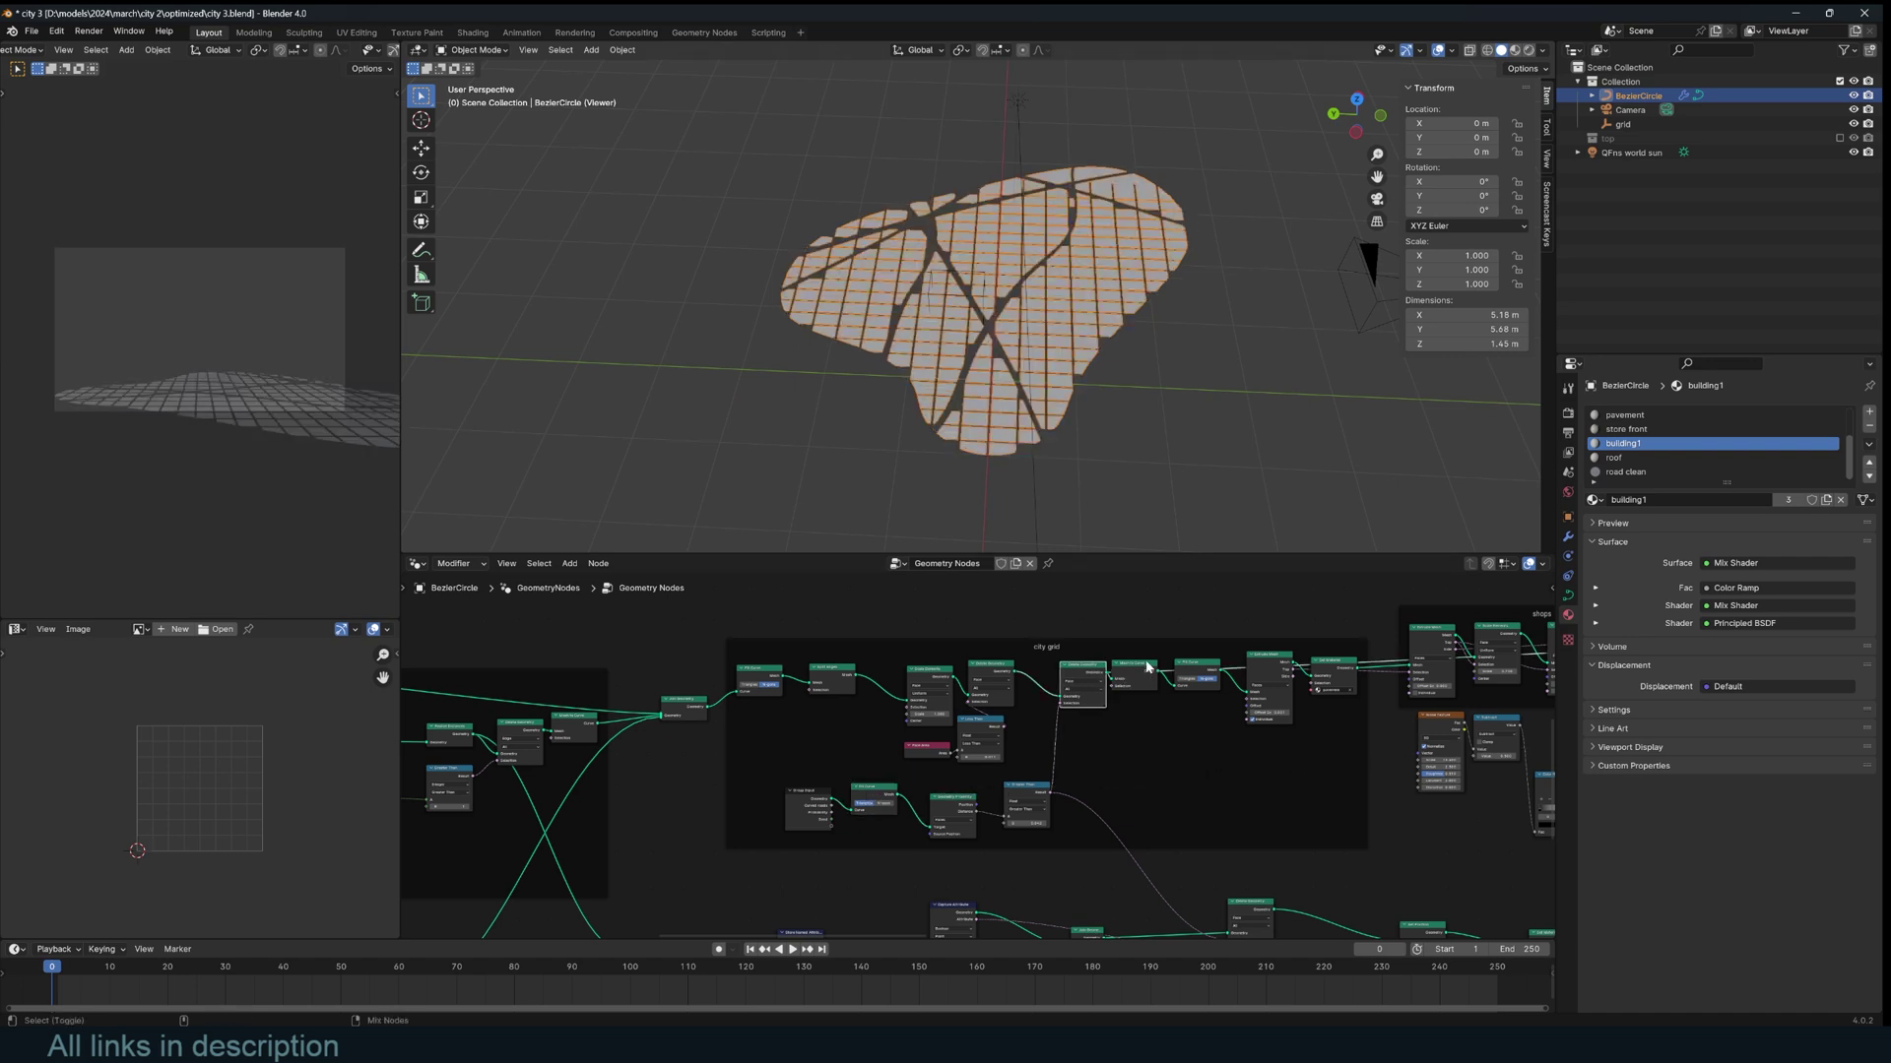
Preview the city grid's Mesh to Curve output against the preceding Delete Geometry and examine the block outlines.
{"action": "left_click", "coordinate": [1132, 675], "text": "ctrl+shift"}
{"action": "left_click", "coordinate": [1084, 667], "text": "ctrl+shift"}
{"action": "left_click", "coordinate": [1130, 665], "text": "ctrl+shift"}
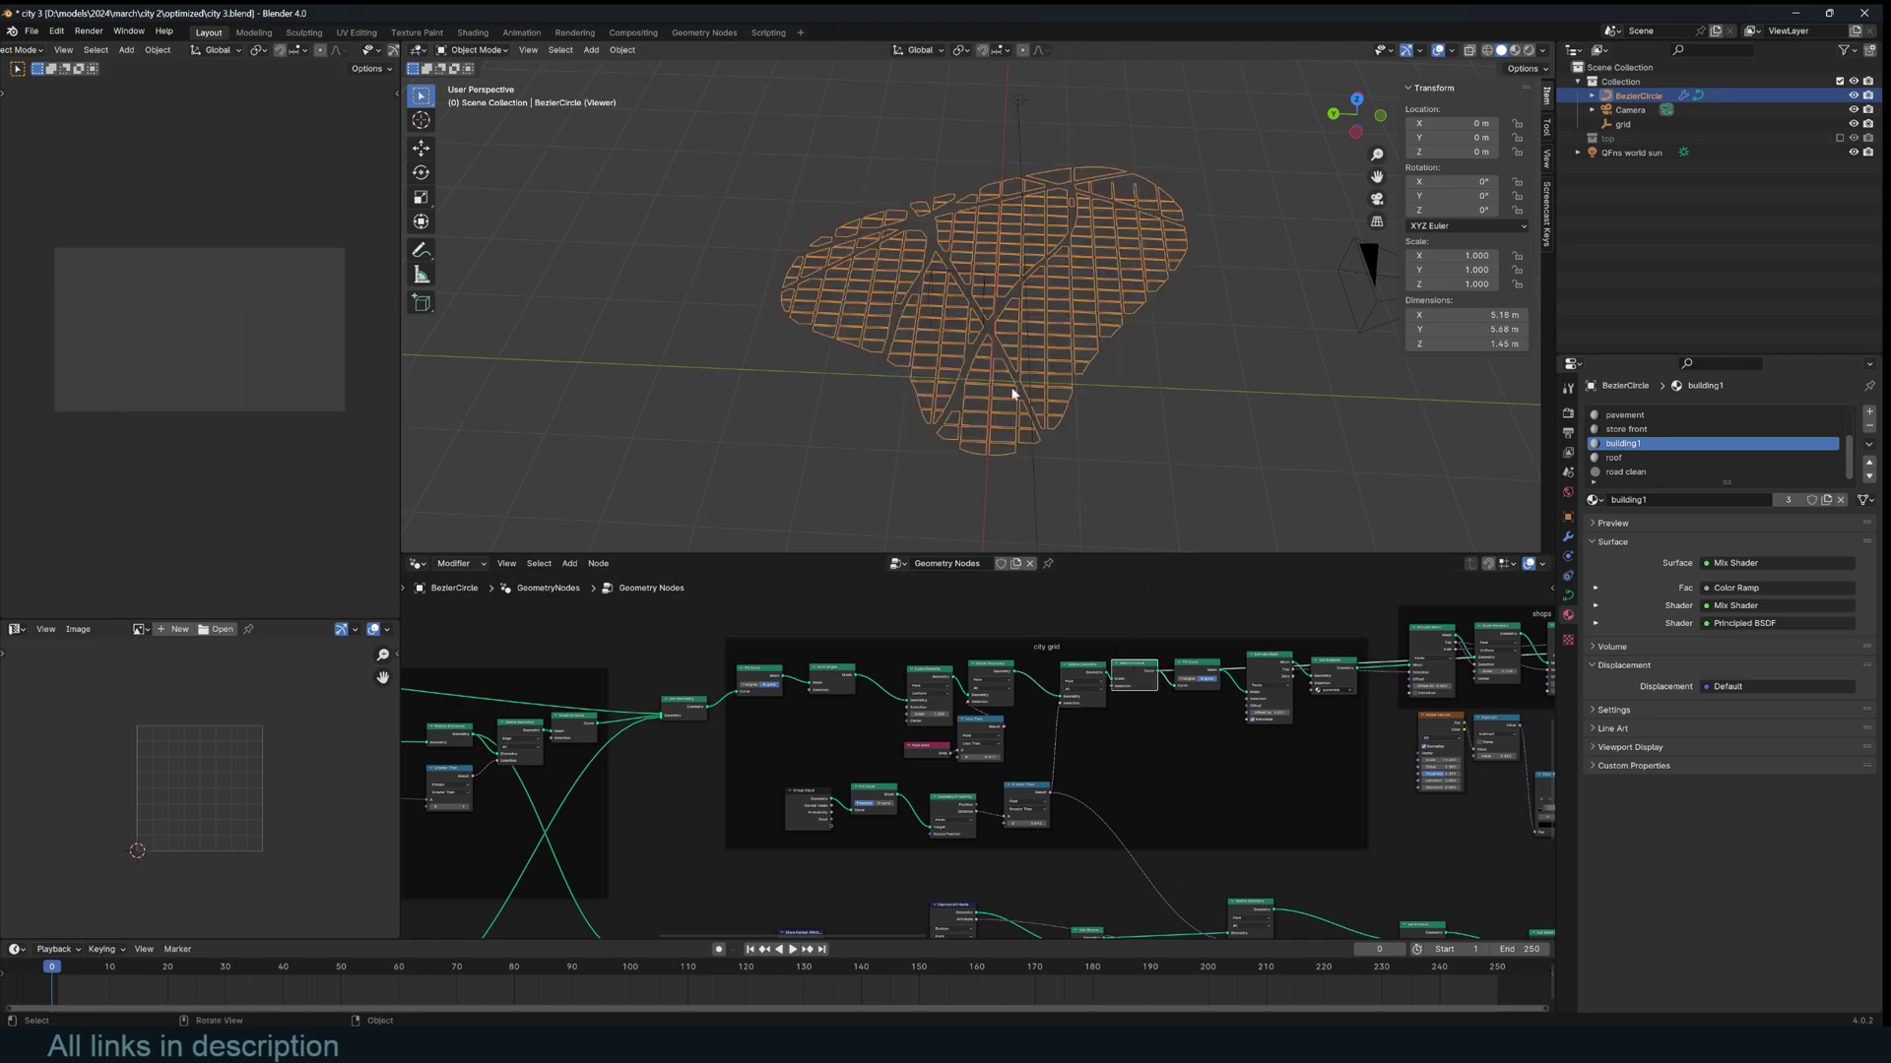
{"action": "scroll", "coordinate": [1019, 390], "scroll_direction": "up", "scroll_amount": 6}
{"action": "middle_click_drag", "start_coordinate": [1025, 393], "coordinate": [949, 494]}
{"action": "scroll", "coordinate": [926, 419], "scroll_direction": "down", "scroll_amount": 5}
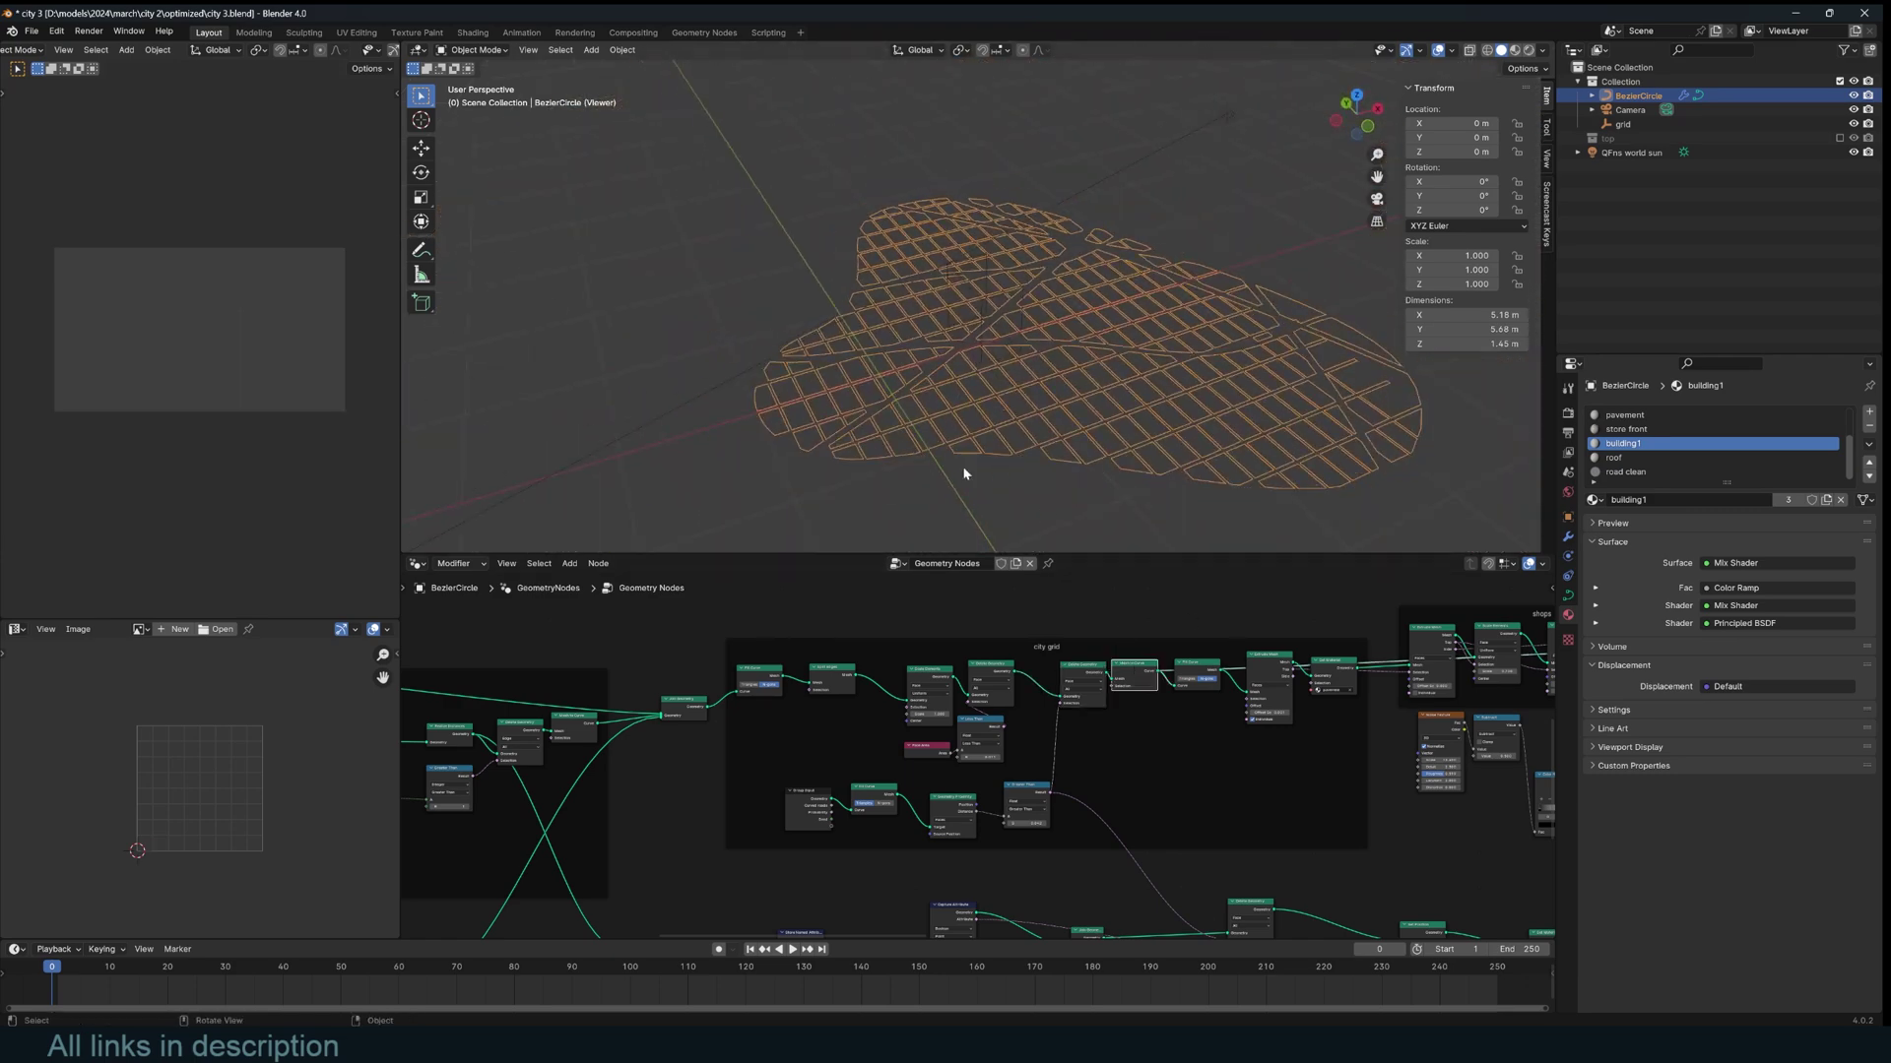
Set the Curved roads value of the city's geometry nodes modifier to 3.710.
{"action": "left_click", "coordinate": [1568, 538]}
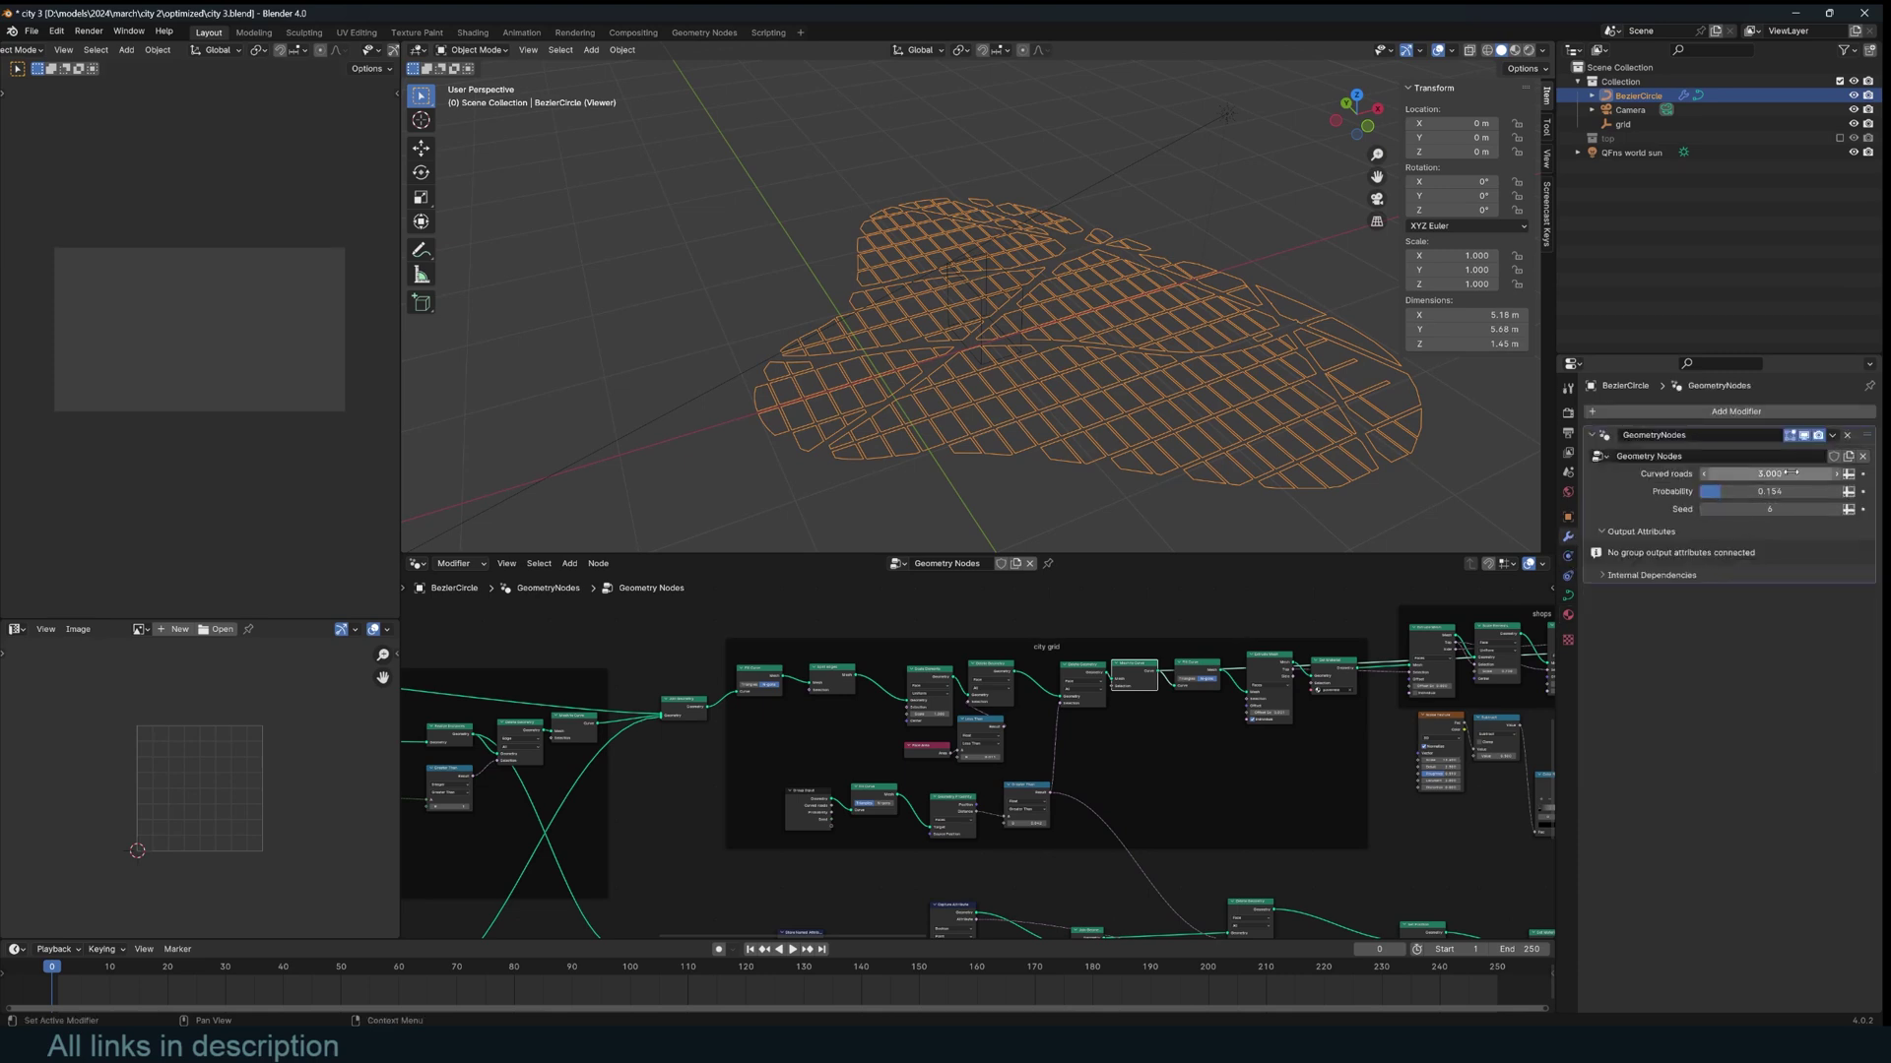
{"action": "left_click_drag", "start_coordinate": [1769, 473], "coordinate": [1844, 474]}
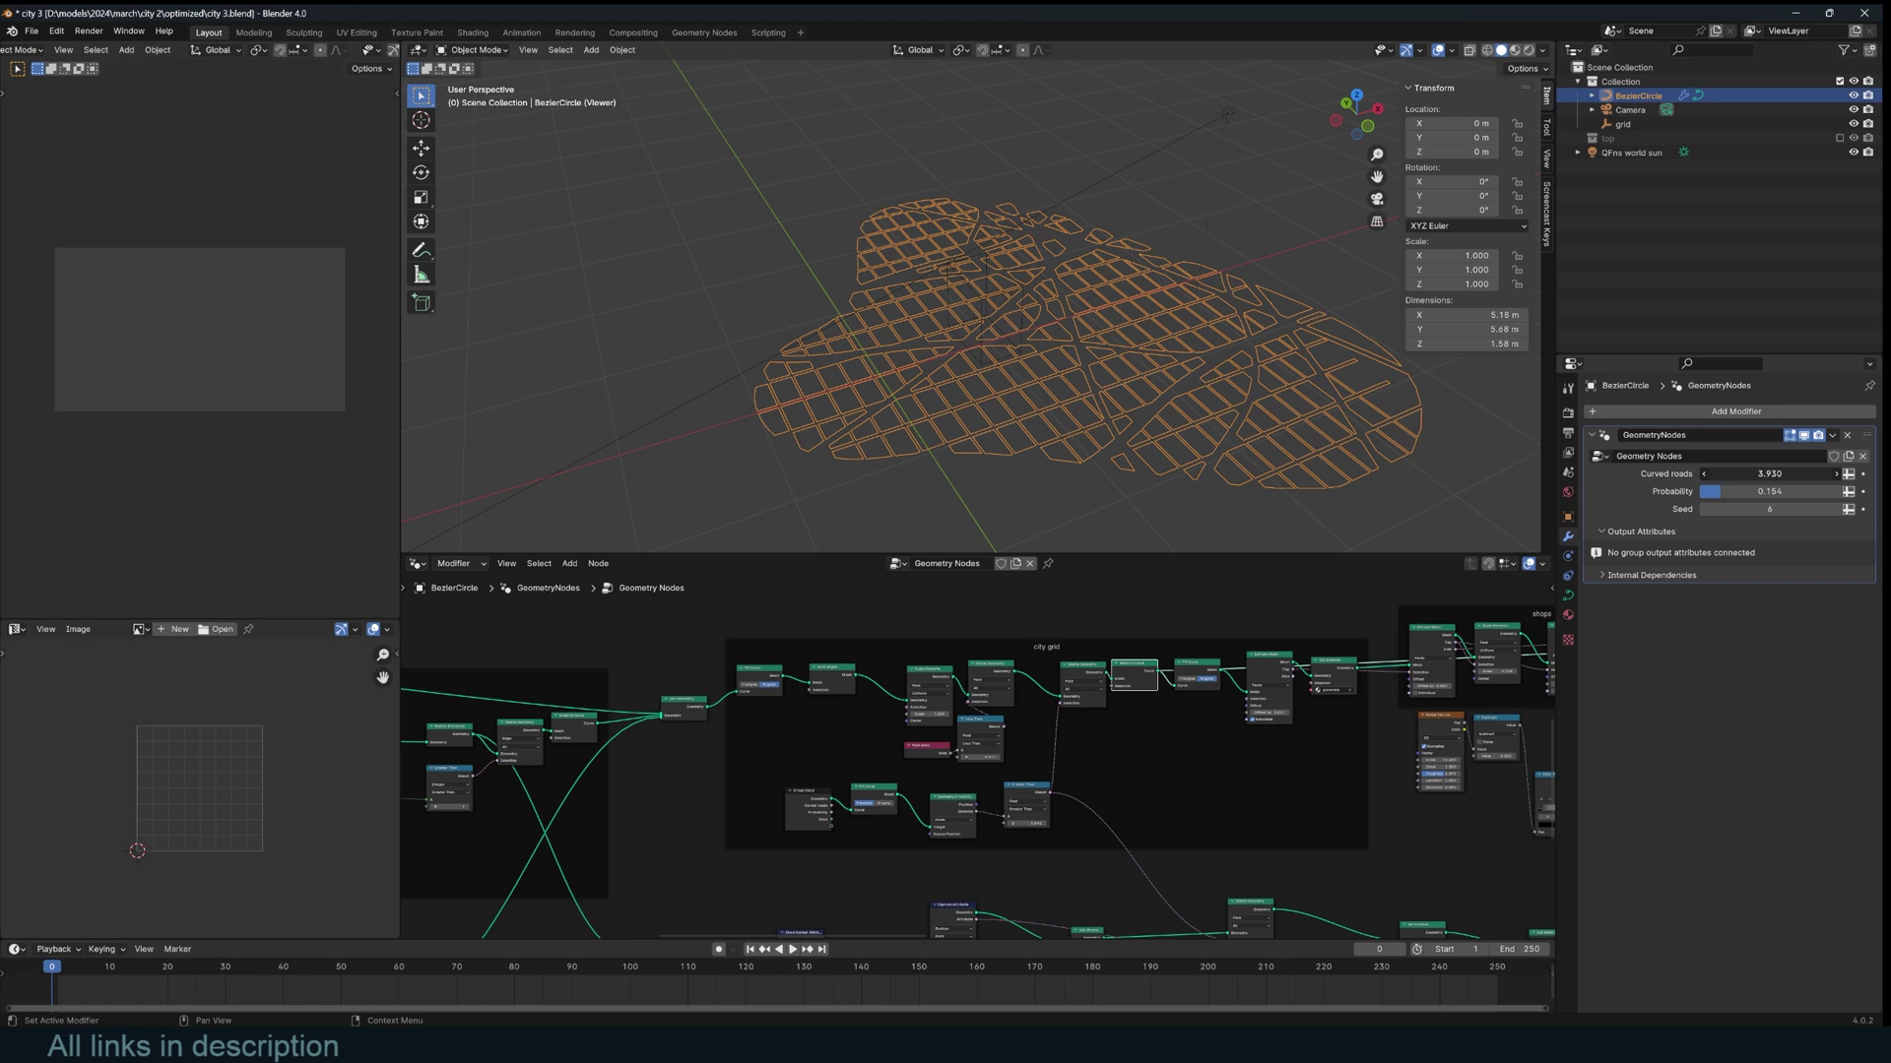
{"action": "left_click_drag", "start_coordinate": [1769, 474], "coordinate": [1736, 474]}
Pin the node tree, rotate the grid empty about -13° around the global Z axis, and reselect the city object.
{"action": "left_click", "coordinate": [1048, 565]}
{"action": "left_click", "coordinate": [1022, 307]}
{"action": "key", "text": "r"}
{"action": "key", "text": "z"}
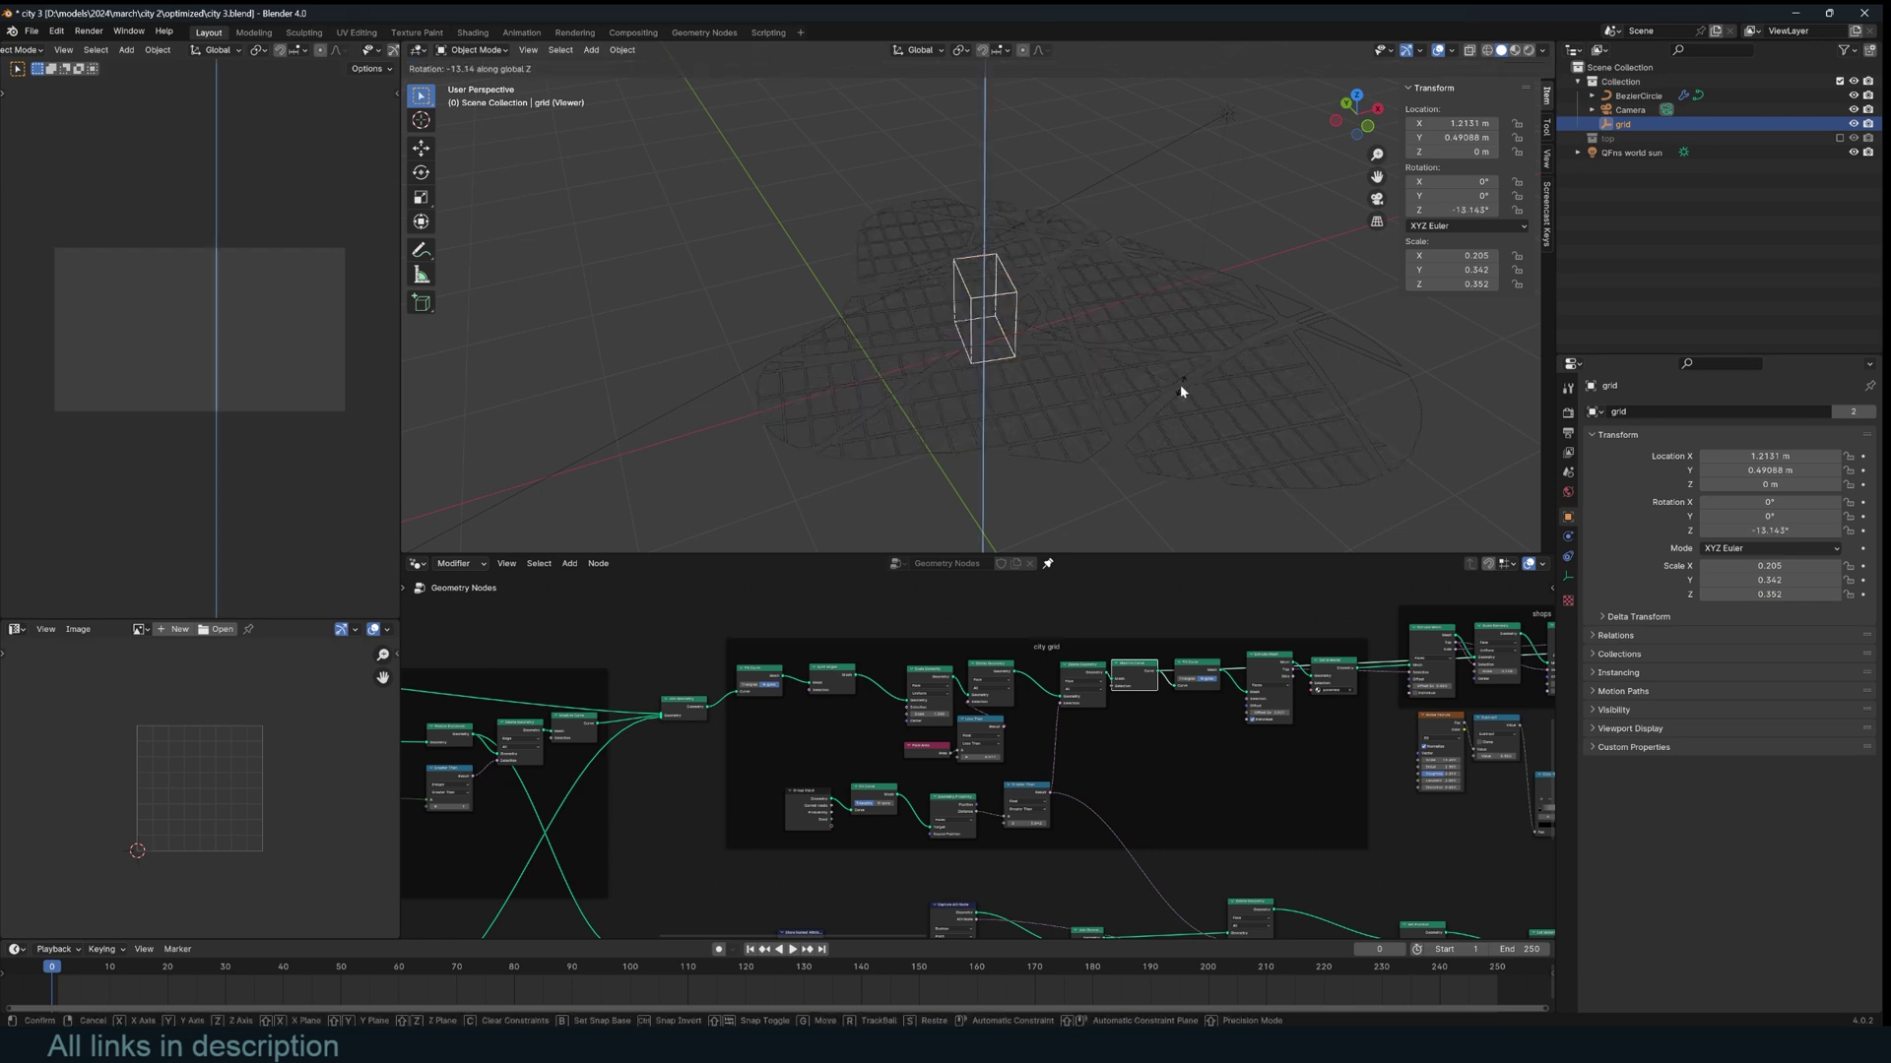
{"action": "left_click", "coordinate": [1180, 391]}
{"action": "left_click", "coordinate": [1190, 384]}
Preview the city grid's second N-gon Fill Curve, its Extrude Mesh and the pavement Set Material node.
{"action": "scroll", "coordinate": [1140, 661], "scroll_direction": "up", "scroll_amount": 2}
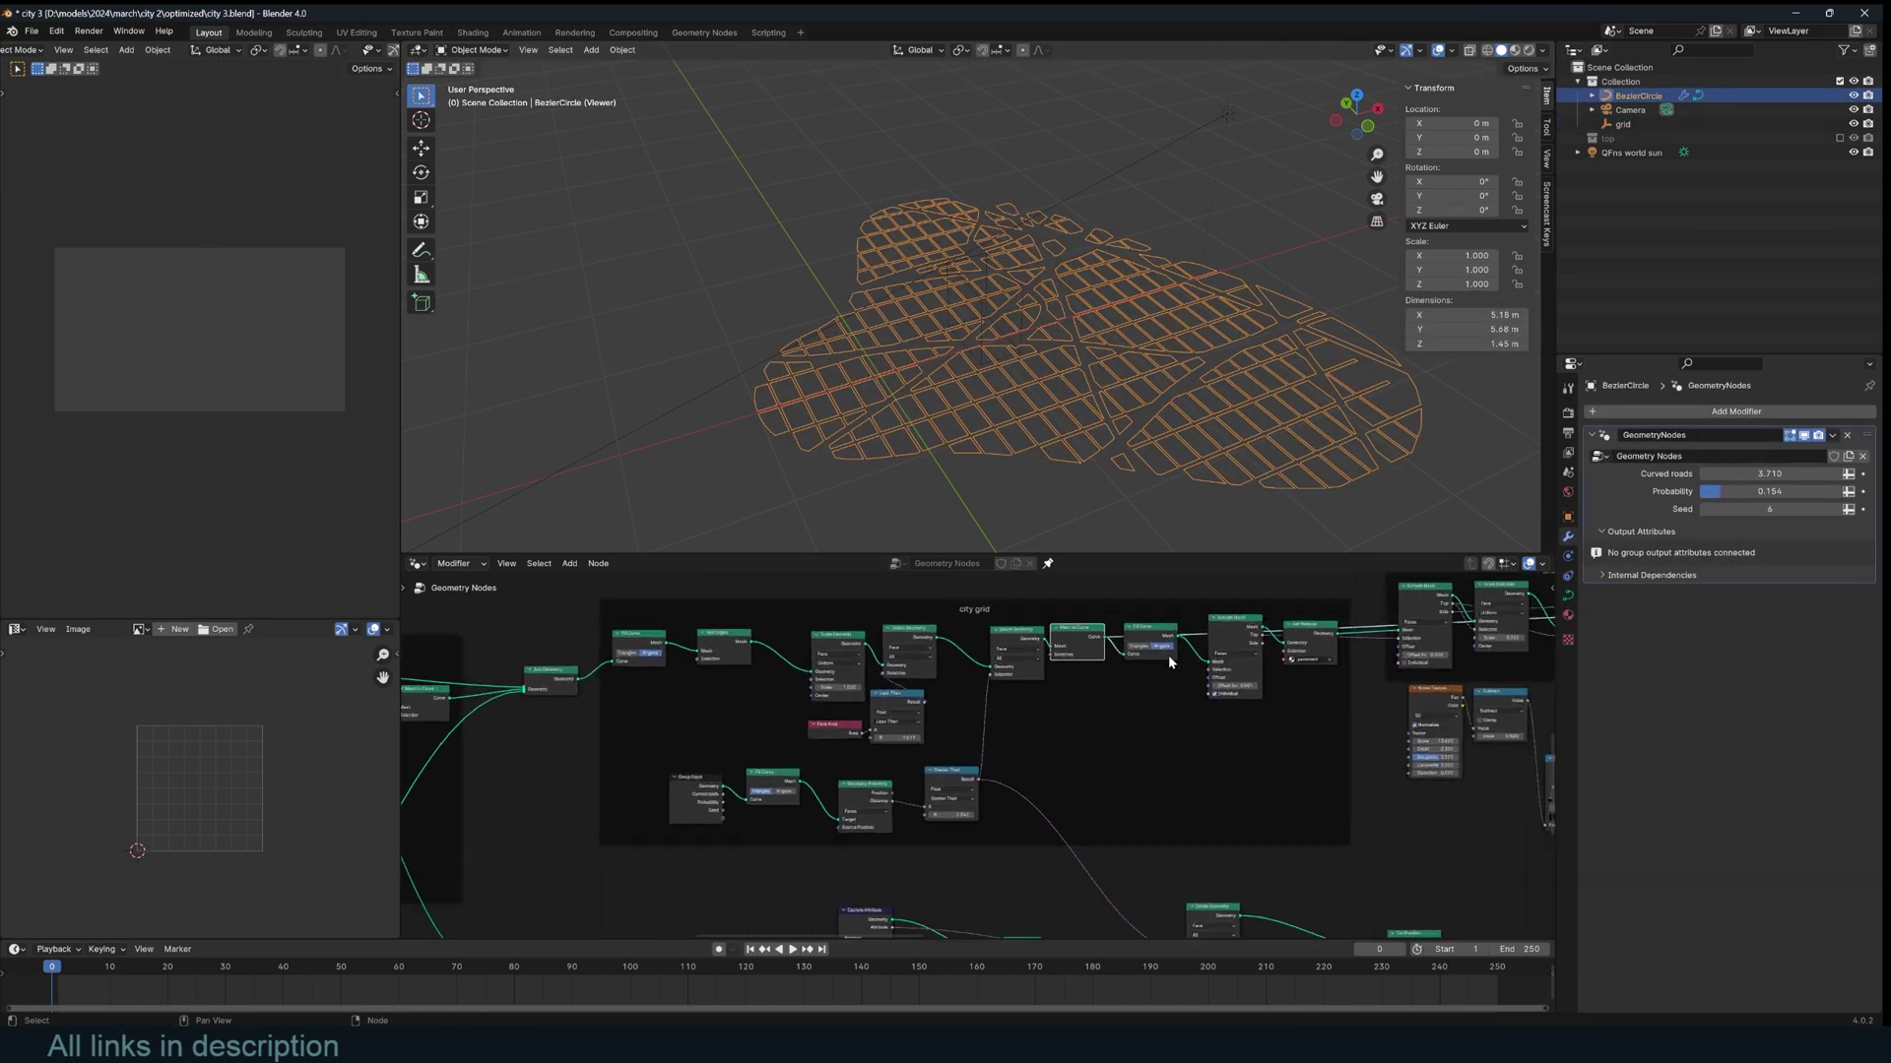
{"action": "scroll", "coordinate": [1142, 650], "scroll_direction": "up", "scroll_amount": 2}
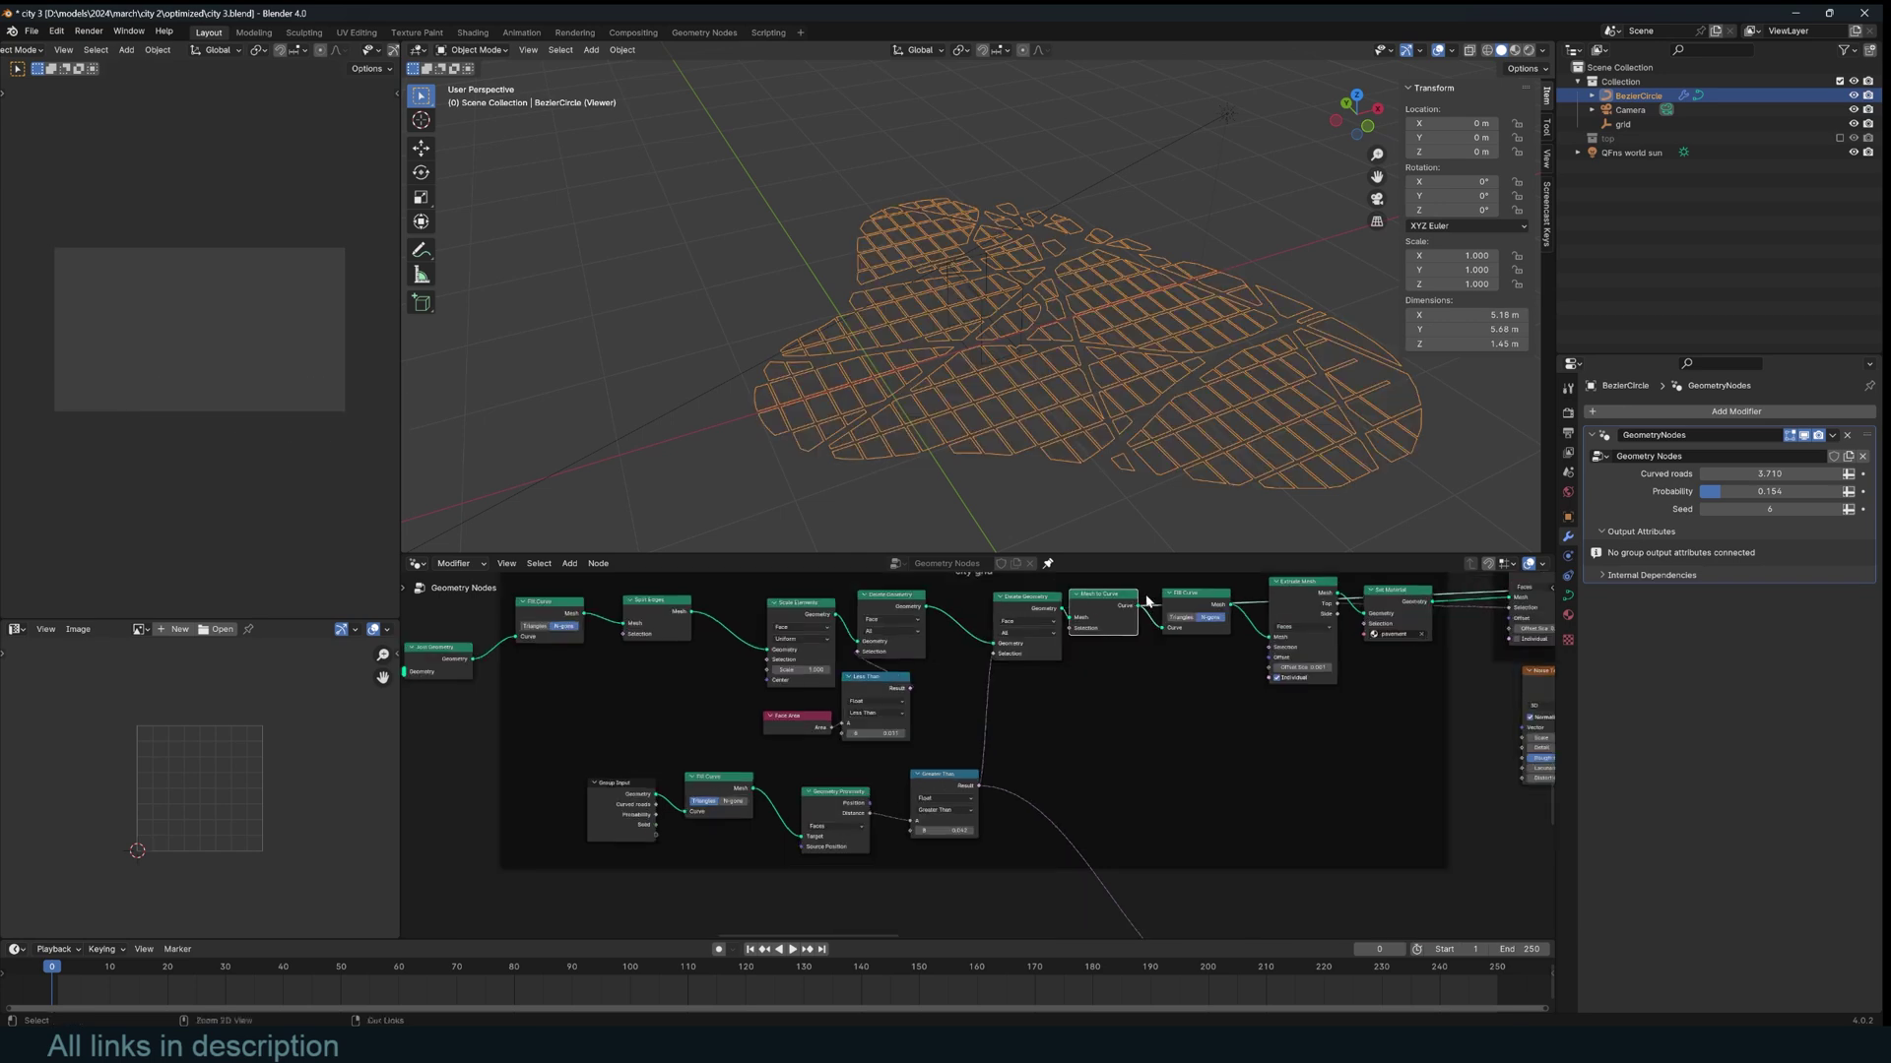
{"action": "left_click", "coordinate": [1196, 604], "text": "ctrl+shift"}
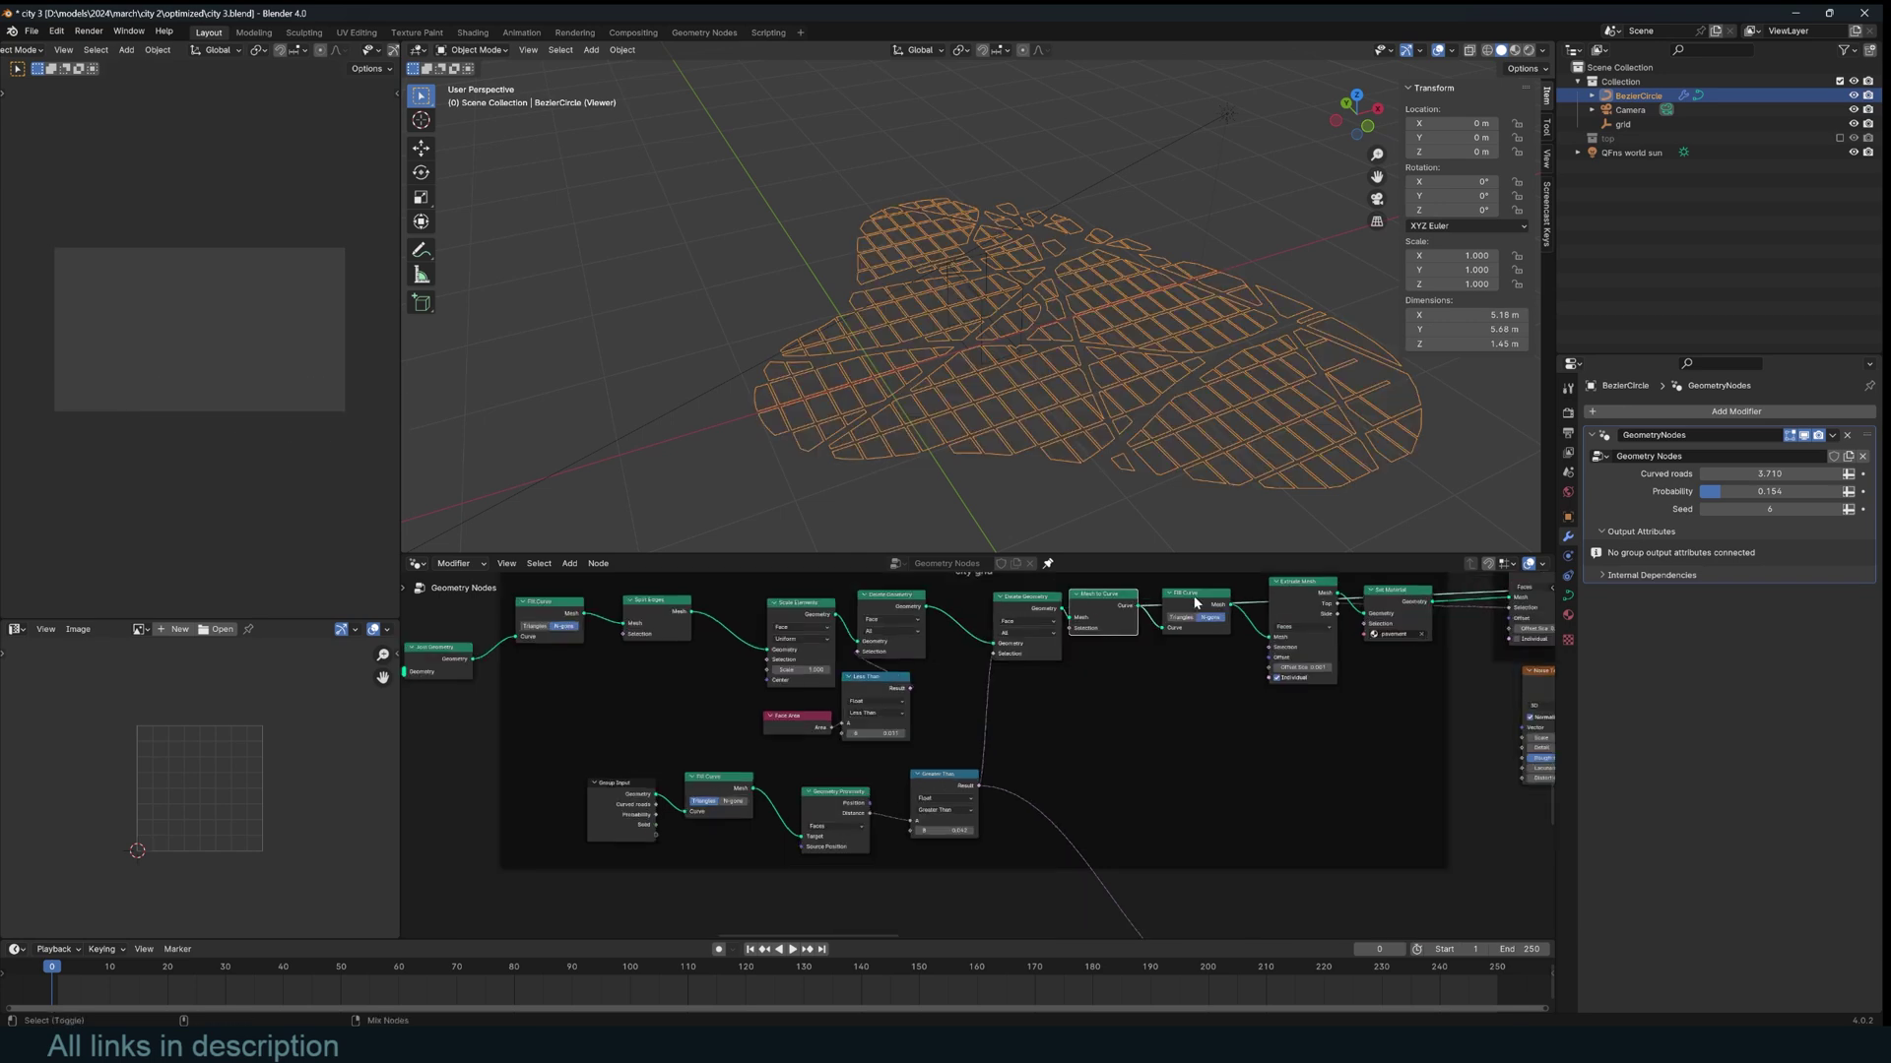
{"action": "left_click", "coordinate": [1292, 585], "text": "ctrl+shift"}
{"action": "middle_click_drag", "start_coordinate": [1318, 730], "coordinate": [1049, 820]}
{"action": "left_click", "coordinate": [1144, 686], "text": "ctrl+shift"}
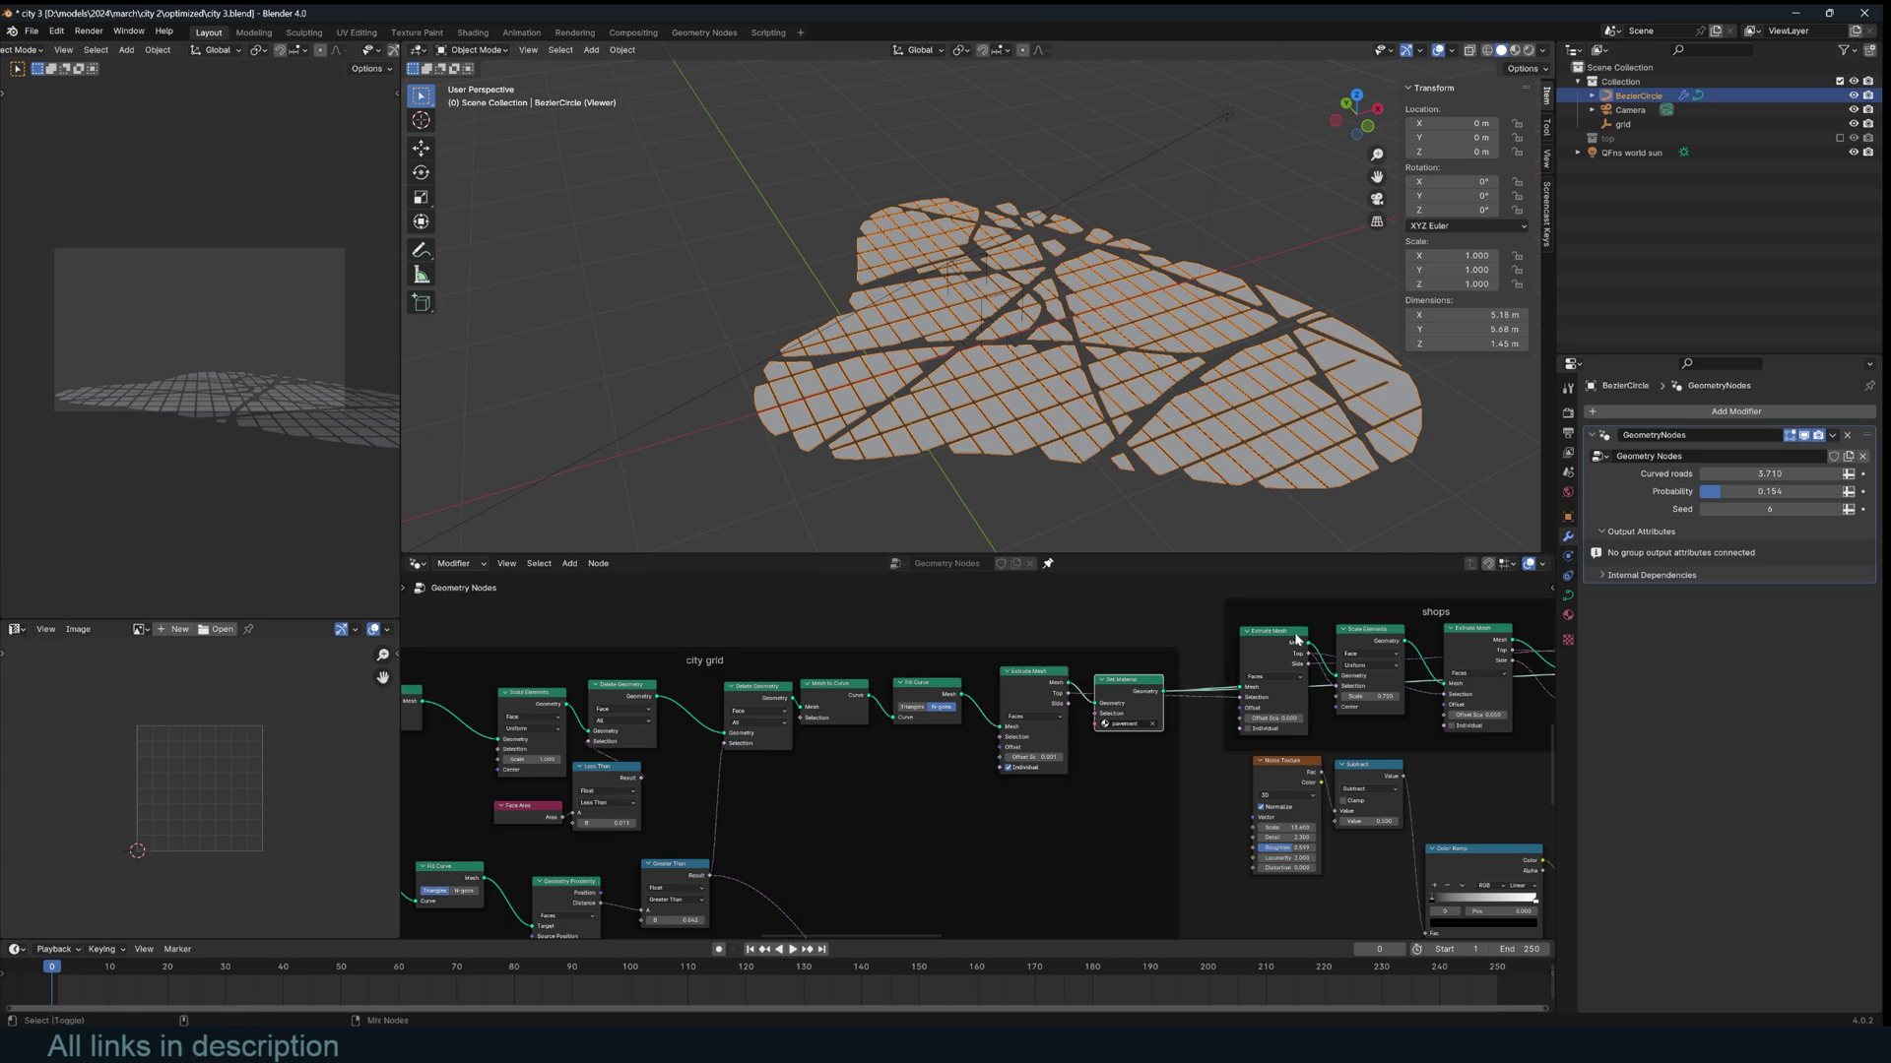
Examine the slightly raised blocks from a low angle while previewing Extrude Mesh and the pavement Set Material again.
{"action": "scroll", "coordinate": [1143, 631], "scroll_direction": "up", "scroll_amount": 2}
{"action": "scroll", "coordinate": [979, 443], "scroll_direction": "up", "scroll_amount": 3}
{"action": "middle_click_drag", "start_coordinate": [978, 443], "coordinate": [1074, 366]}
{"action": "scroll", "coordinate": [1075, 615], "scroll_direction": "up", "scroll_amount": 4}
{"action": "left_click", "coordinate": [1145, 620], "text": "ctrl+shift"}
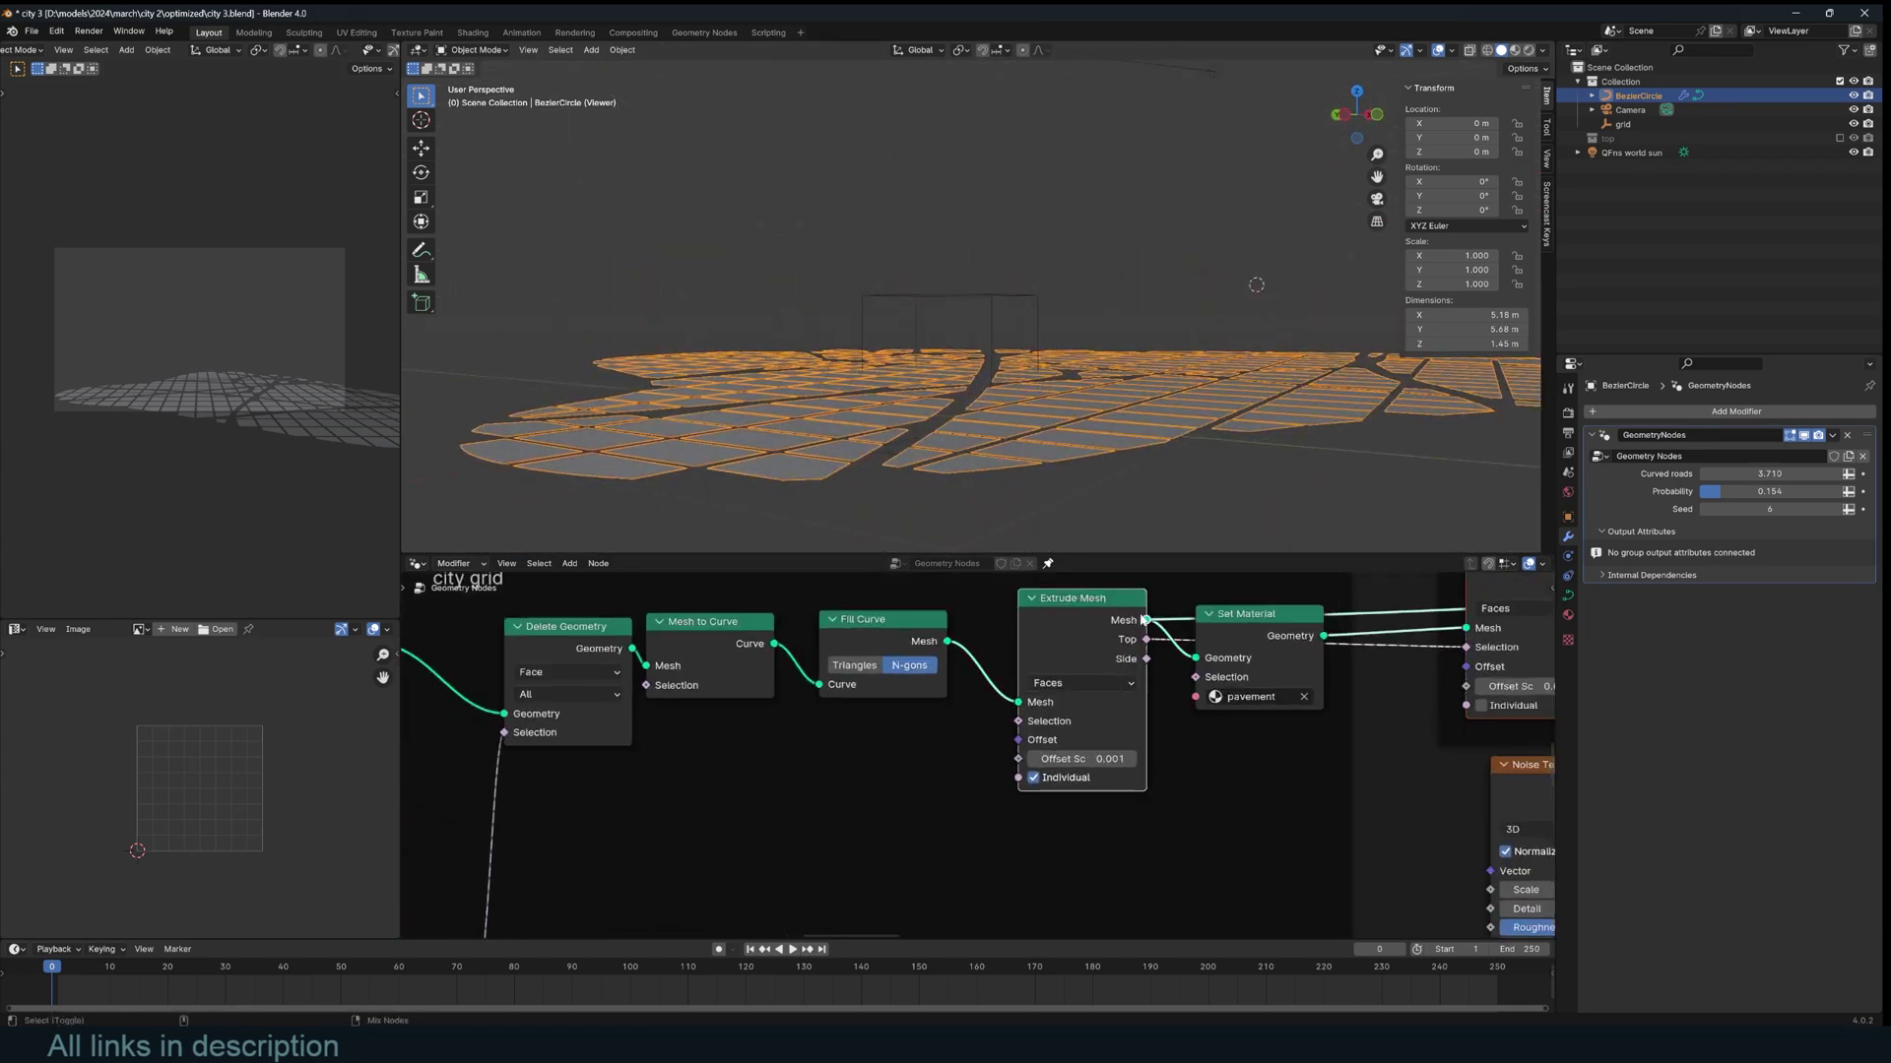
{"action": "left_click", "coordinate": [1268, 612], "text": "ctrl+shift"}
Preview the Scale Elements output in the shops frame.
{"action": "middle_click_drag", "start_coordinate": [1297, 725], "coordinate": [1060, 817]}
{"action": "scroll", "coordinate": [1242, 717], "scroll_direction": "down", "scroll_amount": 5}
{"action": "middle_click_drag", "start_coordinate": [1242, 717], "coordinate": [920, 701]}
{"action": "scroll", "coordinate": [950, 632], "scroll_direction": "up", "scroll_amount": 3}
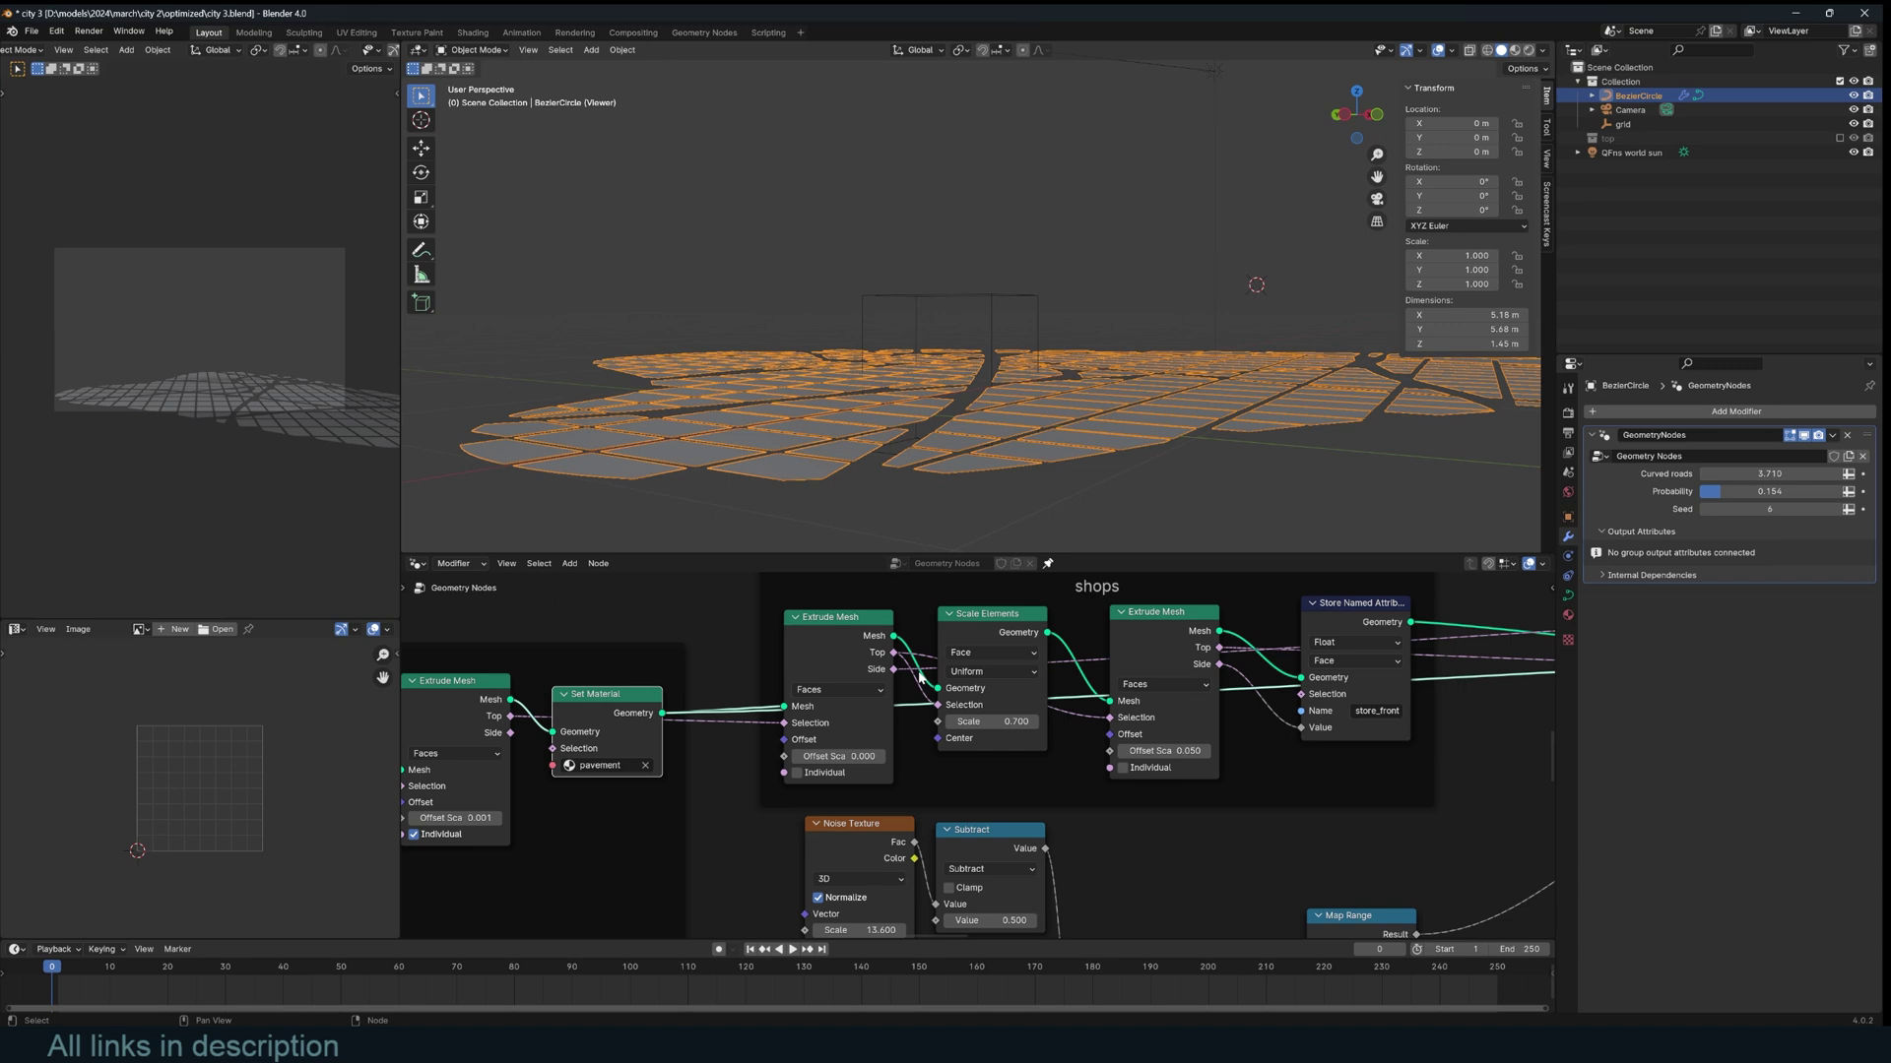
{"action": "left_click", "coordinate": [990, 614], "text": "ctrl+shift"}
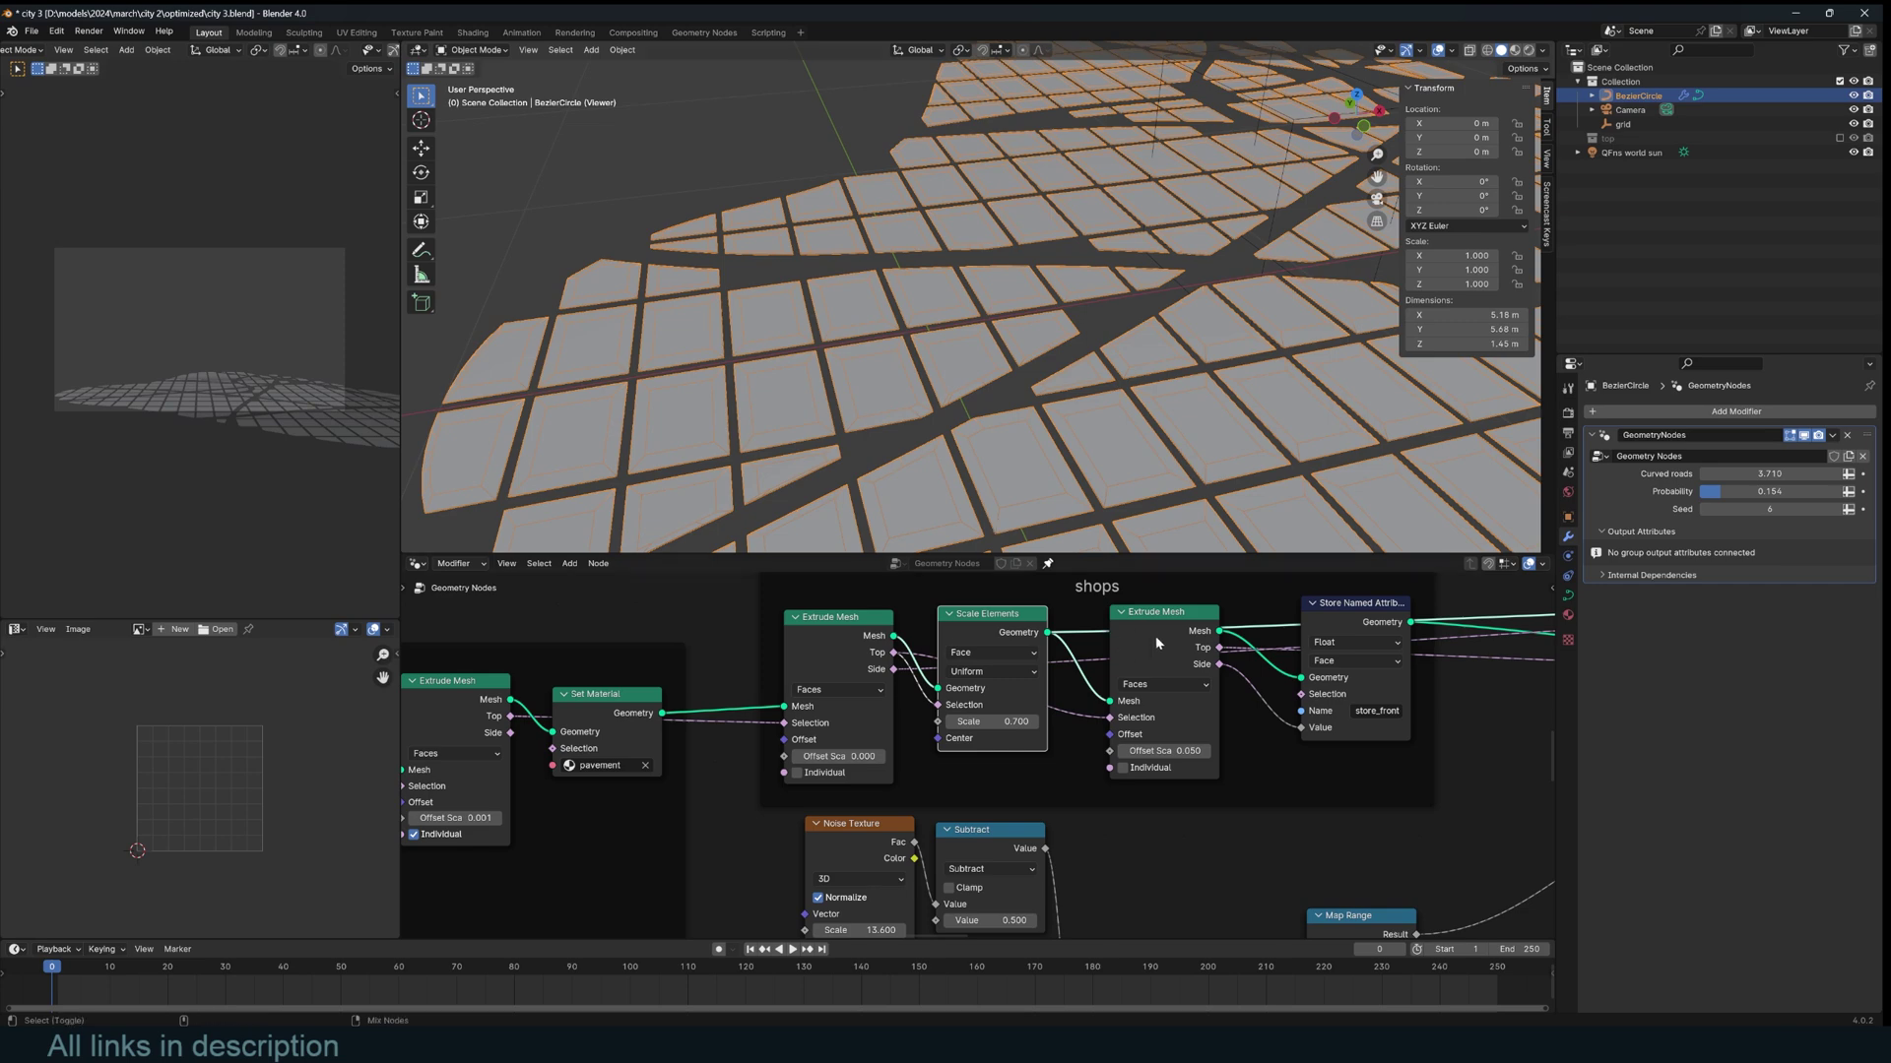
Preview the shops frame's second Extrude Mesh and the store_front Store Named Attribute node.
{"action": "middle_click_drag", "start_coordinate": [935, 363], "coordinate": [883, 350]}
{"action": "scroll", "coordinate": [881, 360], "scroll_direction": "up", "scroll_amount": 2}
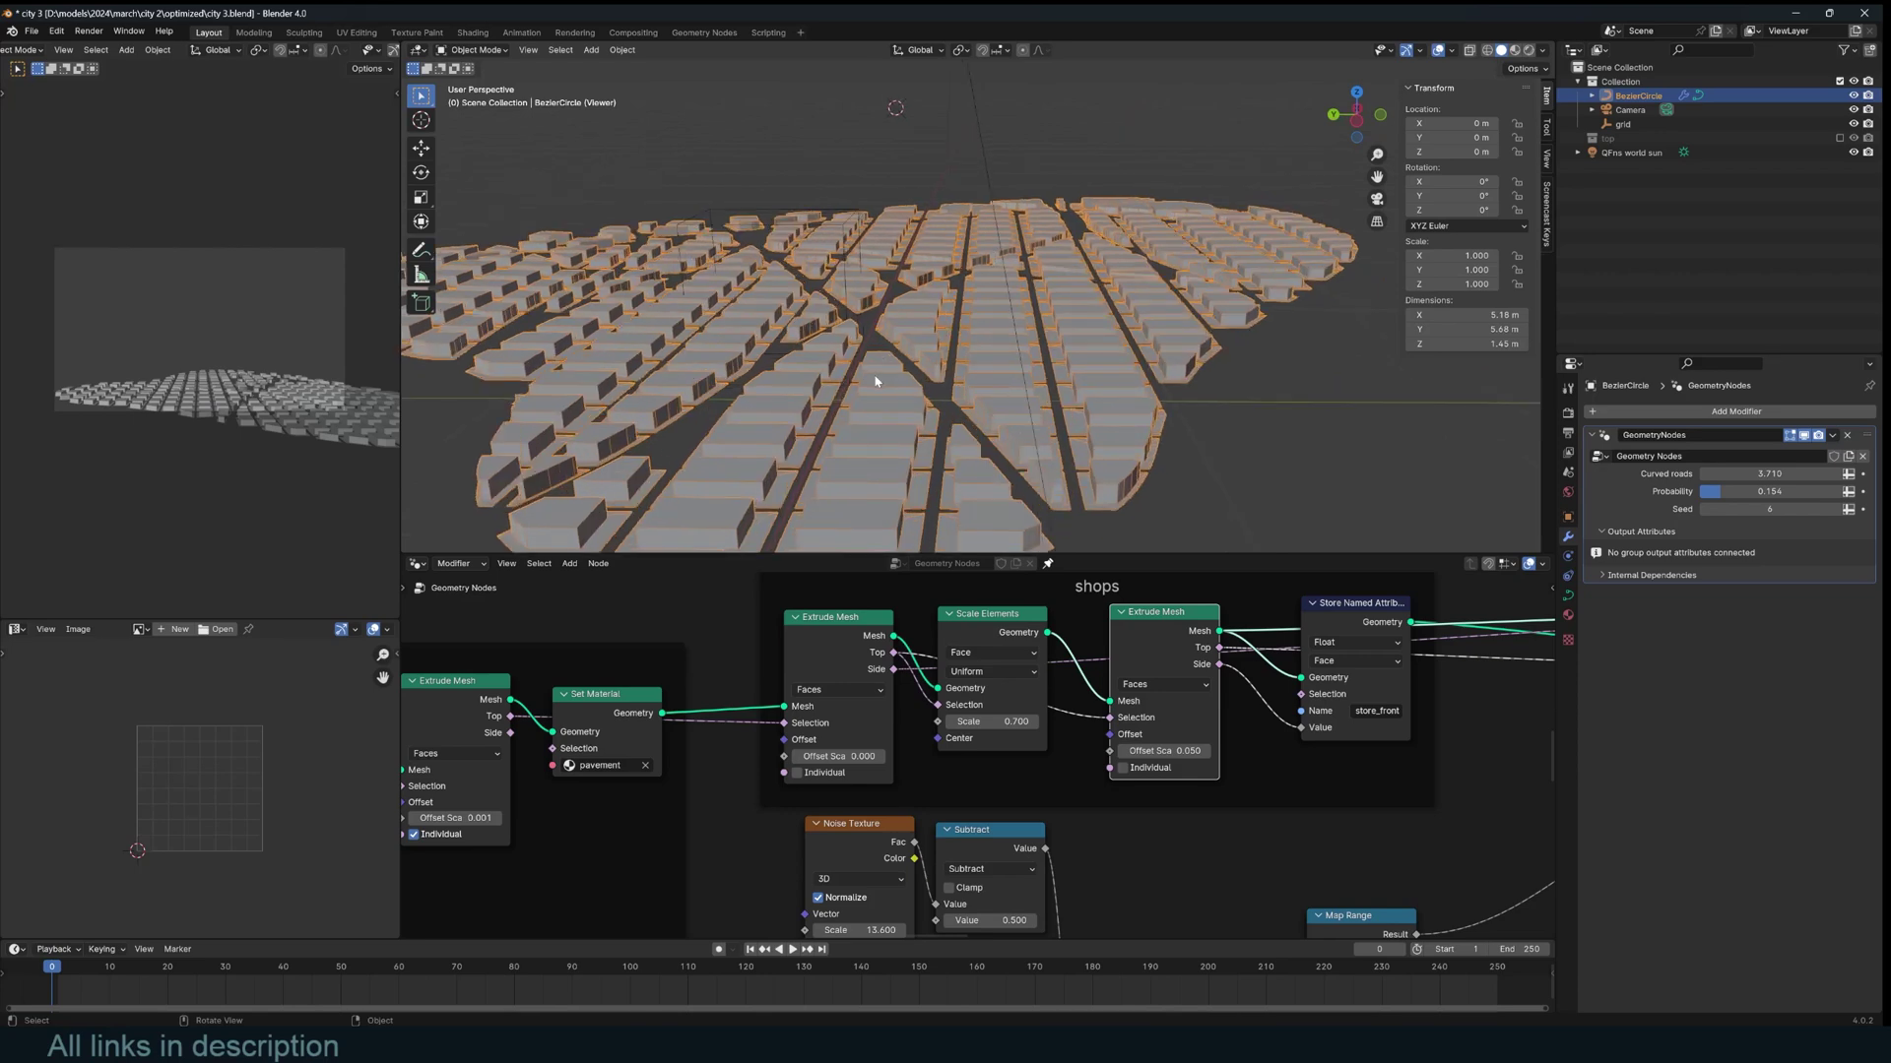
{"action": "middle_click_drag", "start_coordinate": [1338, 778], "coordinate": [1145, 754]}
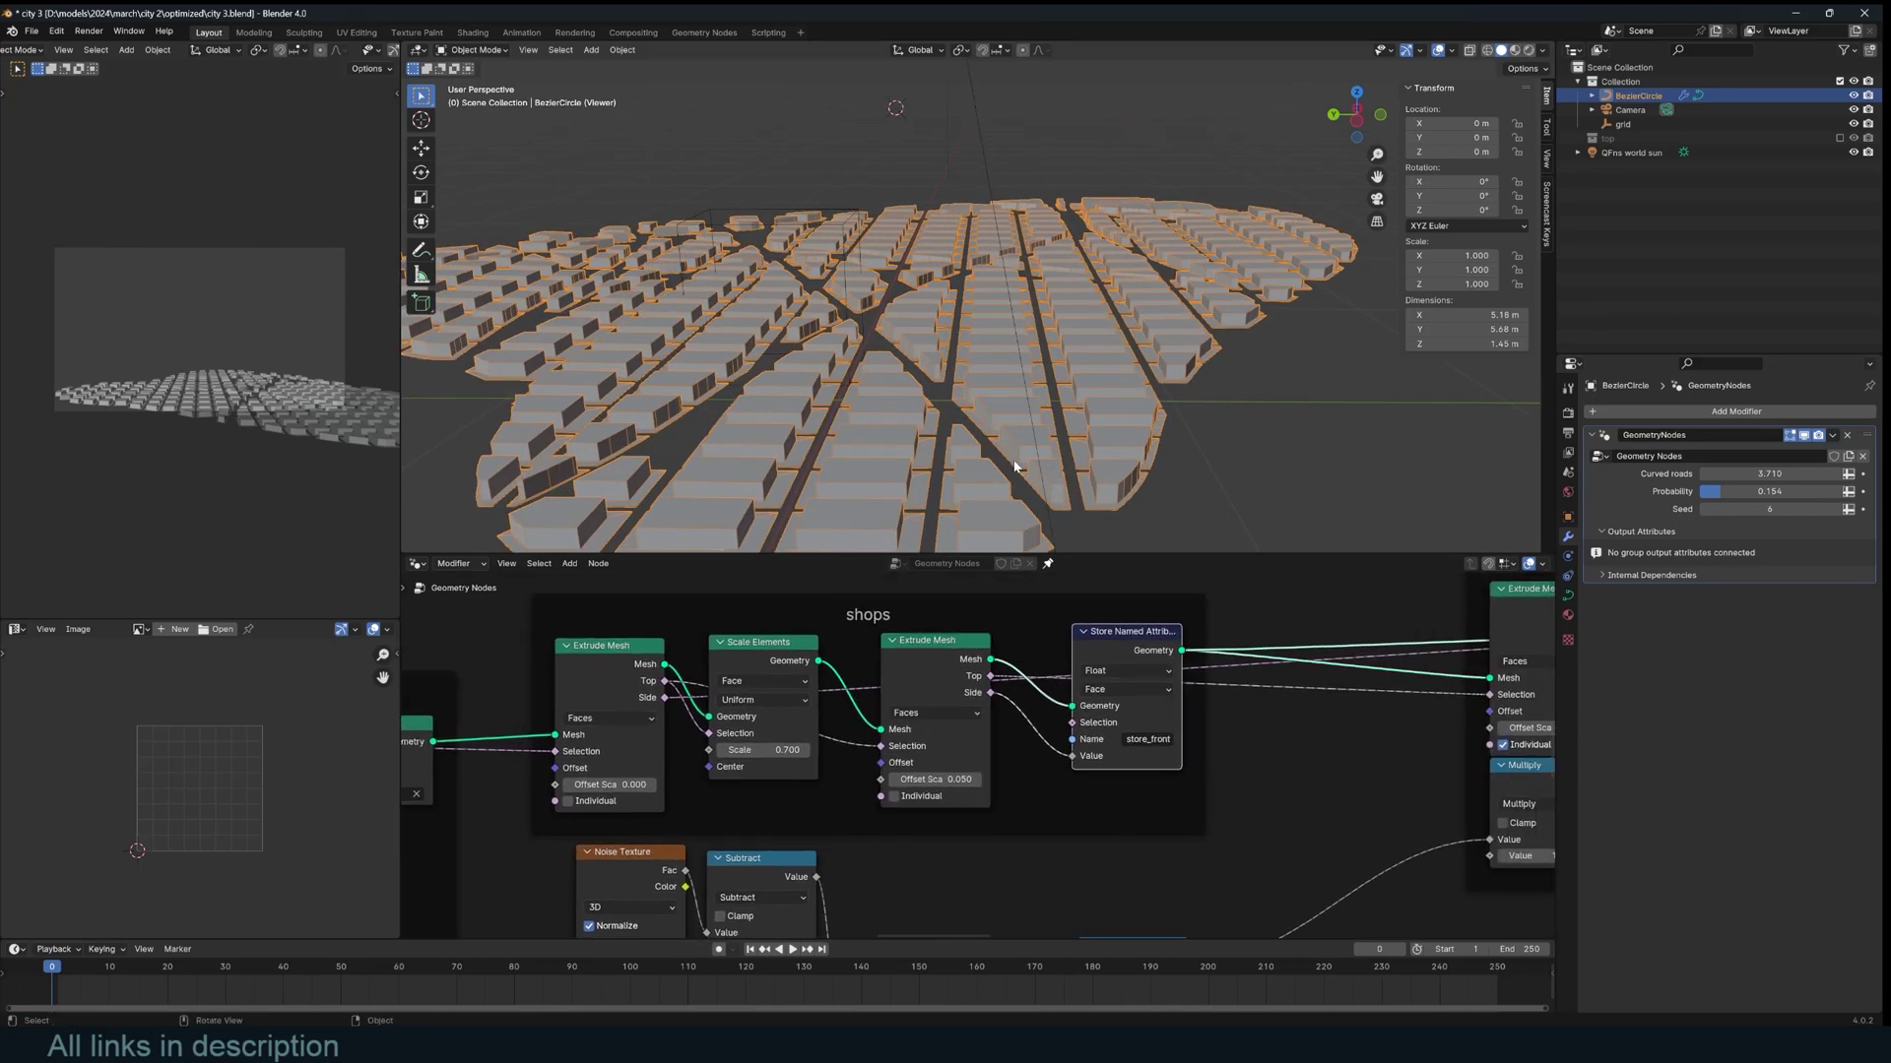
Preview the buildings frame's Scale Elements and final Extrude Mesh nodes, and examine the extruded towers from several angles.
{"action": "scroll", "coordinate": [996, 716], "scroll_direction": "down", "scroll_amount": 5}
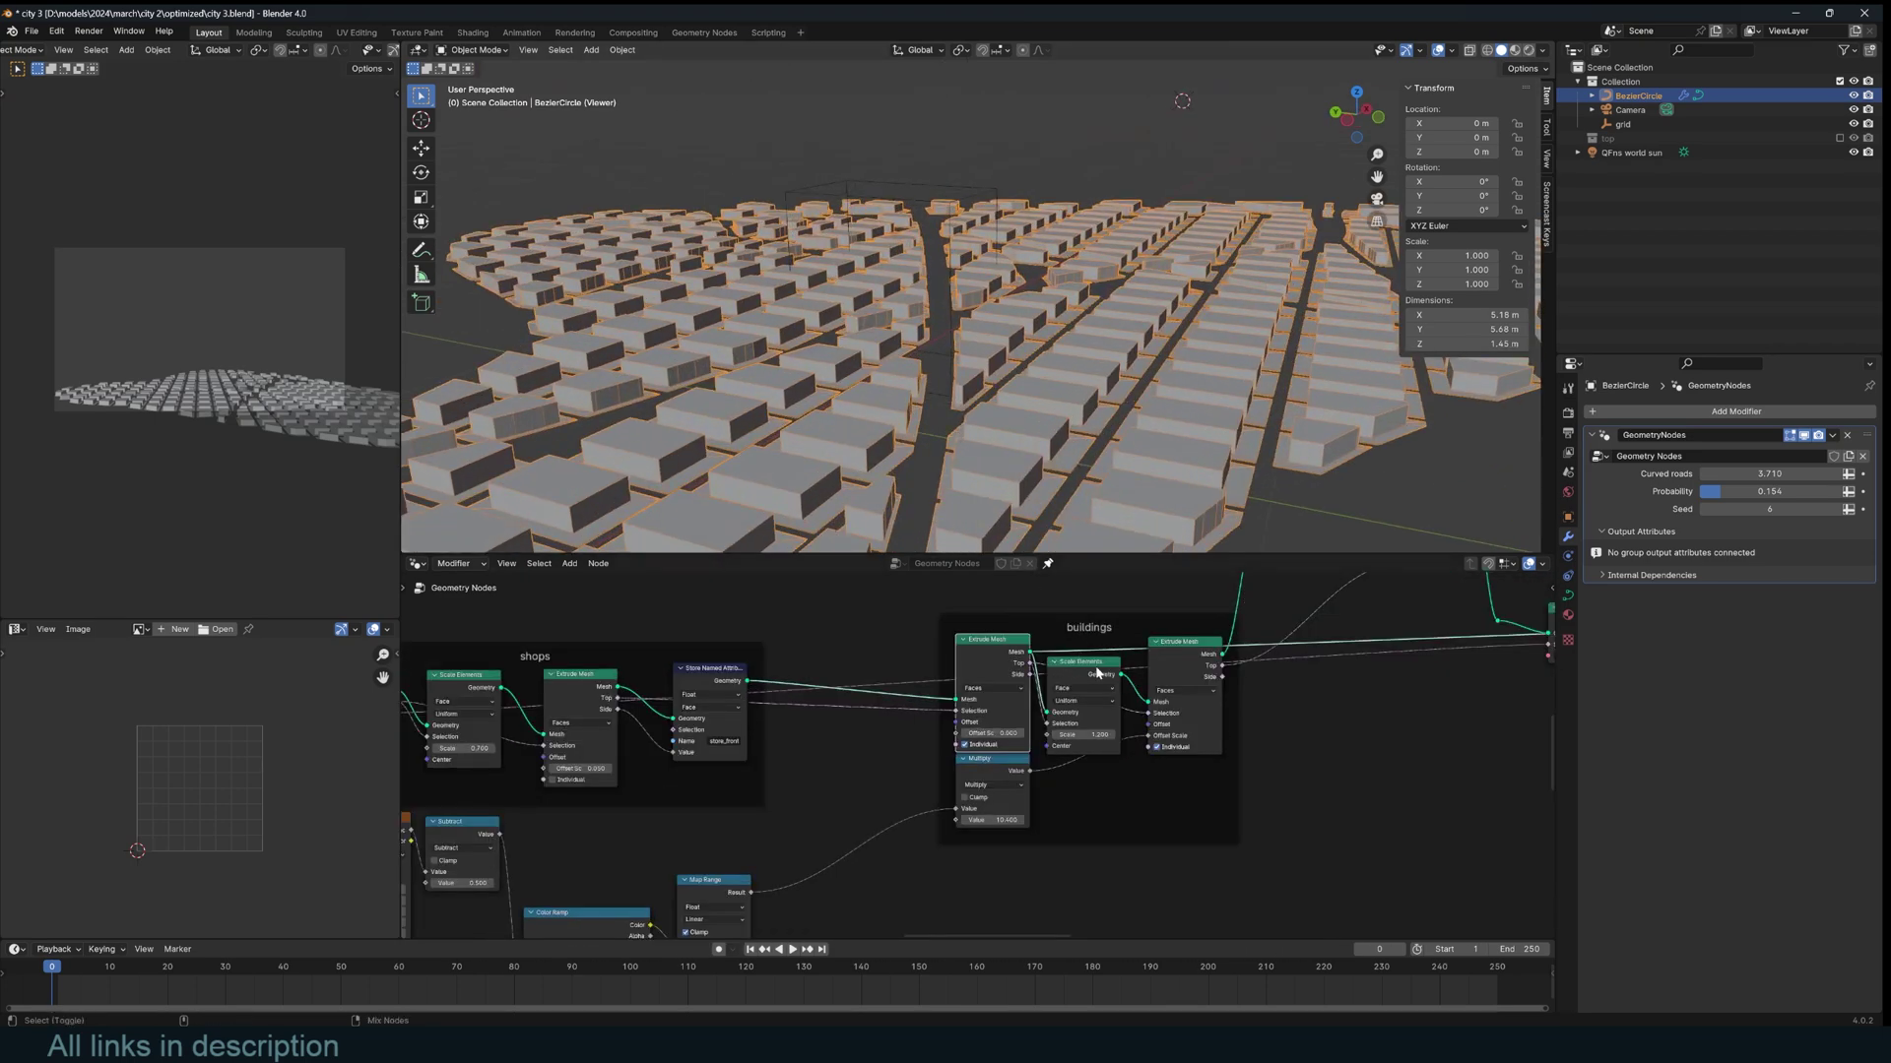
{"action": "left_click", "coordinate": [1099, 672], "text": "shift"}
{"action": "left_click", "coordinate": [1192, 648], "text": "ctrl+shift"}
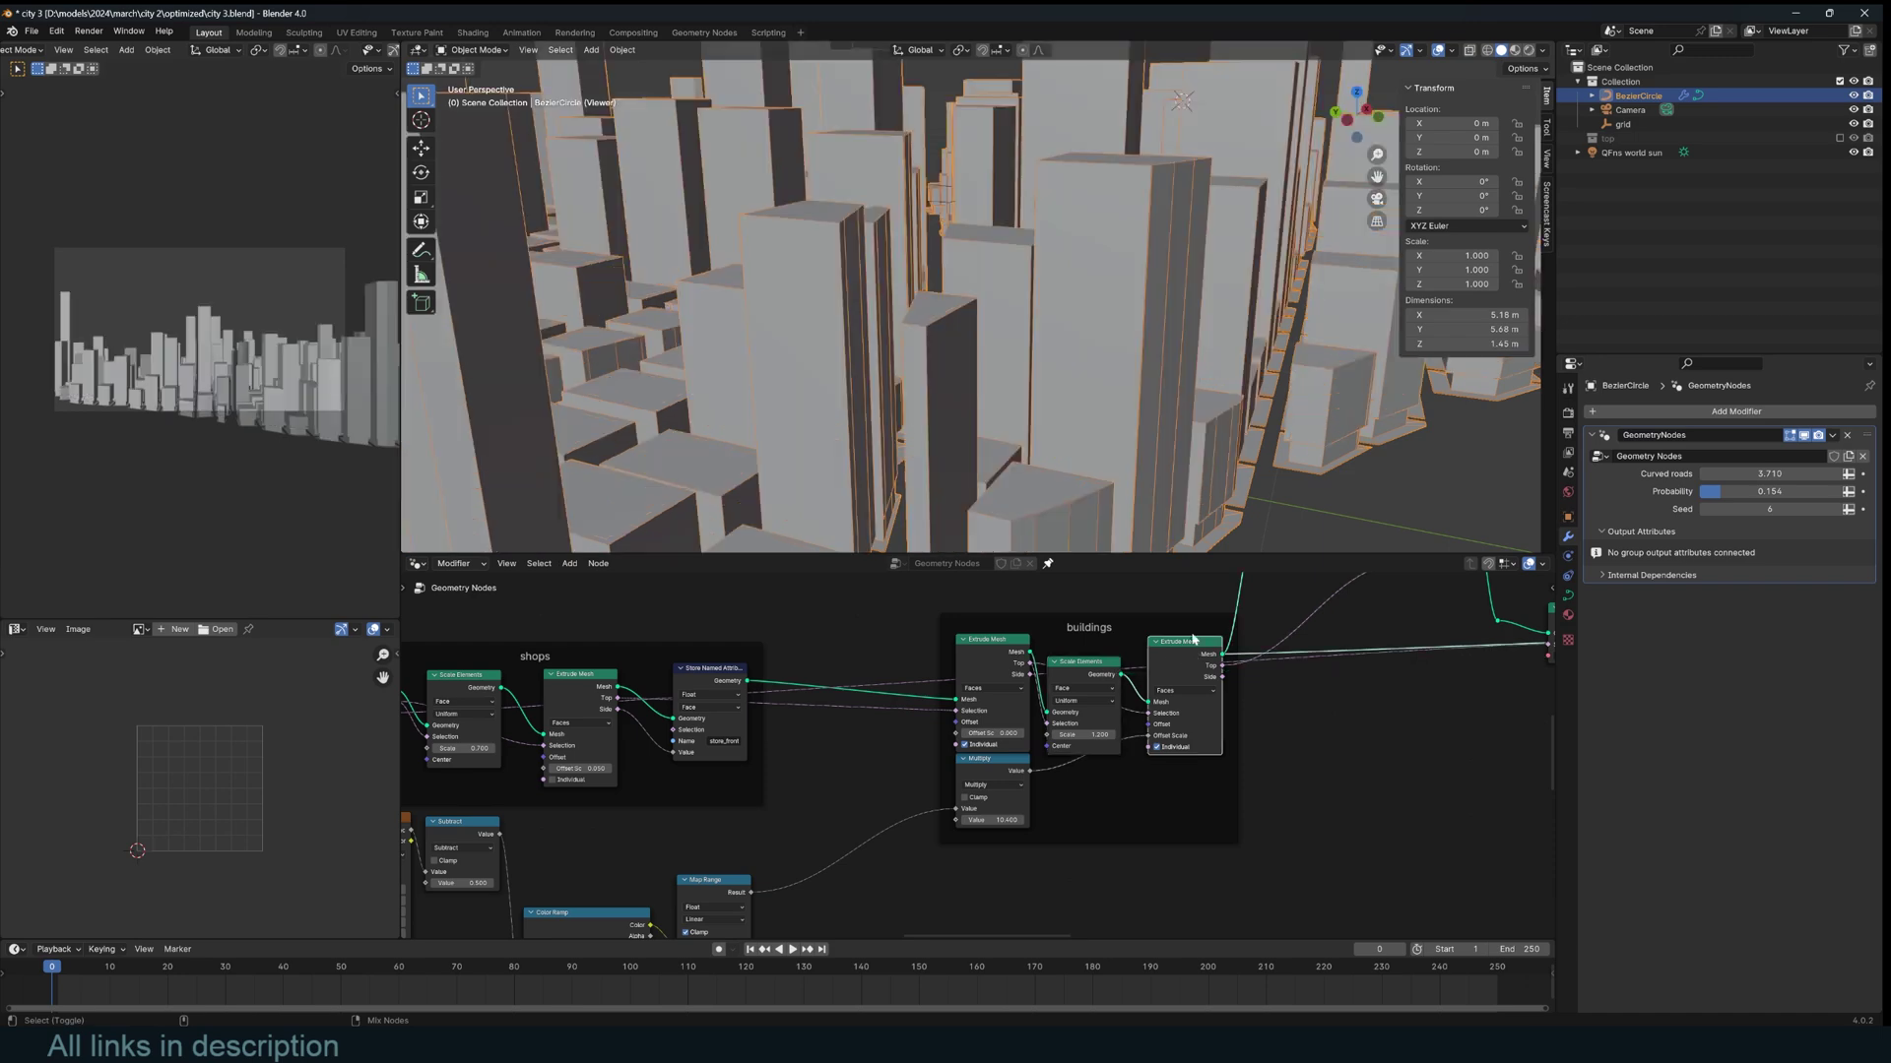
{"action": "middle_click_drag", "start_coordinate": [1152, 532], "coordinate": [934, 382]}
{"action": "middle_click_drag", "start_coordinate": [918, 301], "coordinate": [923, 375]}
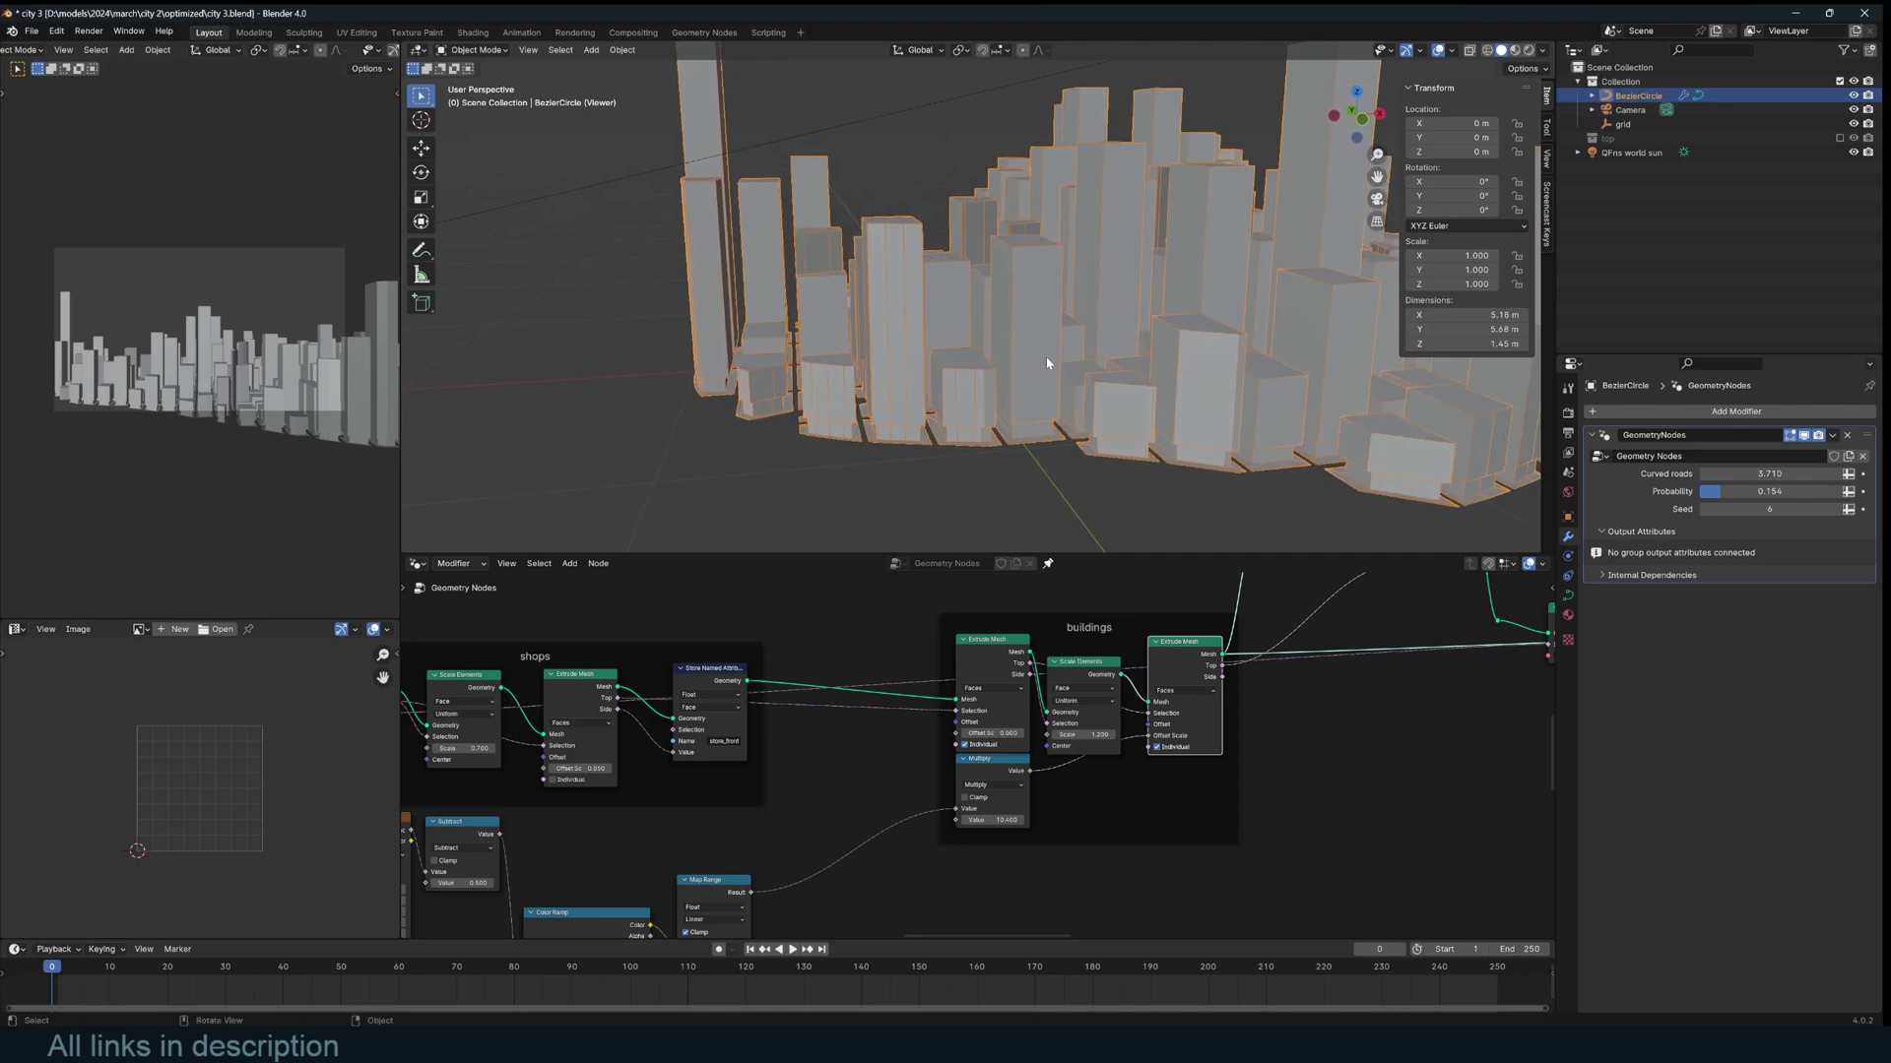
{"action": "scroll", "coordinate": [1197, 674], "scroll_direction": "down", "scroll_amount": 3}
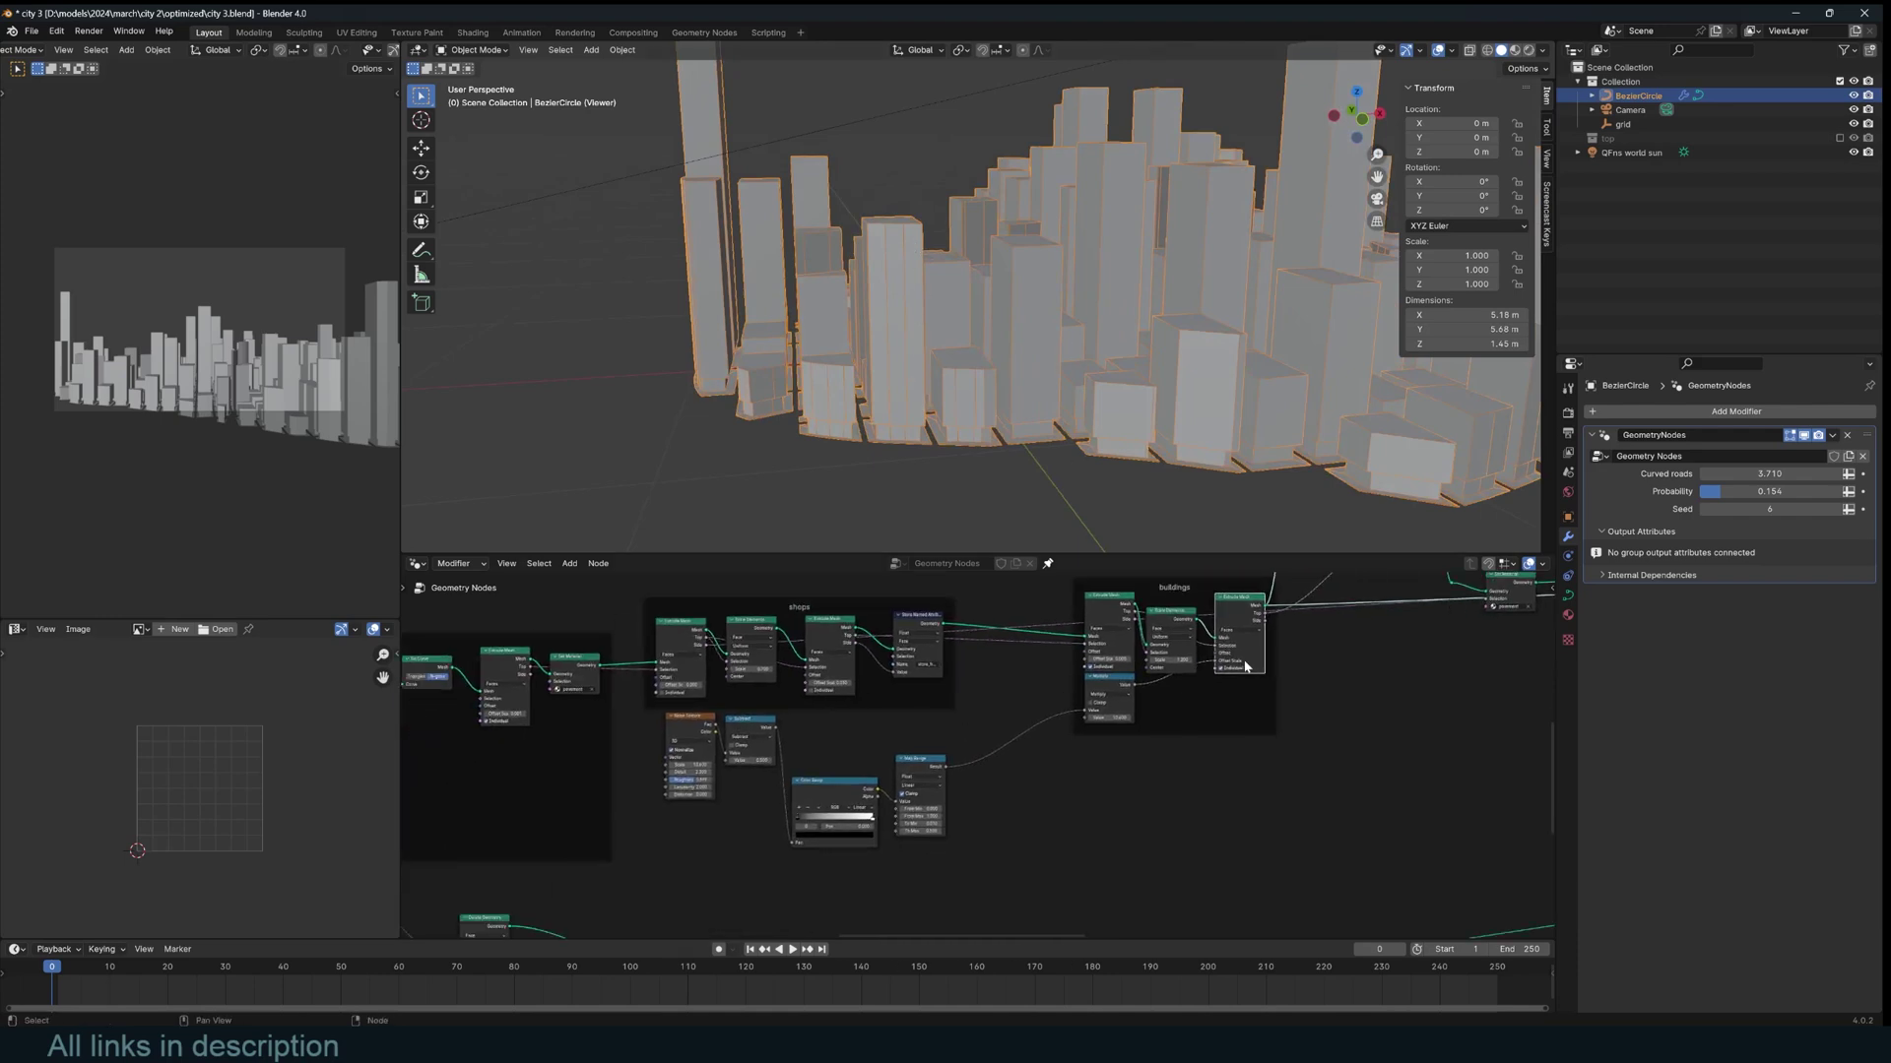
{"action": "middle_click_drag", "start_coordinate": [1155, 295], "coordinate": [1190, 369]}
Preview the Separate Geometry node after the building material, comparing its Selection and Inverted outputs.
{"action": "scroll", "coordinate": [1177, 750], "scroll_direction": "down", "scroll_amount": 3}
{"action": "middle_click_drag", "start_coordinate": [1178, 745], "coordinate": [764, 745]}
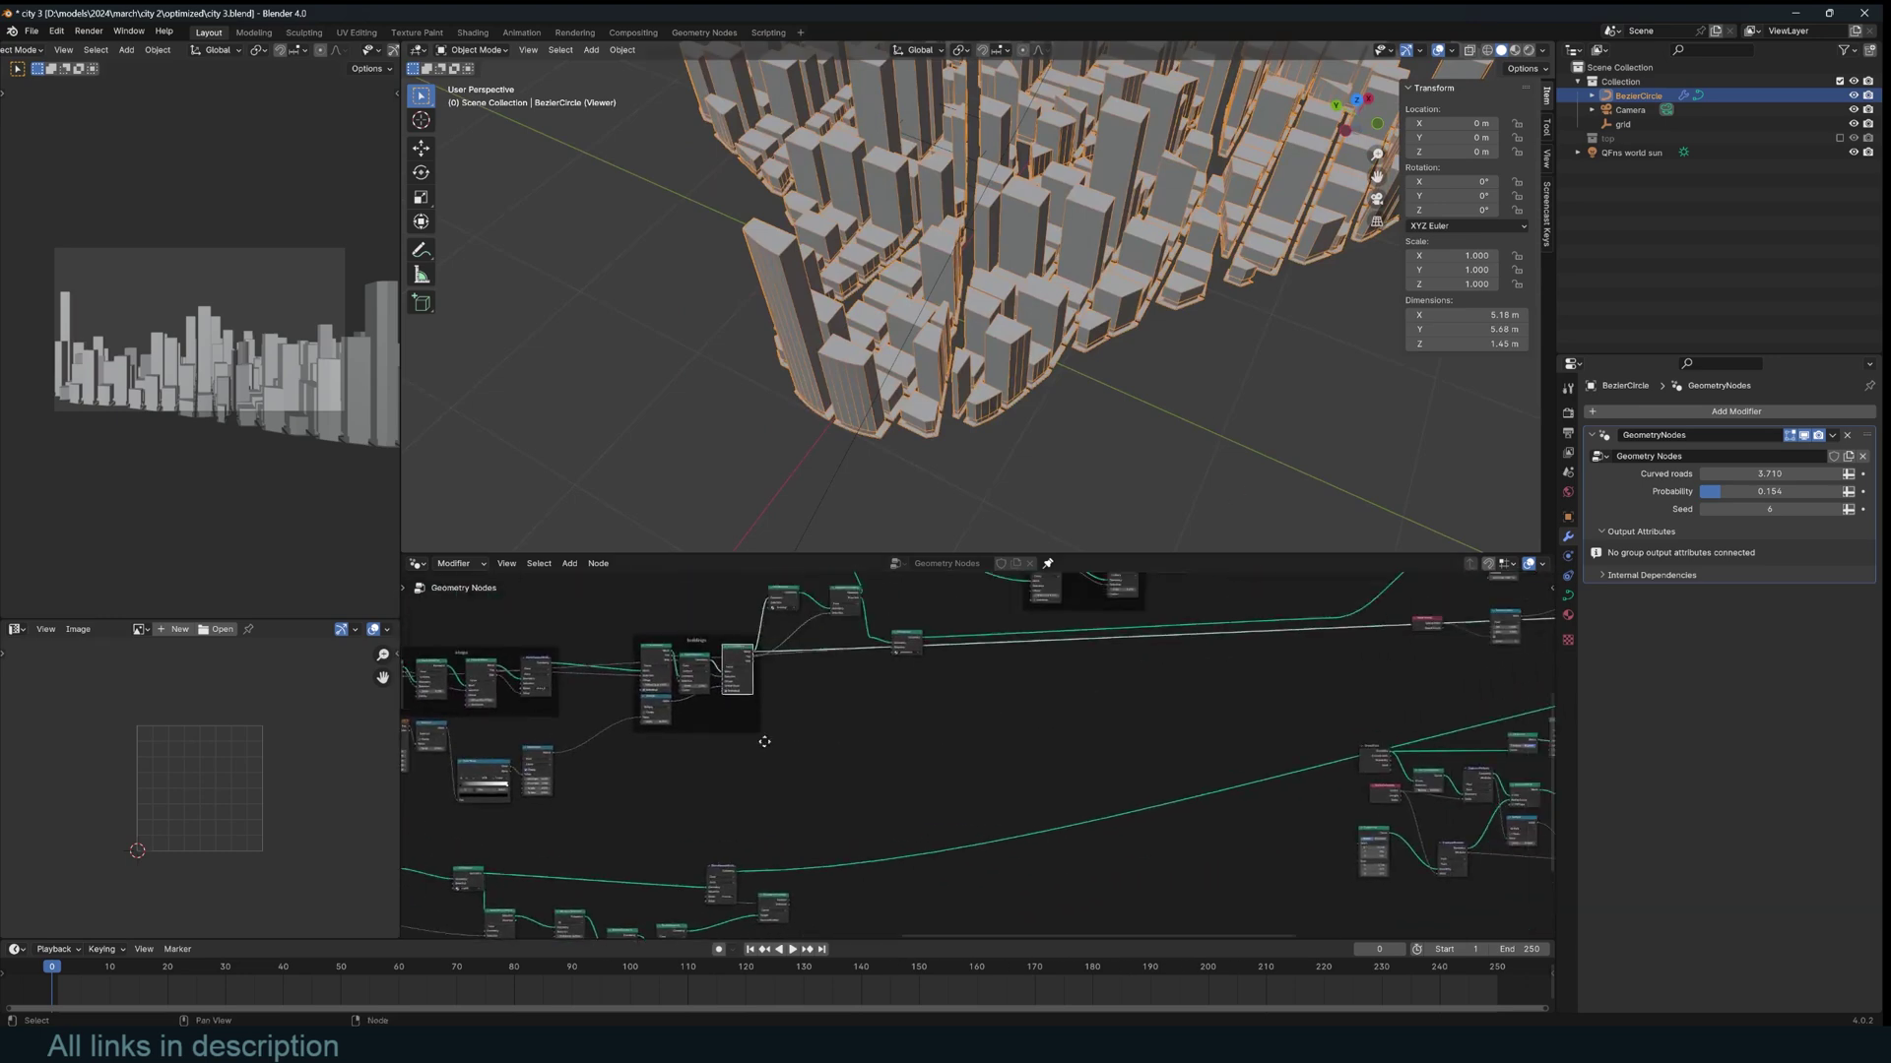
{"action": "scroll", "coordinate": [978, 741], "scroll_direction": "down", "scroll_amount": 3}
{"action": "middle_click_drag", "start_coordinate": [1019, 618], "coordinate": [853, 713]}
{"action": "scroll", "coordinate": [1027, 726], "scroll_direction": "up", "scroll_amount": 4}
{"action": "scroll", "coordinate": [1024, 719], "scroll_direction": "up", "scroll_amount": 2}
{"action": "middle_click_drag", "start_coordinate": [591, 777], "coordinate": [914, 718]}
{"action": "scroll", "coordinate": [914, 718], "scroll_direction": "up", "scroll_amount": 5}
{"action": "left_click", "coordinate": [914, 718], "text": "ctrl+shift"}
{"action": "scroll", "coordinate": [1050, 358], "scroll_direction": "down", "scroll_amount": 3}
{"action": "middle_click_drag", "start_coordinate": [1050, 359], "coordinate": [988, 556]}
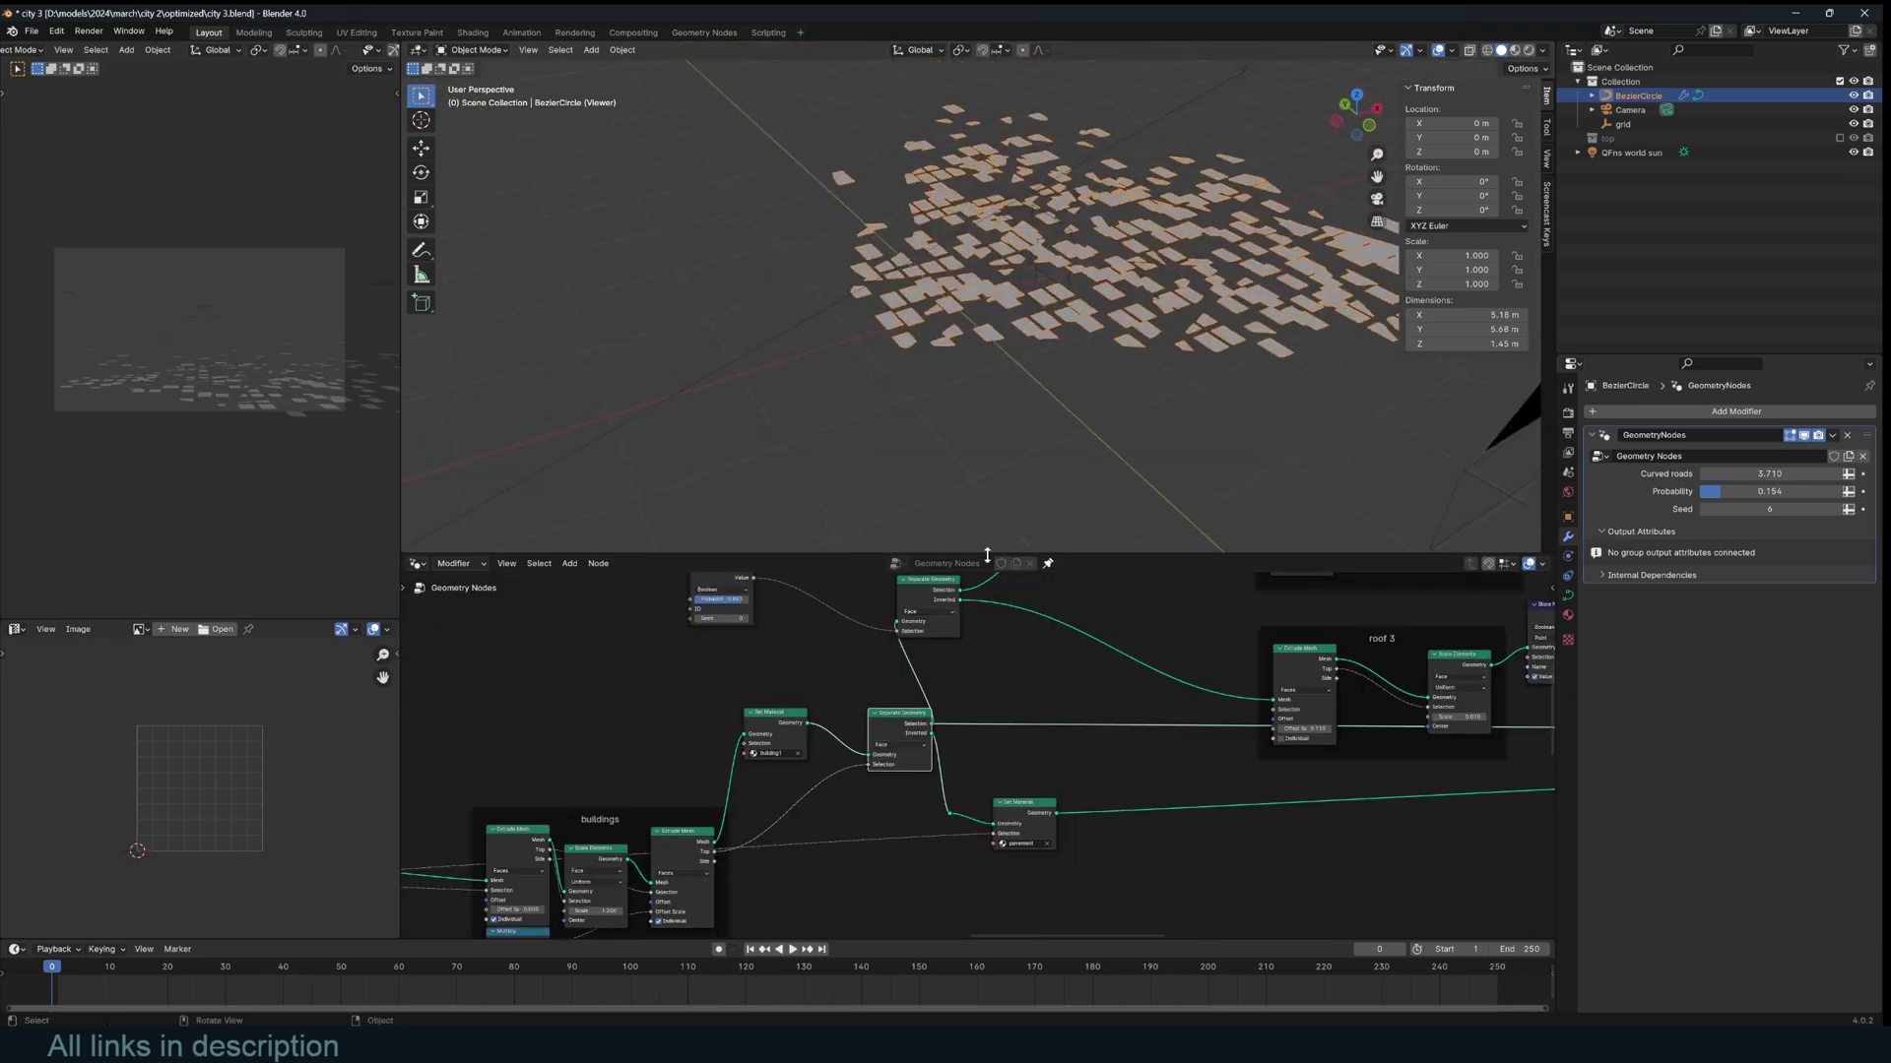
{"action": "left_click", "coordinate": [926, 735], "text": "ctrl+shift"}
{"action": "middle_click_drag", "start_coordinate": [985, 414], "coordinate": [970, 300]}
Preview the two Separate Geometry nodes that split the top faces by Random Value for the roof types.
{"action": "middle_click_drag", "start_coordinate": [946, 726], "coordinate": [952, 837]}
{"action": "left_click", "coordinate": [944, 693], "text": "ctrl+shift"}
{"action": "middle_click_drag", "start_coordinate": [1053, 354], "coordinate": [1174, 427]}
{"action": "left_click", "coordinate": [1110, 615], "text": "ctrl+shift"}
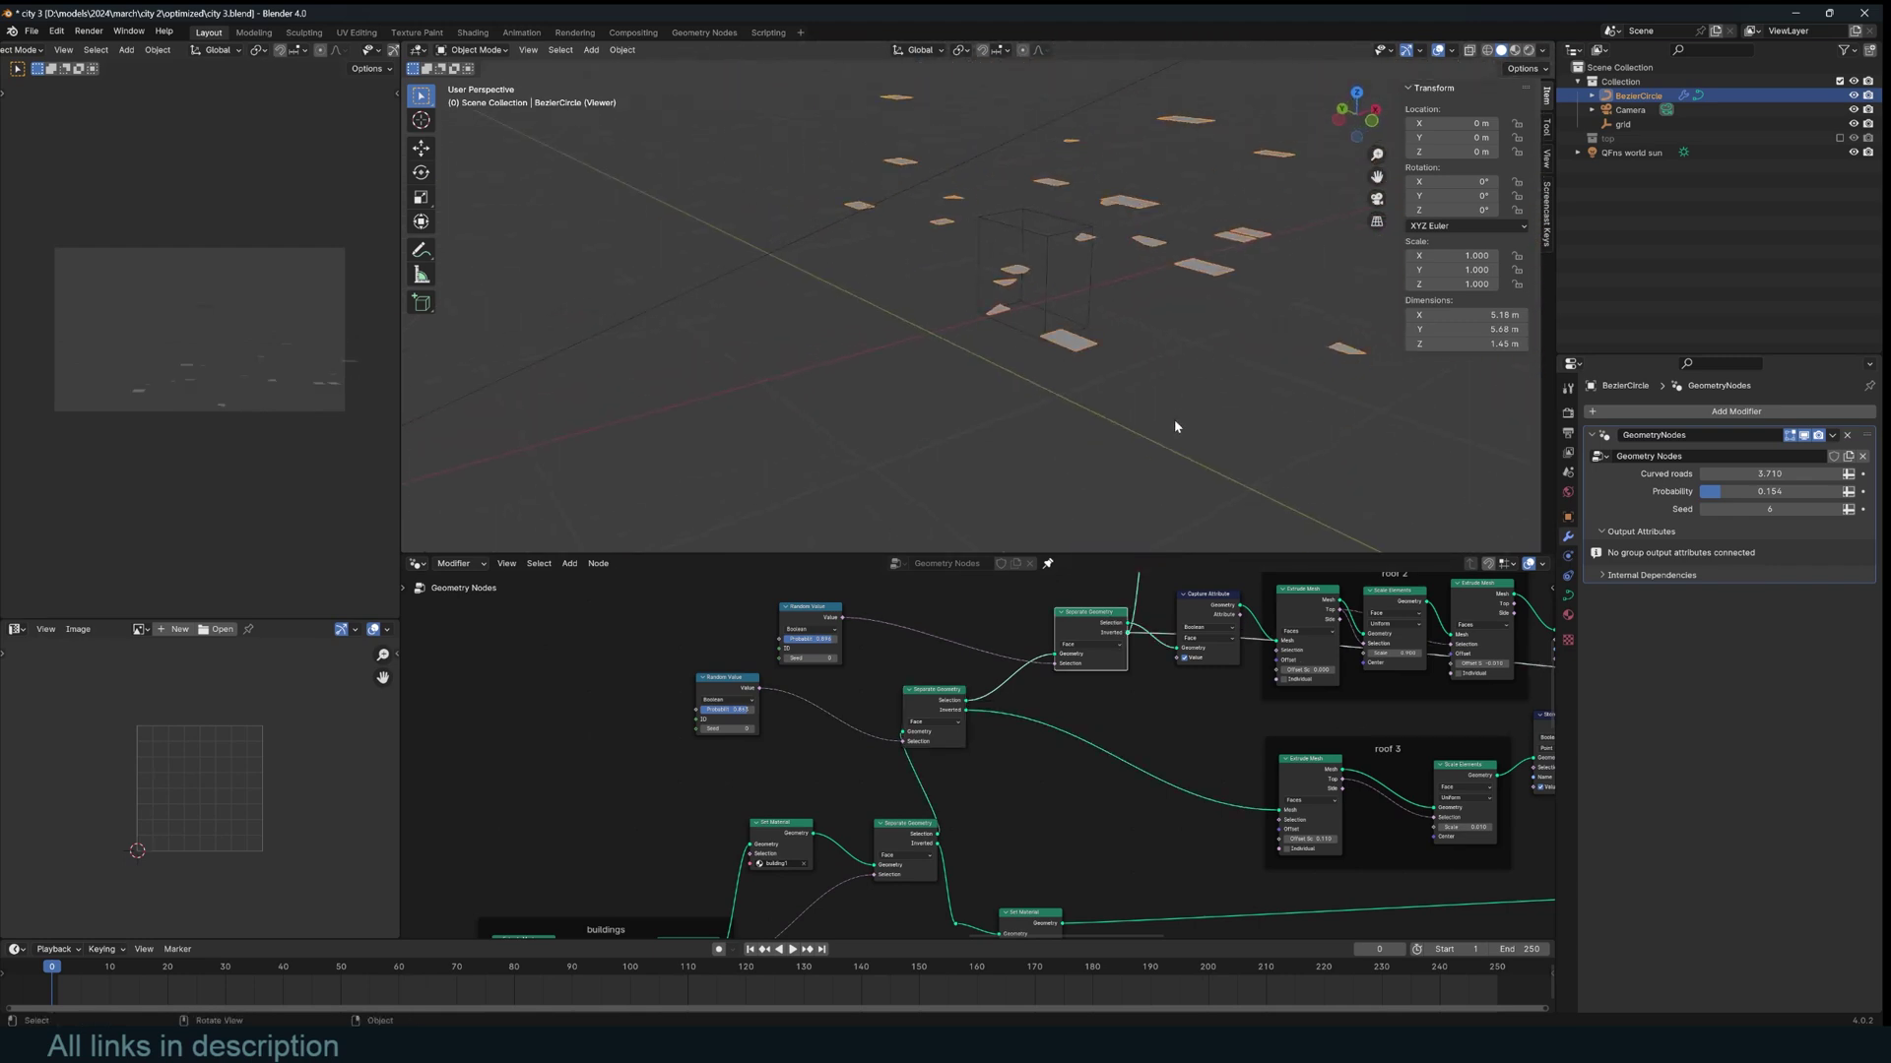
Compare the Selection and Inverted outputs of the Separate Geometry node that feeds the roof1 and roof 2 frames.
{"action": "middle_click_drag", "start_coordinate": [1133, 713], "coordinate": [1068, 812]}
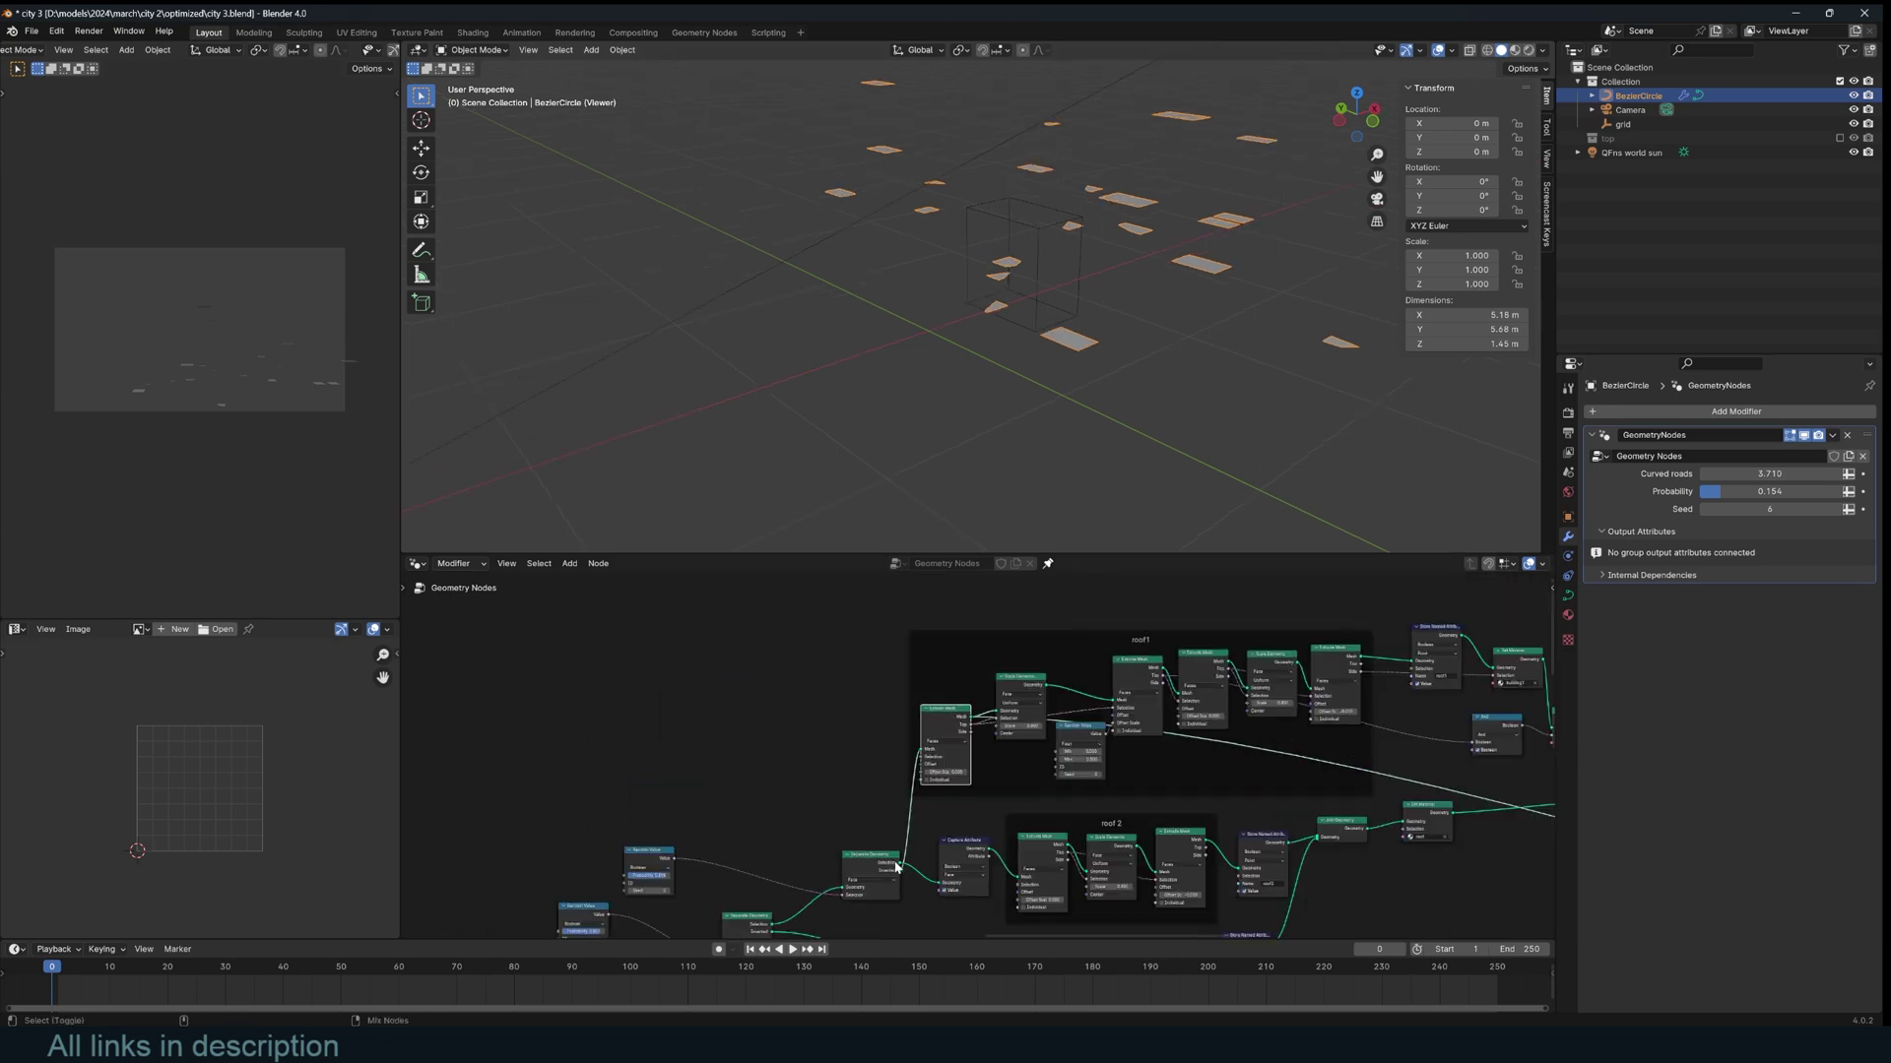
{"action": "left_click", "coordinate": [895, 866], "text": "ctrl+shift"}
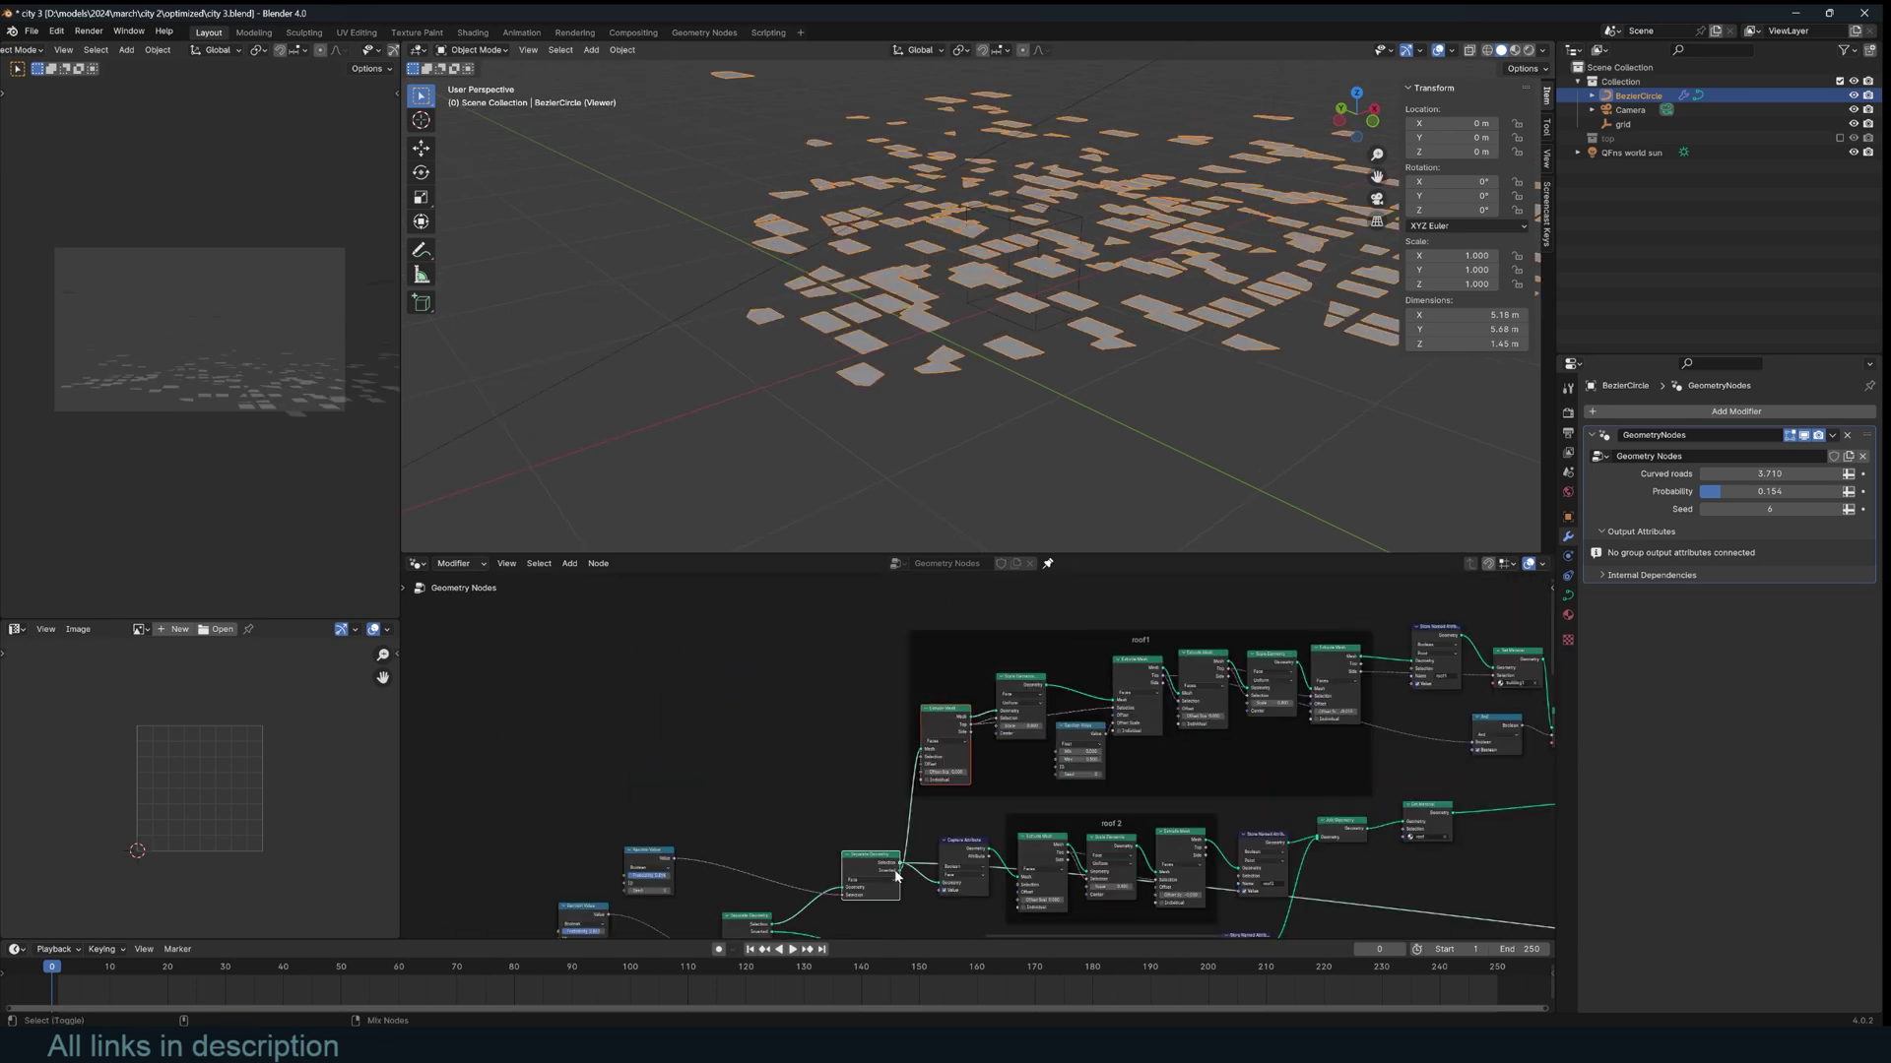
{"action": "left_click", "coordinate": [895, 875], "text": "ctrl+shift"}
{"action": "left_click", "coordinate": [897, 859], "text": "ctrl+shift"}
{"action": "left_click", "coordinate": [897, 866], "text": "ctrl+shift"}
{"action": "scroll", "coordinate": [902, 732], "scroll_direction": "up", "scroll_amount": 2}
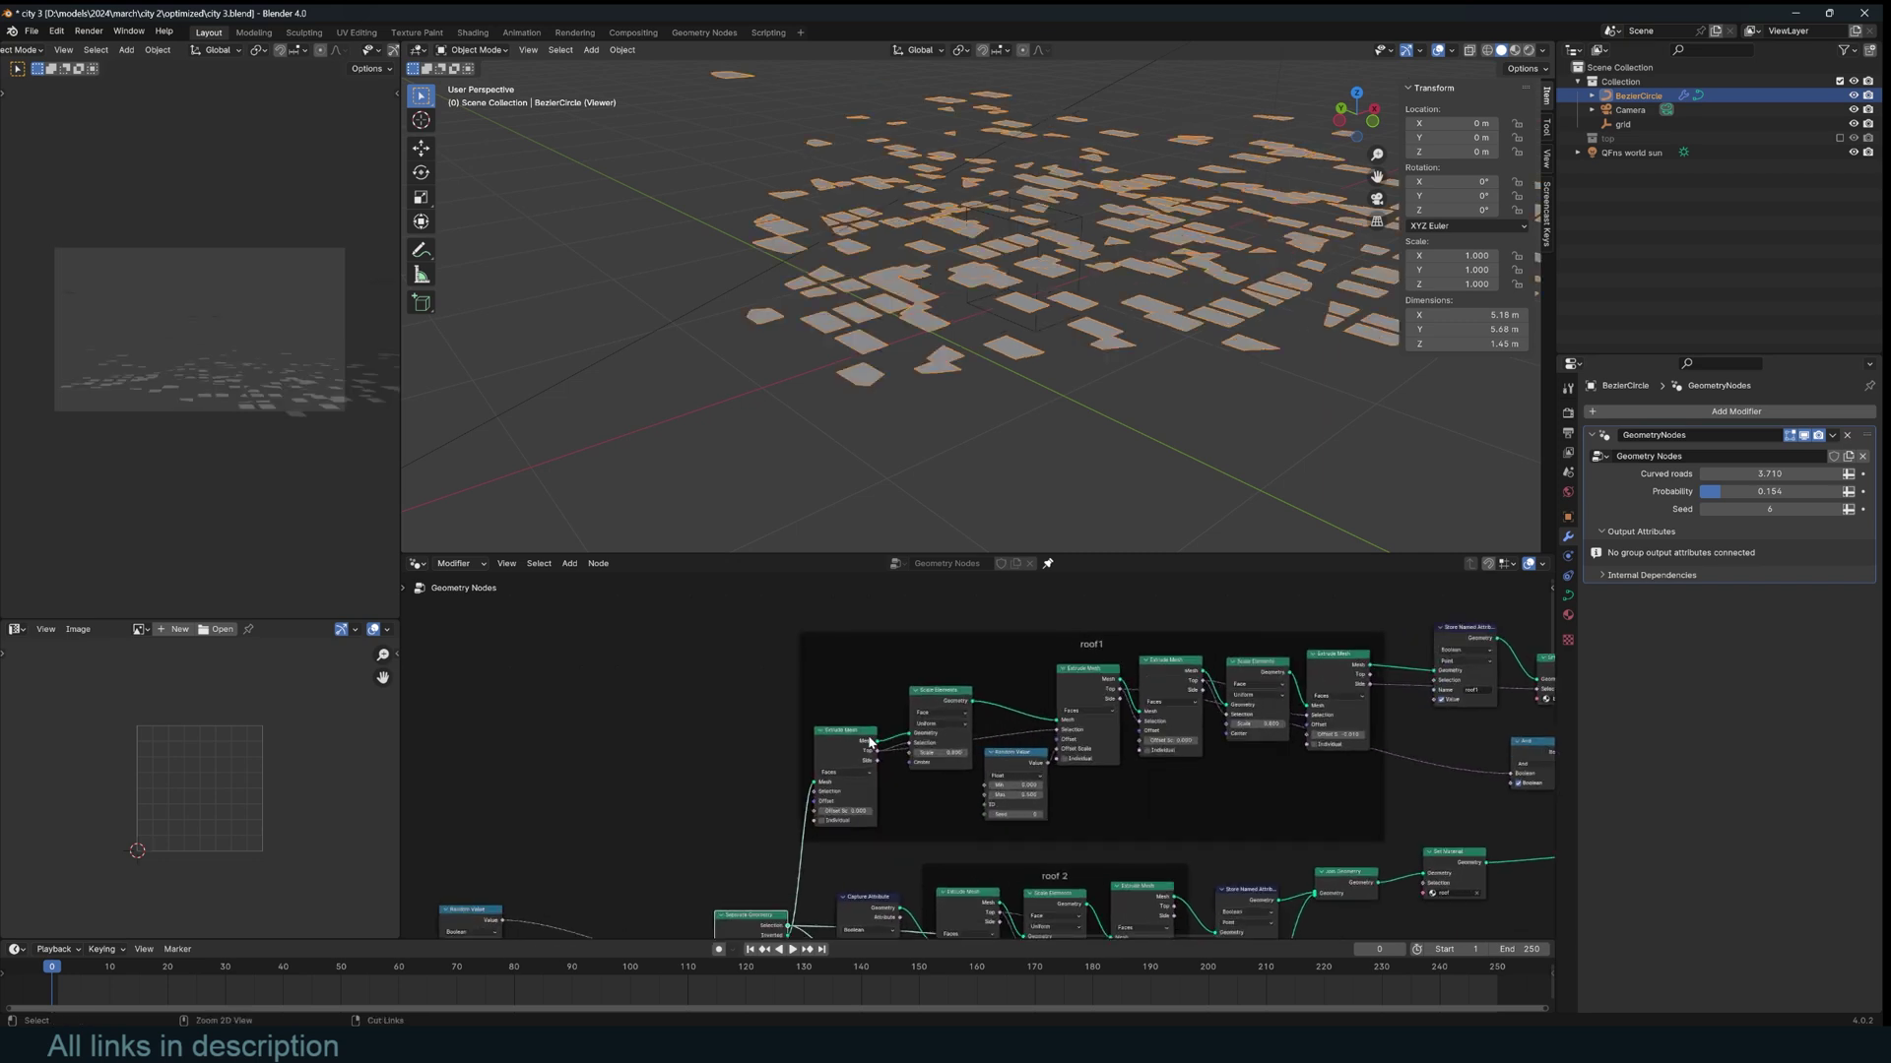
Preview roof1's first Extrude Mesh, first Scale Elements and the randomly offset second Extrude Mesh.
{"action": "left_click", "coordinate": [873, 740], "text": "ctrl+shift"}
{"action": "left_click", "coordinate": [954, 699], "text": "ctrl+shift"}
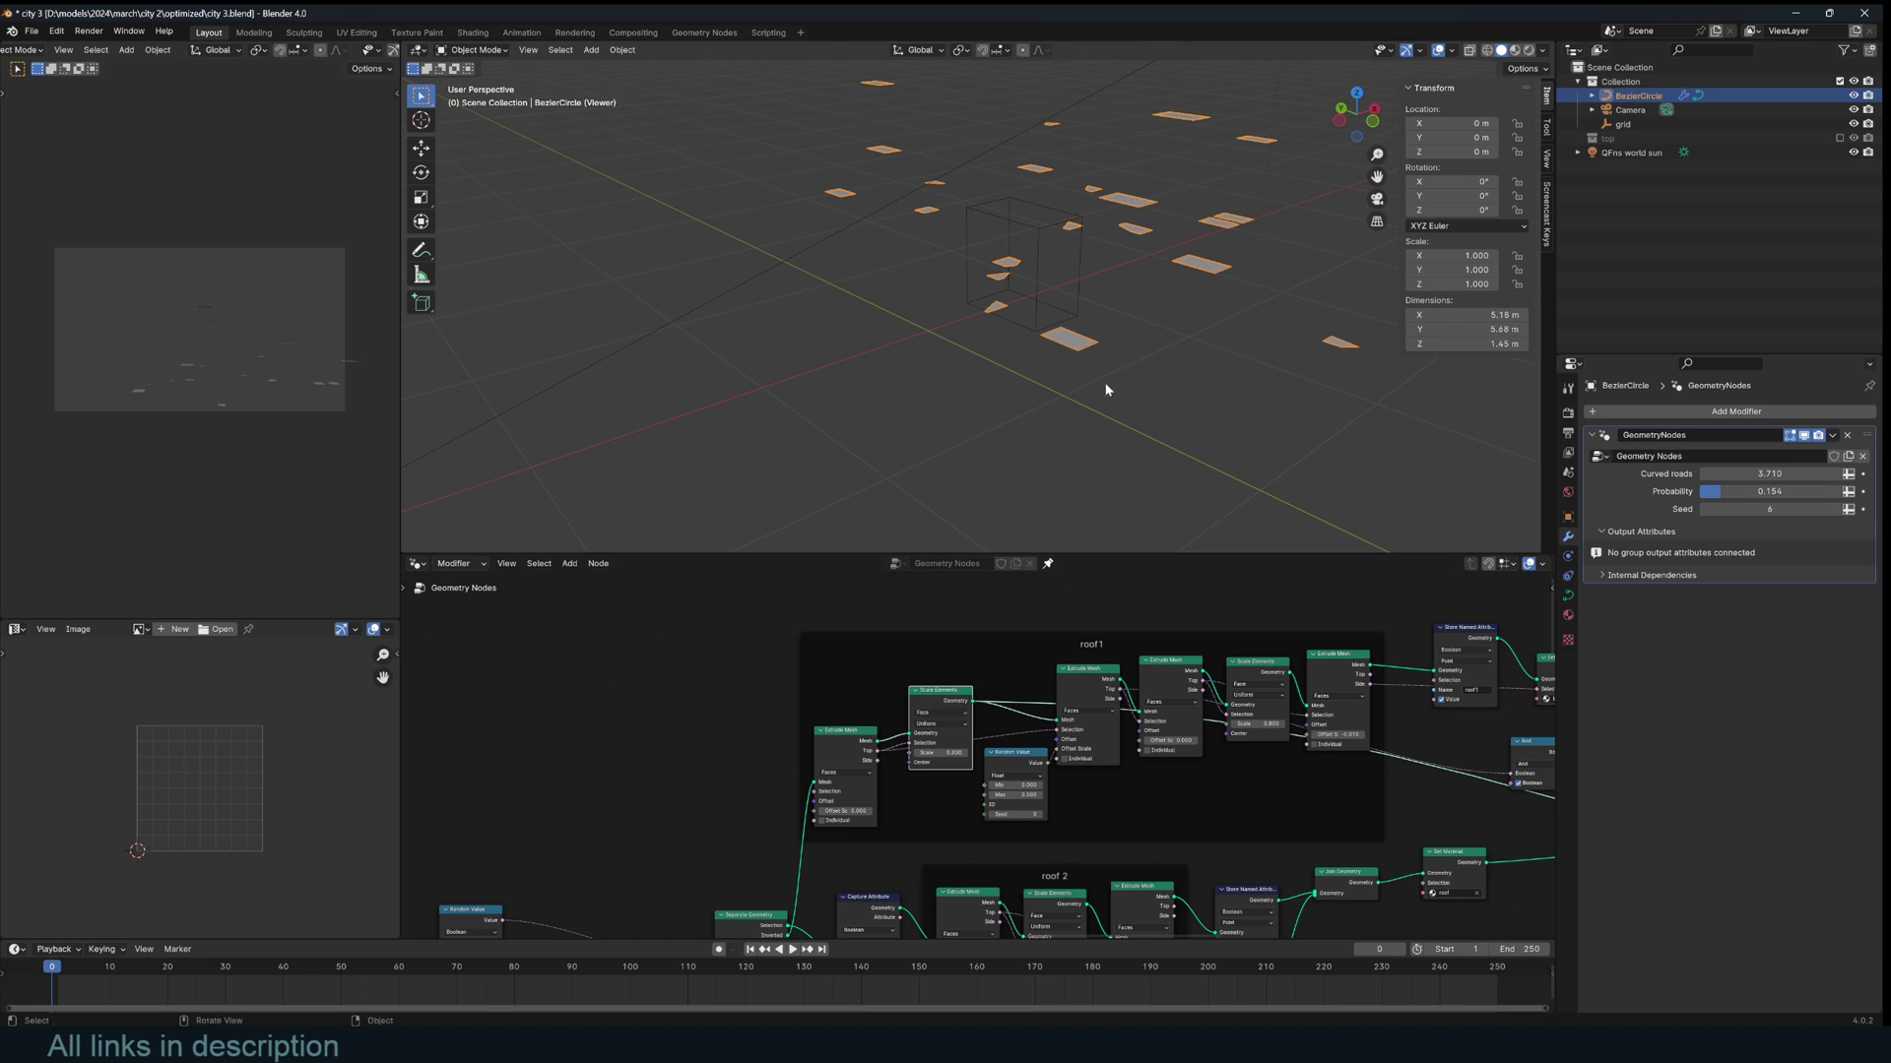
{"action": "middle_click_drag", "start_coordinate": [1106, 388], "coordinate": [1036, 413]}
{"action": "middle_click_drag", "start_coordinate": [1177, 295], "coordinate": [1132, 323]}
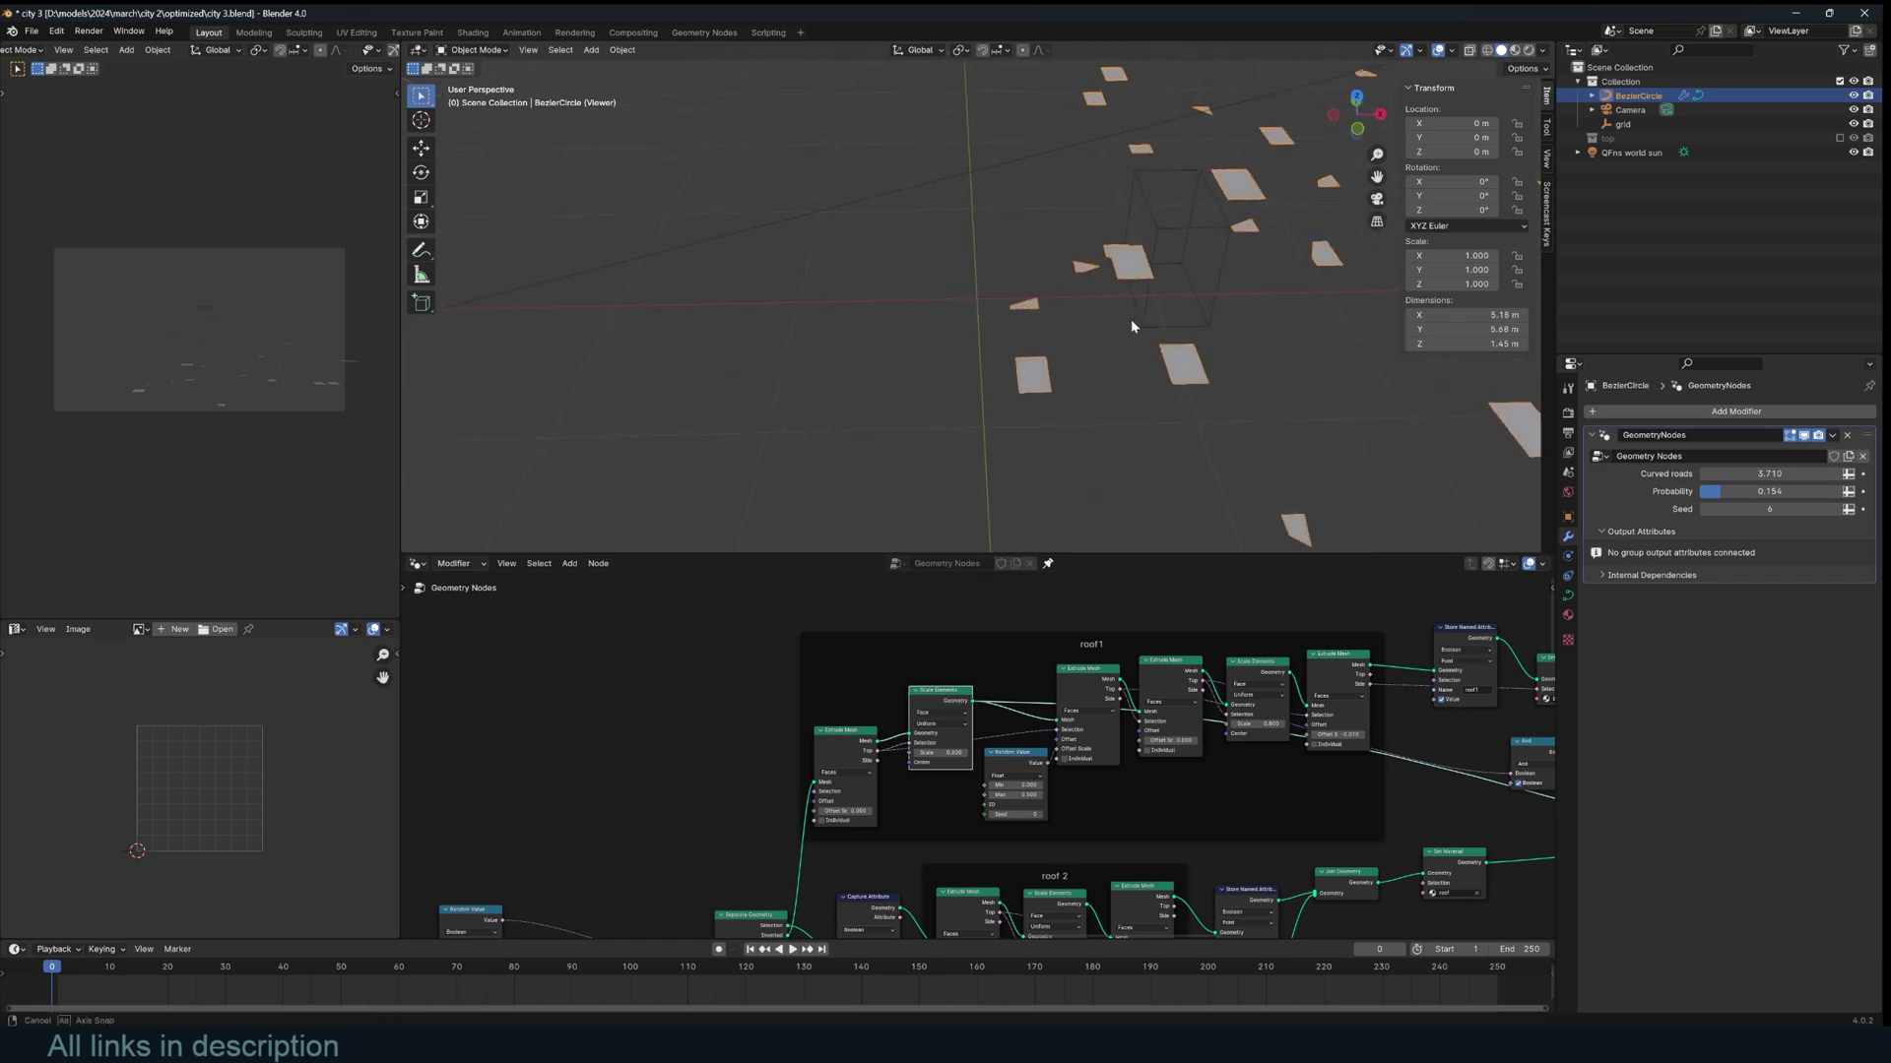
{"action": "left_click", "coordinate": [1105, 669], "text": "ctrl+shift"}
{"action": "middle_click_drag", "start_coordinate": [1159, 306], "coordinate": [1195, 241]}
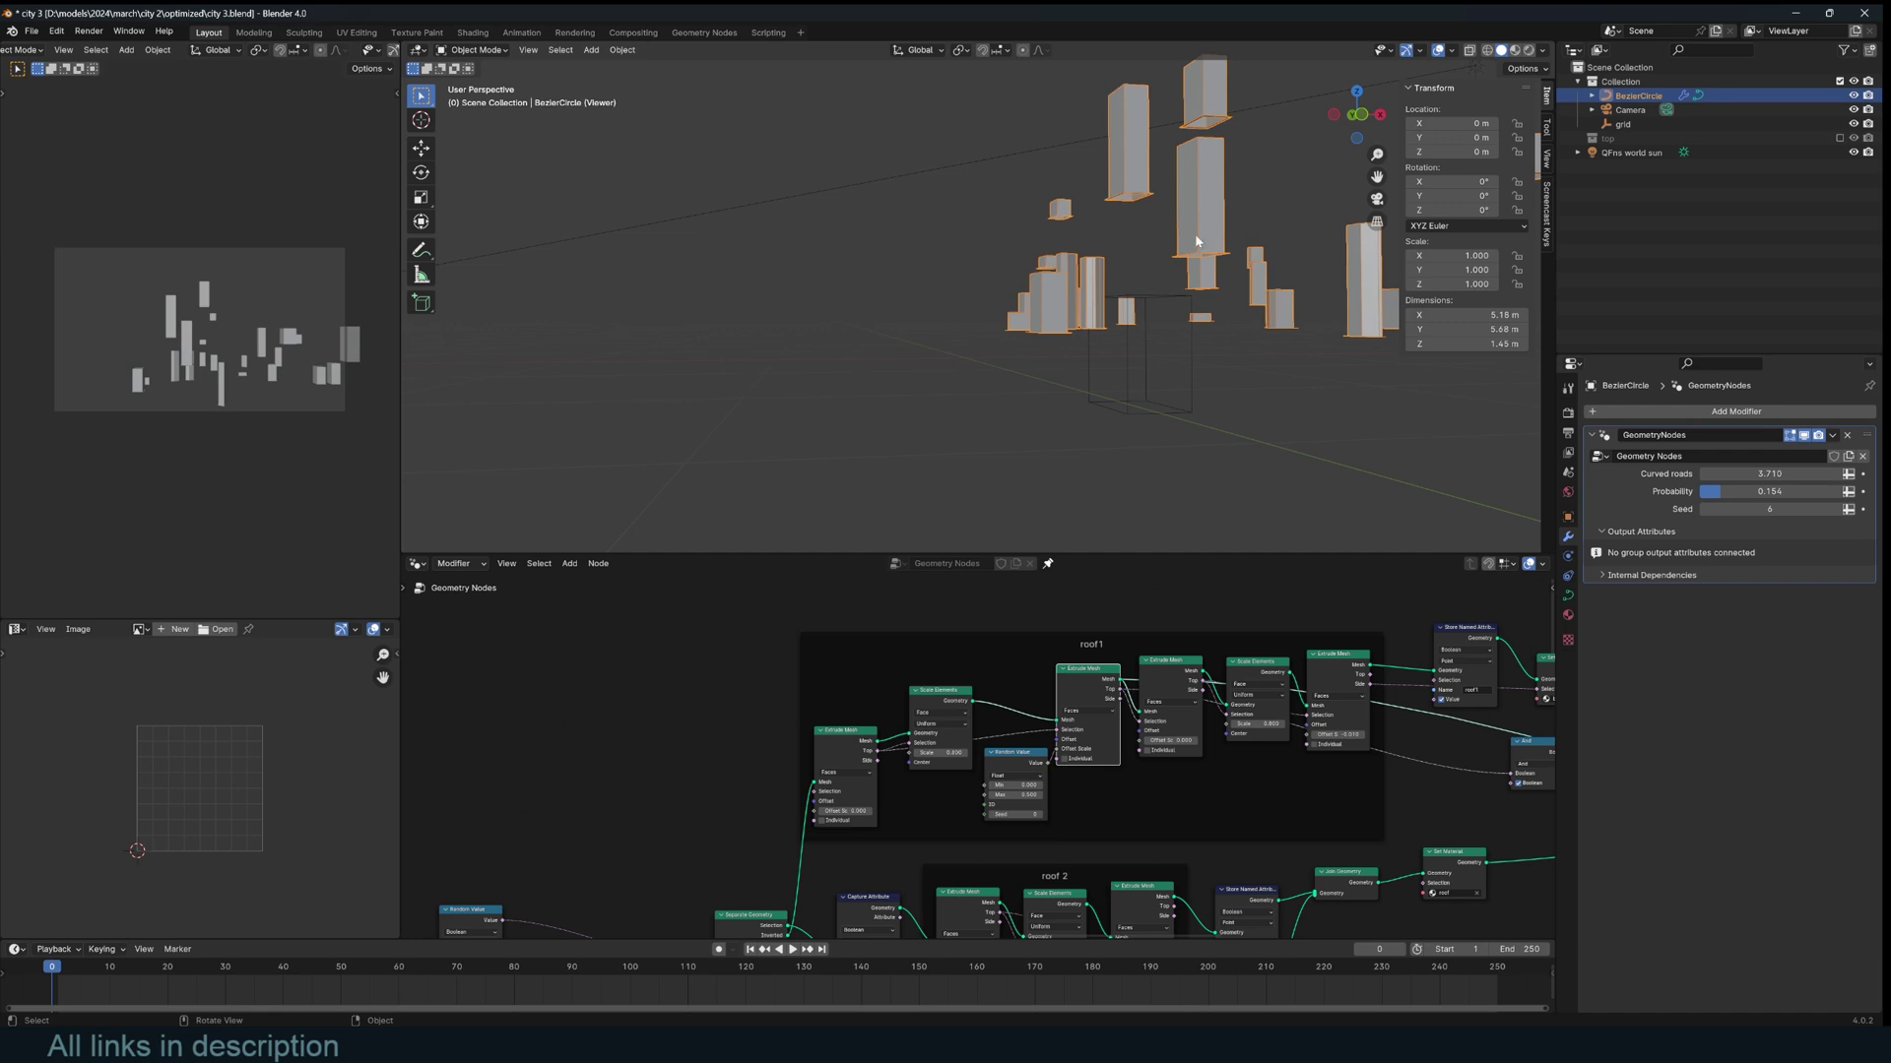
Preview roof1's third Extrude Mesh, second Scale Elements and final Extrude Mesh.
{"action": "left_click", "coordinate": [1189, 670], "text": "ctrl+shift"}
{"action": "left_click", "coordinate": [1256, 662], "text": "ctrl+shift"}
{"action": "middle_click_drag", "start_coordinate": [1224, 298], "coordinate": [1174, 357]}
{"action": "left_click", "coordinate": [1357, 672], "text": "ctrl+shift"}
Preview roof1's Set Material and the Join Geometry combining the roofs, with the viewport in Material Preview shading.
{"action": "middle_click_drag", "start_coordinate": [1281, 626], "coordinate": [775, 596]}
{"action": "scroll", "coordinate": [975, 689], "scroll_direction": "up", "scroll_amount": 2}
{"action": "left_click", "coordinate": [1113, 641], "text": "ctrl+shift"}
{"action": "left_click", "coordinate": [1215, 736], "text": "ctrl+shift"}
{"action": "left_click", "coordinate": [1514, 50]}
{"action": "middle_click_drag", "start_coordinate": [1133, 246], "coordinate": [1060, 250]}
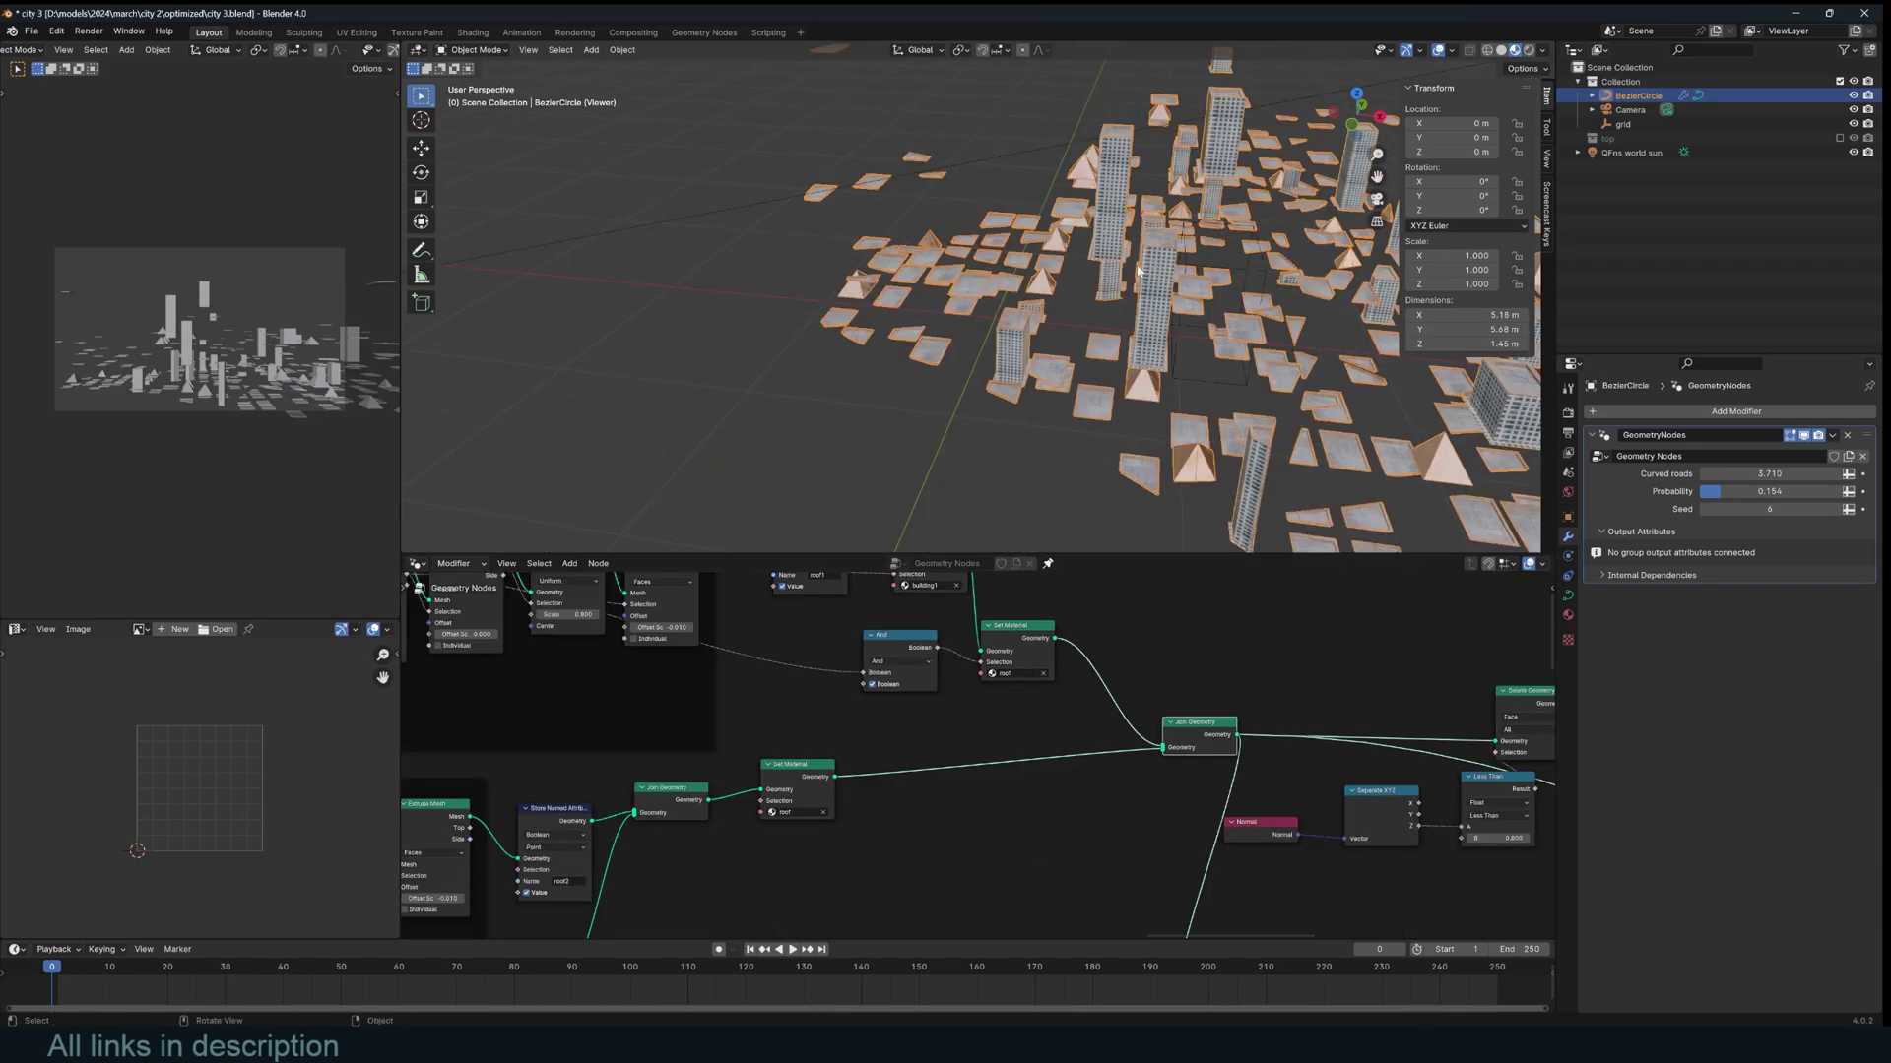
{"action": "middle_click_drag", "start_coordinate": [1231, 212], "coordinate": [1159, 260]}
{"action": "middle_click_drag", "start_coordinate": [1061, 310], "coordinate": [1139, 133]}
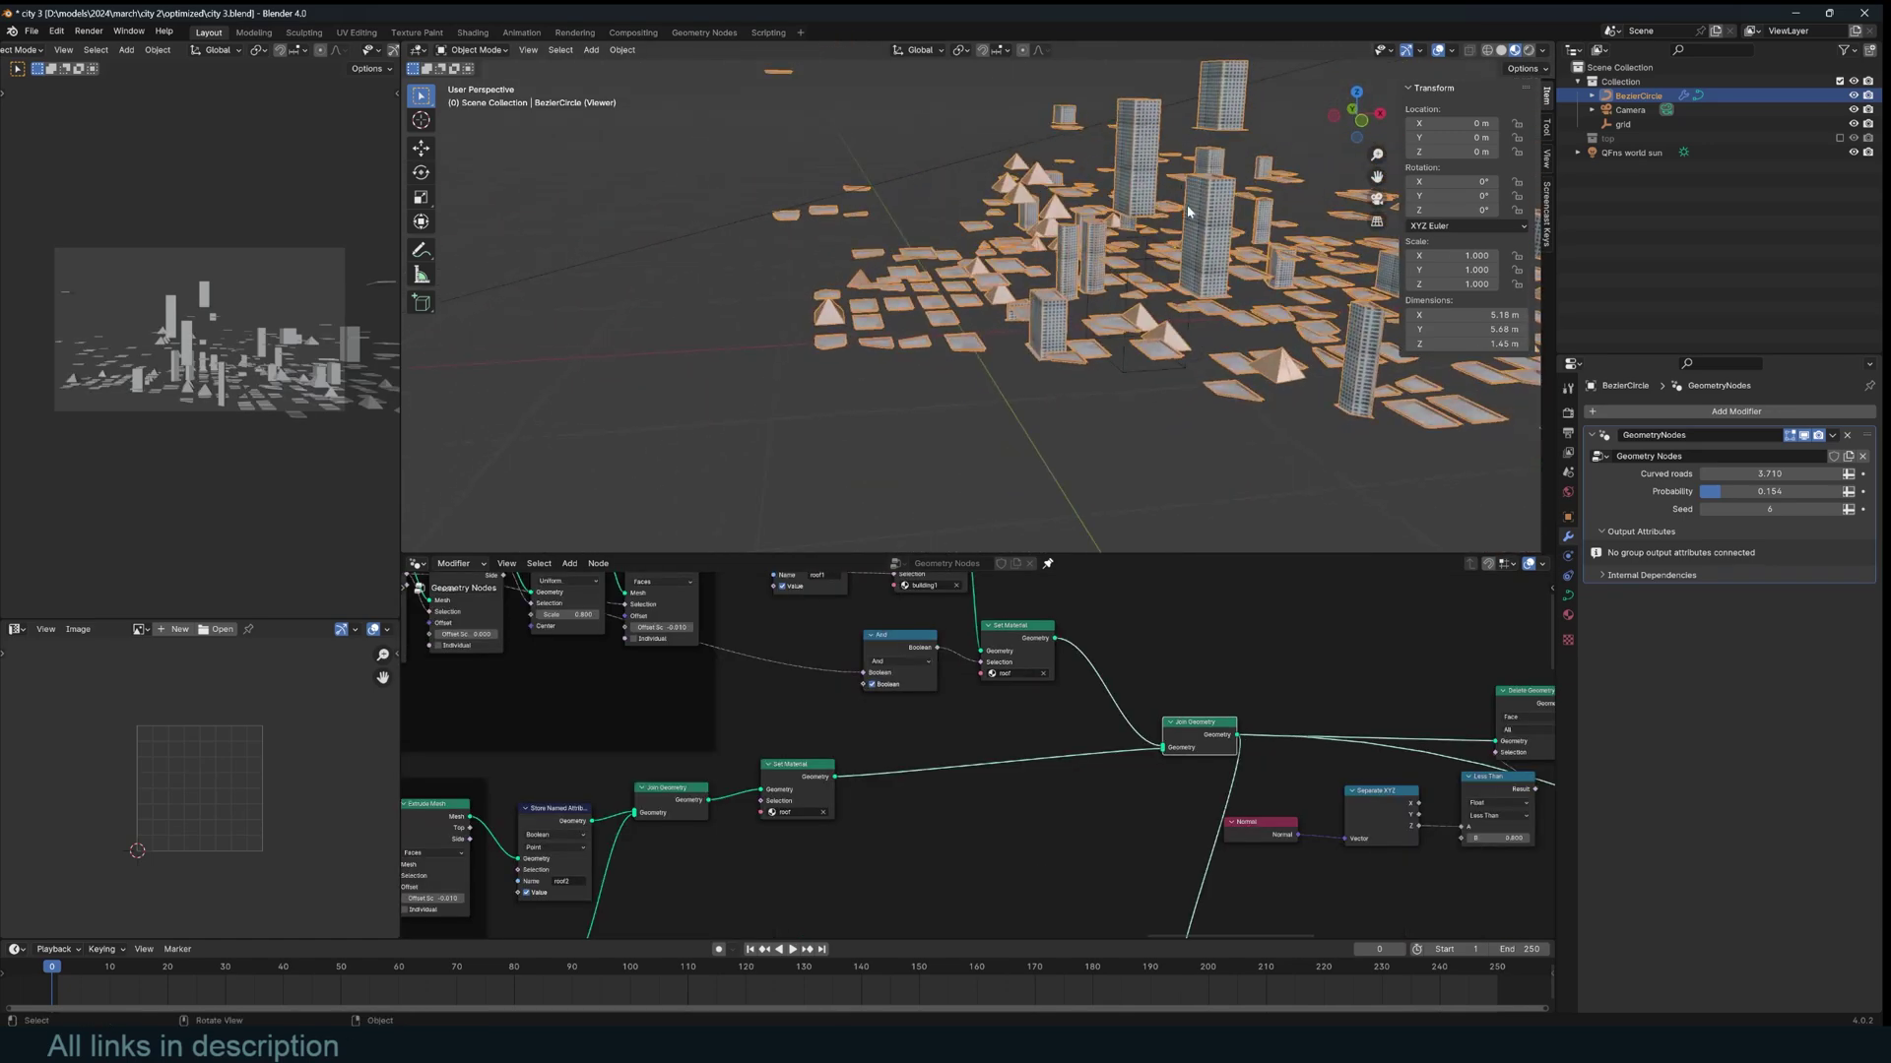
{"action": "middle_click_drag", "start_coordinate": [1187, 225], "coordinate": [1243, 285]}
Inspect the roof 2 and roof 3 frames and examine the joined roof geometry from several angles.
{"action": "middle_click_drag", "start_coordinate": [1012, 732], "coordinate": [1427, 617]}
{"action": "middle_click_drag", "start_coordinate": [1143, 277], "coordinate": [1051, 160]}
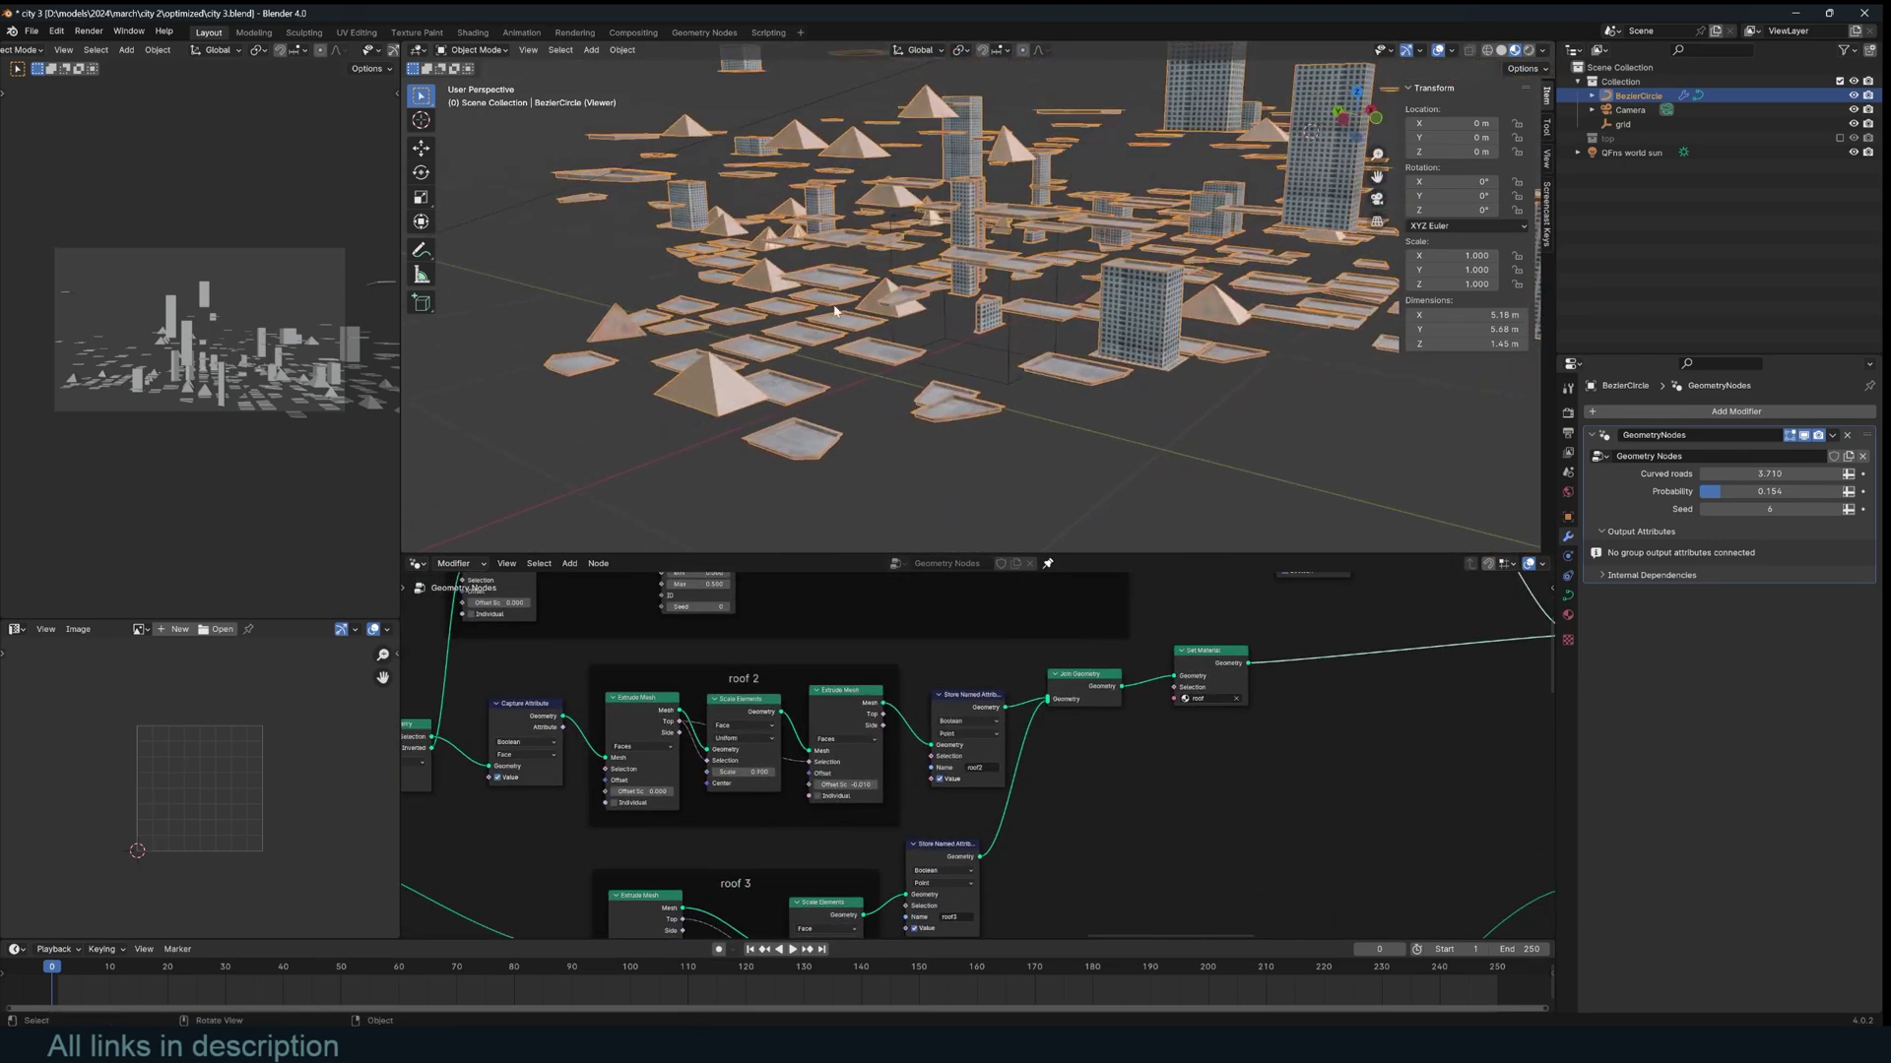
{"action": "scroll", "coordinate": [729, 763], "scroll_direction": "down", "scroll_amount": 4}
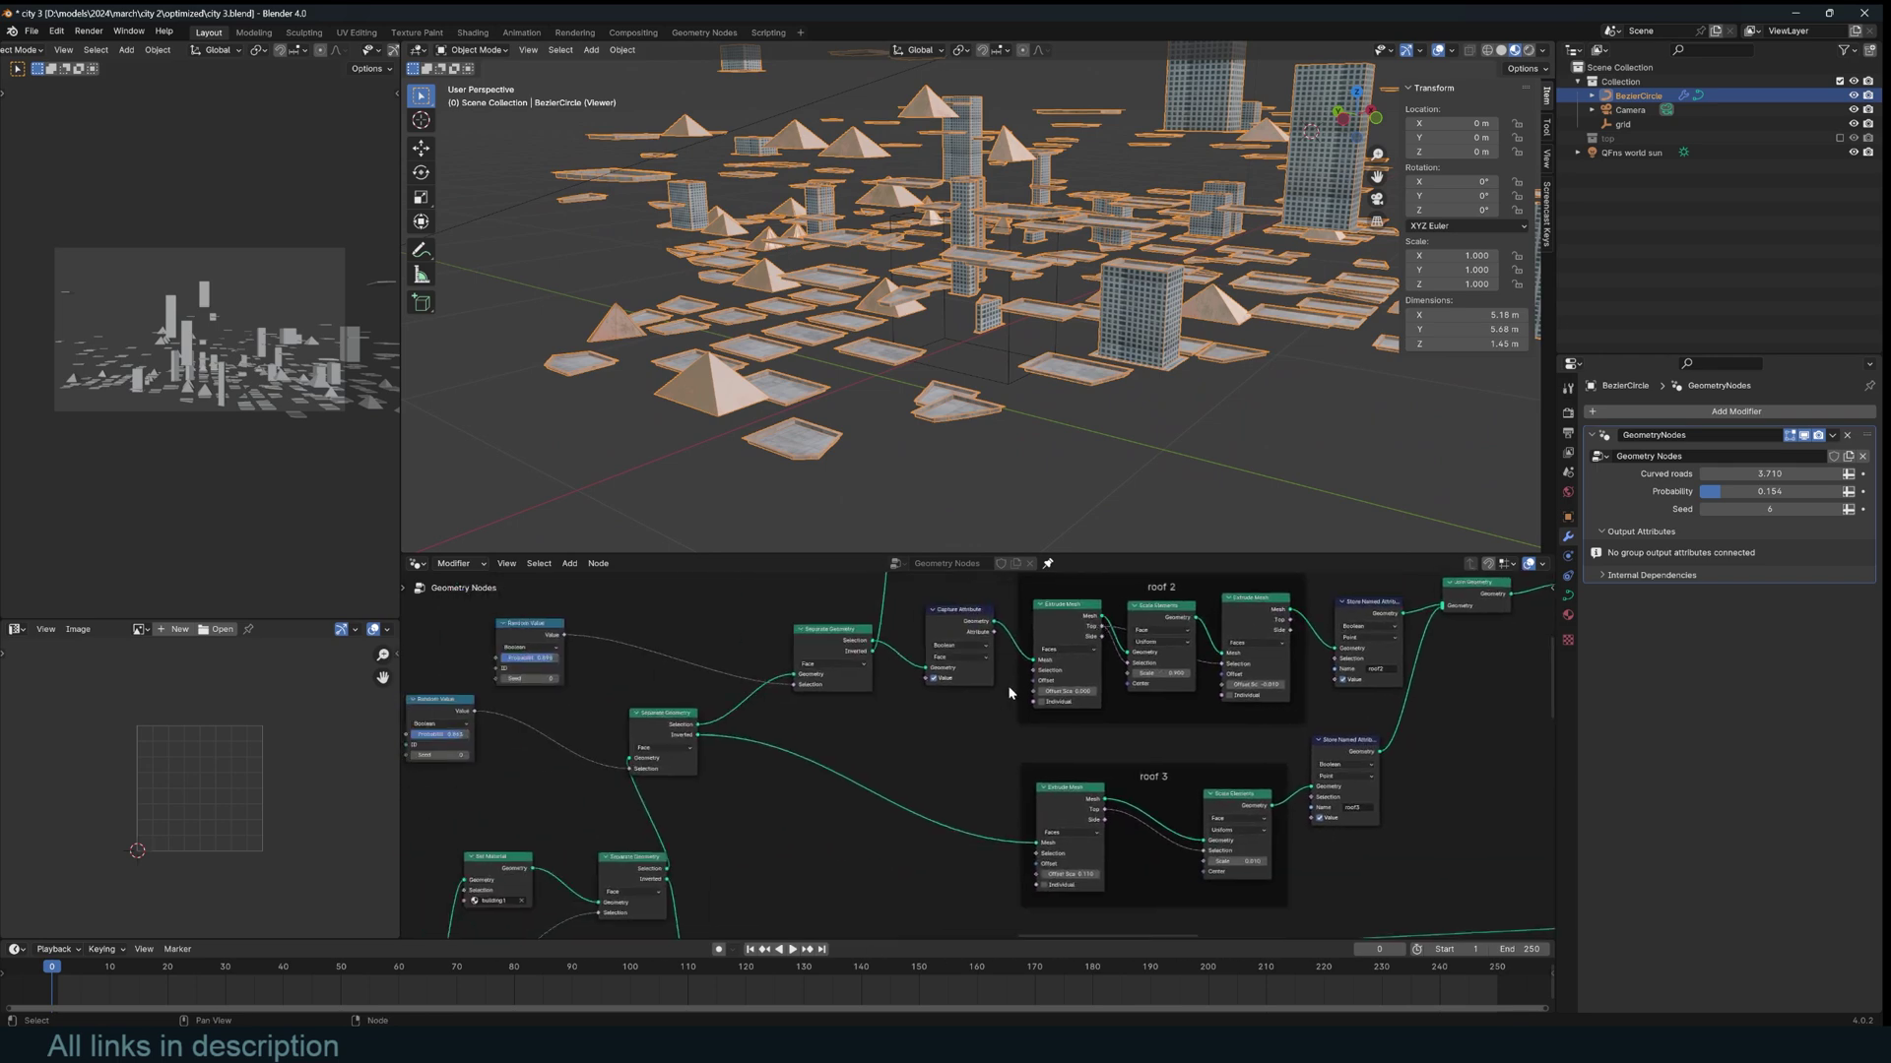
{"action": "left_click", "coordinate": [1103, 659], "text": "ctrl+shift"}
{"action": "mouse_move", "coordinate": [1102, 532]}
{"action": "middle_mouse_down"}
{"action": "mouse_move", "coordinate": [1034, 537]}
{"action": "mouse_move", "coordinate": [1130, 508]}
{"action": "middle_mouse_up"}
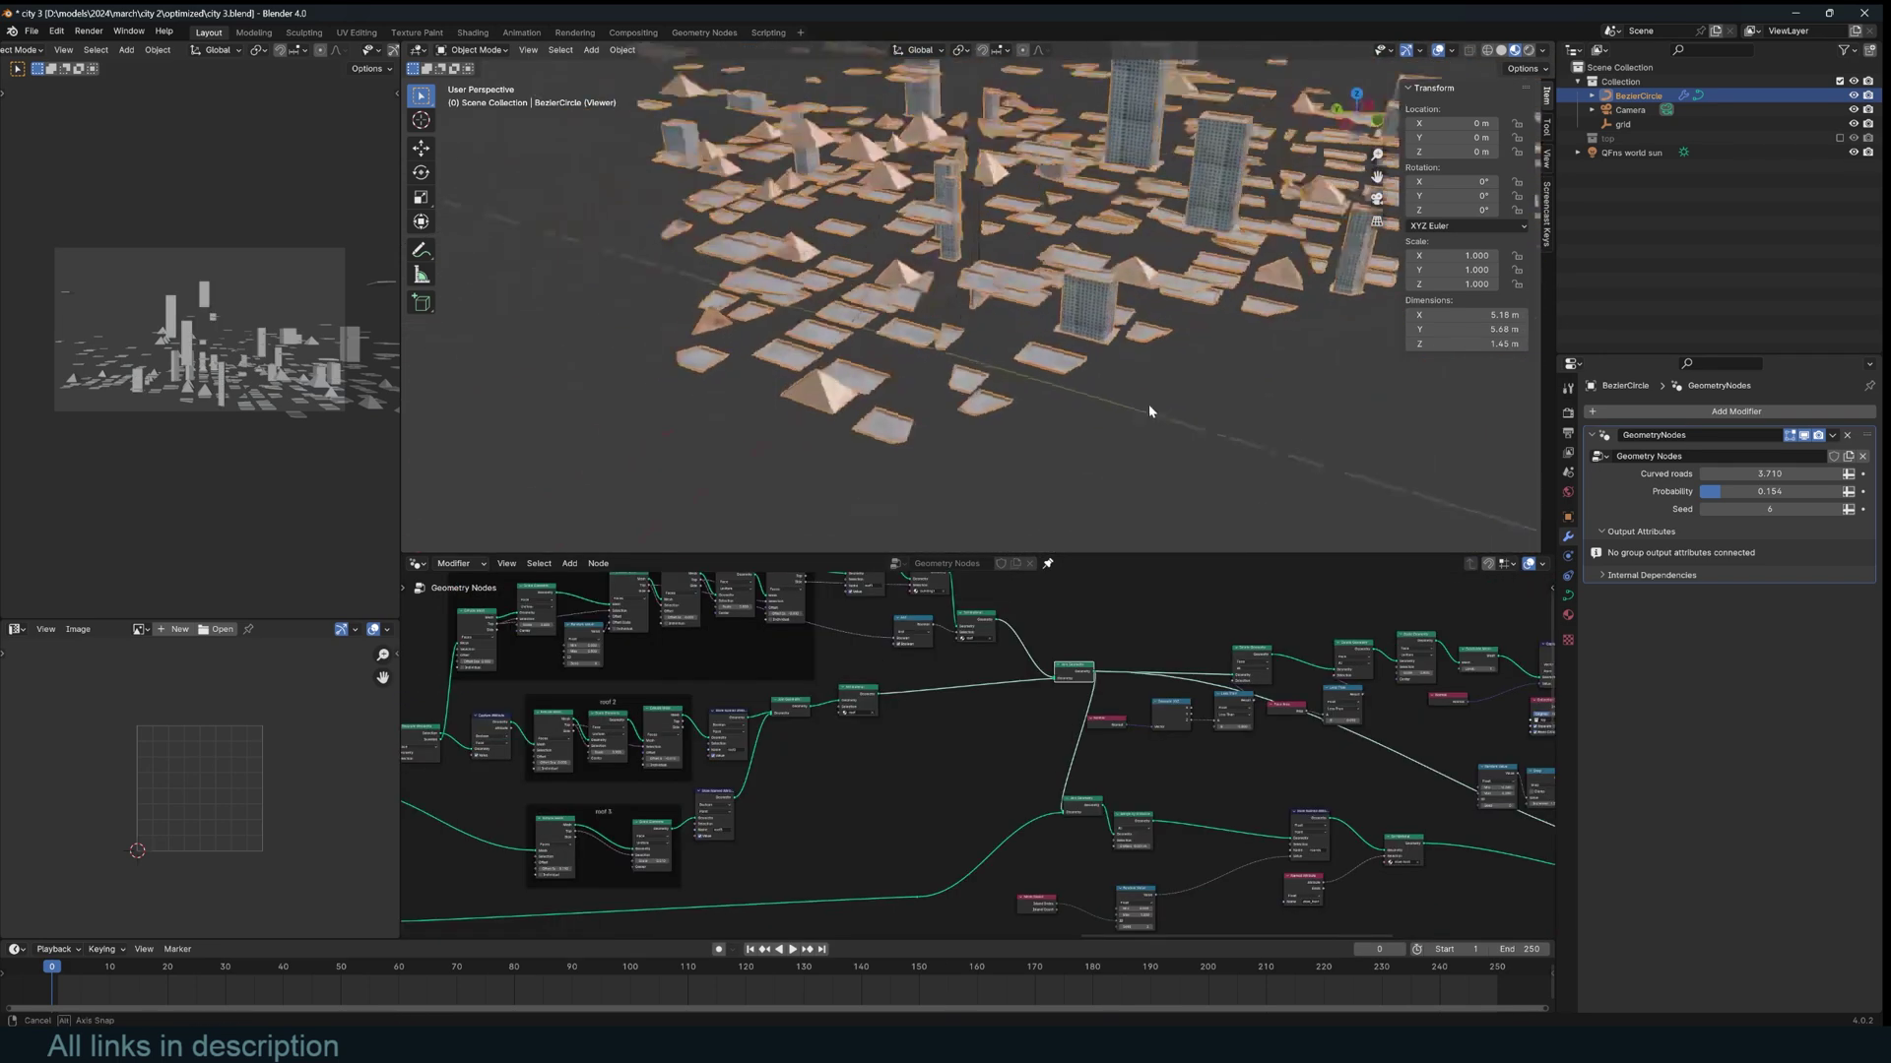
{"action": "middle_click_drag", "start_coordinate": [1148, 403], "coordinate": [938, 410]}
{"action": "scroll", "coordinate": [849, 352], "scroll_direction": "up", "scroll_amount": 3}
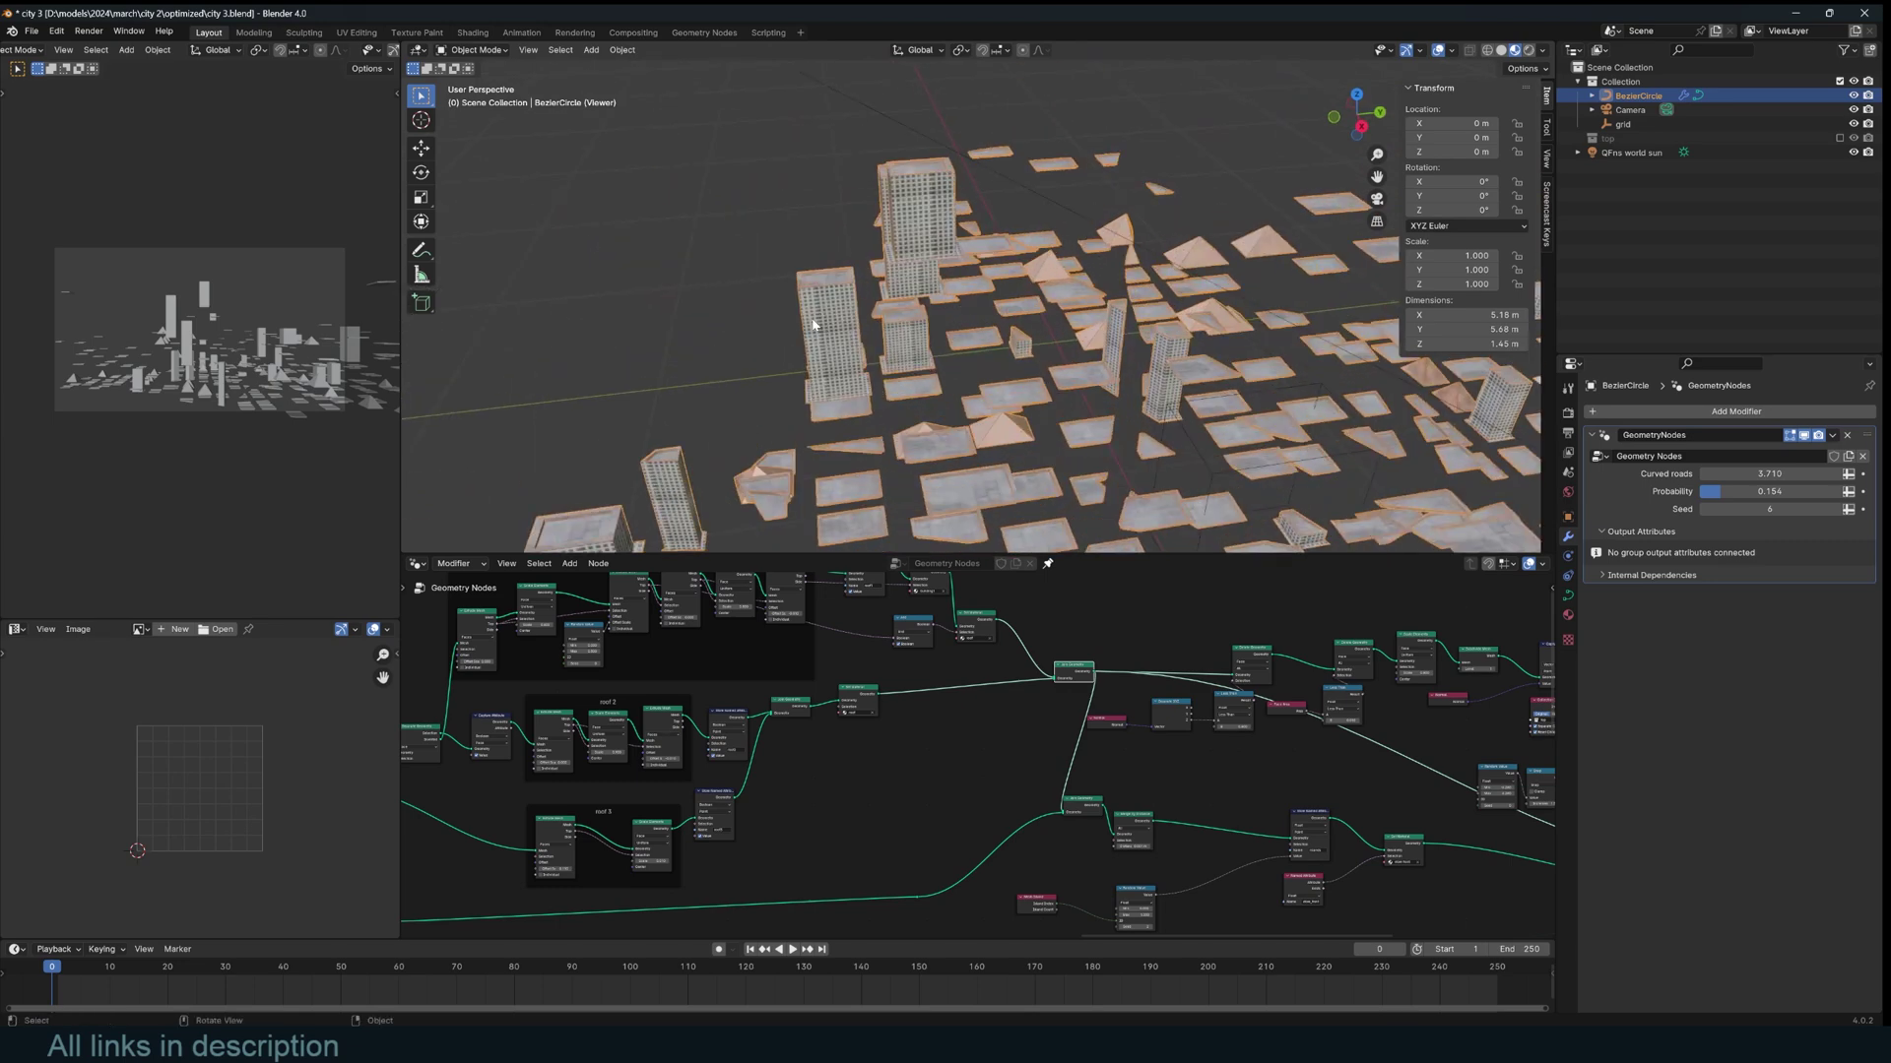
{"action": "middle_click_drag", "start_coordinate": [816, 322], "coordinate": [1007, 256]}
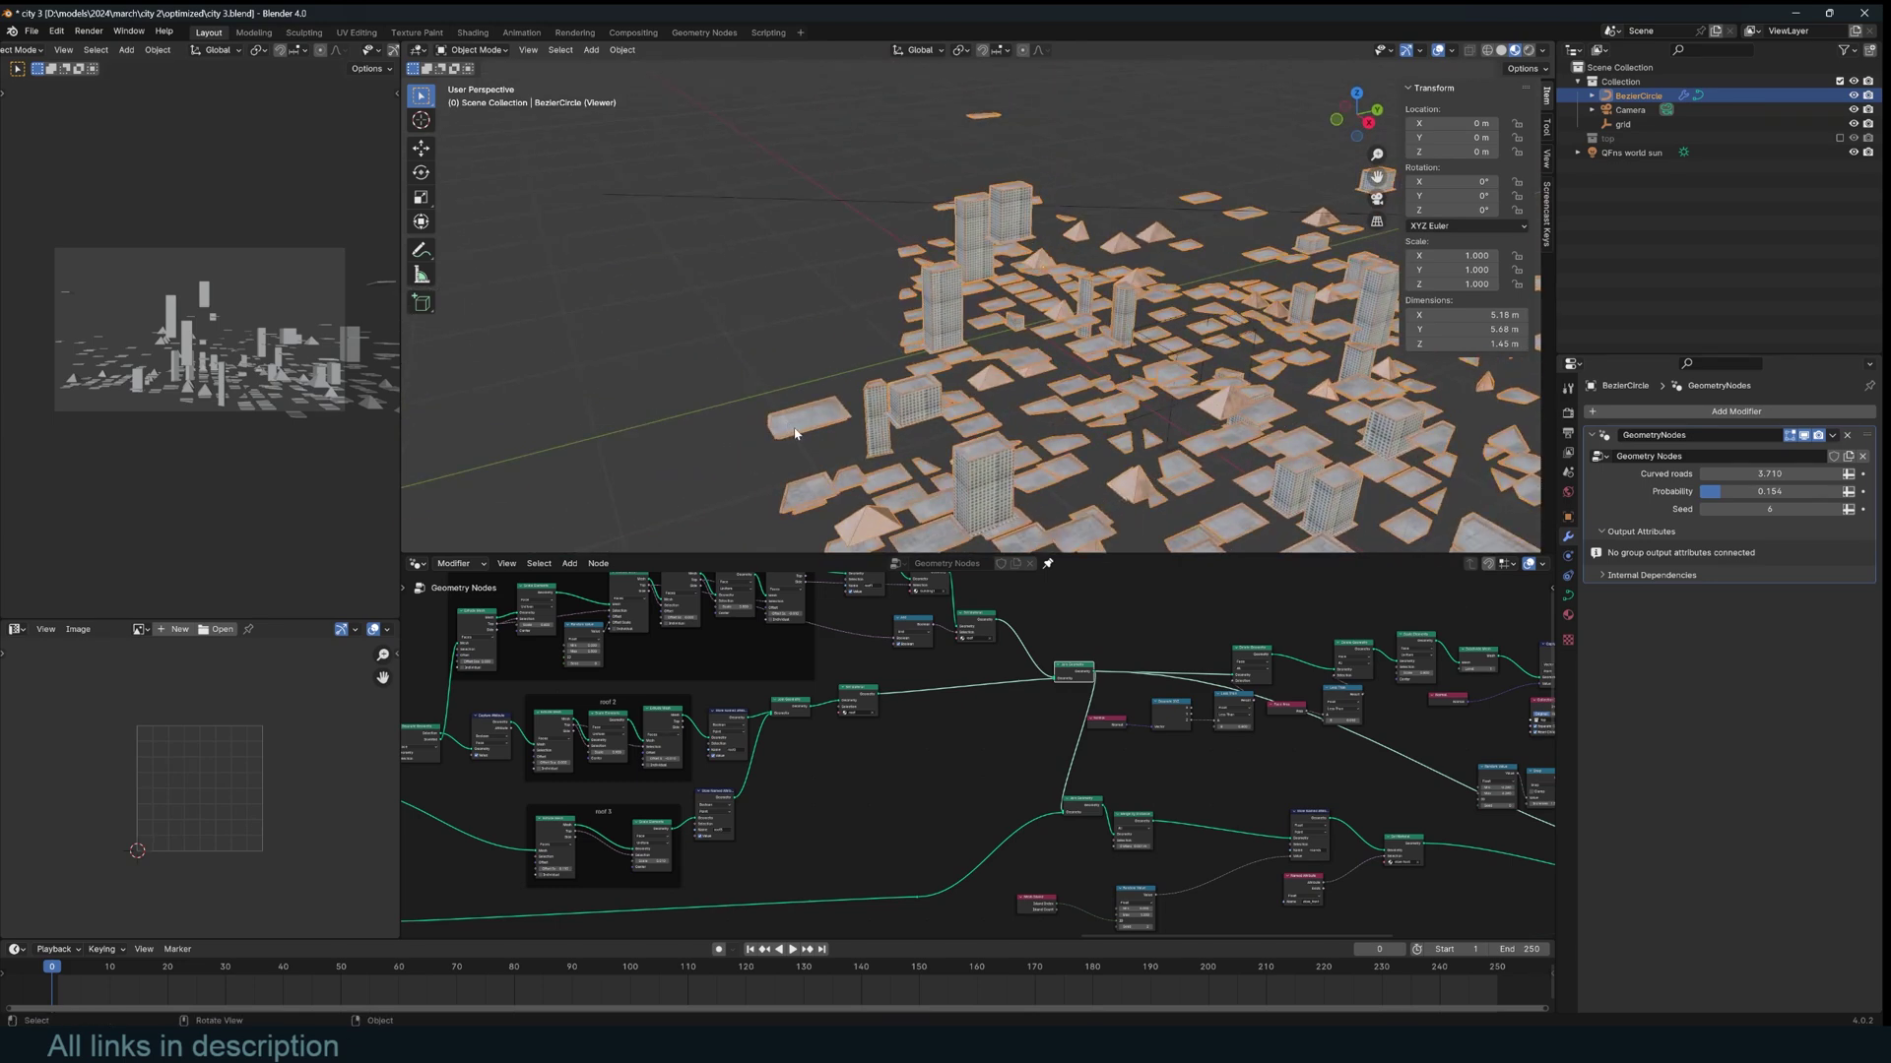
Preview the Set Material node on the building walls and the Join Geometry that merges them with the roofs.
{"action": "middle_click_drag", "start_coordinate": [1107, 799], "coordinate": [1172, 710]}
{"action": "left_click", "coordinate": [463, 797], "text": "ctrl+shift"}
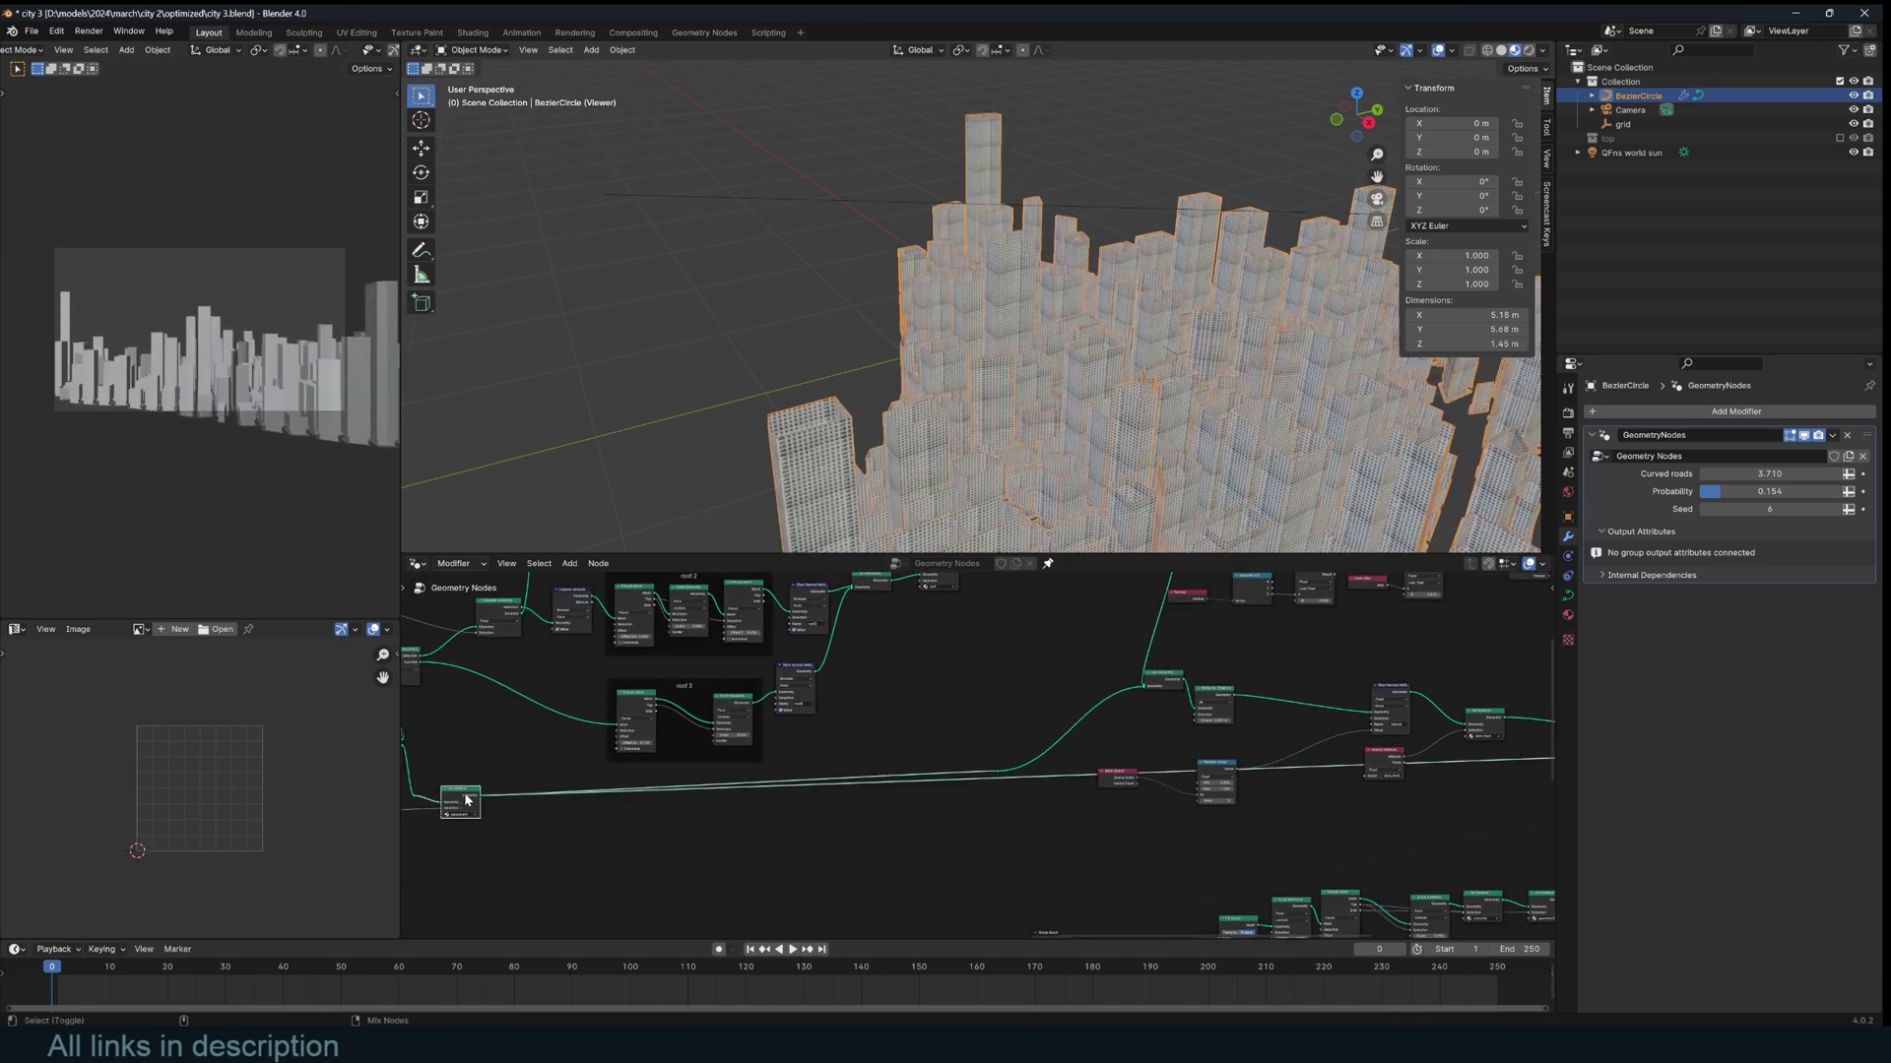
{"action": "middle_click_drag", "start_coordinate": [857, 463], "coordinate": [1099, 426]}
{"action": "middle_click_drag", "start_coordinate": [1076, 765], "coordinate": [1062, 760]}
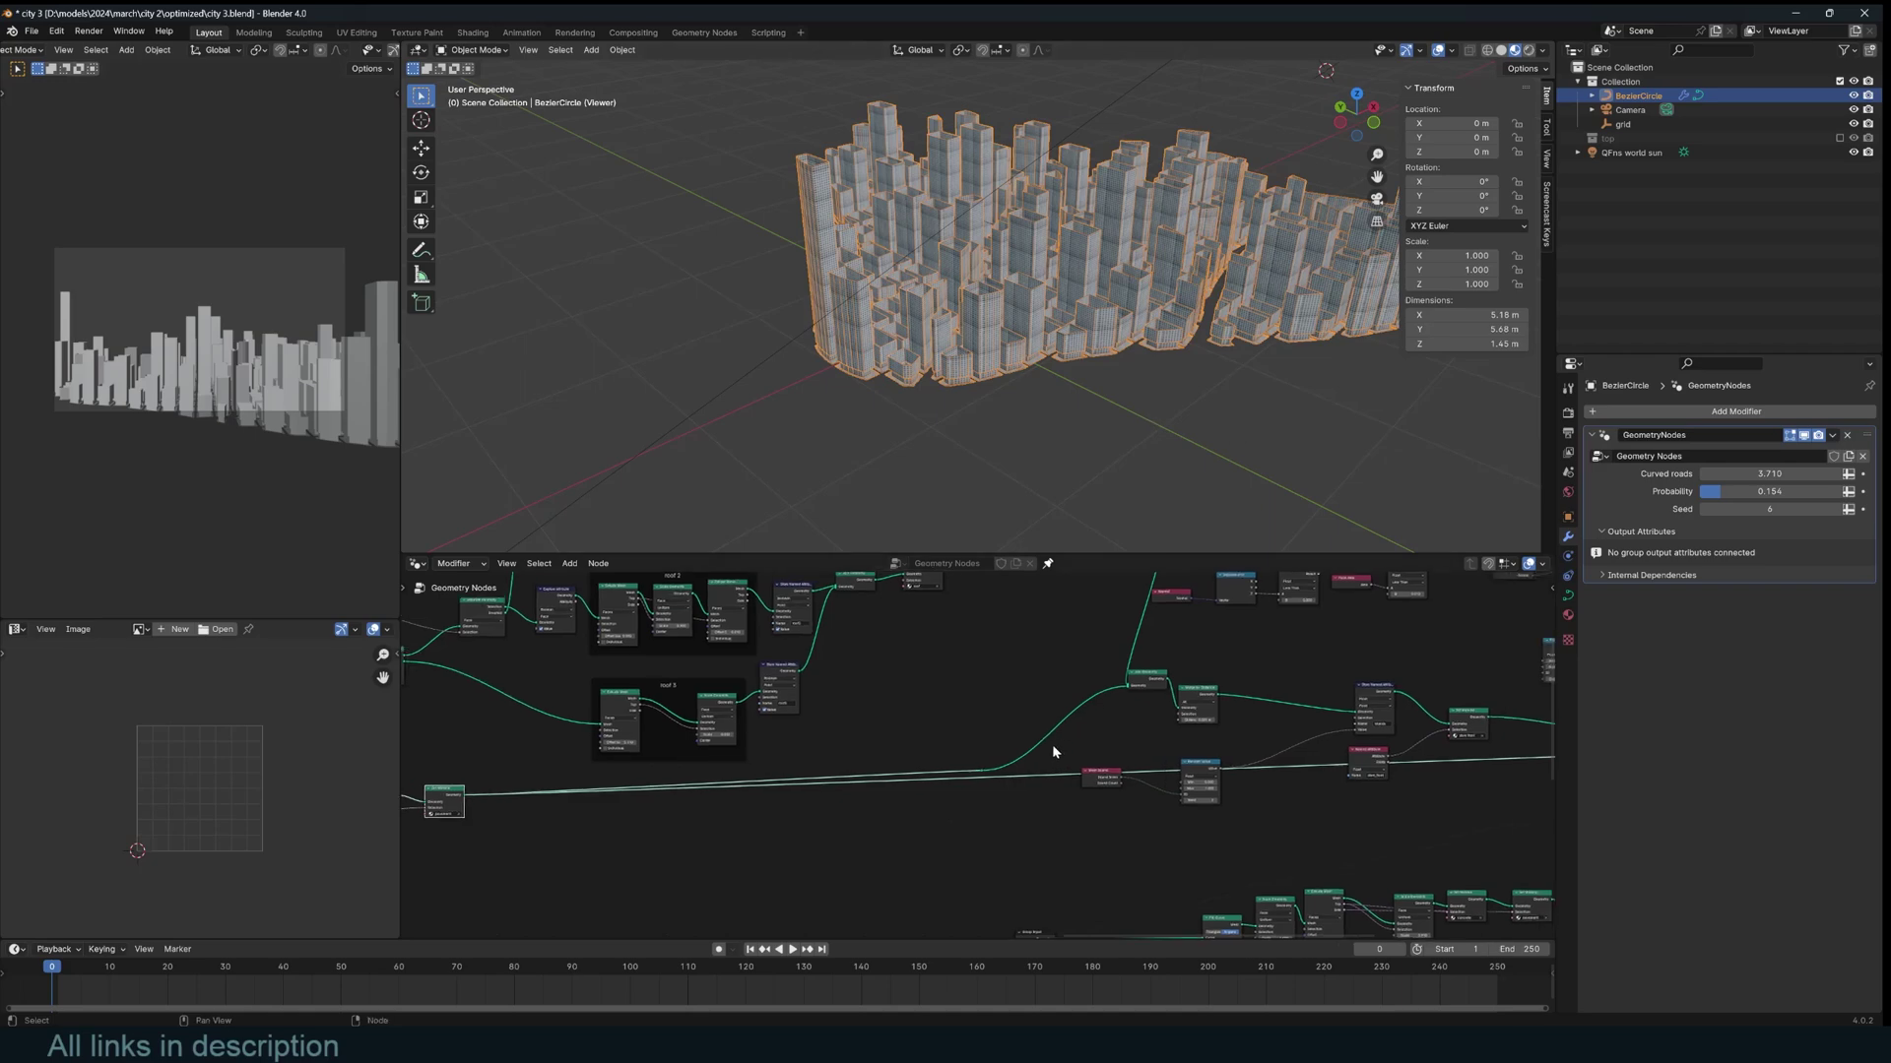
{"action": "left_click", "coordinate": [1150, 680], "text": "ctrl+shift"}
{"action": "middle_click_drag", "start_coordinate": [562, 741], "coordinate": [838, 714]}
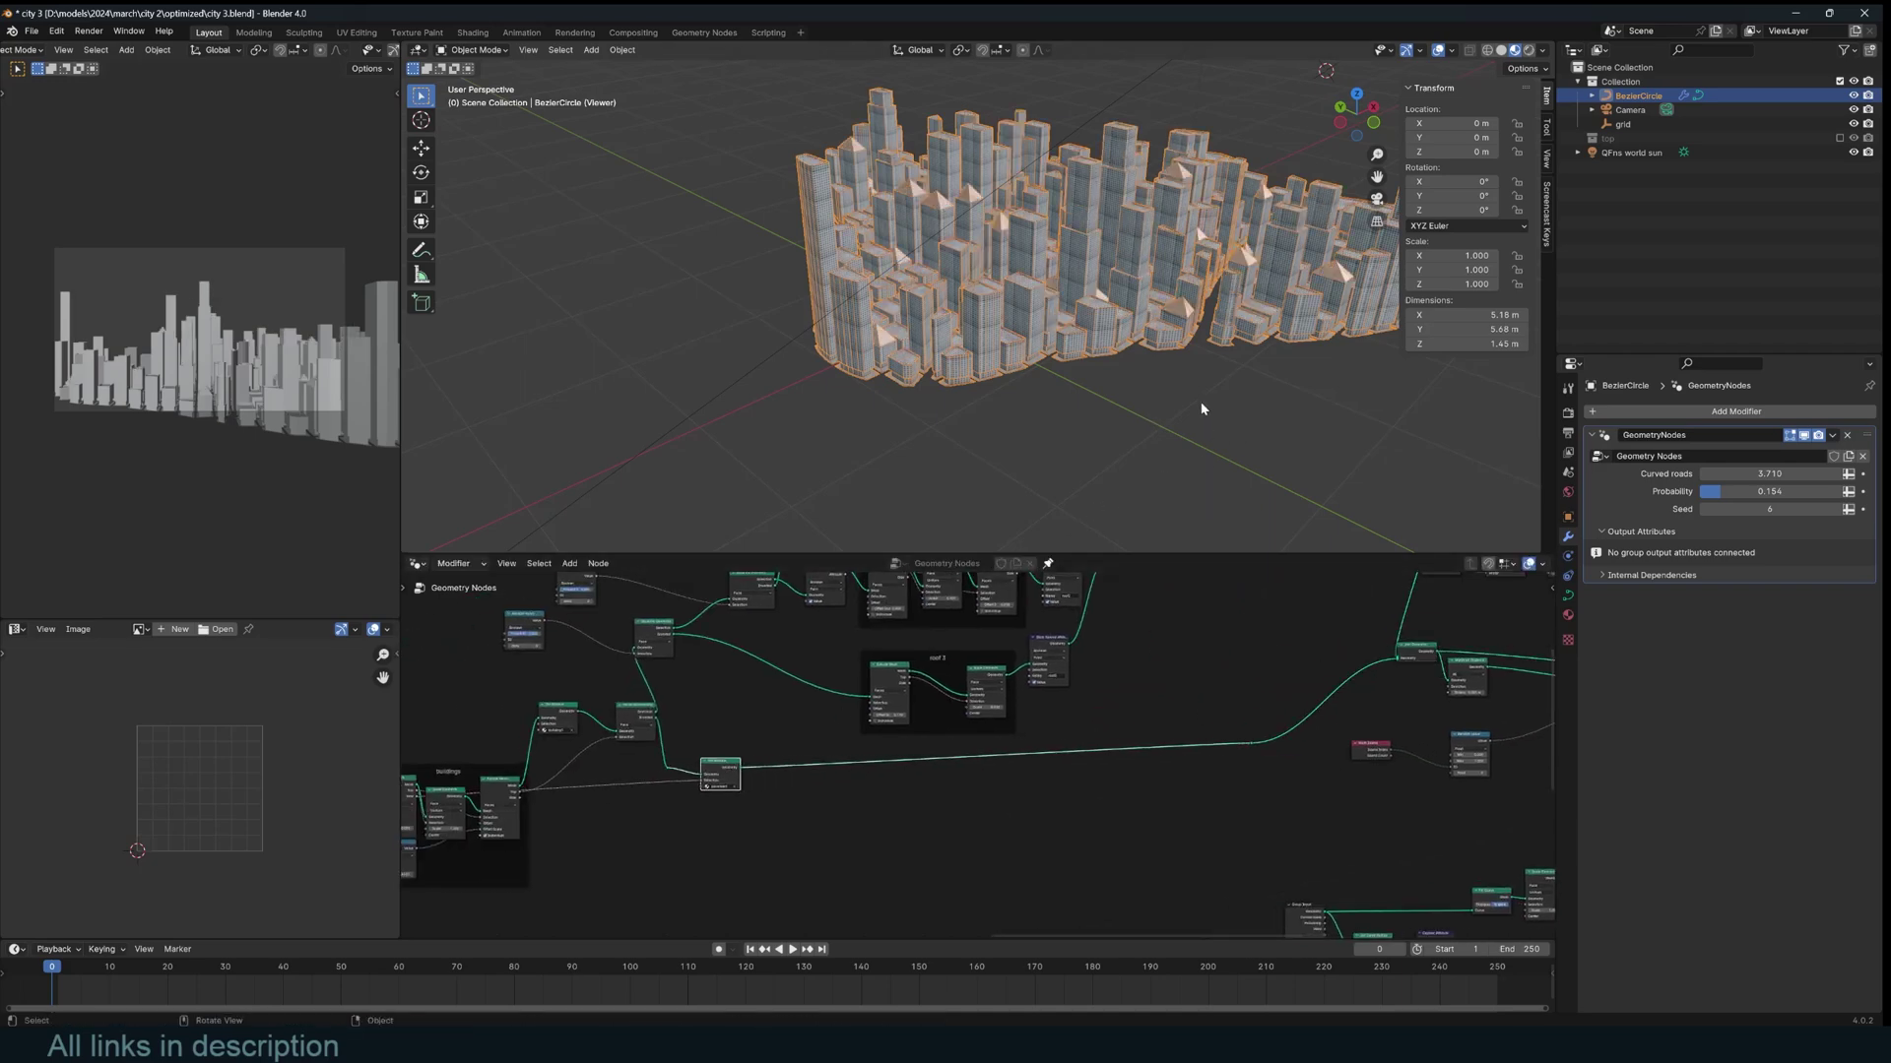
{"action": "middle_click_drag", "start_coordinate": [1198, 410], "coordinate": [896, 325]}
Preview the Join Geometry that merges curved and grid roads, followed by the Delete Geometry that trims them.
{"action": "middle_click_drag", "start_coordinate": [1206, 751], "coordinate": [903, 675]}
{"action": "middle_click_drag", "start_coordinate": [1164, 656], "coordinate": [1055, 677]}
{"action": "middle_click_drag", "start_coordinate": [719, 829], "coordinate": [1225, 710]}
{"action": "middle_click_drag", "start_coordinate": [677, 804], "coordinate": [1143, 741]}
{"action": "middle_click_drag", "start_coordinate": [669, 745], "coordinate": [1147, 686]}
{"action": "scroll", "coordinate": [985, 694], "scroll_direction": "up", "scroll_amount": 8}
{"action": "middle_click_drag", "start_coordinate": [857, 683], "coordinate": [552, 809]}
{"action": "scroll", "coordinate": [1194, 771], "scroll_direction": "down", "scroll_amount": 2}
{"action": "middle_click_drag", "start_coordinate": [1196, 771], "coordinate": [971, 796]}
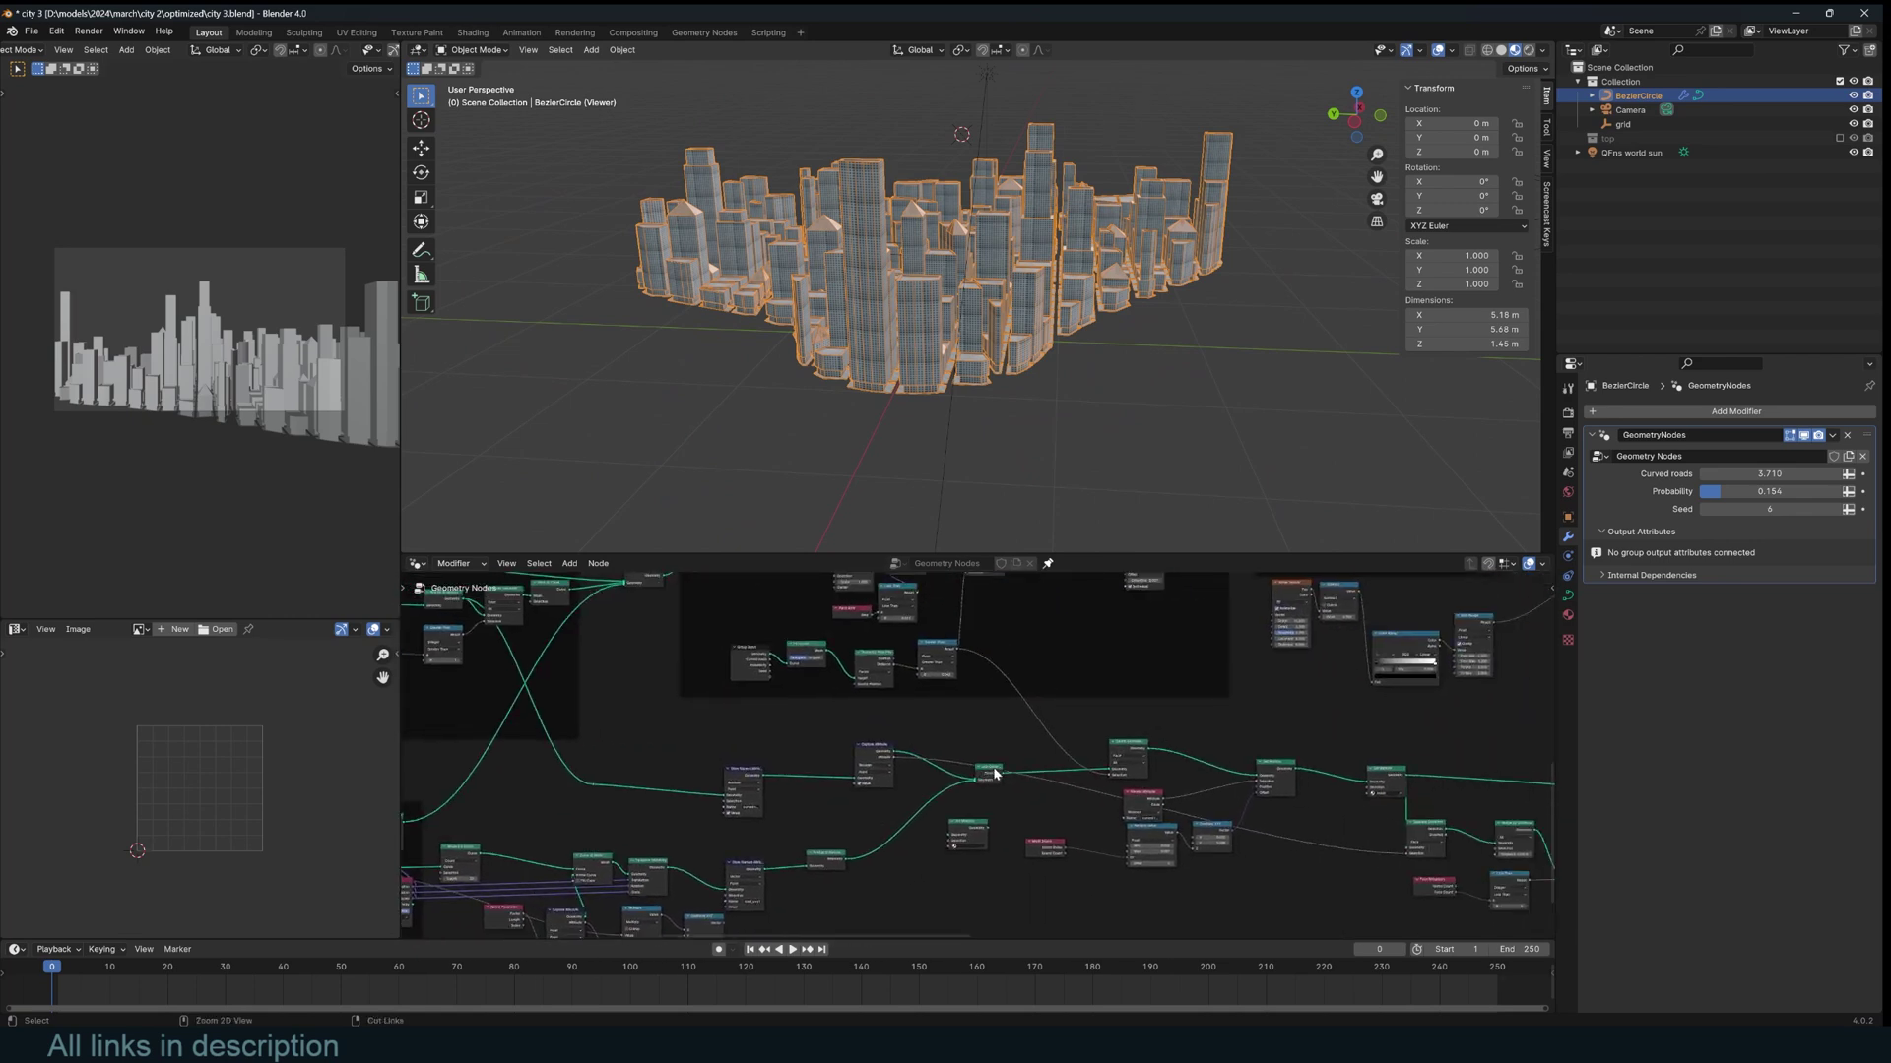
{"action": "left_click", "coordinate": [996, 775], "text": "ctrl+shift"}
{"action": "middle_click_drag", "start_coordinate": [966, 392], "coordinate": [822, 287]}
{"action": "middle_click_drag", "start_coordinate": [1145, 726], "coordinate": [1065, 696]}
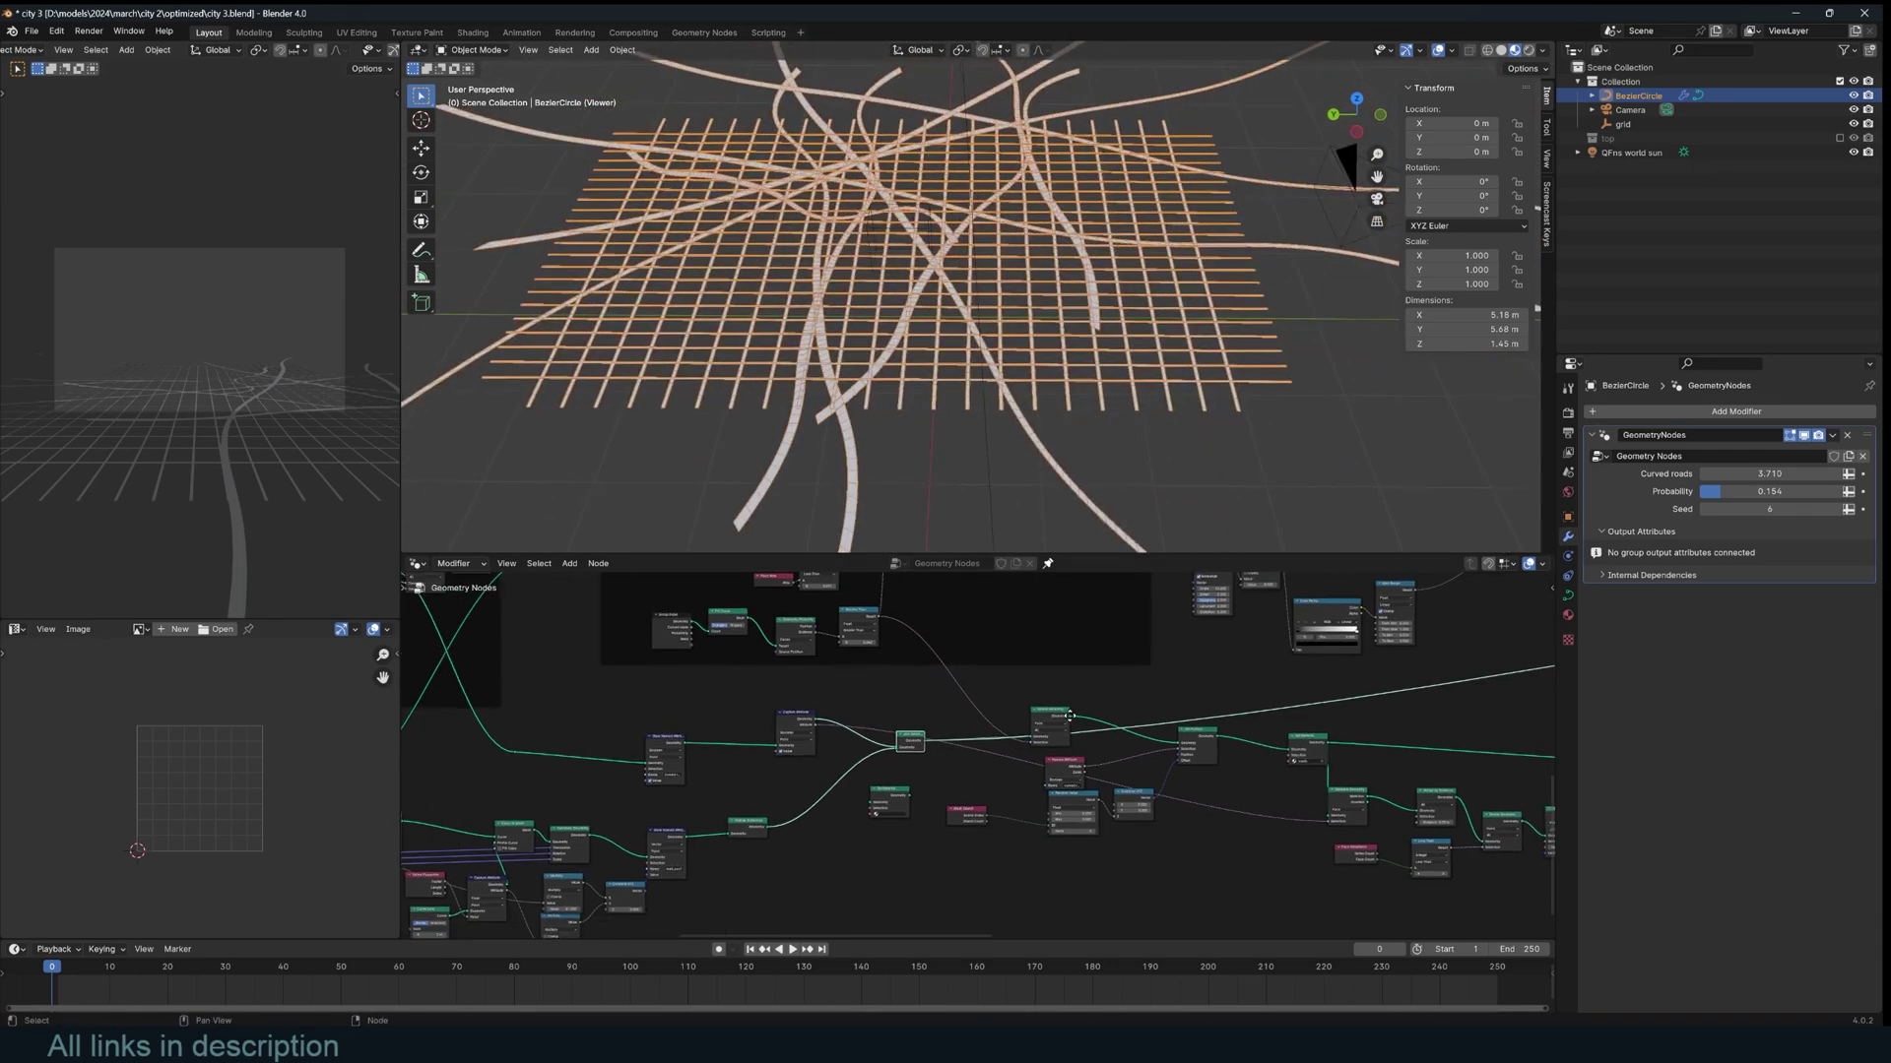
{"action": "left_click", "coordinate": [1065, 713], "text": "ctrl+shift"}
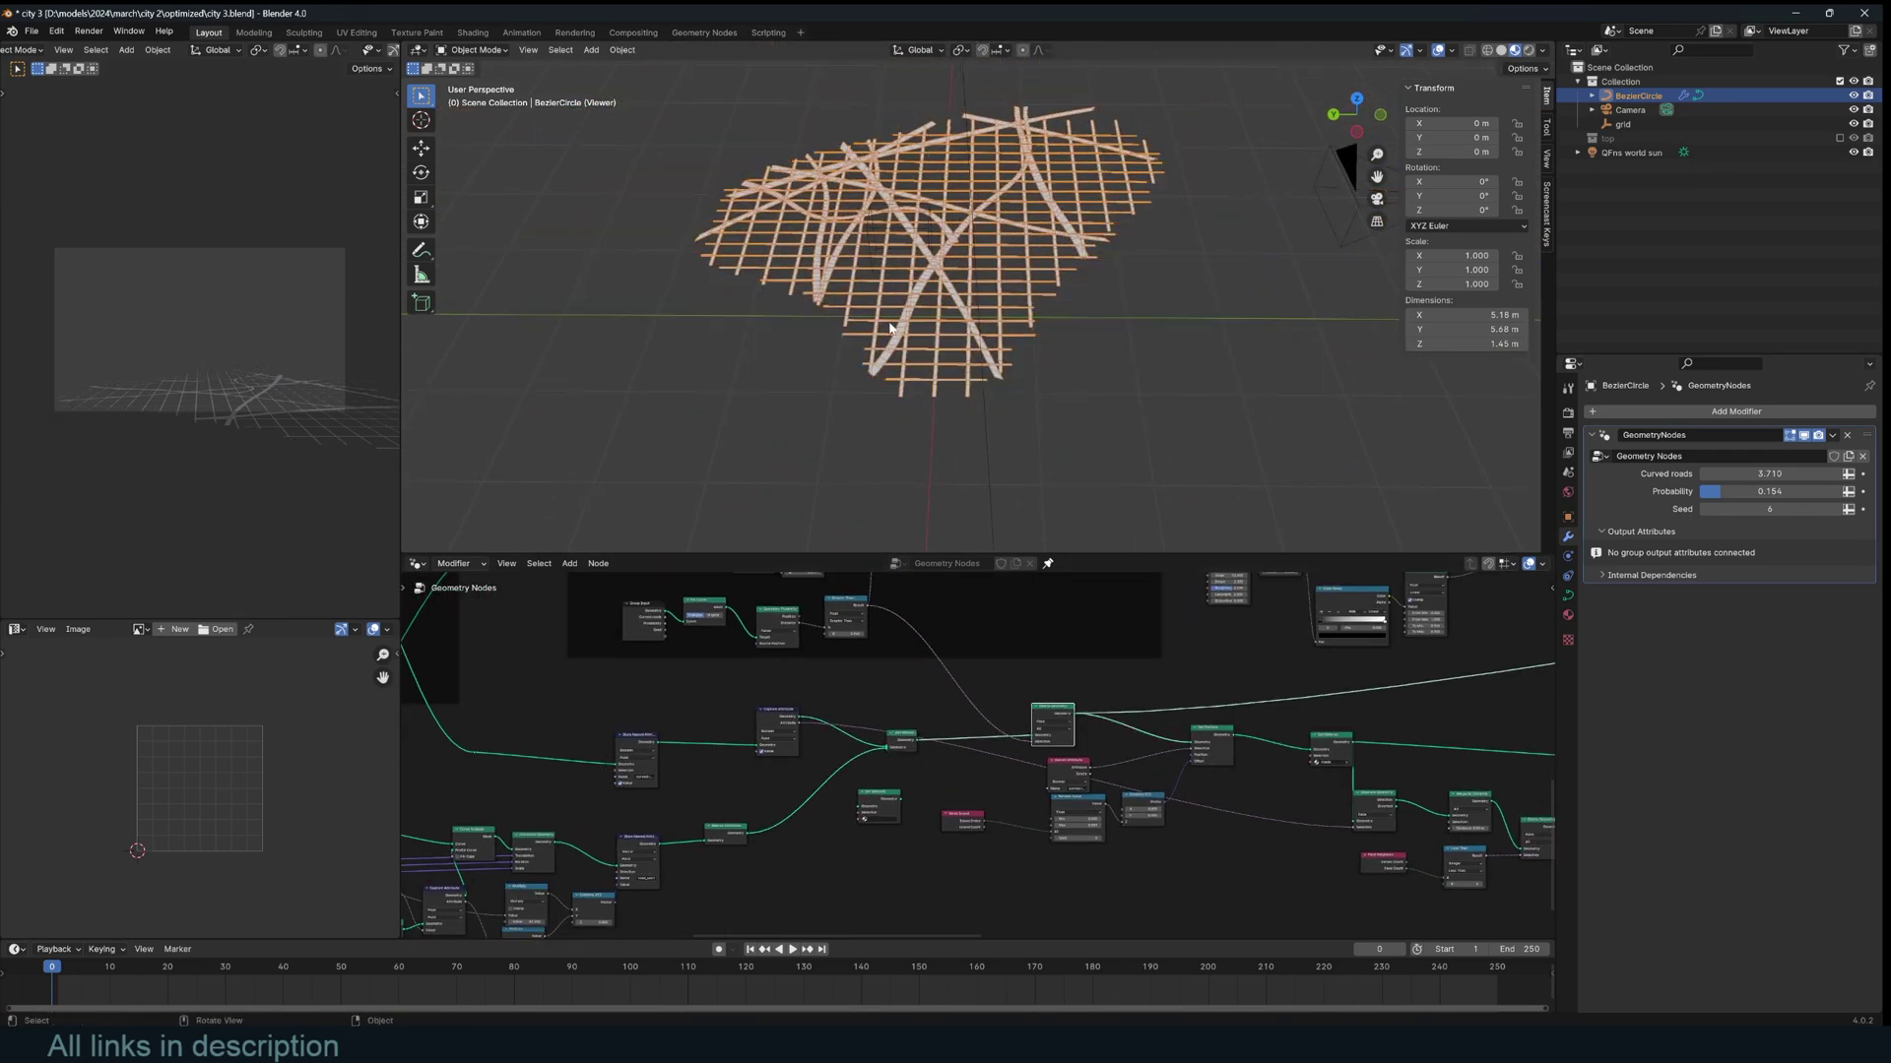
{"action": "middle_click_drag", "start_coordinate": [1034, 423], "coordinate": [732, 240]}
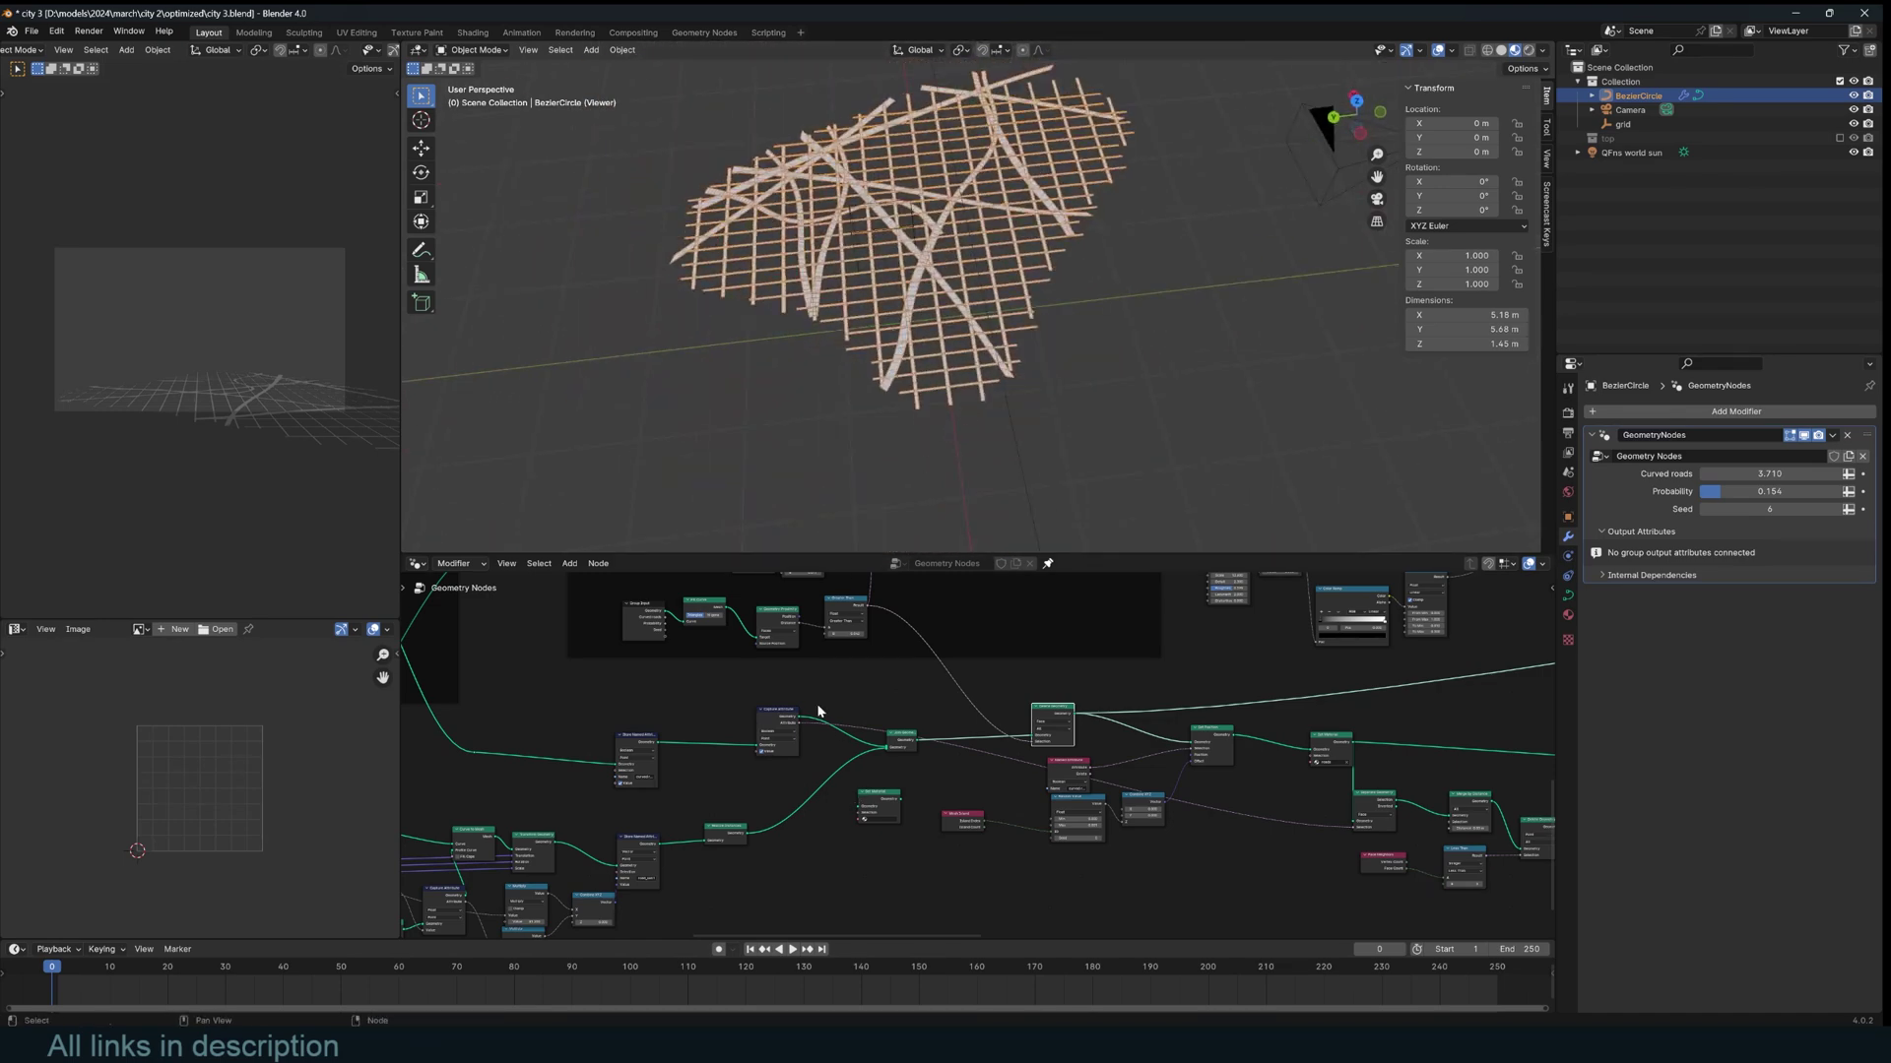
Preview the Fill Curve of the city outline and compare it with the roads' Join Geometry and Delete Geometry outputs.
{"action": "middle_click_drag", "start_coordinate": [817, 706], "coordinate": [884, 762]}
{"action": "scroll", "coordinate": [1111, 819], "scroll_direction": "up", "scroll_amount": 4}
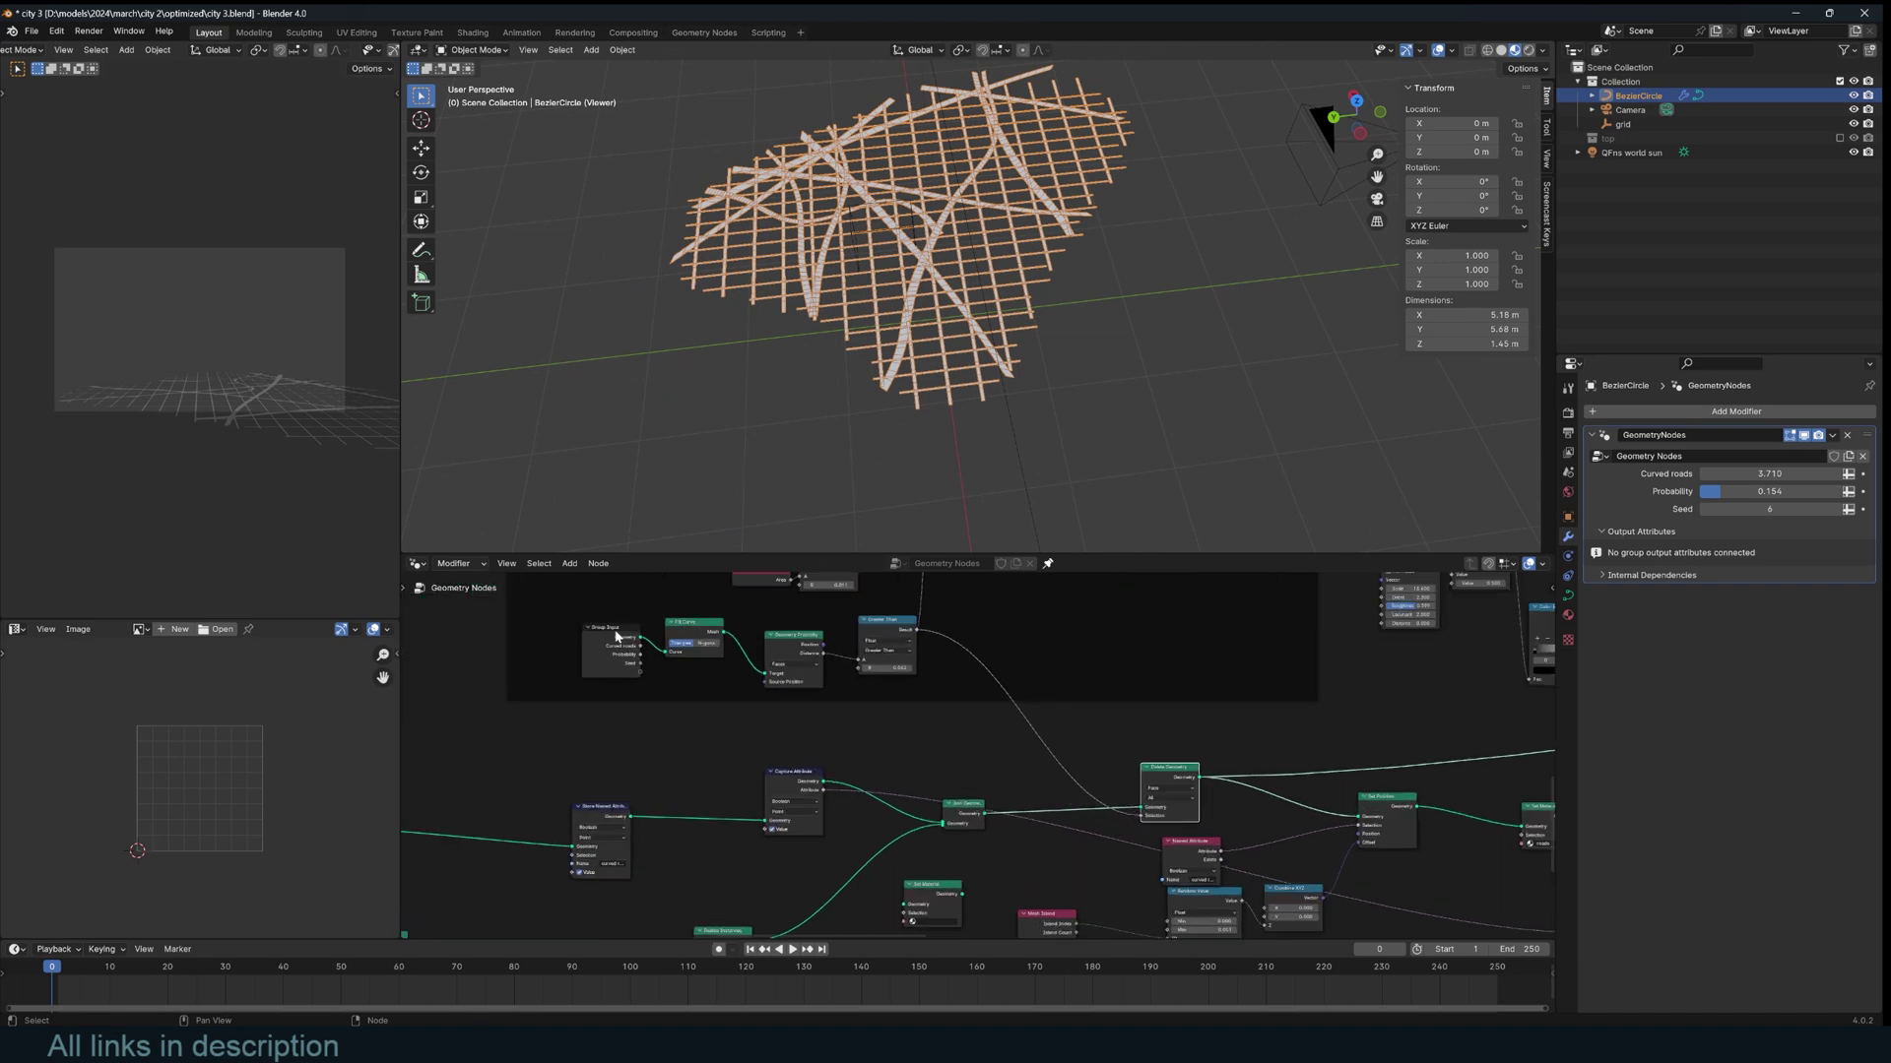
{"action": "left_click", "coordinate": [703, 637], "text": "ctrl+shift"}
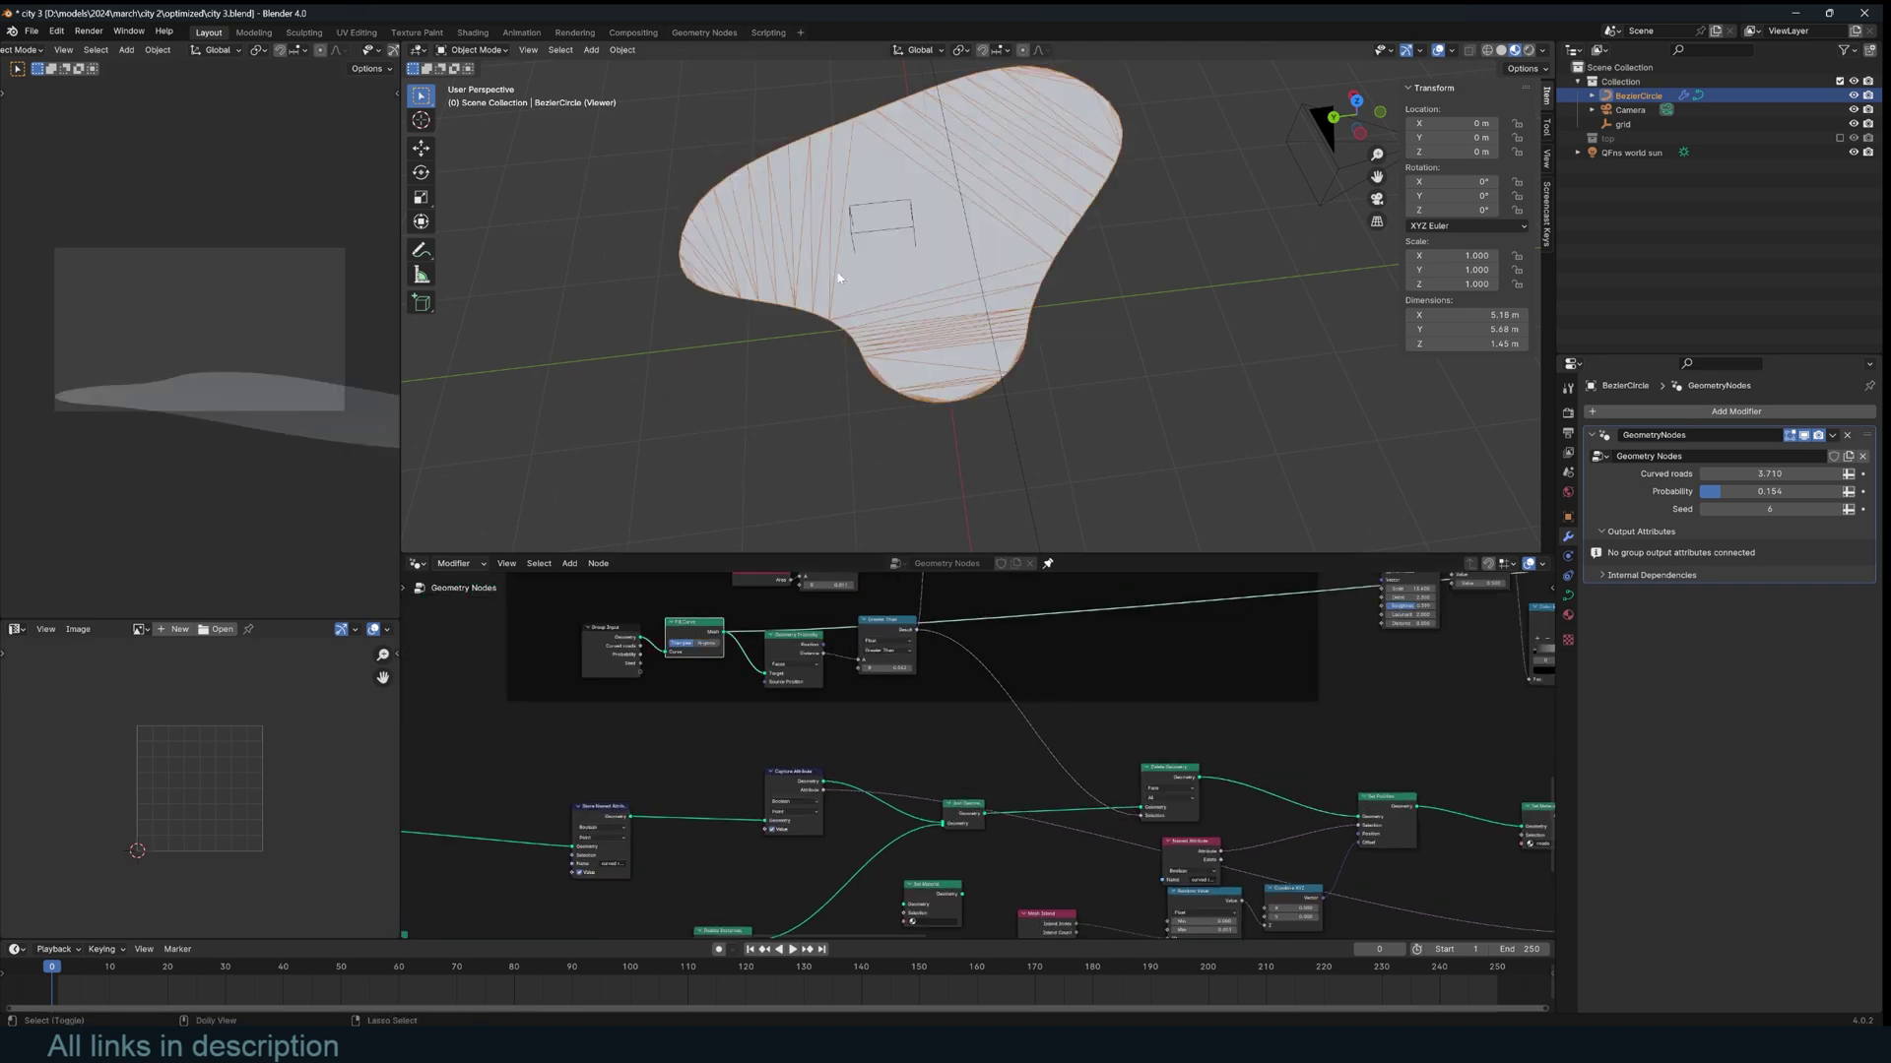
{"action": "left_click", "coordinate": [978, 816], "text": "ctrl+shift"}
{"action": "left_click", "coordinate": [1185, 776], "text": "ctrl+shift"}
Preview the trimmed roads' Set Position and Set Material nodes, and inspect the deselected road surface up close.
{"action": "scroll", "coordinate": [1253, 771], "scroll_direction": "down", "scroll_amount": 3}
{"action": "middle_click_drag", "start_coordinate": [1251, 768], "coordinate": [1014, 717]}
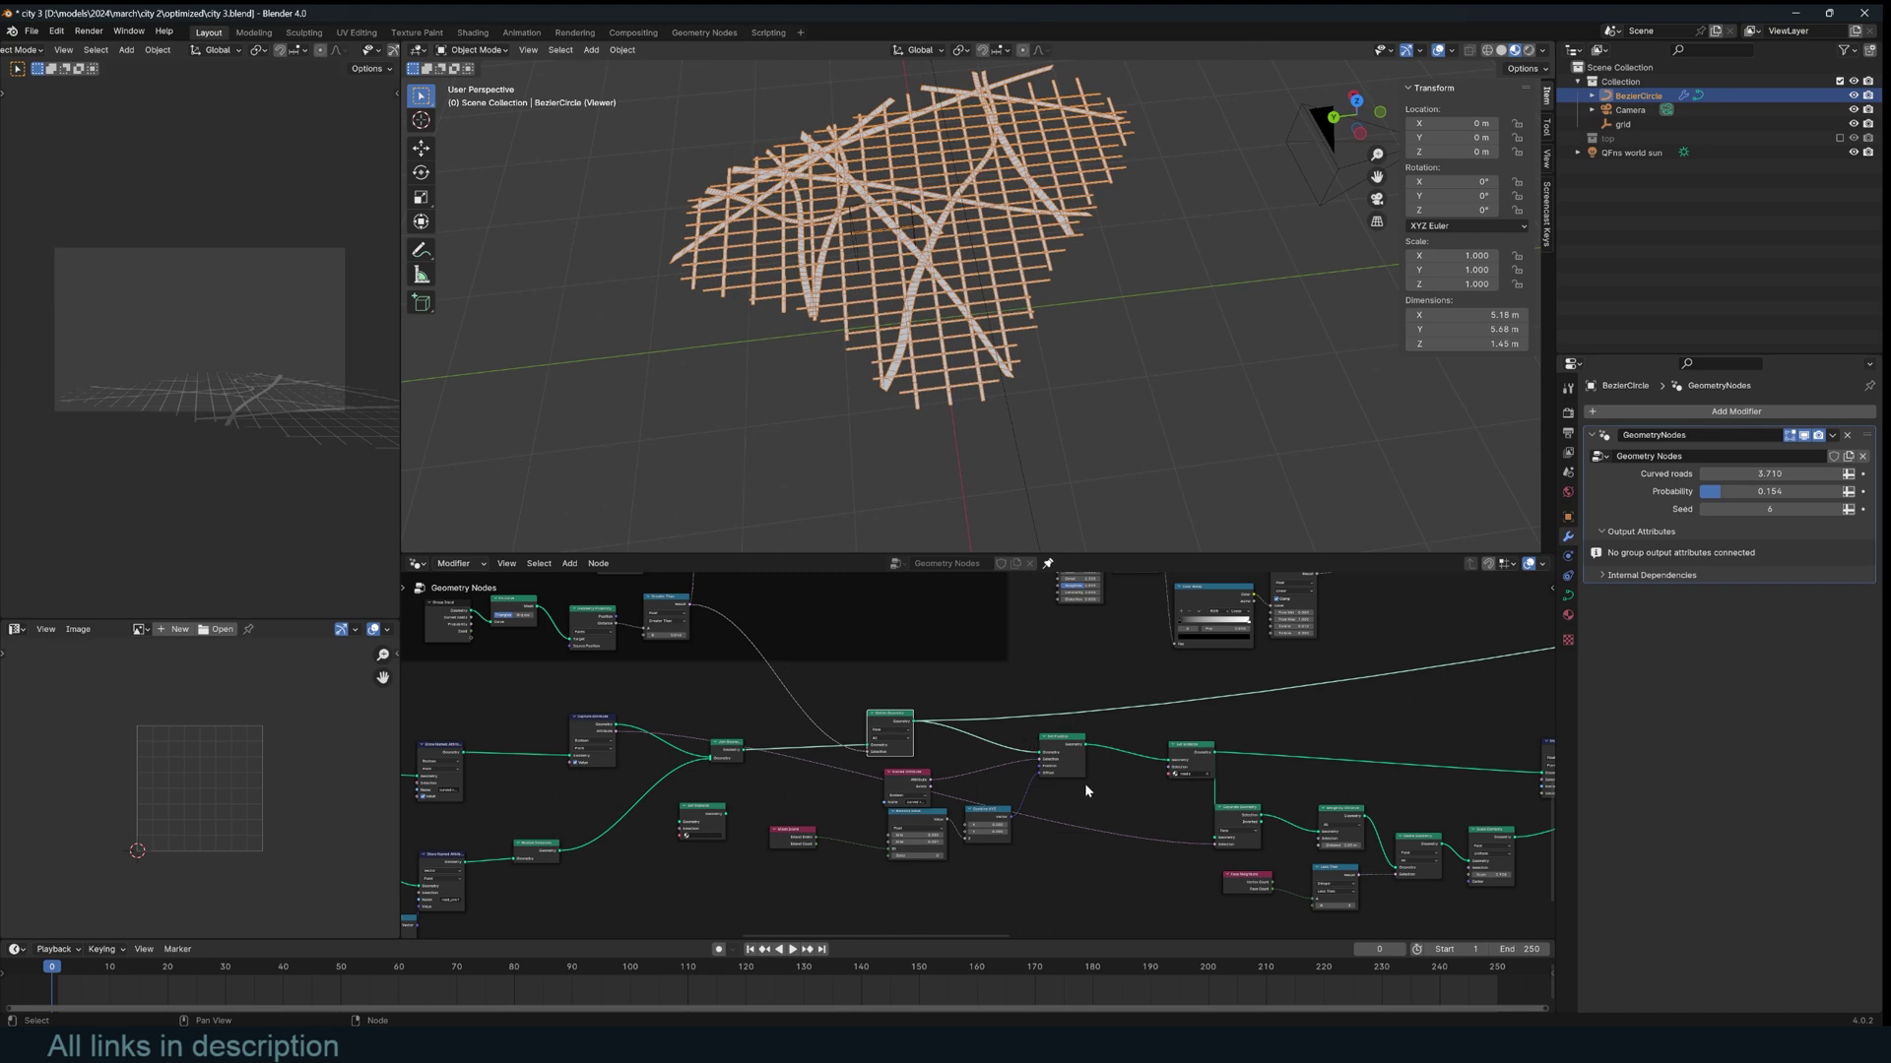
{"action": "left_click", "coordinate": [1065, 748], "text": "ctrl+shift"}
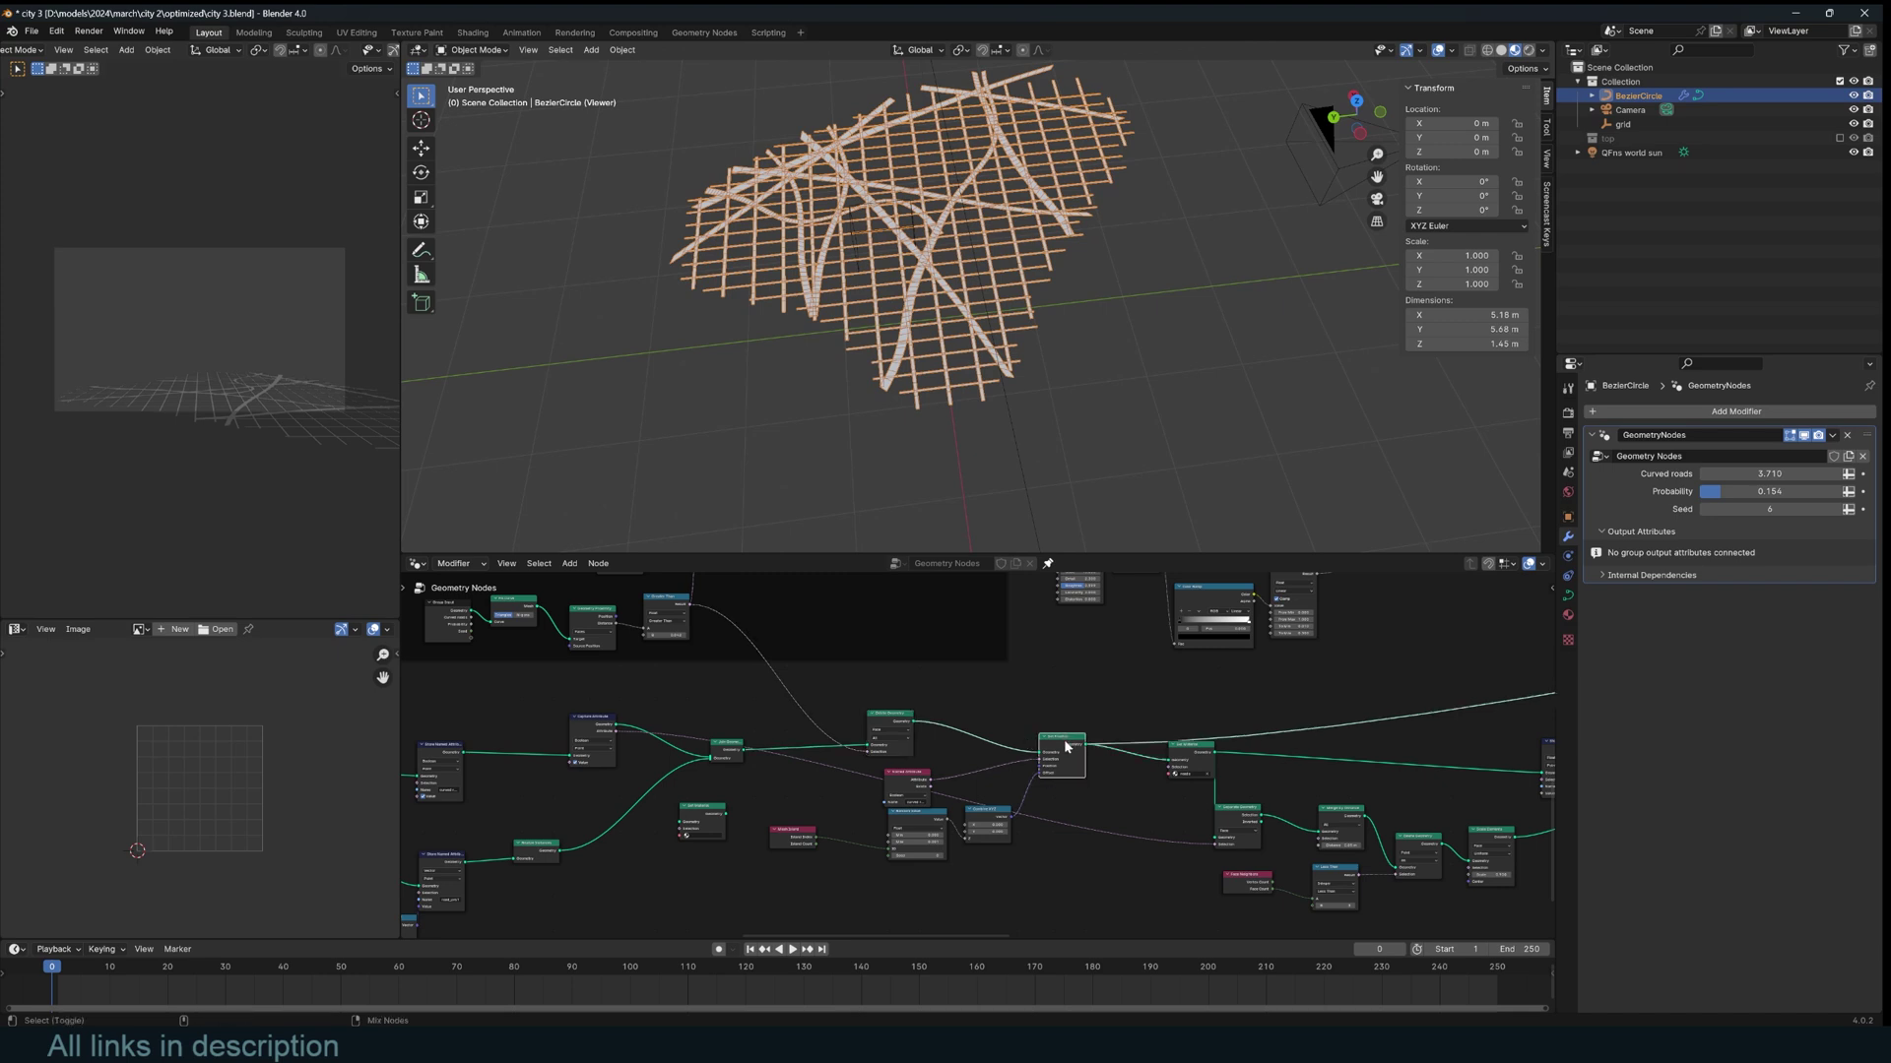
{"action": "left_click", "coordinate": [1188, 756], "text": "ctrl+shift"}
{"action": "scroll", "coordinate": [919, 371], "scroll_direction": "up", "scroll_amount": 8}
{"action": "left_click", "coordinate": [1144, 499]}
{"action": "scroll", "coordinate": [1132, 495], "scroll_direction": "up", "scroll_amount": 6}
{"action": "scroll", "coordinate": [776, 860], "scroll_direction": "down", "scroll_amount": 3}
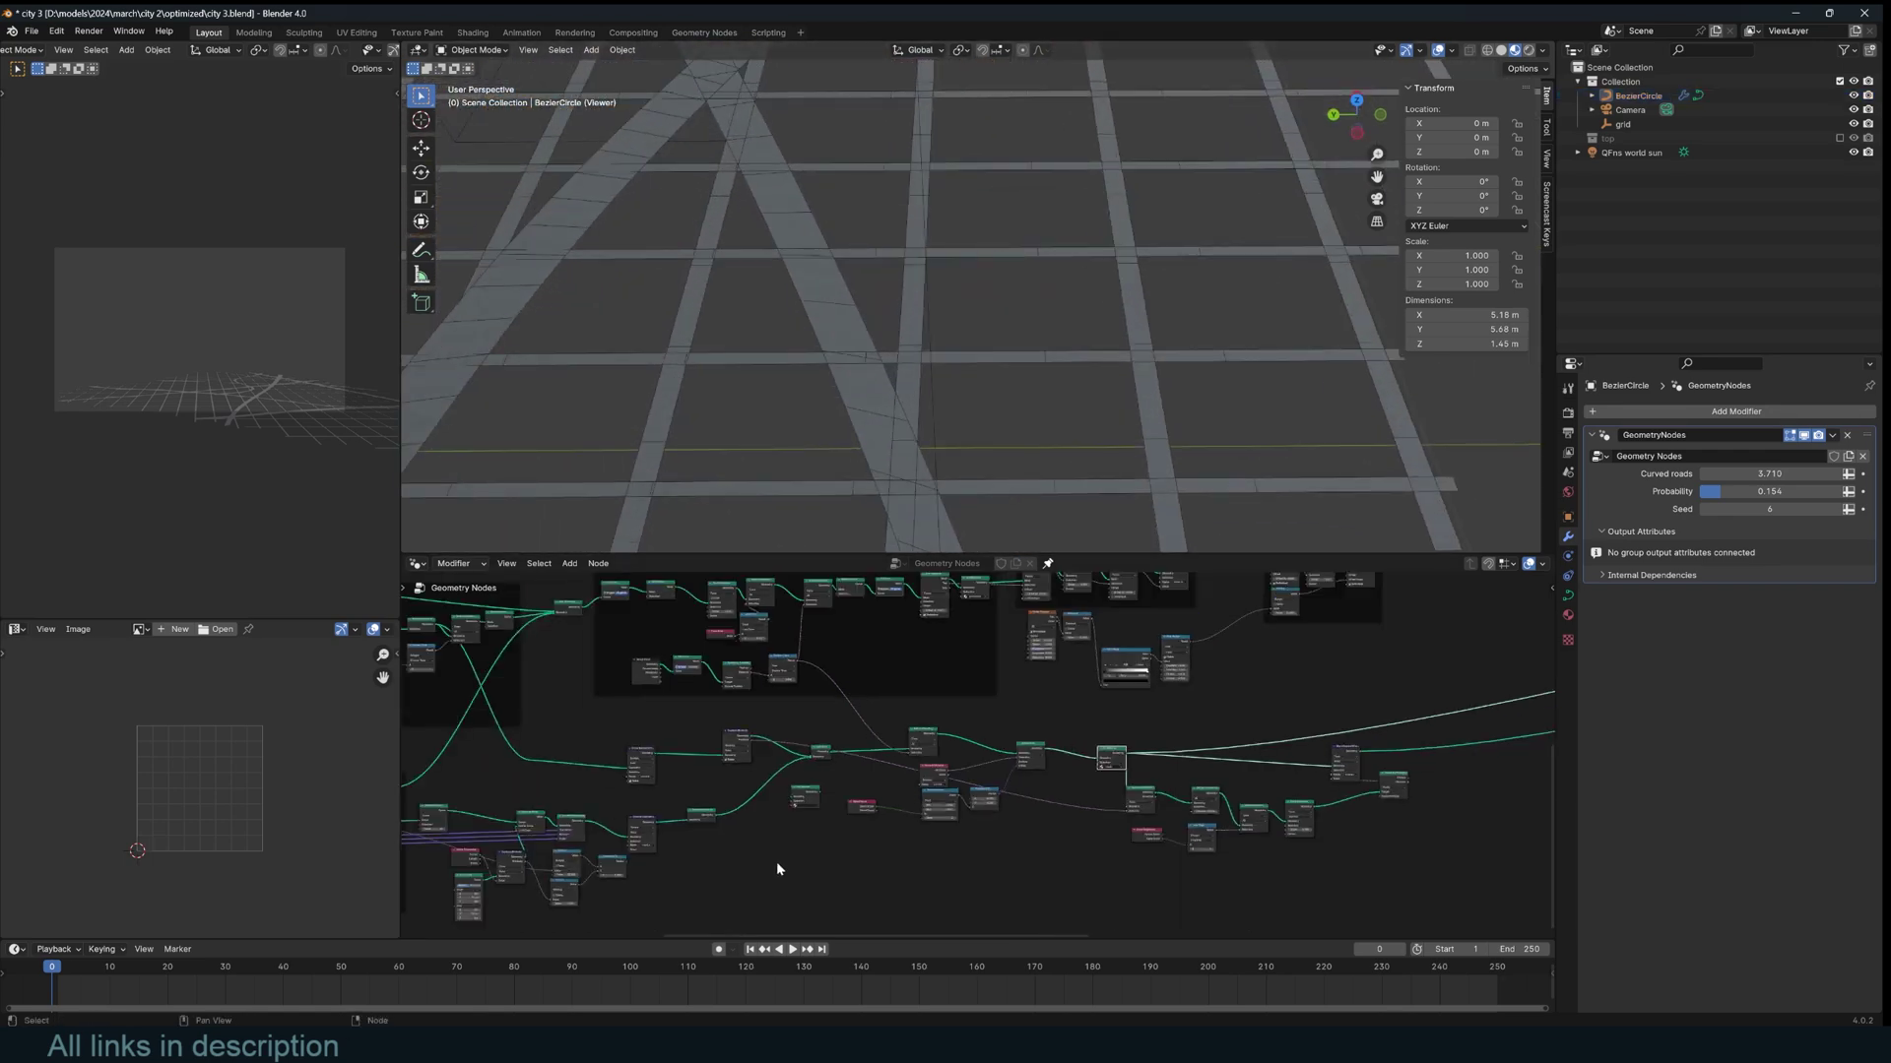
Inspect the grid frame's nodes and preview the Combine XYZ coordinates in the curved roads frame.
{"action": "scroll", "coordinate": [776, 869], "scroll_direction": "down", "scroll_amount": 3}
{"action": "middle_click_drag", "start_coordinate": [689, 867], "coordinate": [1113, 765]}
{"action": "scroll", "coordinate": [984, 782], "scroll_direction": "up", "scroll_amount": 9}
{"action": "middle_click_drag", "start_coordinate": [895, 670], "coordinate": [1030, 715]}
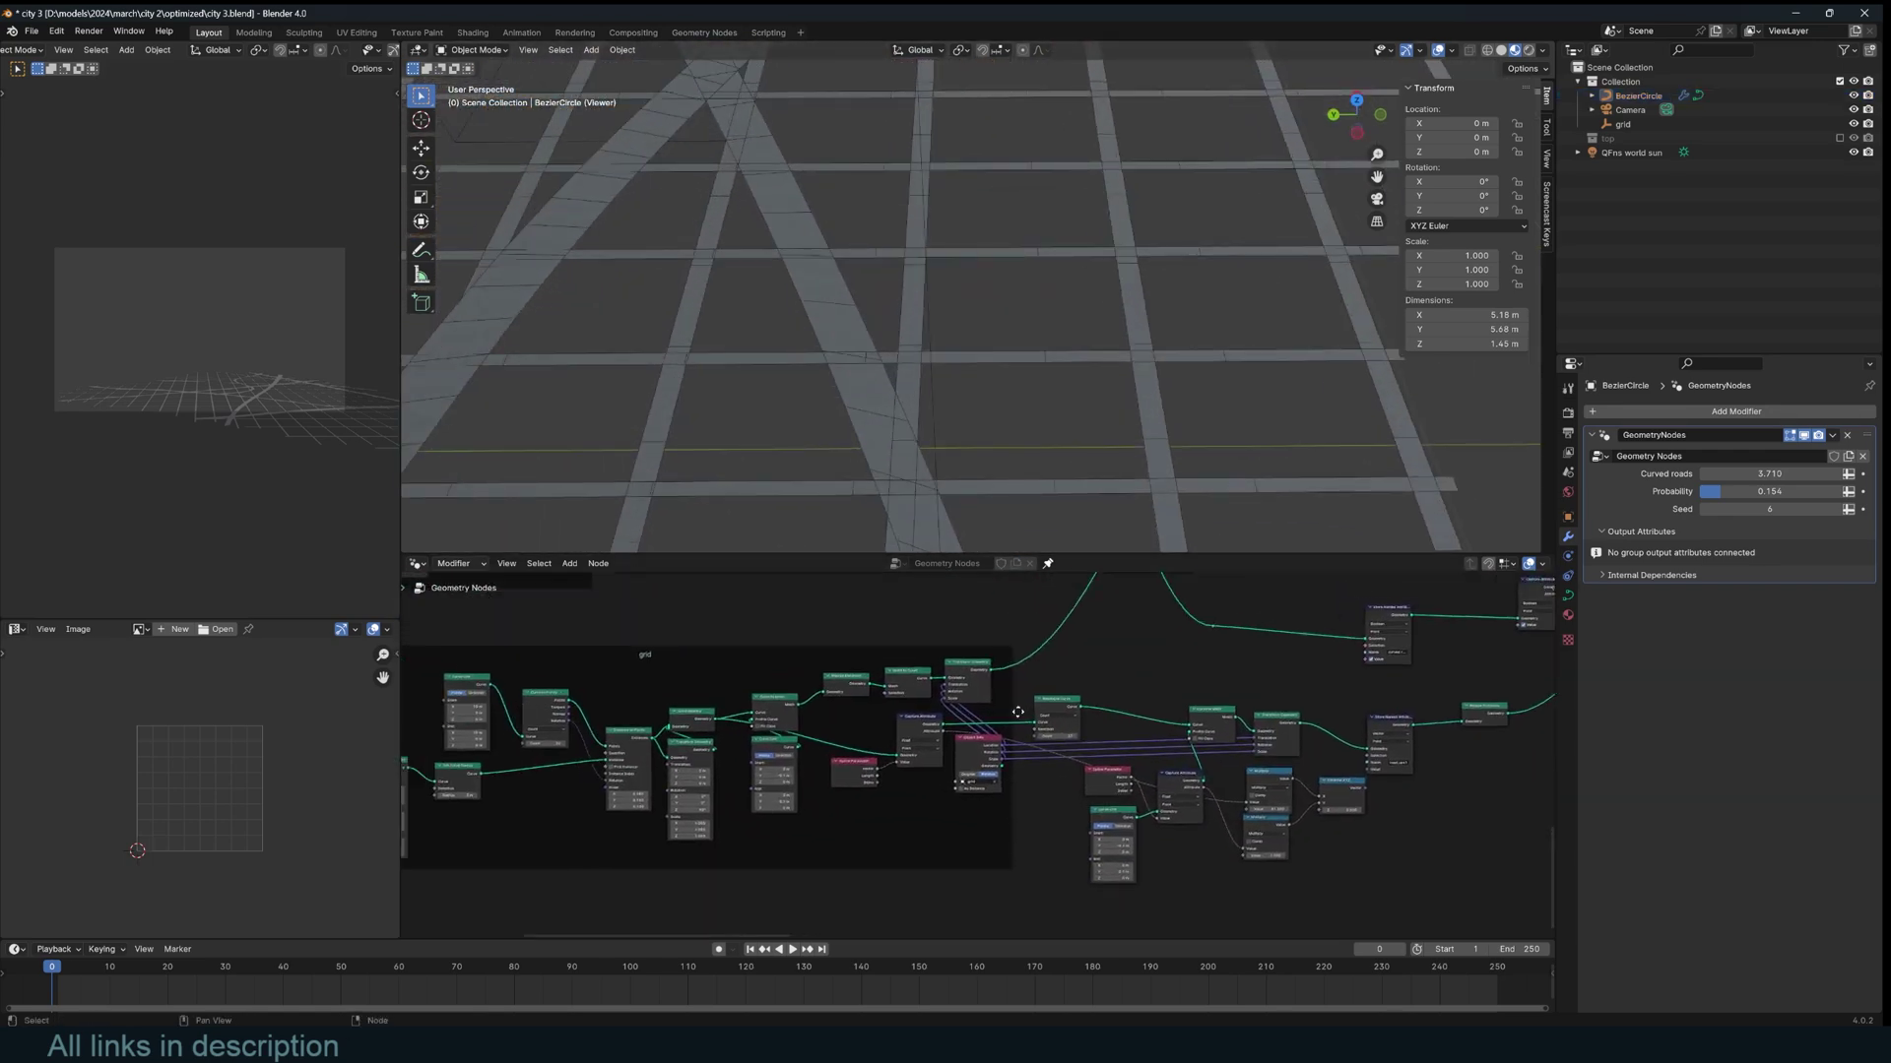
{"action": "scroll", "coordinate": [1030, 715], "scroll_direction": "up", "scroll_amount": 2}
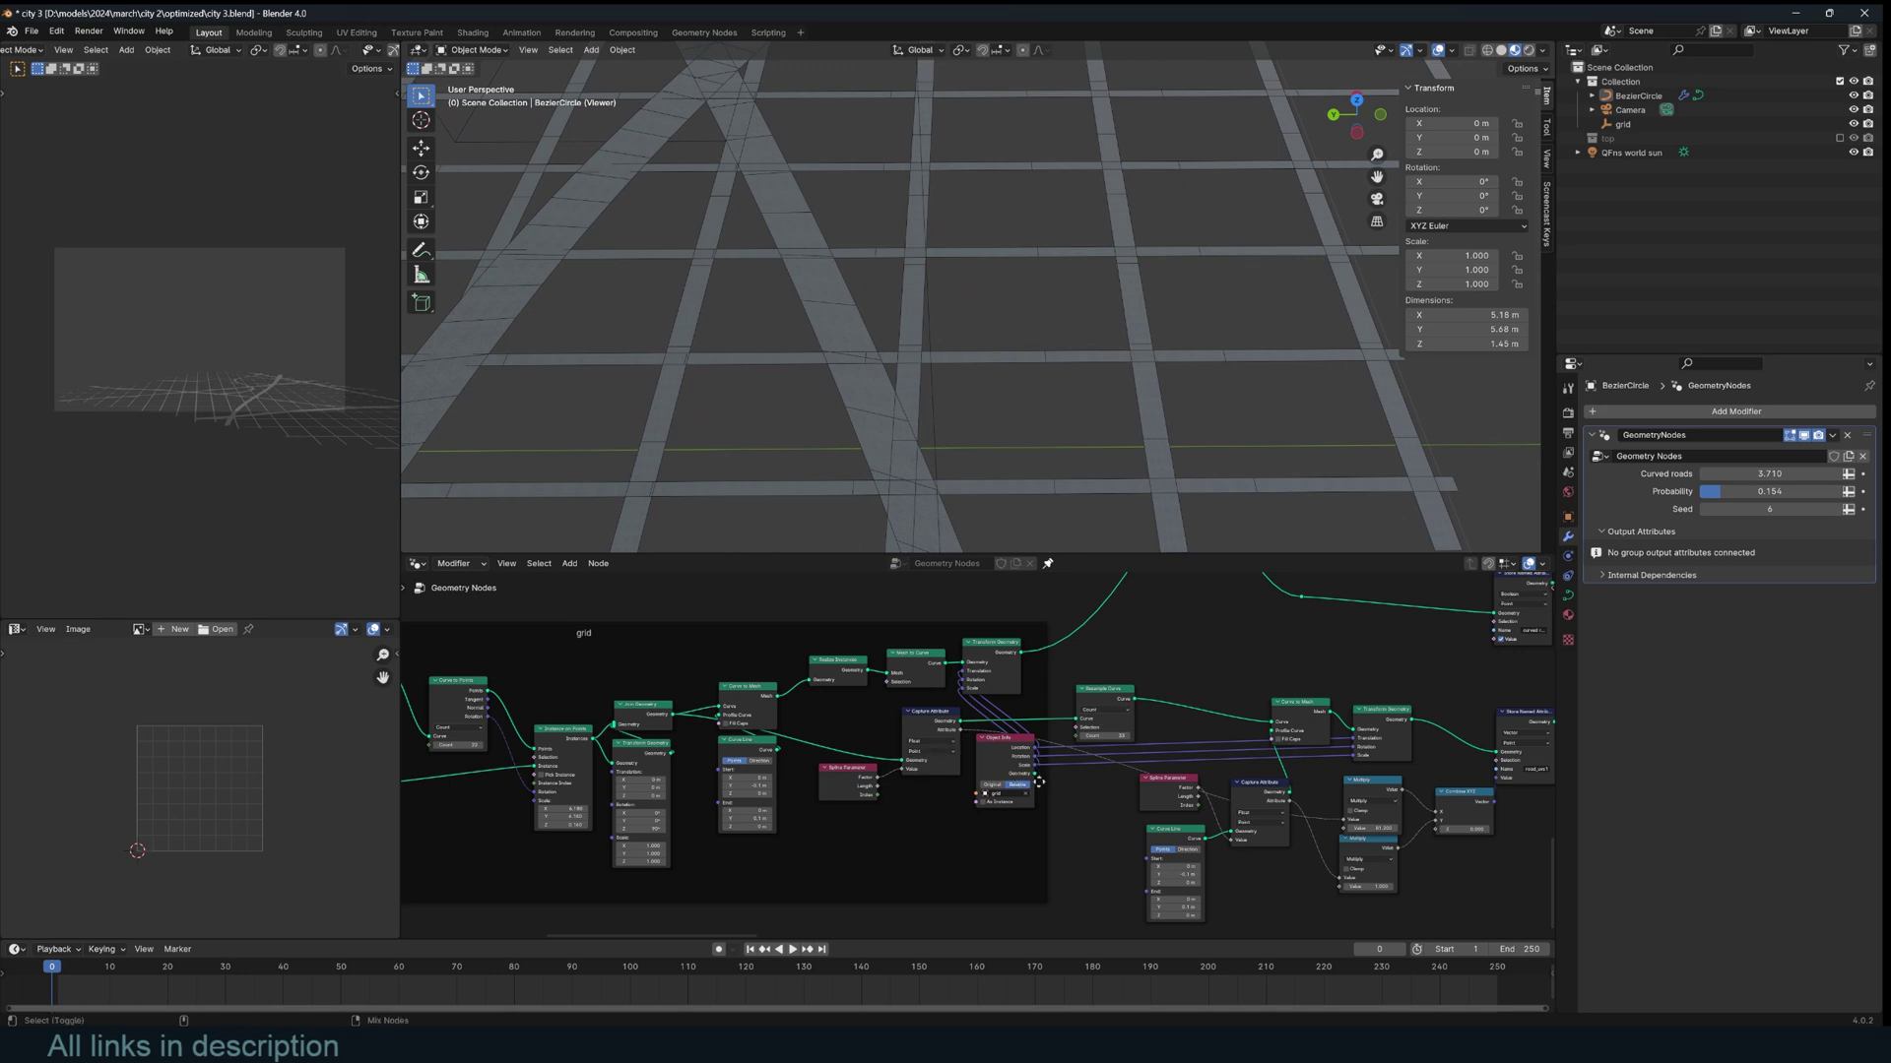
{"action": "scroll", "coordinate": [1054, 791], "scroll_direction": "down", "scroll_amount": 5}
{"action": "left_click", "coordinate": [904, 680], "text": "ctrl+shift"}
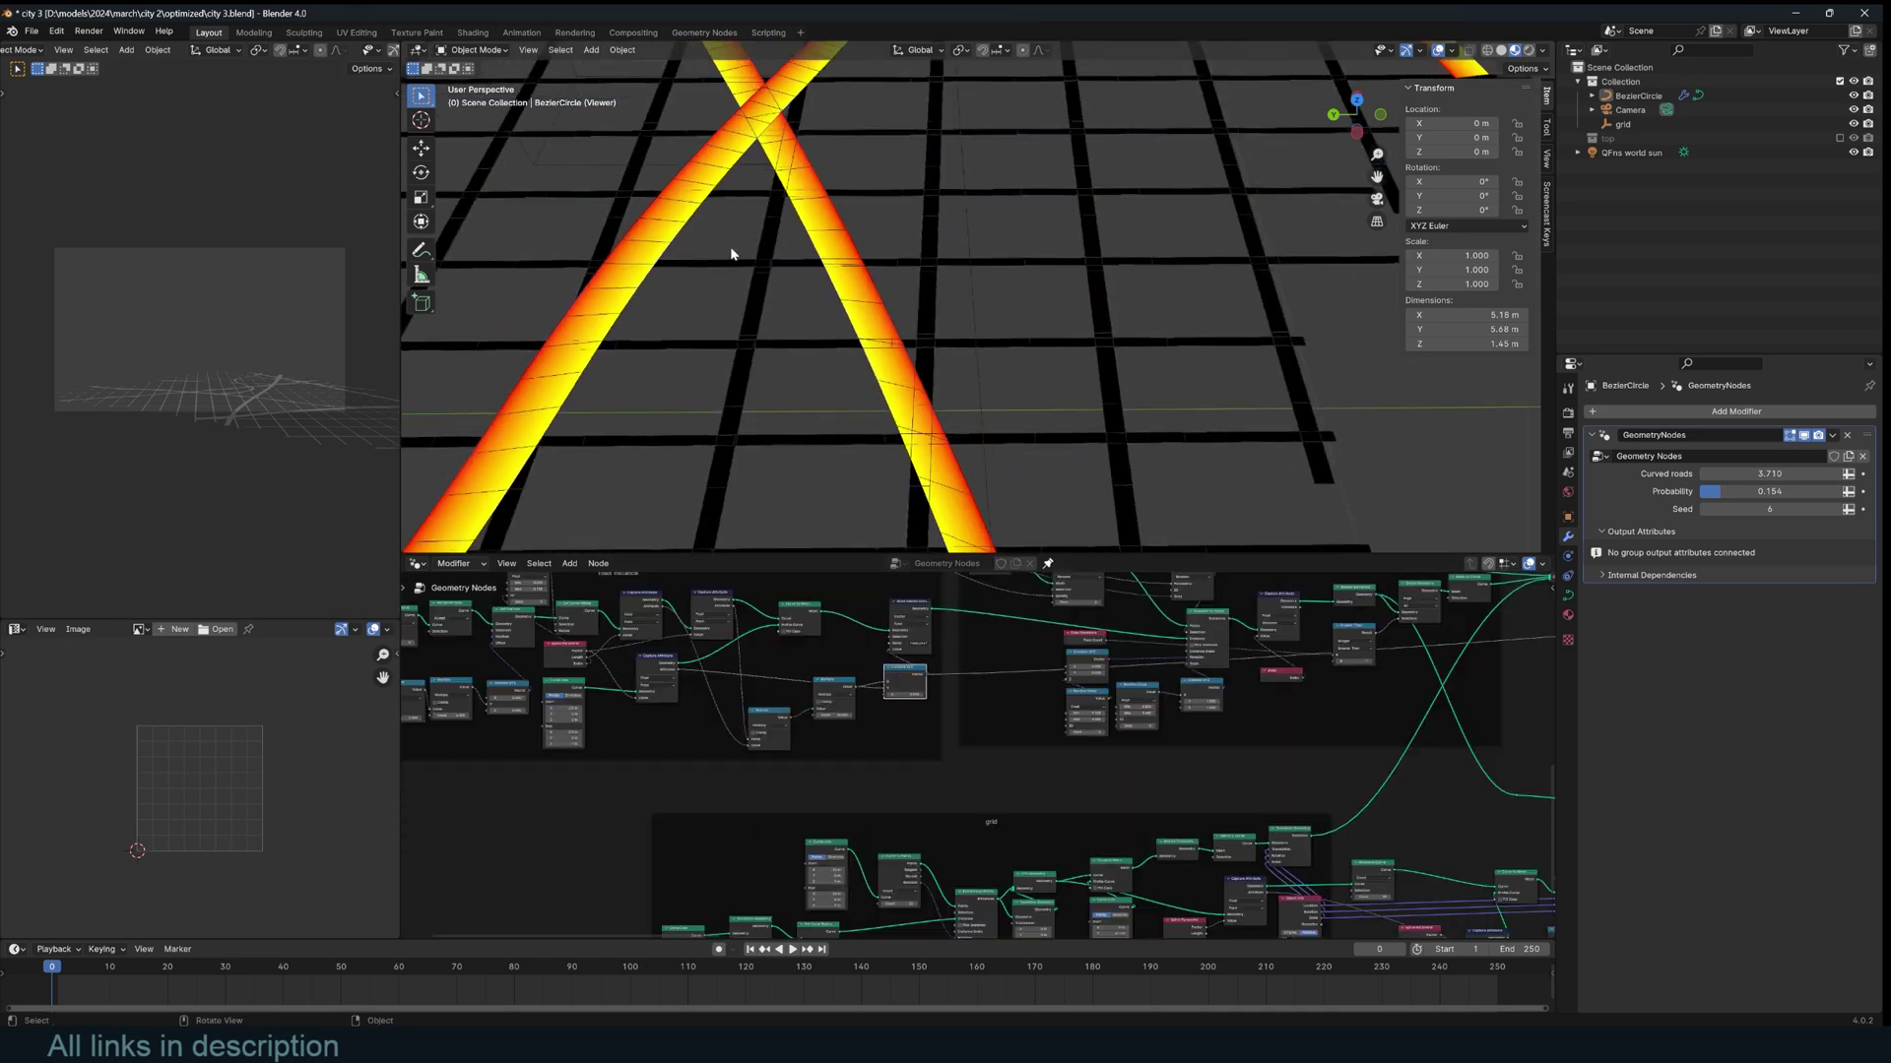
Preview the combined grid and curved road mesh produced by the trimmed roads branch of the node tree.
{"action": "scroll", "coordinate": [1216, 875], "scroll_direction": "down", "scroll_amount": 1}
{"action": "middle_click_drag", "start_coordinate": [839, 756], "coordinate": [688, 695]}
{"action": "scroll", "coordinate": [764, 734], "scroll_direction": "up", "scroll_amount": 3}
{"action": "middle_click_drag", "start_coordinate": [1083, 860], "coordinate": [766, 796]}
{"action": "left_click", "coordinate": [997, 781], "text": "ctrl+shift"}
{"action": "middle_click_drag", "start_coordinate": [1185, 776], "coordinate": [975, 834]}
{"action": "scroll", "coordinate": [1007, 835], "scroll_direction": "down", "scroll_amount": 2}
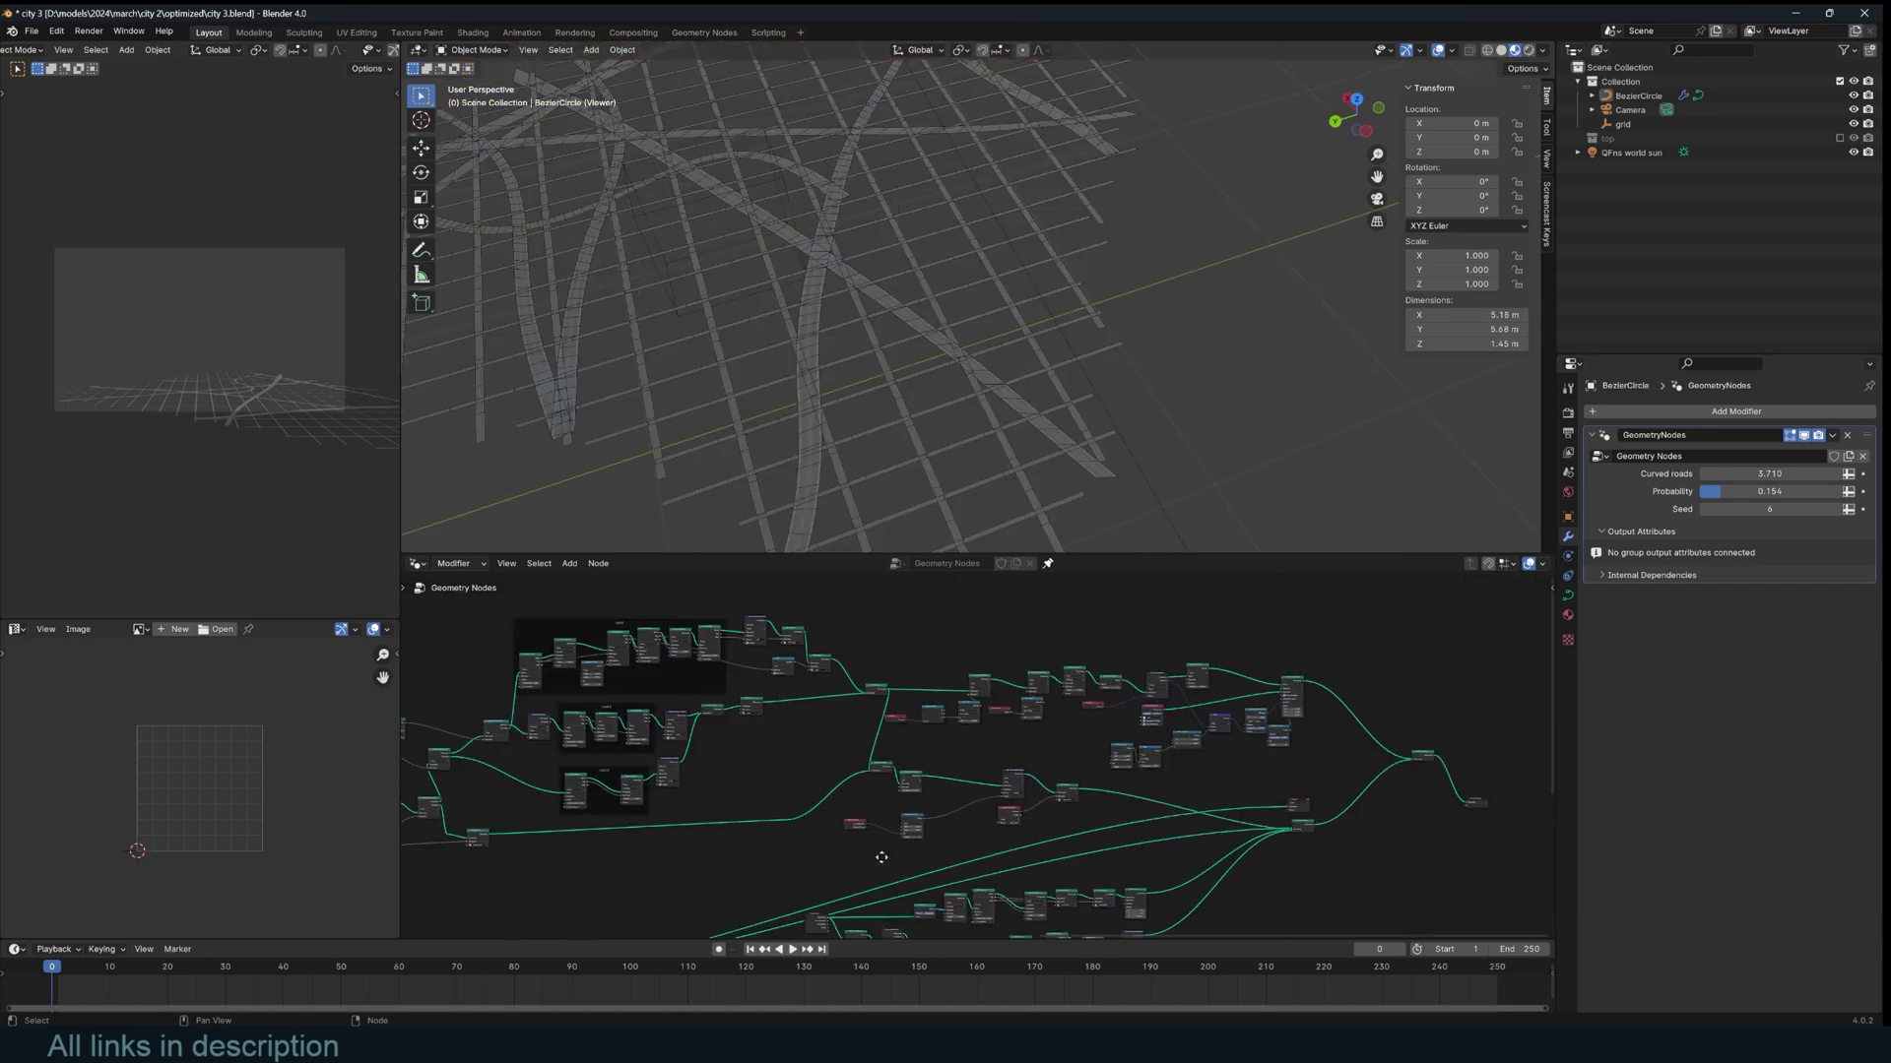
Preview the final Join Geometry that merges all city branches and view the complete city from a distance.
{"action": "scroll", "coordinate": [877, 857], "scroll_direction": "up", "scroll_amount": 2}
{"action": "middle_click_drag", "start_coordinate": [1173, 844], "coordinate": [1058, 715]}
{"action": "middle_click_drag", "start_coordinate": [951, 764], "coordinate": [1133, 644]}
{"action": "scroll", "coordinate": [1170, 705], "scroll_direction": "down", "scroll_amount": 2}
{"action": "middle_click_drag", "start_coordinate": [1170, 705], "coordinate": [1045, 758]}
{"action": "left_click", "coordinate": [1339, 704], "text": "ctrl+shift"}
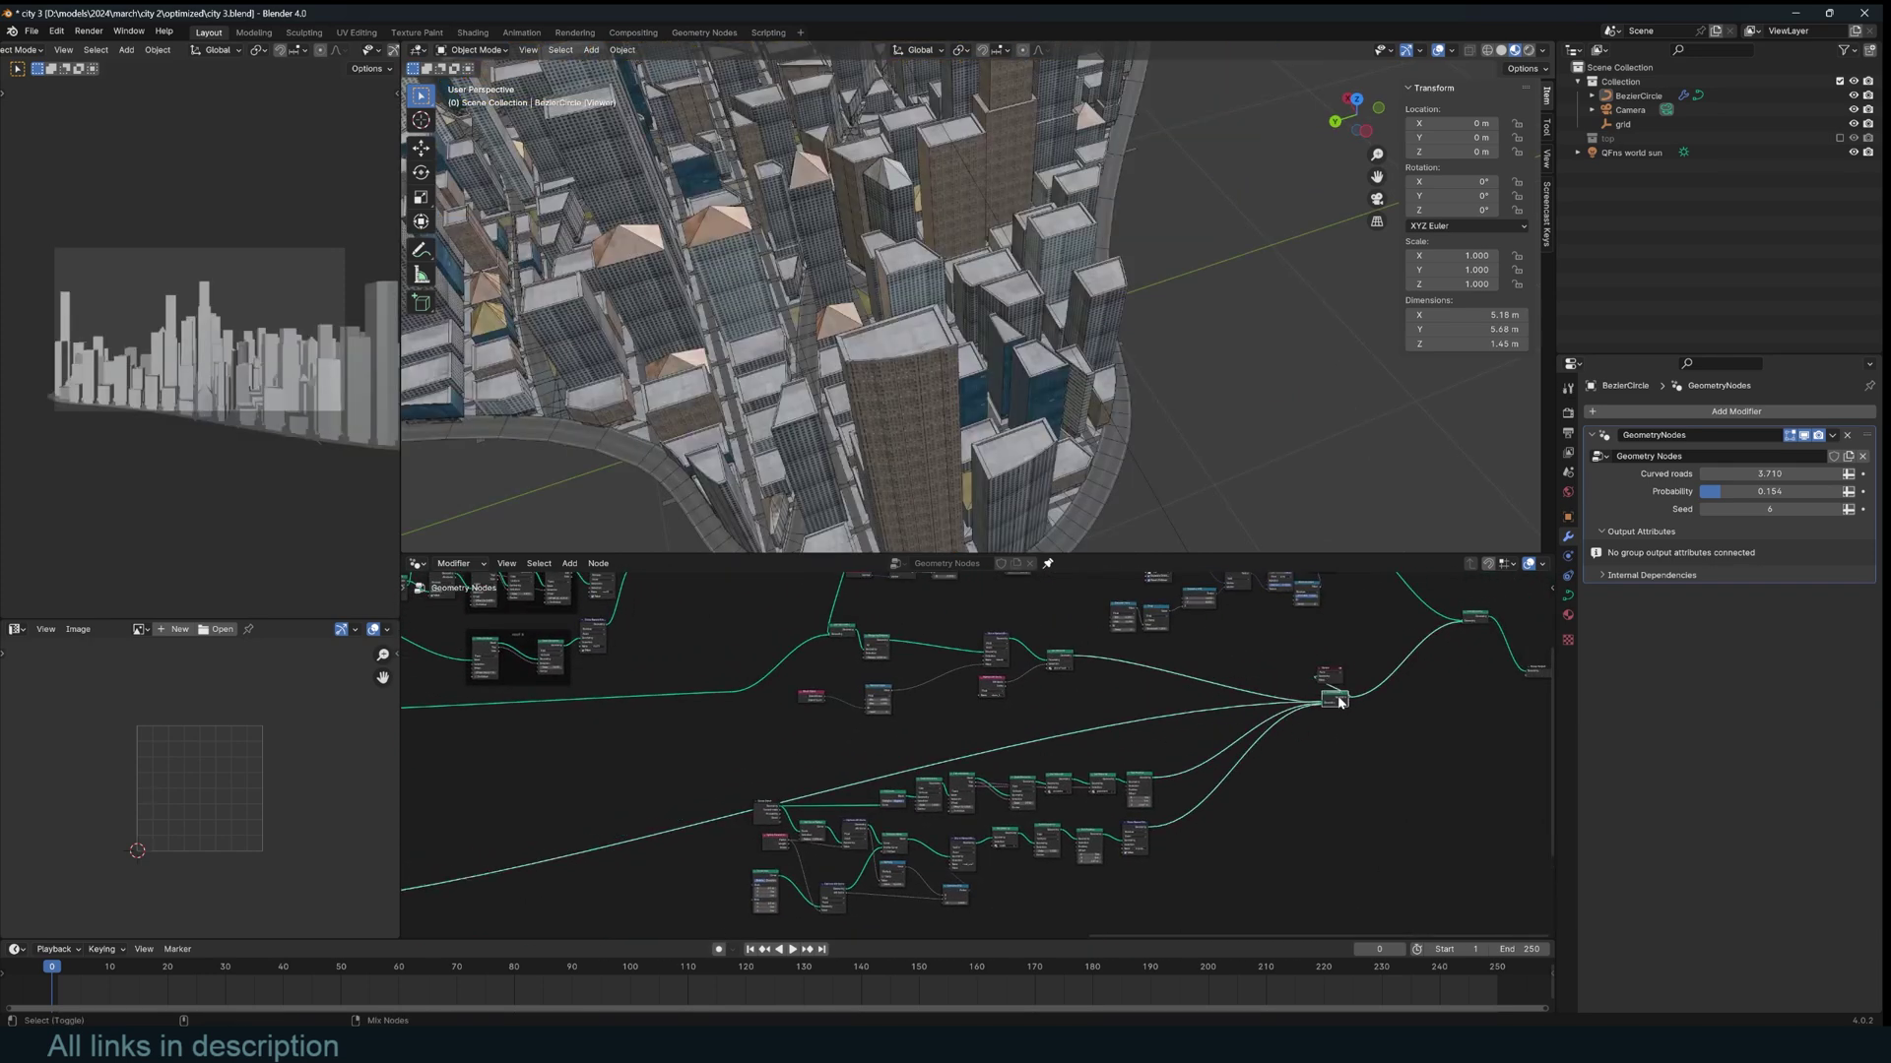
{"action": "scroll", "coordinate": [940, 443], "scroll_direction": "down", "scroll_amount": 4}
{"action": "middle_click_drag", "start_coordinate": [940, 443], "coordinate": [934, 403]}
{"action": "scroll", "coordinate": [916, 827], "scroll_direction": "up", "scroll_amount": 2}
{"action": "scroll", "coordinate": [1123, 751], "scroll_direction": "up", "scroll_amount": 7}
Preview the city ground's Set Position node and the outer ring road's final attribute node.
{"action": "middle_click_drag", "start_coordinate": [918, 830], "coordinate": [752, 733]}
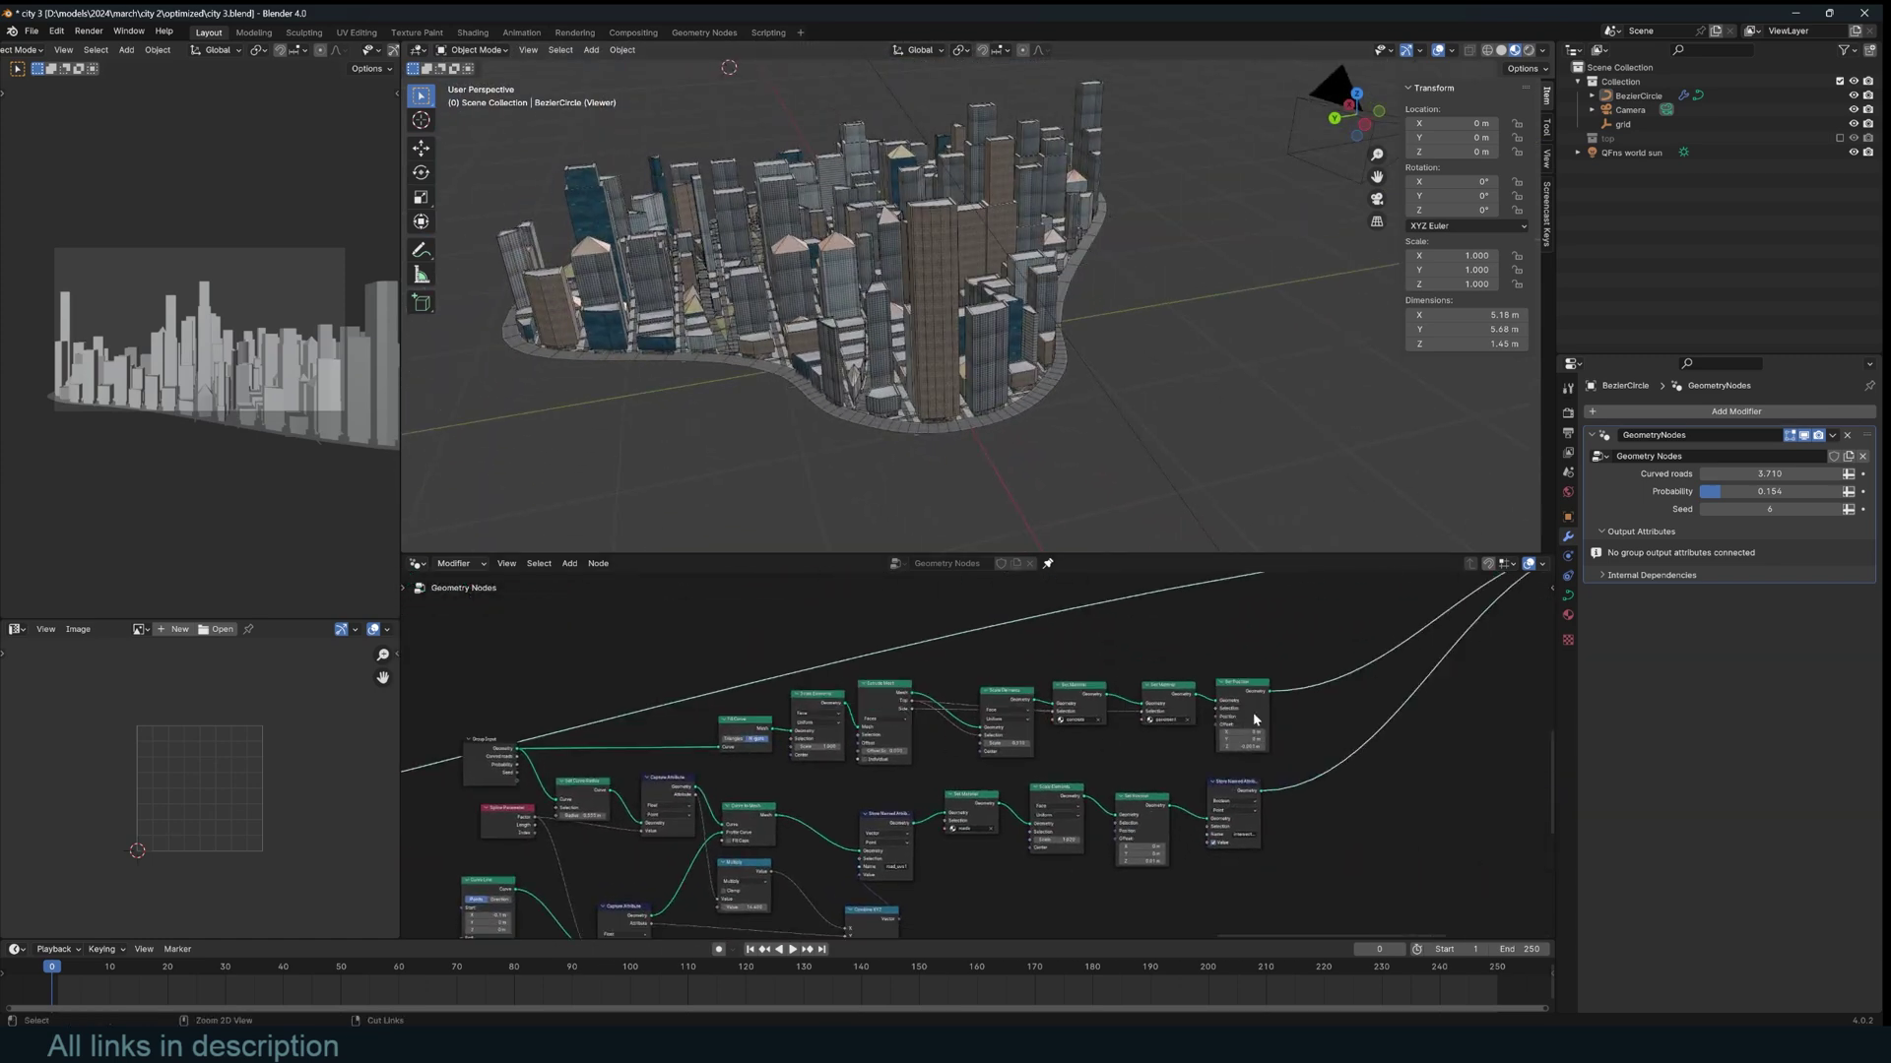
{"action": "left_click", "coordinate": [1252, 698], "text": "ctrl+shift"}
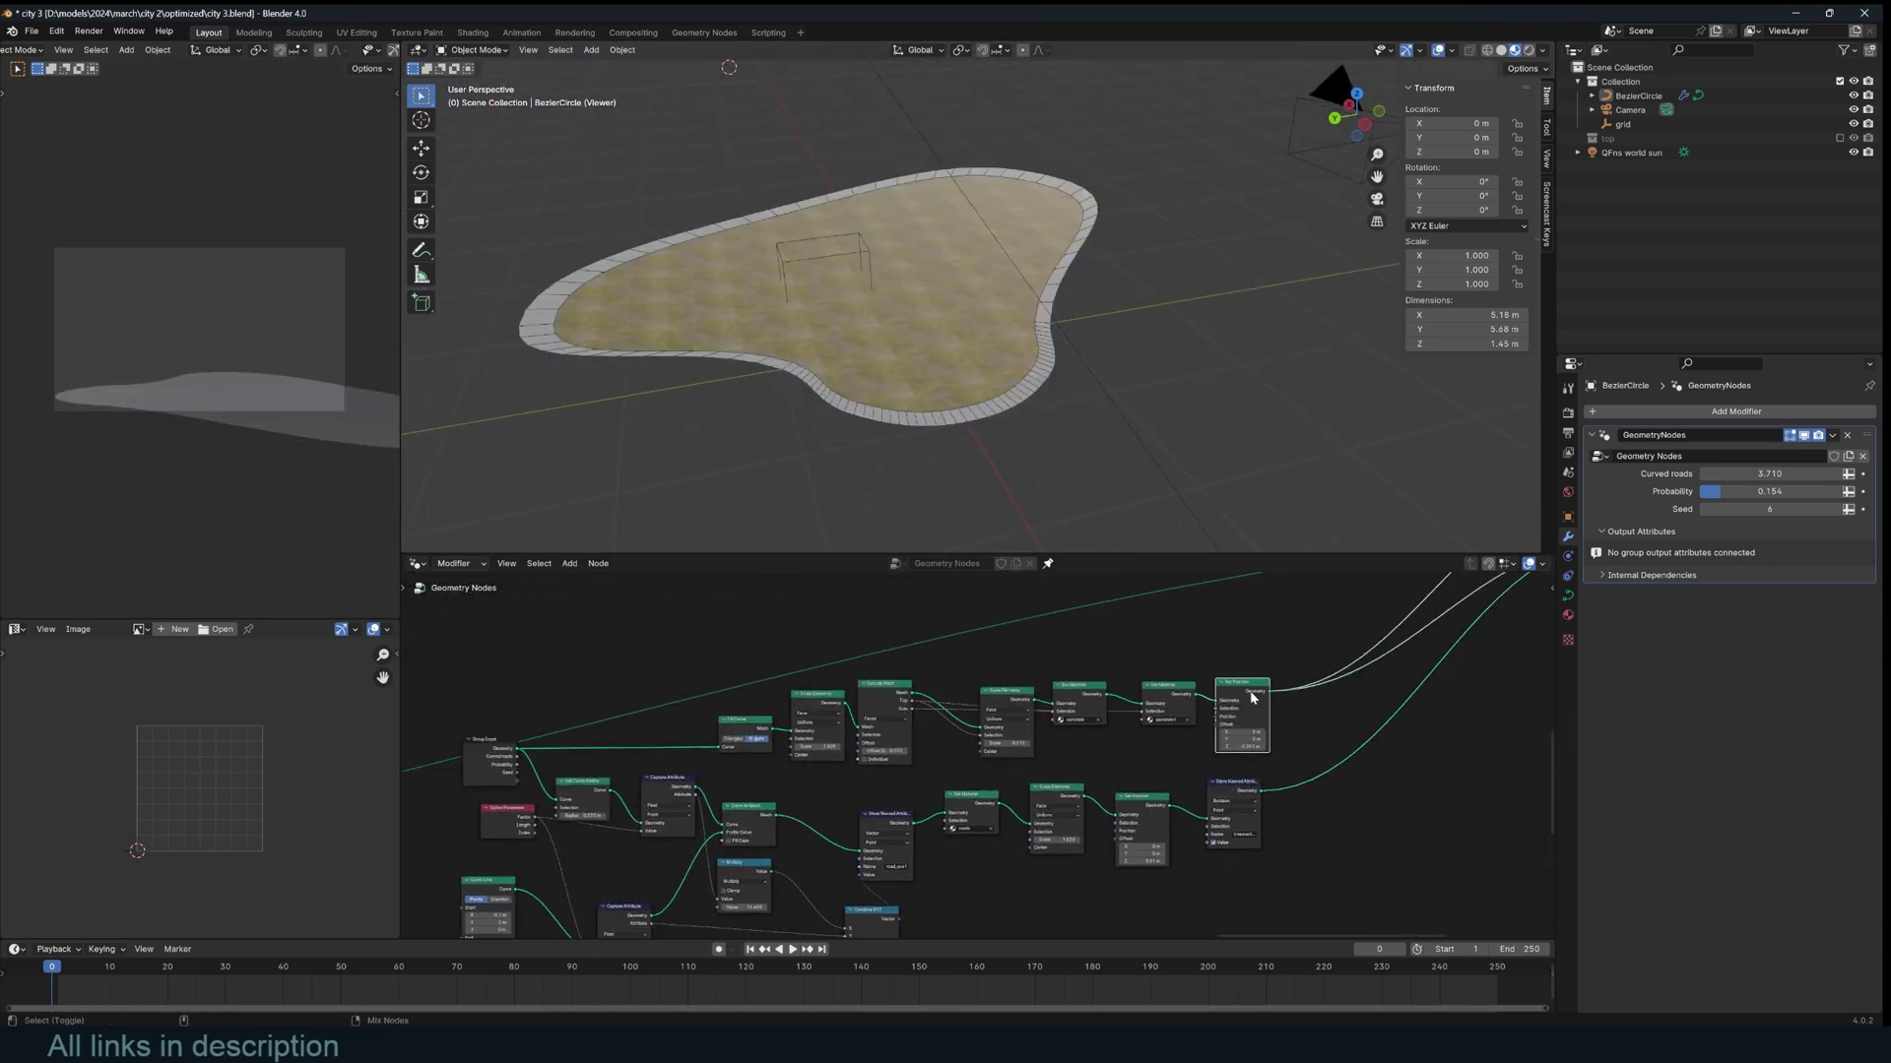
{"action": "left_click", "coordinate": [1250, 791], "text": "ctrl+shift"}
{"action": "middle_click_drag", "start_coordinate": [765, 475], "coordinate": [1033, 322]}
{"action": "scroll", "coordinate": [772, 414], "scroll_direction": "down", "scroll_amount": 4}
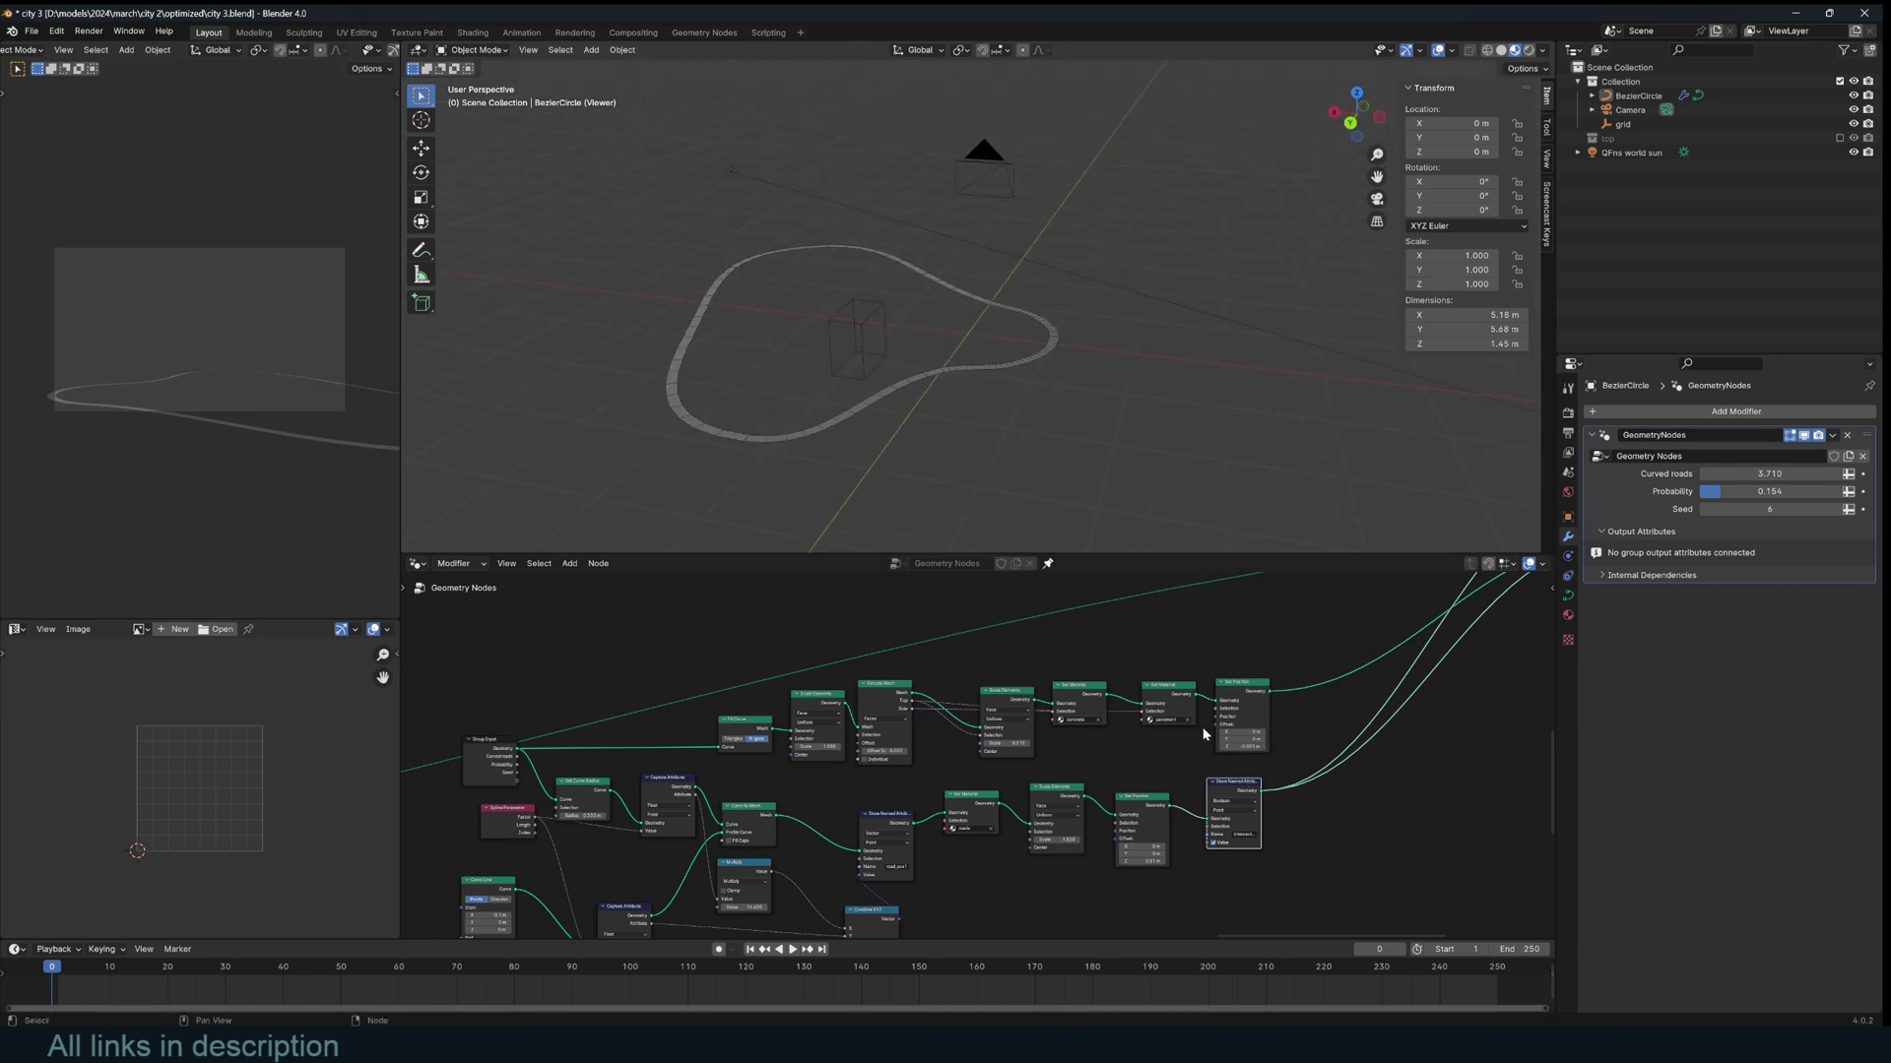
Preview the final Join Geometry again and view the assembled city from another side.
{"action": "scroll", "coordinate": [1220, 751], "scroll_direction": "up", "scroll_amount": 2}
{"action": "middle_click_drag", "start_coordinate": [1220, 750], "coordinate": [739, 923]}
{"action": "scroll", "coordinate": [1173, 689], "scroll_direction": "down", "scroll_amount": 4}
{"action": "left_click", "coordinate": [1173, 688], "text": "ctrl+shift"}
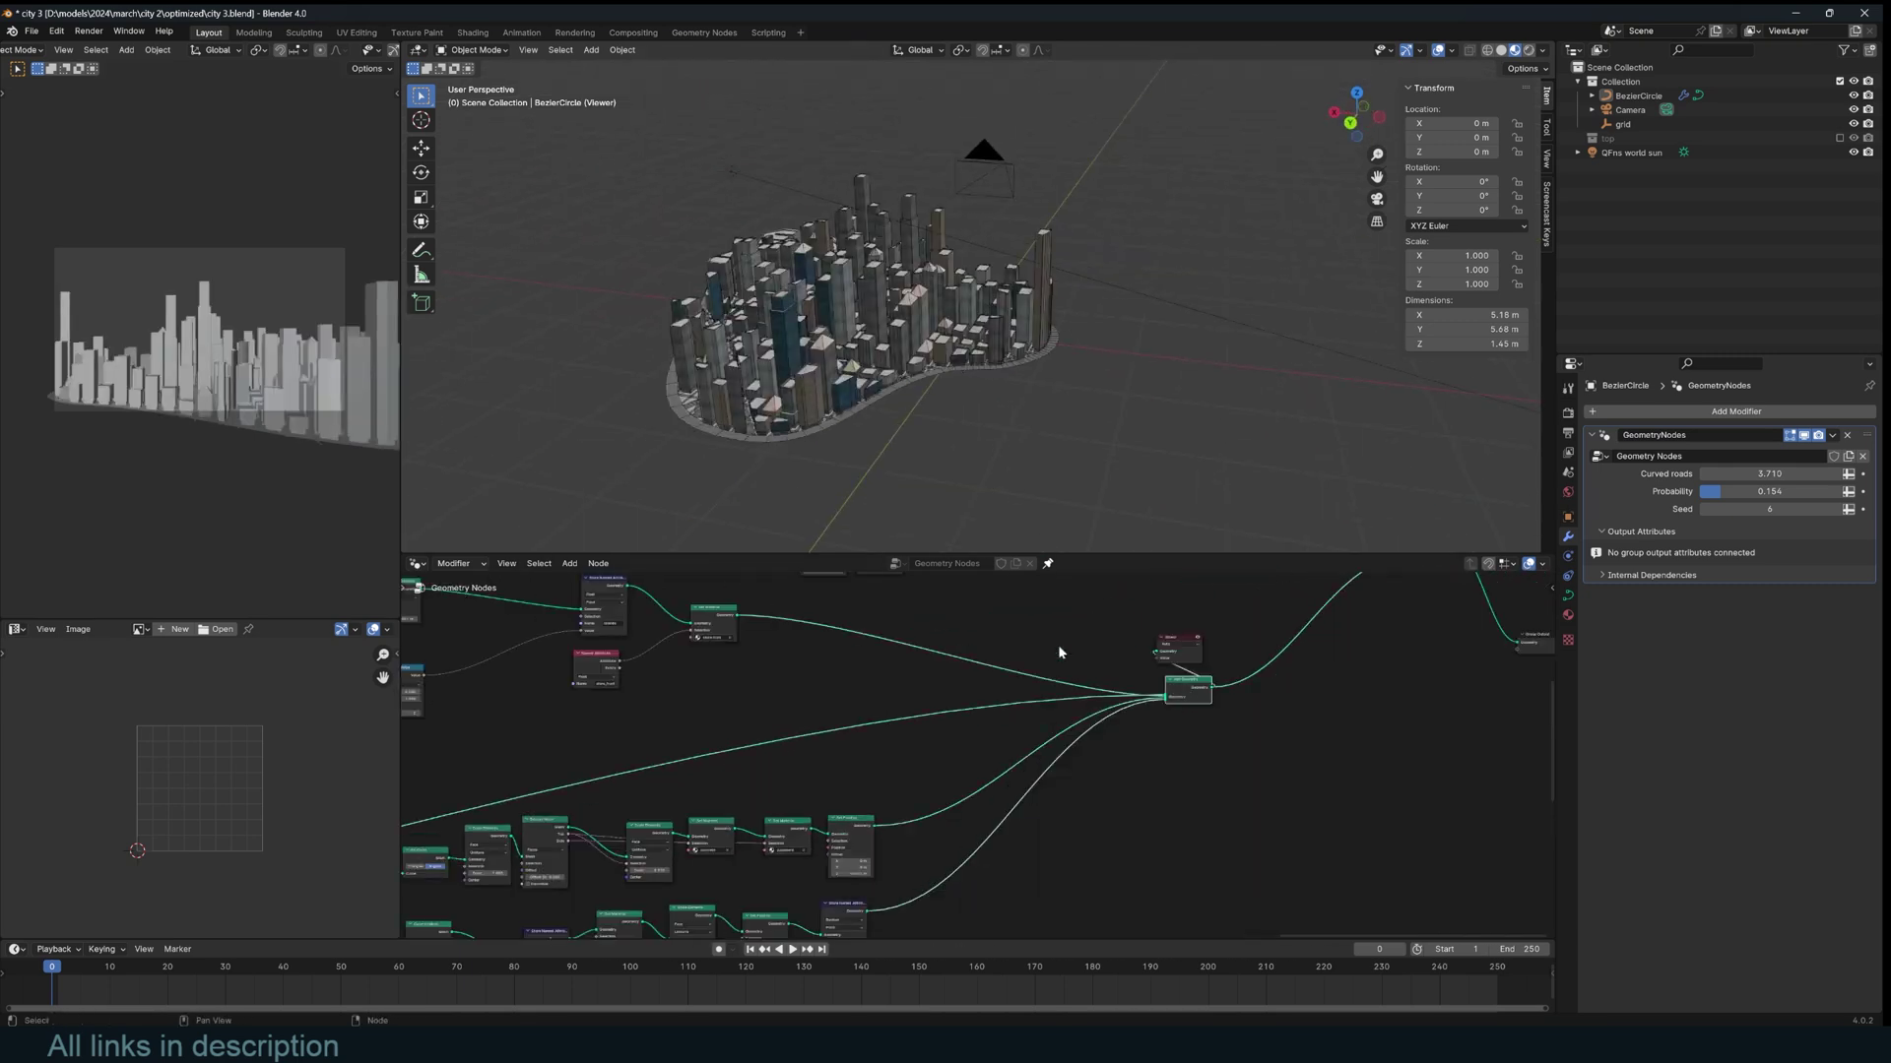
{"action": "middle_click_drag", "start_coordinate": [817, 458], "coordinate": [1022, 430]}
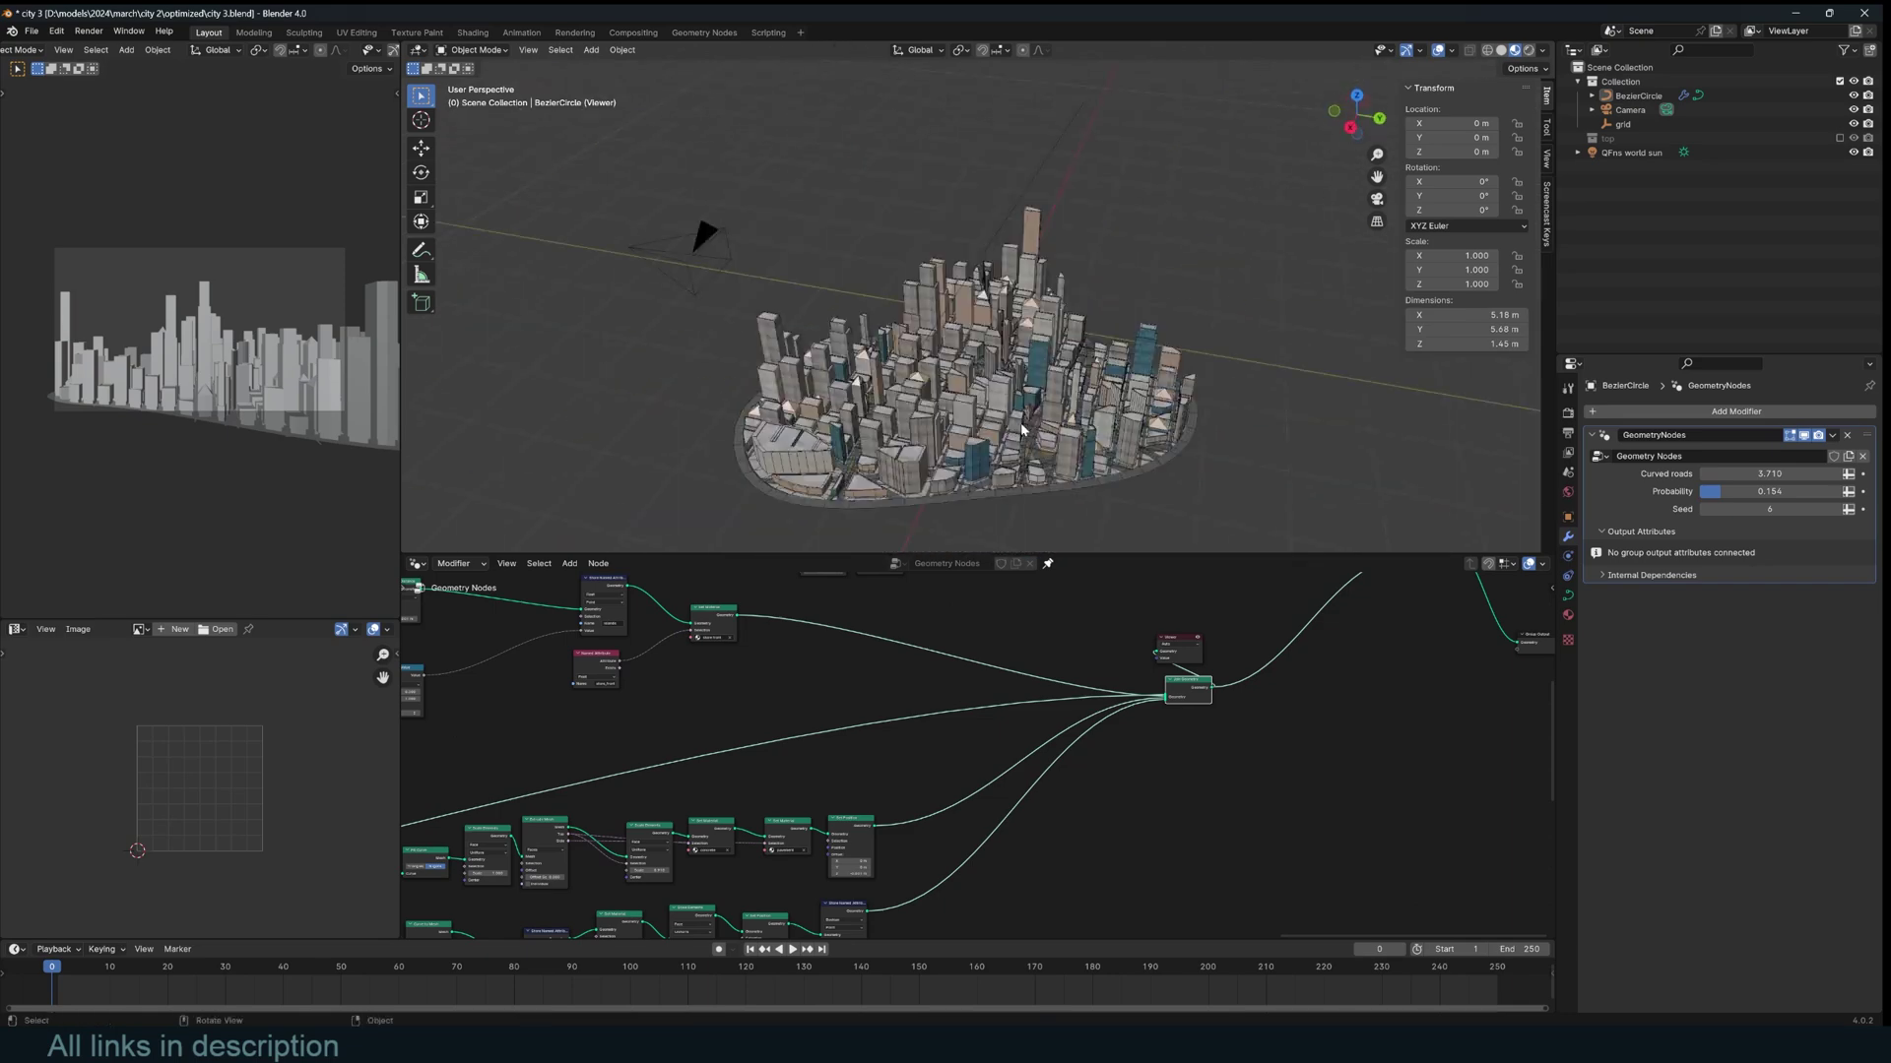
Switch the viewport to rendered shading and turn off the wireframe display over the city.
{"action": "left_click", "coordinate": [1531, 51]}
{"action": "mouse_move", "coordinate": [1243, 224]}
{"action": "middle_mouse_down"}
{"action": "mouse_move", "coordinate": [1203, 202]}
{"action": "mouse_move", "coordinate": [1243, 197]}
{"action": "middle_mouse_up"}
{"action": "scroll", "coordinate": [1257, 233], "scroll_direction": "up", "scroll_amount": 4}
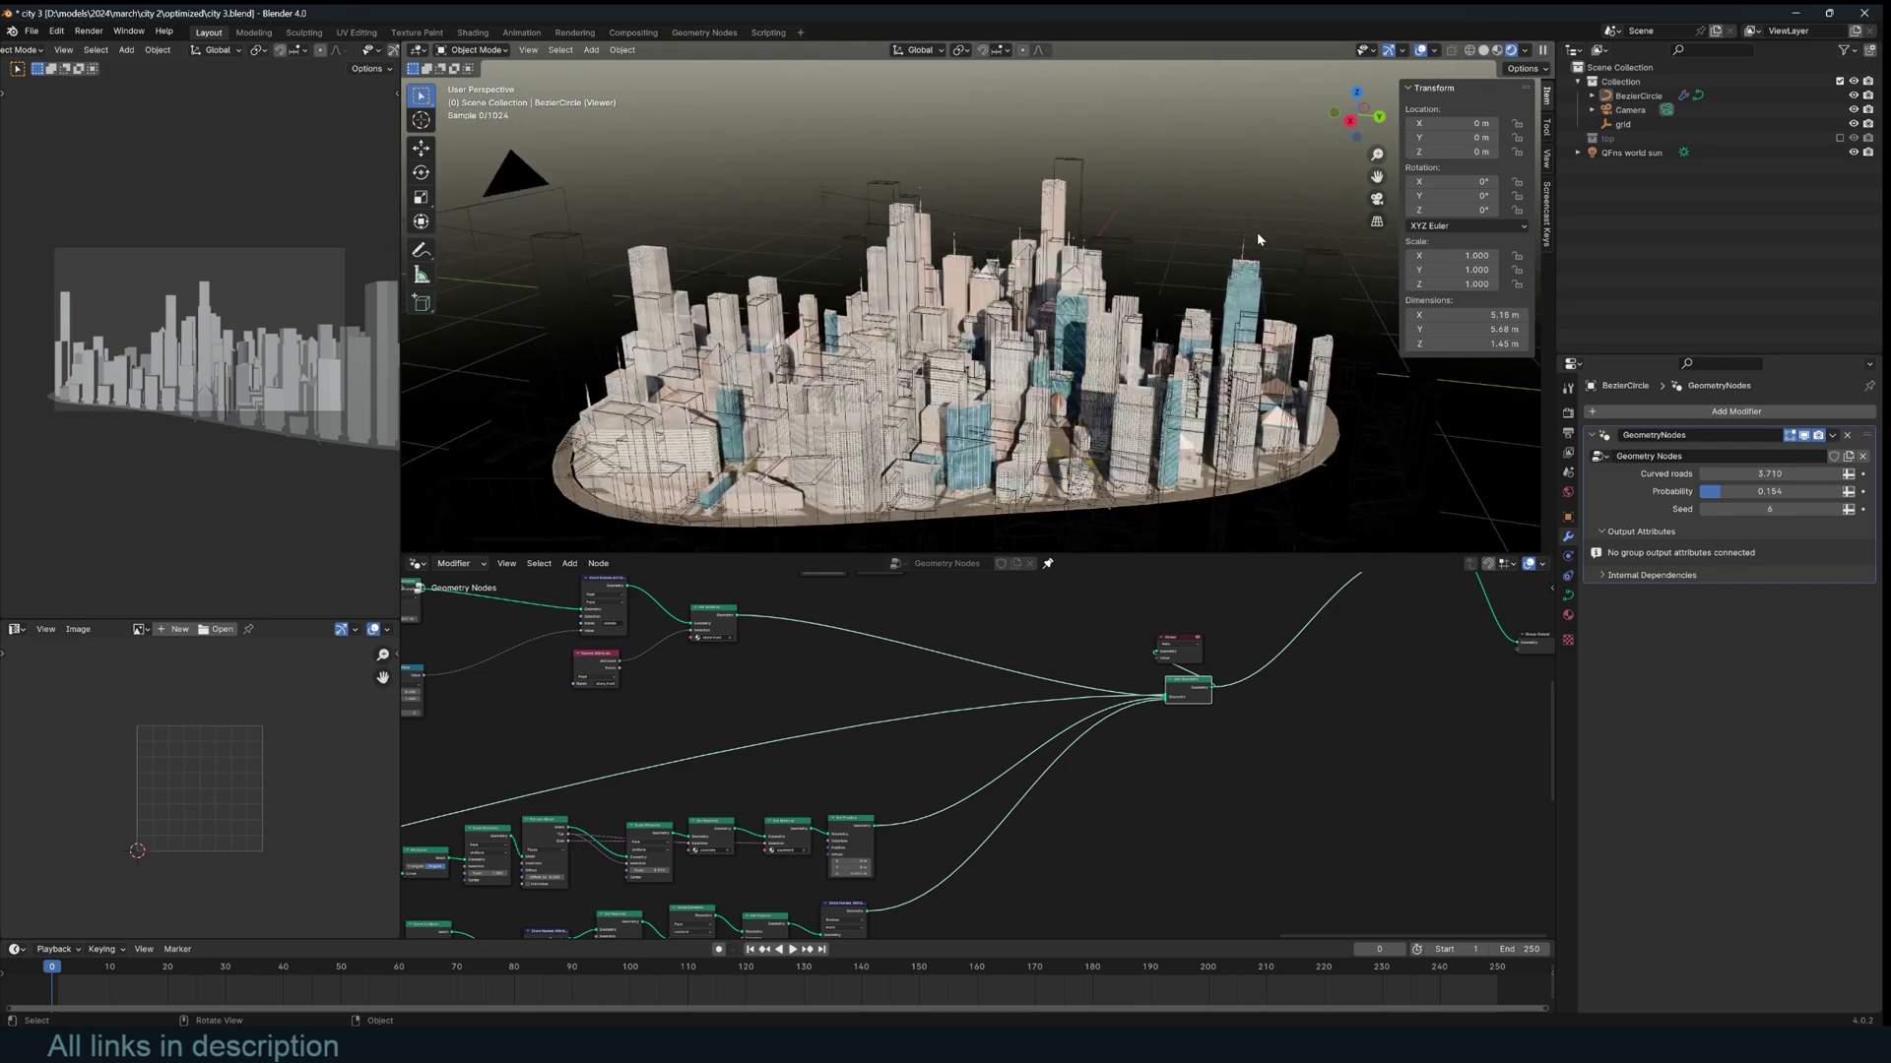
{"action": "key", "text": "q"}
{"action": "left_click", "coordinate": [1257, 232]}
{"action": "scroll", "coordinate": [1256, 233], "scroll_direction": "down", "scroll_amount": 3}
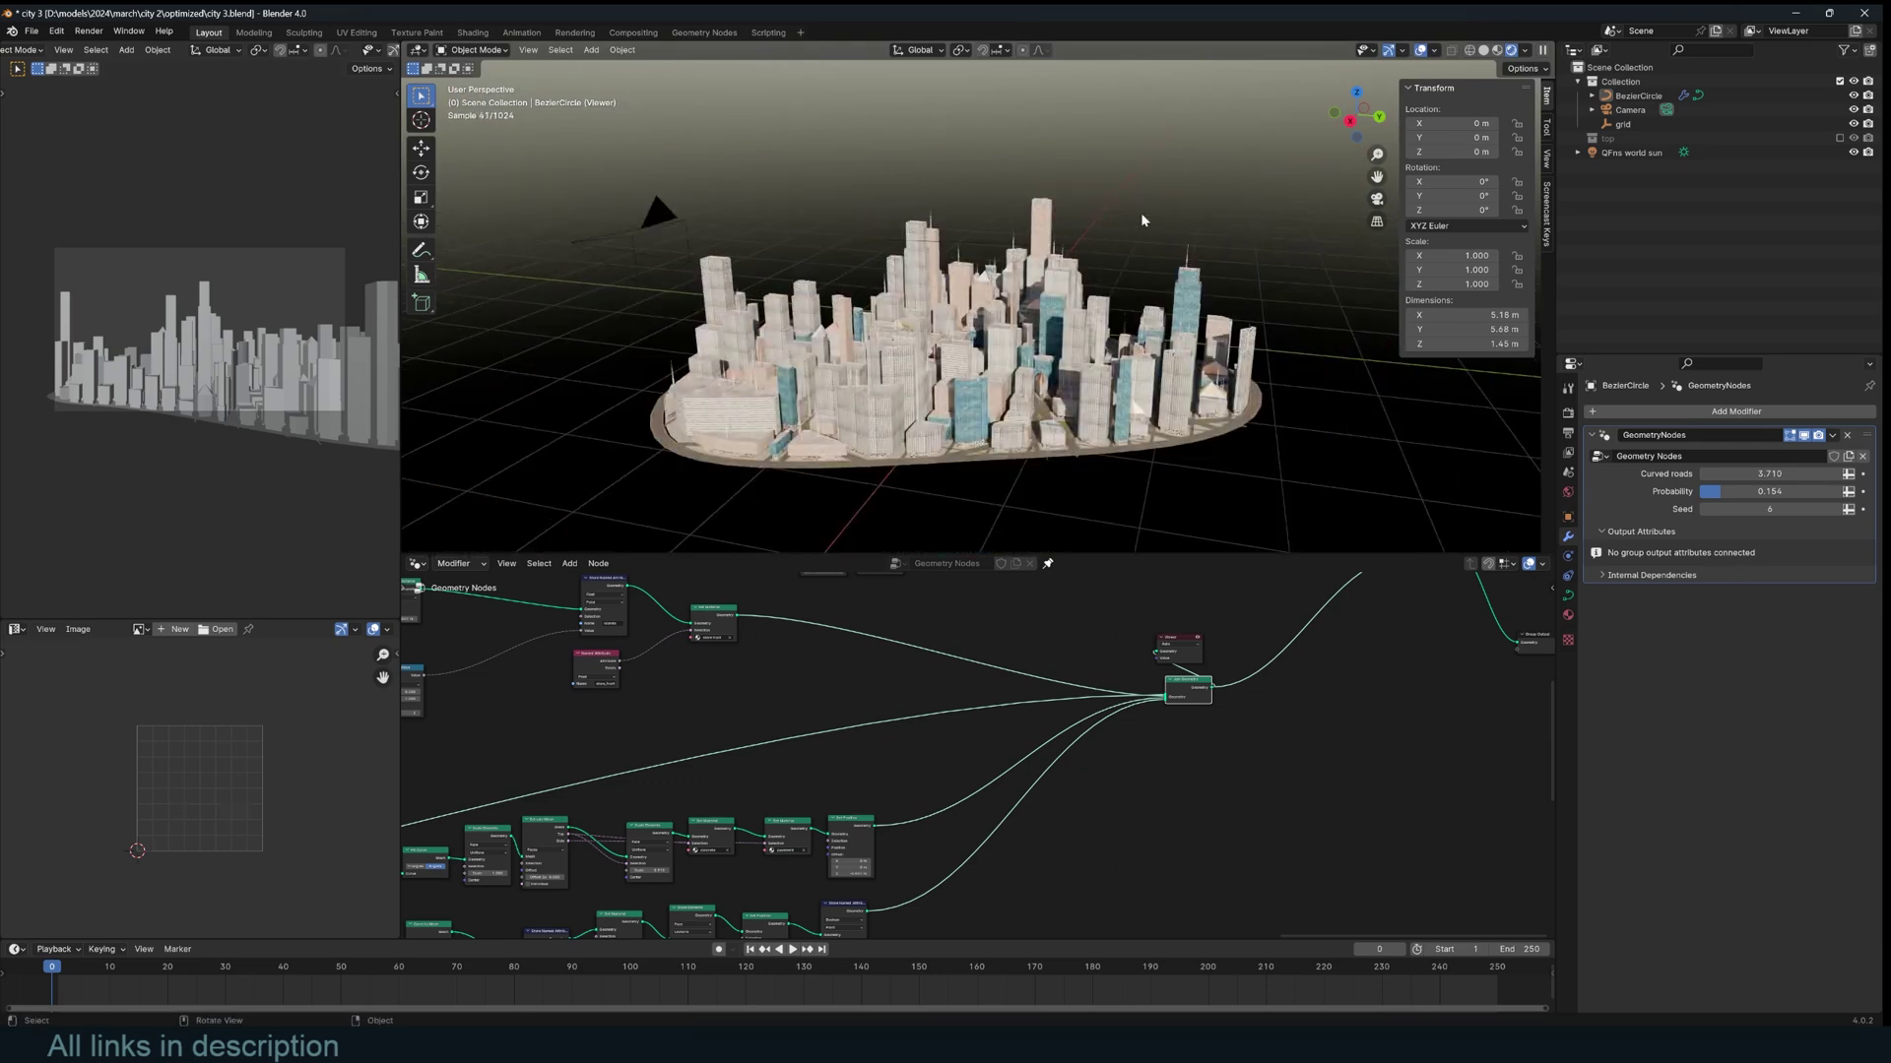
Rotate the QFns world sun freely to about -56.1° X, 61.5° Y and -65.8° Z to relight the city.
{"action": "middle_click_drag", "start_coordinate": [1142, 234], "coordinate": [1046, 266]}
{"action": "left_click", "coordinate": [1021, 252]}
{"action": "key", "text": "r"}
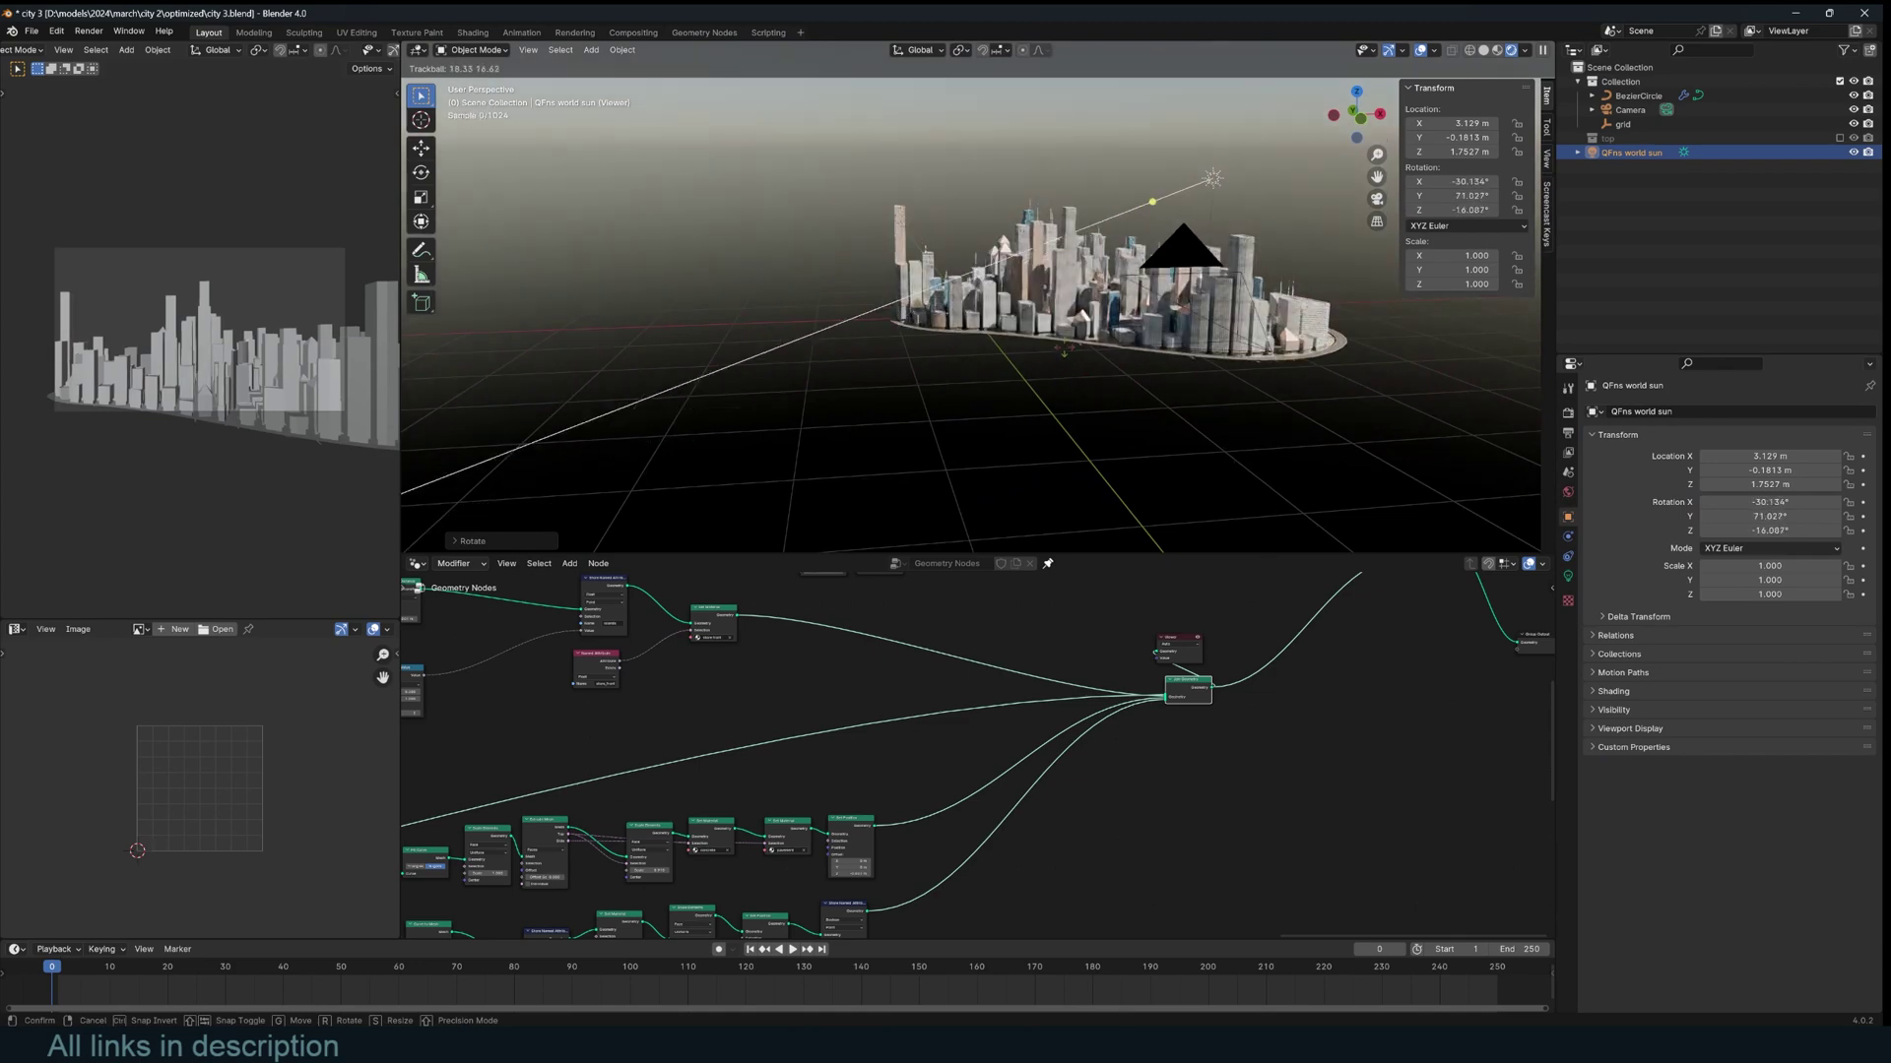
{"action": "left_click", "coordinate": [1041, 334]}
{"action": "middle_click_drag", "start_coordinate": [1093, 394], "coordinate": [915, 512]}
{"action": "middle_click_drag", "start_coordinate": [1115, 455], "coordinate": [1022, 414]}
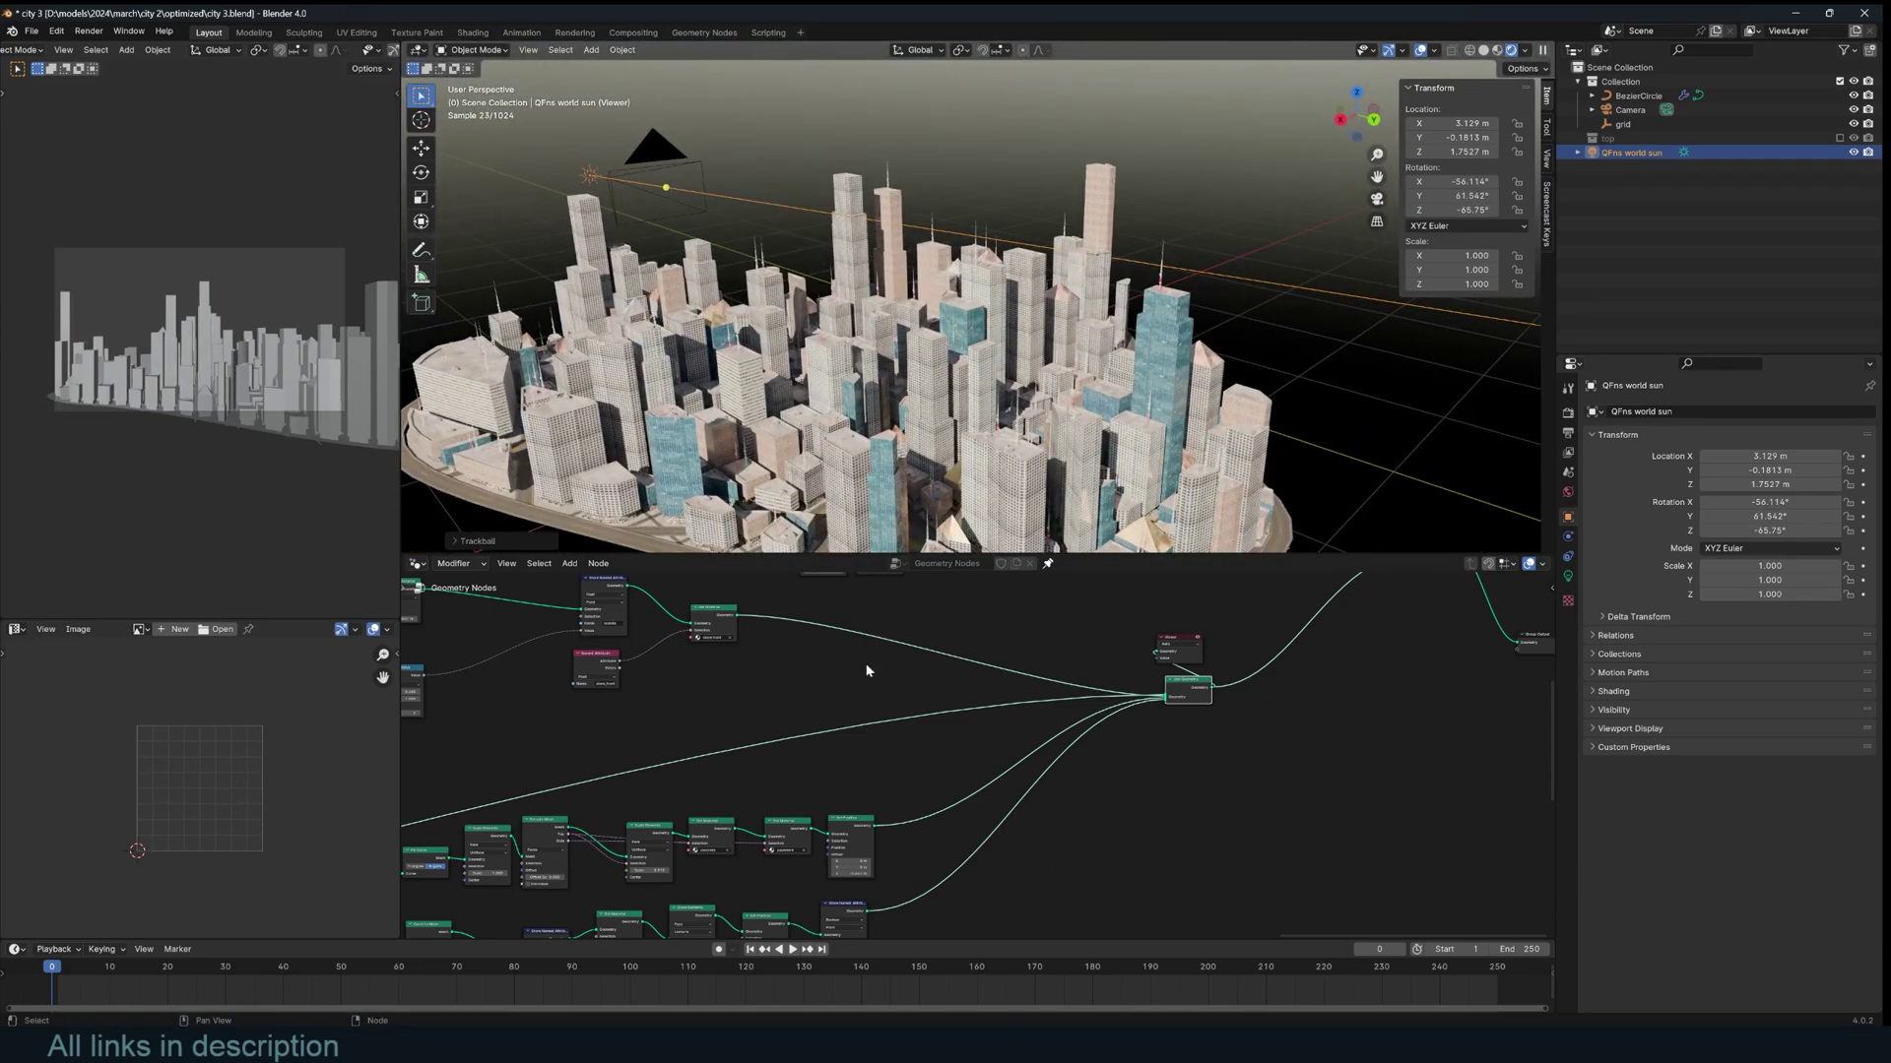
Preview the Fill Curve node in the curved roads frame and return the viewport to solid shading.
{"action": "middle_click_drag", "start_coordinate": [957, 676], "coordinate": [1055, 718]}
{"action": "scroll", "coordinate": [1231, 780], "scroll_direction": "down", "scroll_amount": 2}
{"action": "scroll", "coordinate": [702, 661], "scroll_direction": "down", "scroll_amount": 3}
{"action": "middle_click_drag", "start_coordinate": [702, 661], "coordinate": [1328, 684]}
{"action": "middle_click_drag", "start_coordinate": [994, 749], "coordinate": [1093, 765]}
{"action": "scroll", "coordinate": [997, 773], "scroll_direction": "up", "scroll_amount": 4}
{"action": "scroll", "coordinate": [996, 773], "scroll_direction": "up", "scroll_amount": 2}
{"action": "scroll", "coordinate": [997, 773], "scroll_direction": "down", "scroll_amount": 4}
{"action": "middle_click_drag", "start_coordinate": [595, 798], "coordinate": [1378, 670]}
{"action": "middle_click_drag", "start_coordinate": [634, 775], "coordinate": [1159, 723]}
{"action": "scroll", "coordinate": [890, 692], "scroll_direction": "up", "scroll_amount": 4}
{"action": "middle_click_drag", "start_coordinate": [890, 693], "coordinate": [730, 756]}
{"action": "scroll", "coordinate": [998, 755], "scroll_direction": "up", "scroll_amount": 3}
{"action": "left_click", "coordinate": [1119, 665], "text": "ctrl+shift"}
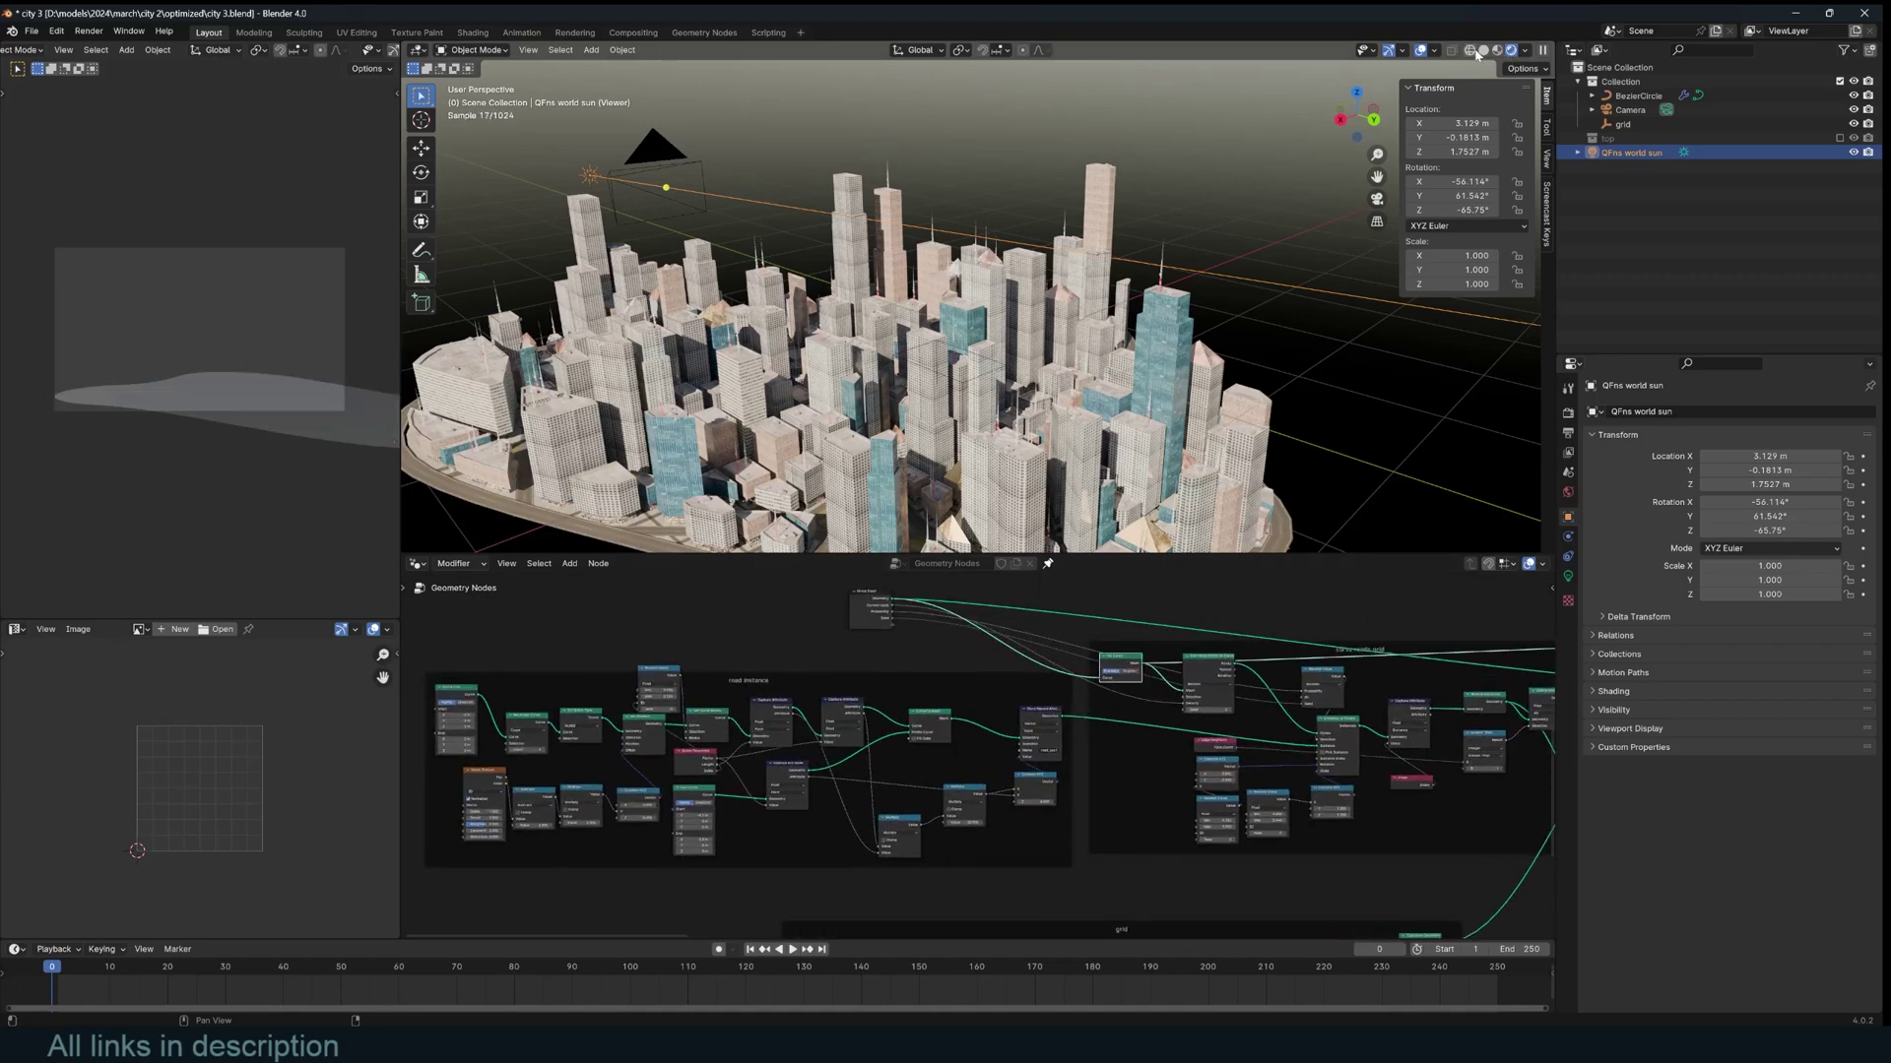
{"action": "left_click", "coordinate": [1482, 50]}
Preview the curved roads frame's Distribute Points on Faces and Instance on Points nodes.
{"action": "middle_click_drag", "start_coordinate": [1119, 251], "coordinate": [1001, 298]}
{"action": "scroll", "coordinate": [1000, 299], "scroll_direction": "down", "scroll_amount": 4}
{"action": "scroll", "coordinate": [1197, 671], "scroll_direction": "up", "scroll_amount": 5}
{"action": "middle_click_drag", "start_coordinate": [1213, 658], "coordinate": [1072, 658]}
{"action": "left_click", "coordinate": [1200, 618], "text": "ctrl+shift"}
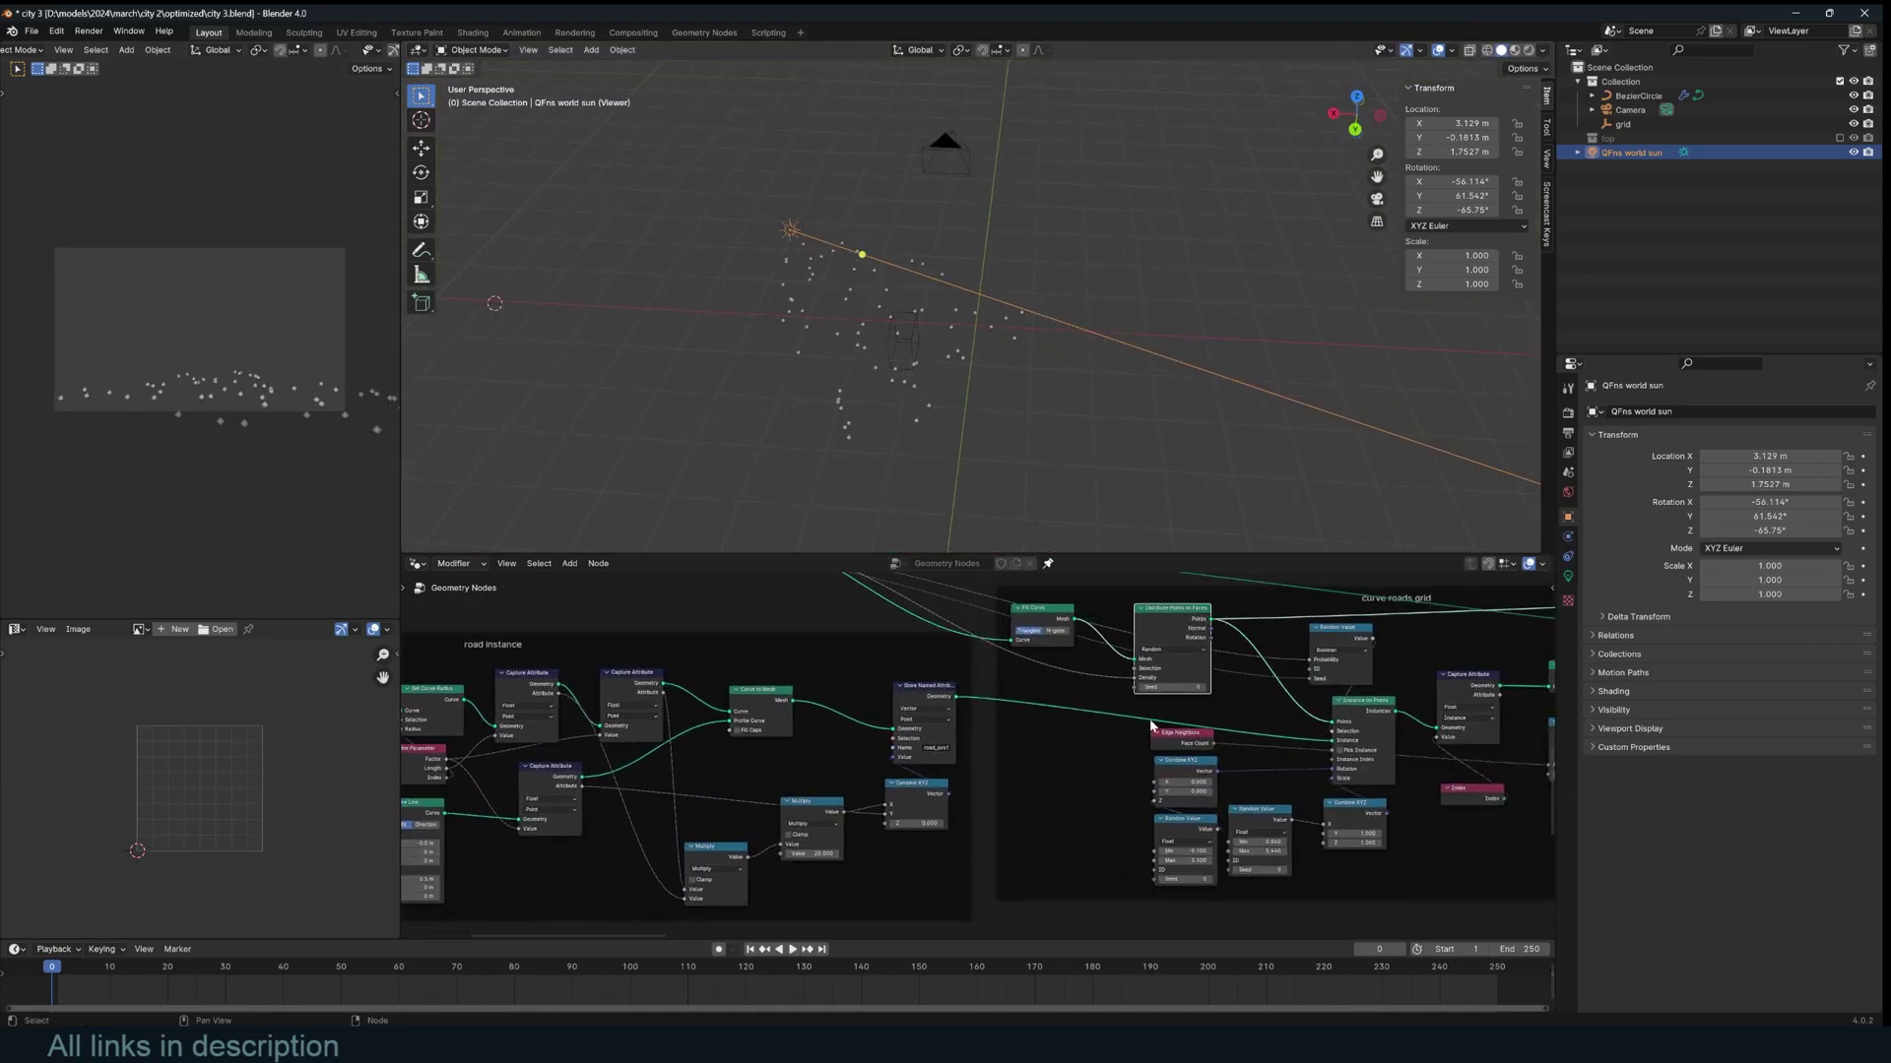
{"action": "middle_click_drag", "start_coordinate": [1150, 726], "coordinate": [968, 731]}
{"action": "left_click", "coordinate": [1192, 709], "text": "ctrl+shift"}
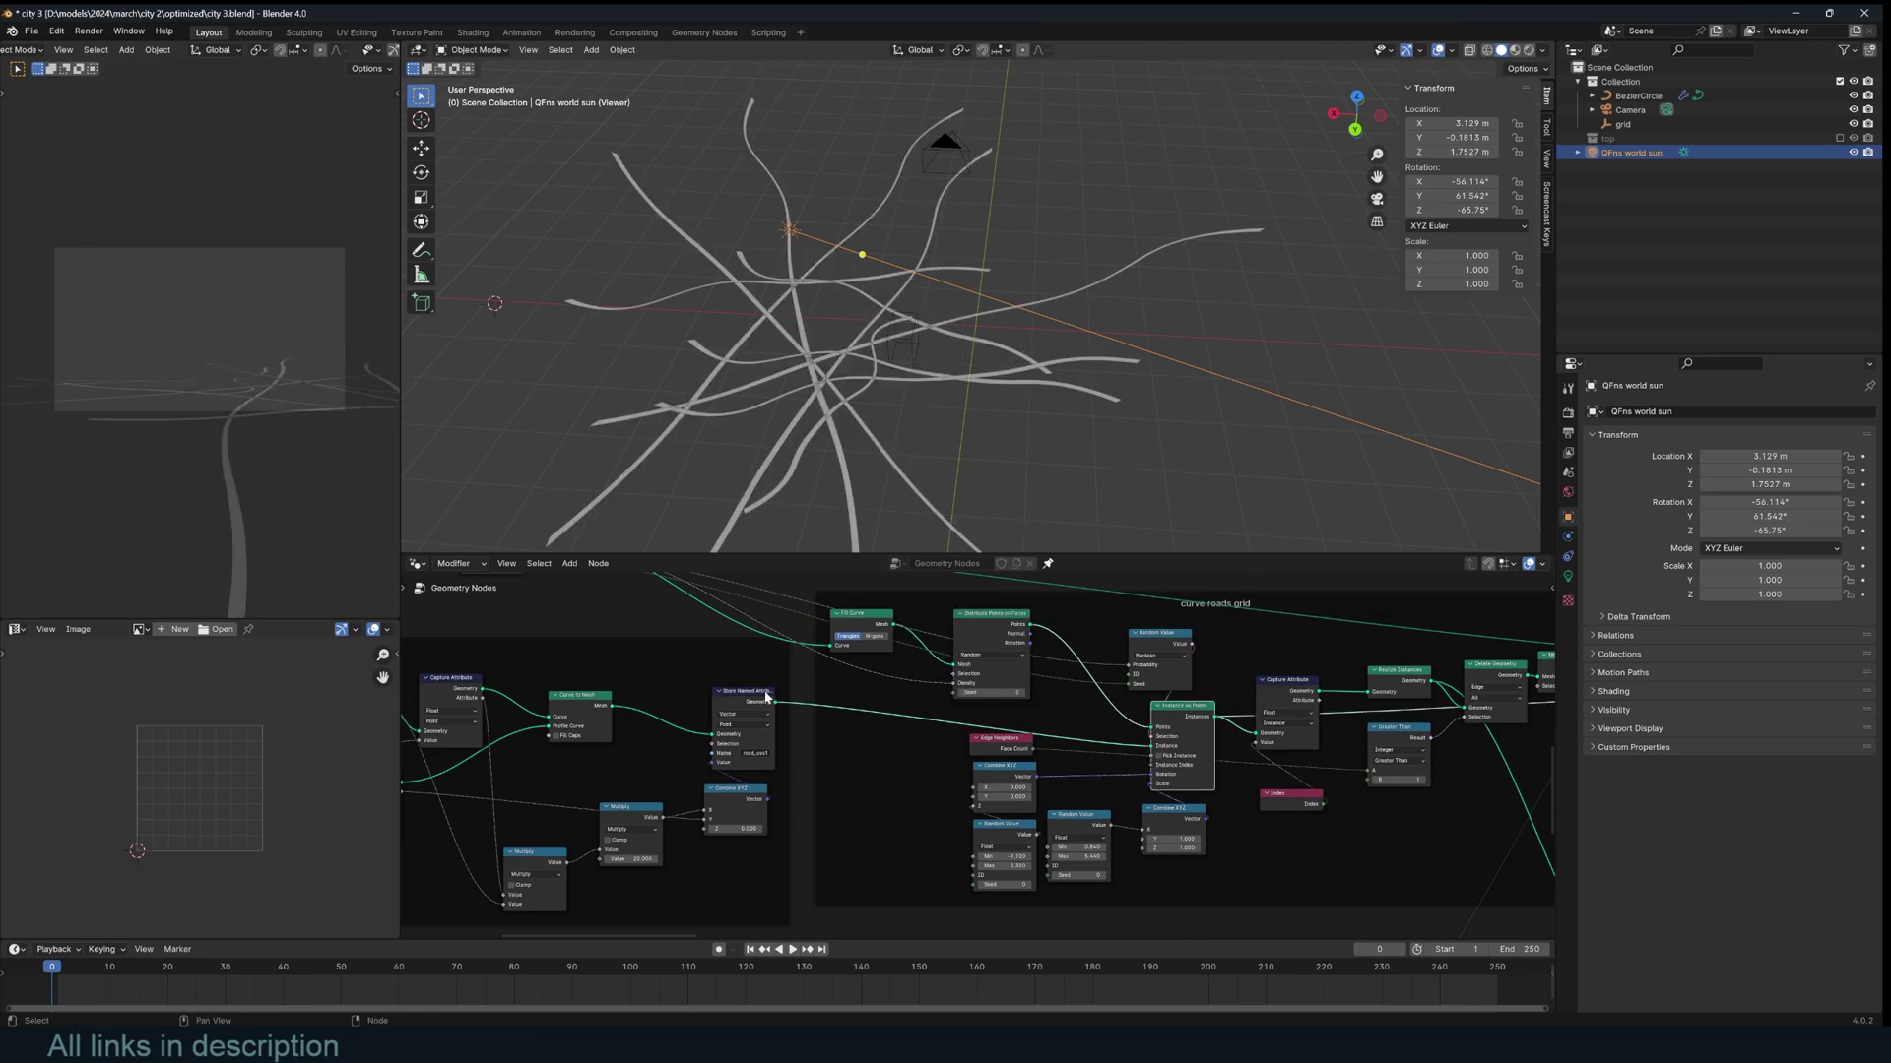
Select the city object and preview the road instance frame's nodes from Curve Line through Curve to Mesh.
{"action": "middle_click_drag", "start_coordinate": [764, 691], "coordinate": [1011, 706]}
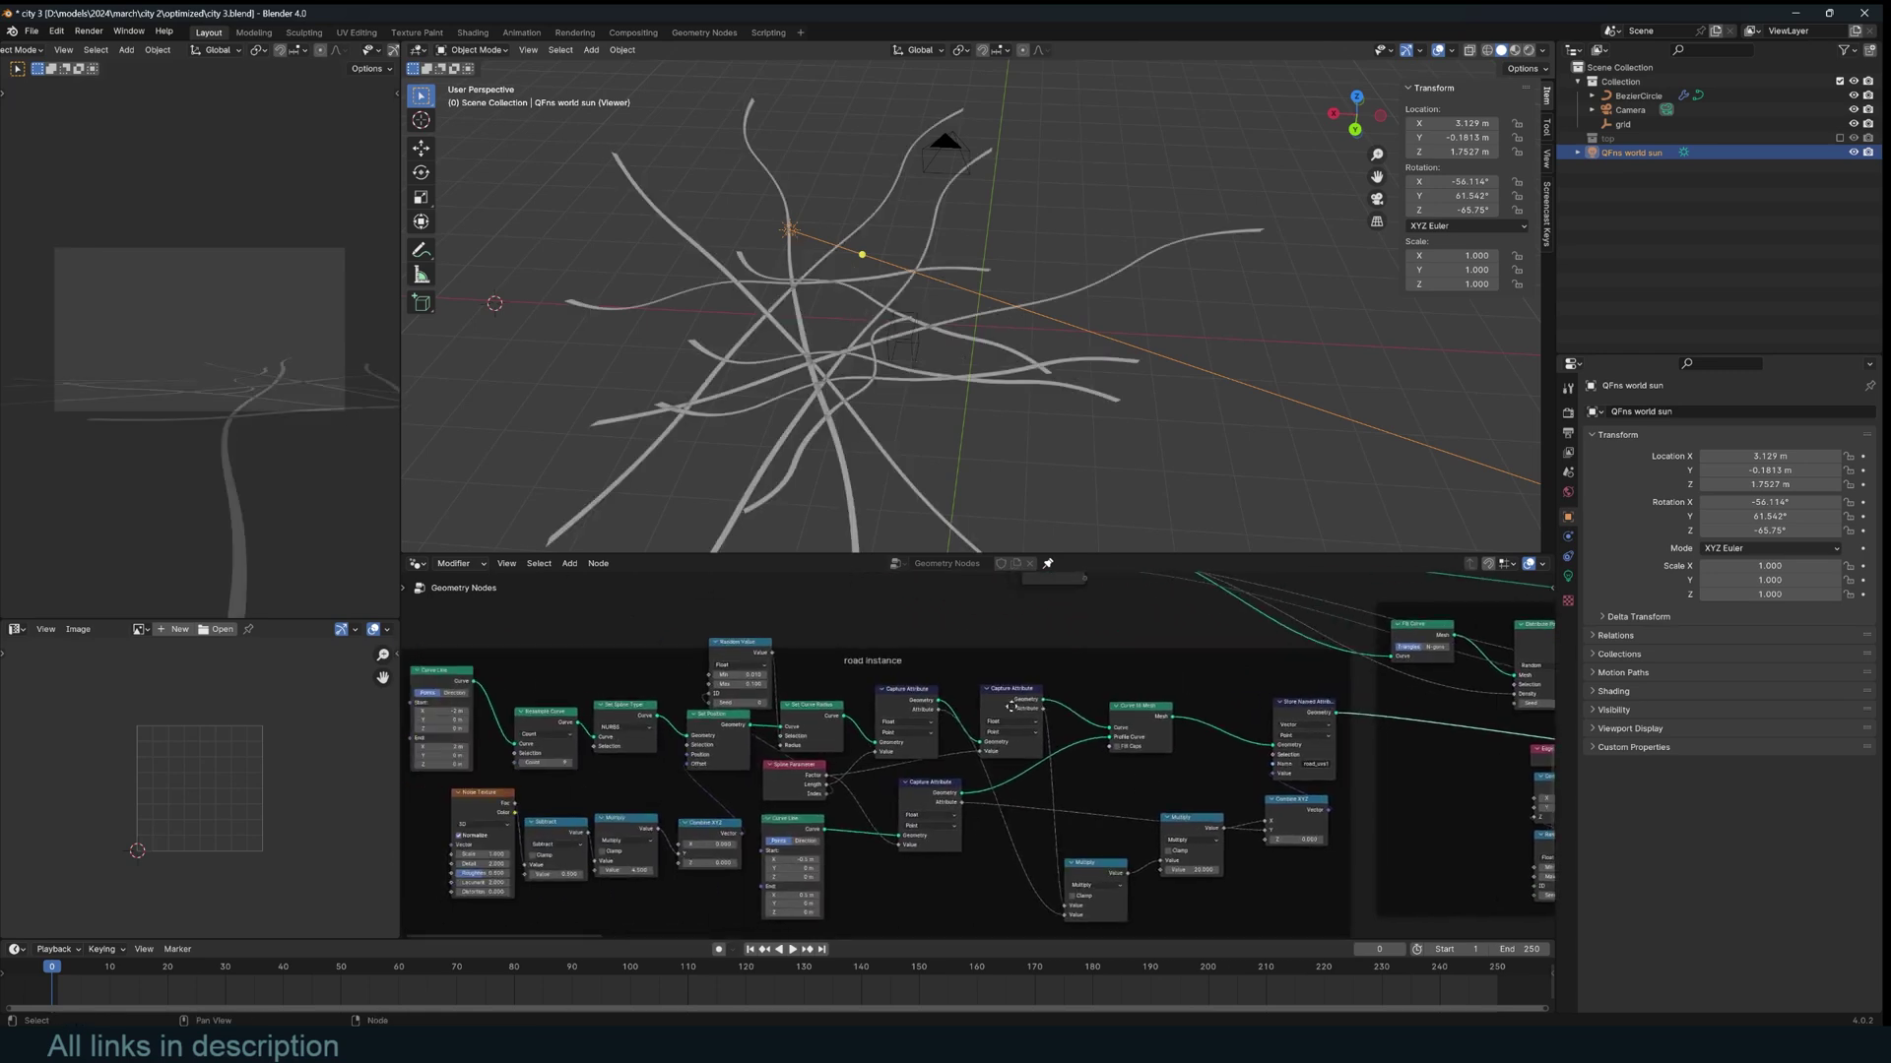
{"action": "left_click", "coordinate": [460, 679], "text": "ctrl+shift"}
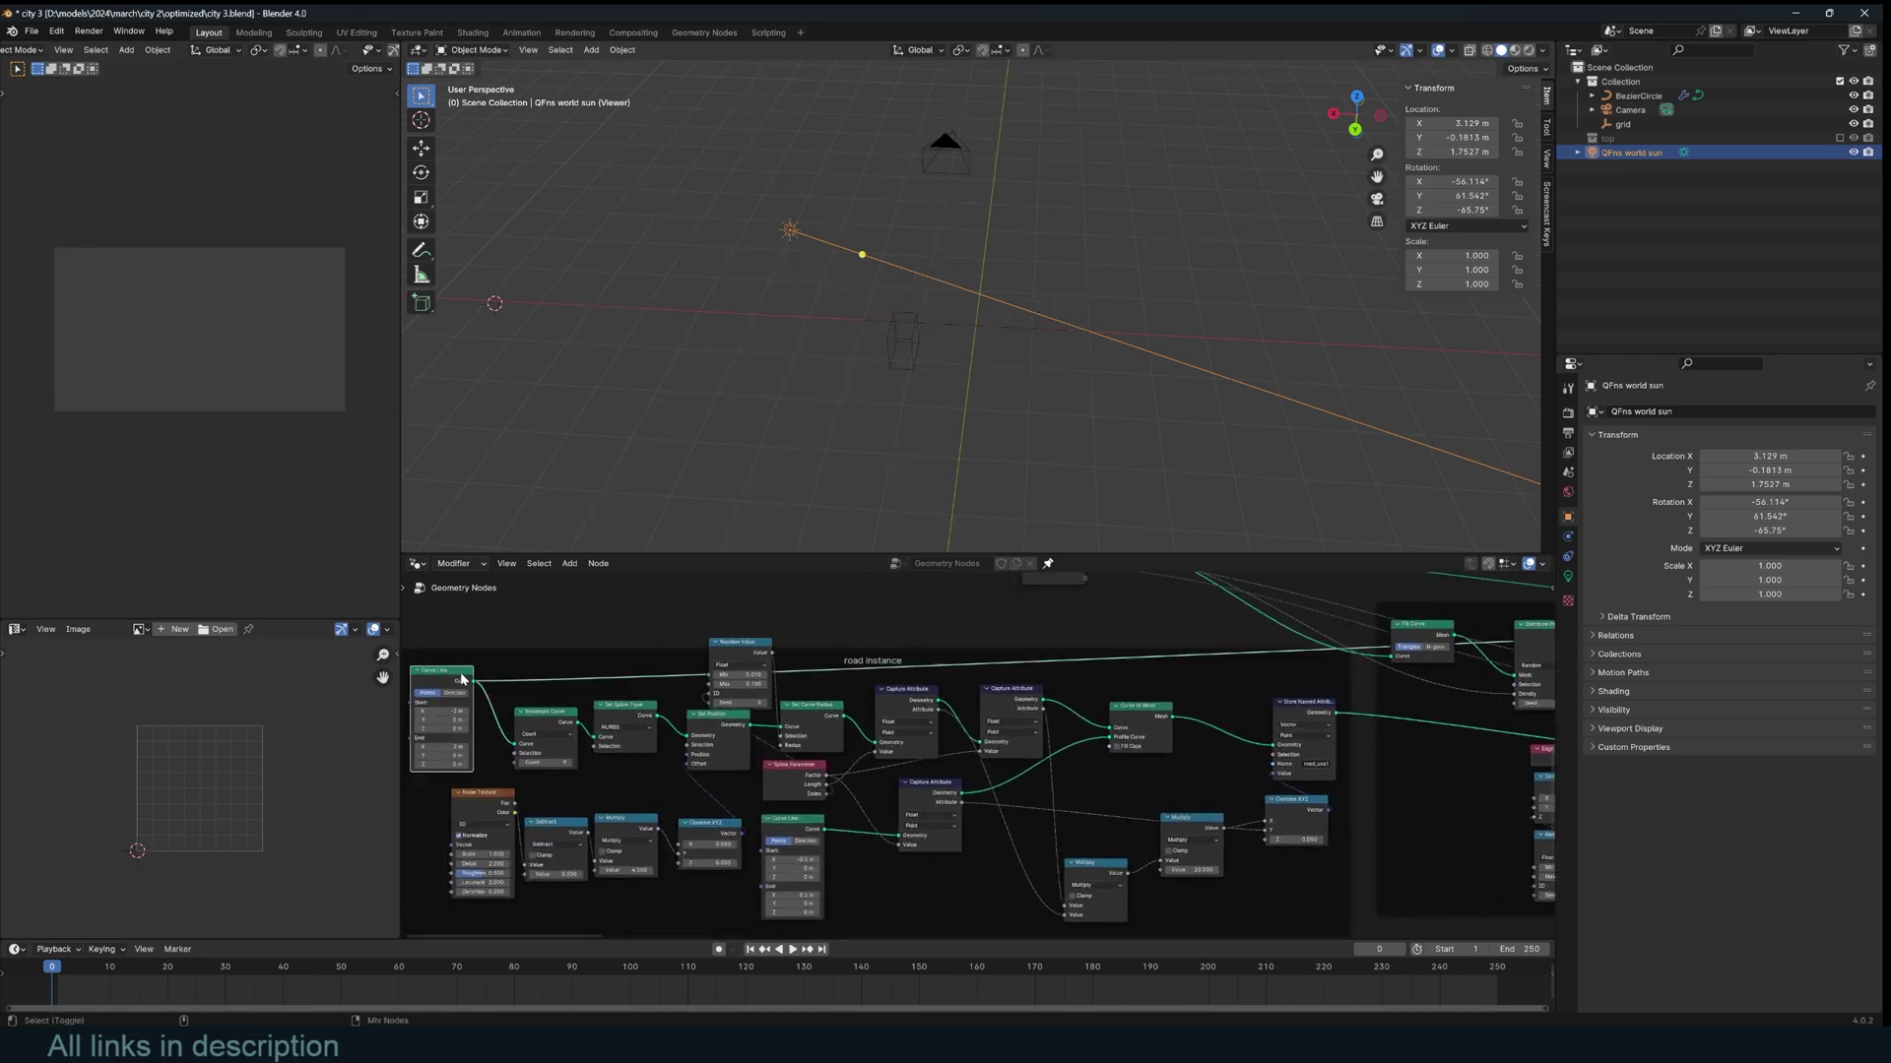
{"action": "left_click", "coordinate": [1026, 331]}
{"action": "left_click", "coordinate": [621, 708], "text": "ctrl+shift"}
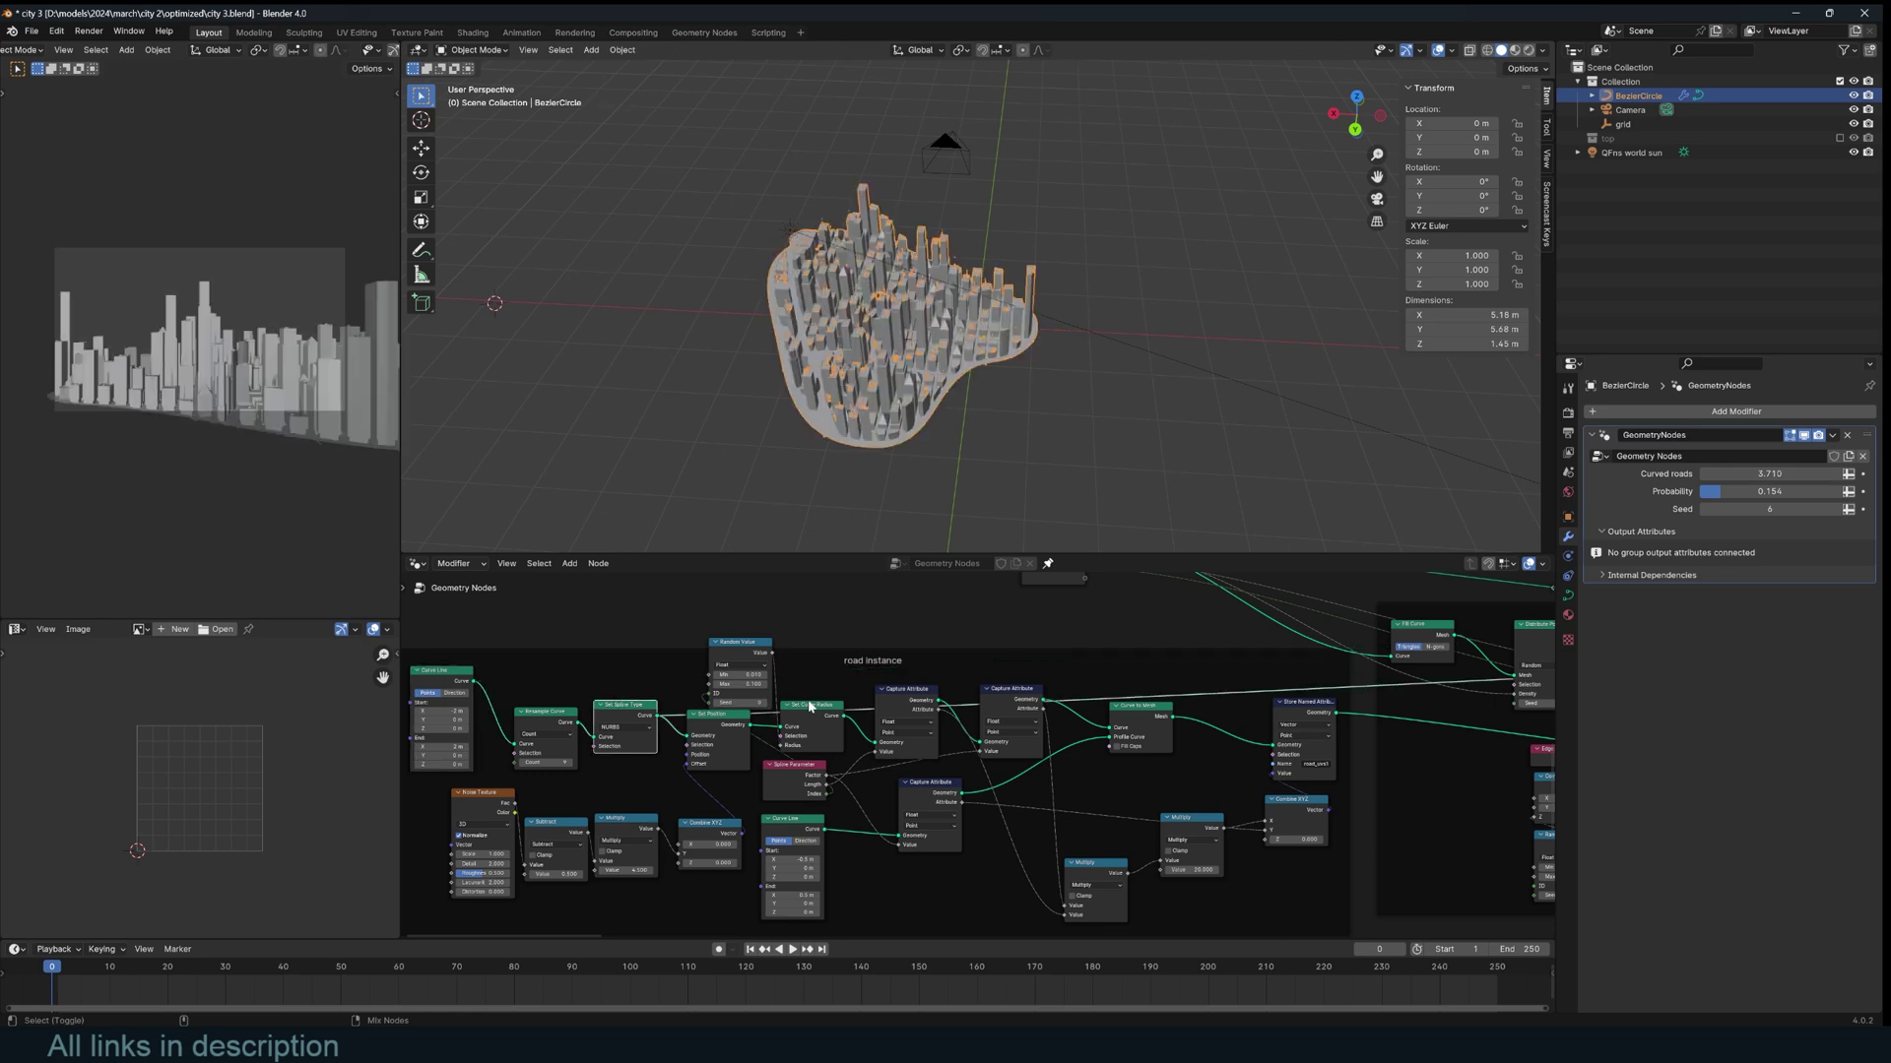
{"action": "left_click", "coordinate": [711, 727], "text": "ctrl+shift"}
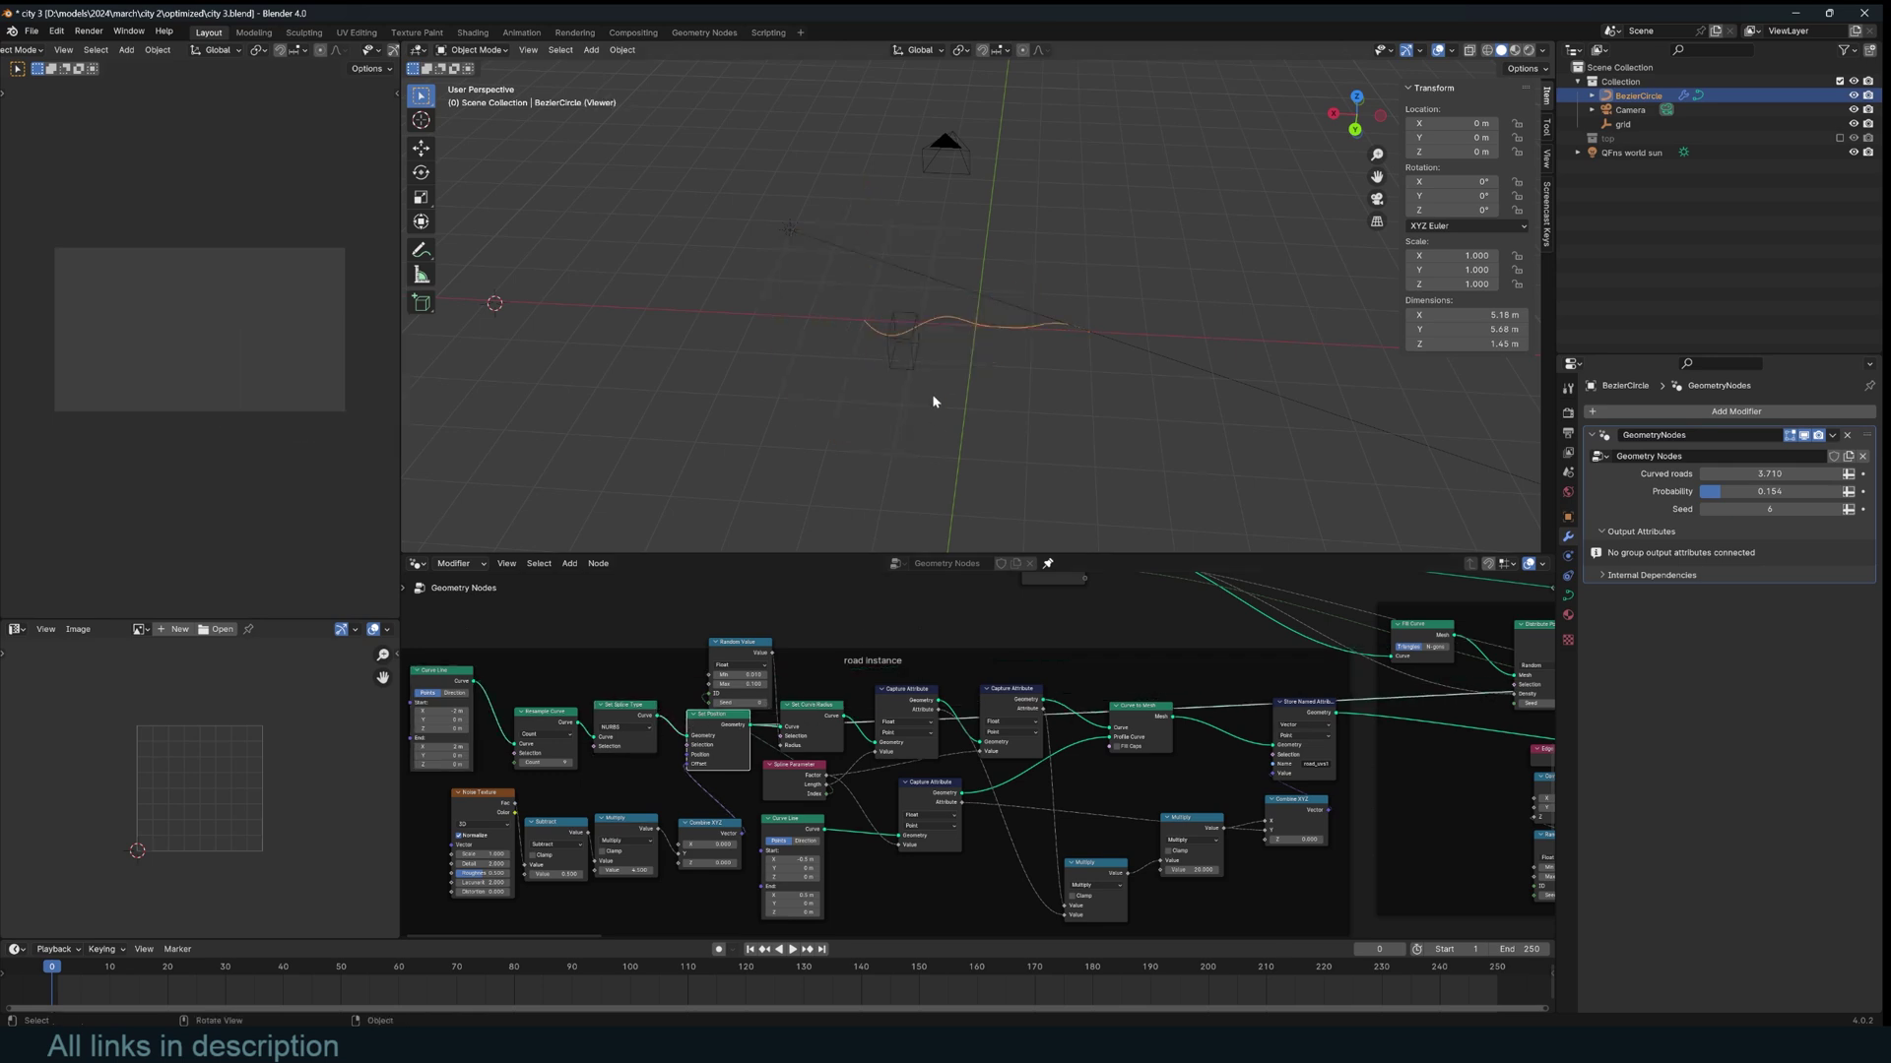
{"action": "left_click", "coordinate": [810, 718], "text": "ctrl+shift"}
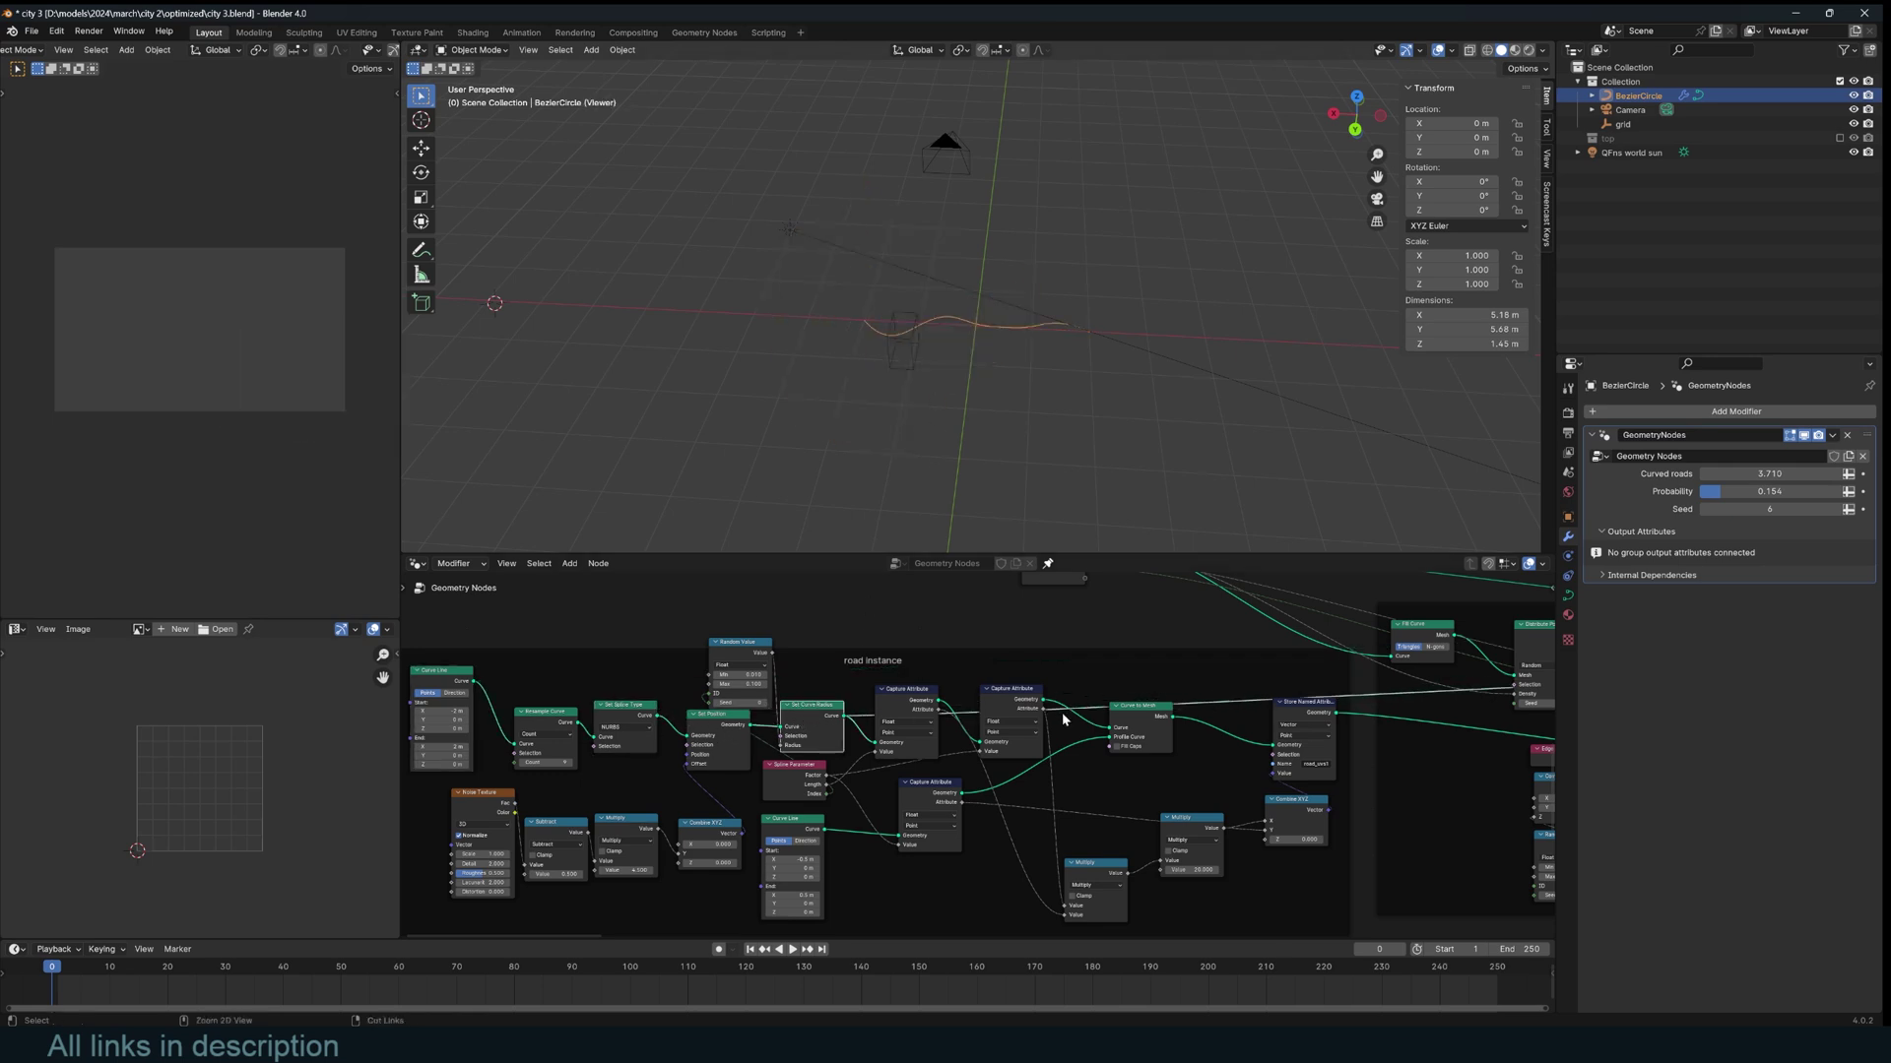
{"action": "left_click", "coordinate": [1139, 707], "text": "ctrl+shift"}
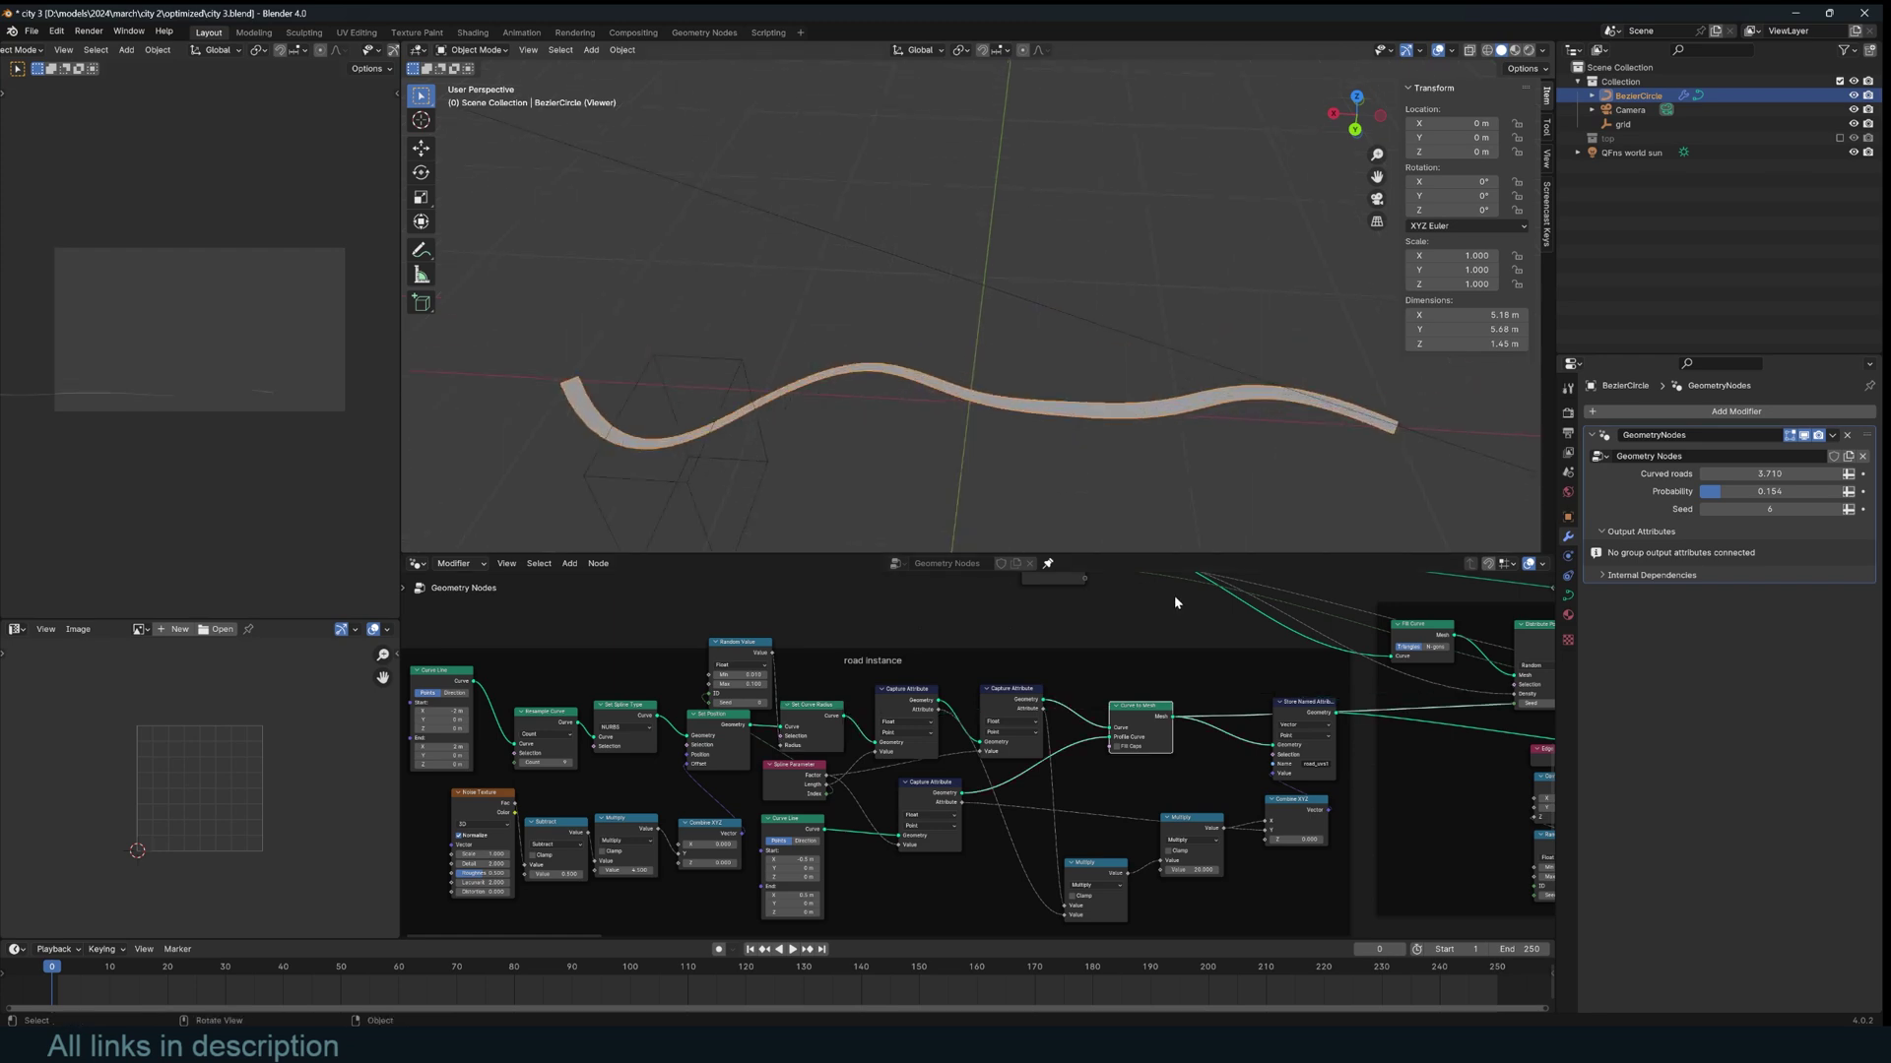
Preview the Instance on Points output of the curved roads and inspect the crossing roads up close.
{"action": "middle_click_drag", "start_coordinate": [1268, 776], "coordinate": [932, 774]}
{"action": "middle_click_drag", "start_coordinate": [1126, 743], "coordinate": [1007, 749]}
{"action": "scroll", "coordinate": [1131, 727], "scroll_direction": "up", "scroll_amount": 3}
{"action": "middle_click_drag", "start_coordinate": [1251, 718], "coordinate": [993, 754]}
{"action": "left_click", "coordinate": [1151, 758], "text": "ctrl+shift"}
{"action": "scroll", "coordinate": [1169, 758], "scroll_direction": "down", "scroll_amount": 4}
{"action": "scroll", "coordinate": [935, 504], "scroll_direction": "down", "scroll_amount": 6}
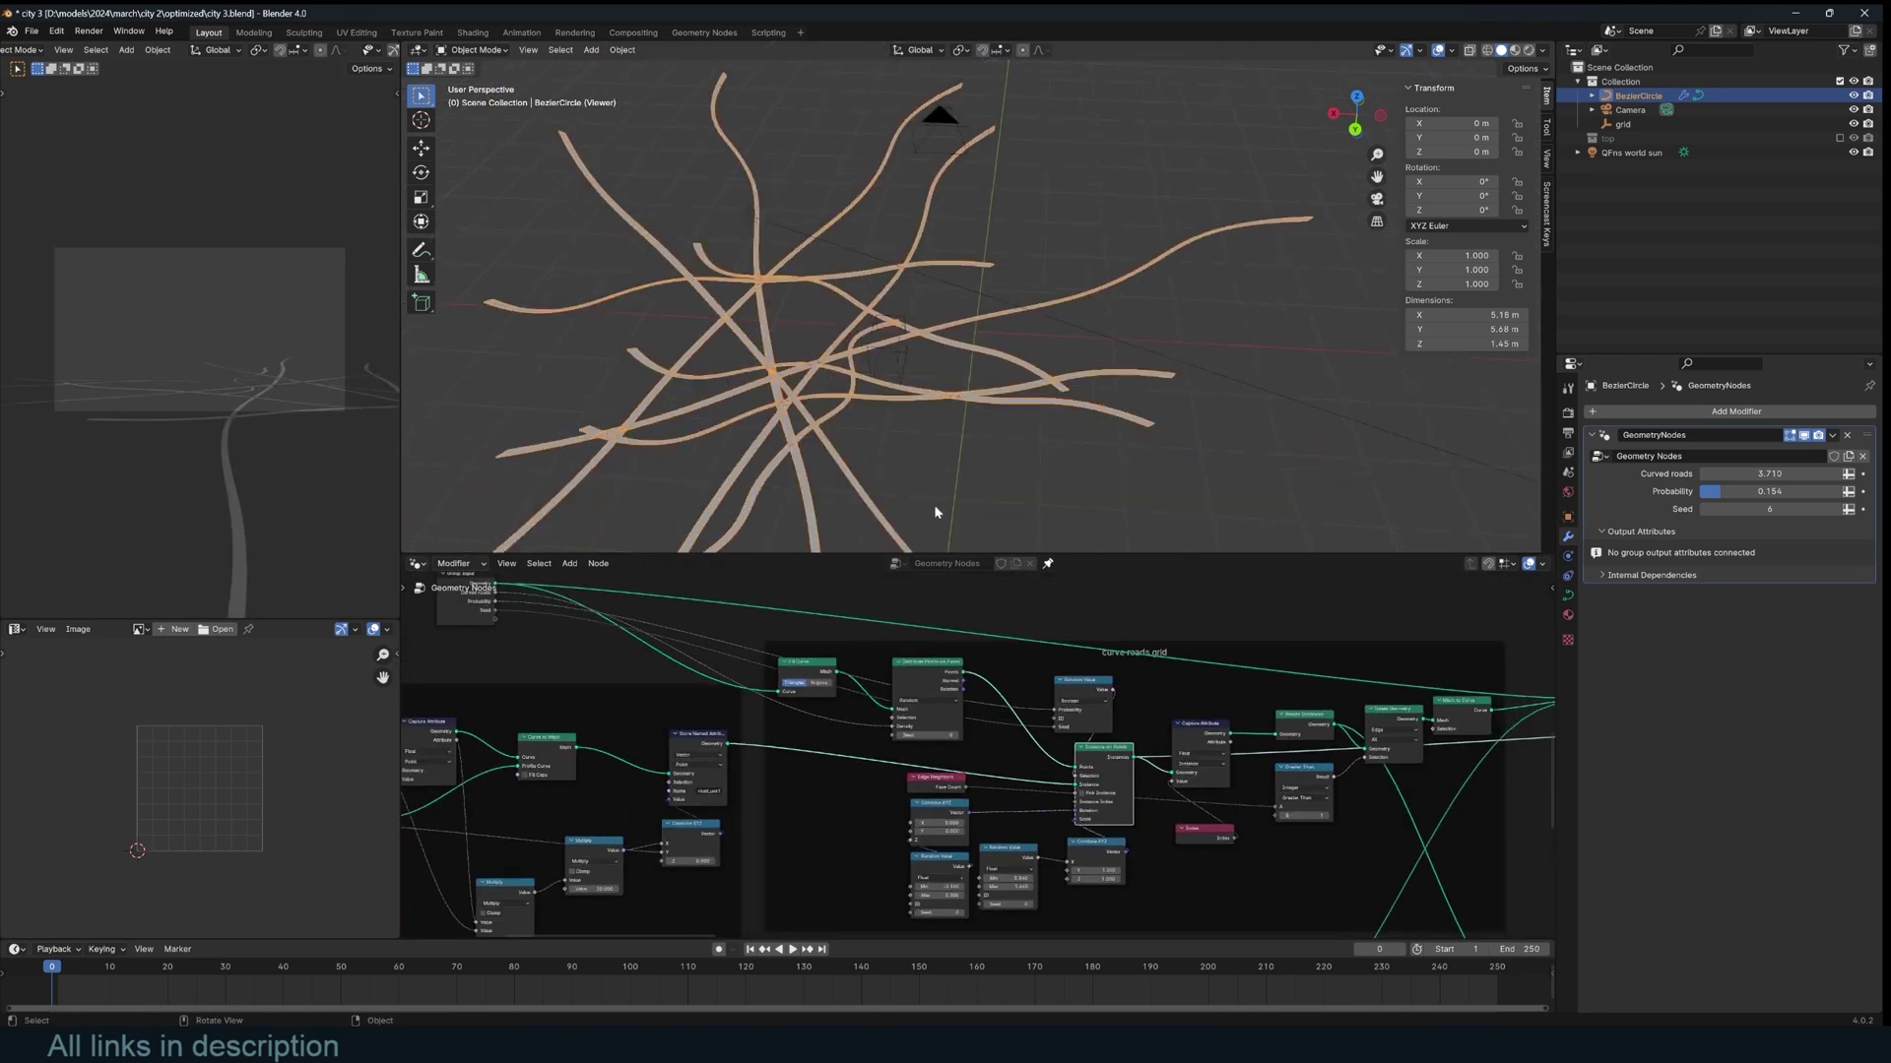
{"action": "scroll", "coordinate": [868, 442], "scroll_direction": "up", "scroll_amount": 2}
{"action": "scroll", "coordinate": [626, 761], "scroll_direction": "down", "scroll_amount": 2}
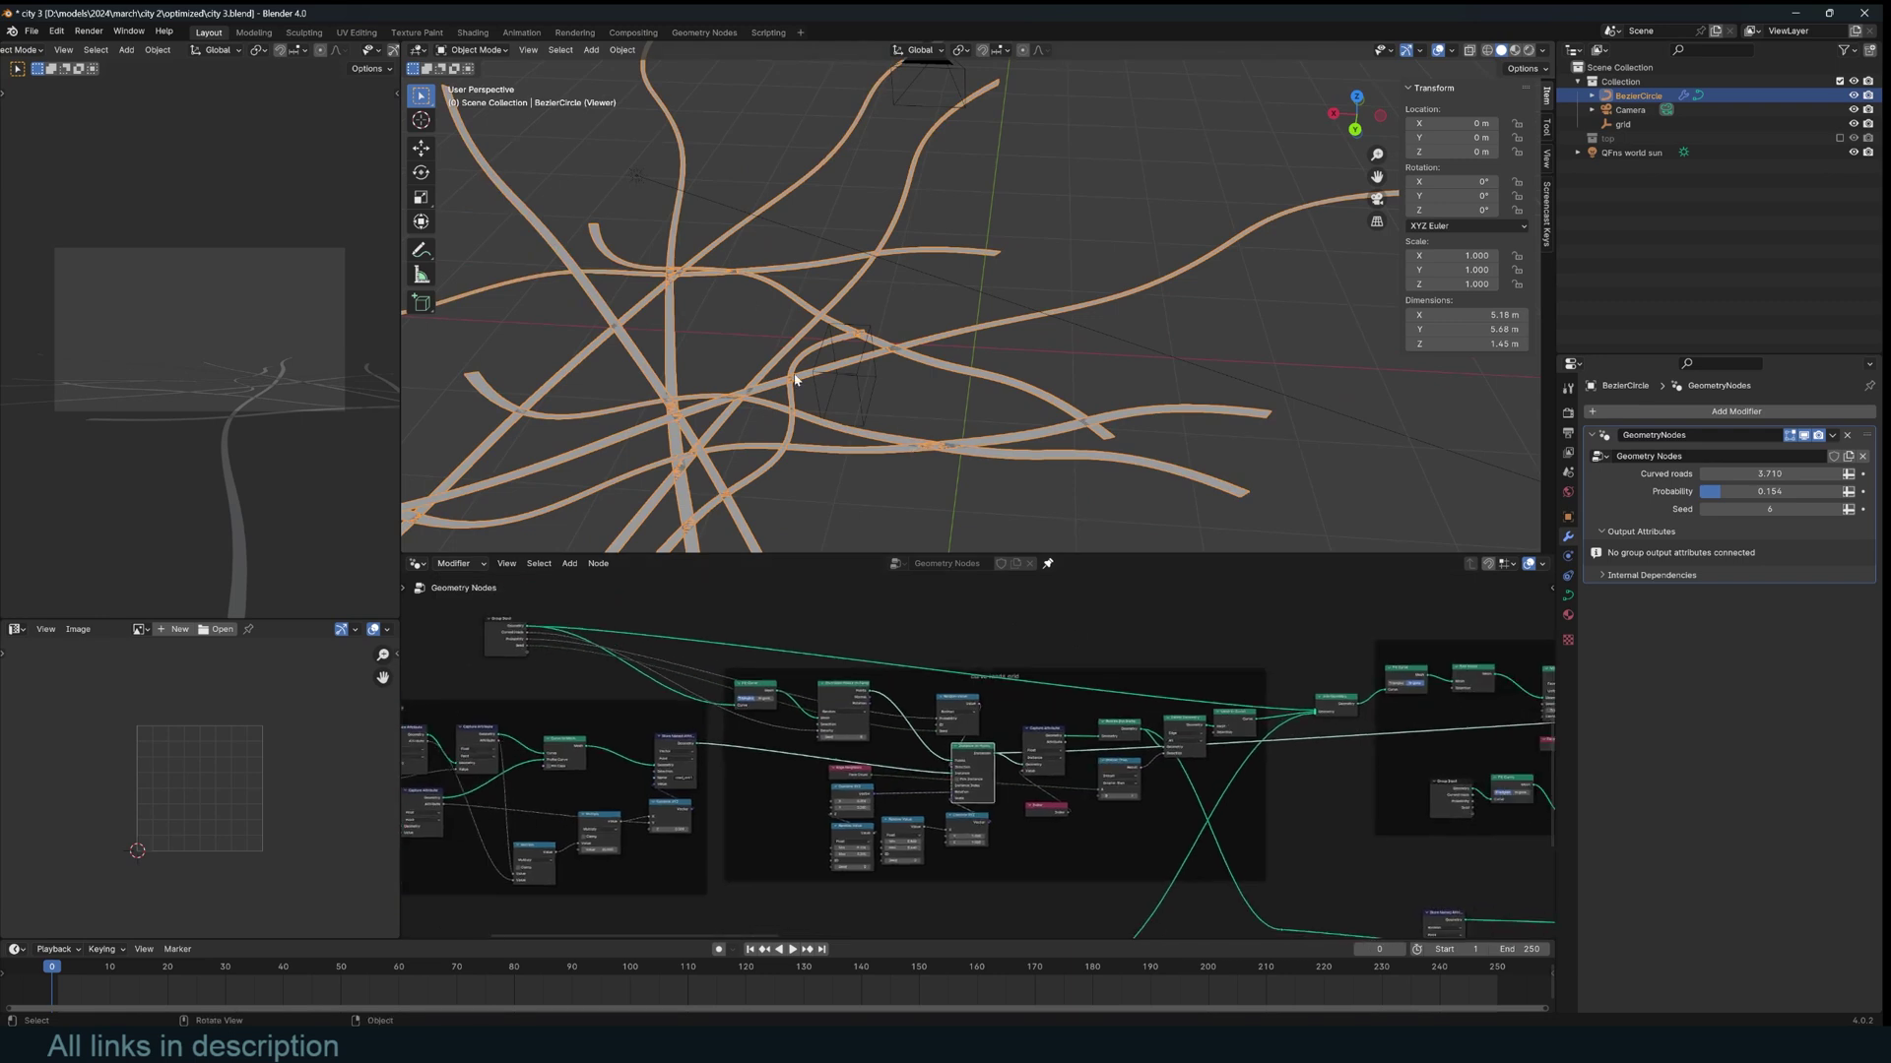
Preview the Mesh to Curve node that turns the curved roads into outlines.
{"action": "scroll", "coordinate": [800, 386], "scroll_direction": "down", "scroll_amount": 3}
{"action": "middle_click_drag", "start_coordinate": [1218, 751], "coordinate": [1073, 720]}
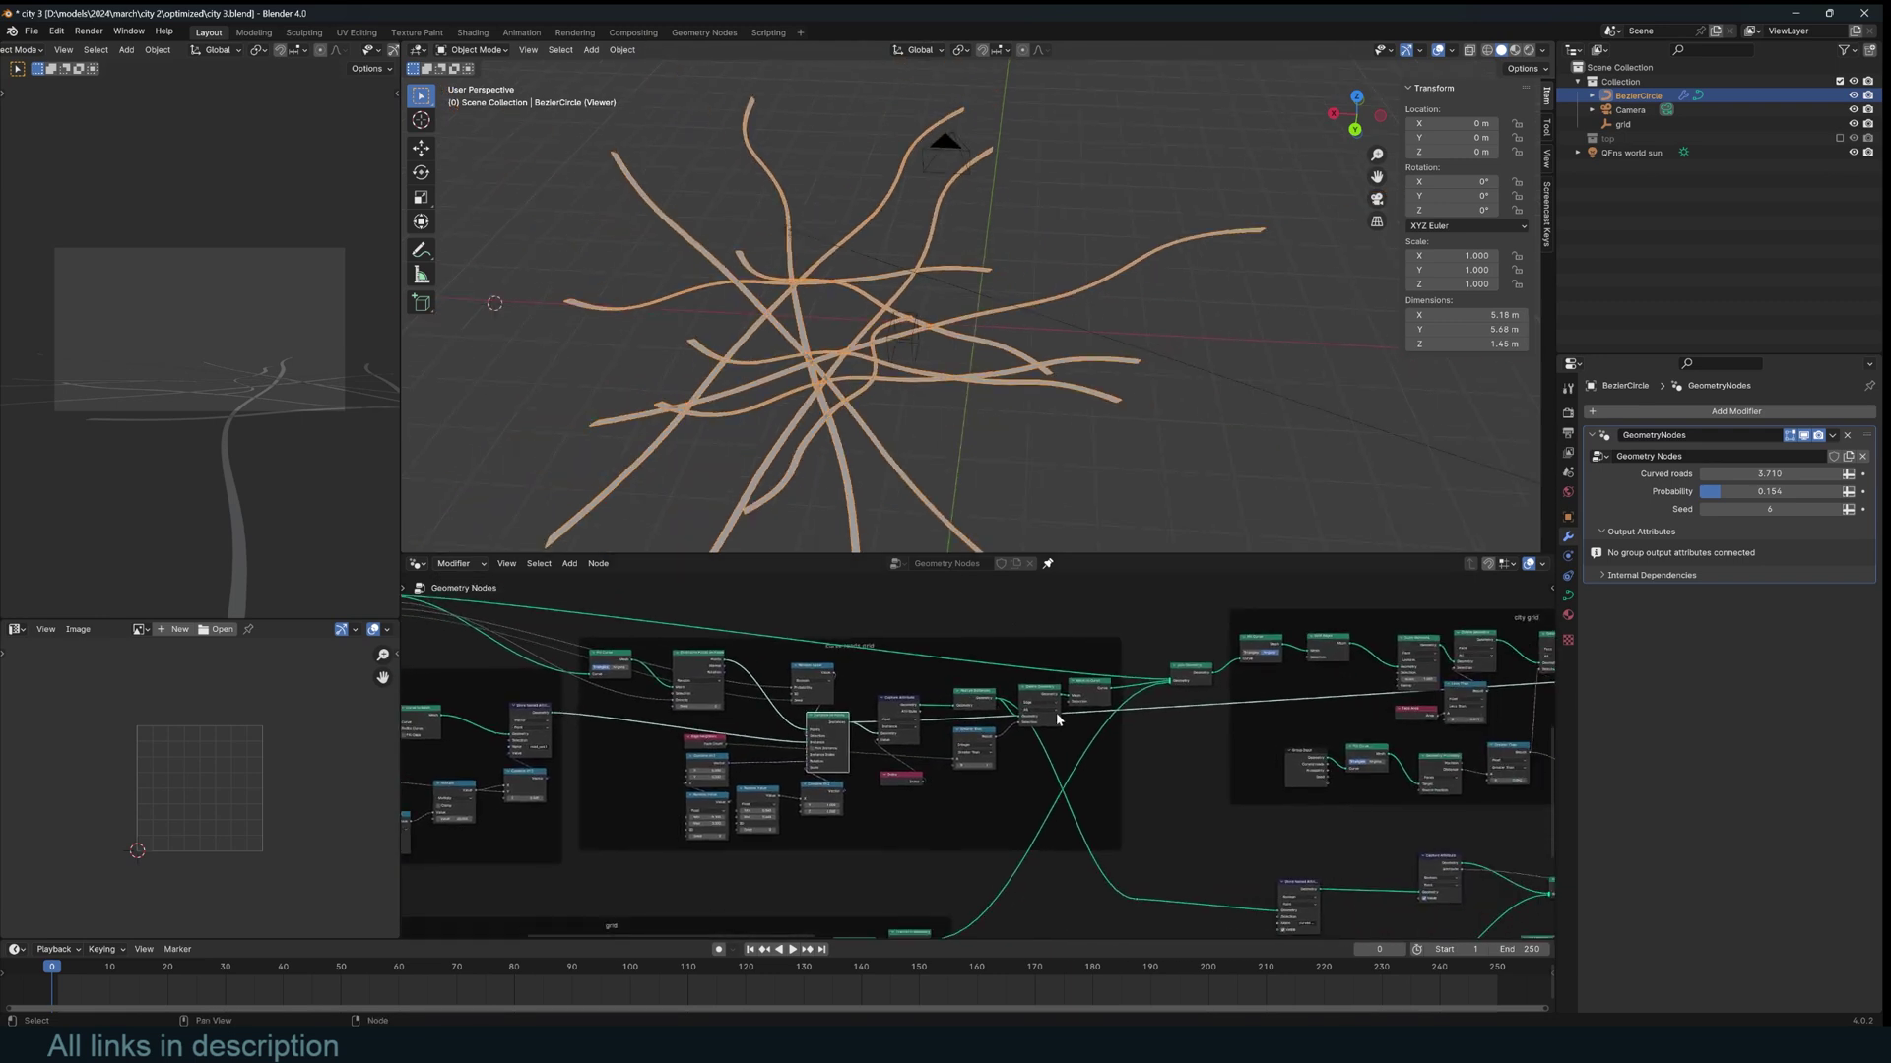
{"action": "left_click", "coordinate": [1102, 695], "text": "ctrl+shift"}
{"action": "scroll", "coordinate": [1075, 699], "scroll_direction": "up", "scroll_amount": 2}
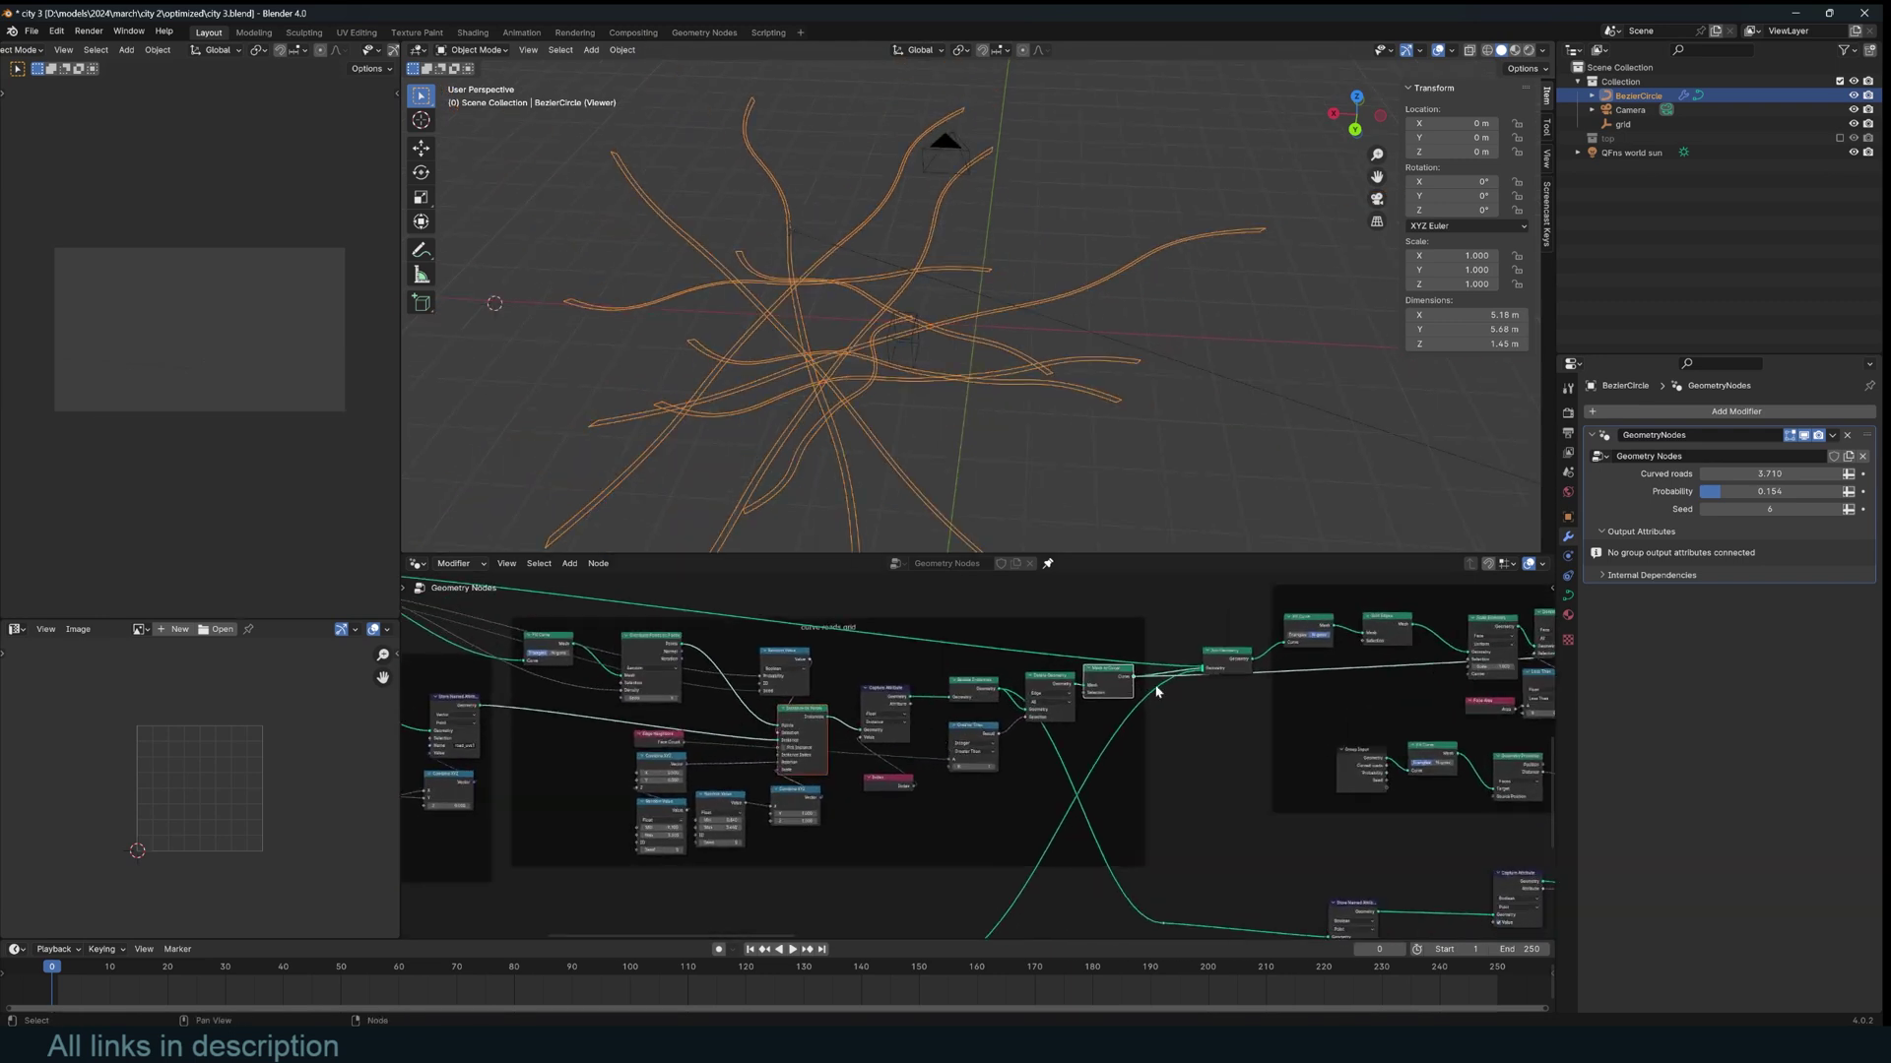
Preview the last node of the city grid frame and view the city blocks up close.
{"action": "middle_click_drag", "start_coordinate": [1203, 686], "coordinate": [975, 751]}
{"action": "middle_click_drag", "start_coordinate": [1370, 776], "coordinate": [1249, 783]}
{"action": "middle_click_drag", "start_coordinate": [1249, 783], "coordinate": [1074, 792]}
{"action": "left_click", "coordinate": [1401, 711], "text": "ctrl+shift"}
{"action": "scroll", "coordinate": [801, 411], "scroll_direction": "up", "scroll_amount": 4}
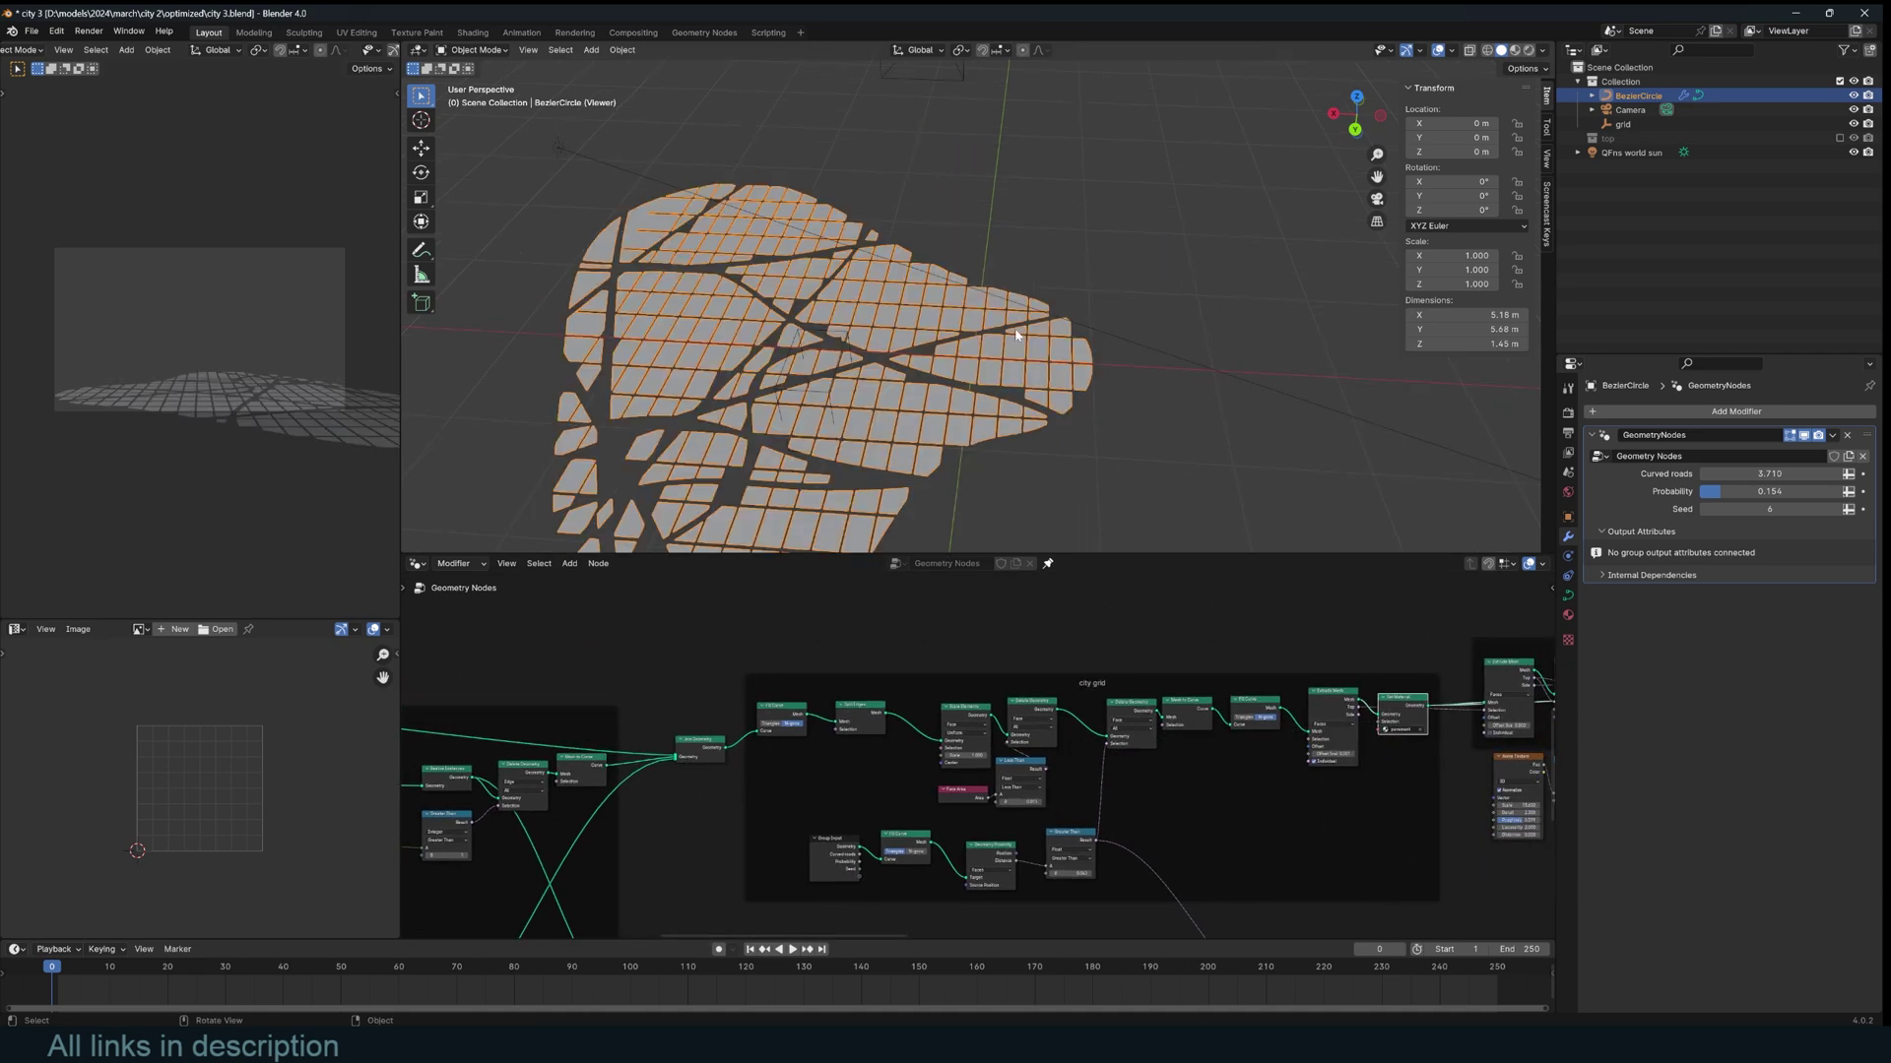
Preview the last node of the straight road grid frame.
{"action": "scroll", "coordinate": [1089, 781], "scroll_direction": "down", "scroll_amount": 8}
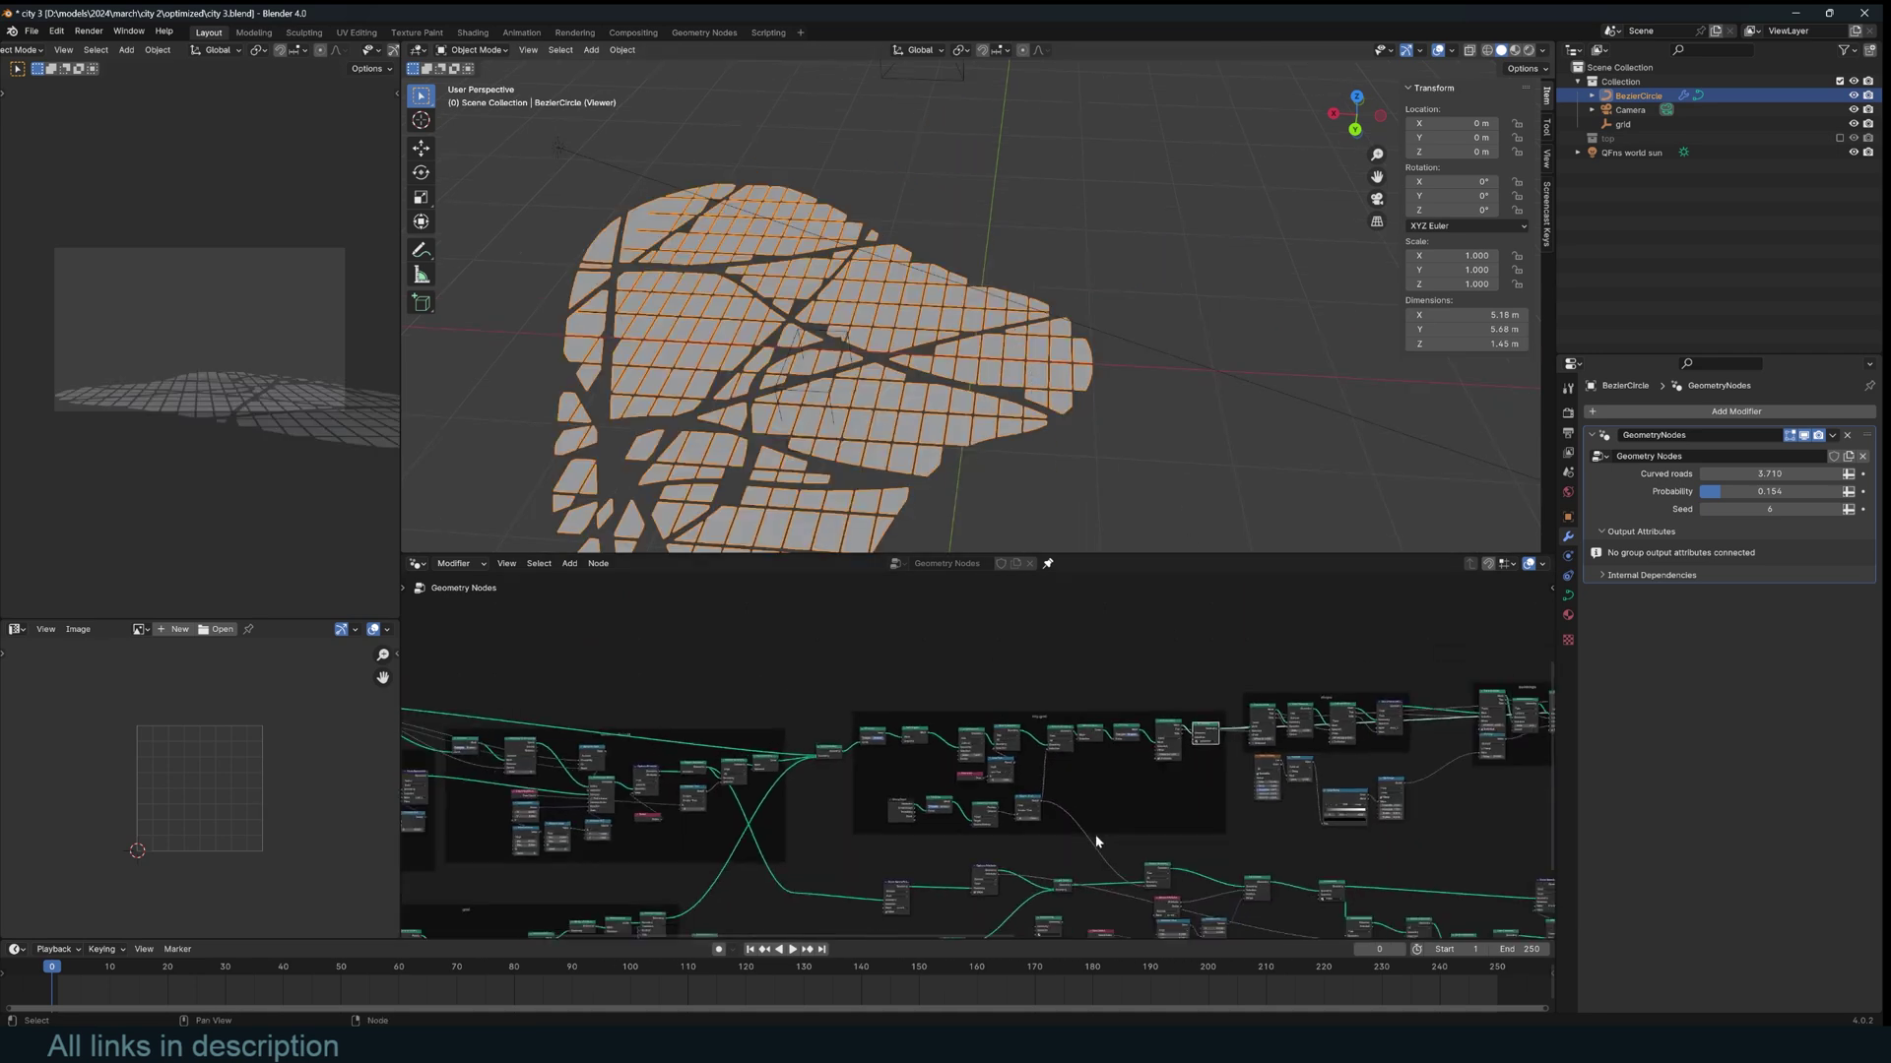
{"action": "scroll", "coordinate": [1097, 840], "scroll_direction": "up", "scroll_amount": 1}
{"action": "middle_click_drag", "start_coordinate": [1015, 854], "coordinate": [1152, 663]}
{"action": "scroll", "coordinate": [875, 742], "scroll_direction": "up", "scroll_amount": 3}
{"action": "left_click", "coordinate": [710, 740], "text": "ctrl+shift"}
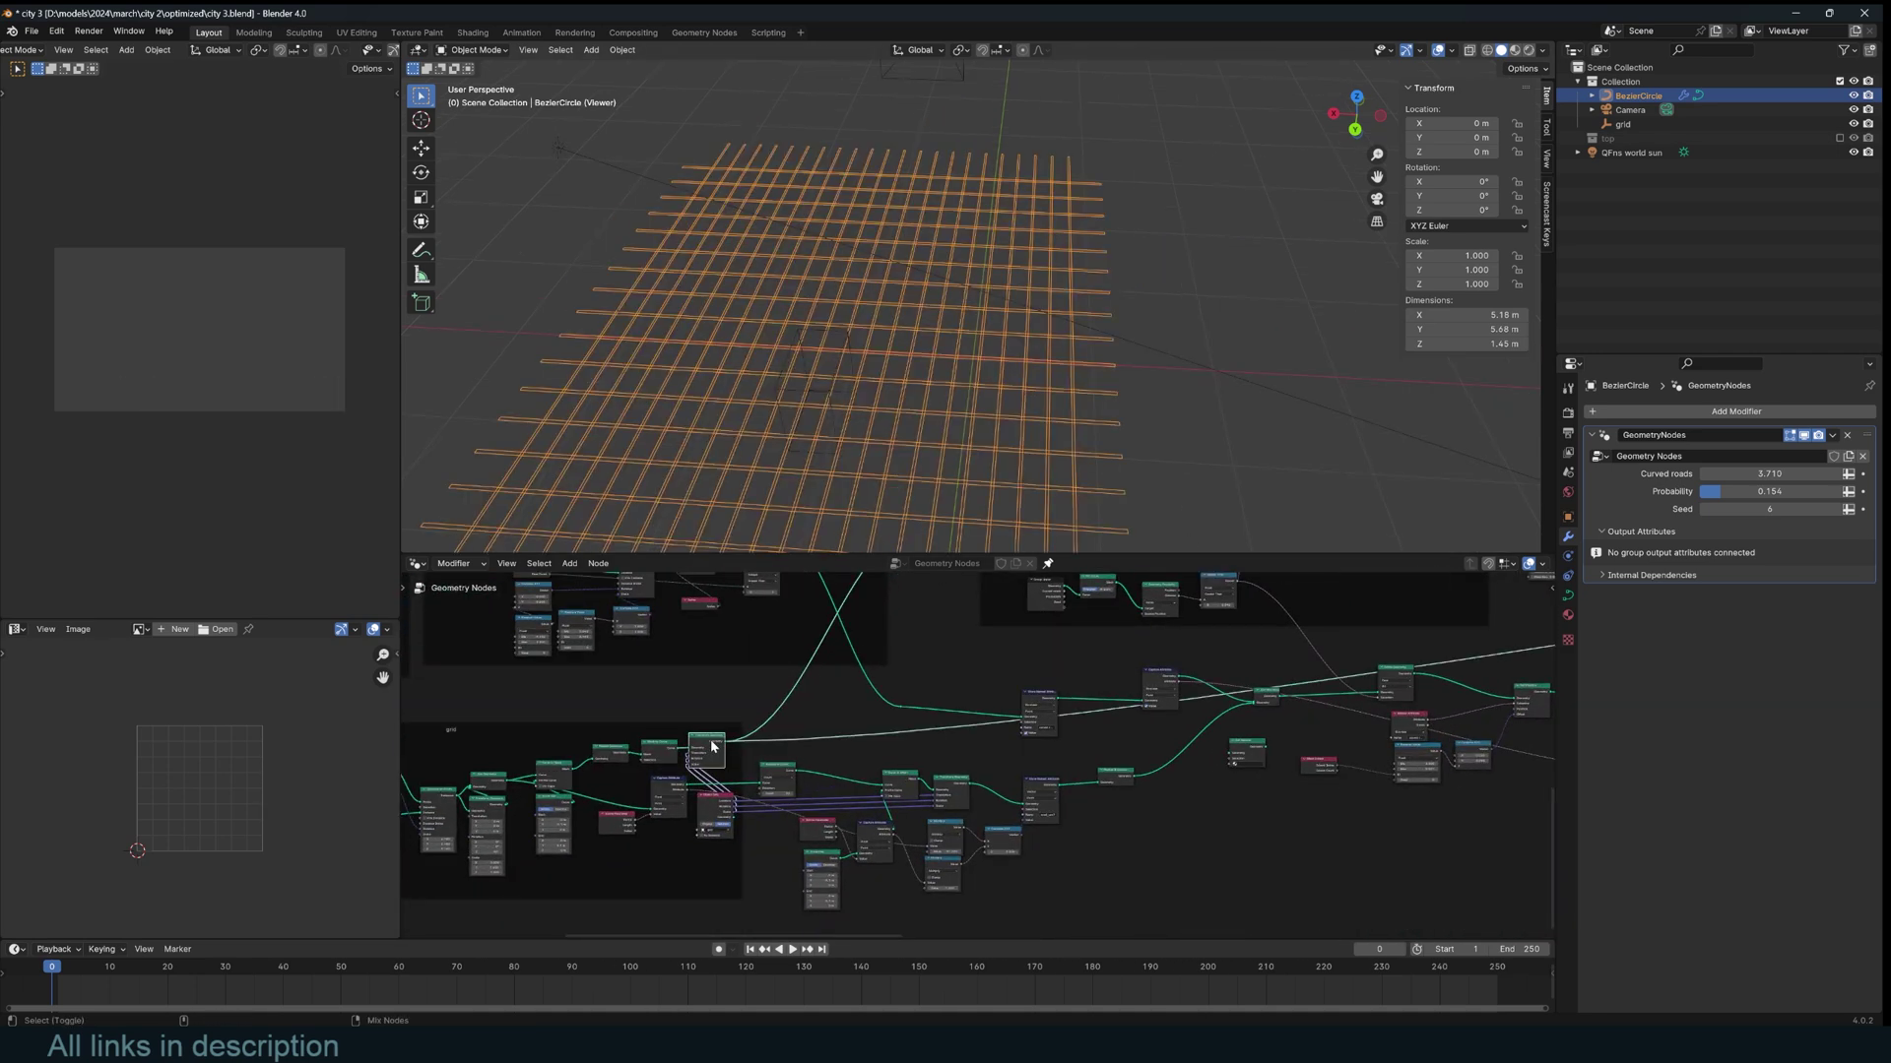
Preview the last node of the shops frame and inspect the extruded blocks.
{"action": "scroll", "coordinate": [1274, 732], "scroll_direction": "down", "scroll_amount": 5}
{"action": "middle_click_drag", "start_coordinate": [1275, 732], "coordinate": [1127, 783]}
{"action": "left_click", "coordinate": [954, 640], "text": "ctrl+shift"}
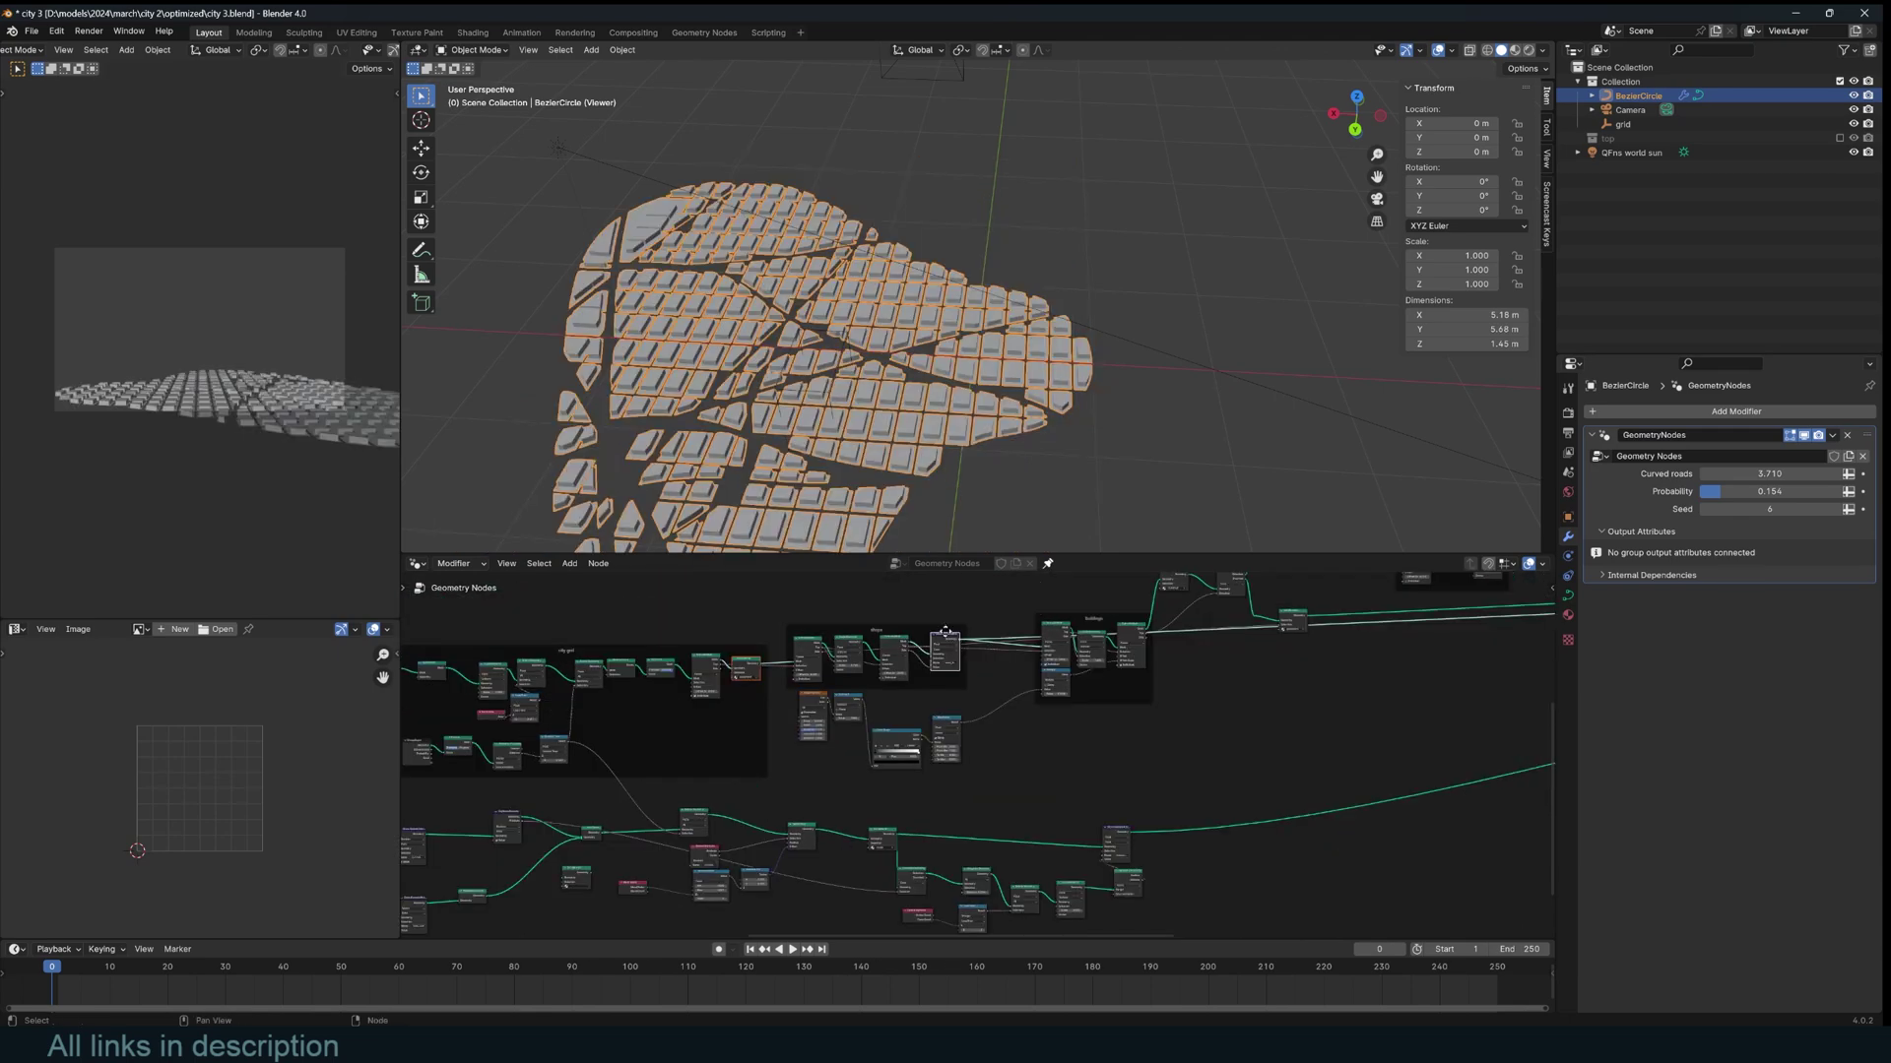
{"action": "middle_click_drag", "start_coordinate": [872, 446], "coordinate": [788, 453]}
Preview the Separate Geometry outputs that split the building tops between the roof types.
{"action": "scroll", "coordinate": [1296, 697], "scroll_direction": "up", "scroll_amount": 3}
{"action": "middle_click_drag", "start_coordinate": [1217, 688], "coordinate": [933, 693]}
{"action": "left_click", "coordinate": [1009, 664], "text": "ctrl+shift"}
{"action": "scroll", "coordinate": [1186, 748], "scroll_direction": "up", "scroll_amount": 2}
{"action": "left_click", "coordinate": [933, 693], "text": "ctrl+shift"}
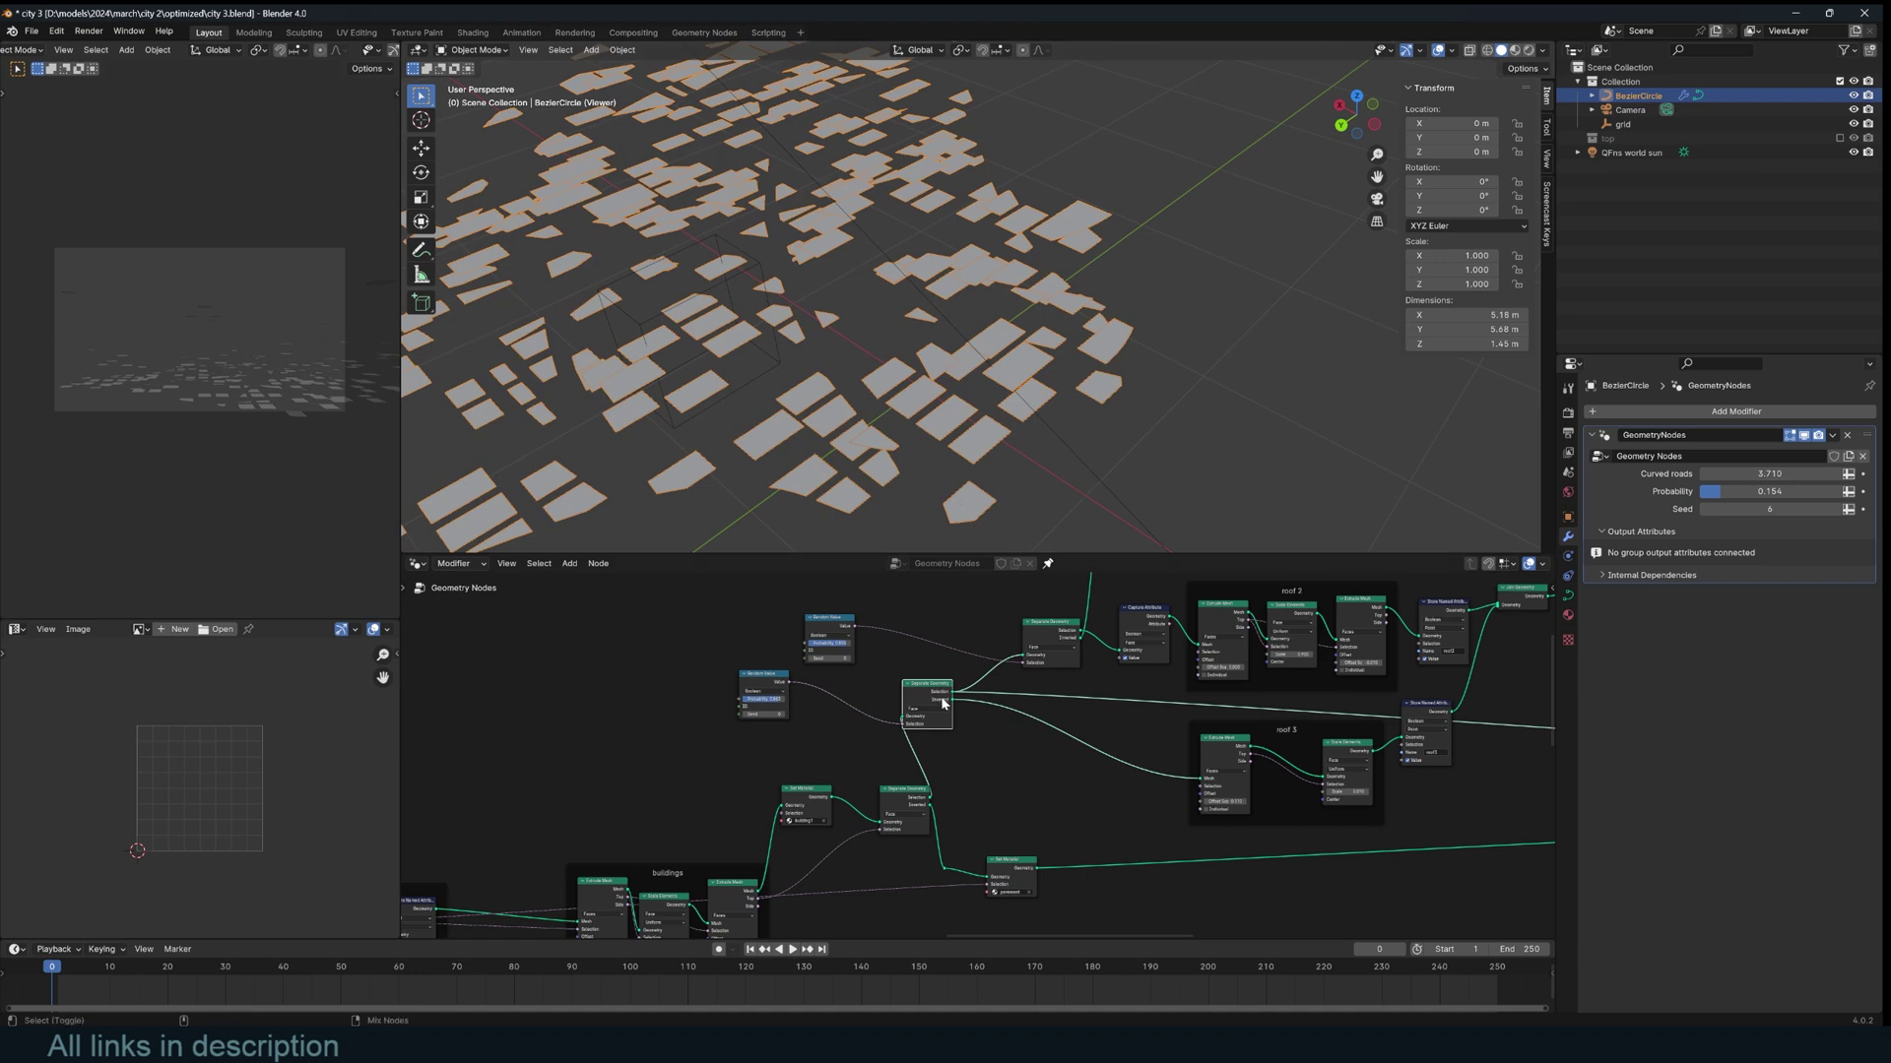
{"action": "left_click", "coordinate": [934, 697], "text": "ctrl+shift"}
{"action": "left_click", "coordinate": [934, 698], "text": "ctrl+shift"}
Preview the attribute node following the roof 3 frame.
{"action": "middle_click_drag", "start_coordinate": [1231, 719], "coordinate": [761, 787]}
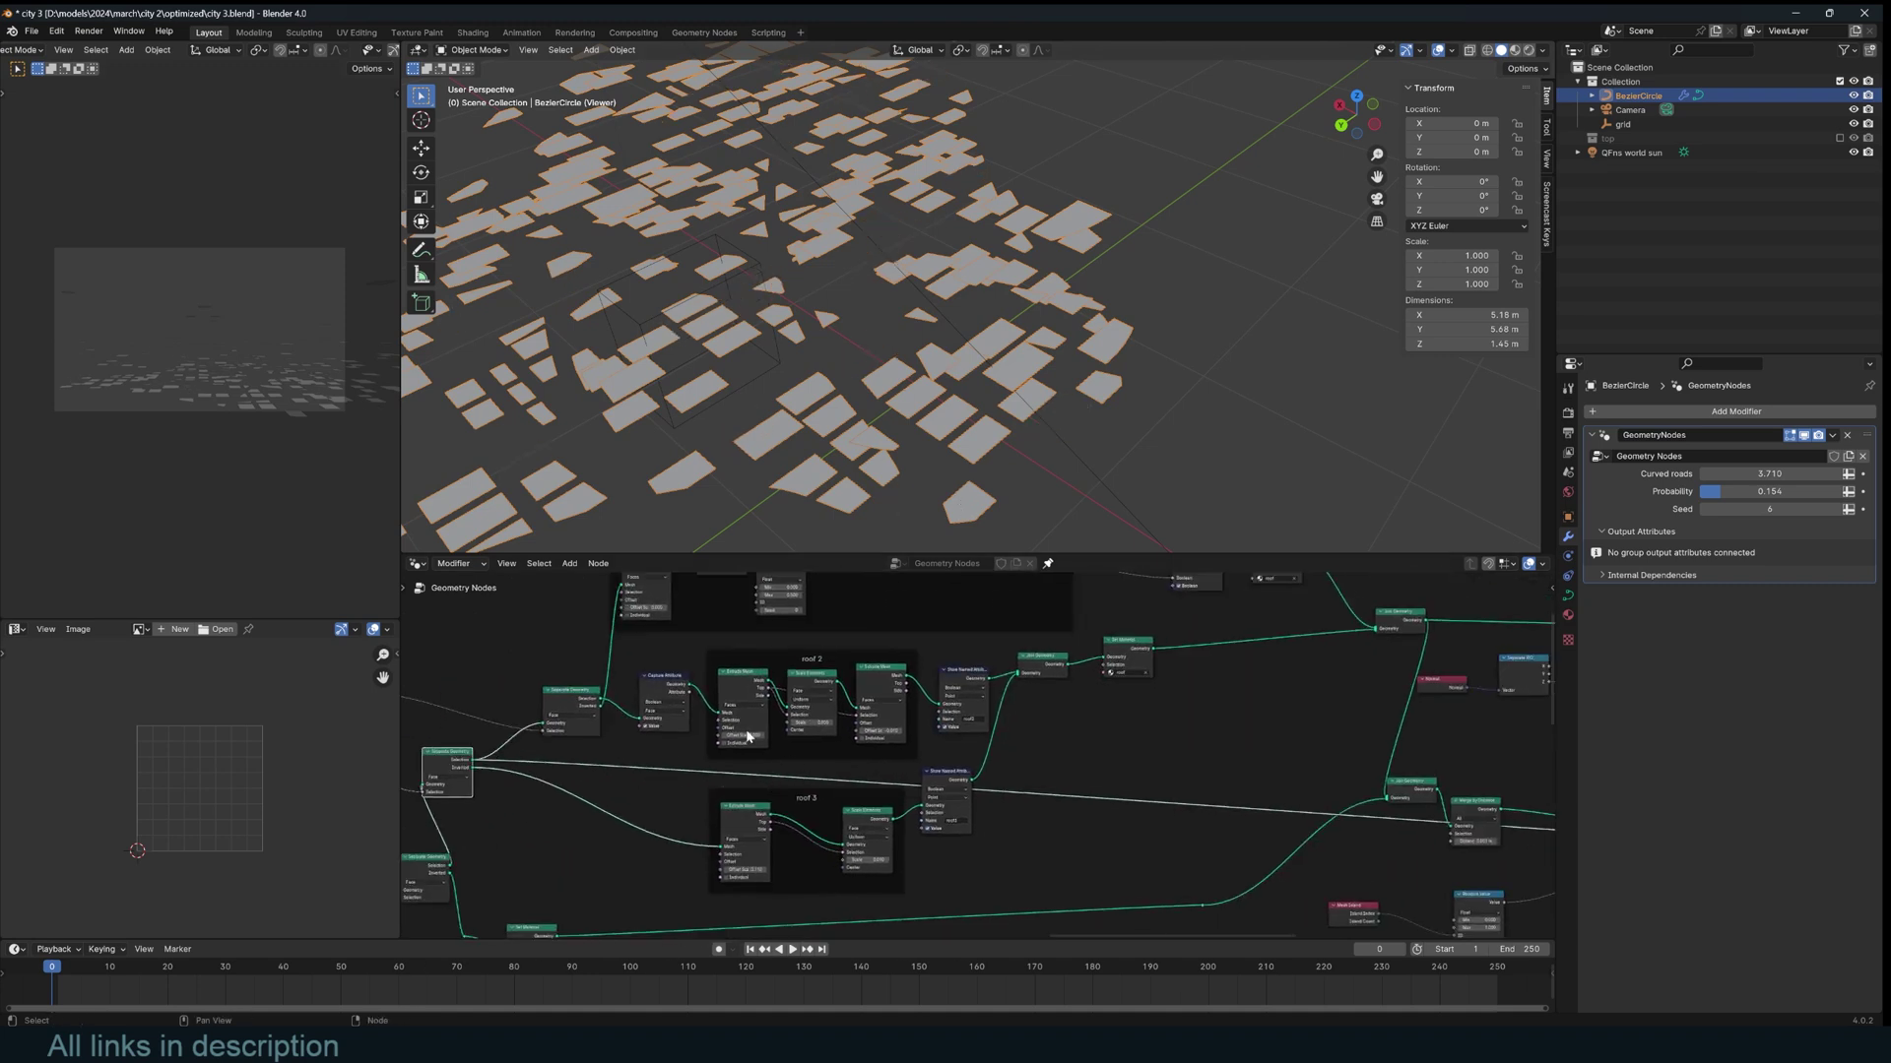
{"action": "middle_click_drag", "start_coordinate": [577, 722], "coordinate": [682, 720]}
{"action": "scroll", "coordinate": [1032, 782], "scroll_direction": "down", "scroll_amount": 1}
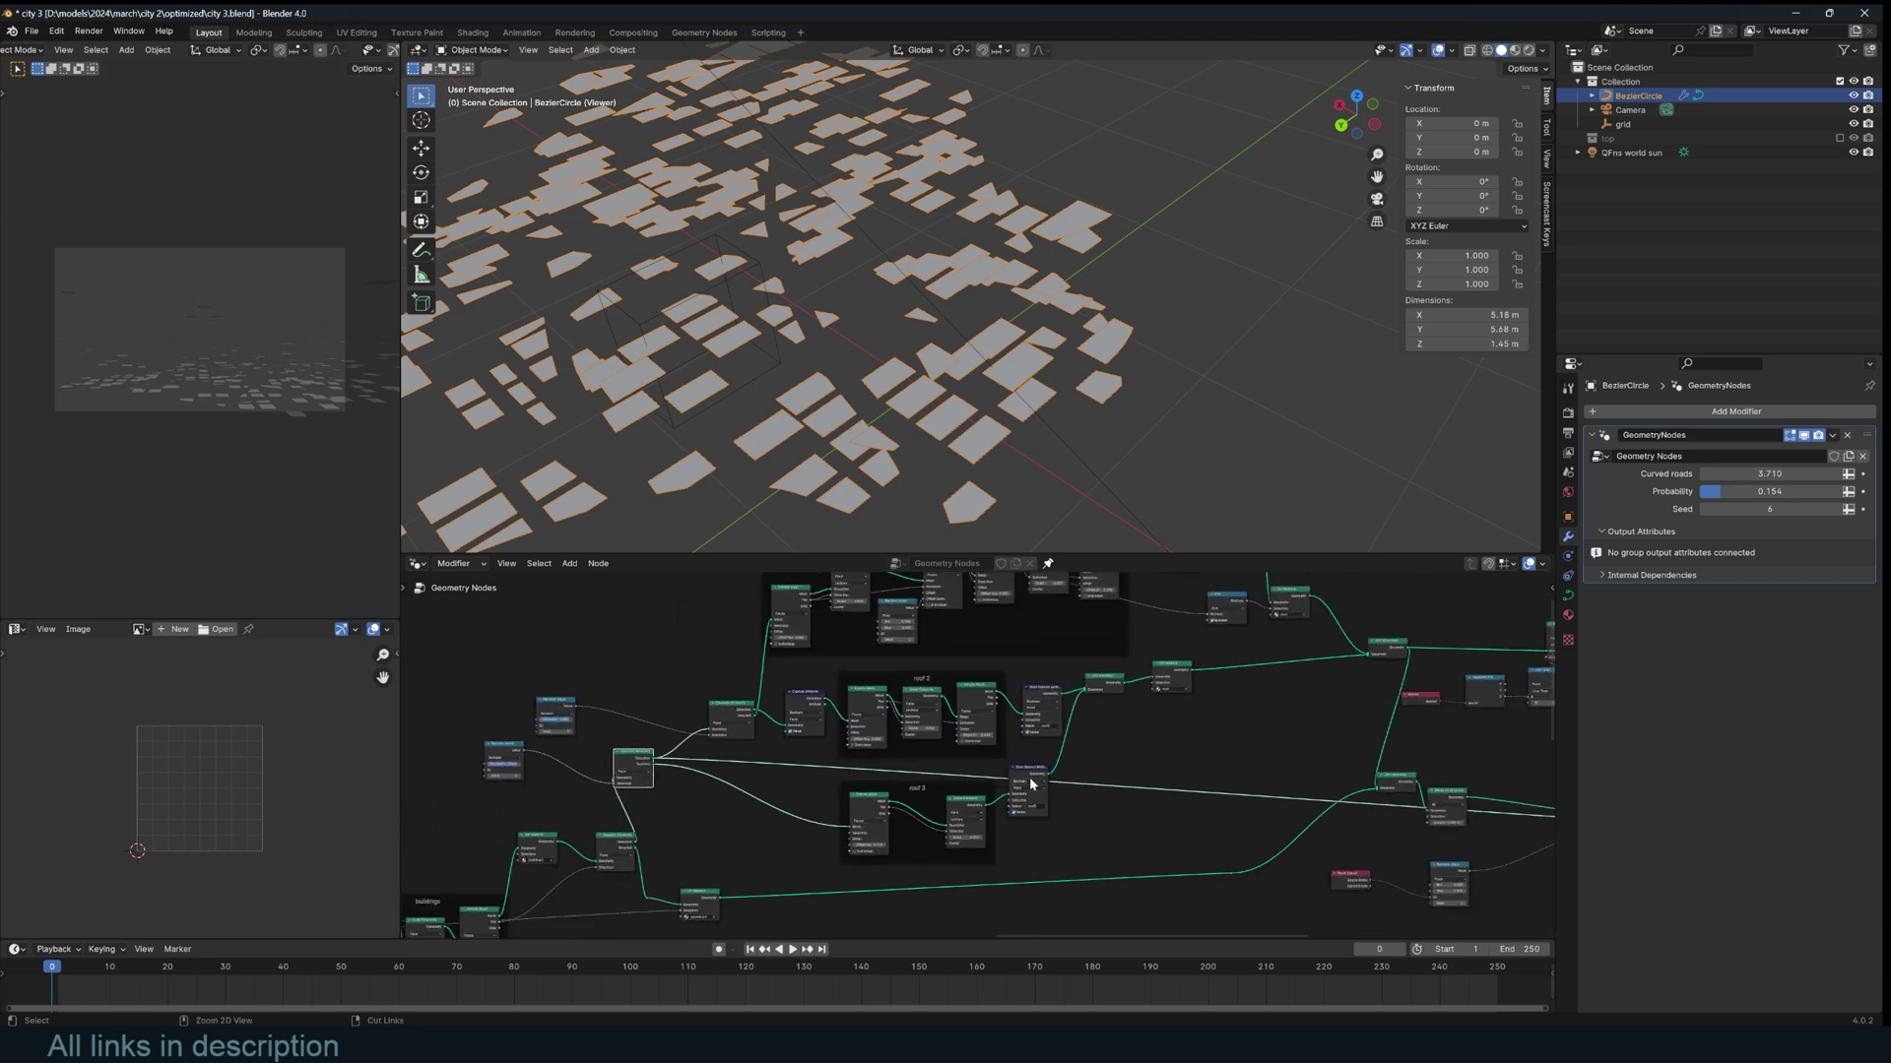
{"action": "left_click", "coordinate": [1032, 775], "text": "ctrl+shift"}
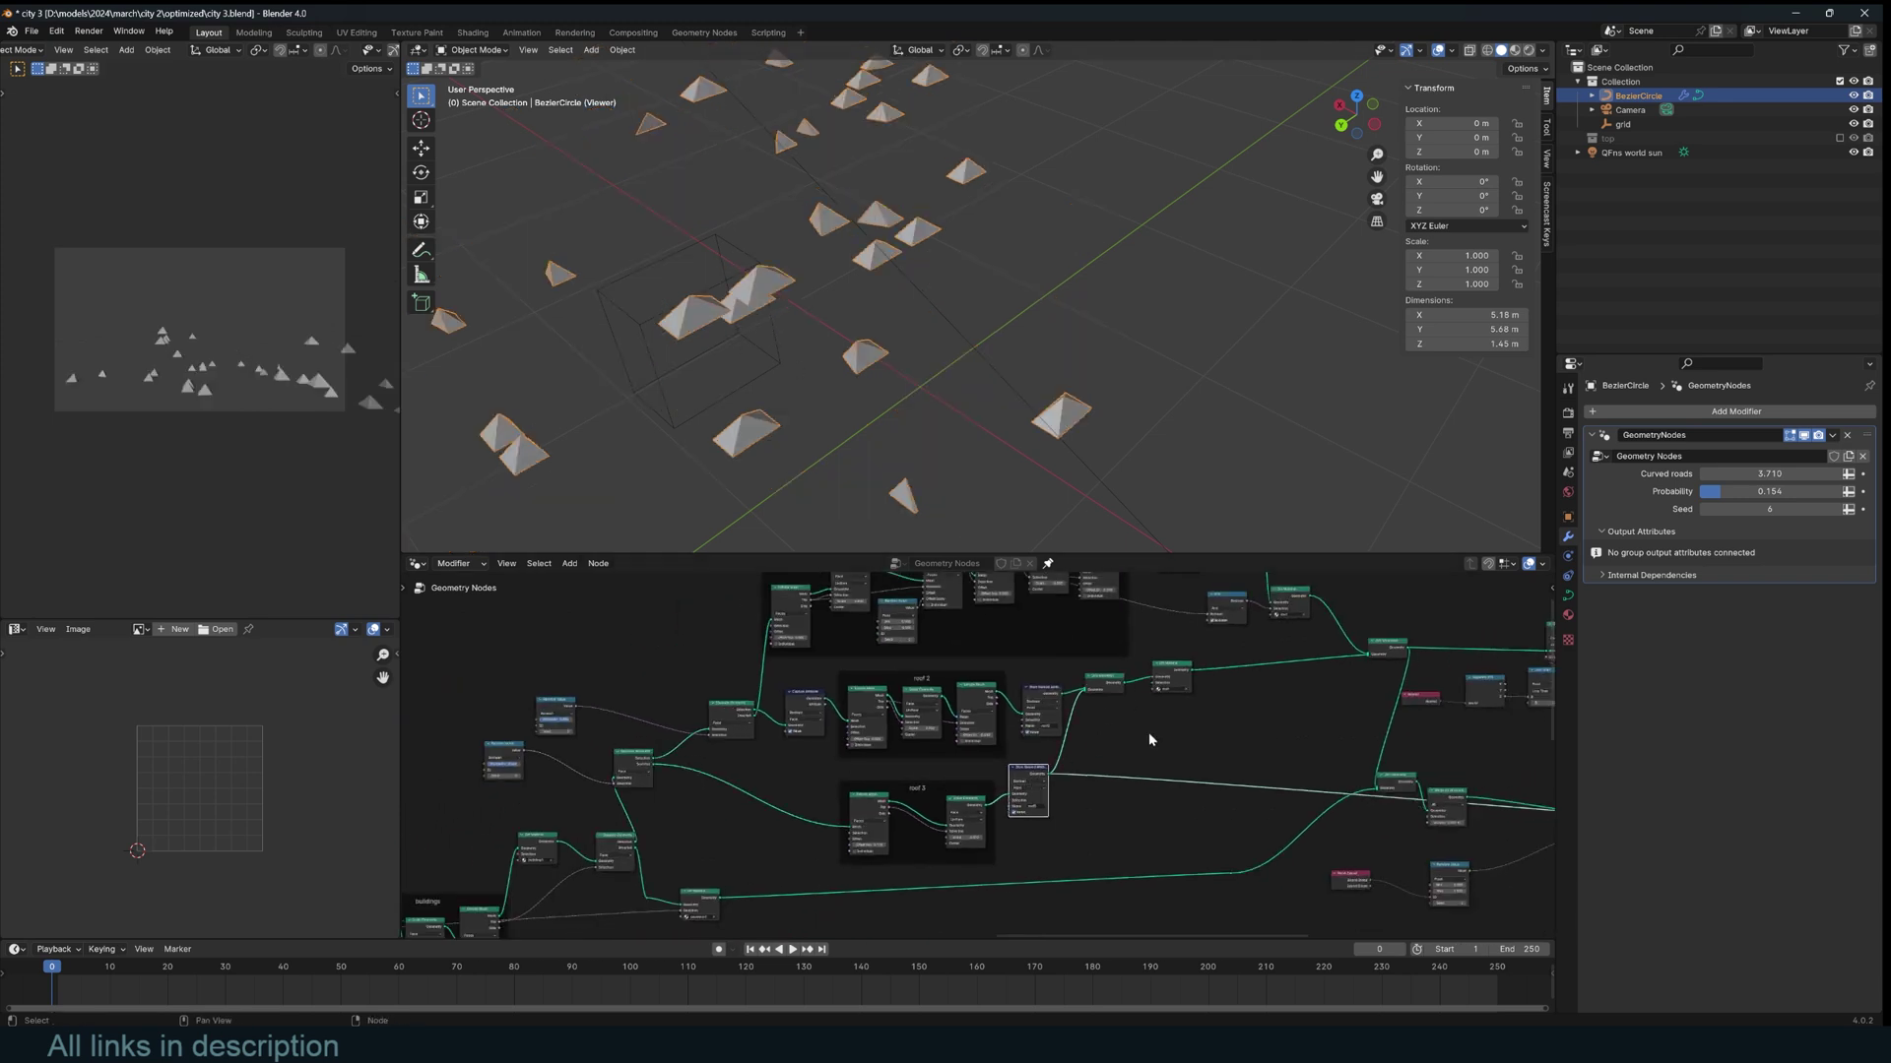
Preview the attribute node following the roof 2 frame and view the flat roofs from a lower angle.
{"action": "middle_click_drag", "start_coordinate": [1149, 734], "coordinate": [1108, 781]}
{"action": "left_click", "coordinate": [1017, 742], "text": "ctrl+shift"}
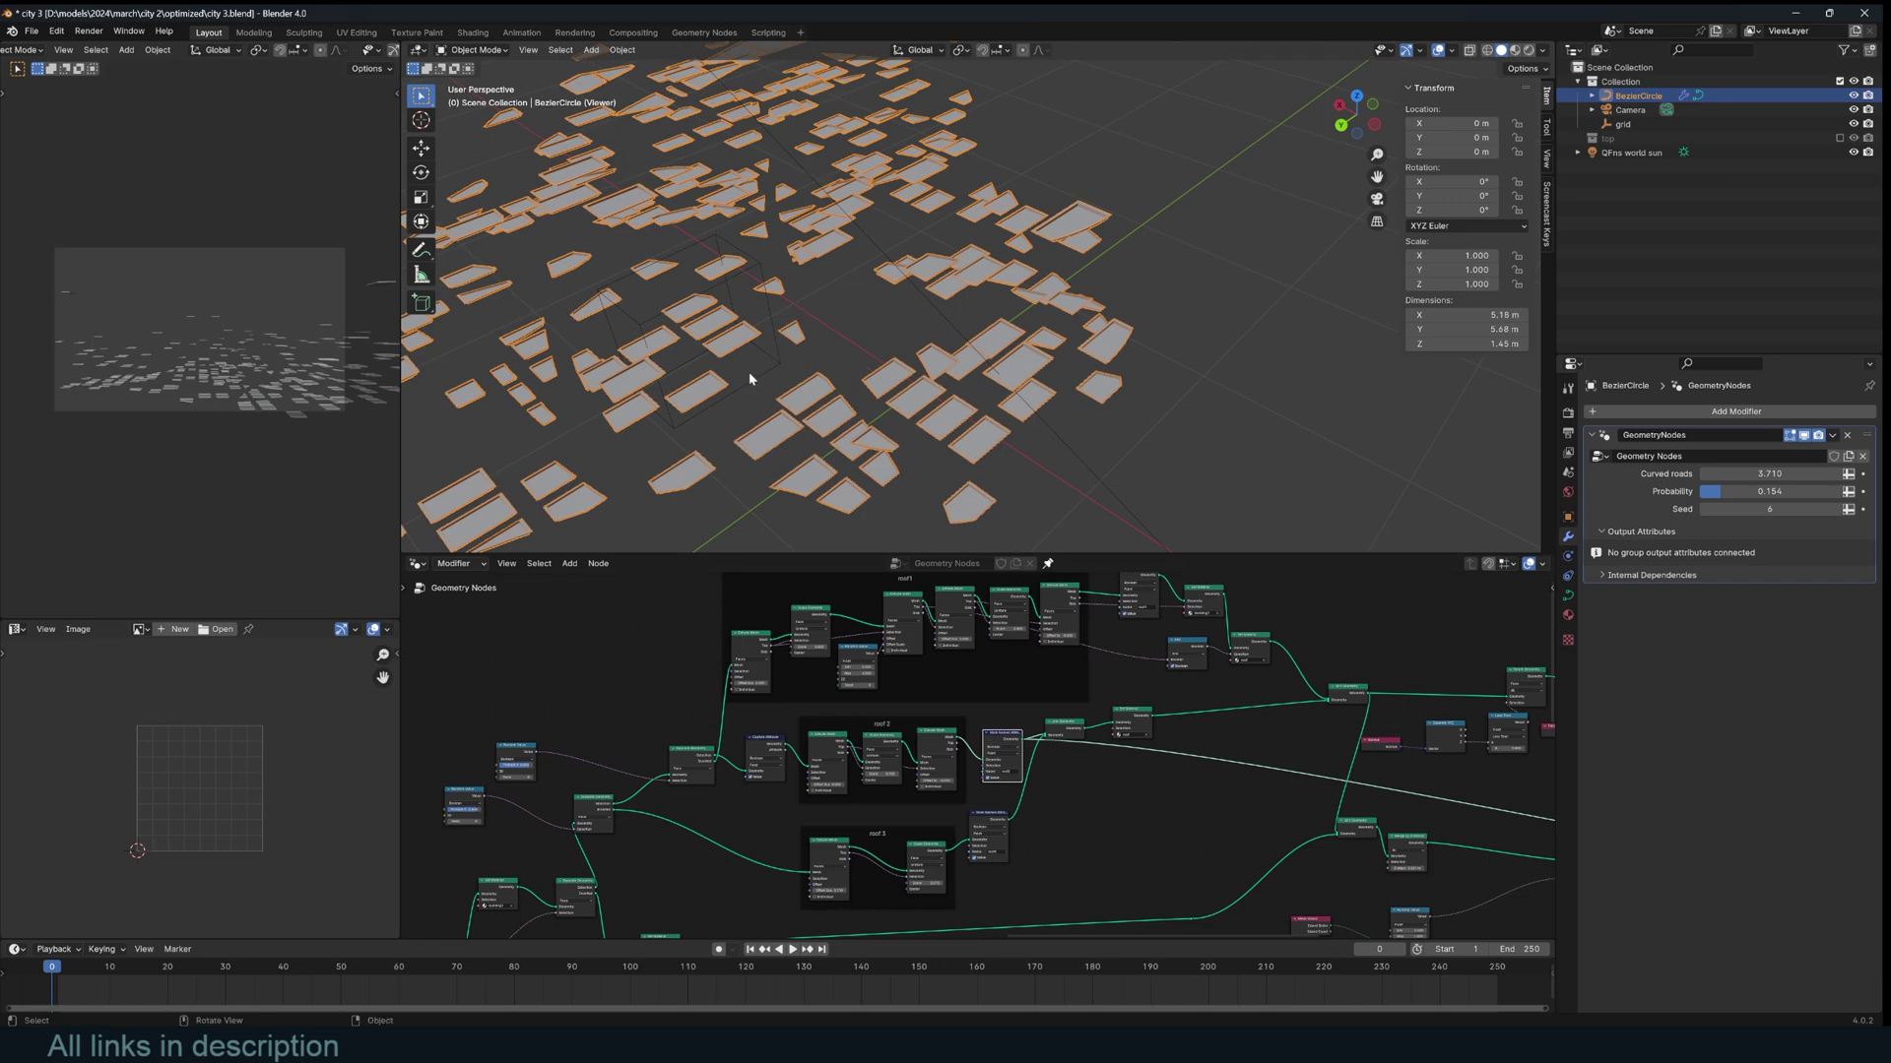
{"action": "middle_click_drag", "start_coordinate": [751, 374], "coordinate": [813, 270]}
Preview the Join Geometry node that merges the roofs with the building bodies.
{"action": "middle_click_drag", "start_coordinate": [1049, 623], "coordinate": [968, 721]}
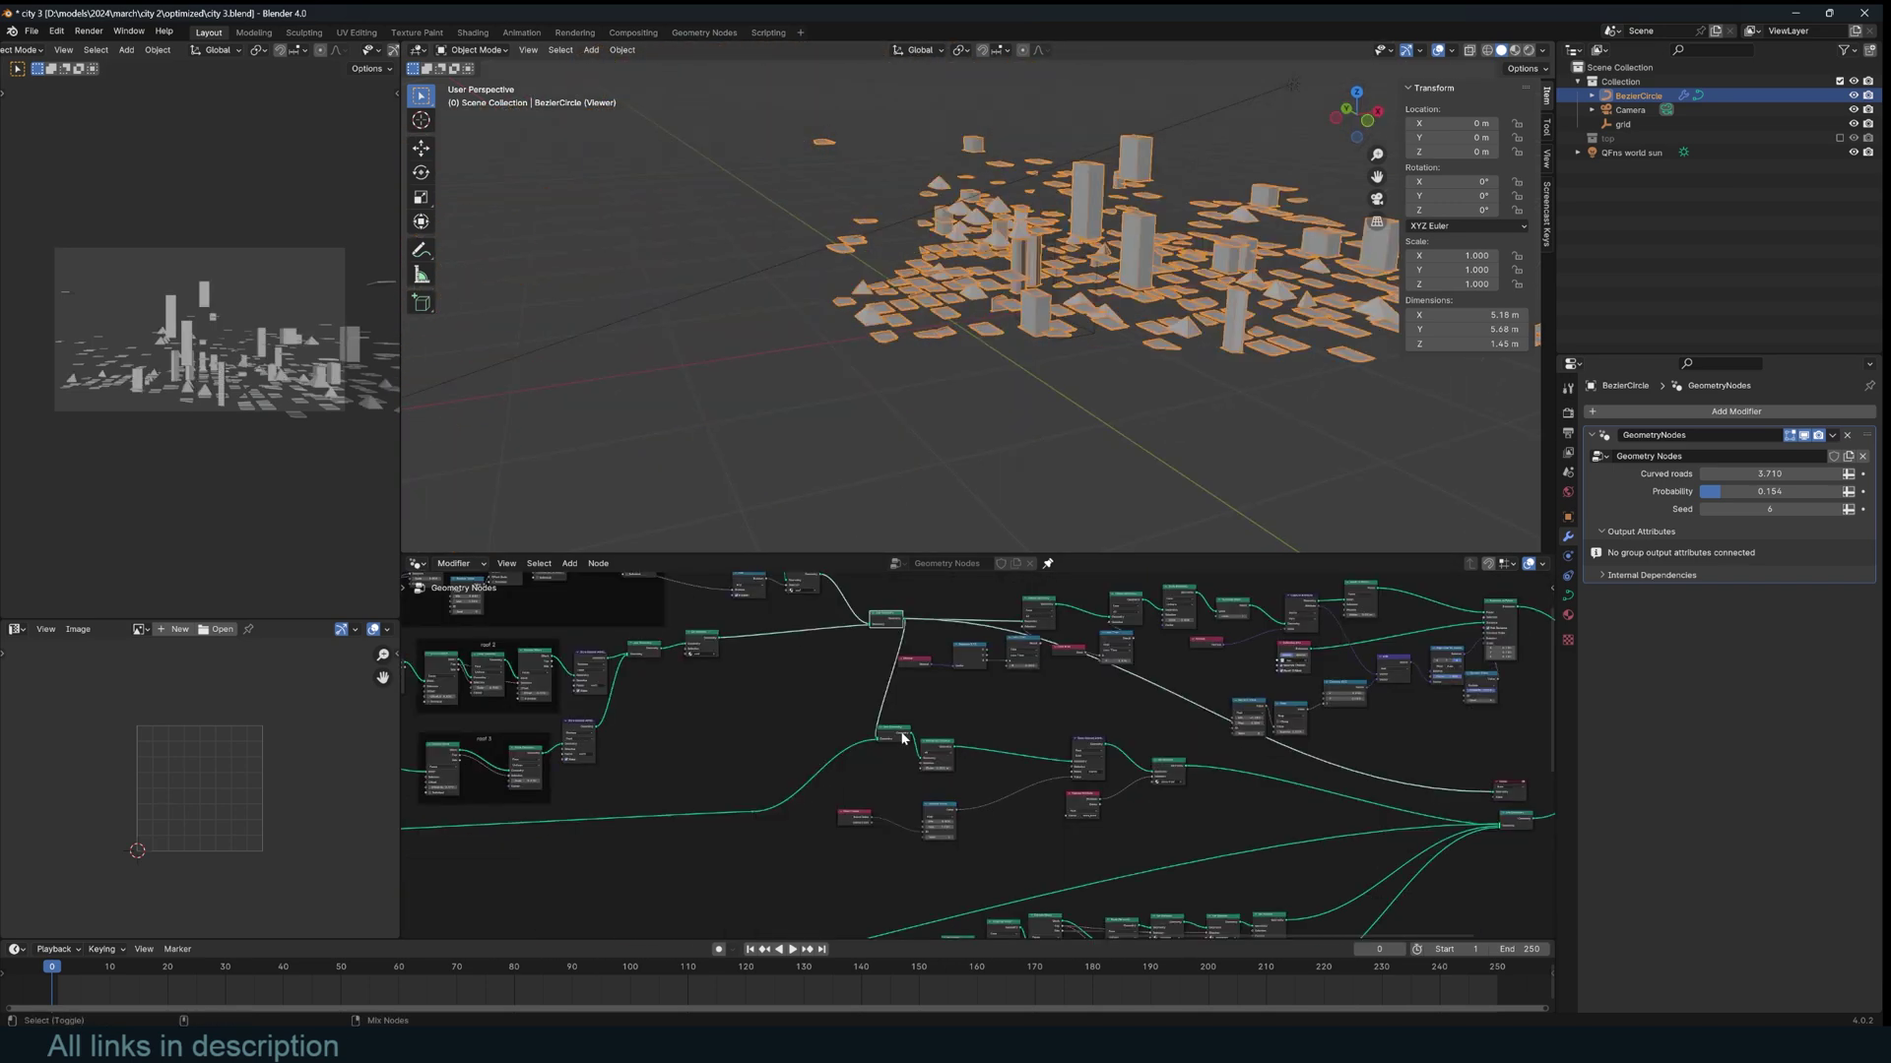
{"action": "left_click", "coordinate": [902, 736], "text": "ctrl+shift"}
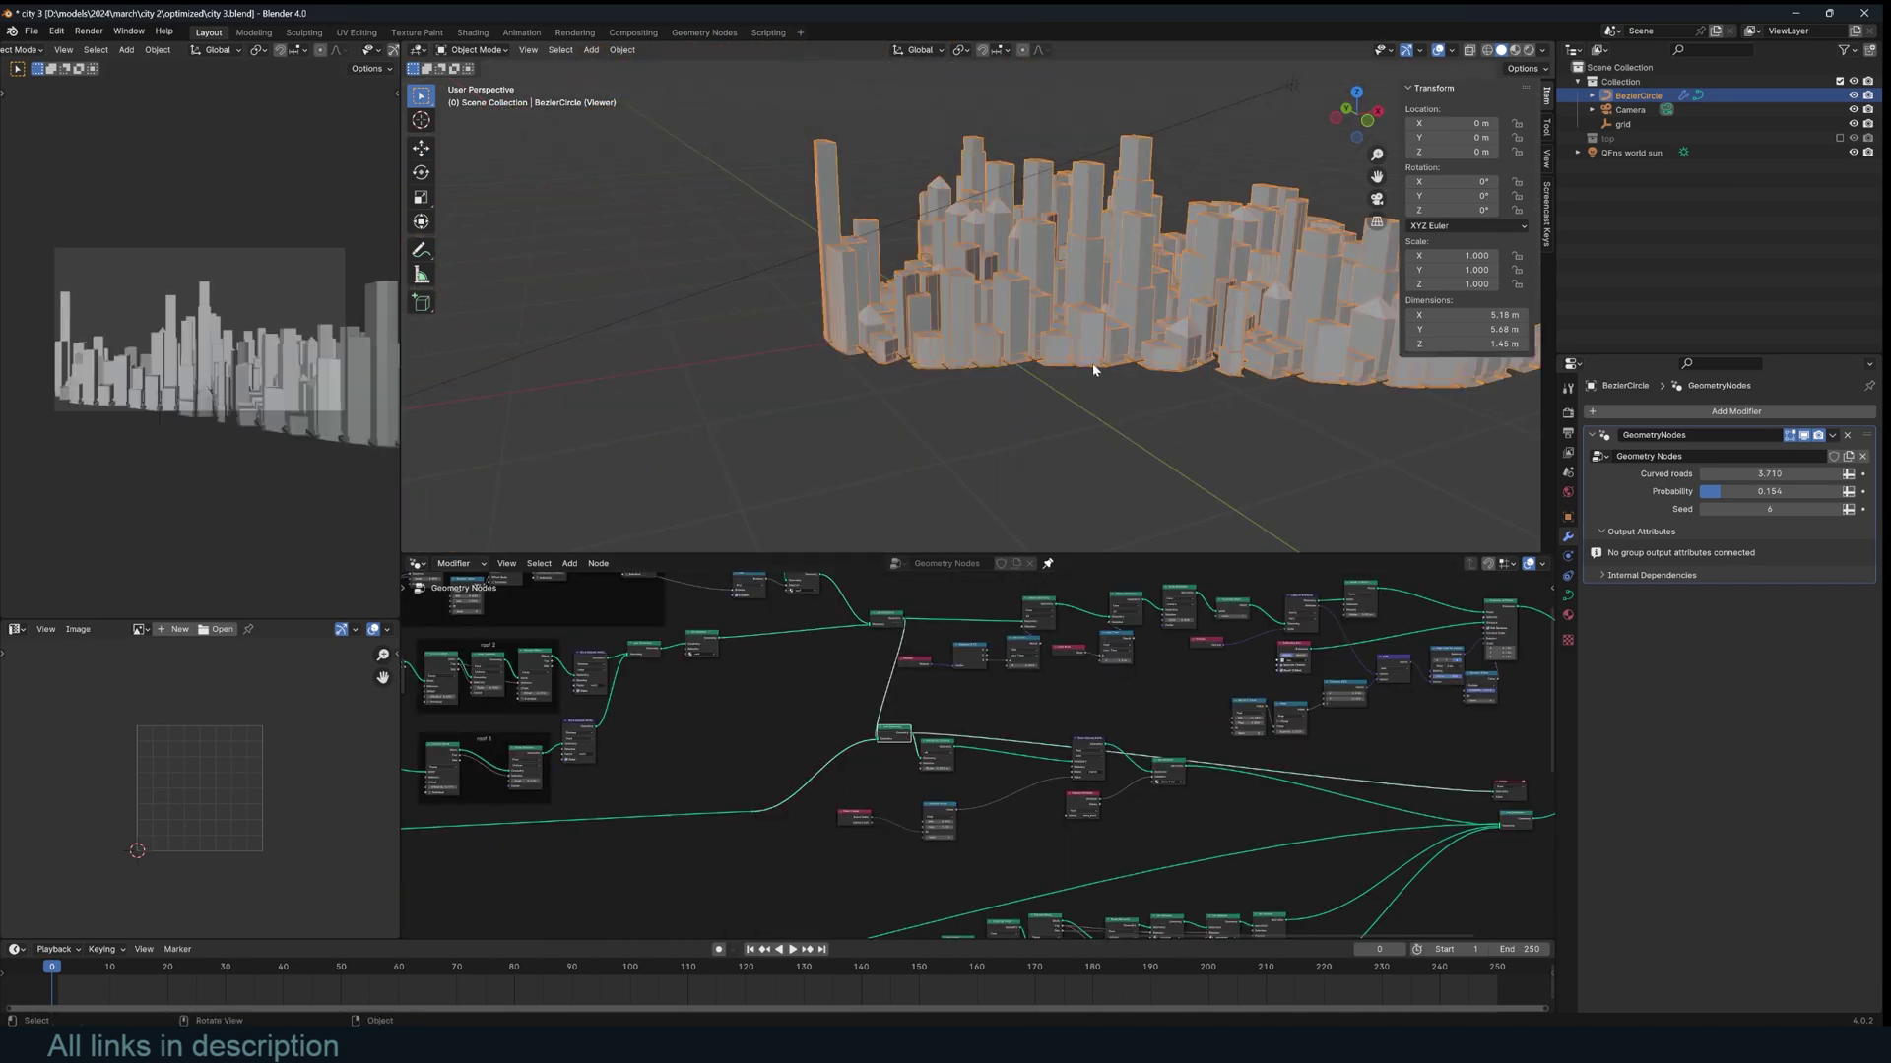
Preview the final Join Geometry node with material colours, view the textured city from several angles and show the render properties.
{"action": "middle_click_drag", "start_coordinate": [1095, 369], "coordinate": [1034, 472]}
{"action": "middle_click_drag", "start_coordinate": [1072, 698], "coordinate": [938, 647]}
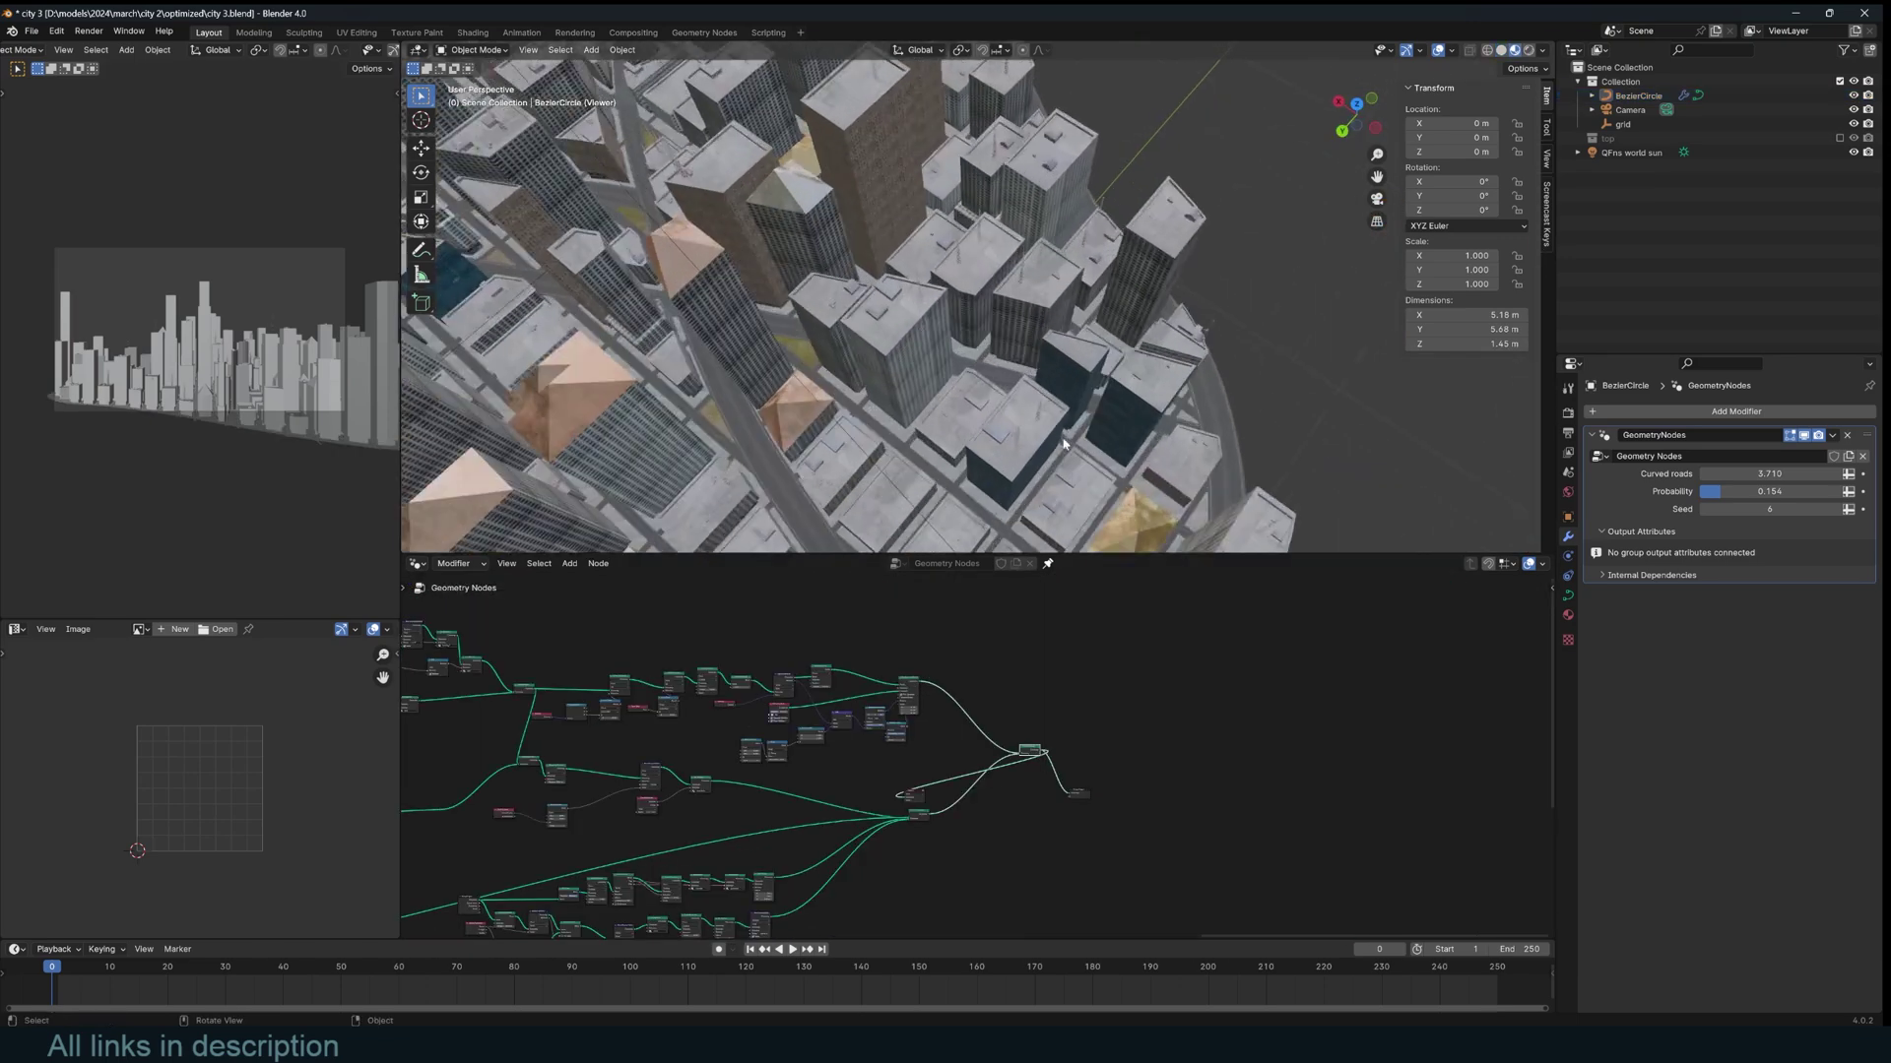
{"action": "middle_click_drag", "start_coordinate": [1067, 439], "coordinate": [996, 423]}
{"action": "scroll", "coordinate": [1111, 480], "scroll_direction": "down", "scroll_amount": 4}
{"action": "left_click", "coordinate": [1567, 413]}
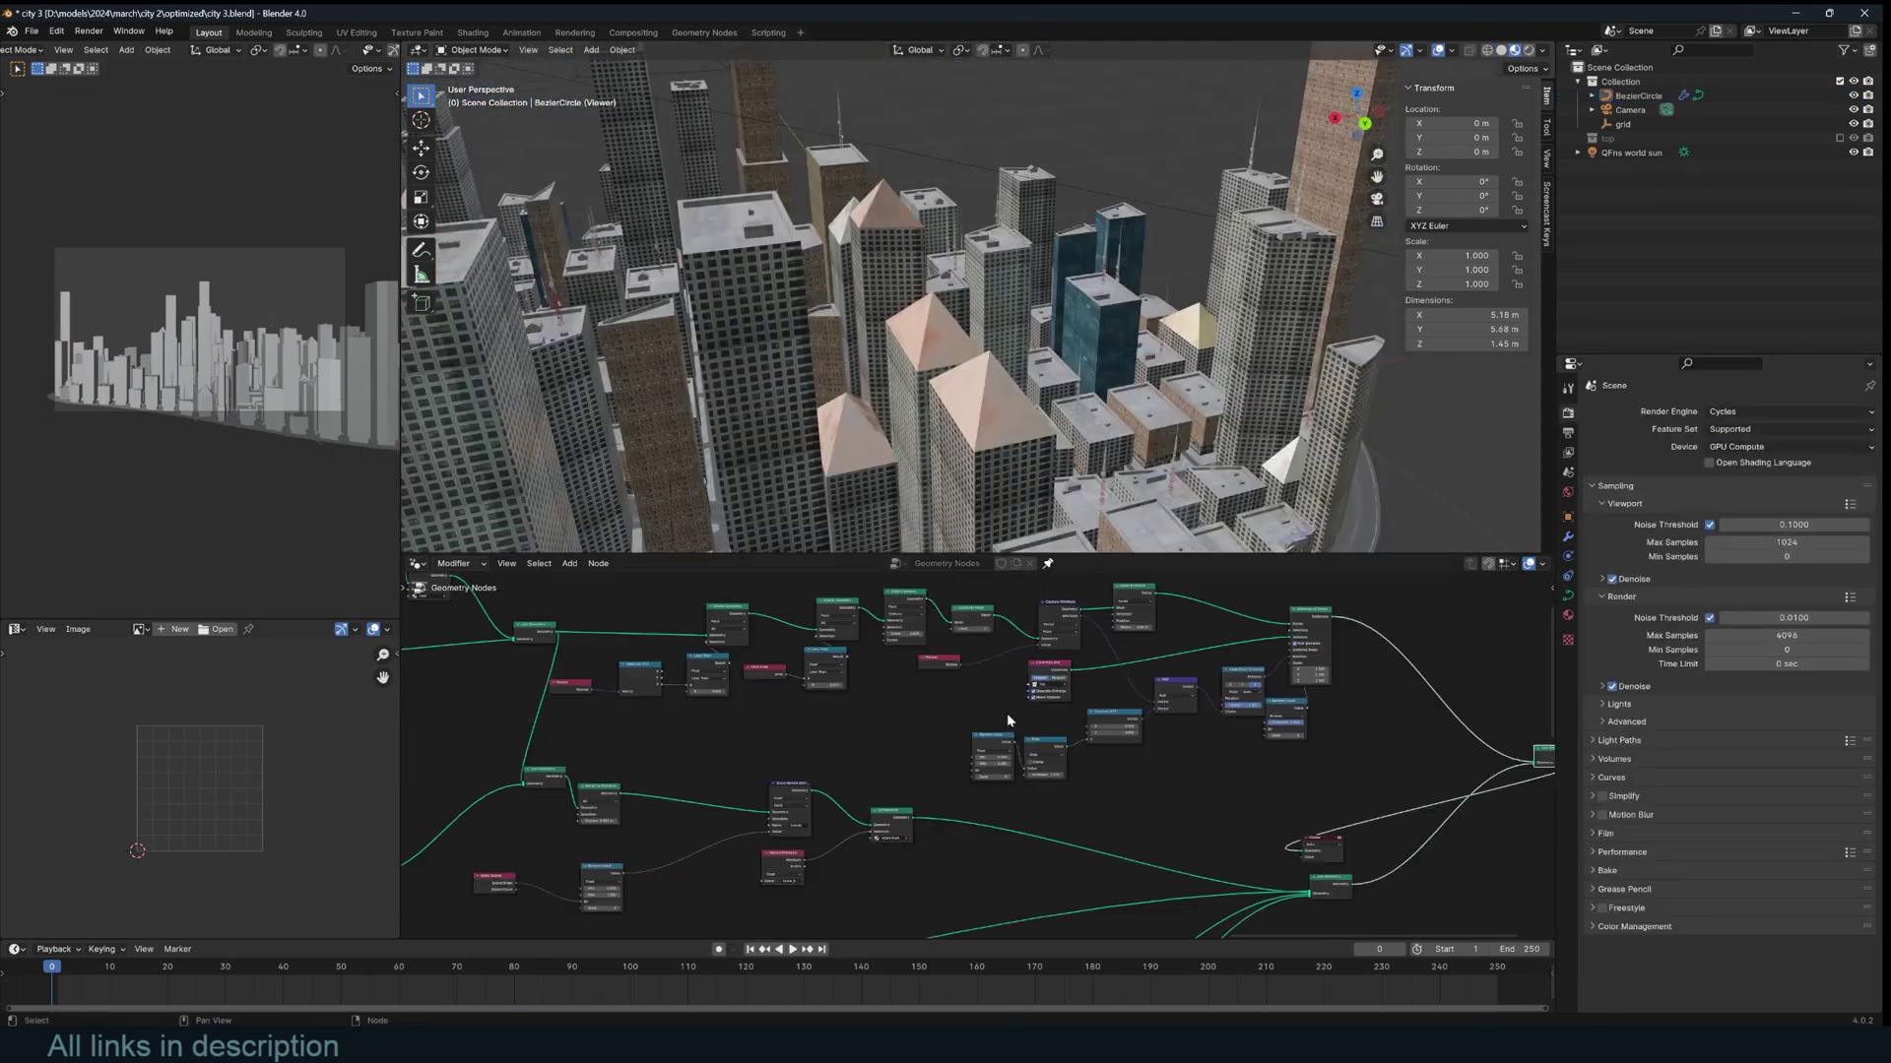
Preview the node that joins all the roofs and the Separate Geometry node that isolates some of the flat ones.
{"action": "scroll", "coordinate": [1007, 715], "scroll_direction": "down", "scroll_amount": 2}
{"action": "middle_click_drag", "start_coordinate": [1008, 716], "coordinate": [948, 738]}
{"action": "scroll", "coordinate": [948, 737], "scroll_direction": "up", "scroll_amount": 2}
{"action": "left_click", "coordinate": [470, 654], "text": "ctrl+shift"}
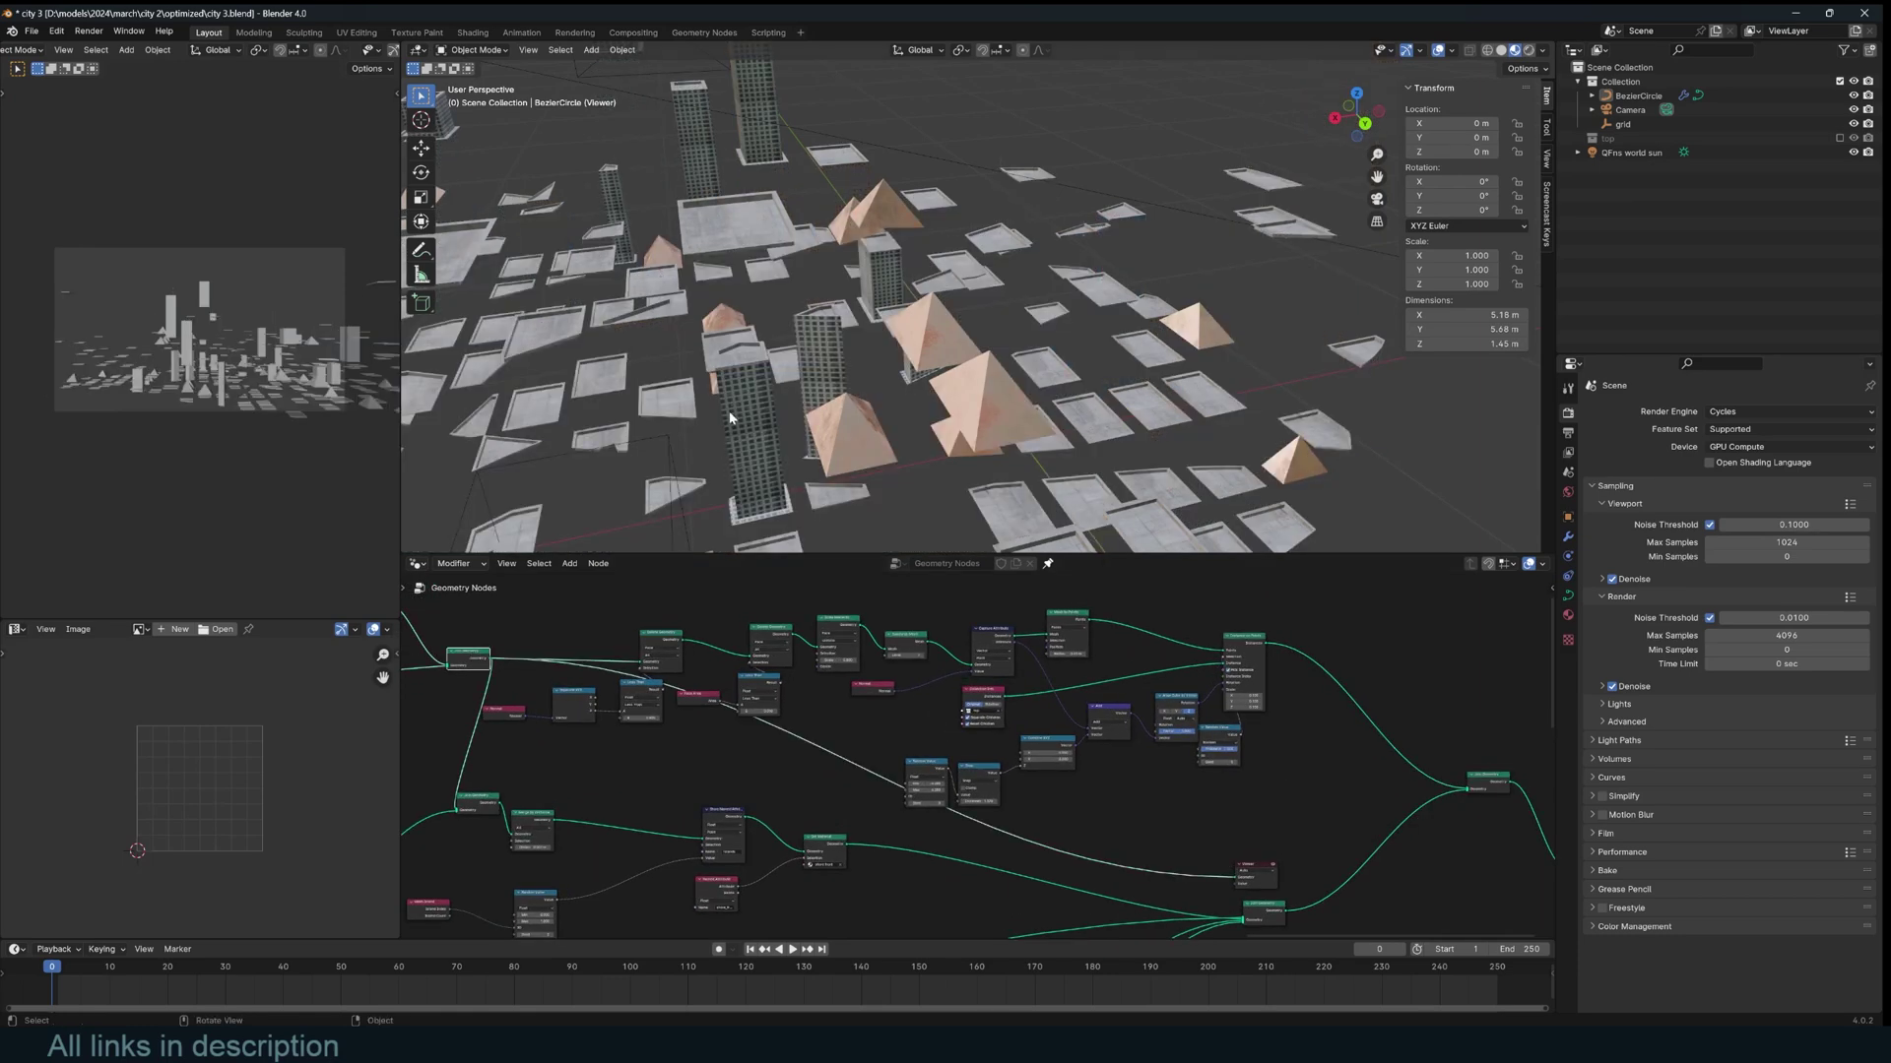
{"action": "left_click", "coordinate": [674, 641], "text": "ctrl+shift"}
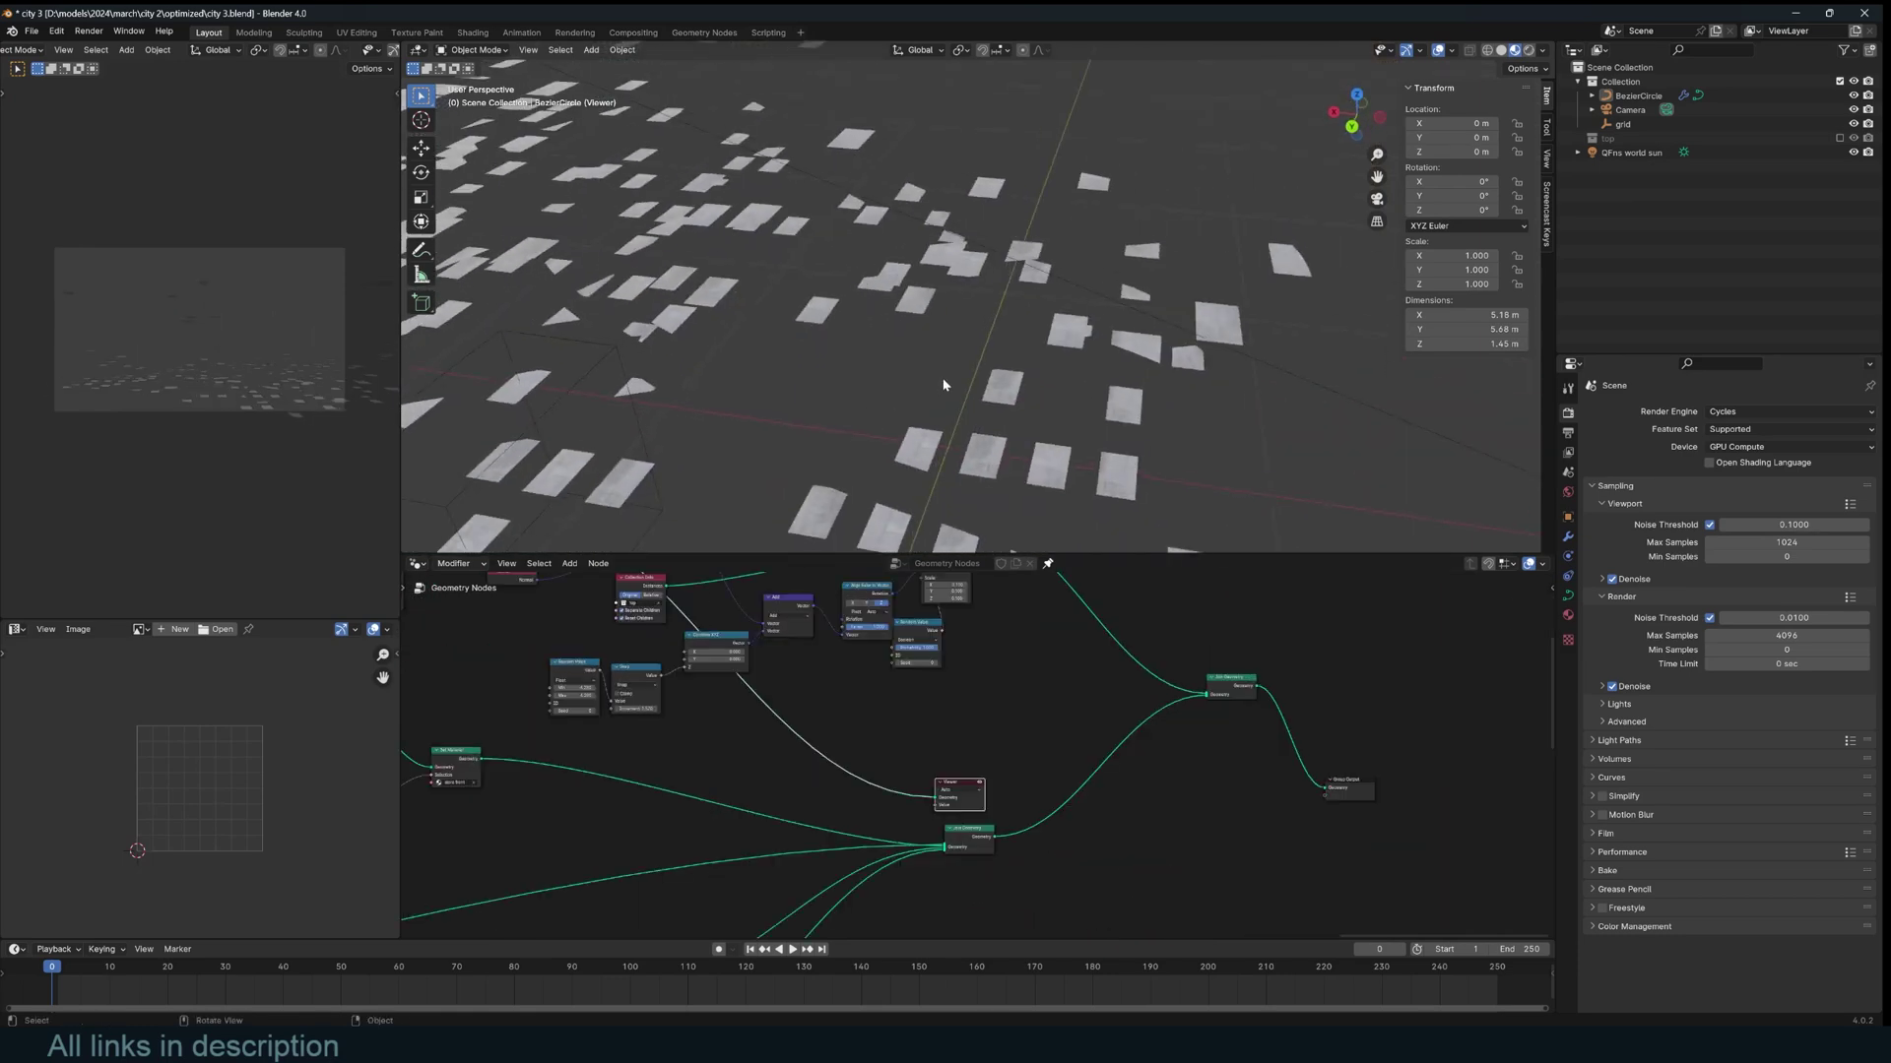
Preview the Mesh to Points node and inspect its roof points in solid shading.
{"action": "scroll", "coordinate": [946, 385], "scroll_direction": "up", "scroll_amount": 3}
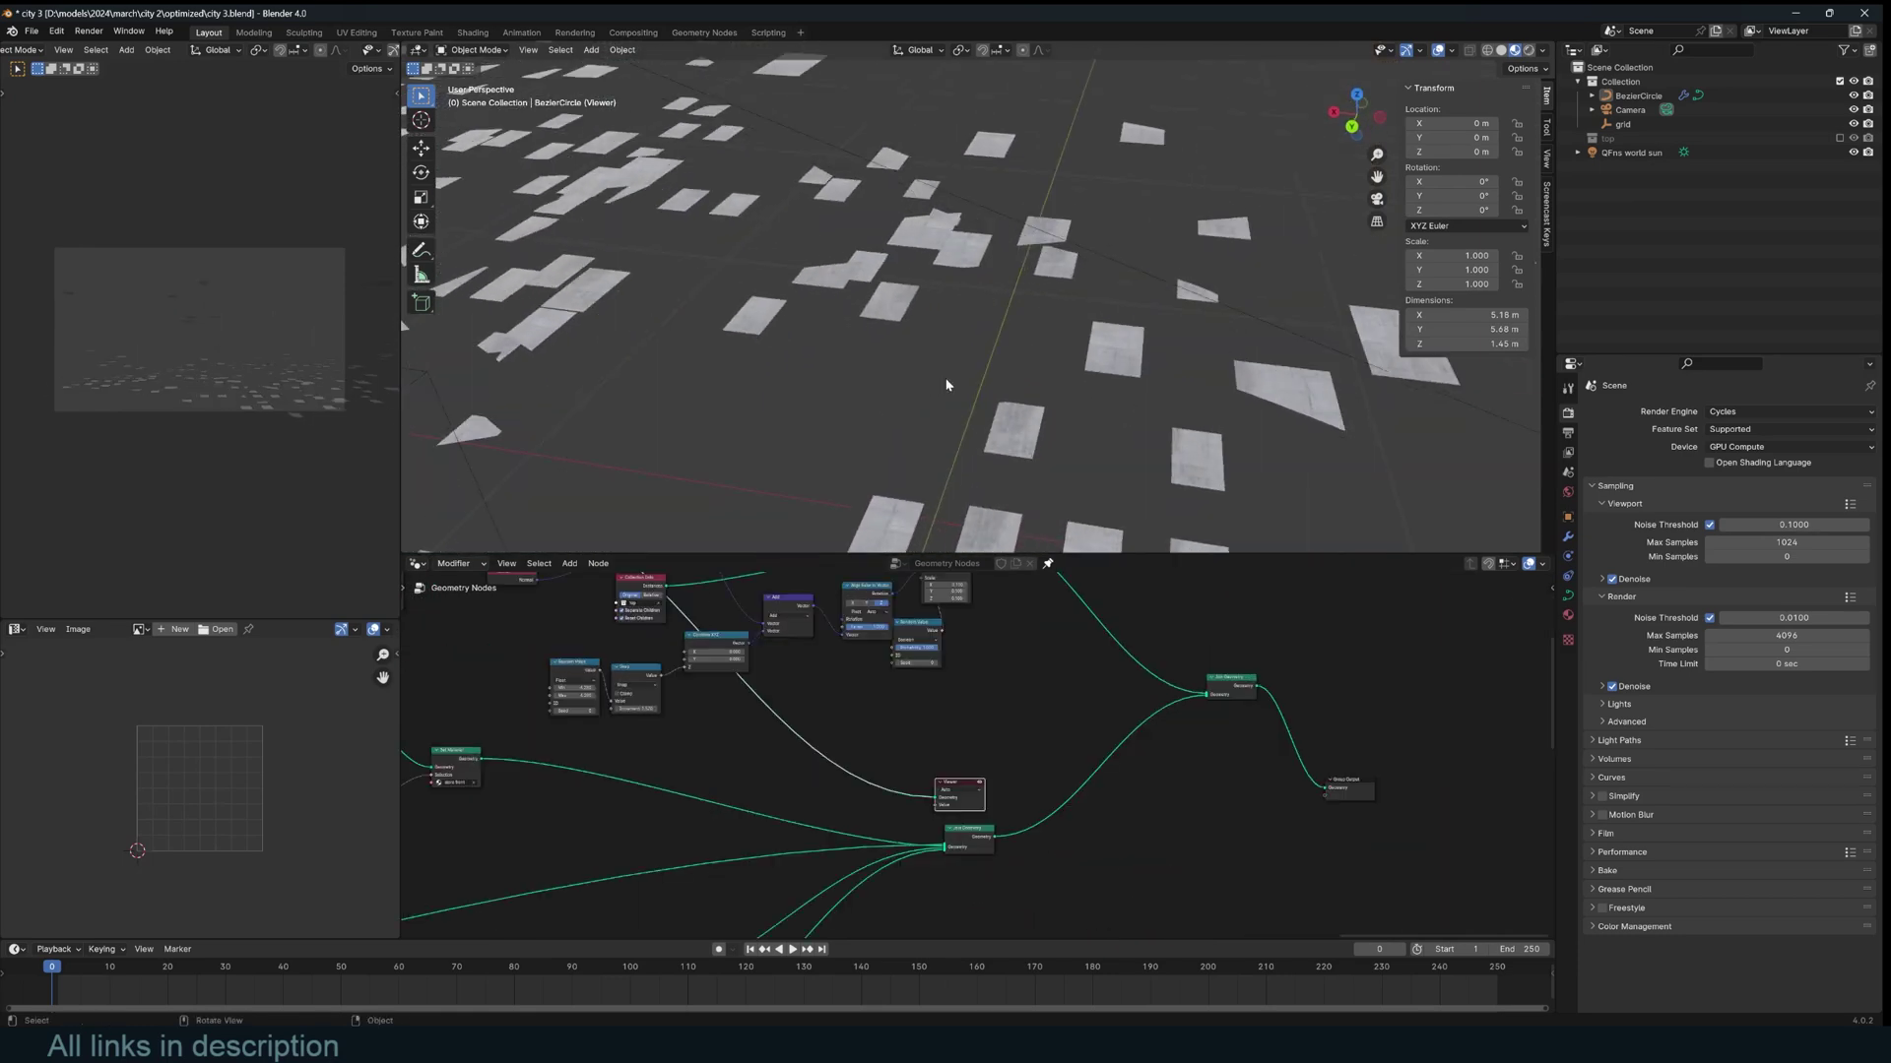
{"action": "middle_click_drag", "start_coordinate": [951, 383], "coordinate": [943, 384]}
{"action": "middle_click_drag", "start_coordinate": [794, 683], "coordinate": [886, 735]}
{"action": "left_click", "coordinate": [917, 659], "text": "ctrl+shift"}
{"action": "scroll", "coordinate": [917, 688], "scroll_direction": "up", "scroll_amount": 1}
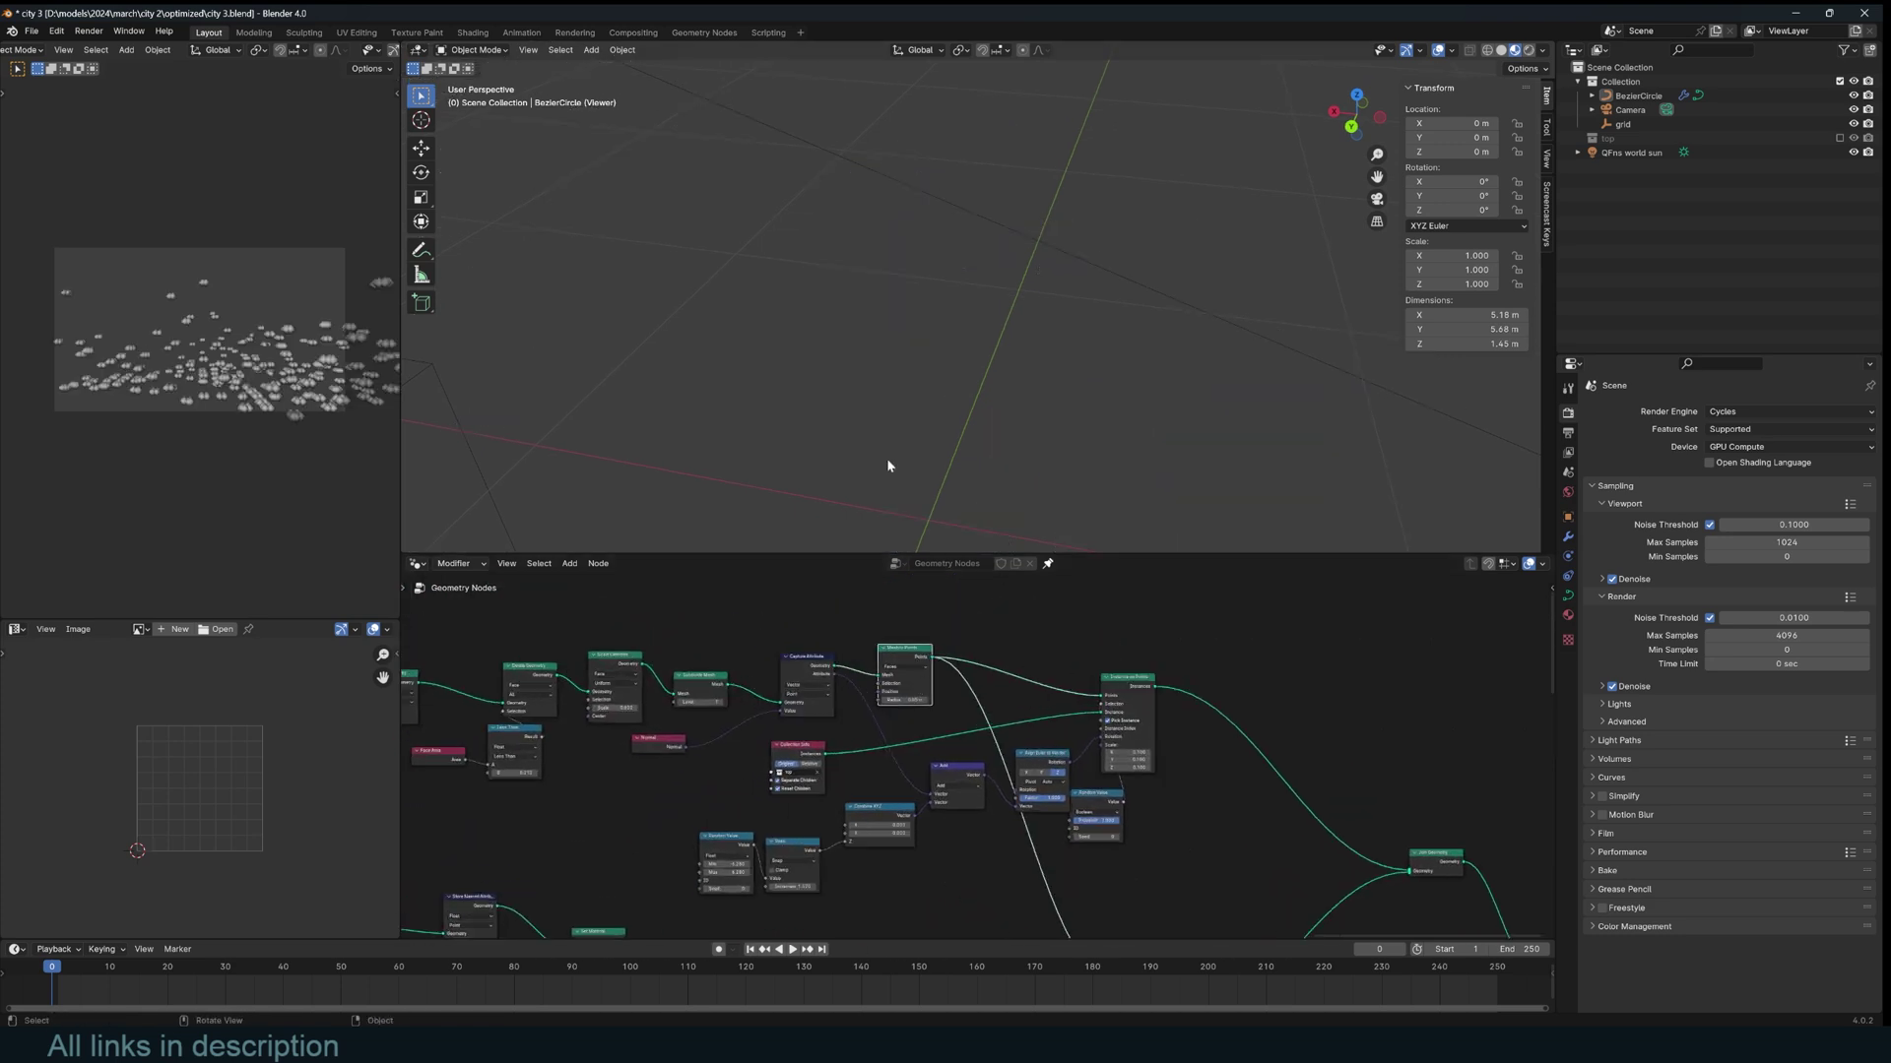
{"action": "scroll", "coordinate": [886, 411], "scroll_direction": "down", "scroll_amount": 2}
{"action": "left_click", "coordinate": [1500, 52]}
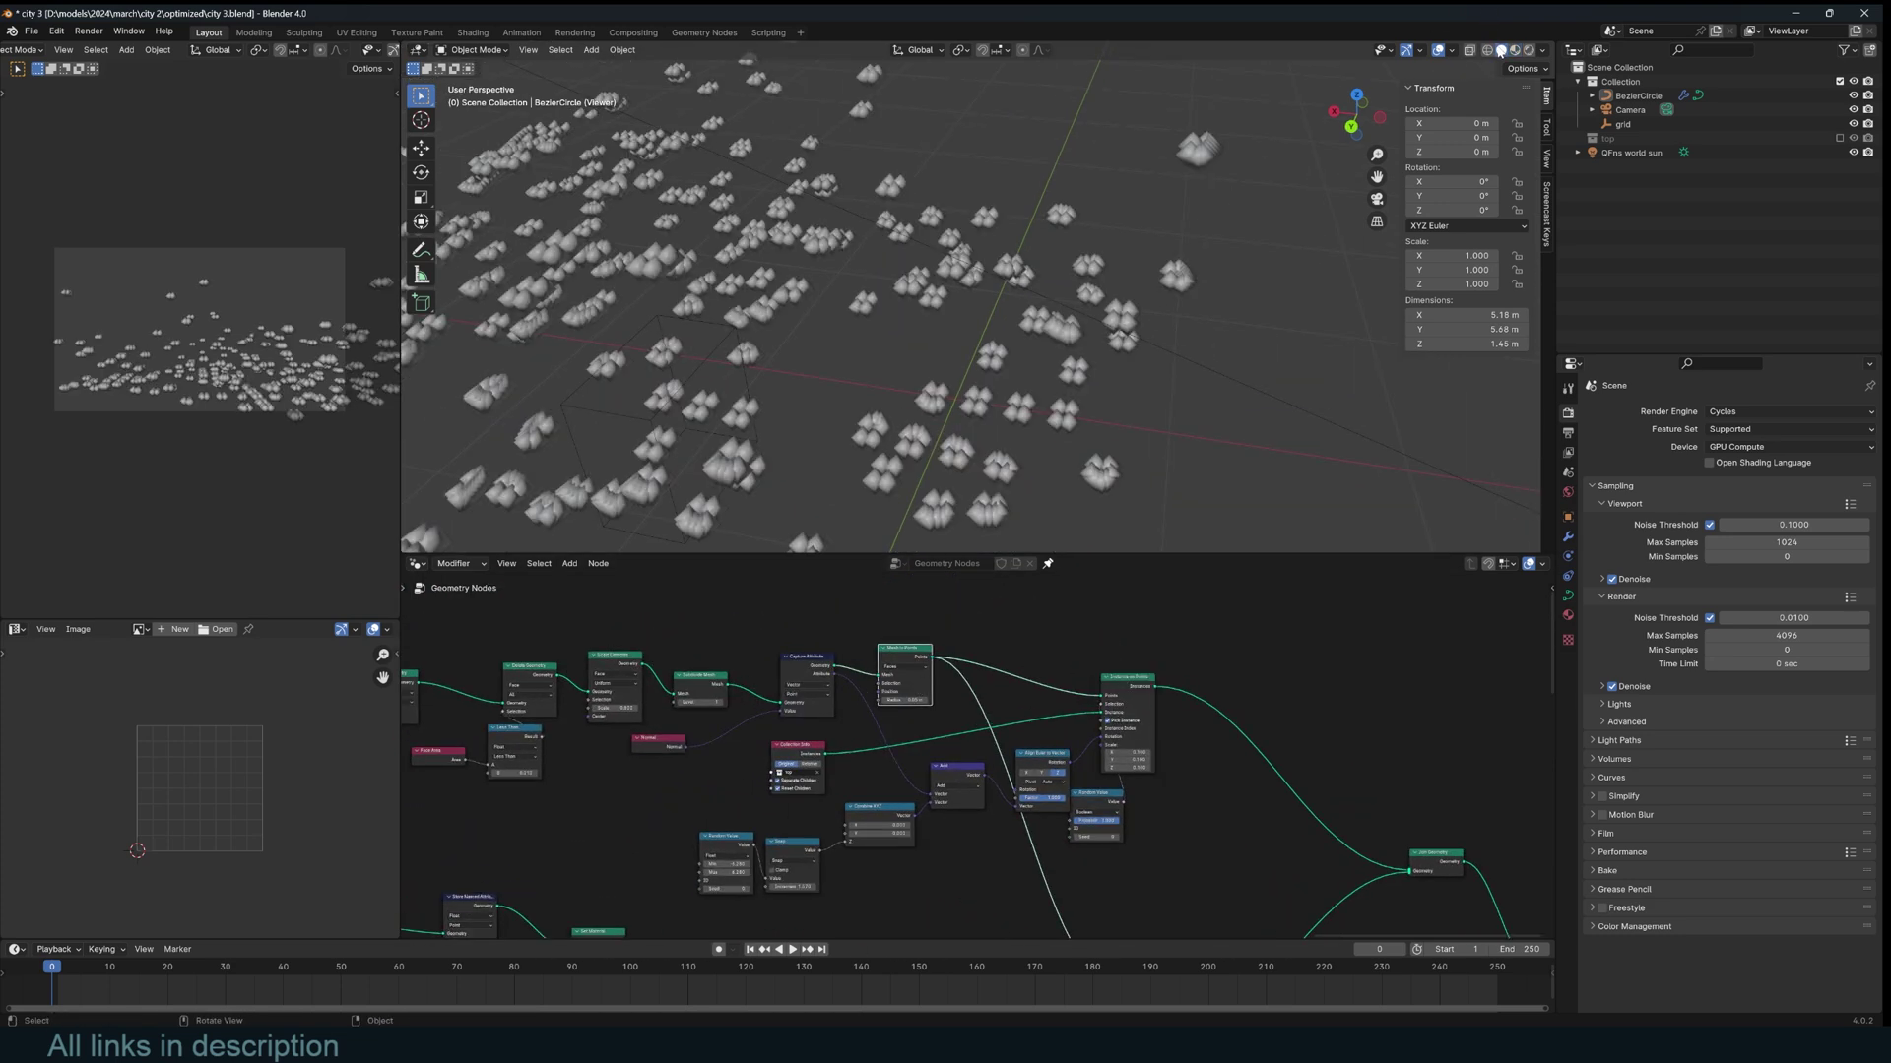
{"action": "middle_click_drag", "start_coordinate": [1046, 313], "coordinate": [1073, 443]}
{"action": "scroll", "coordinate": [1091, 612], "scroll_direction": "up", "scroll_amount": 2}
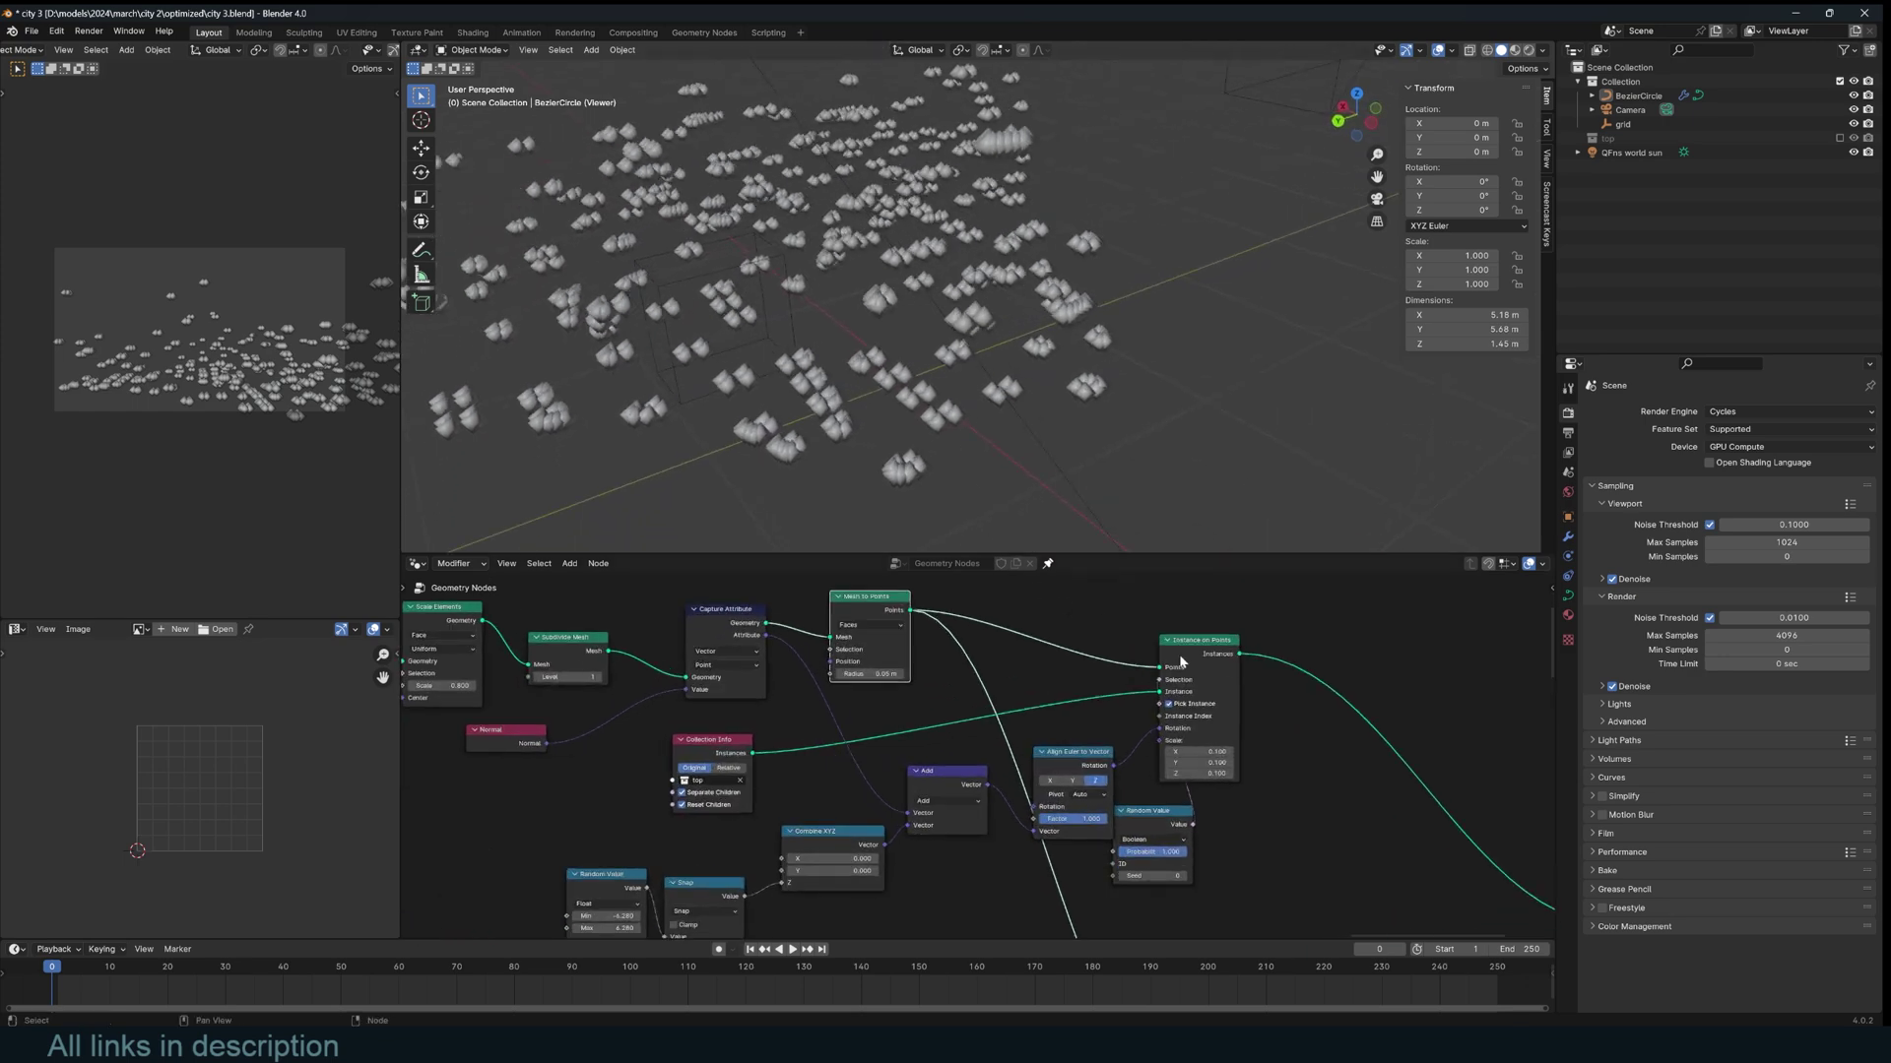
Preview the rooftop Instance on Points node, and the complete city from the final Join Geometry node in rendered shading.
{"action": "left_click", "coordinate": [1210, 647], "text": "ctrl+shift"}
{"action": "mouse_move", "coordinate": [888, 244]}
{"action": "middle_mouse_down"}
{"action": "mouse_move", "coordinate": [1039, 197]}
{"action": "mouse_move", "coordinate": [997, 245]}
{"action": "mouse_move", "coordinate": [938, 181]}
{"action": "mouse_move", "coordinate": [871, 203]}
{"action": "mouse_move", "coordinate": [886, 212]}
{"action": "middle_mouse_up"}
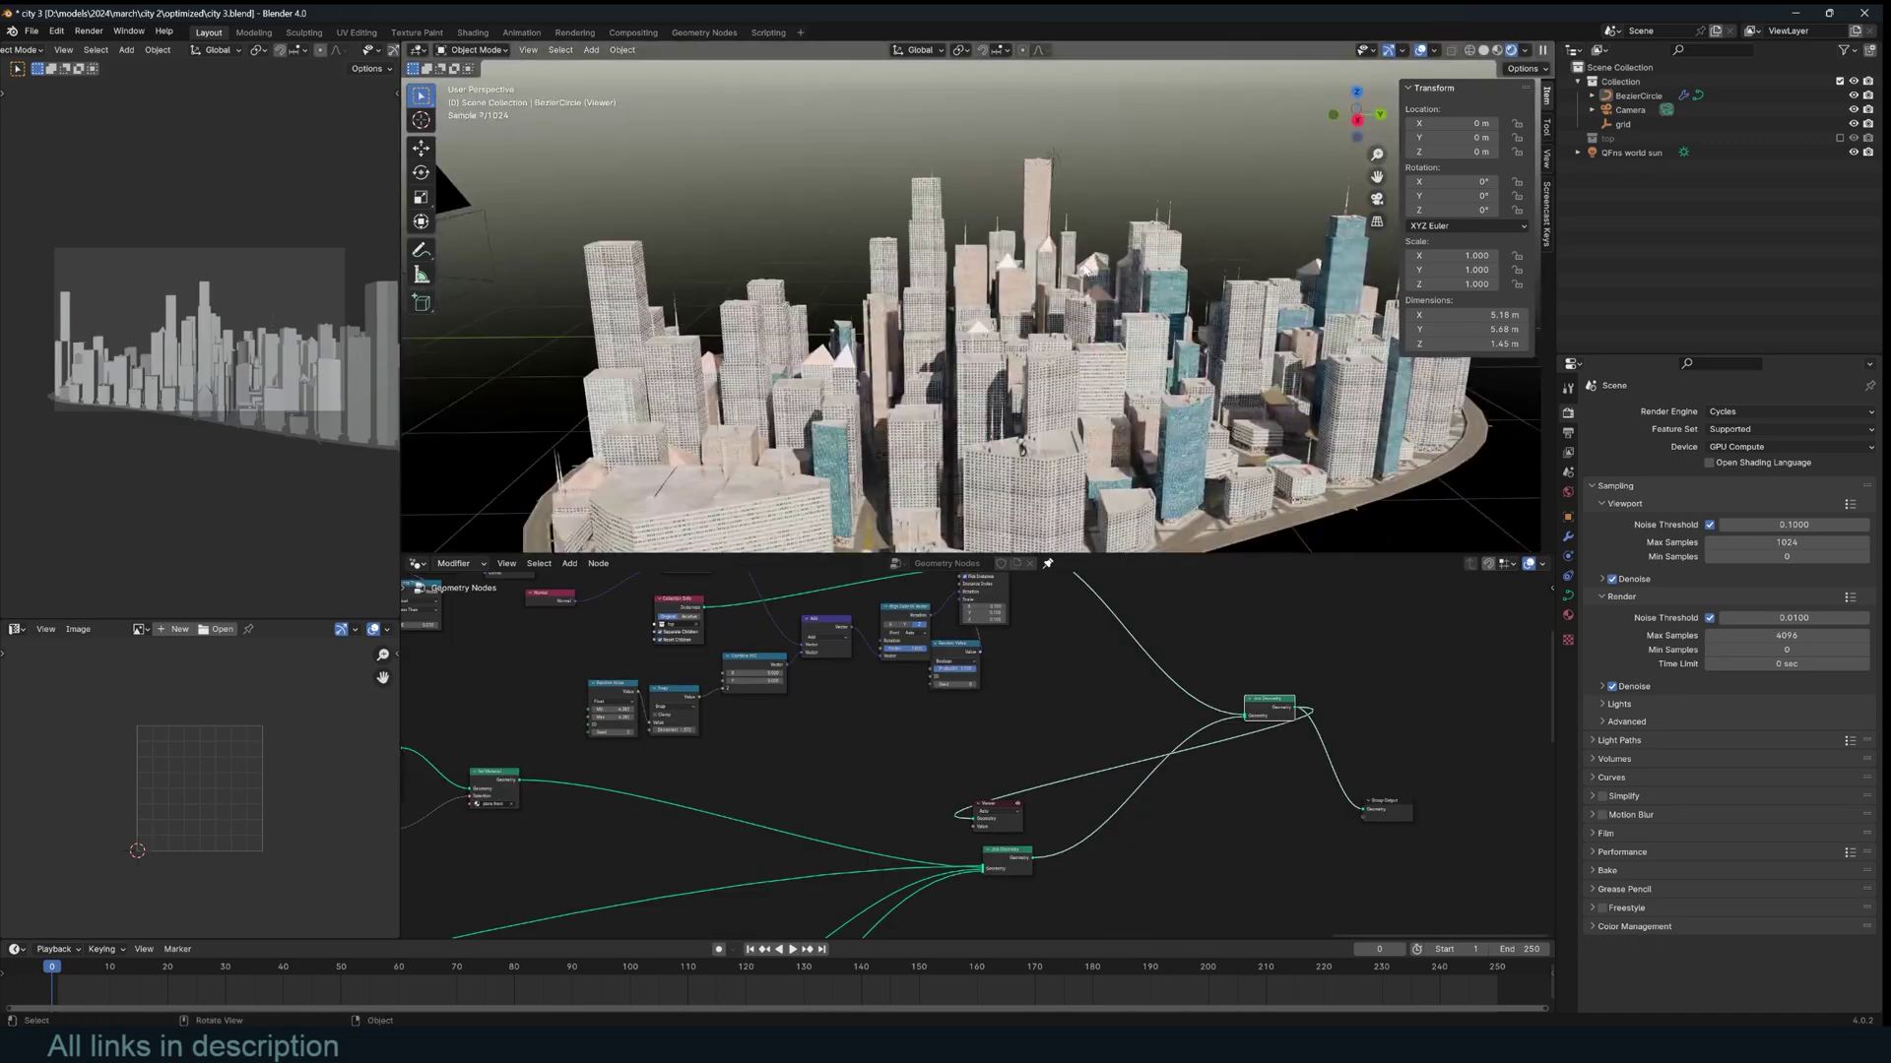
{"action": "scroll", "coordinate": [1160, 307], "scroll_direction": "down", "scroll_amount": 4}
{"action": "scroll", "coordinate": [1160, 306], "scroll_direction": "up", "scroll_amount": 3}
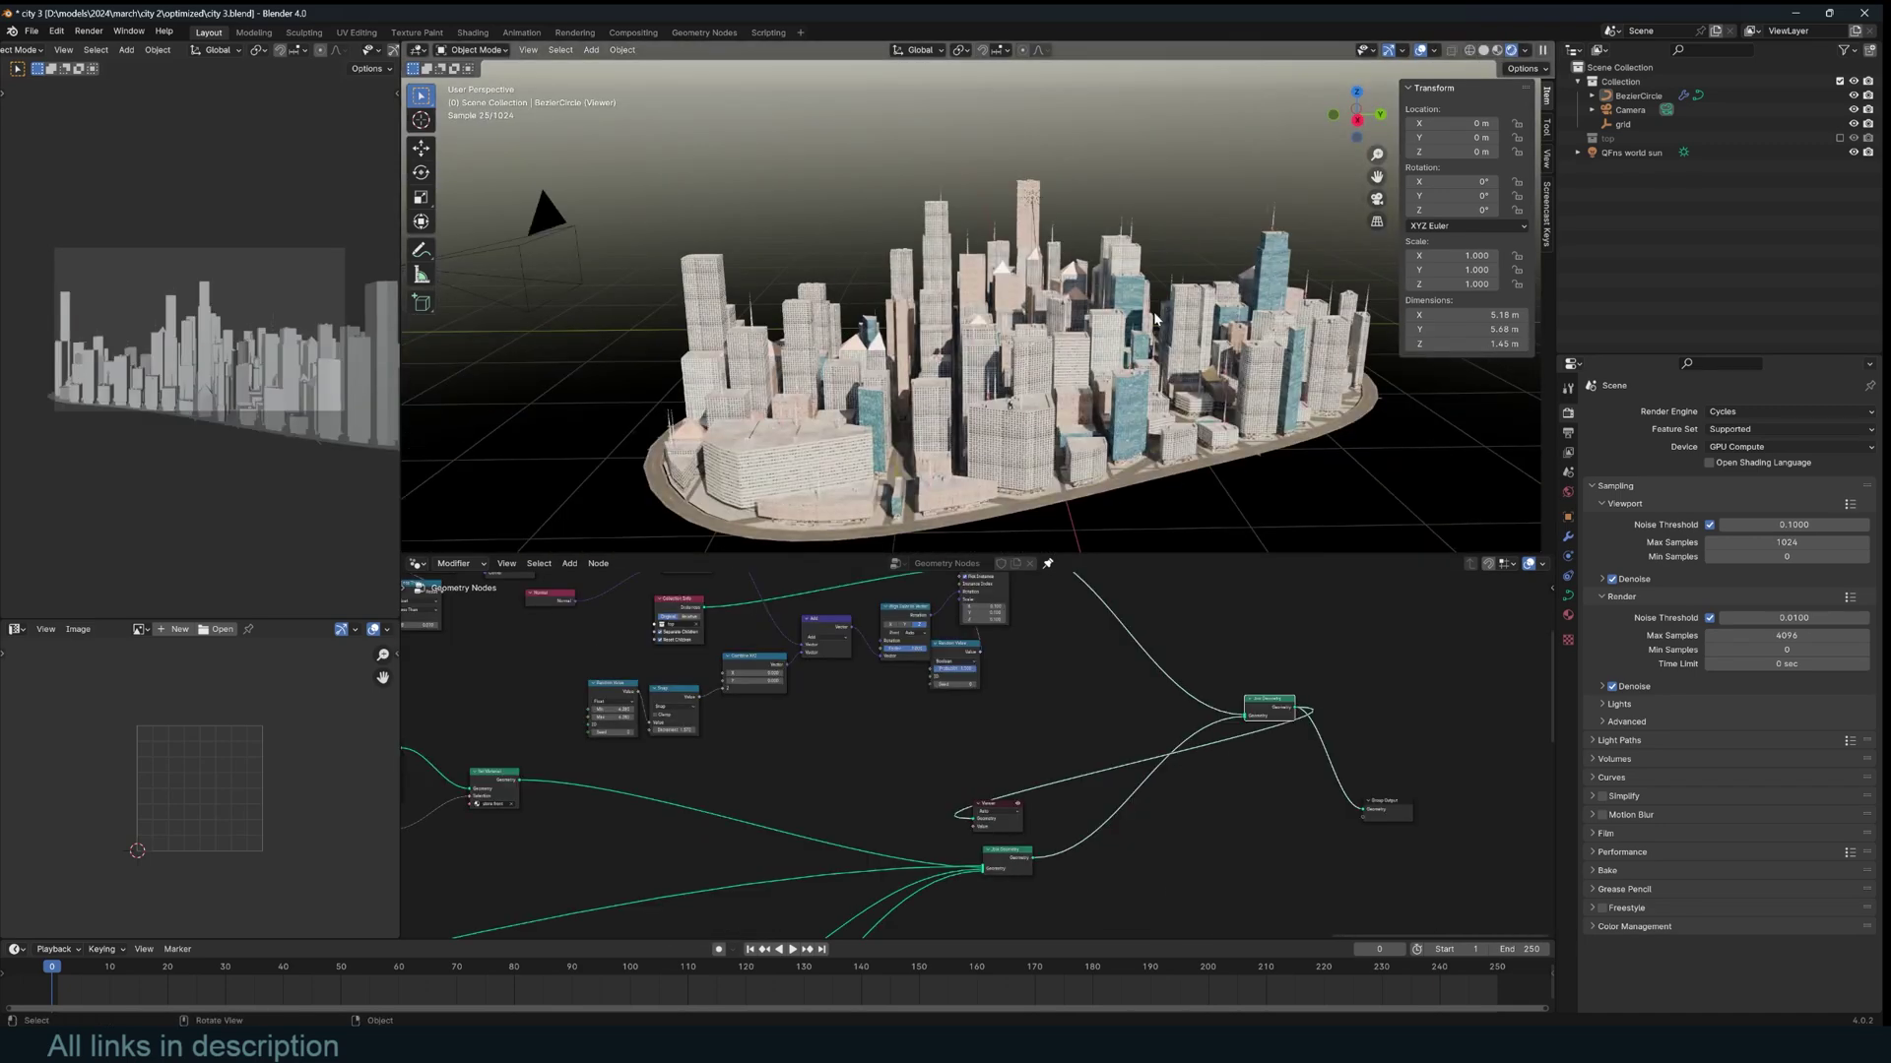
{"action": "middle_click_drag", "start_coordinate": [1155, 318], "coordinate": [1206, 345]}
{"action": "scroll", "coordinate": [832, 721], "scroll_direction": "down", "scroll_amount": 3}
Set the value of the Multiply node in the buildings frame to 1.
{"action": "middle_click_drag", "start_coordinate": [832, 721], "coordinate": [903, 709]}
{"action": "scroll", "coordinate": [903, 709], "scroll_direction": "up", "scroll_amount": 4}
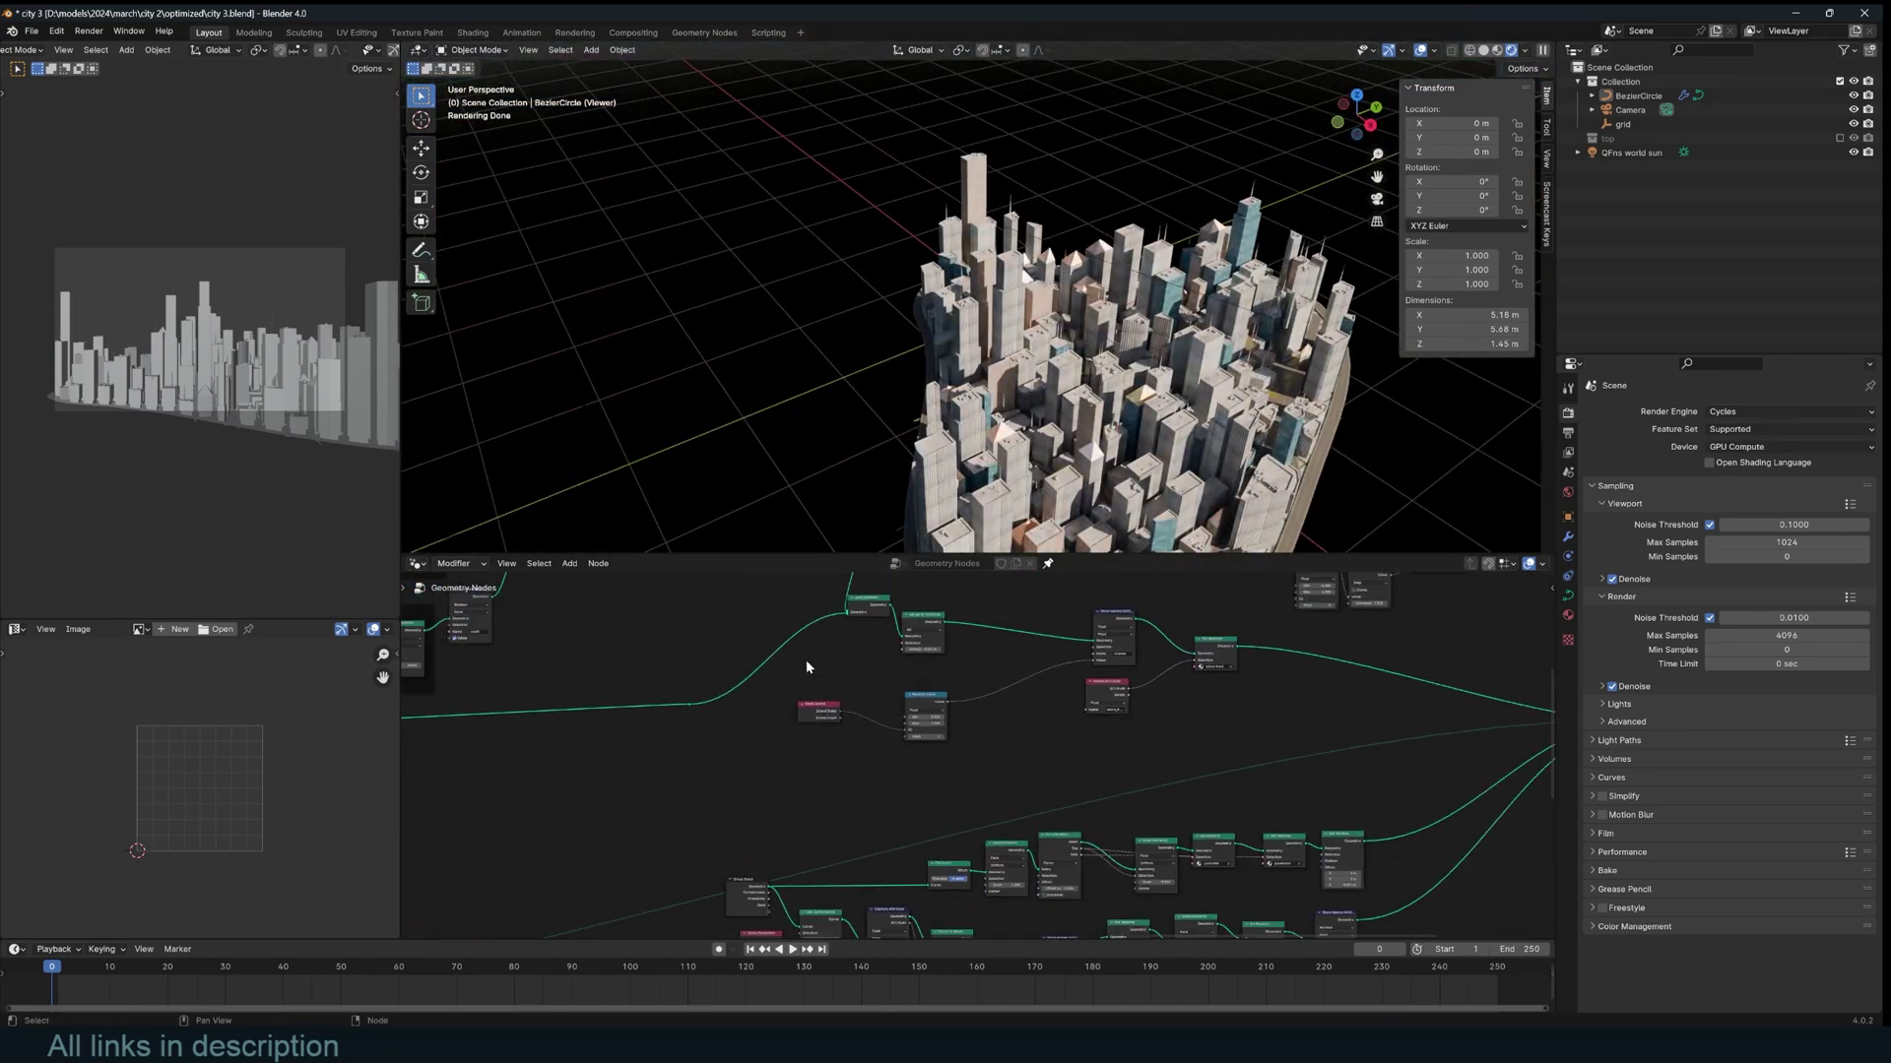
{"action": "middle_click_drag", "start_coordinate": [1009, 423], "coordinate": [1088, 345]}
{"action": "middle_click_drag", "start_coordinate": [730, 650], "coordinate": [1302, 734]}
{"action": "scroll", "coordinate": [1187, 761], "scroll_direction": "down", "scroll_amount": 3}
{"action": "scroll", "coordinate": [556, 823], "scroll_direction": "up", "scroll_amount": 6}
{"action": "middle_click_drag", "start_coordinate": [557, 822], "coordinate": [1046, 626]}
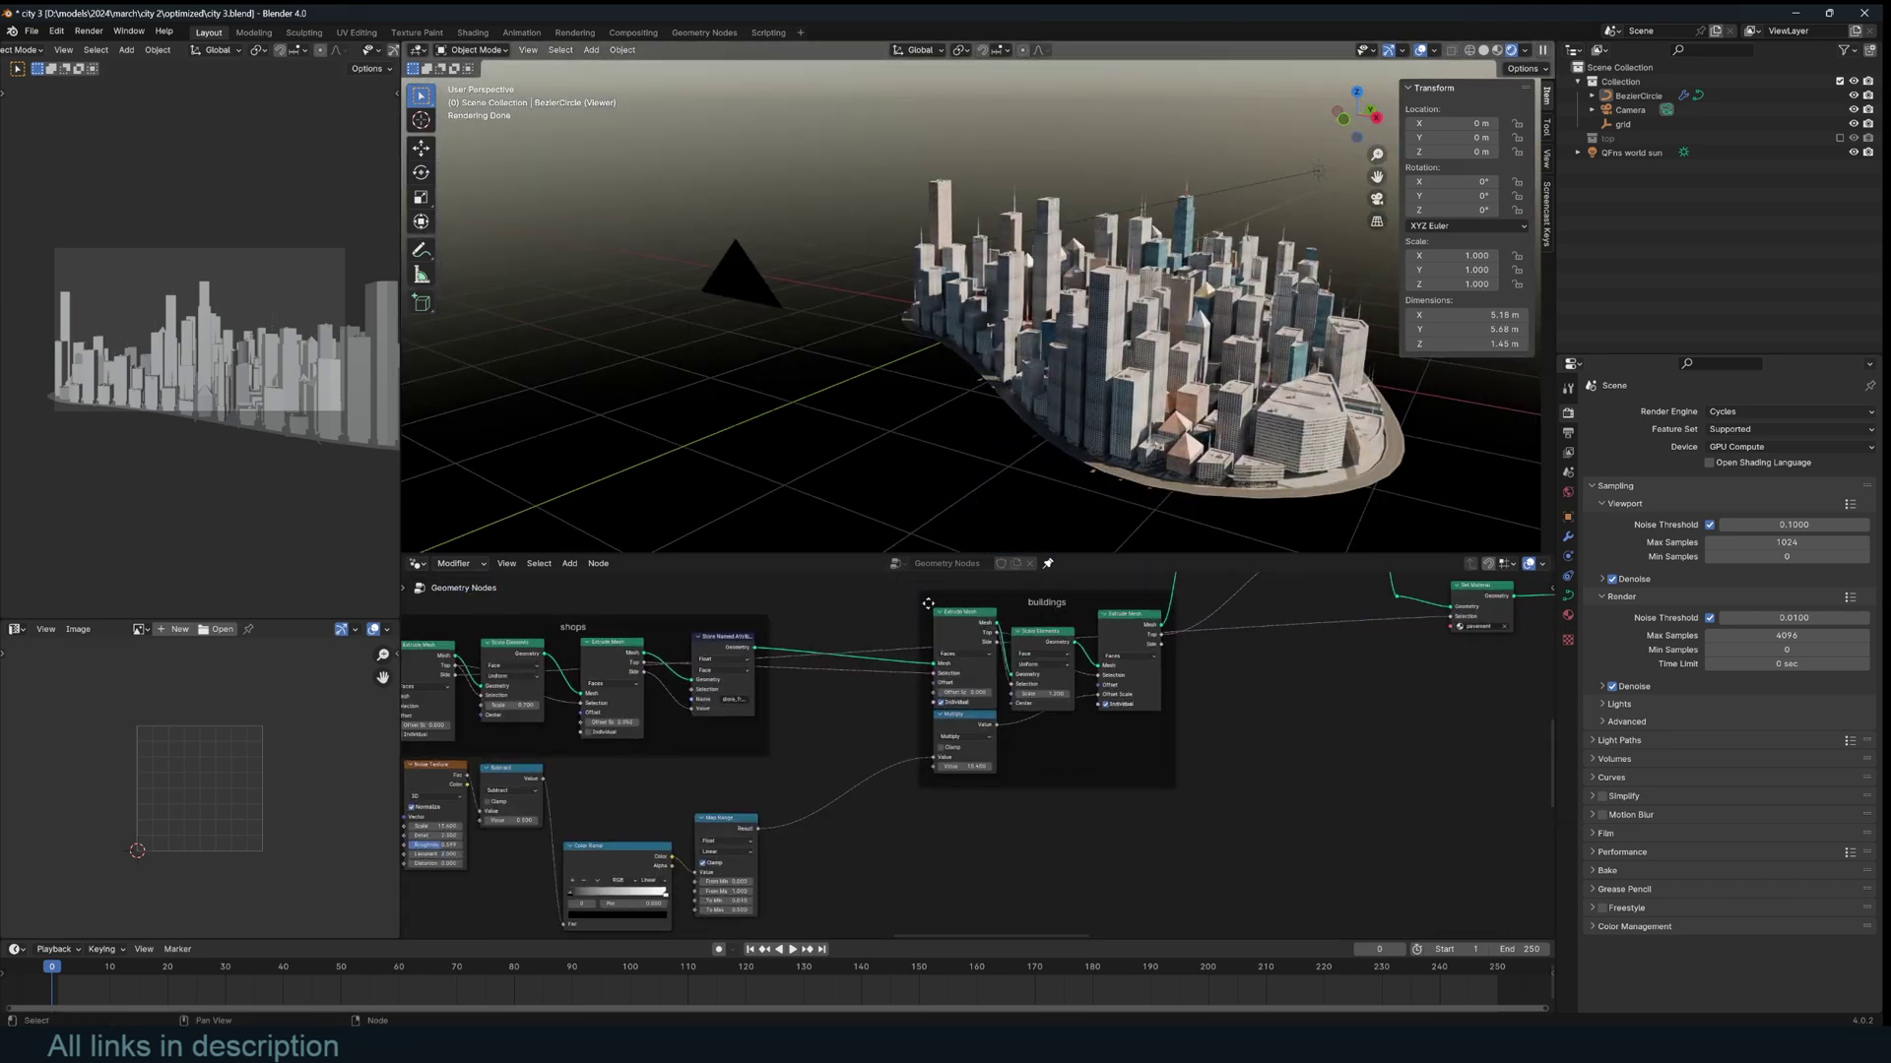
{"action": "left_click", "coordinate": [1050, 594]}
{"action": "scroll", "coordinate": [977, 755], "scroll_direction": "up", "scroll_amount": 2}
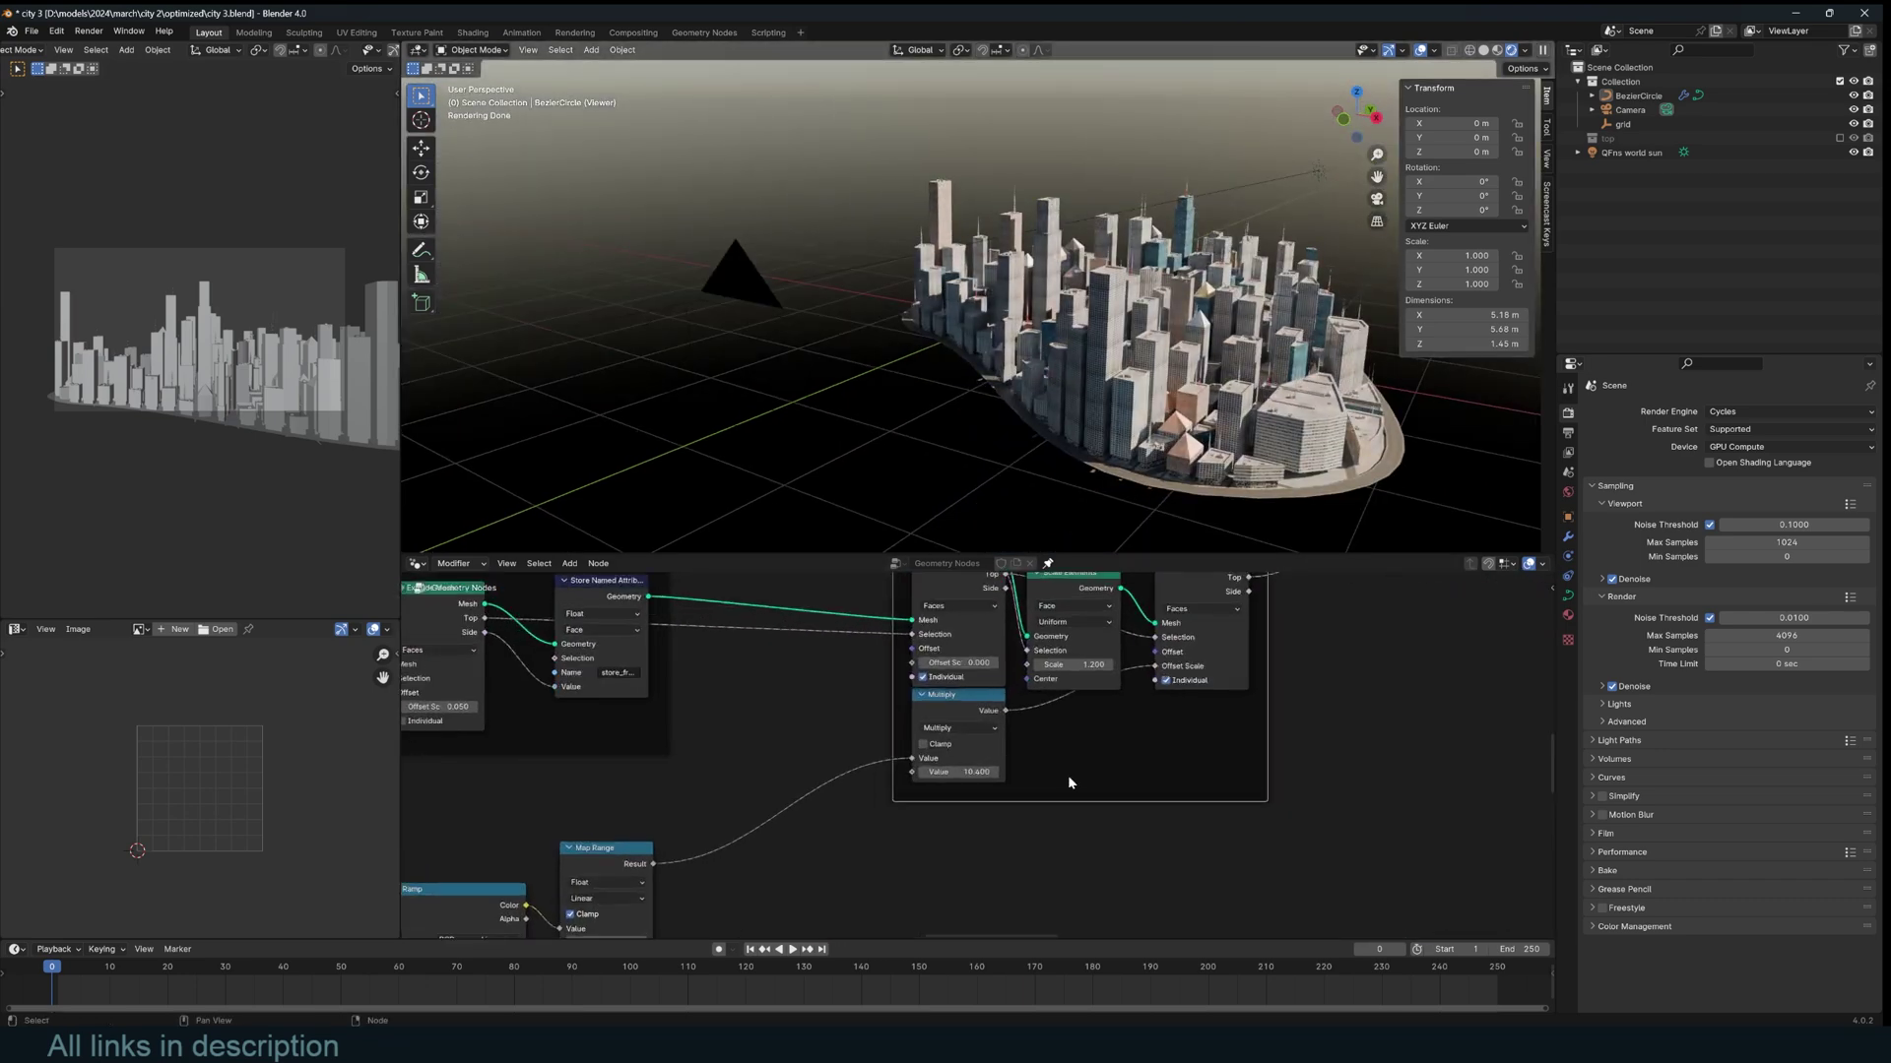
{"action": "key", "text": "Return"}
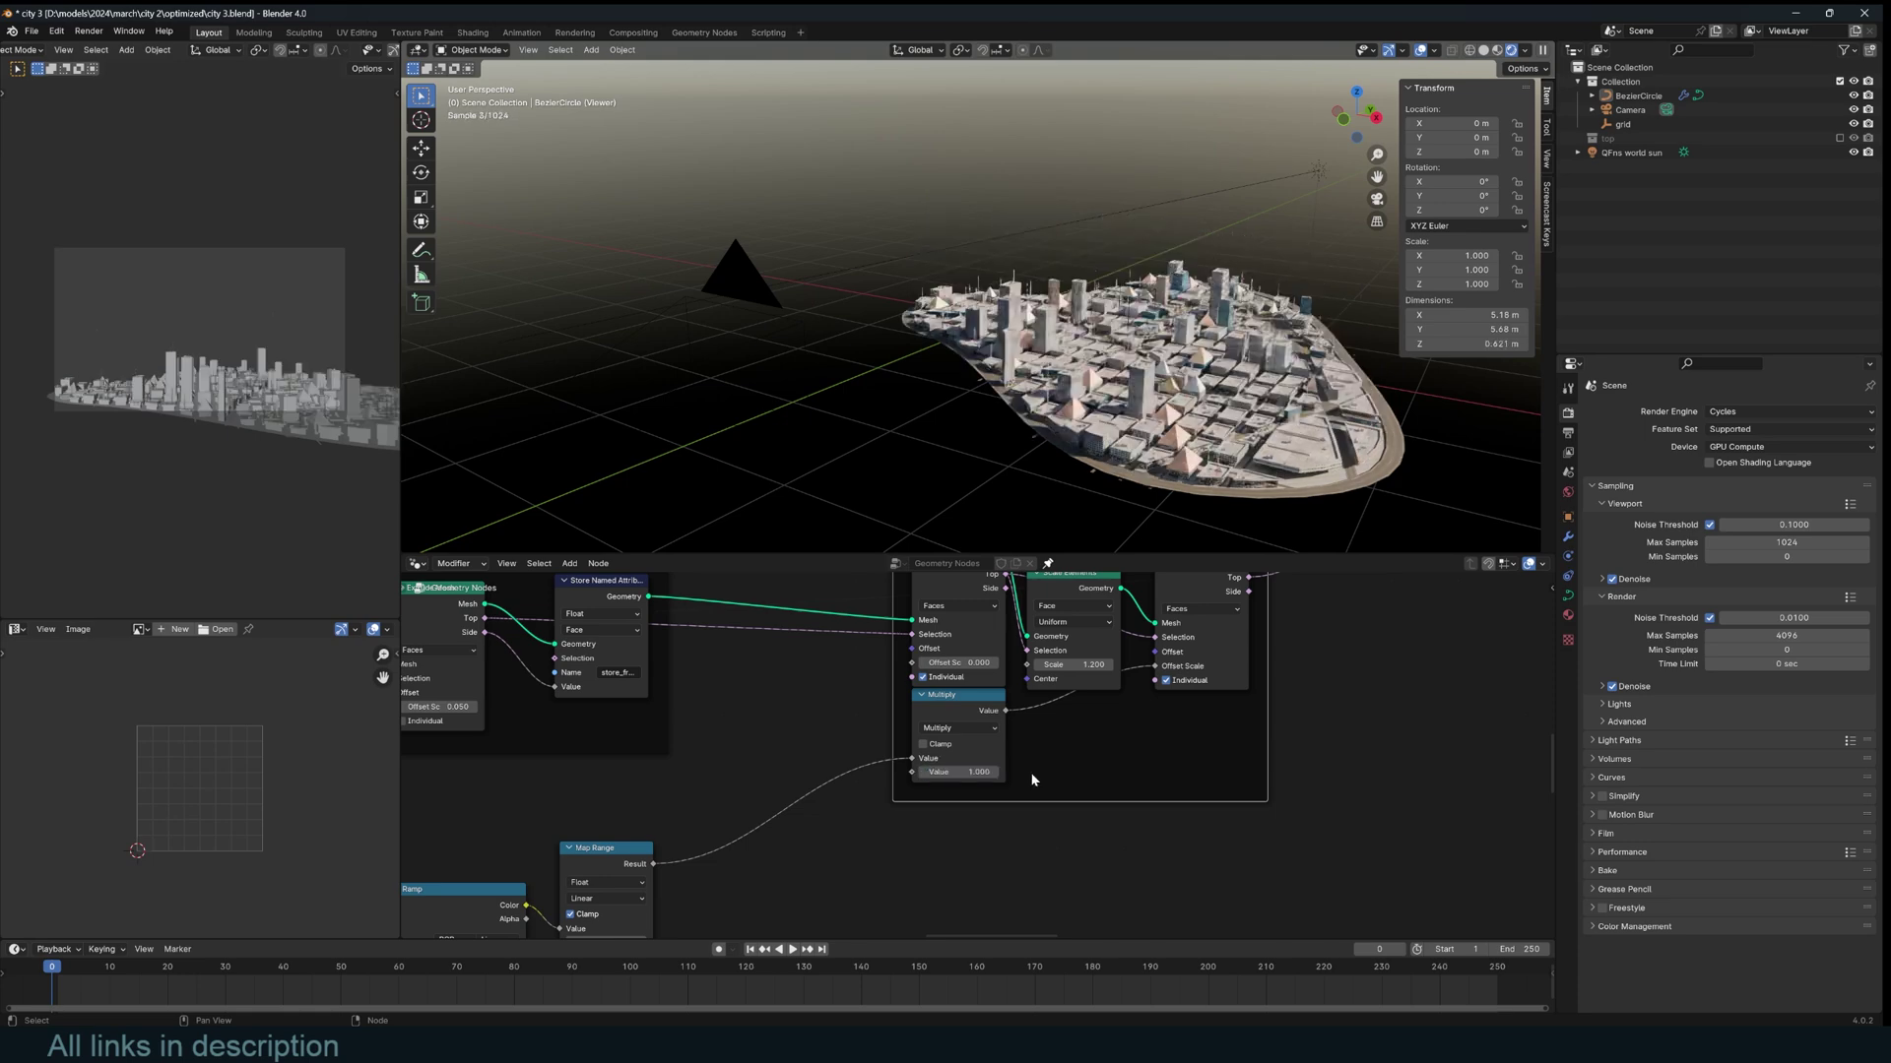
Raise the buildings frame's Multiply value to make the buildings much taller and view the stretched city from another side.
{"action": "middle_click_drag", "start_coordinate": [1182, 504], "coordinate": [1107, 516]}
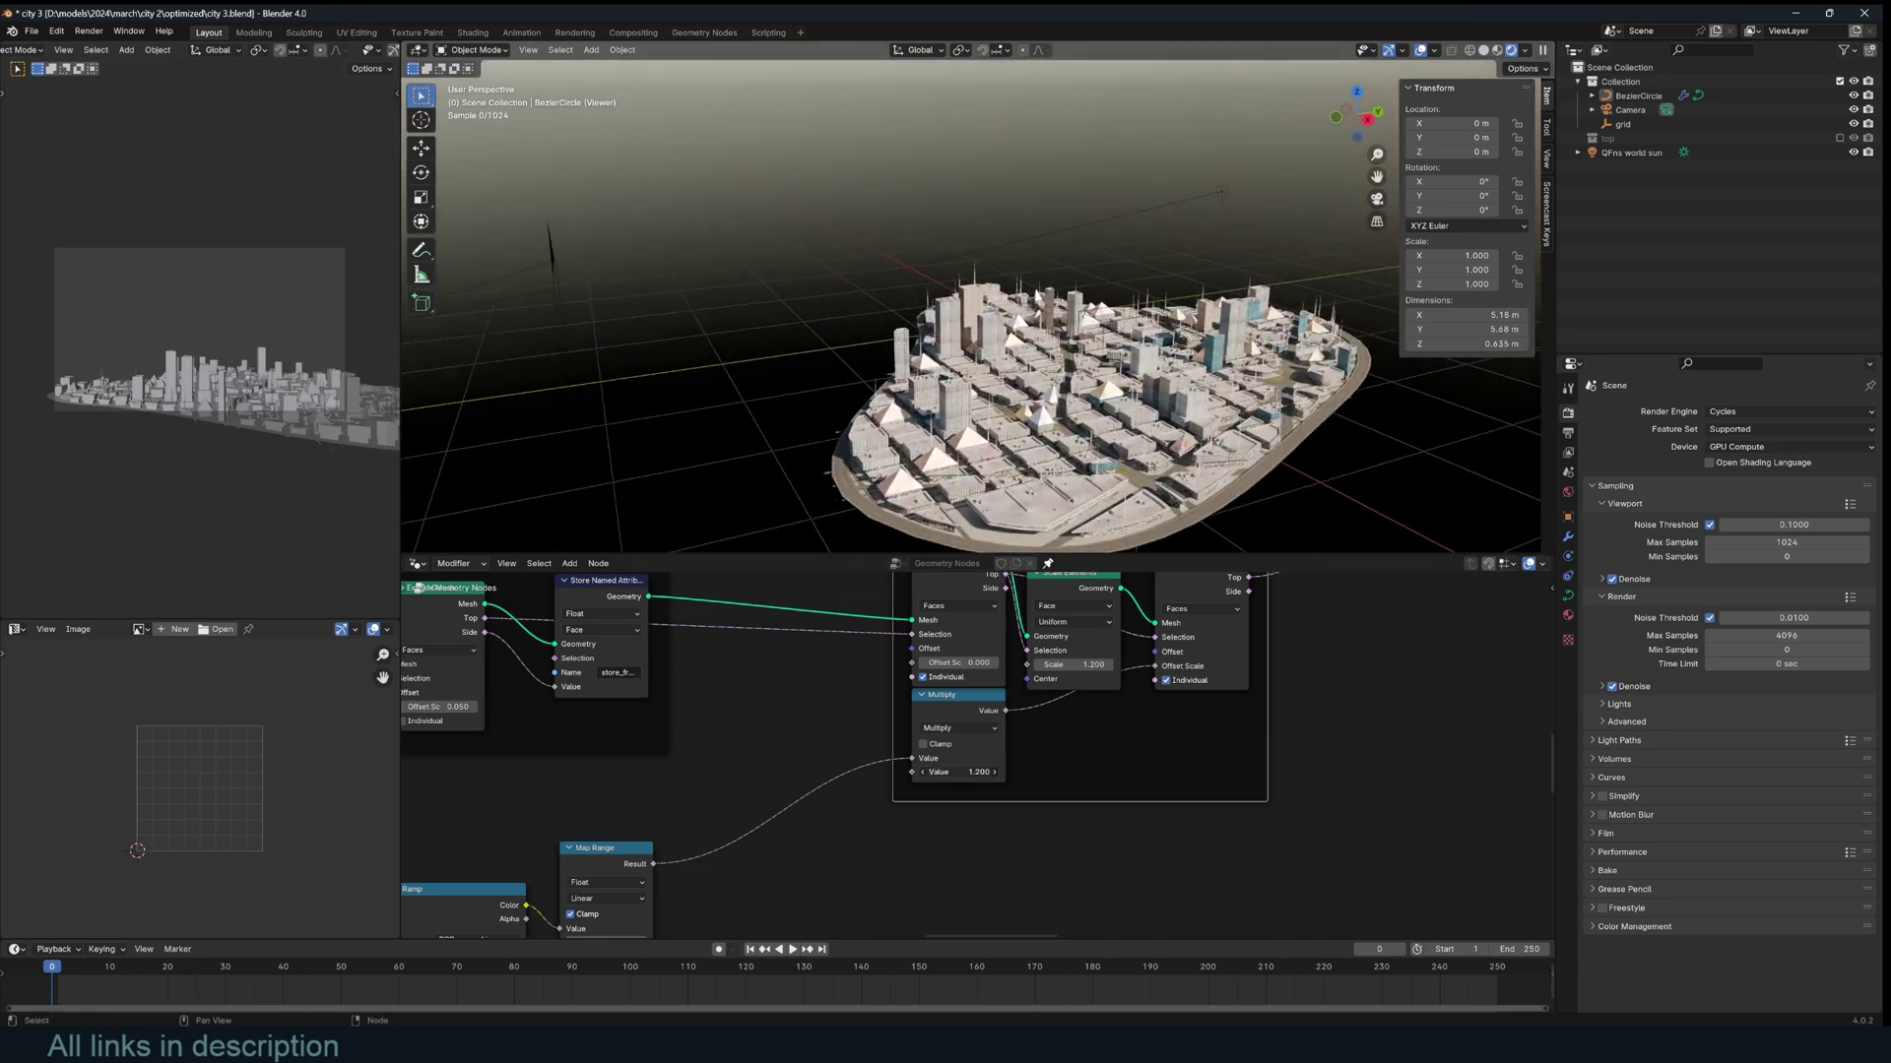
{"action": "left_click_drag", "start_coordinate": [960, 772], "coordinate": [1112, 772]}
{"action": "scroll", "coordinate": [1216, 452], "scroll_direction": "down", "scroll_amount": 4}
{"action": "middle_click_drag", "start_coordinate": [1215, 452], "coordinate": [1052, 463]}
Set the buildings frame's Multiply value to 10.
{"action": "left_click_drag", "start_coordinate": [960, 772], "coordinate": [963, 772]}
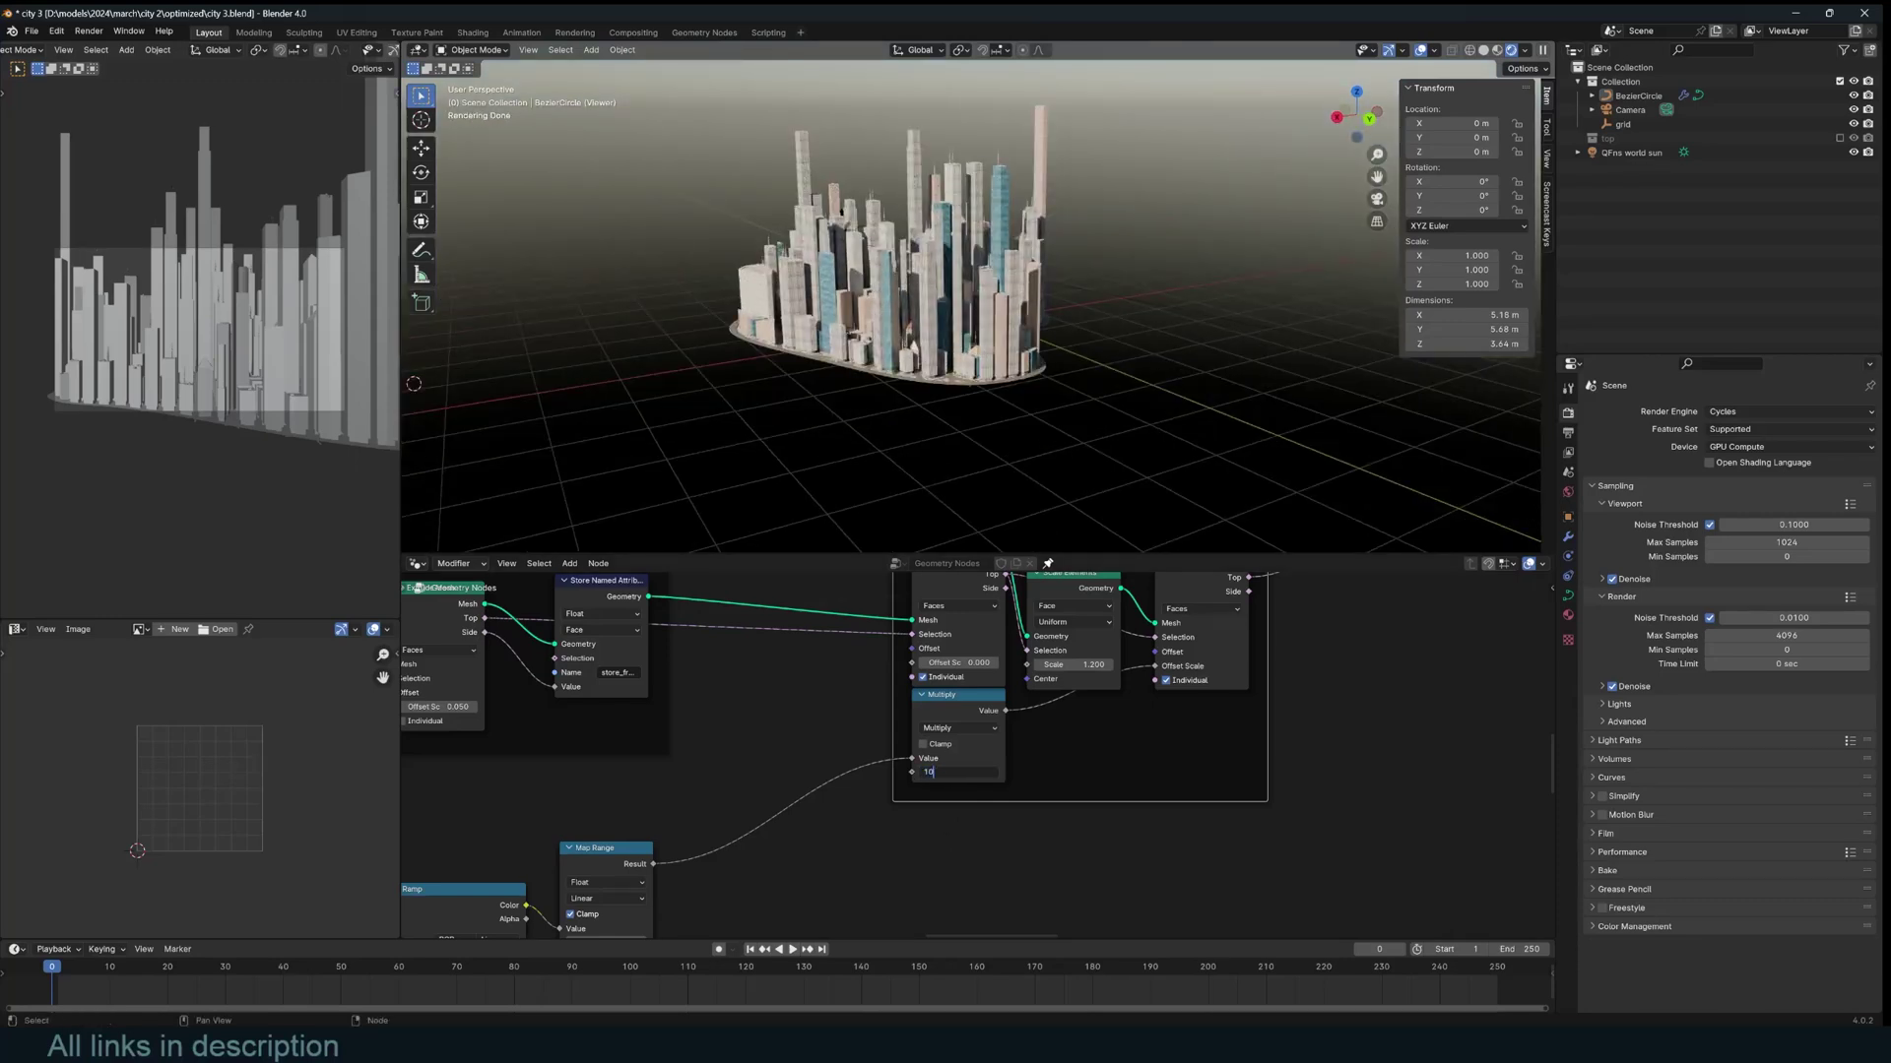
{"action": "key", "text": "Return"}
{"action": "key", "text": "Home"}
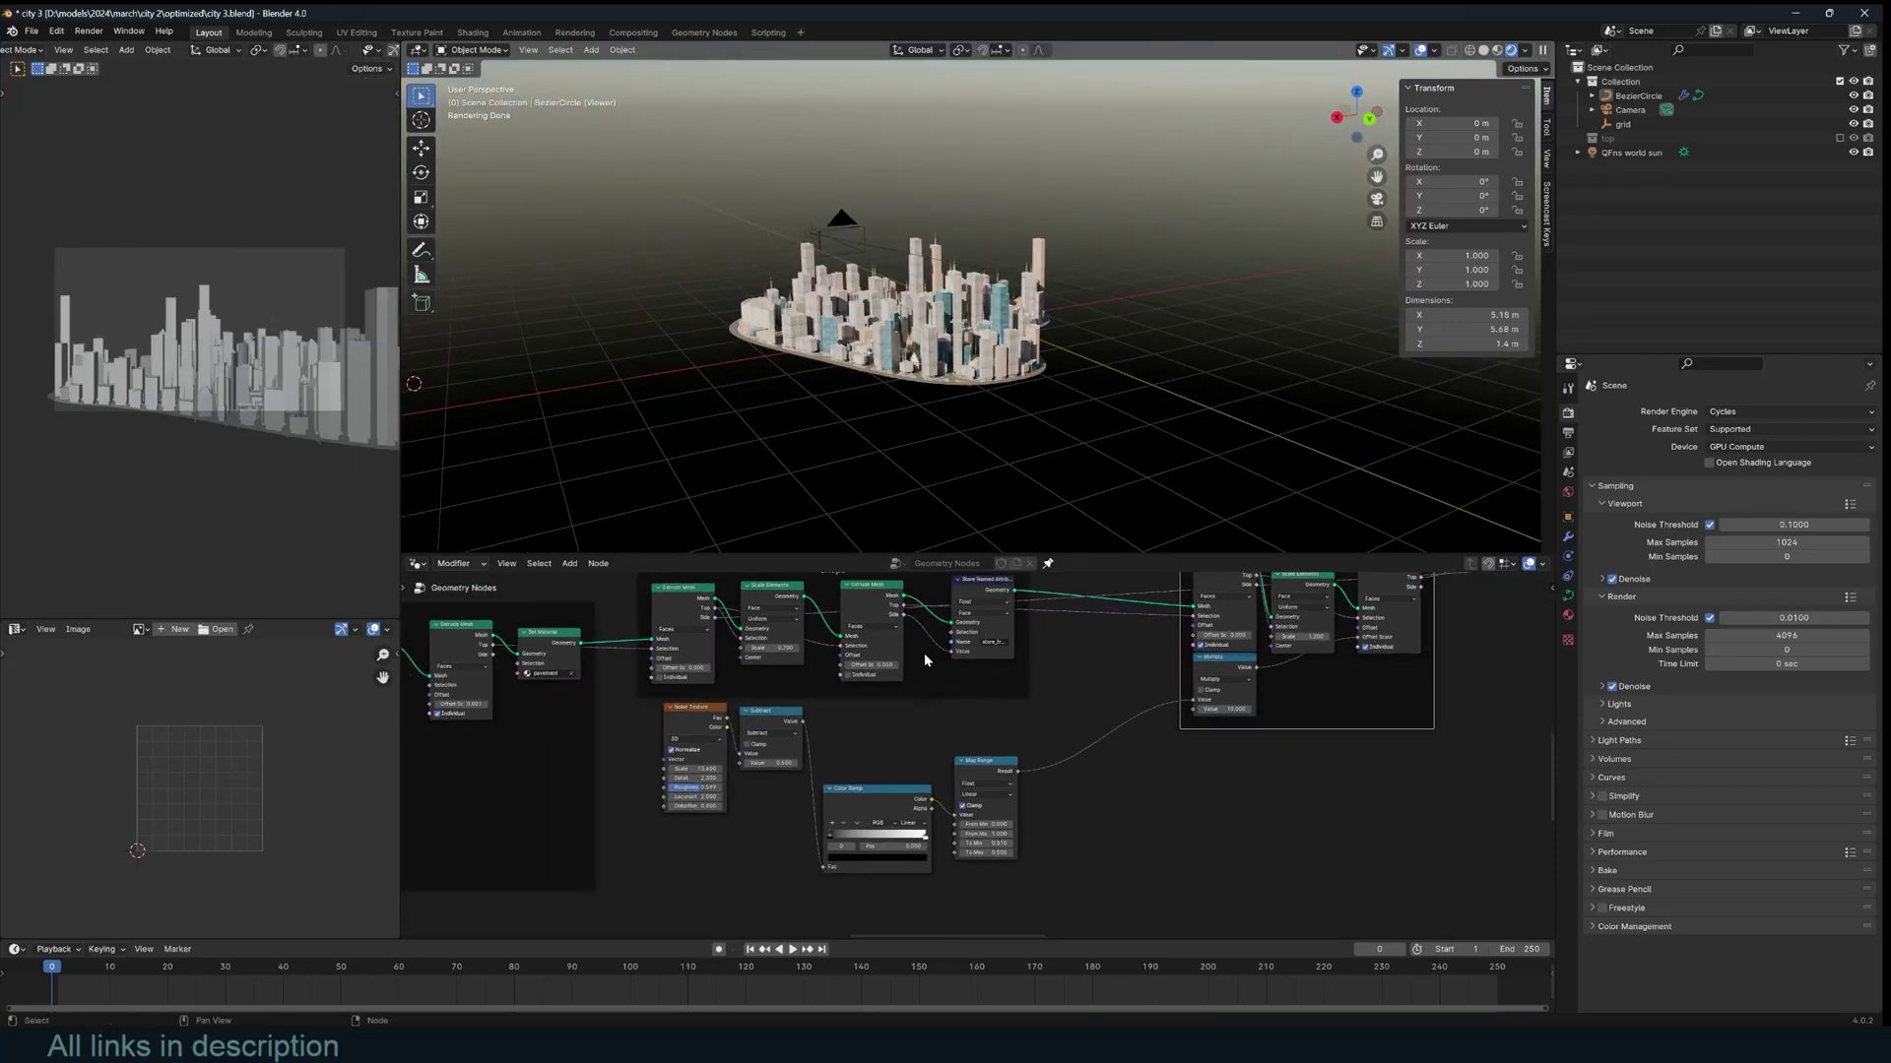
Show the city's Geometry Nodes modifier settings and examine the rendered city up close from a low angle.
{"action": "middle_click_drag", "start_coordinate": [1398, 404], "coordinate": [1330, 435]}
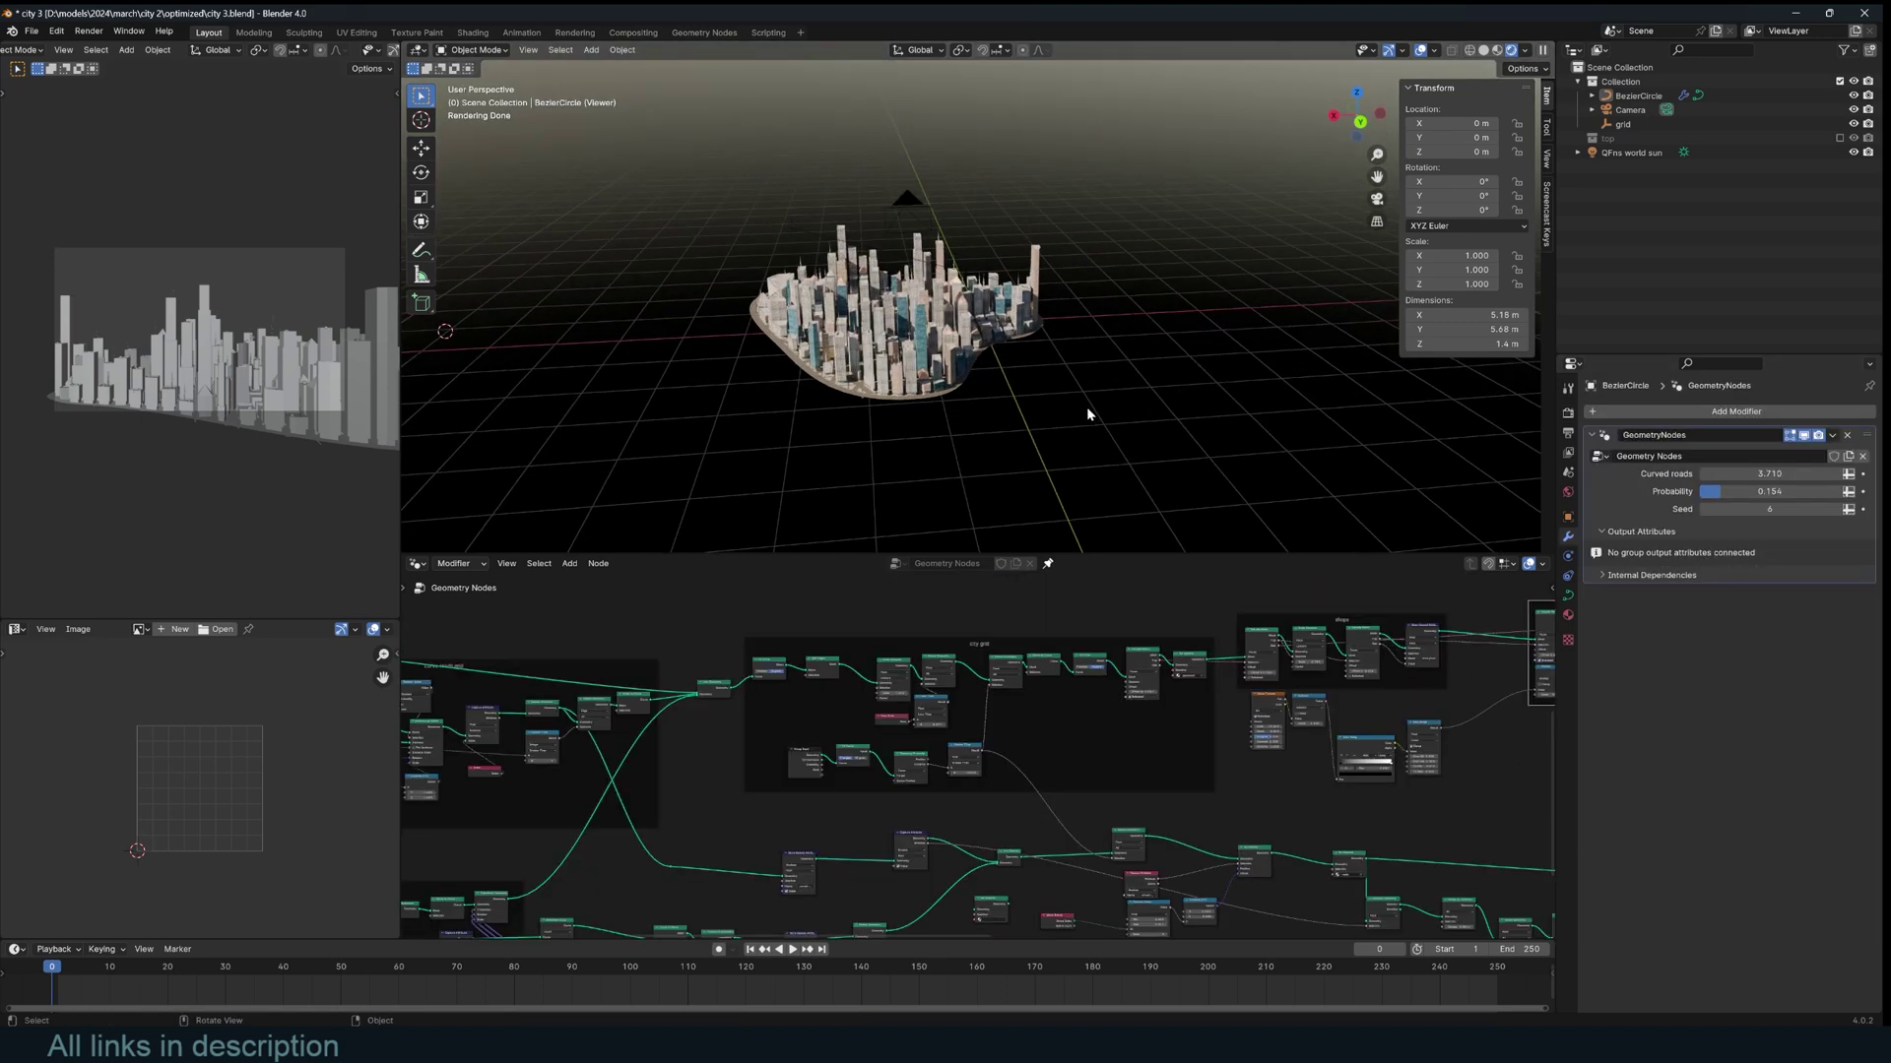
{"action": "scroll", "coordinate": [1087, 414], "scroll_direction": "up", "scroll_amount": 4}
{"action": "middle_click_drag", "start_coordinate": [990, 429], "coordinate": [1053, 418]}
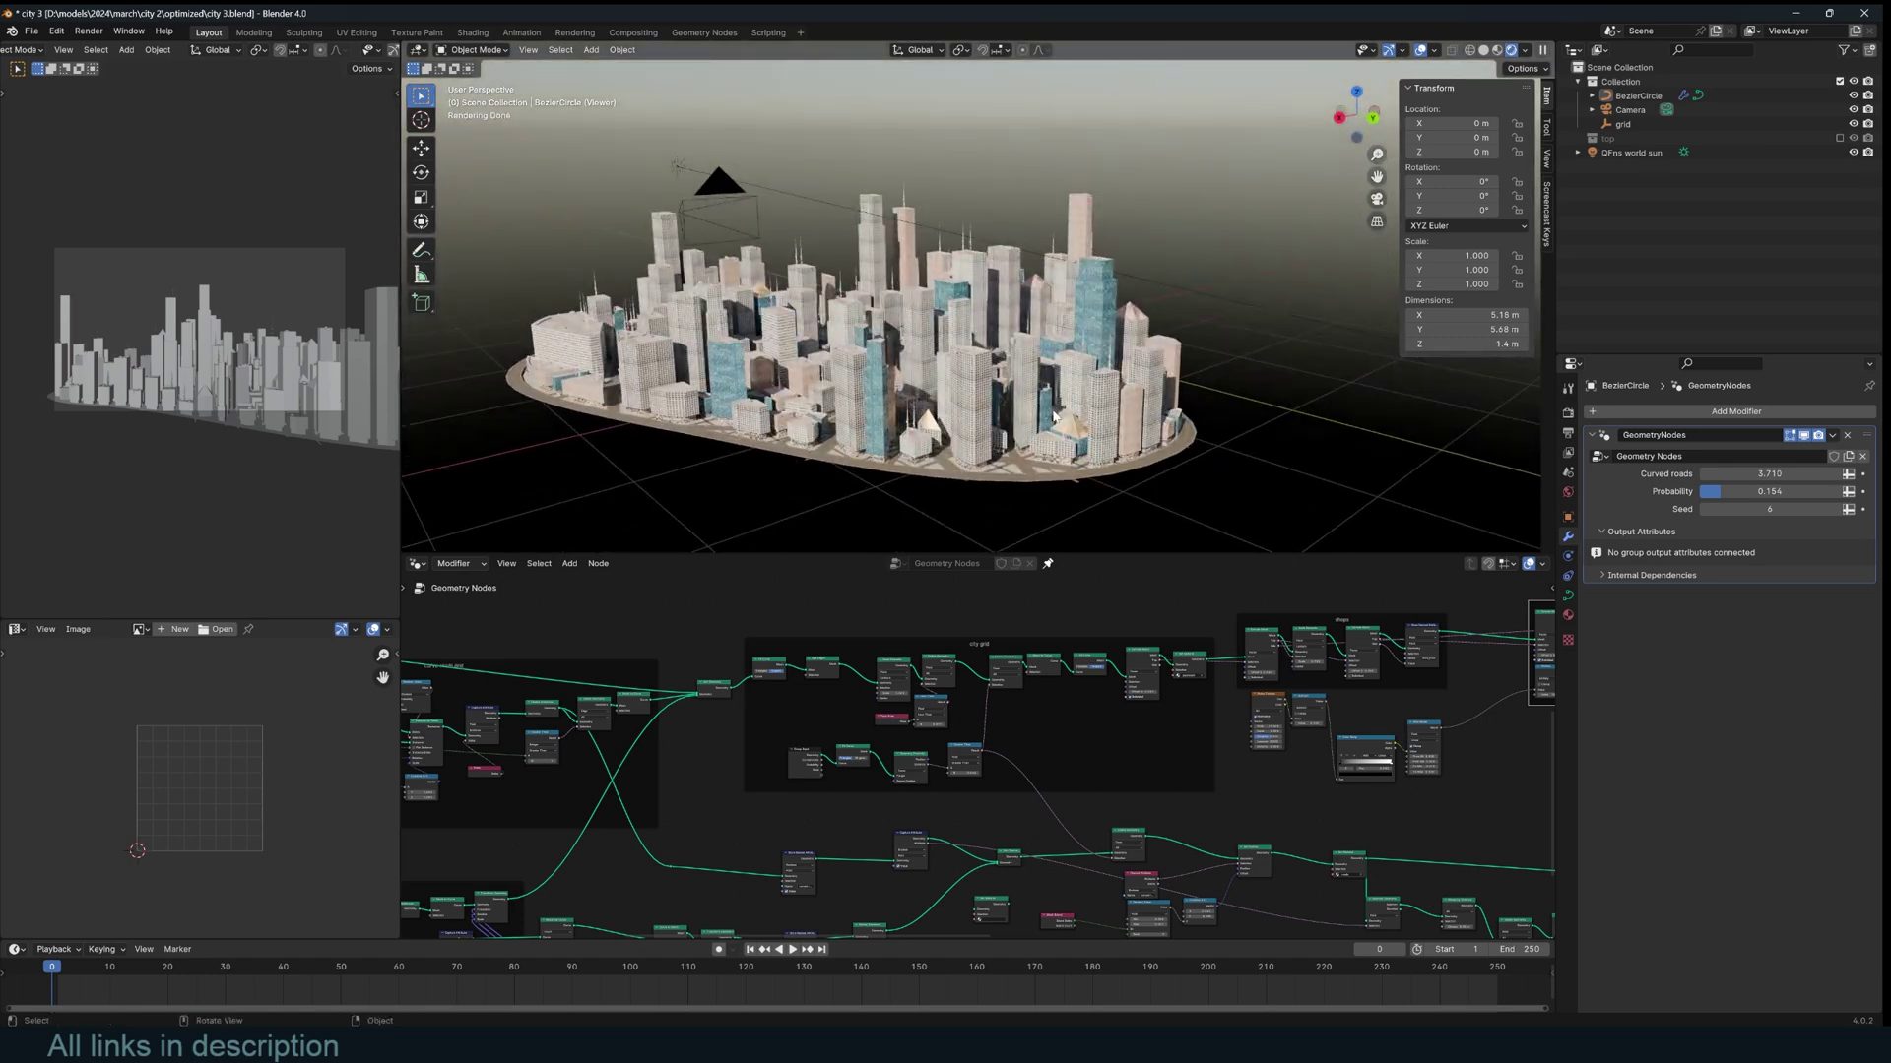